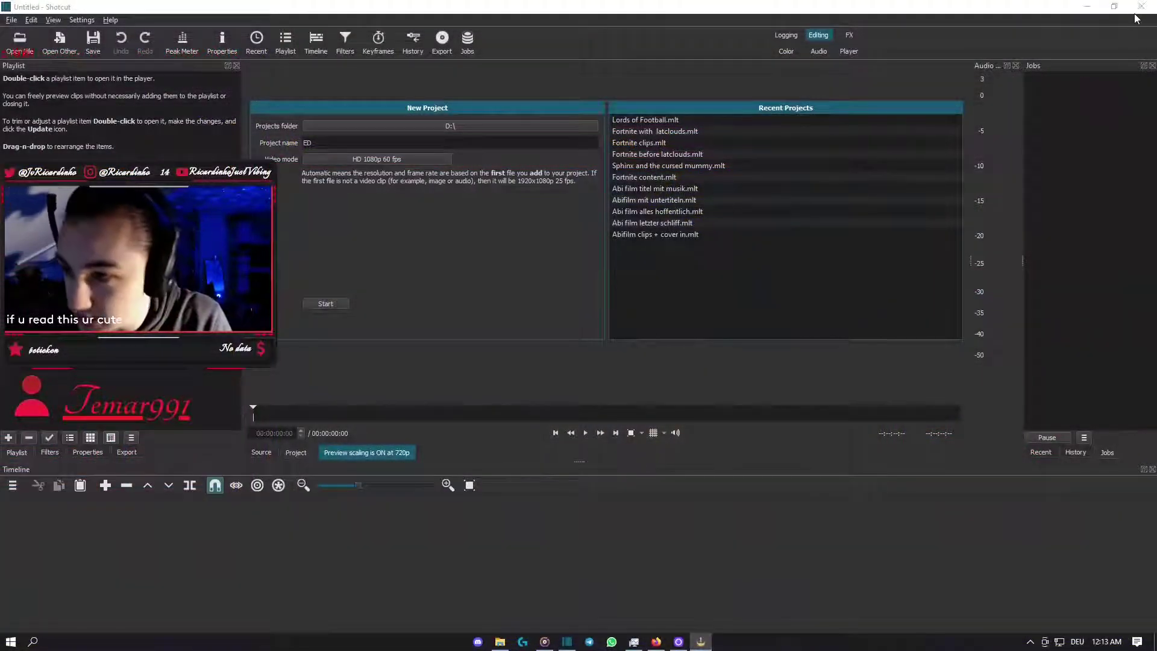
- Close Shotcut, then open Audacity, dismiss its welcome dialog and close it again
{"action": "left_click", "coordinate": [1138, 12]}
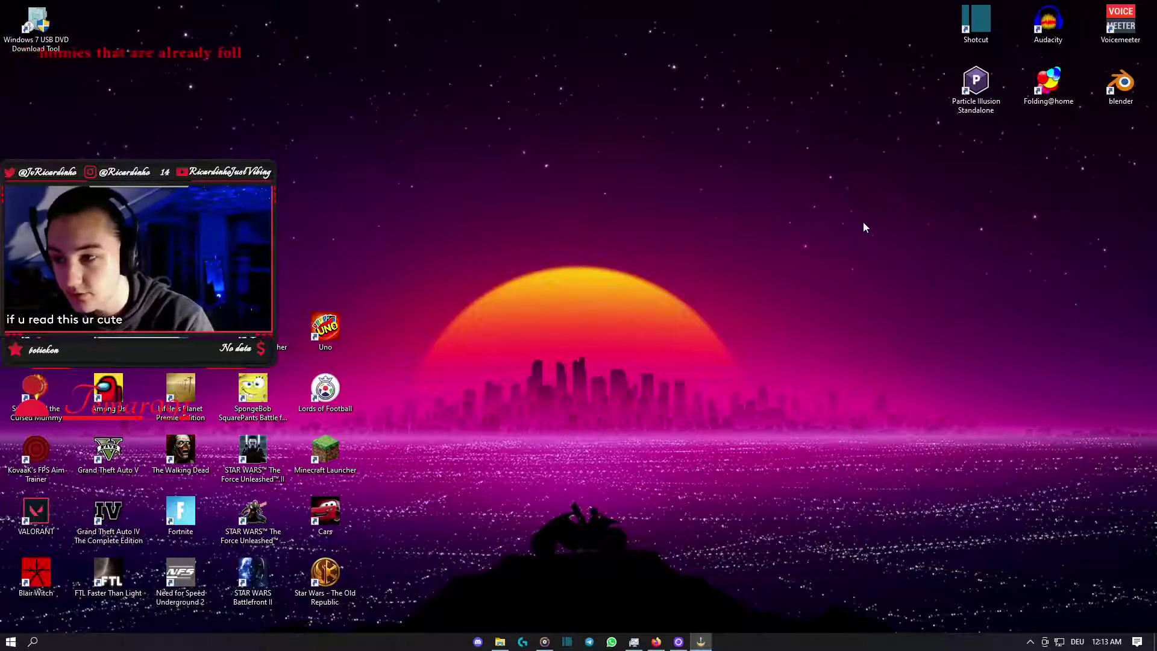
{"action": "left_click_drag", "start_coordinate": [935, 211], "coordinate": [1059, 358]}
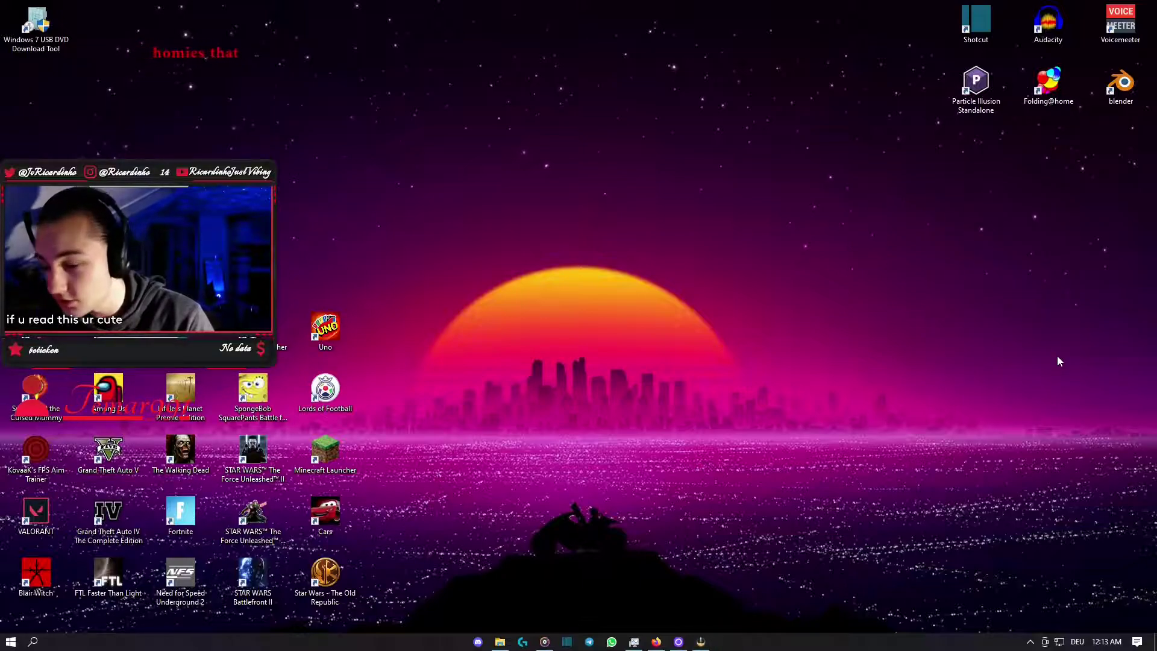
{"action": "left_click_drag", "start_coordinate": [1048, 25], "coordinate": [1051, 28]}
{"action": "double_click", "coordinate": [1053, 28]}
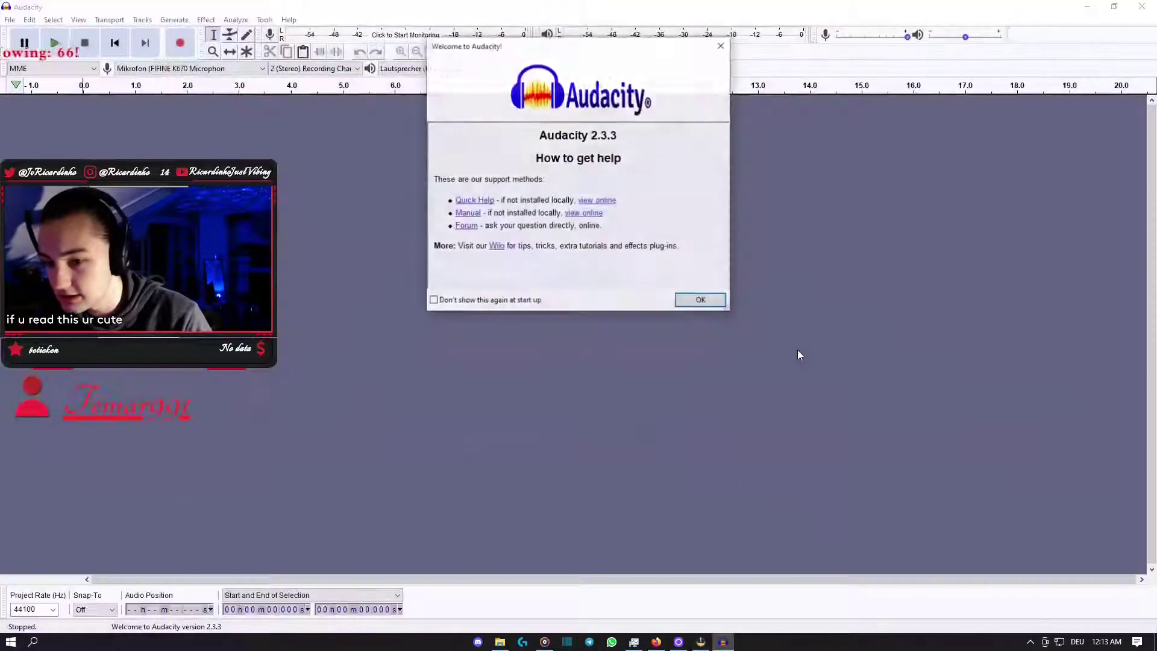
{"action": "left_click", "coordinate": [697, 299]}
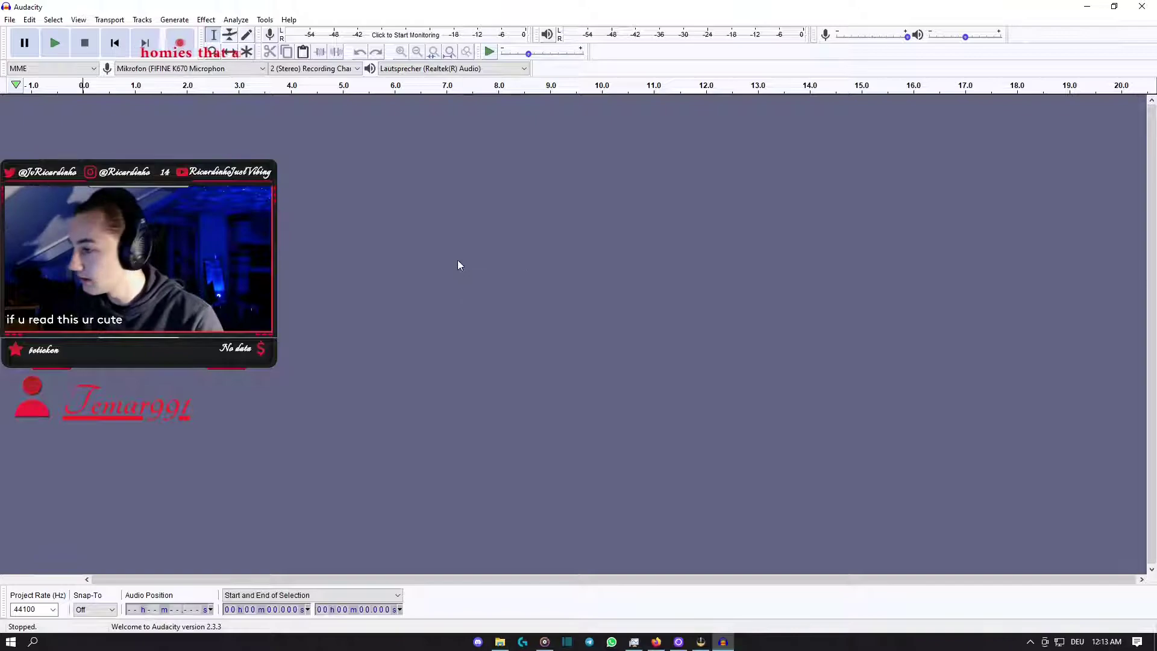
{"action": "left_click", "coordinate": [1143, 6]}
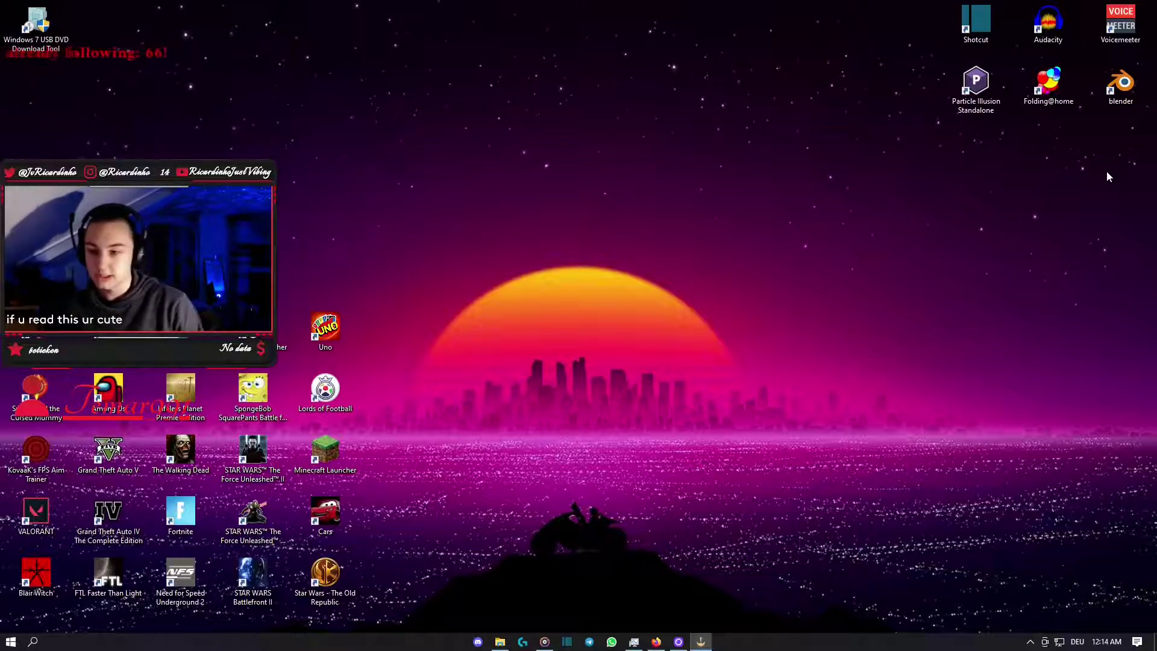
- Open Particle Illusion and preview the Star Ball 2 emitter and one of the golden Ethereal Aura emitters in the library
{"action": "left_click", "coordinate": [984, 85]}
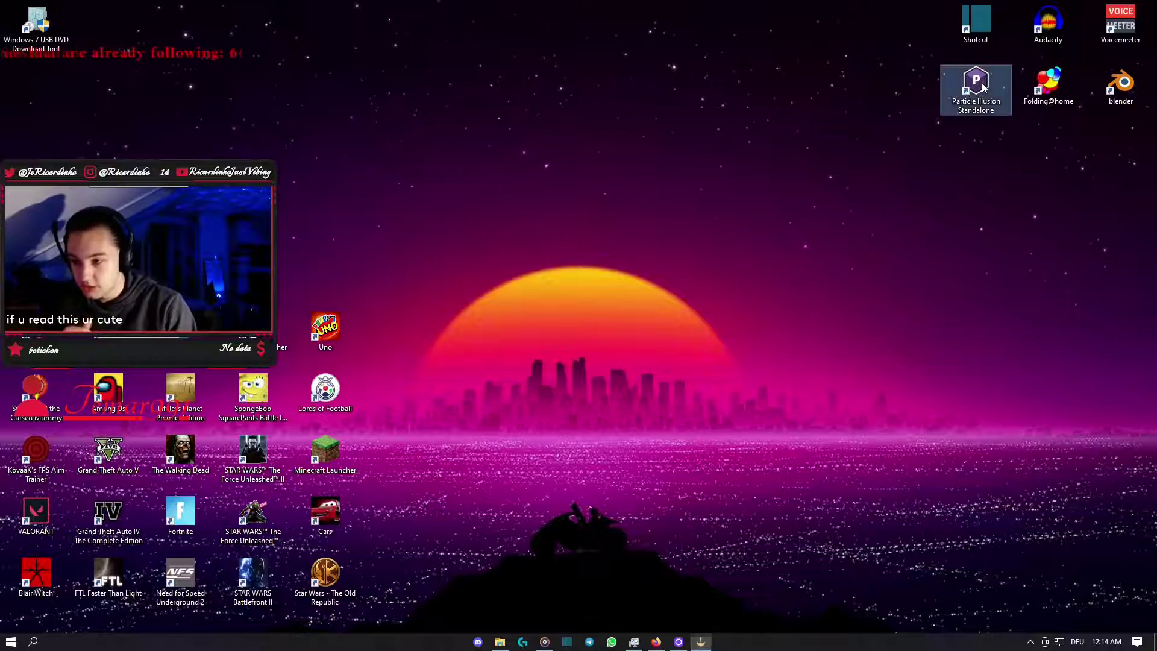
{"action": "double_click", "coordinate": [965, 111]}
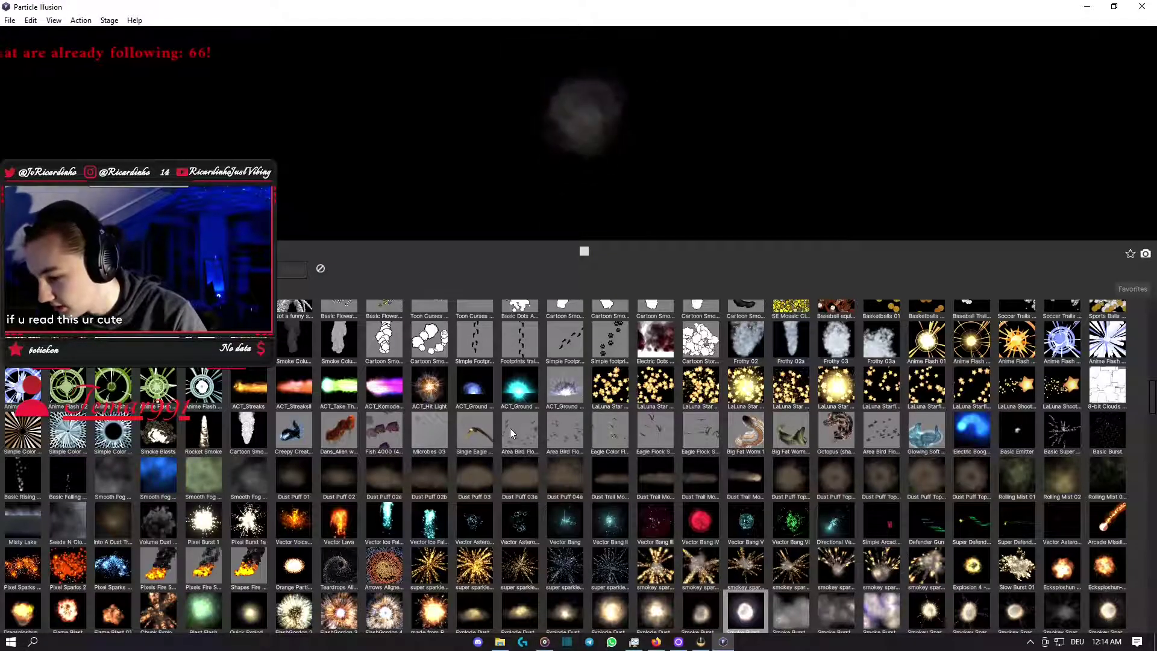
{"action": "scroll", "coordinate": [631, 555], "scroll_direction": "down", "scroll_amount": 15}
{"action": "scroll", "coordinate": [484, 462], "scroll_direction": "down", "scroll_amount": 12}
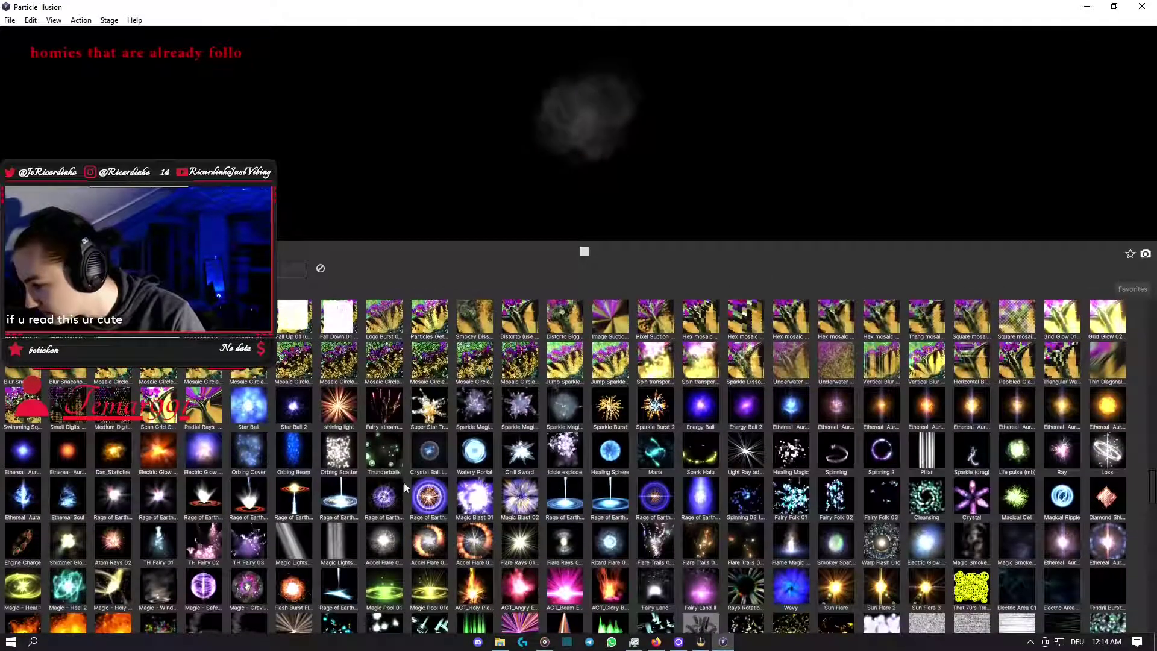
{"action": "left_click", "coordinate": [294, 415]}
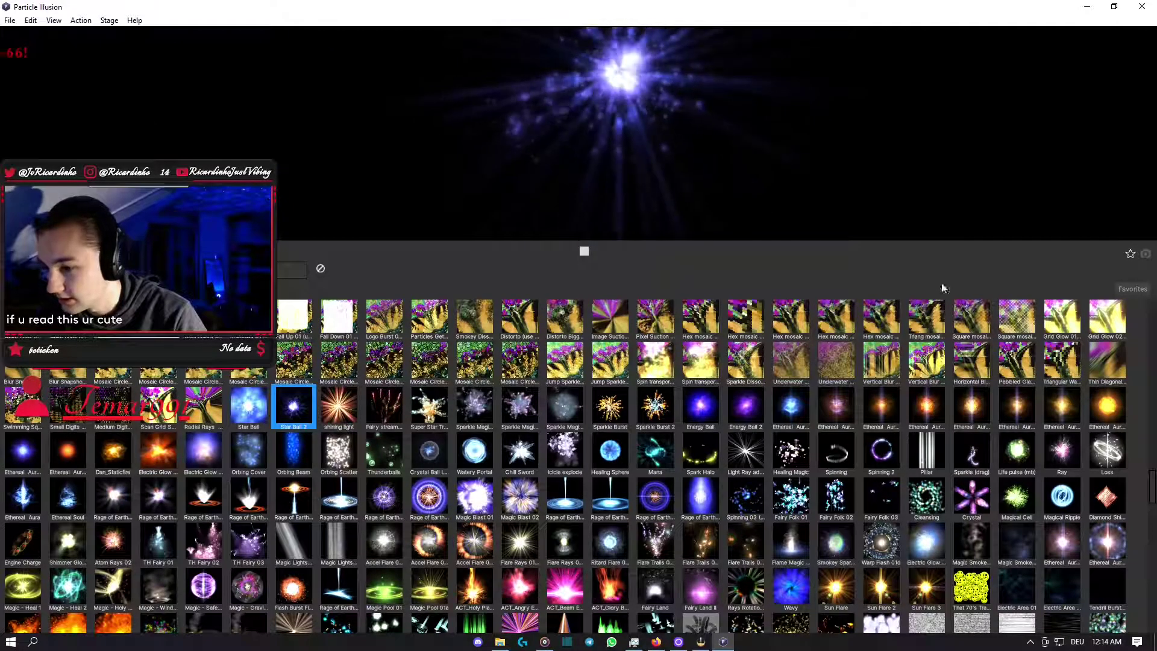
{"action": "left_click", "coordinate": [1015, 406]}
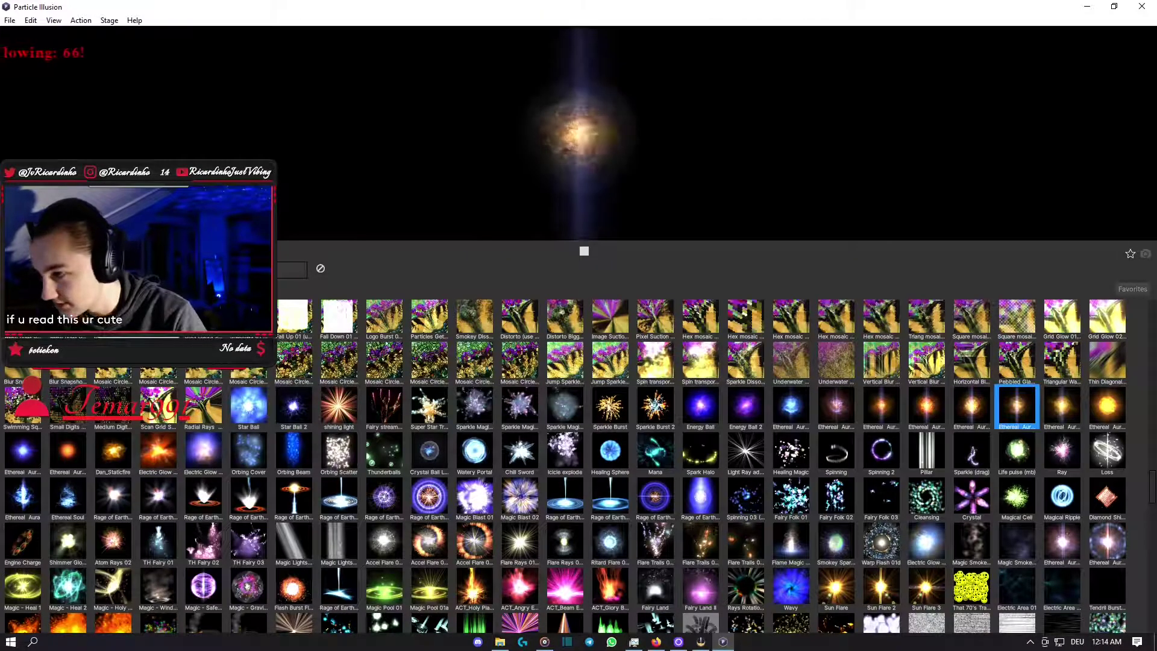
- Browse the emitter library through the fire, geometry and magic effects and preview the New spark weld 01 emitter
{"action": "scroll", "coordinate": [556, 446], "scroll_direction": "up", "scroll_amount": 10}
{"action": "scroll", "coordinate": [556, 446], "scroll_direction": "up", "scroll_amount": 3}
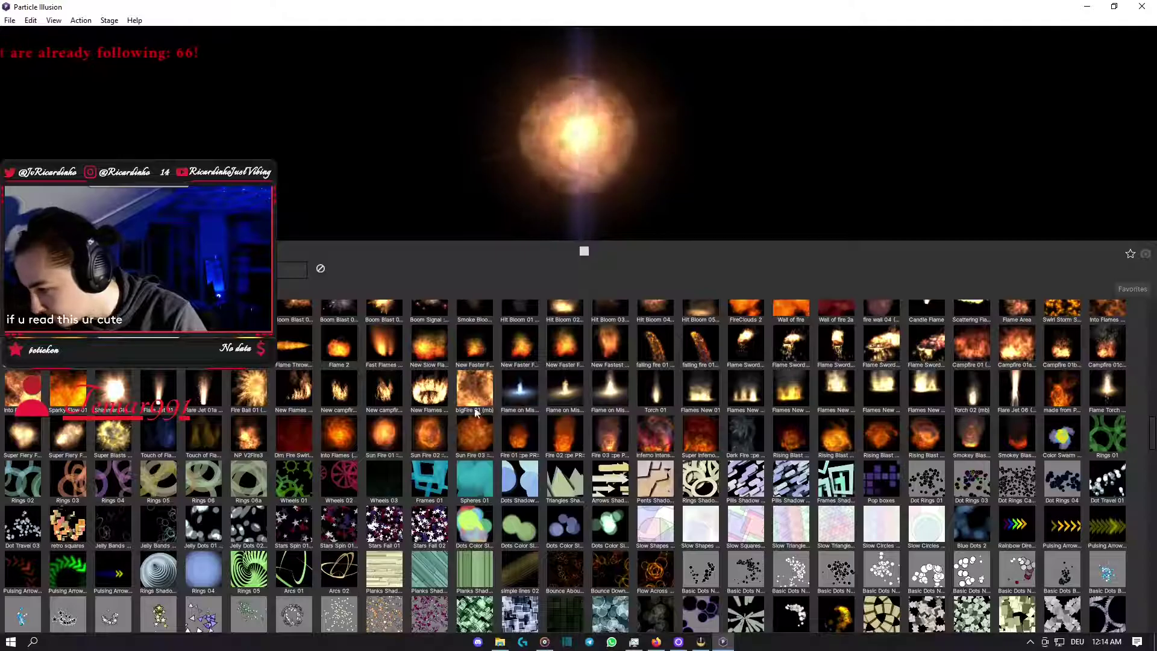
{"action": "scroll", "coordinate": [291, 424], "scroll_direction": "down", "scroll_amount": 2}
{"action": "scroll", "coordinate": [291, 423], "scroll_direction": "down", "scroll_amount": 20}
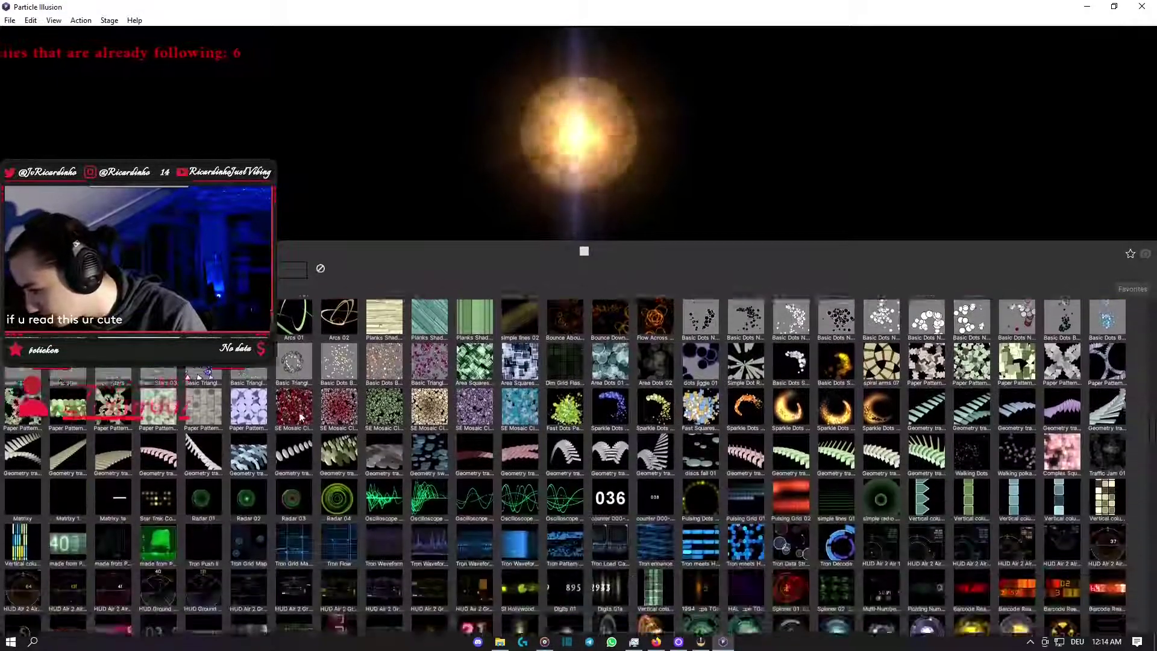
{"action": "scroll", "coordinate": [303, 409], "scroll_direction": "down", "scroll_amount": 5}
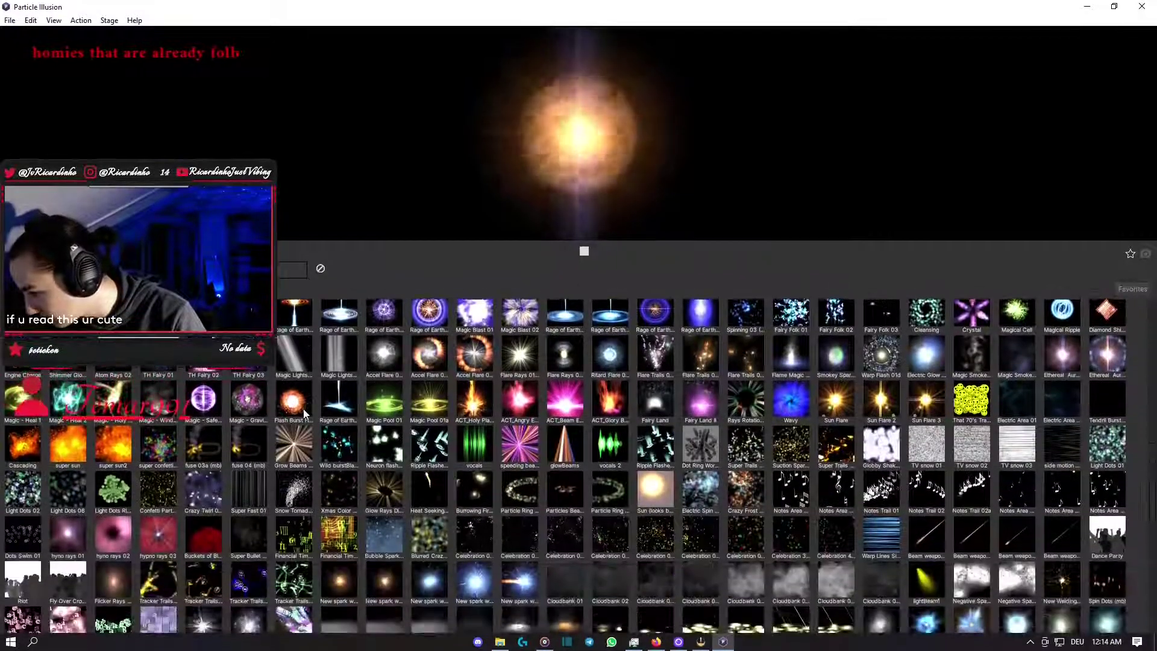
{"action": "scroll", "coordinate": [302, 409], "scroll_direction": "down", "scroll_amount": 1}
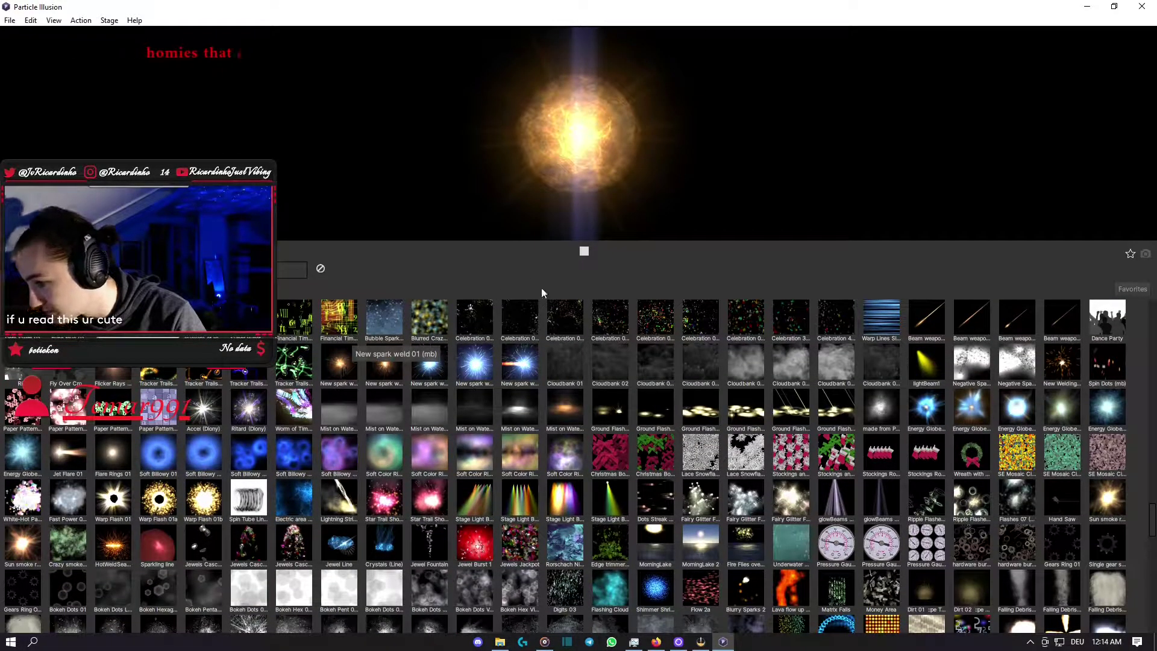
{"action": "left_click", "coordinate": [340, 365]}
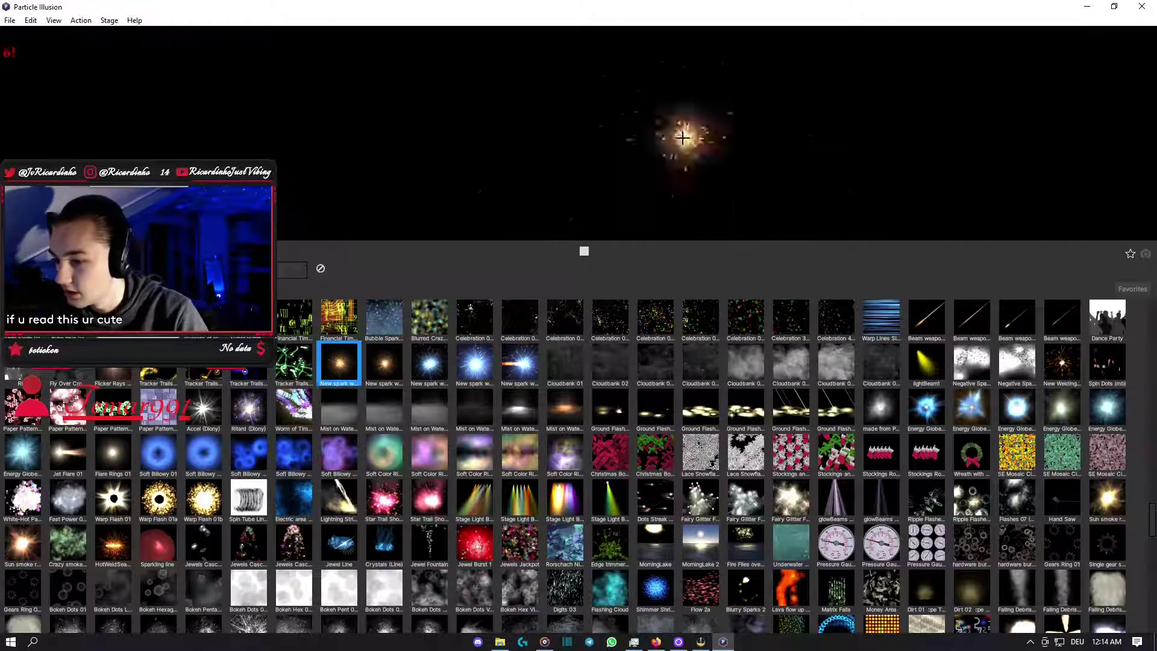
{"action": "scroll", "coordinate": [881, 426], "scroll_direction": "down", "scroll_amount": 15}
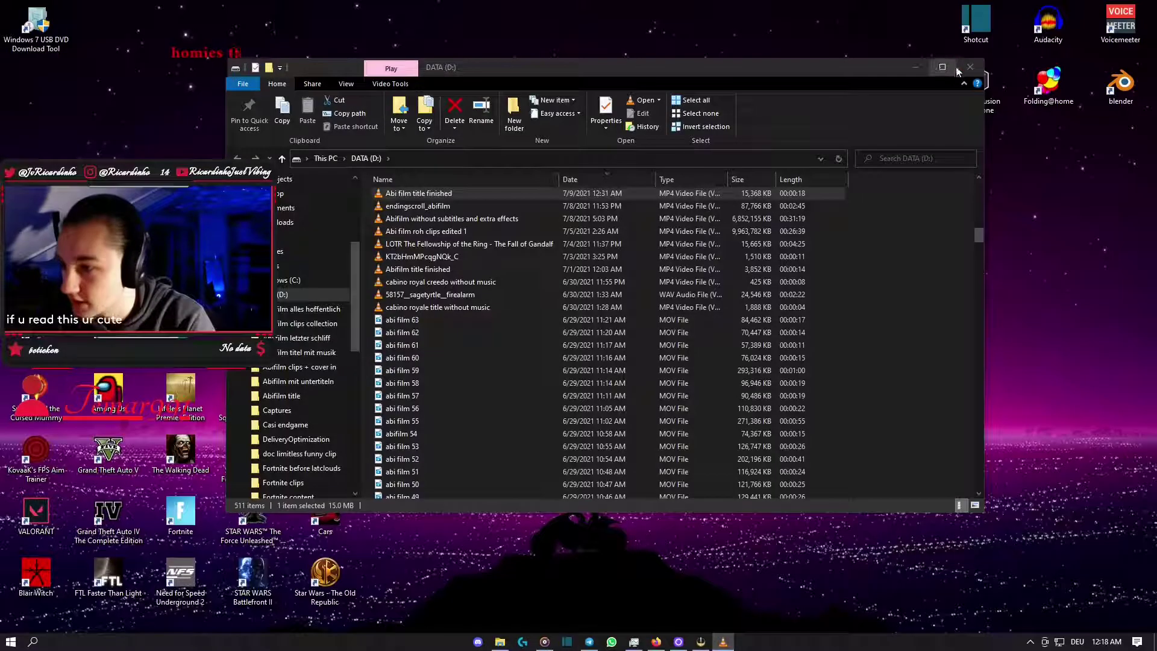
- Put the file window away, play the Abi film title finished video in VLC and replay its Cabino Royale title
{"action": "left_click", "coordinate": [929, 70]}
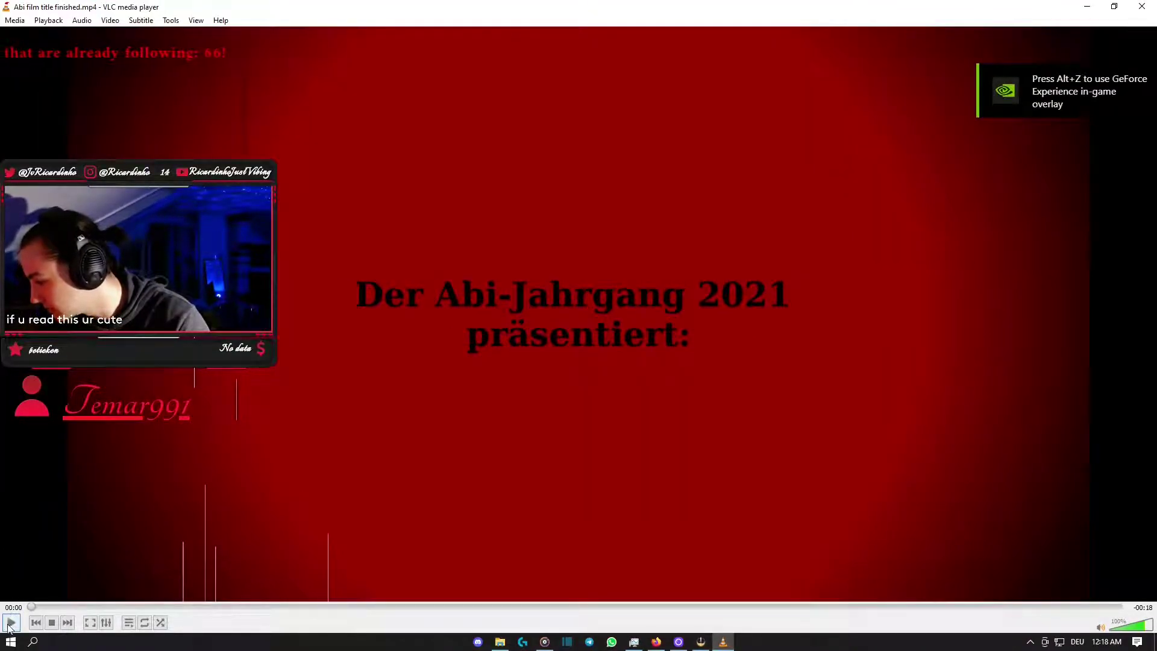
{"action": "left_click", "coordinate": [5, 625]}
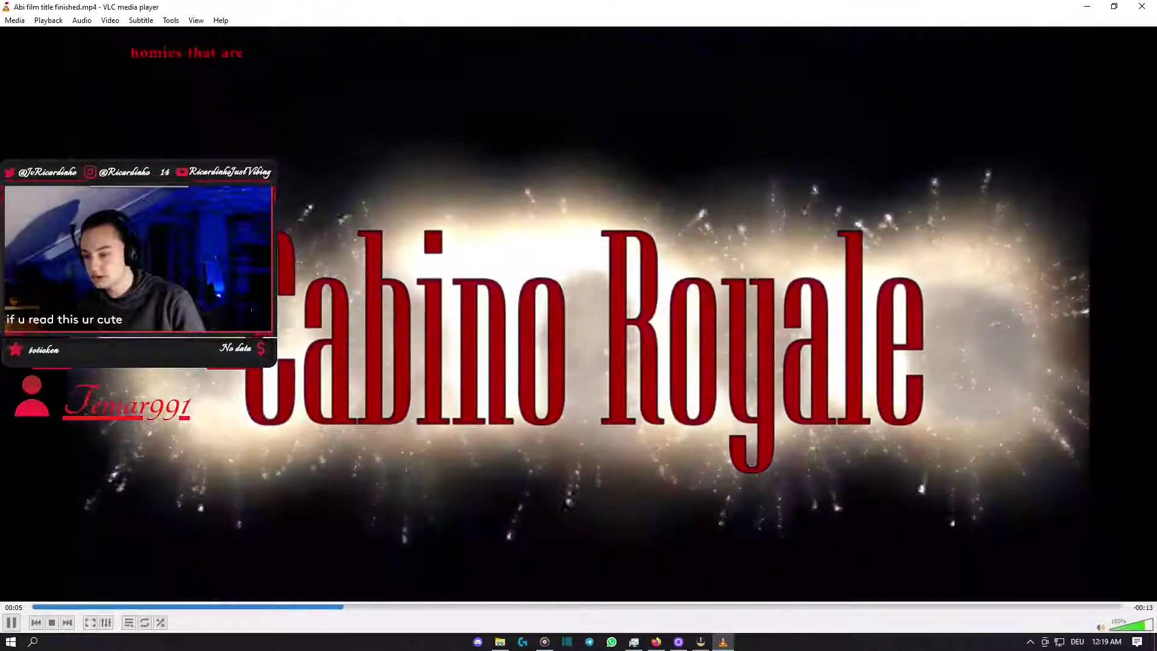
{"action": "key", "text": "space"}
{"action": "left_click_drag", "start_coordinate": [393, 610], "coordinate": [298, 597]}
{"action": "key", "text": "space"}
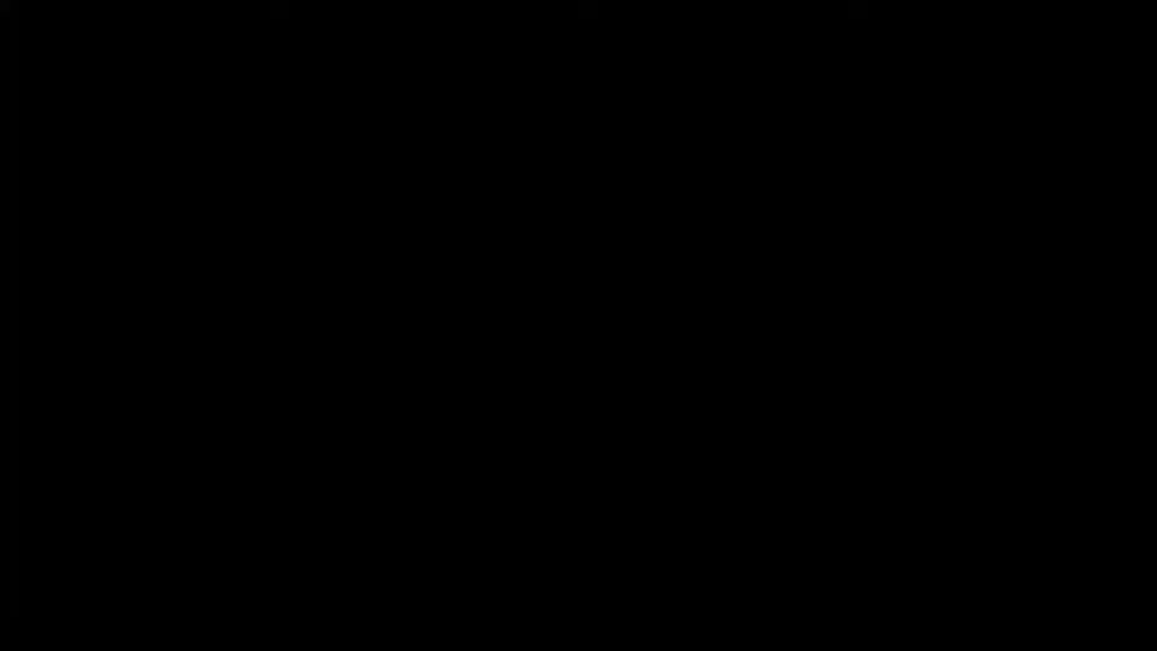
- Open Blender from the desktop
{"action": "left_click_drag", "start_coordinate": [1046, 232], "coordinate": [1082, 311]}
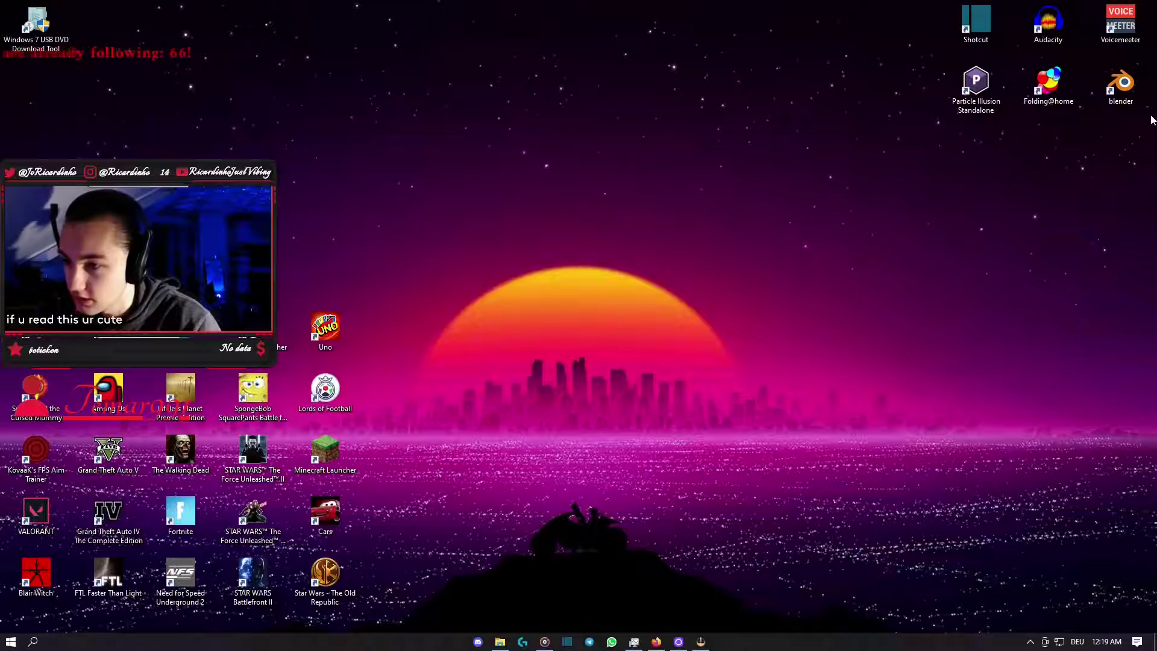
{"action": "double_click", "coordinate": [1111, 97]}
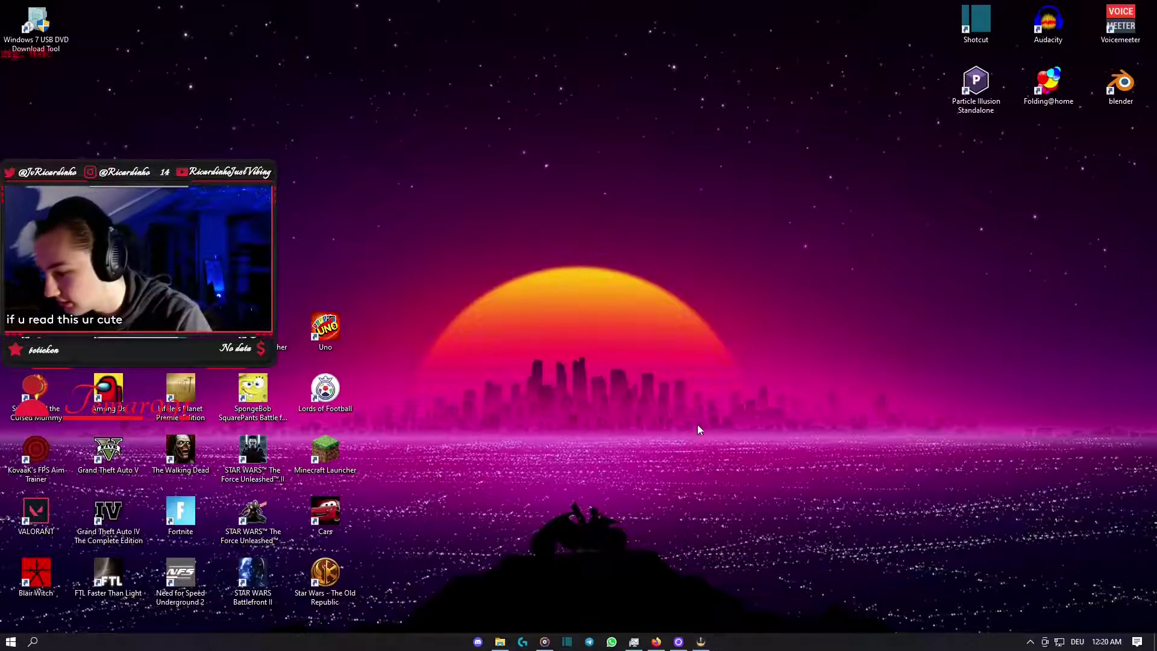
- Open Shotcut from its desktop shortcut
{"action": "right_click", "coordinate": [974, 26]}
{"action": "left_click", "coordinate": [991, 27]}
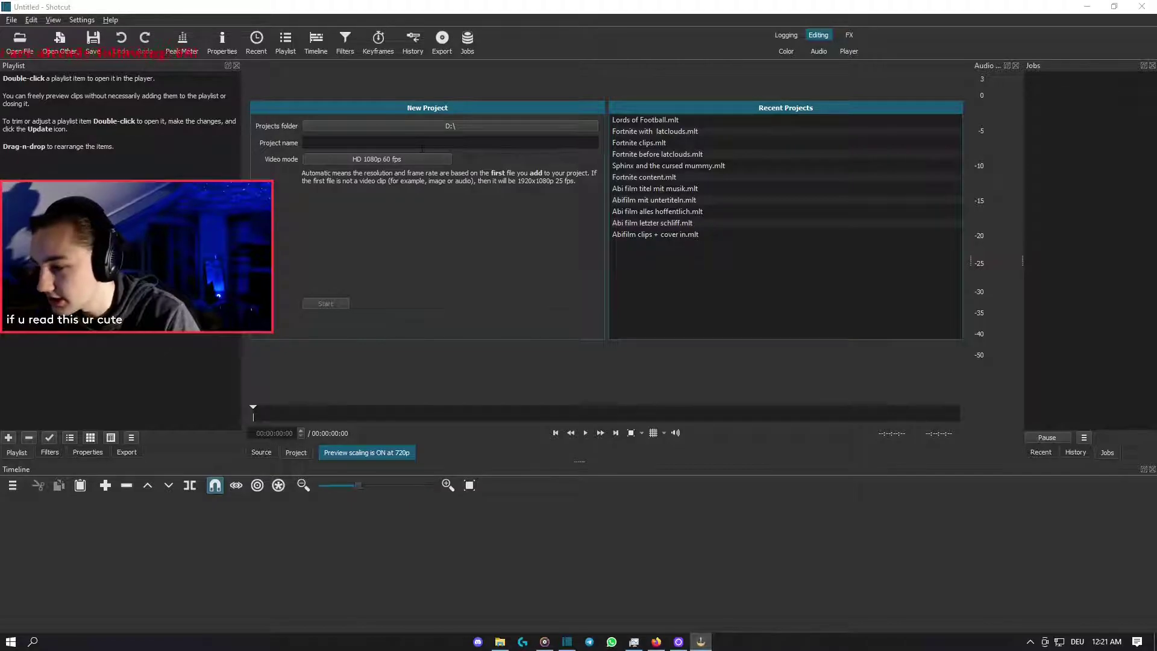
- Examine the projects folder chooser and the video mode options, including Non-Broadcast and Custom, without changing either setting
{"action": "left_click", "coordinate": [442, 124]}
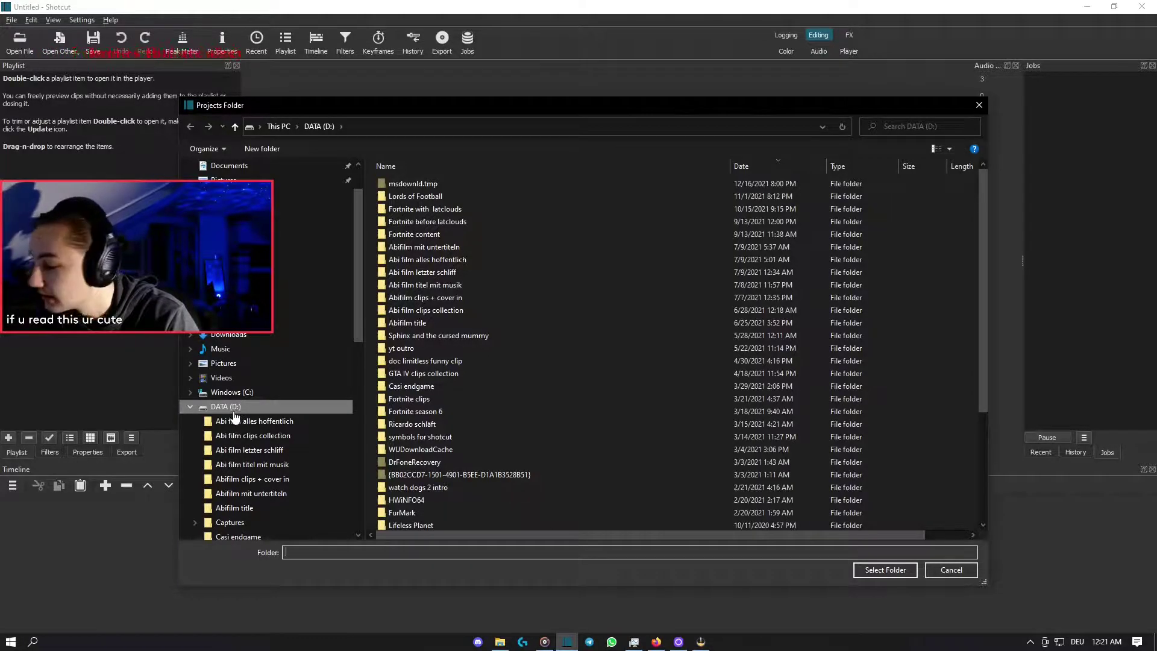
{"action": "left_click", "coordinate": [980, 105]}
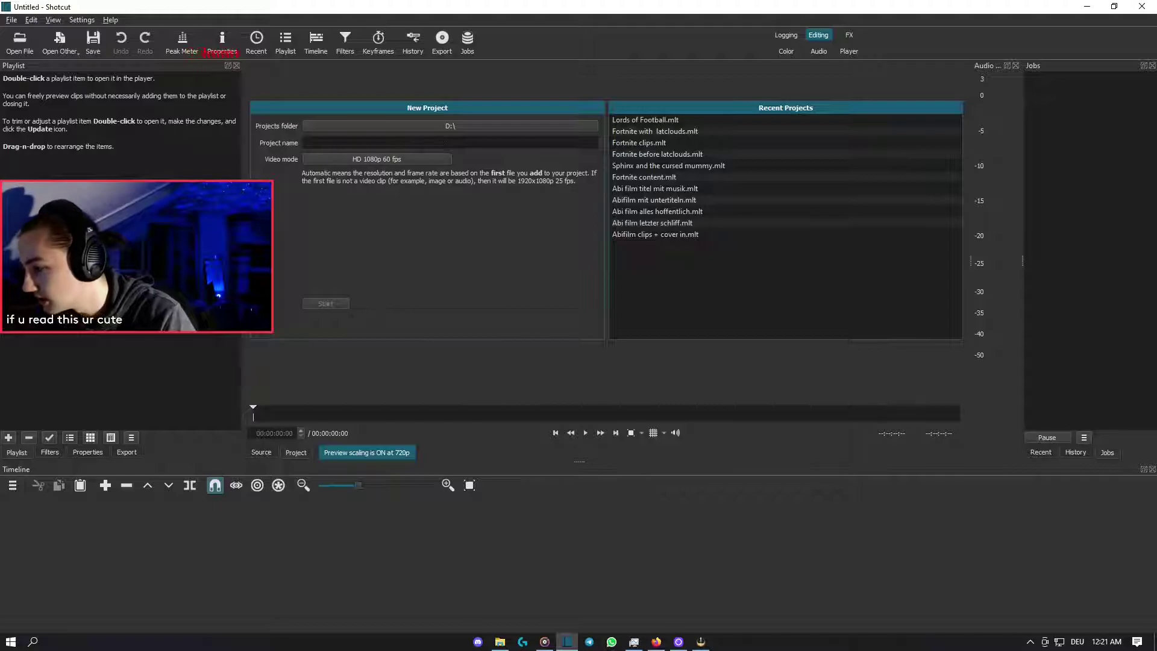
{"action": "left_click", "coordinate": [345, 158]}
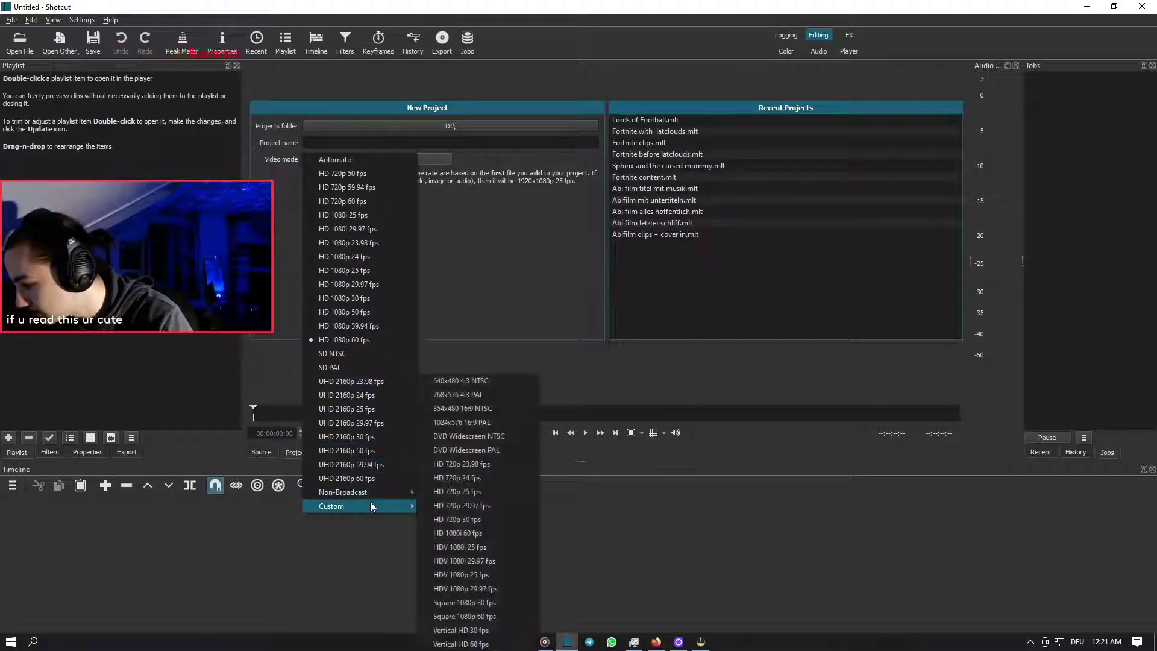
{"action": "mouse_move", "coordinate": [392, 492]}
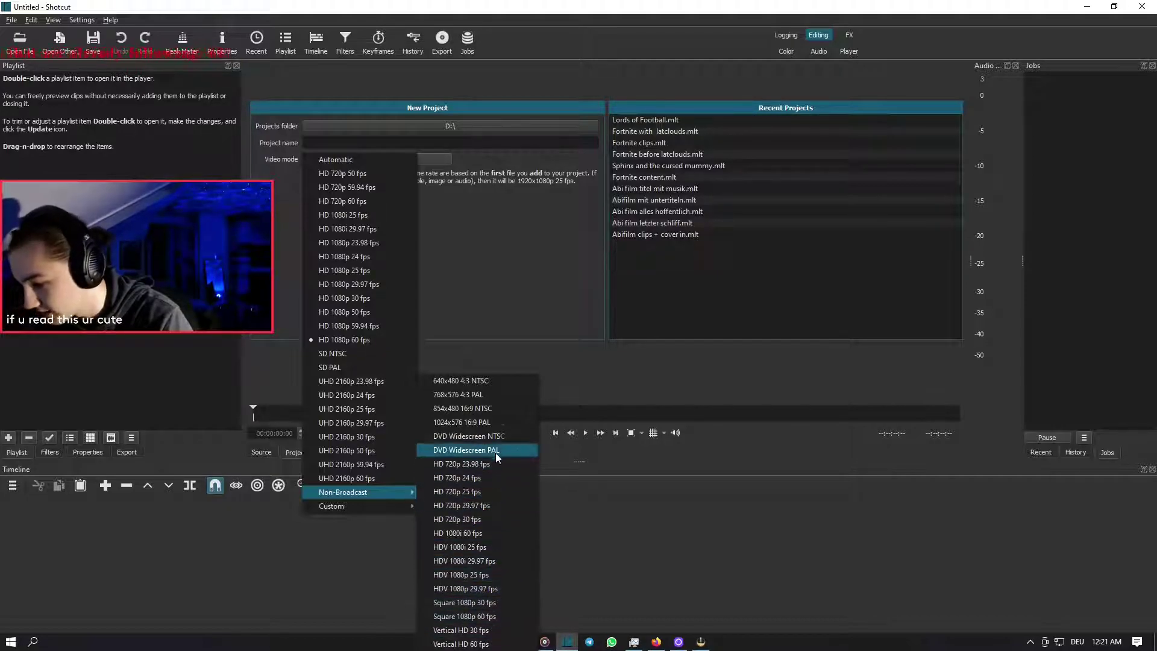
{"action": "mouse_move", "coordinate": [353, 506]}
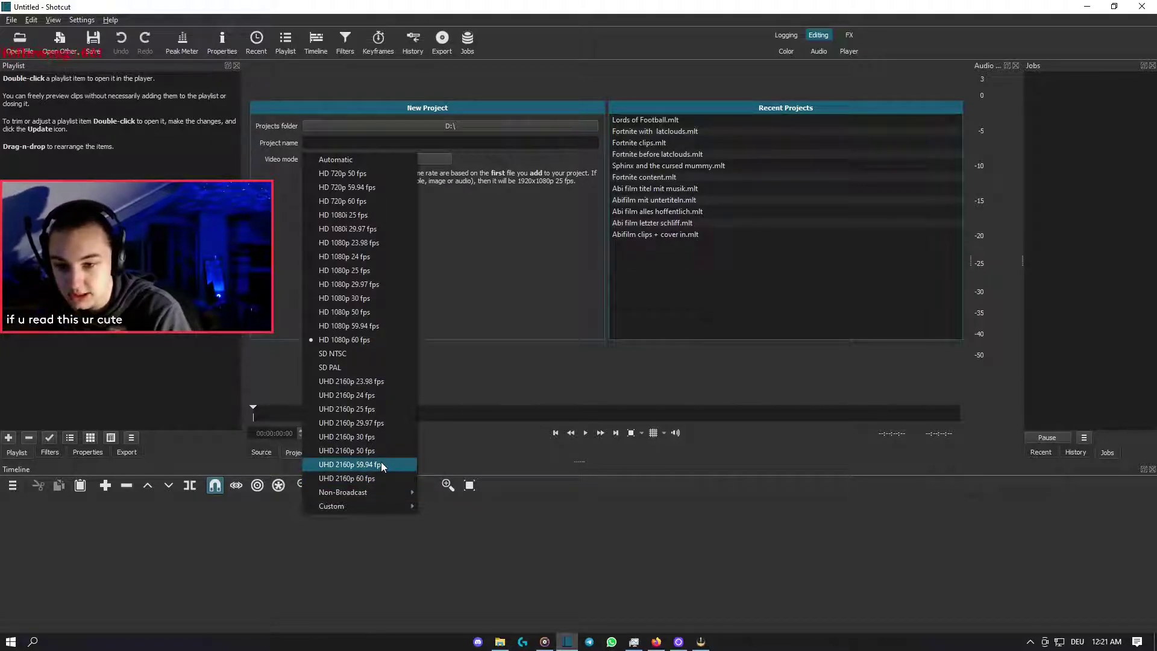
{"action": "left_click", "coordinate": [487, 339]}
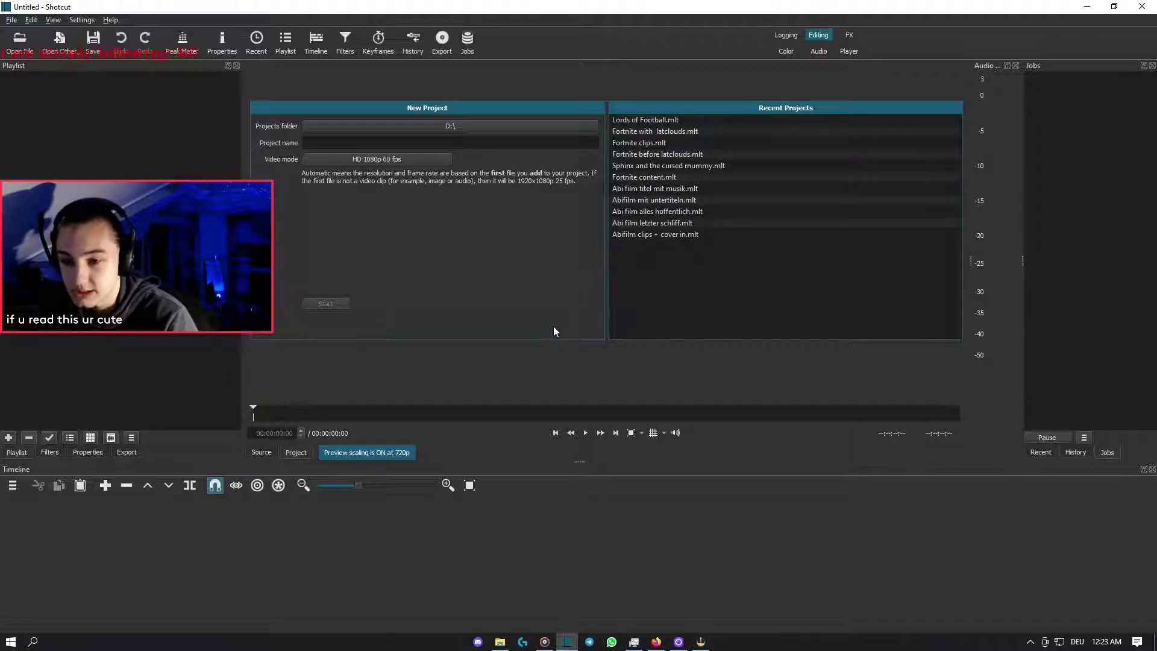
- Name the new project "Example" and try to open the recent project Sphinx and the cursed mummy.mlt, cancelling the missing files dialog
{"action": "left_click", "coordinate": [408, 146]}
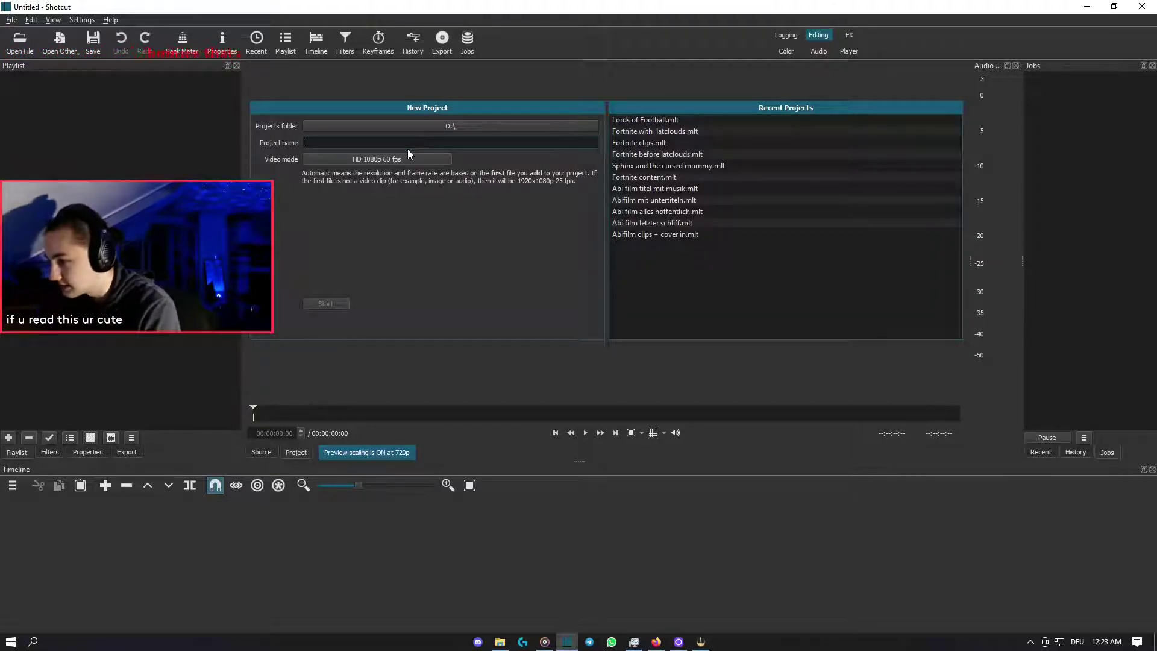
{"action": "type", "text": "Example"}
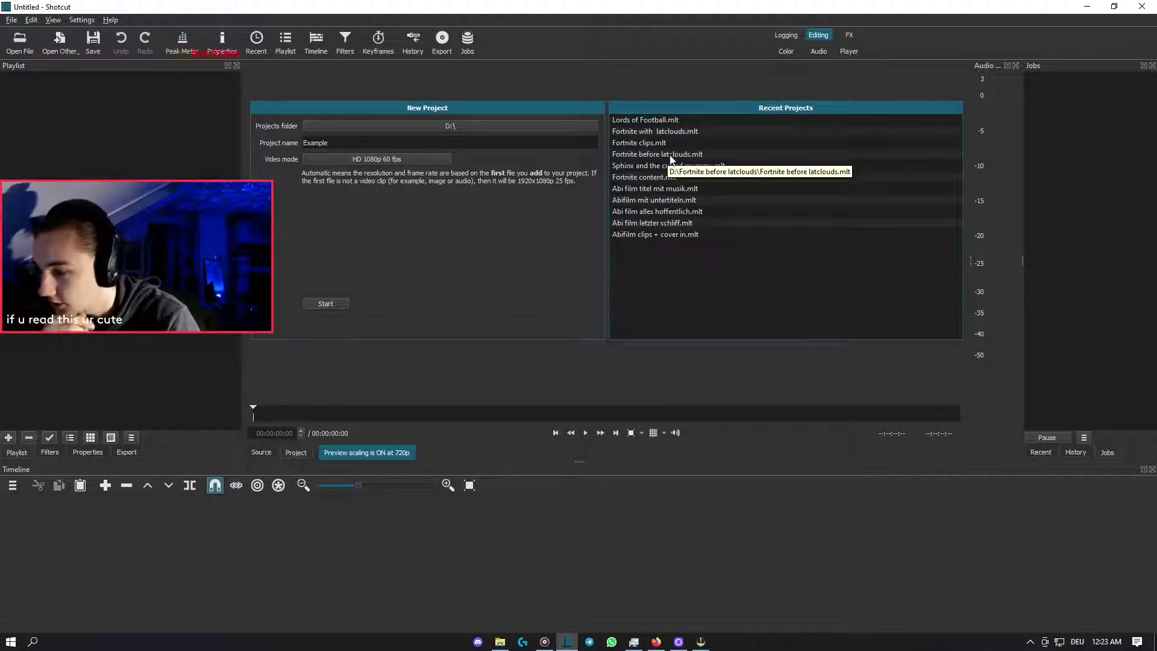
{"action": "left_click", "coordinate": [638, 170]}
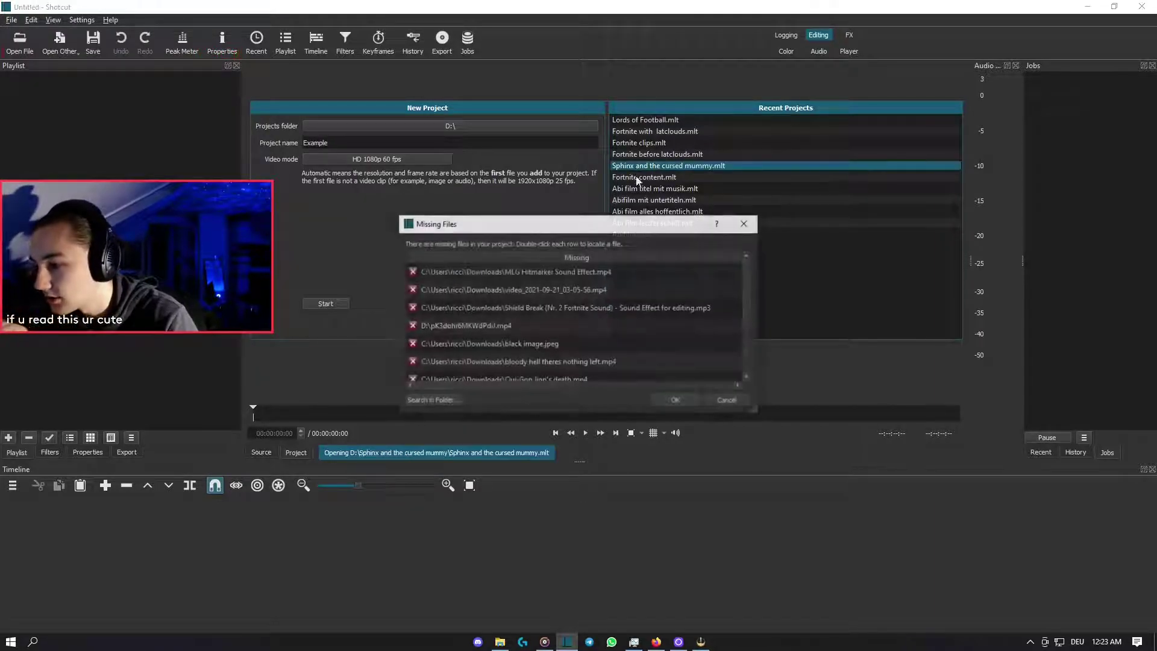
{"action": "left_click", "coordinate": [748, 223]}
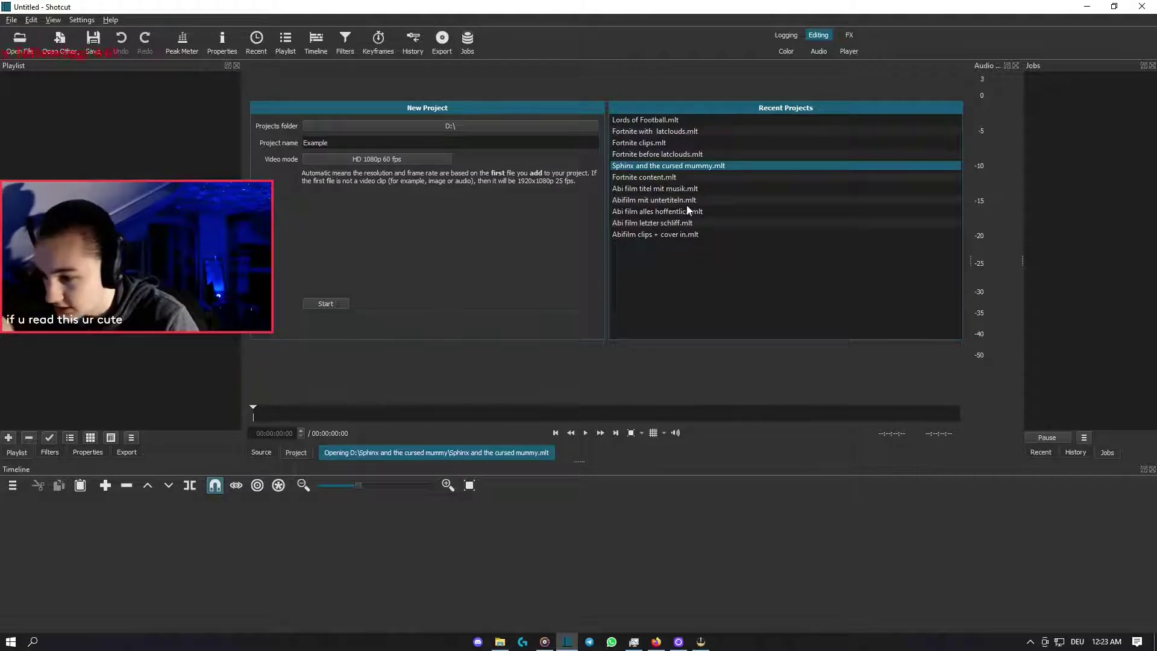
- Change the new project's name to "Example 1" and start the project
{"action": "left_click", "coordinate": [338, 143]}
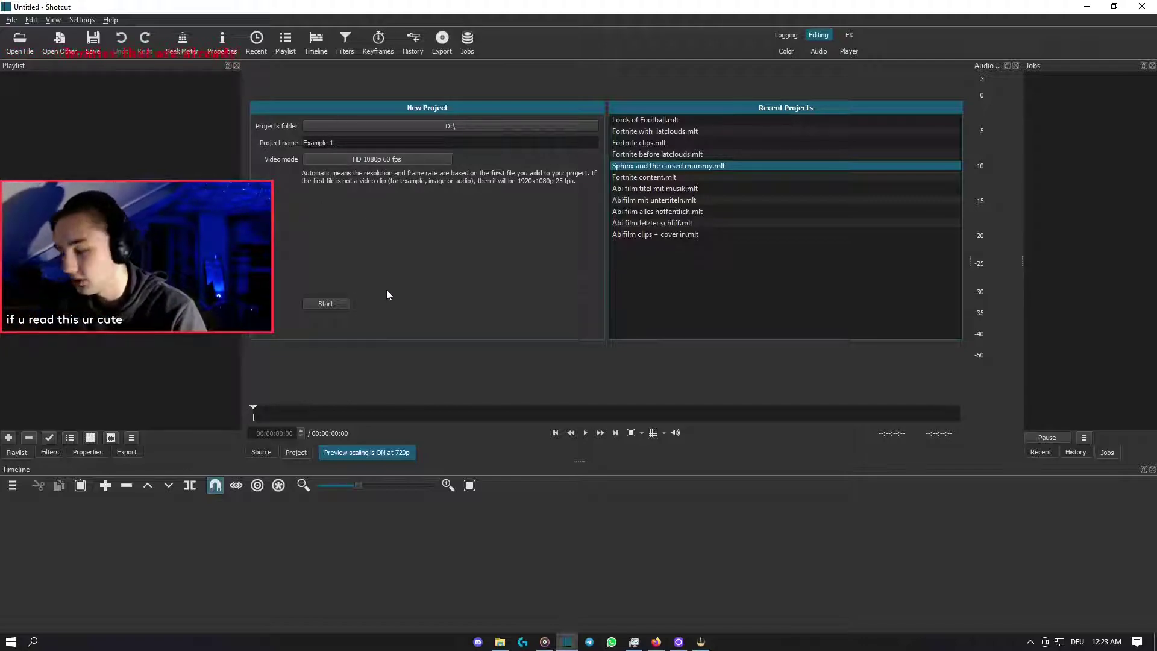
{"action": "left_click", "coordinate": [337, 303]}
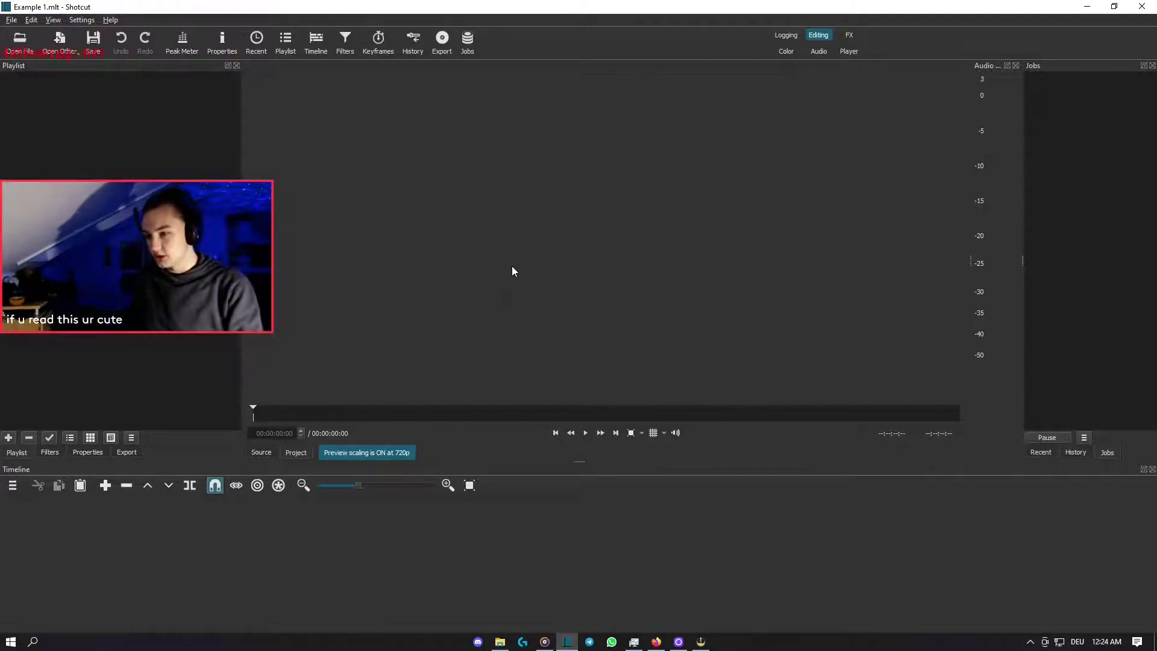
- Switch to the Logging layout and look through the list of recent files to its end
{"action": "left_click", "coordinate": [786, 36]}
{"action": "scroll", "coordinate": [410, 551], "scroll_direction": "down", "scroll_amount": 15}
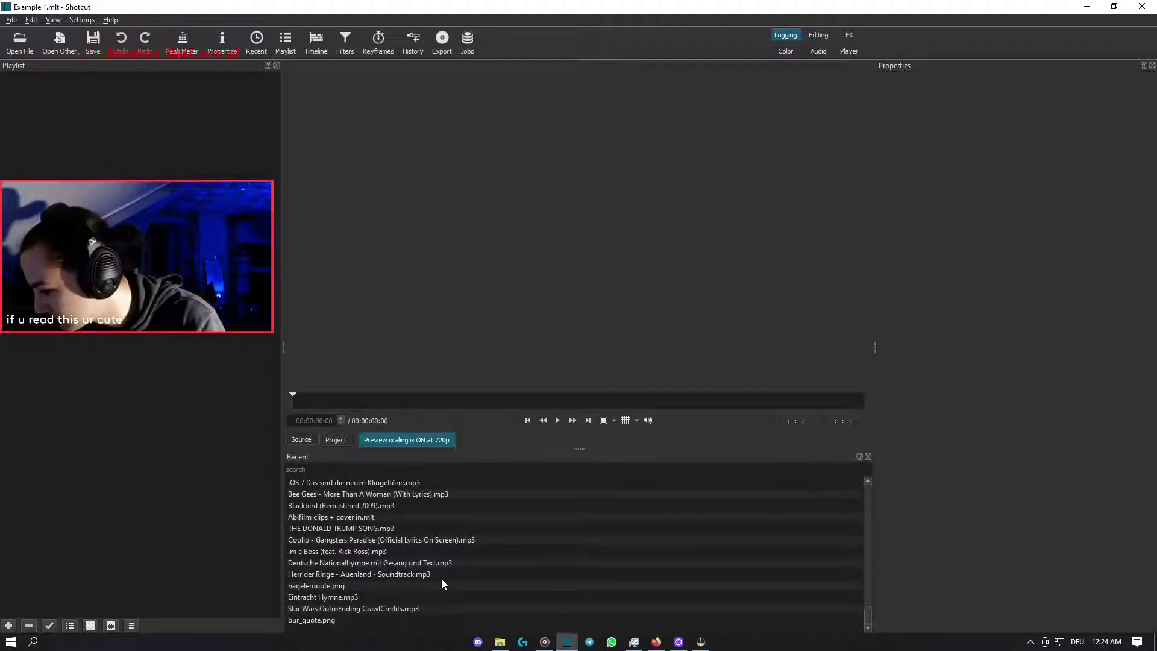
- View the FX, Player, Audio, Color and Logging layouts one after another, and finish in the Editing layout
{"action": "scroll", "coordinate": [441, 579], "scroll_direction": "up", "scroll_amount": 15}
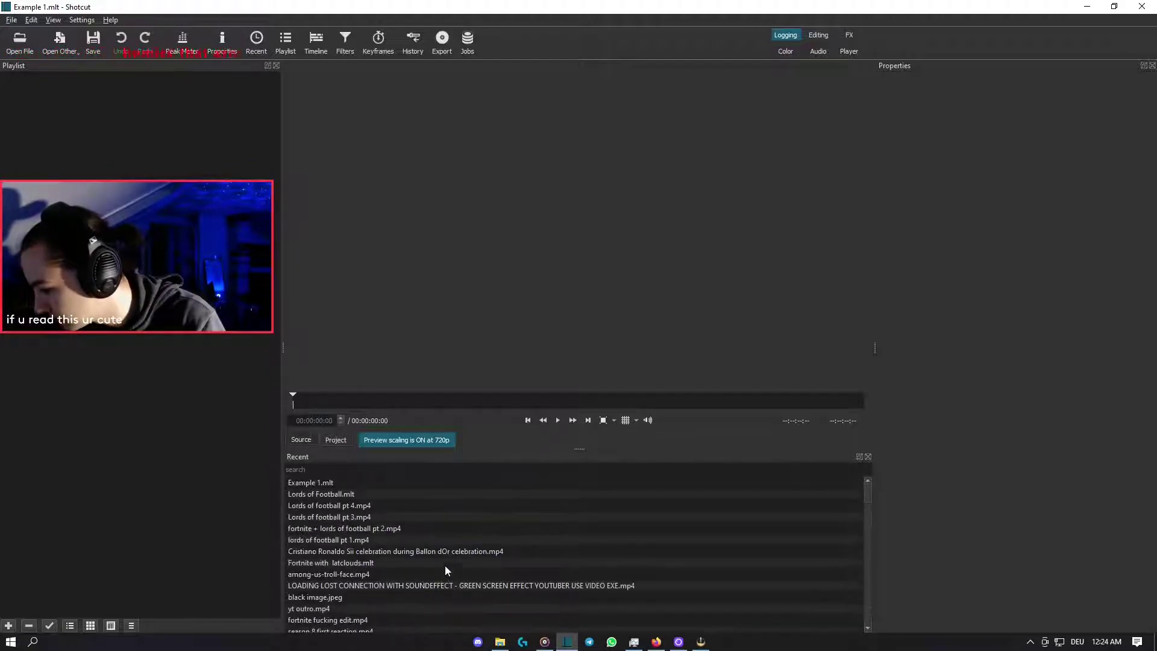
{"action": "left_click", "coordinate": [849, 35]}
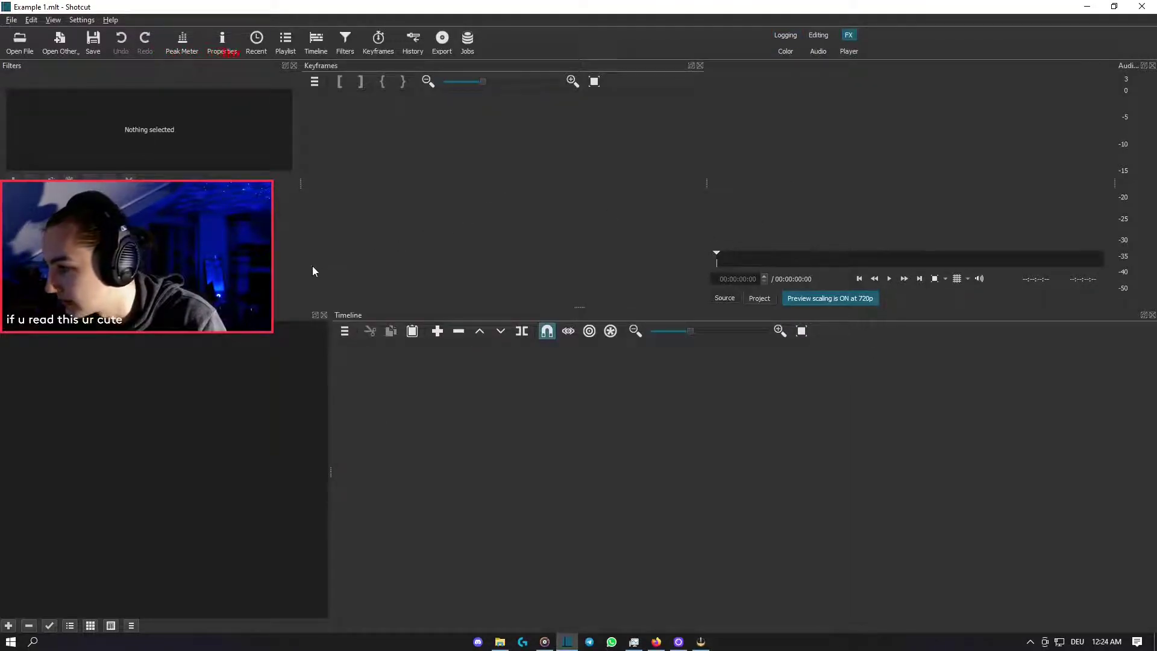
{"action": "left_click", "coordinate": [847, 52]}
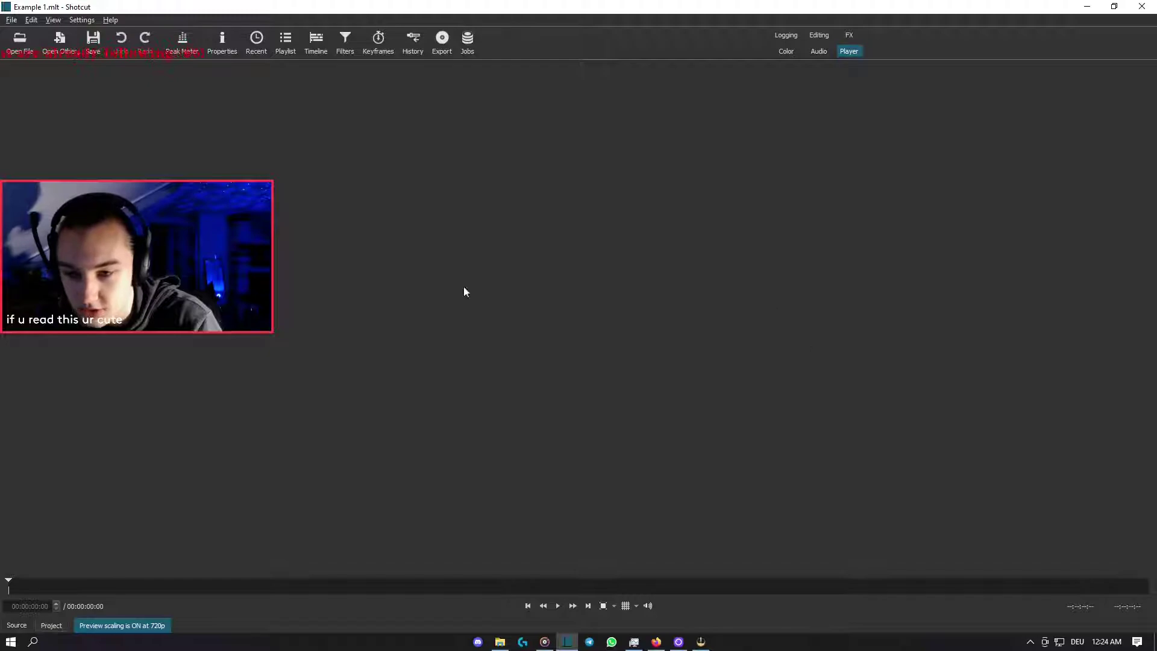
{"action": "left_click", "coordinate": [819, 51]}
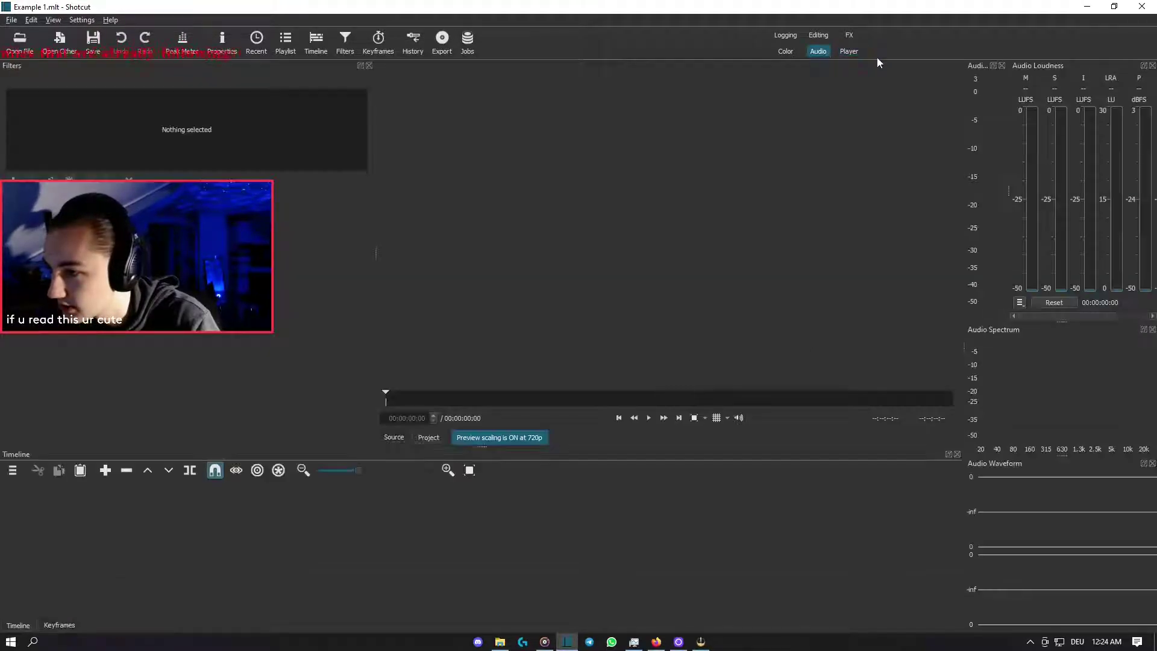
{"action": "left_click", "coordinate": [785, 52]}
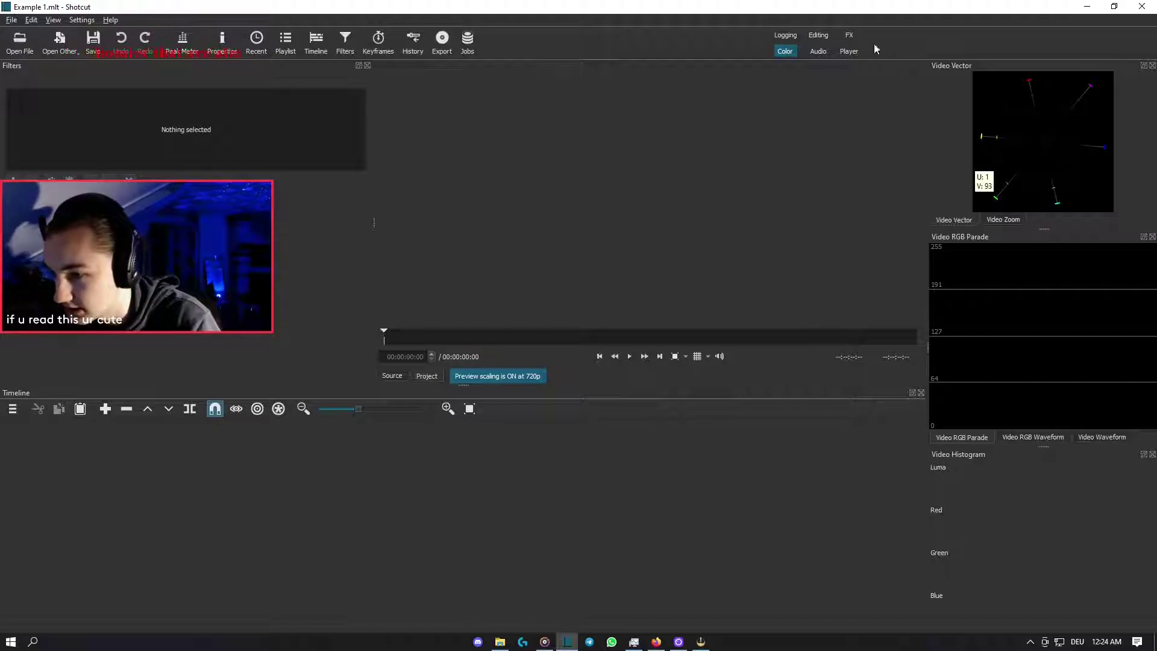
{"action": "left_click", "coordinate": [786, 35]}
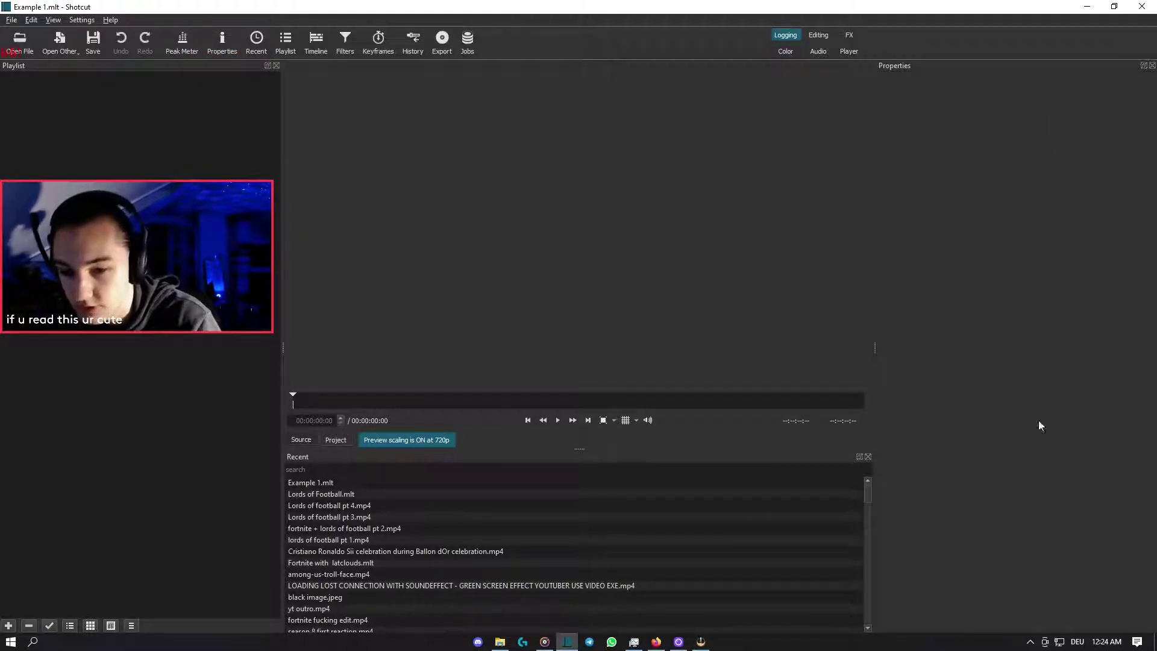
{"action": "left_click", "coordinate": [816, 35]}
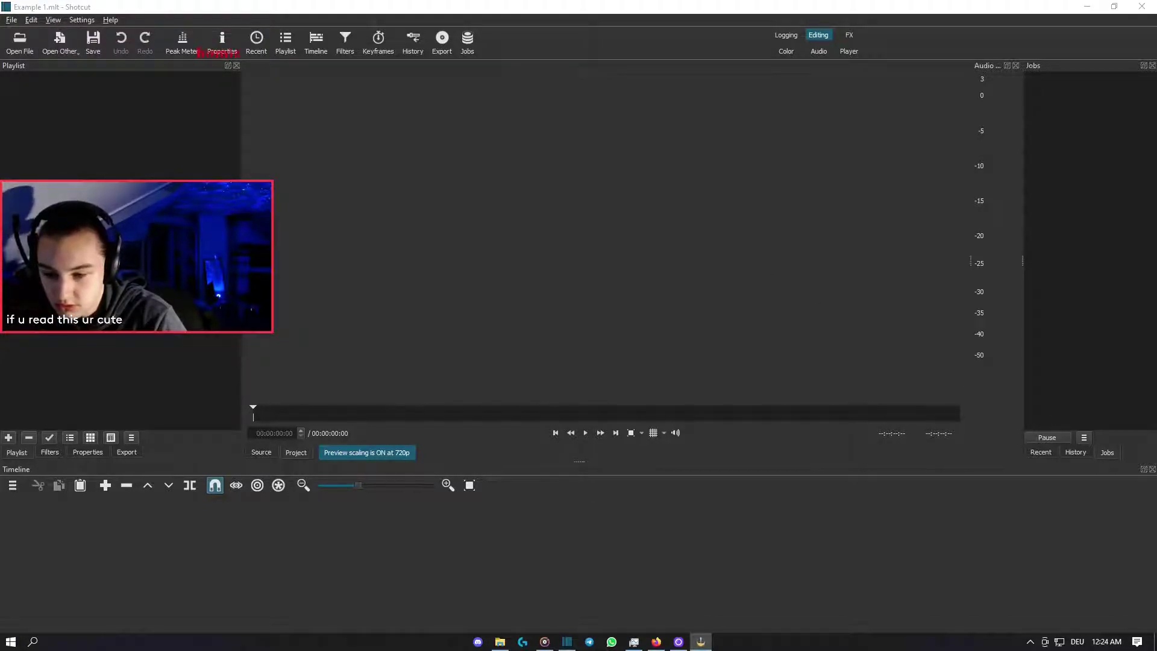
- Generate a color clip in dark red (#aa0000) and open it in the source player
{"action": "left_click", "coordinate": [63, 52]}
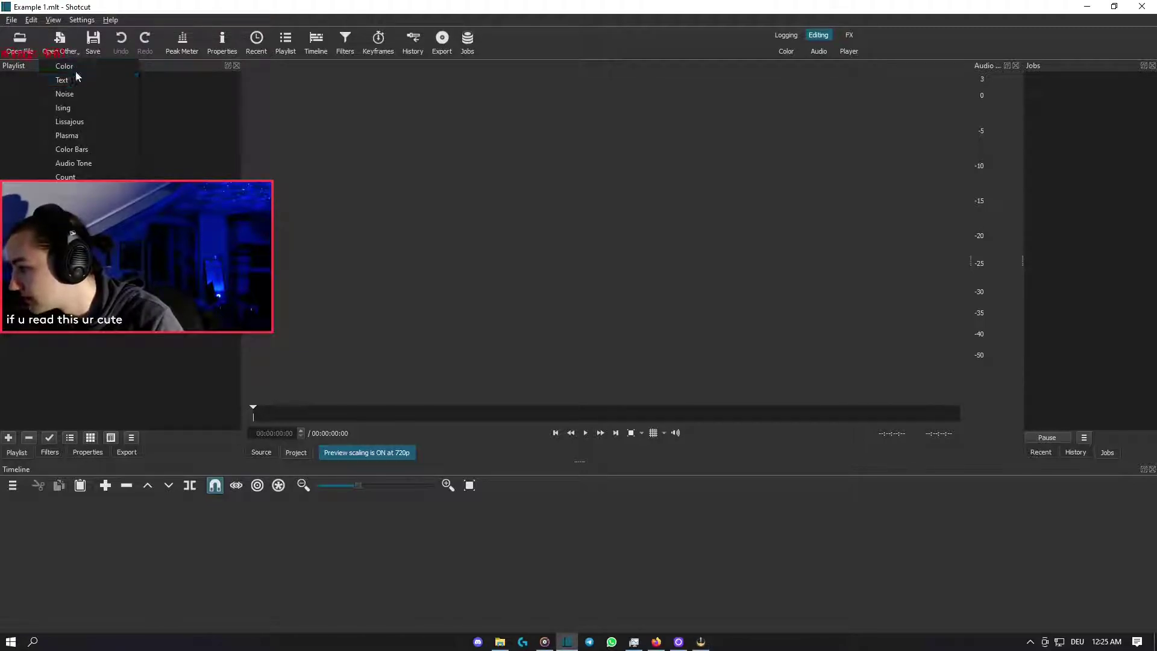
{"action": "left_click", "coordinate": [72, 67]}
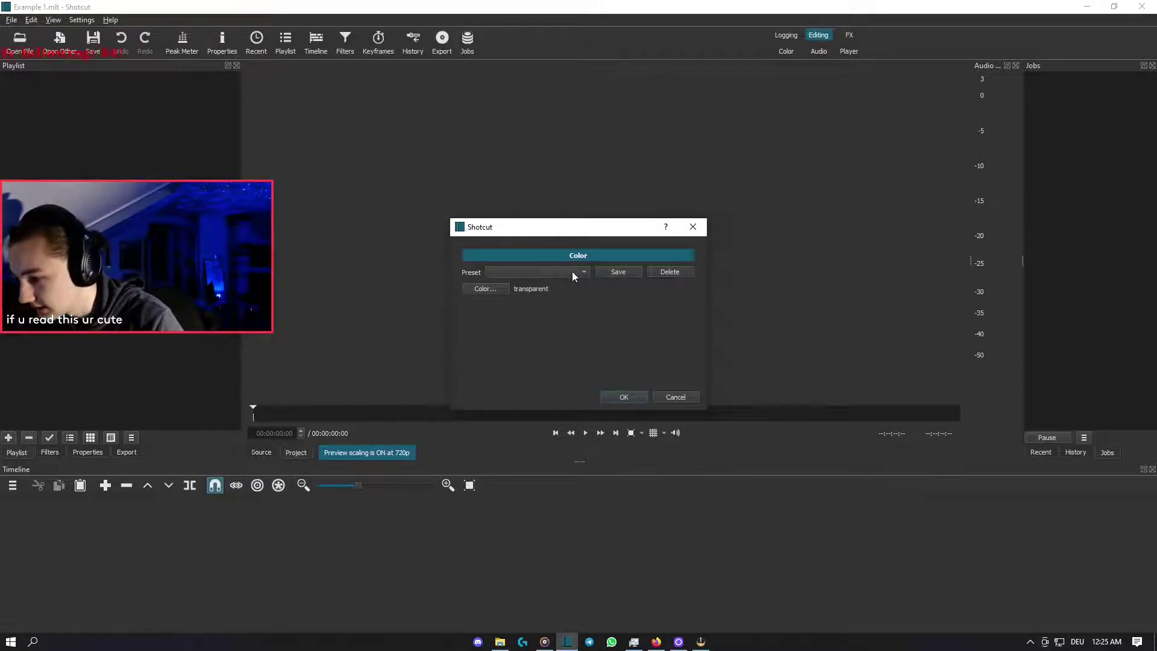
{"action": "left_click", "coordinate": [585, 271]}
{"action": "left_click", "coordinate": [552, 283]}
{"action": "left_click", "coordinate": [504, 288]}
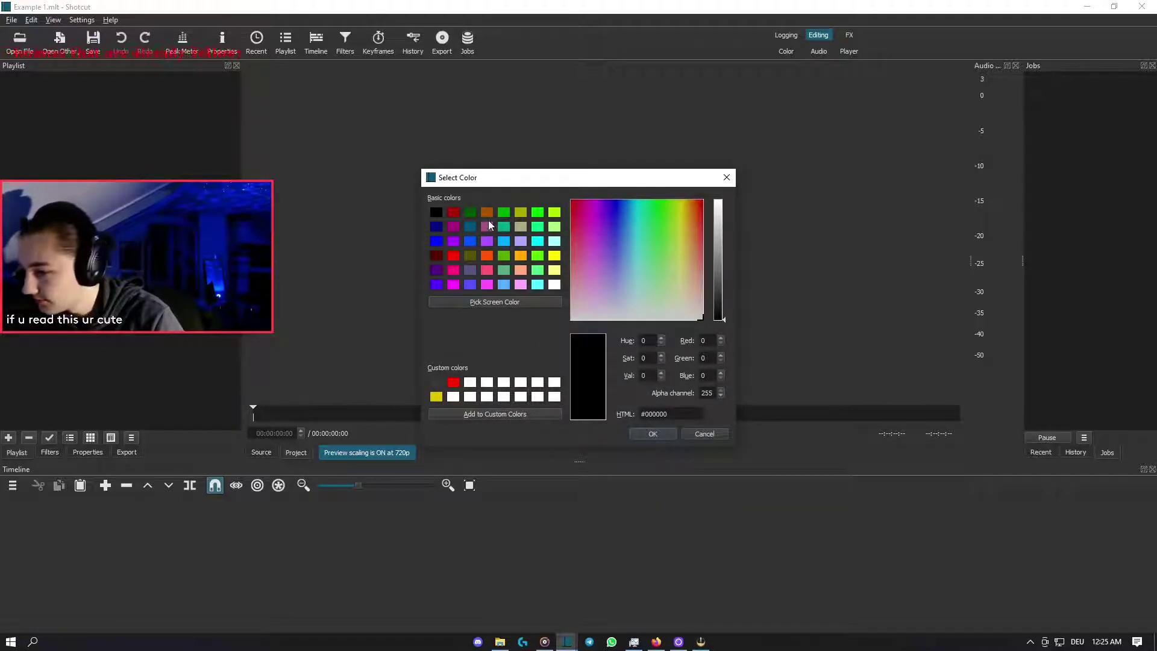
{"action": "left_click", "coordinate": [455, 213]}
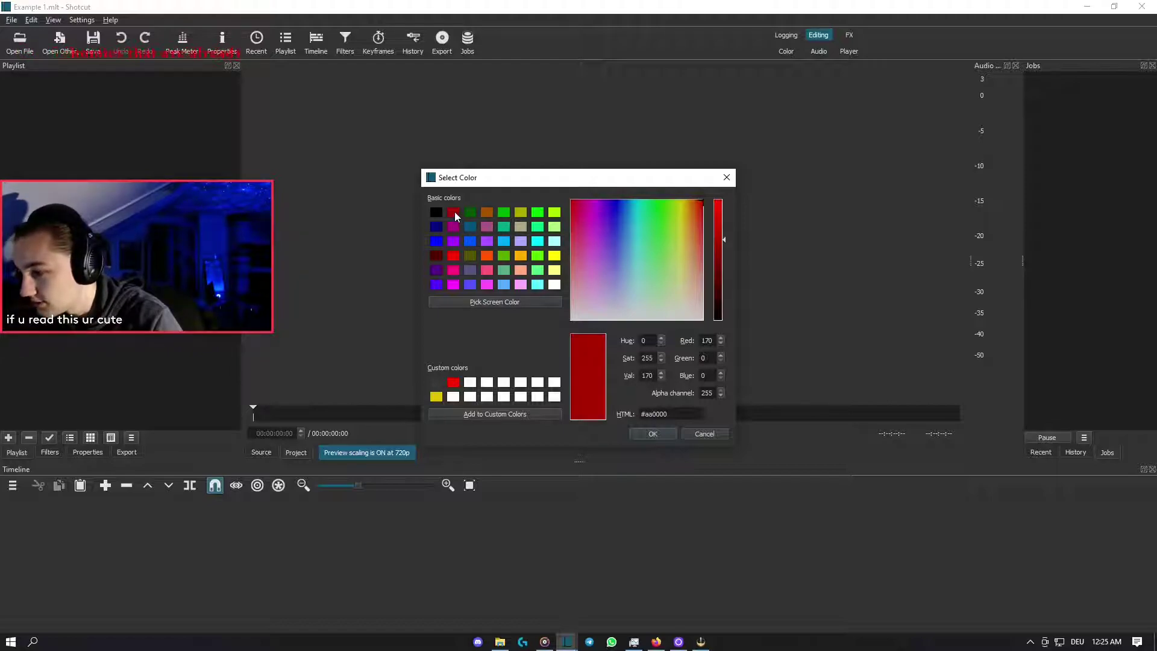
{"action": "left_click", "coordinate": [654, 433]}
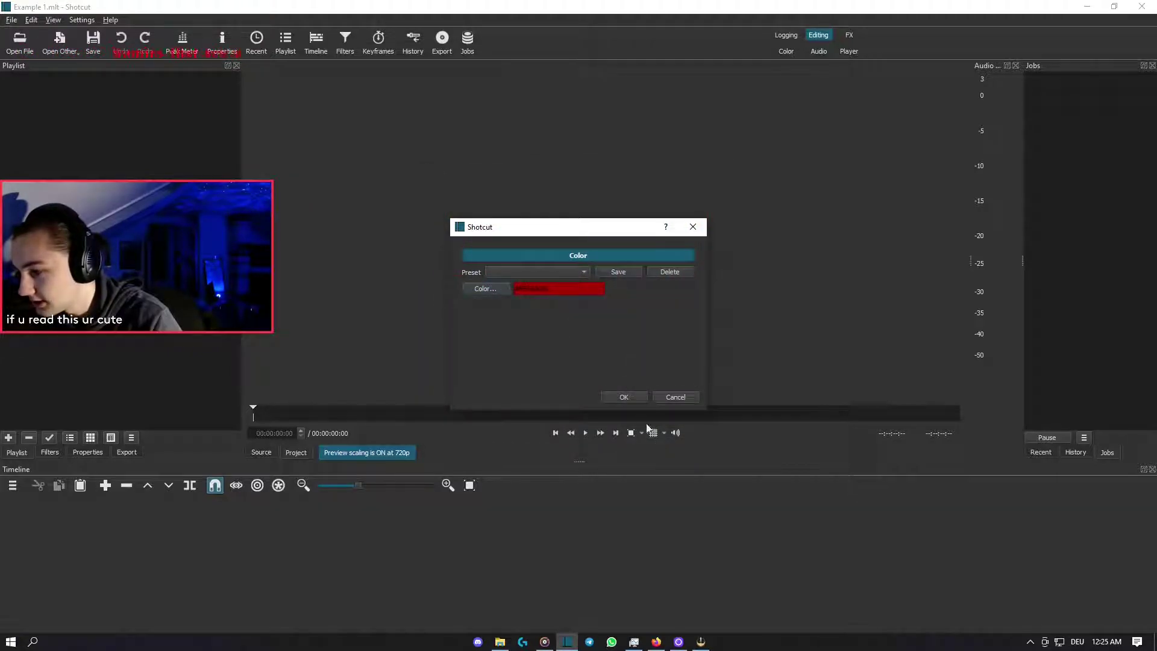
{"action": "left_click", "coordinate": [625, 397]}
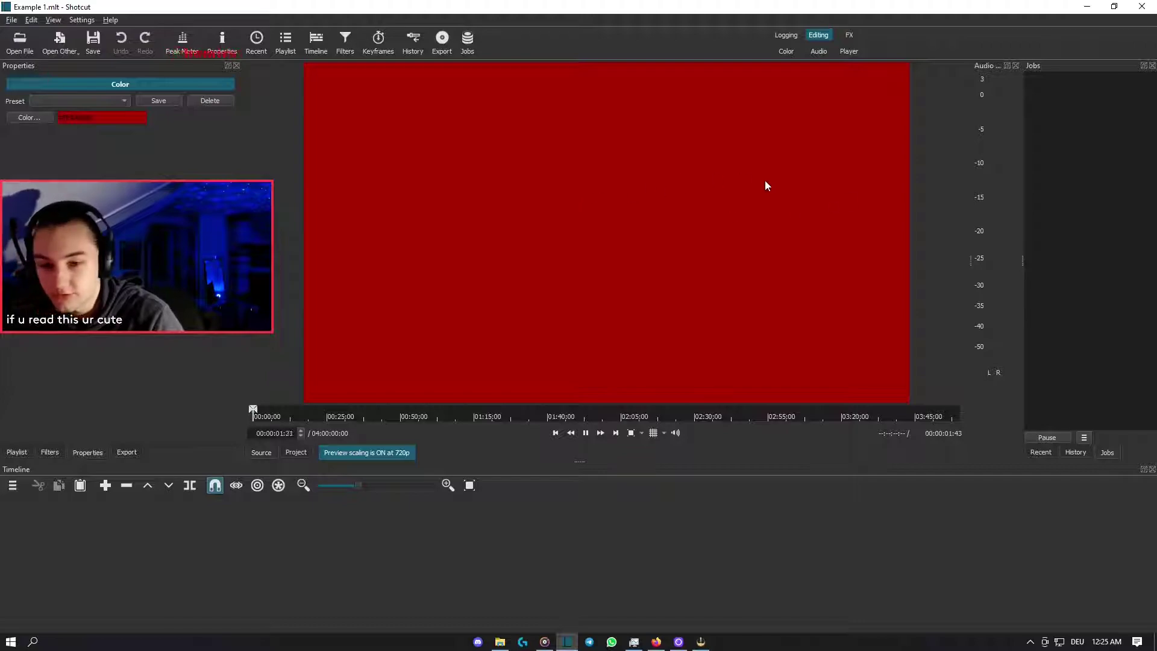
- Examine the playlist and the list of filters available for the red color clip, without adding a filter
{"action": "left_click", "coordinate": [17, 452]}
{"action": "left_click", "coordinate": [49, 452]}
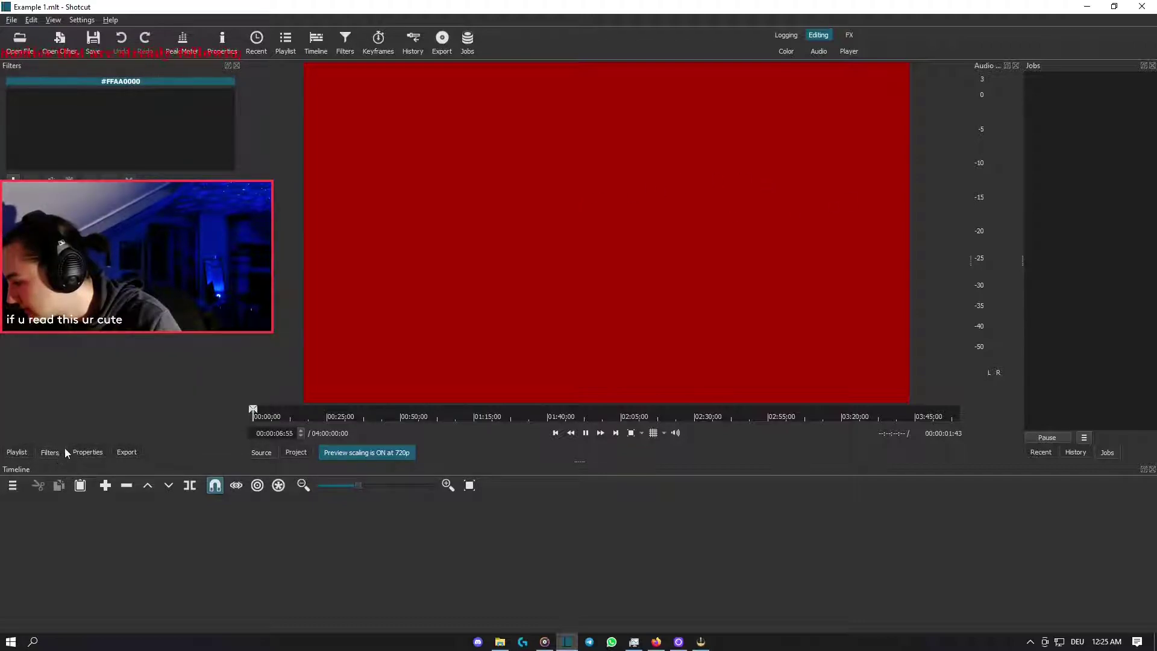
{"action": "left_click", "coordinate": [13, 179]}
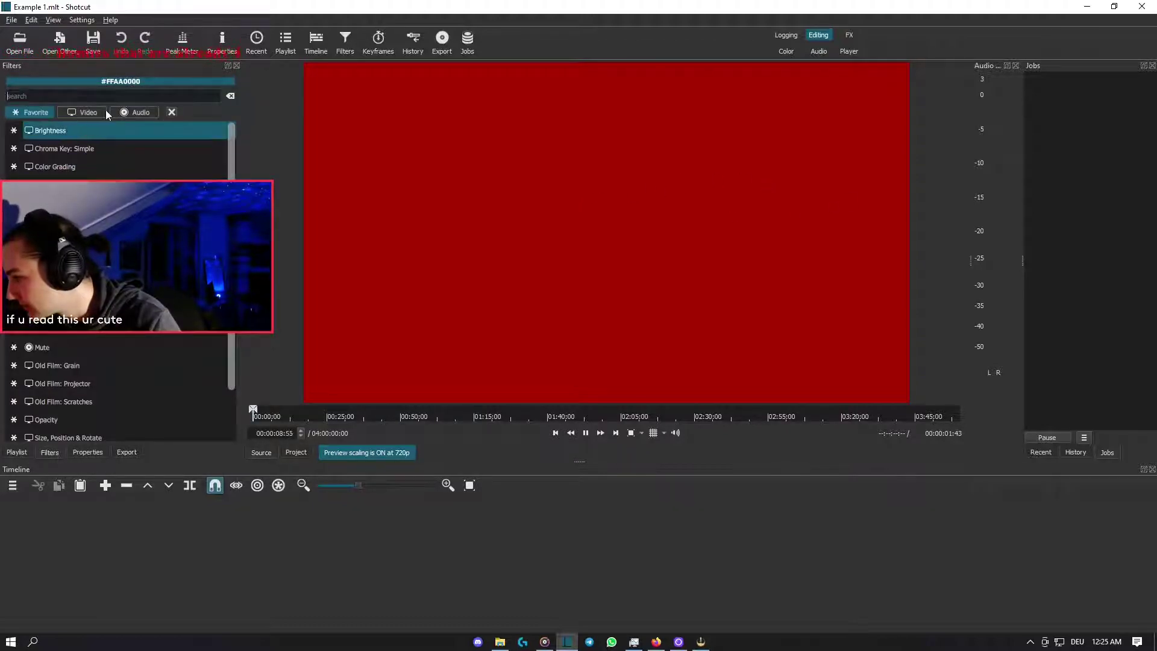
{"action": "left_click", "coordinate": [172, 112]}
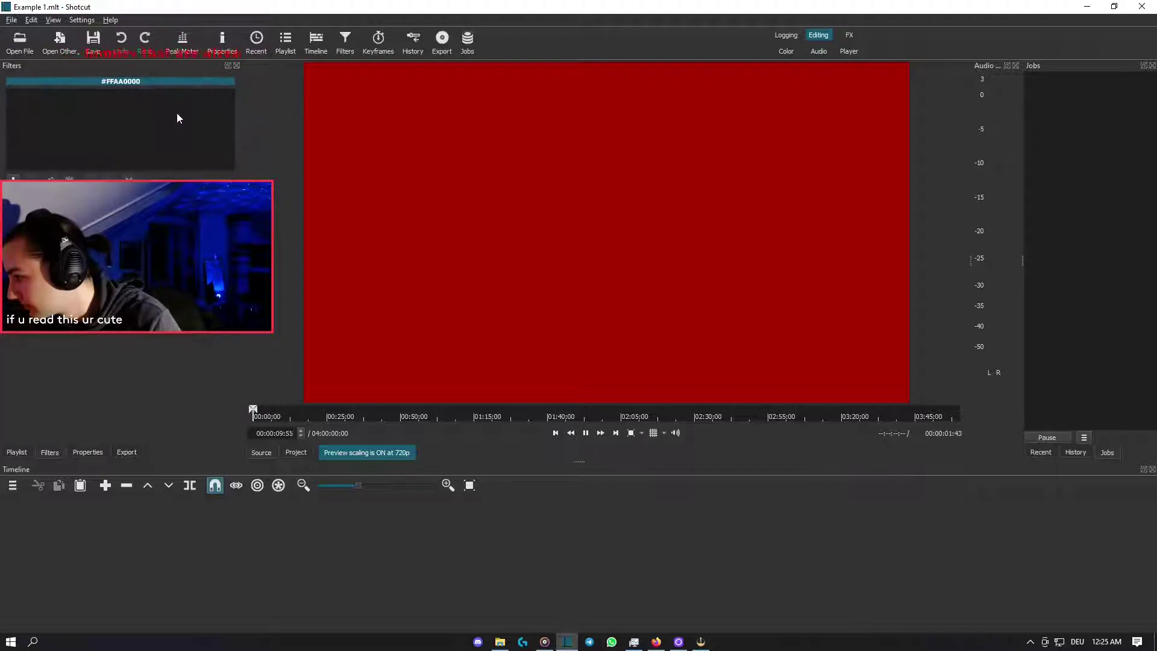
- Generate a text clip reading "ydhdfghrfh" on a transparent background and move its text box up to about position 31, 347
{"action": "left_click", "coordinate": [69, 51]}
{"action": "left_click", "coordinate": [89, 82]}
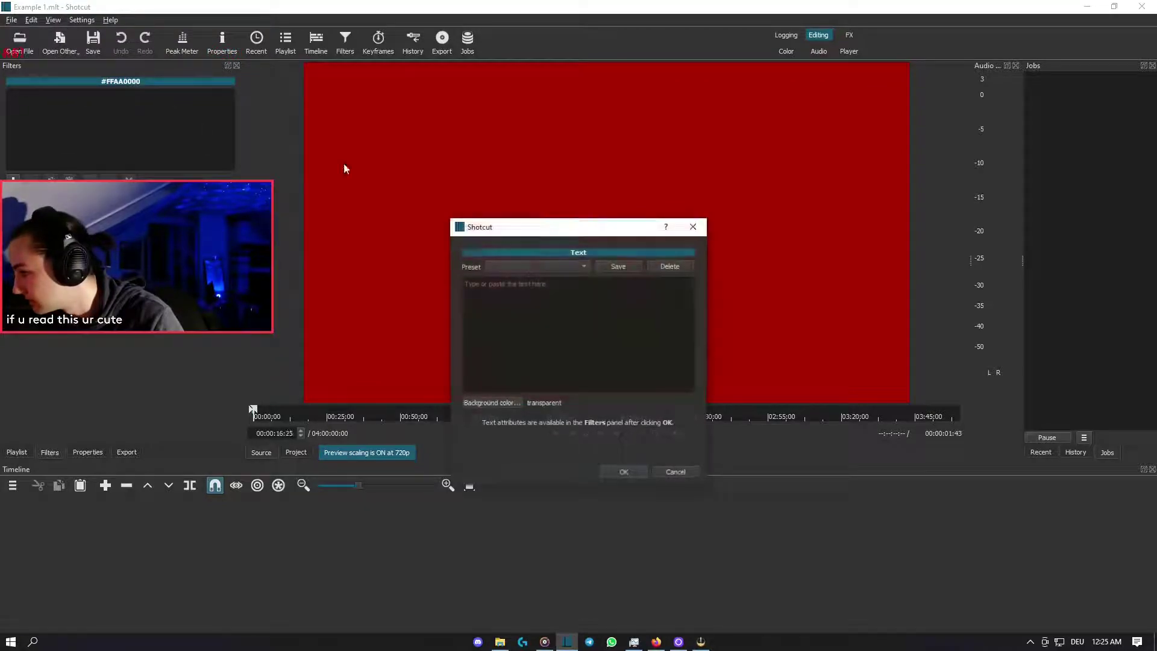
{"action": "left_click", "coordinate": [555, 267]}
{"action": "left_click", "coordinate": [562, 319]}
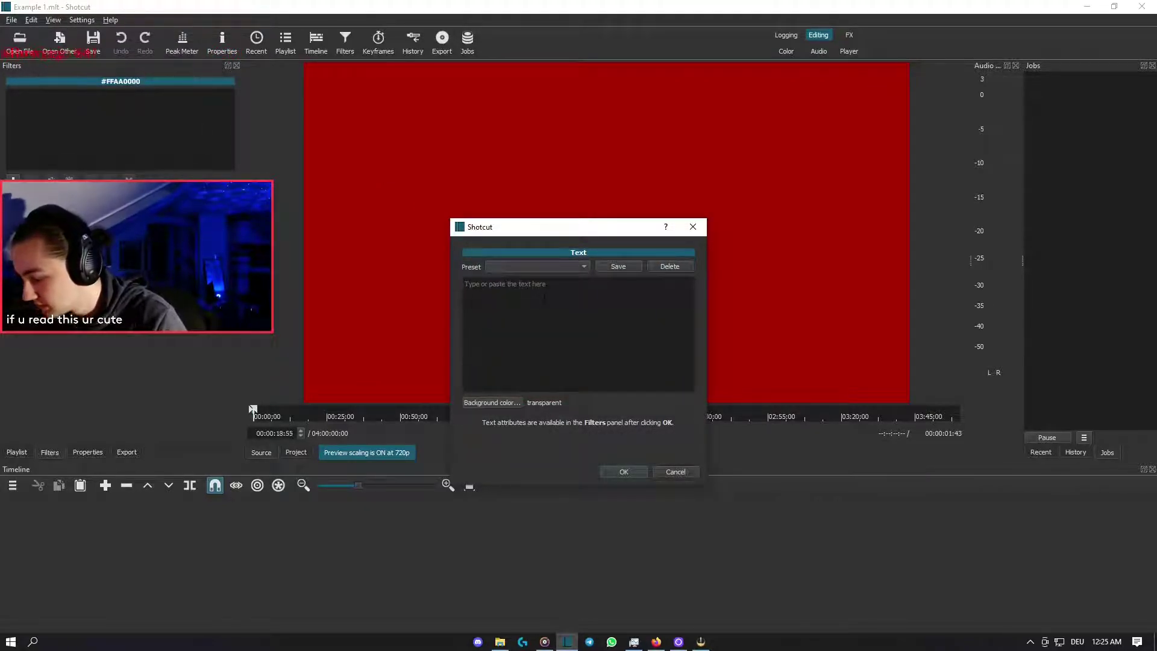
{"action": "type", "text": "ydhdfghrfh"}
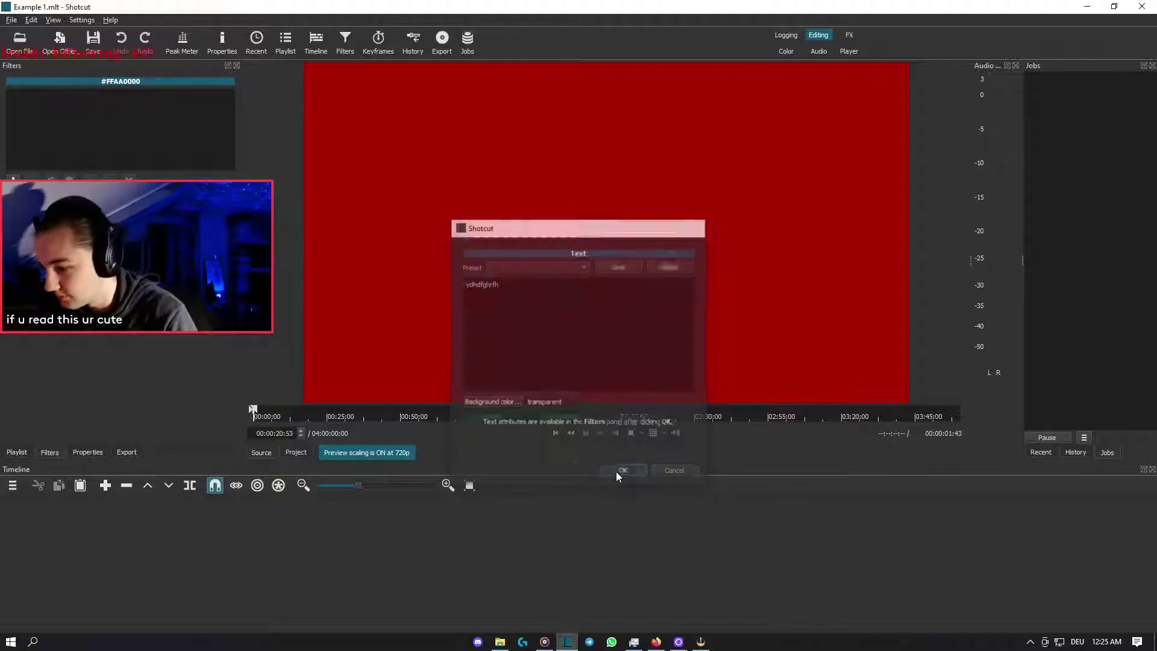
{"action": "left_click", "coordinate": [616, 471]}
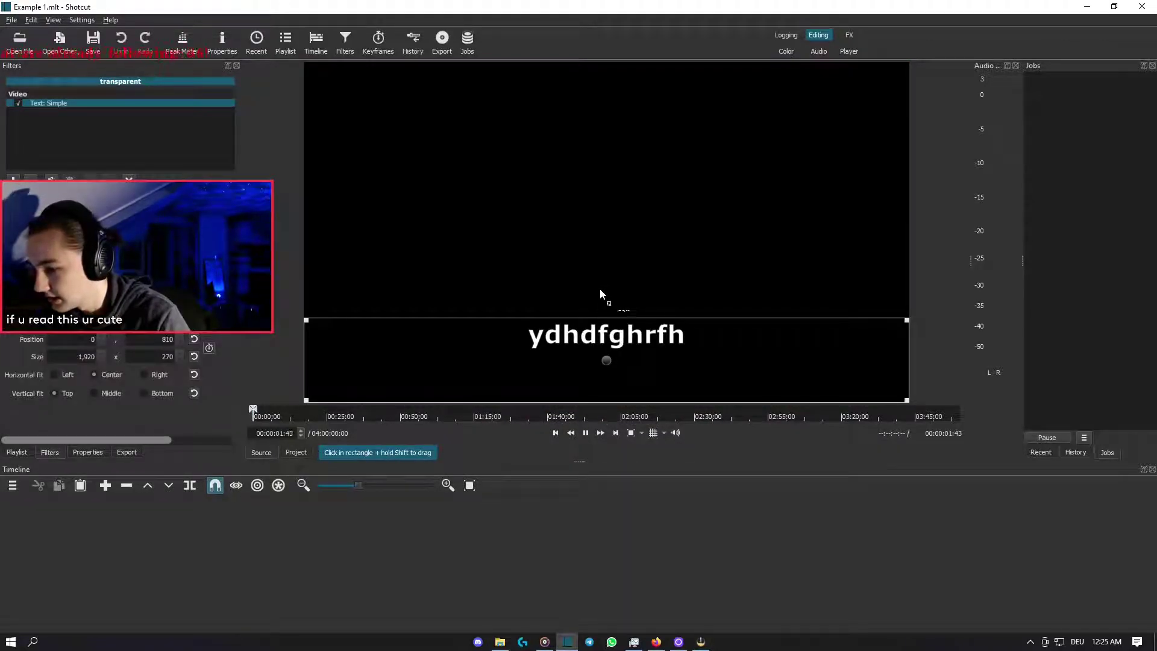
{"action": "left_click_drag", "start_coordinate": [609, 356], "coordinate": [524, 235]}
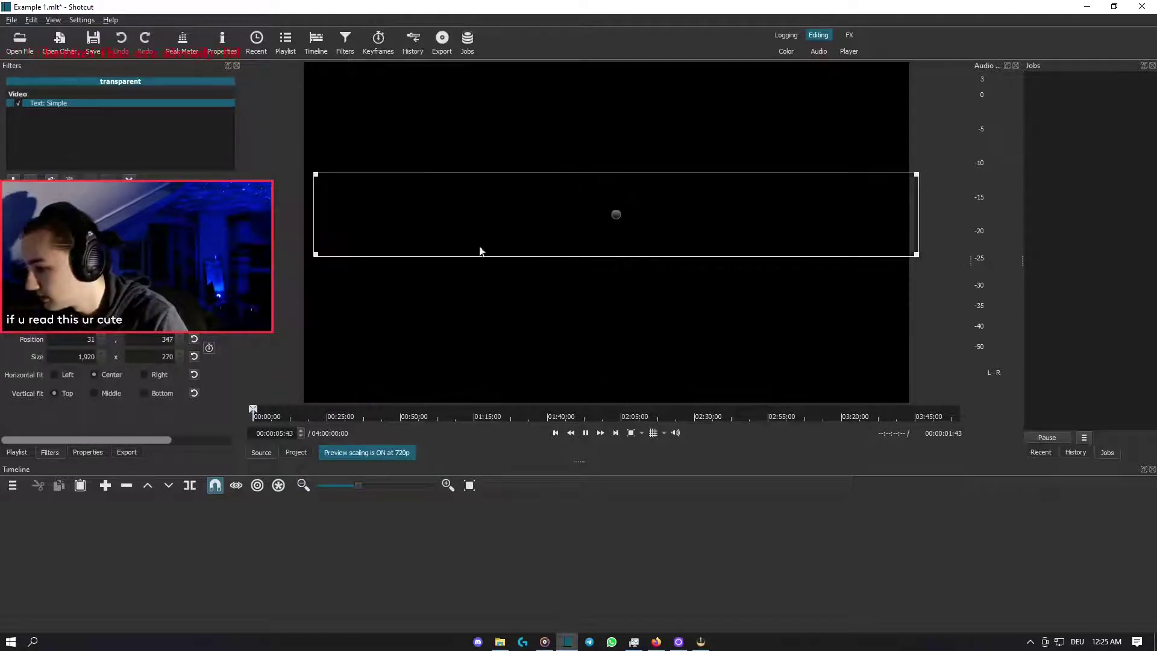
- Open the video yEs+rIcO+(perfectly+cut+explosion).mp4 from the DATA (D:) drive, replay it and pause at about 00:00:01:27
{"action": "left_click", "coordinate": [19, 43]}
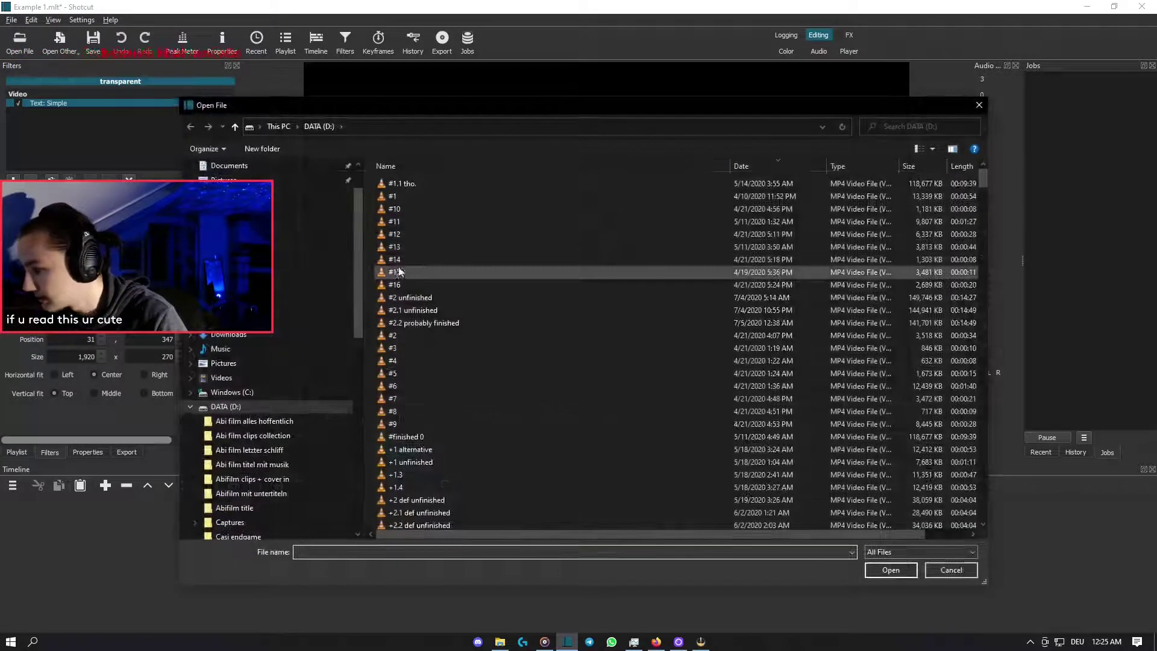
{"action": "scroll", "coordinate": [397, 273], "scroll_direction": "down", "scroll_amount": 20}
{"action": "scroll", "coordinate": [482, 368], "scroll_direction": "down", "scroll_amount": 20}
{"action": "double_click", "coordinate": [505, 357]}
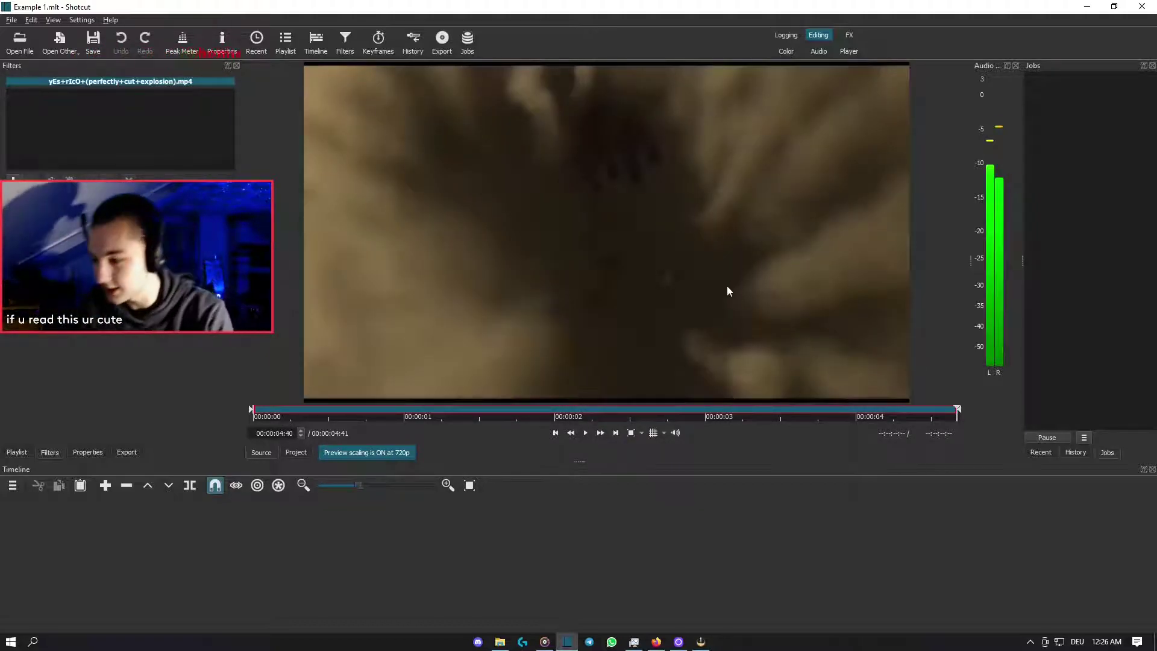
{"action": "left_click", "coordinate": [585, 433]}
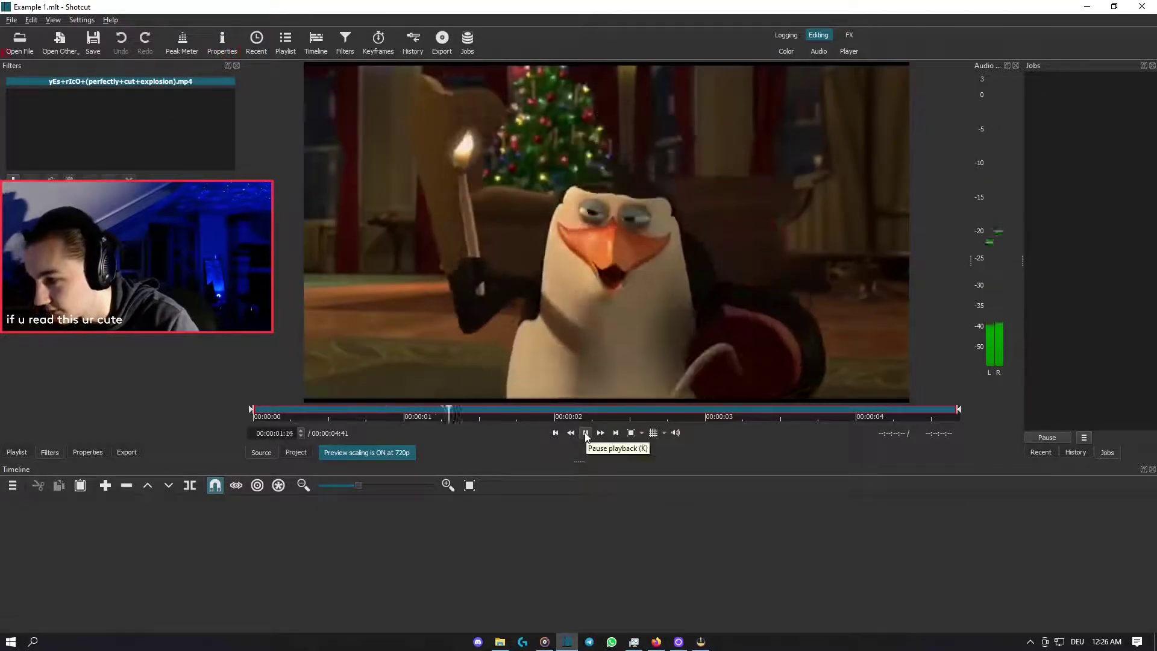
{"action": "left_click", "coordinate": [585, 432]}
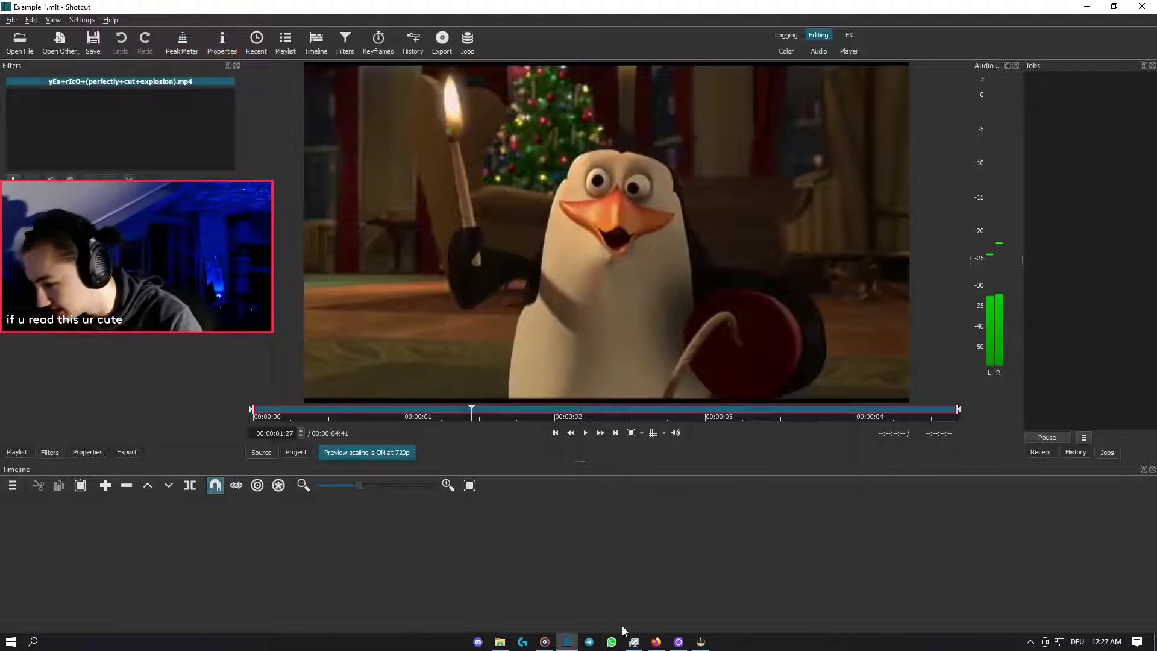
- Add one audio track and one video track to the empty timeline
{"action": "left_click", "coordinate": [12, 486]}
{"action": "mouse_move", "coordinate": [84, 492]}
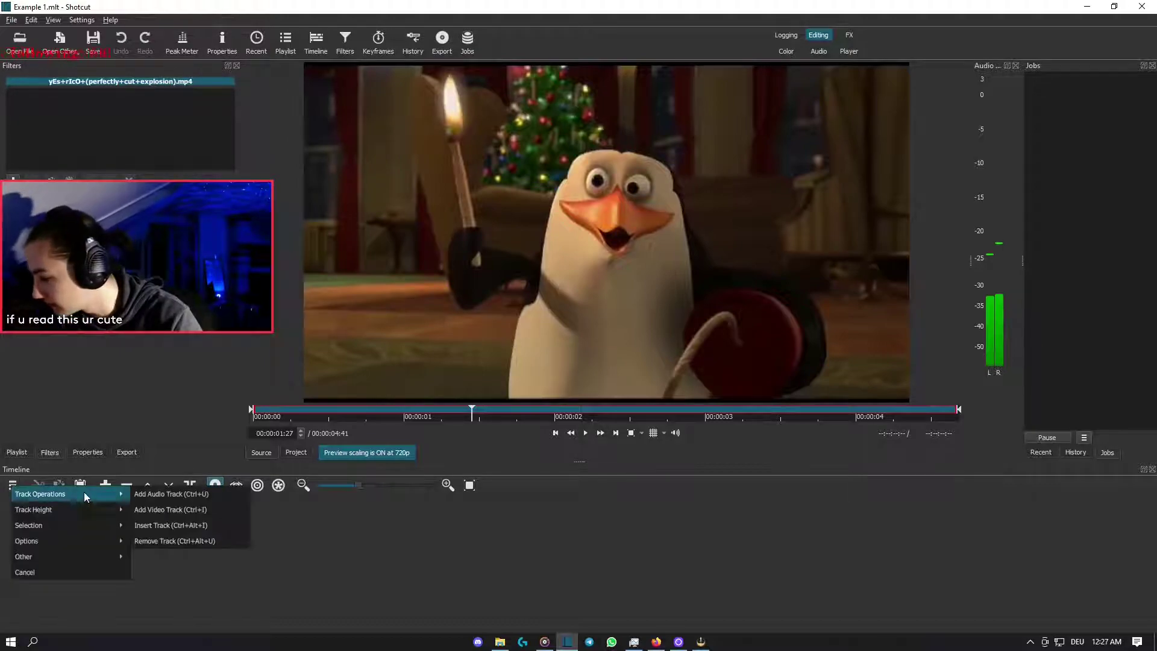
{"action": "left_click", "coordinate": [166, 495]}
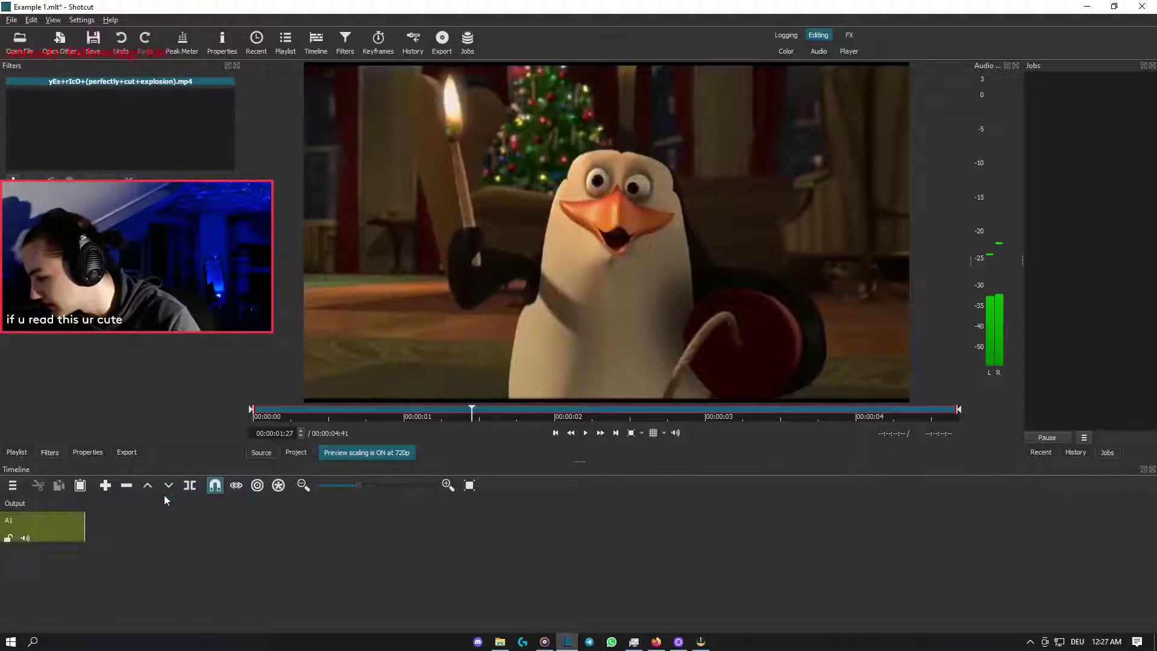
{"action": "left_click", "coordinate": [13, 486]}
{"action": "mouse_move", "coordinate": [99, 496]}
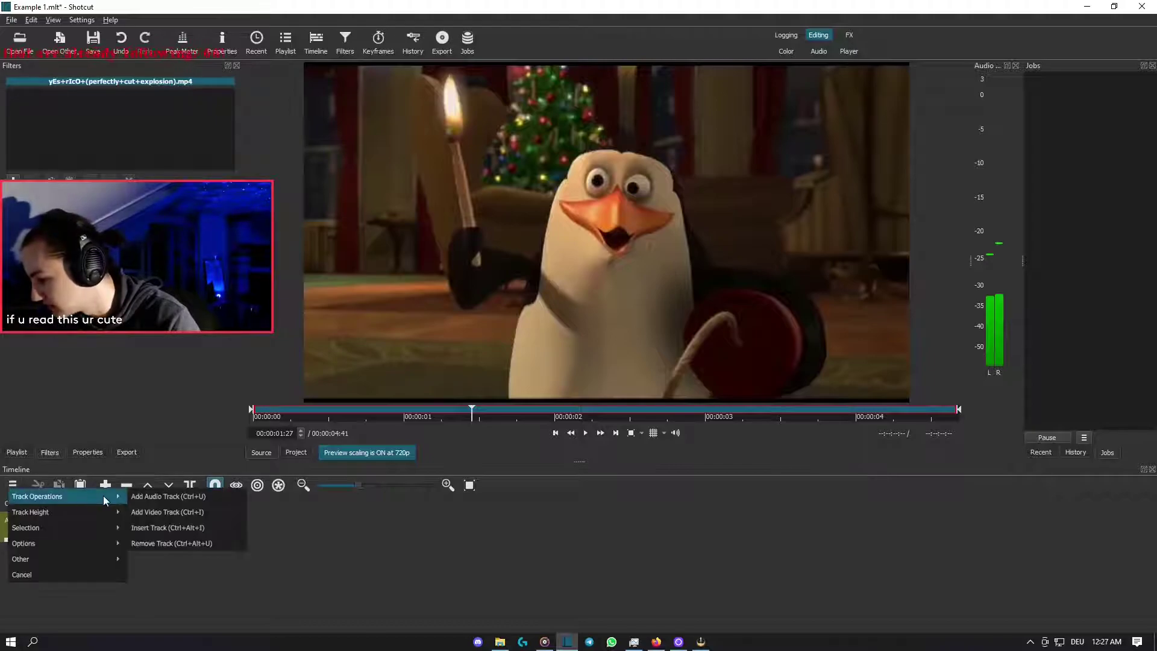
{"action": "left_click", "coordinate": [197, 512]}
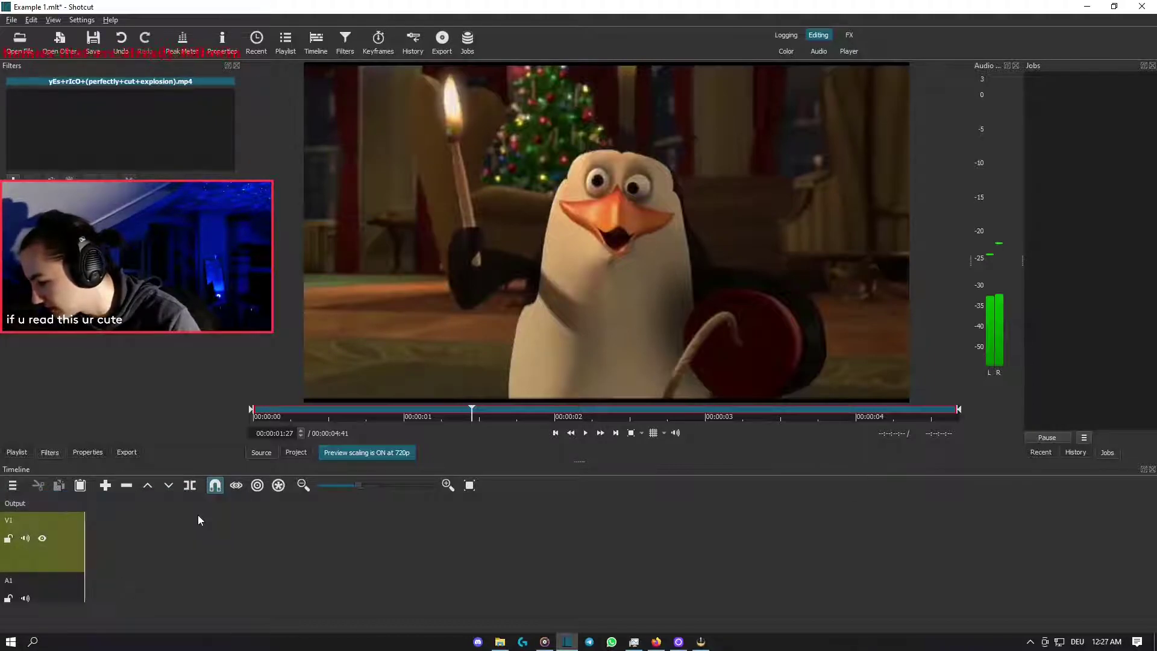
- Resize the split between preview and timeline, trying a very tall timeline and settling on a moderately taller one
{"action": "left_click_drag", "start_coordinate": [583, 463], "coordinate": [590, 438]}
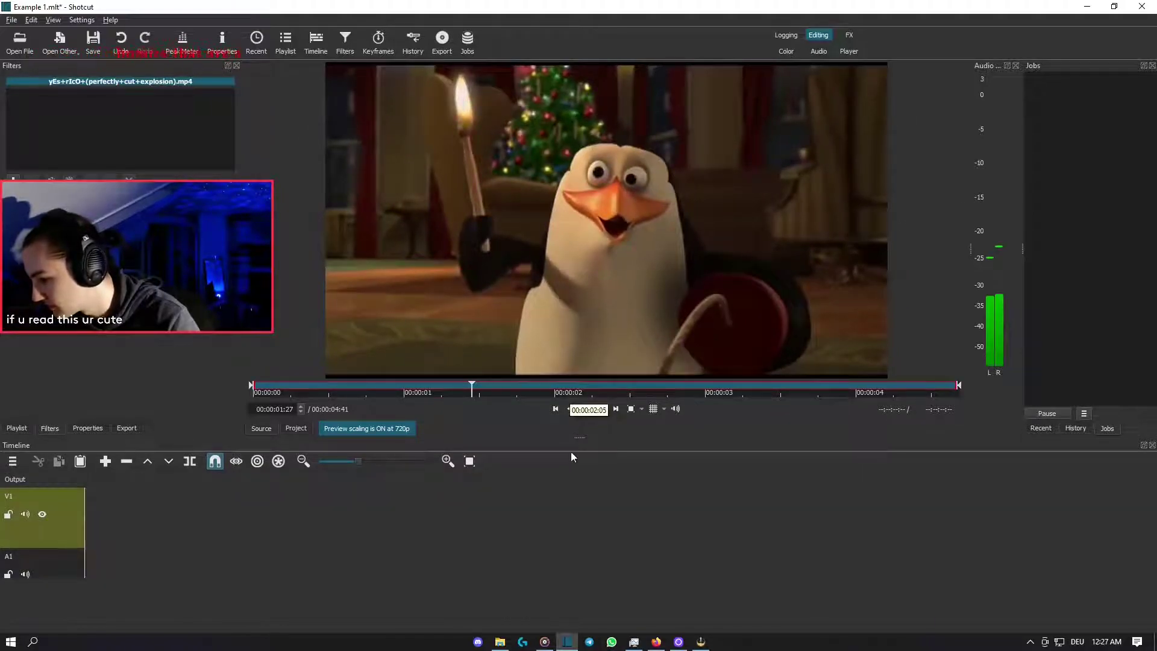
{"action": "left_click_drag", "start_coordinate": [580, 437], "coordinate": [582, 257]}
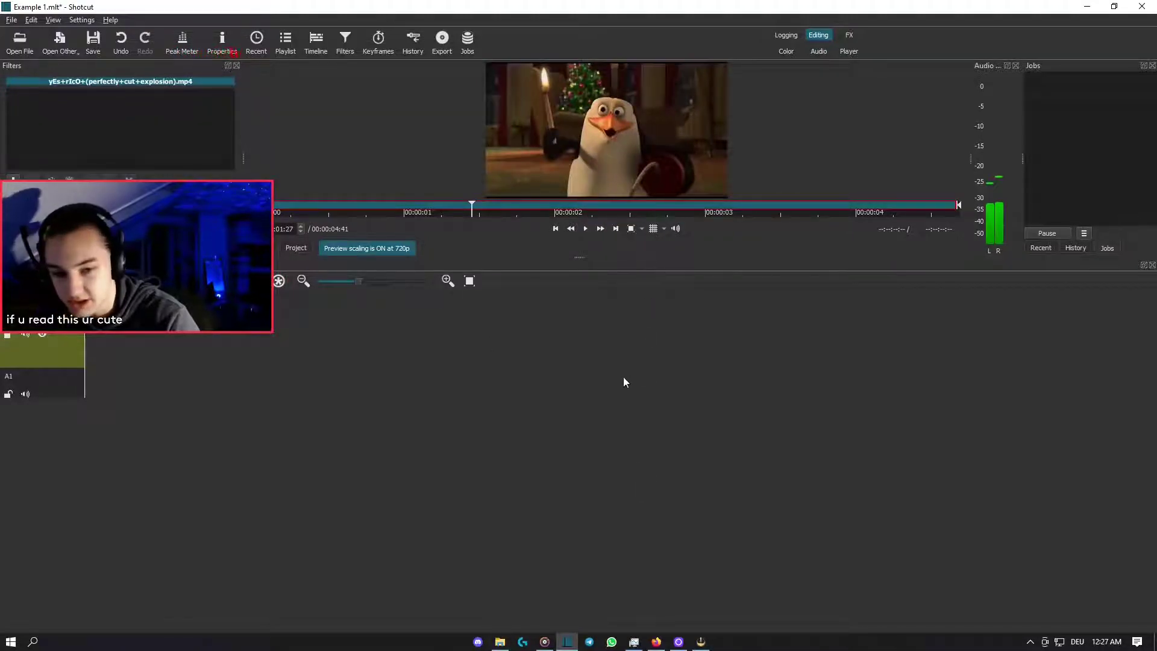
{"action": "left_click_drag", "start_coordinate": [582, 257], "coordinate": [574, 397]}
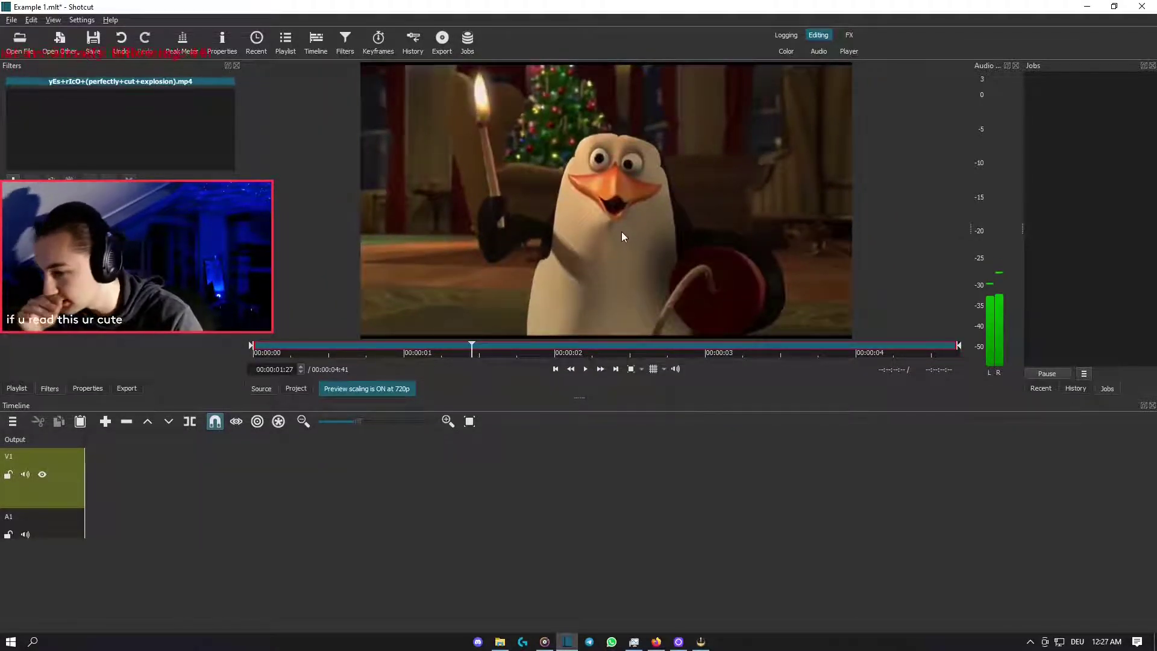
- Place the opened video clip at the start of track V1 and move it down to audio track A1
{"action": "left_click_drag", "start_coordinate": [587, 175], "coordinate": [88, 465]}
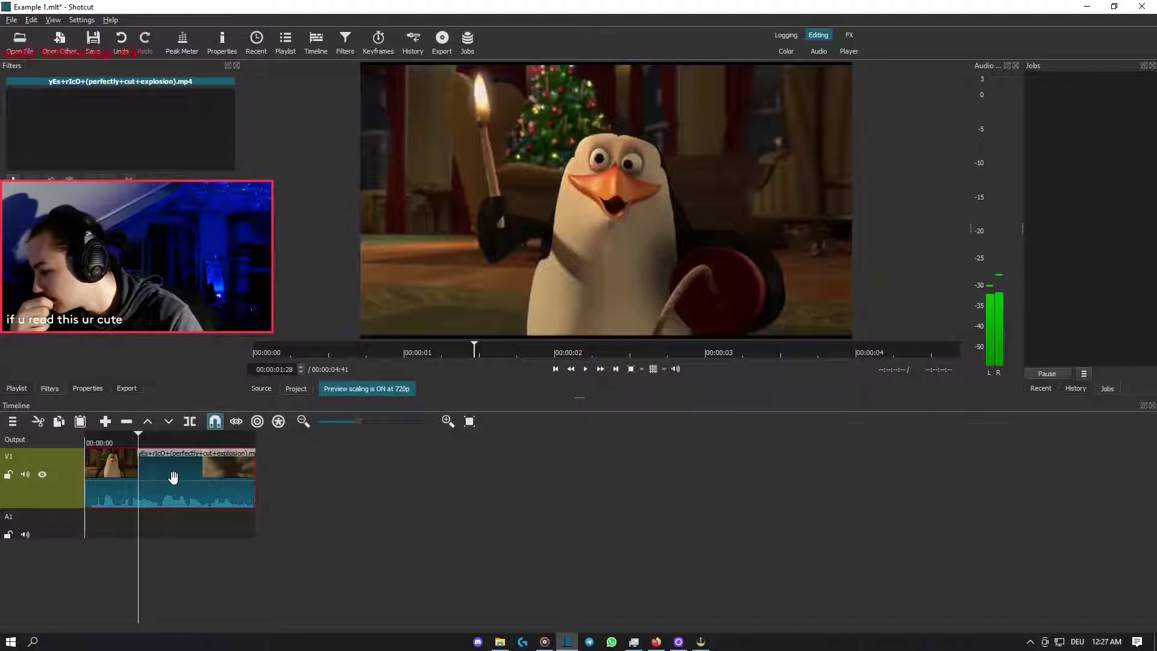
{"action": "left_click_drag", "start_coordinate": [173, 477], "coordinate": [164, 514]}
- Return the playhead to the timeline's start and play the clip on the audio track through to its end
{"action": "left_click_drag", "start_coordinate": [105, 609], "coordinate": [86, 543]}
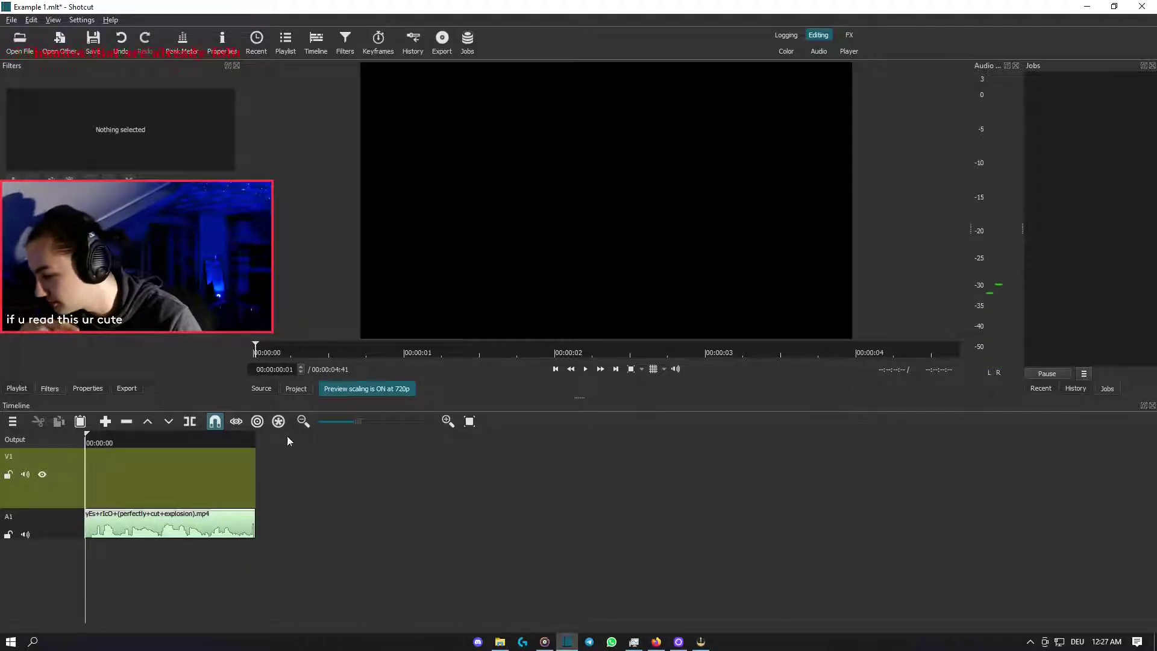
{"action": "left_click", "coordinate": [588, 370]}
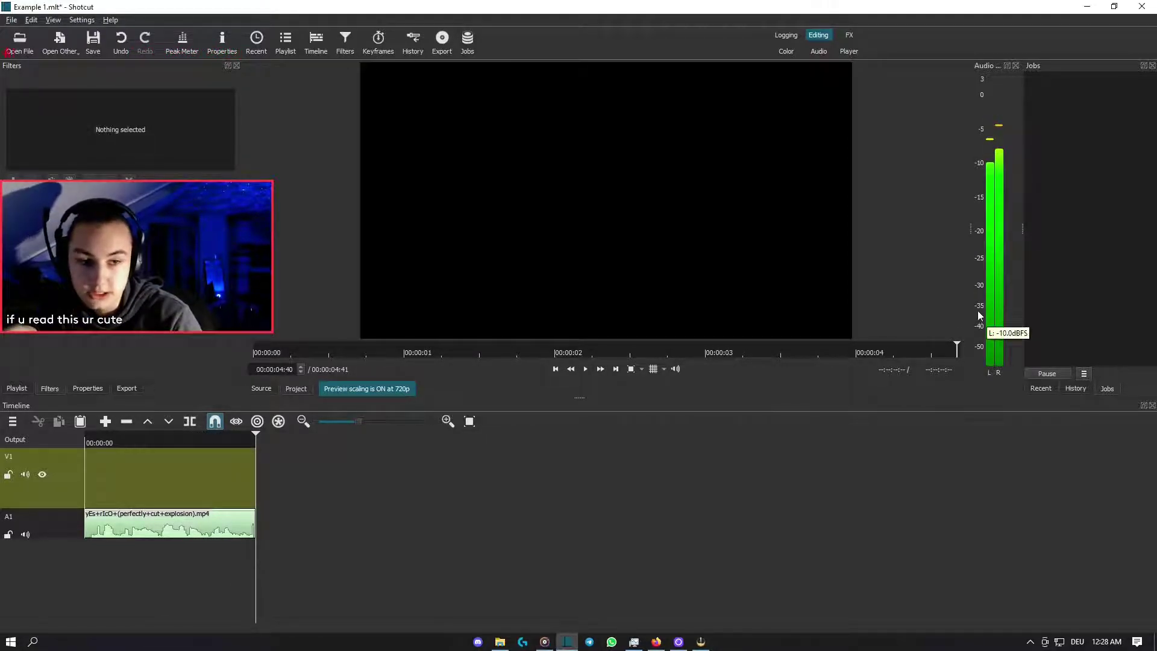
- Undo the clip's move to the audio track so it sits on V1, and select it there
{"action": "left_click", "coordinate": [176, 558]}
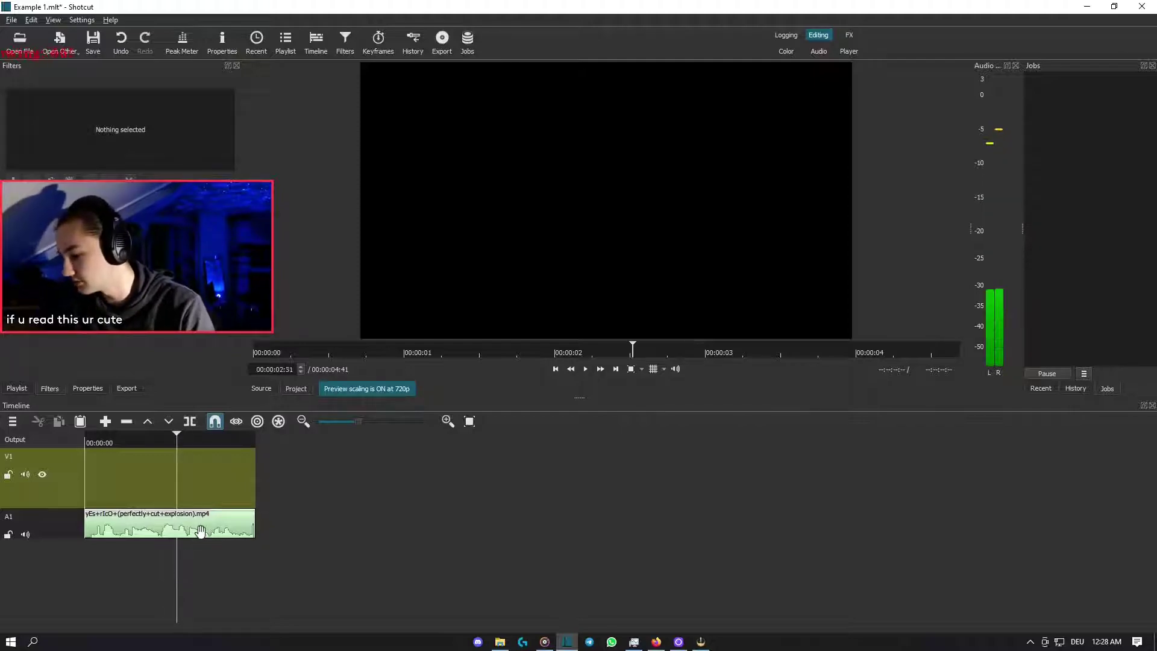
{"action": "left_click", "coordinate": [194, 513]}
{"action": "key", "text": "ctrl+z"}
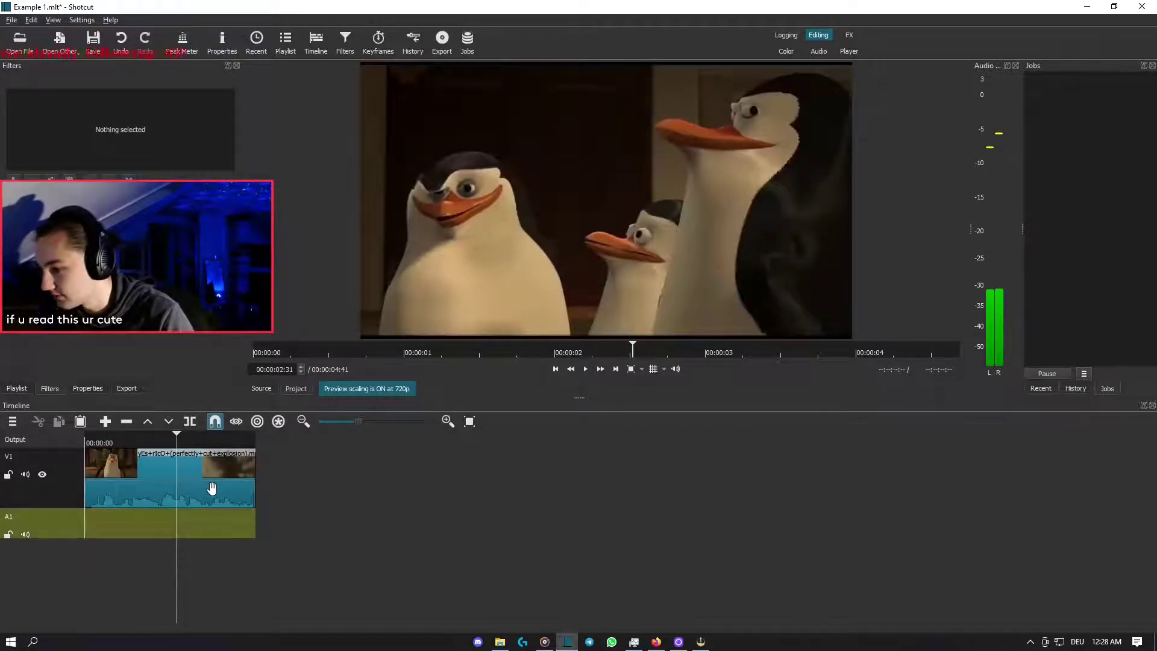
{"action": "left_click", "coordinate": [229, 475]}
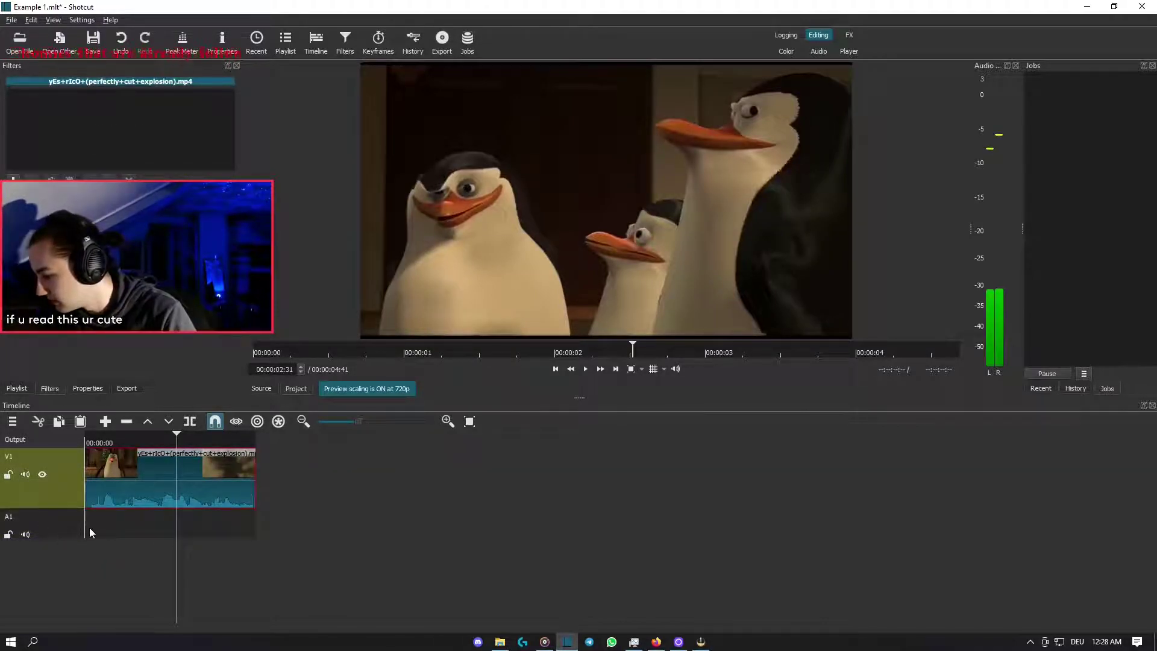
- Remove the empty audio track A1 from the timeline using its track operations
{"action": "left_click", "coordinate": [112, 525]}
{"action": "right_click", "coordinate": [112, 524]}
{"action": "left_click", "coordinate": [55, 527]}
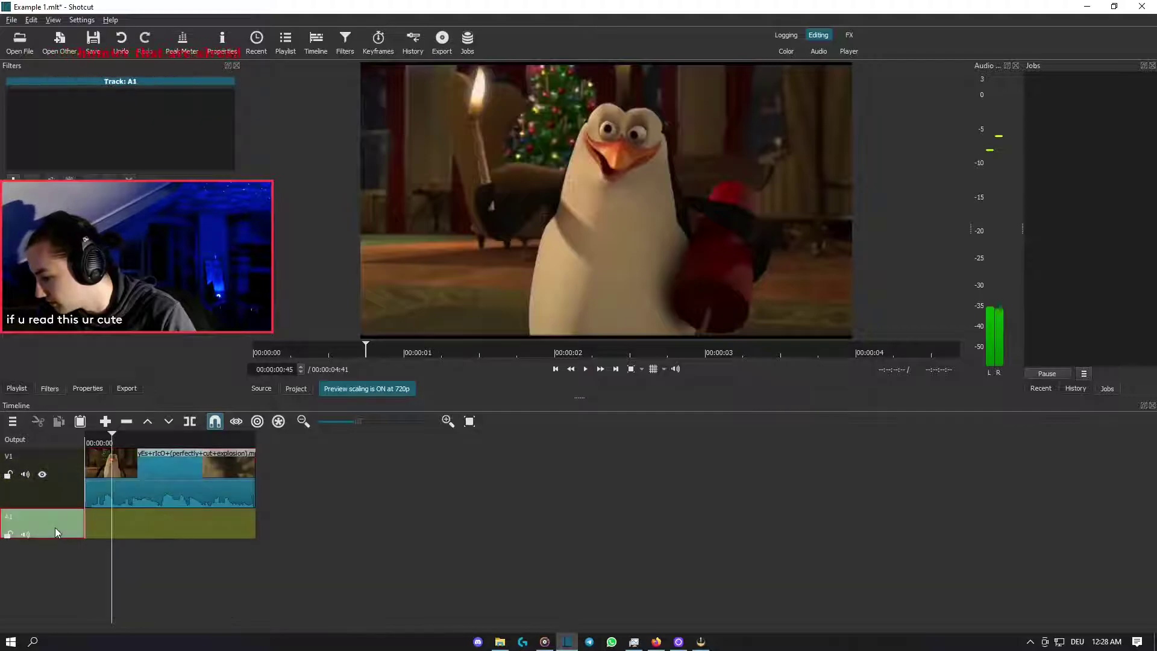
{"action": "right_click", "coordinate": [55, 531]}
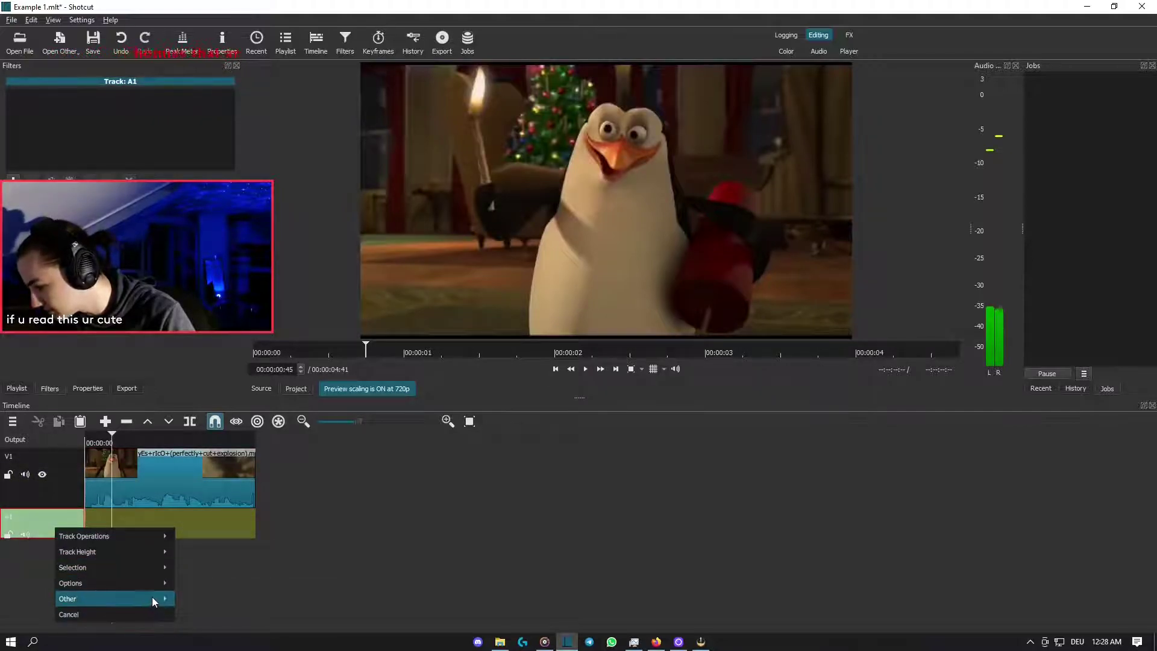
{"action": "mouse_move", "coordinate": [170, 538]}
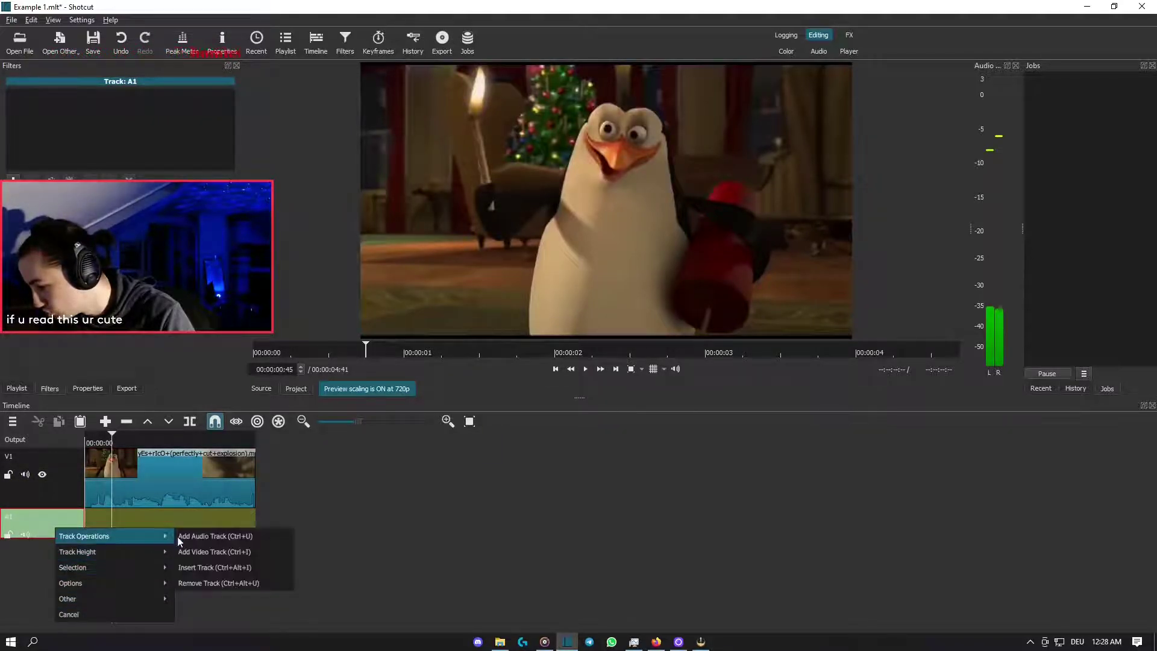
{"action": "left_click", "coordinate": [37, 568]}
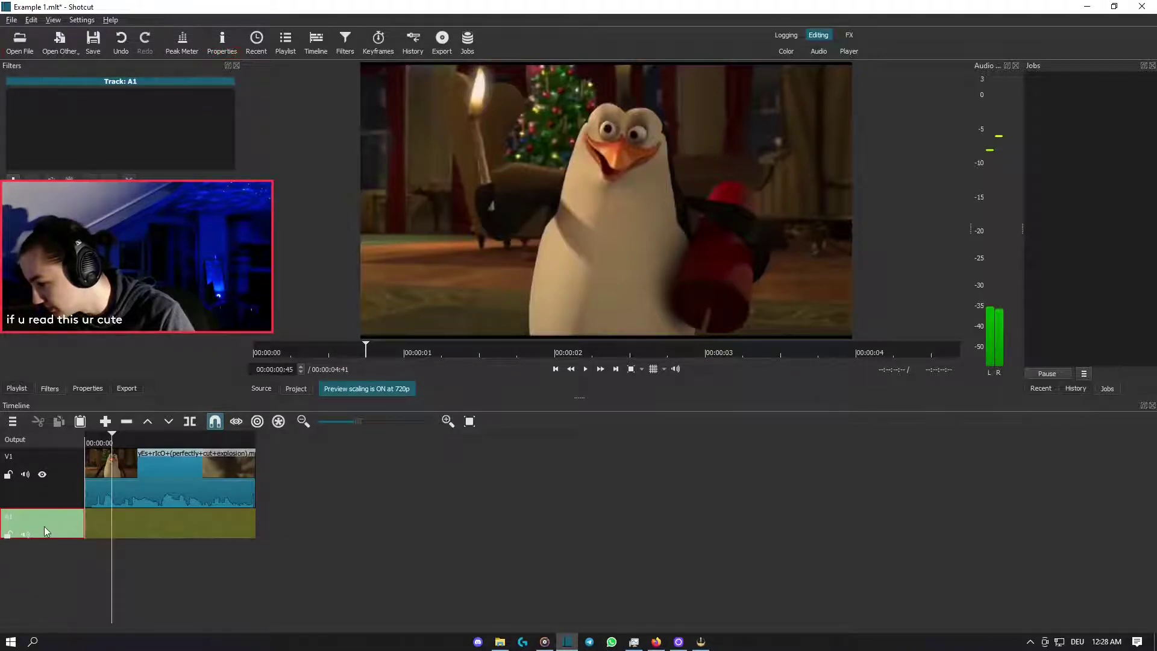
{"action": "right_click", "coordinate": [48, 523]}
{"action": "left_click", "coordinate": [46, 484]}
{"action": "right_click", "coordinate": [46, 486]}
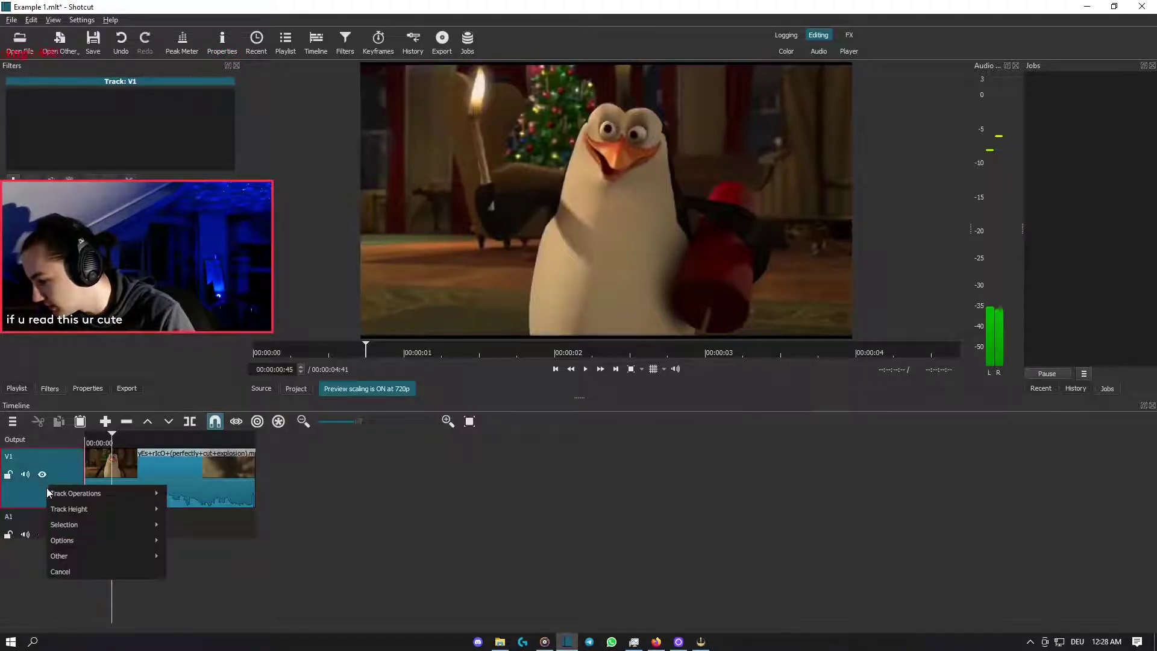
{"action": "left_click", "coordinate": [35, 529]}
{"action": "right_click", "coordinate": [38, 530]}
{"action": "mouse_move", "coordinate": [157, 534]}
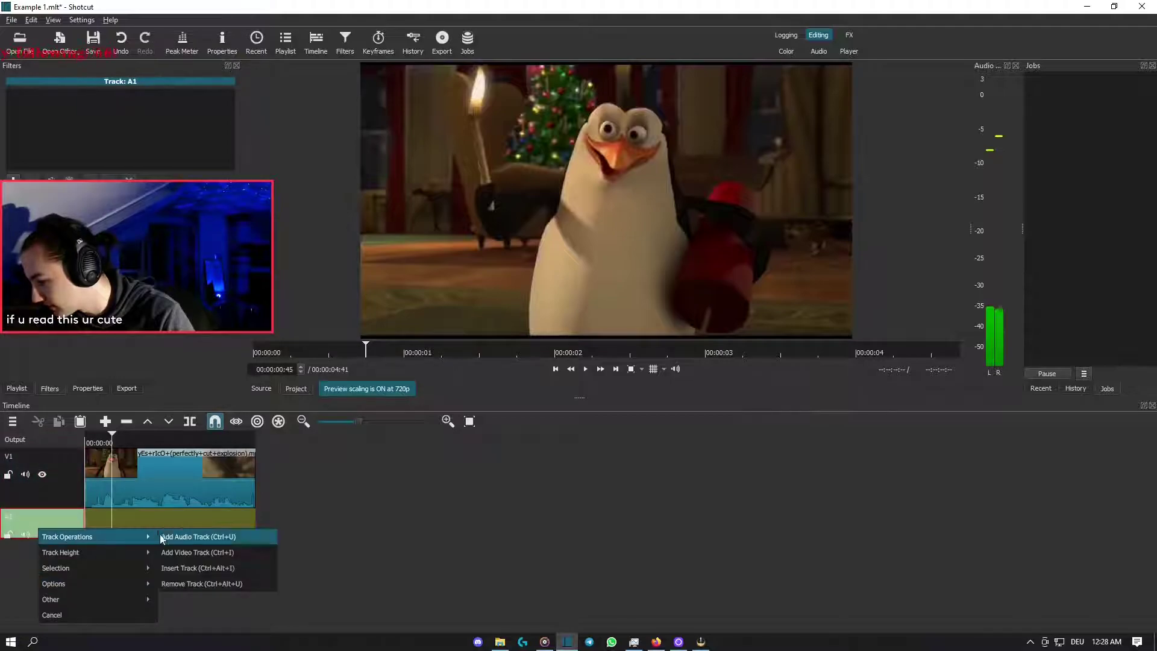
{"action": "left_click", "coordinate": [222, 582]}
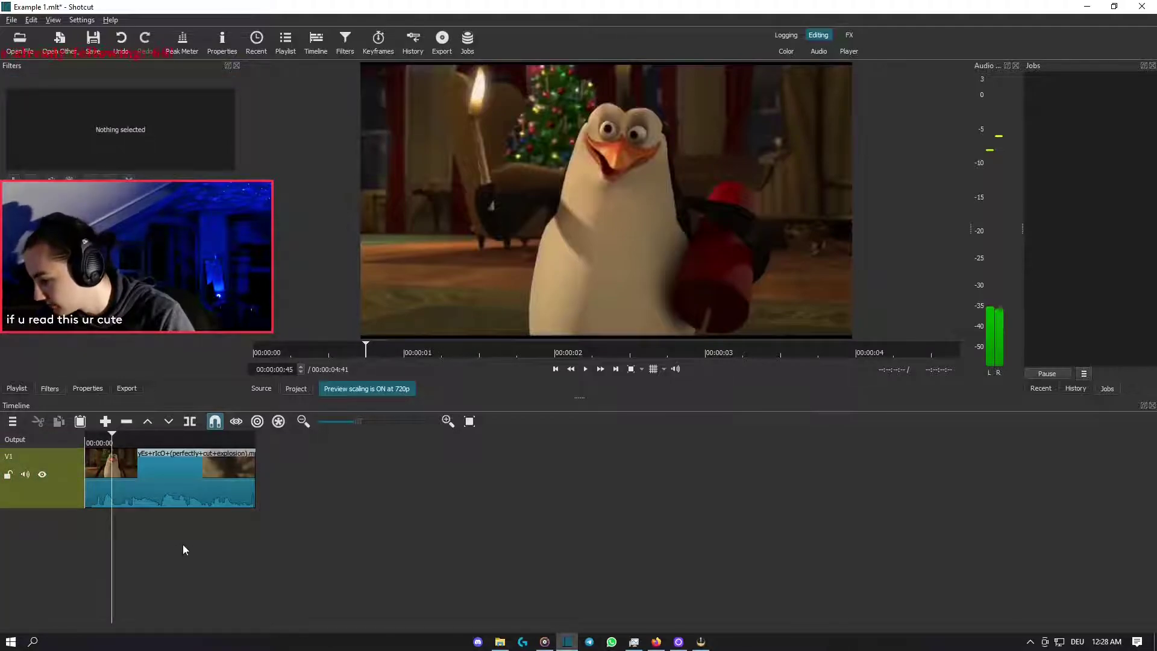
- Try to move the selected clip further along track V1, away from the timeline's start
{"action": "left_click", "coordinate": [159, 484]}
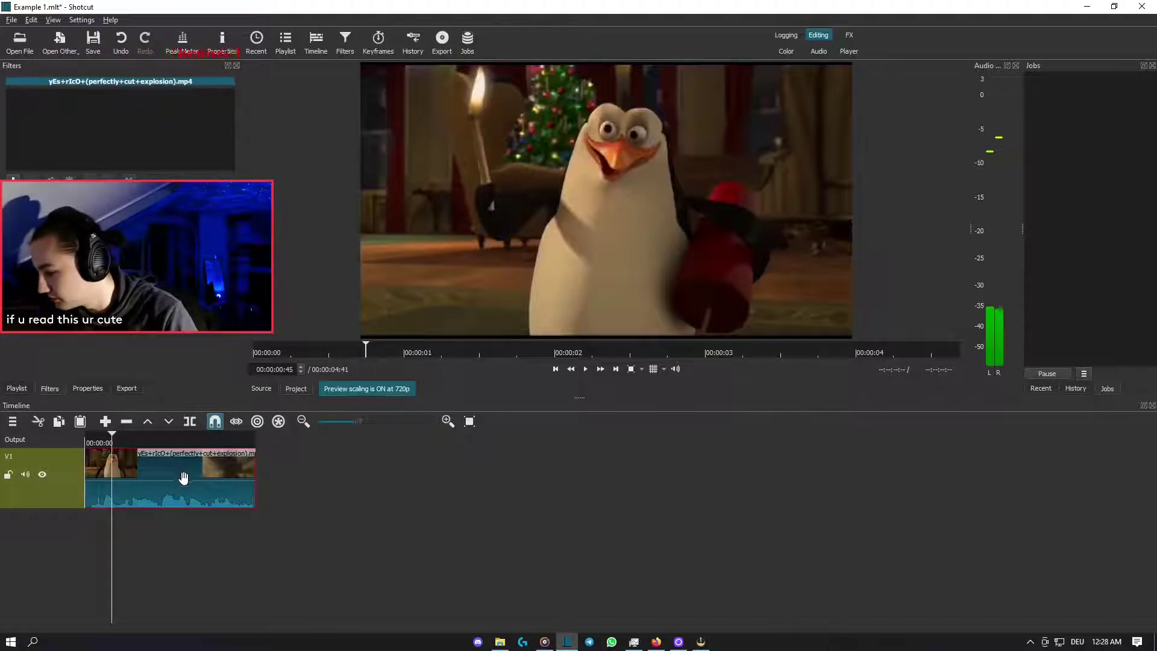
{"action": "left_click_drag", "start_coordinate": [172, 481], "coordinate": [387, 487]}
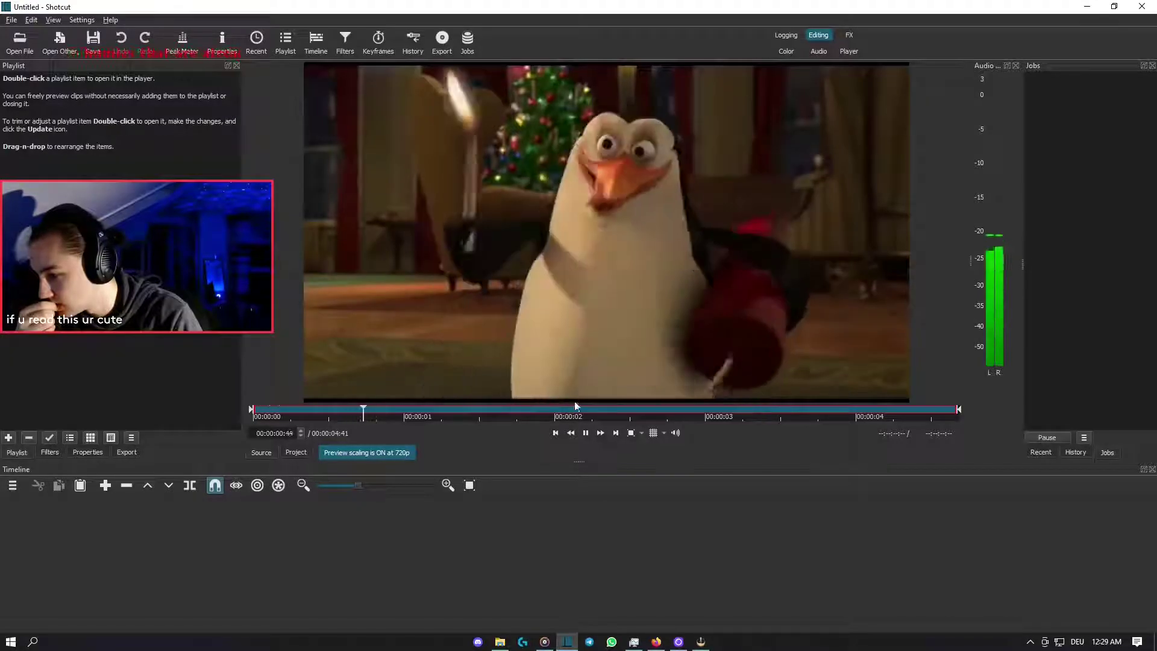
- Pause the opened video, place it at the start of the empty timeline, and move the playhead to about 00:00:00:52
{"action": "left_click", "coordinate": [585, 433]}
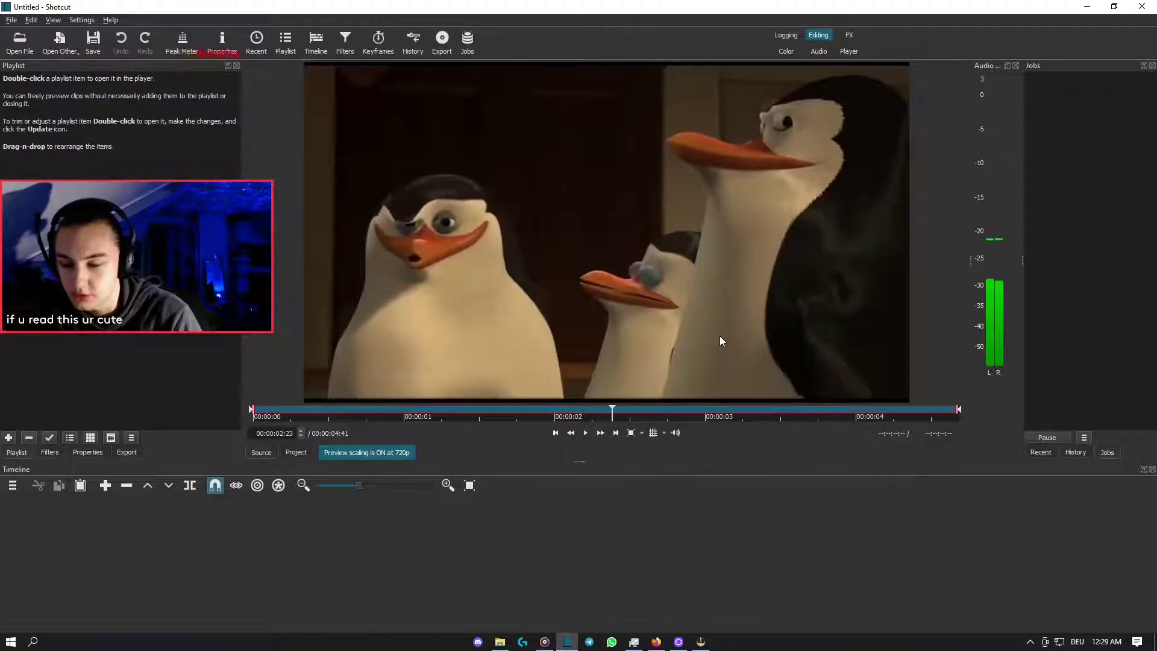
{"action": "left_click_drag", "start_coordinate": [695, 284], "coordinate": [237, 515]}
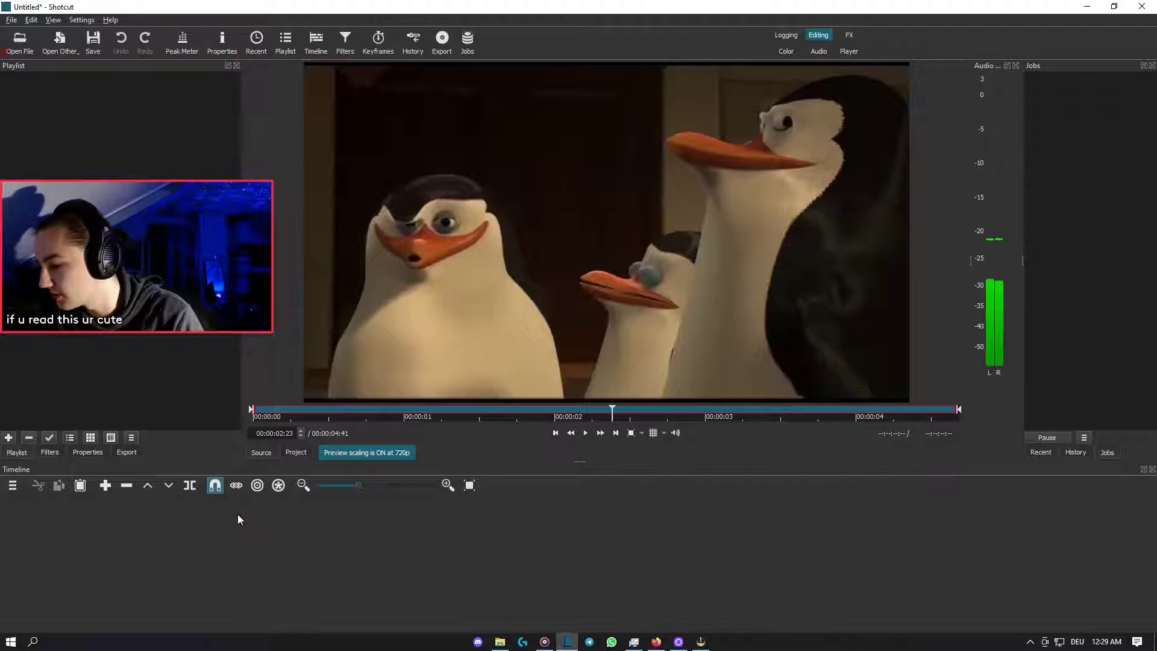
{"action": "left_click", "coordinate": [116, 600]}
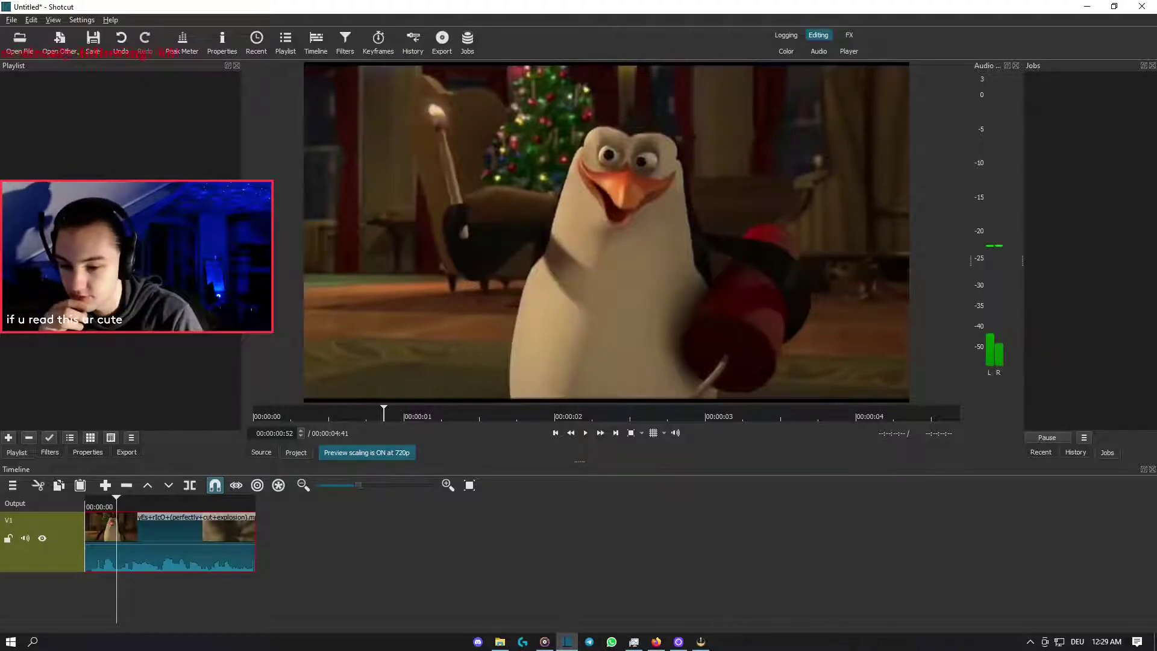
- Save the project as Example 1 in the Example 1 folder, replacing the existing MLT file
{"action": "left_click", "coordinate": [99, 45]}
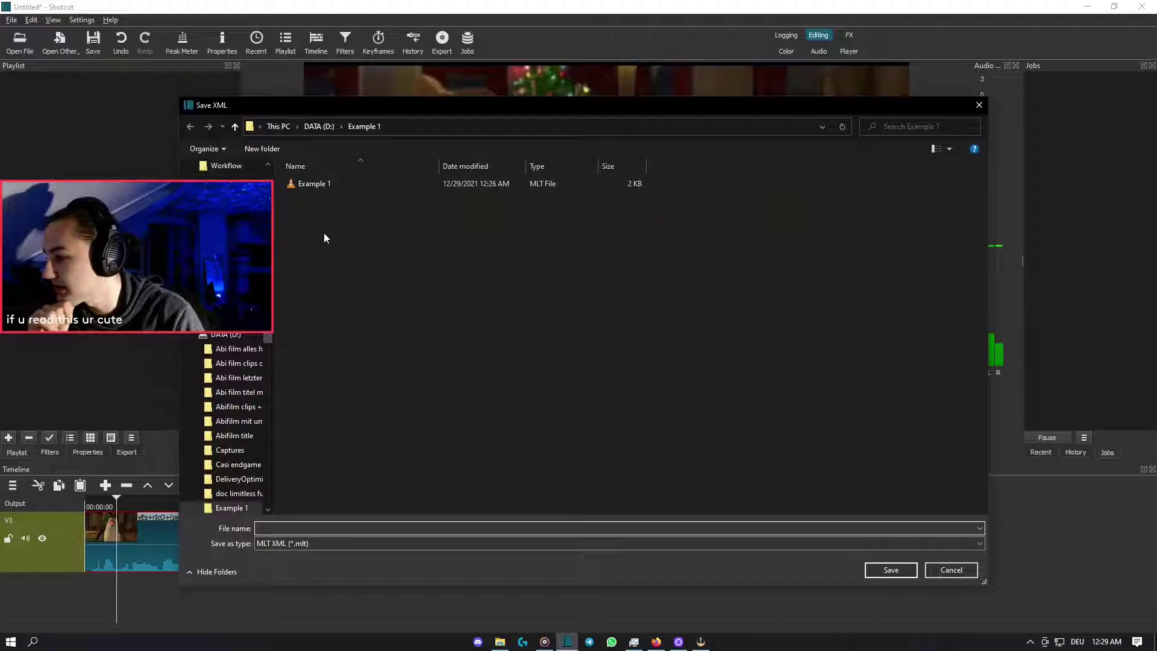
{"action": "double_click", "coordinate": [352, 181]}
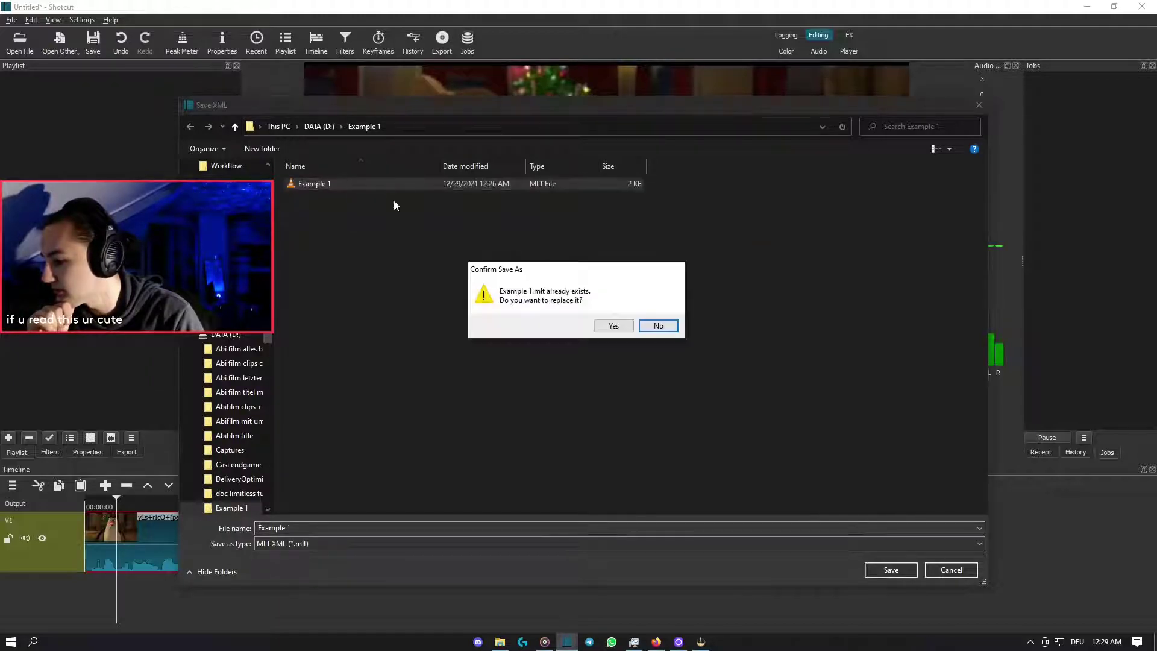
{"action": "left_click", "coordinate": [613, 325]}
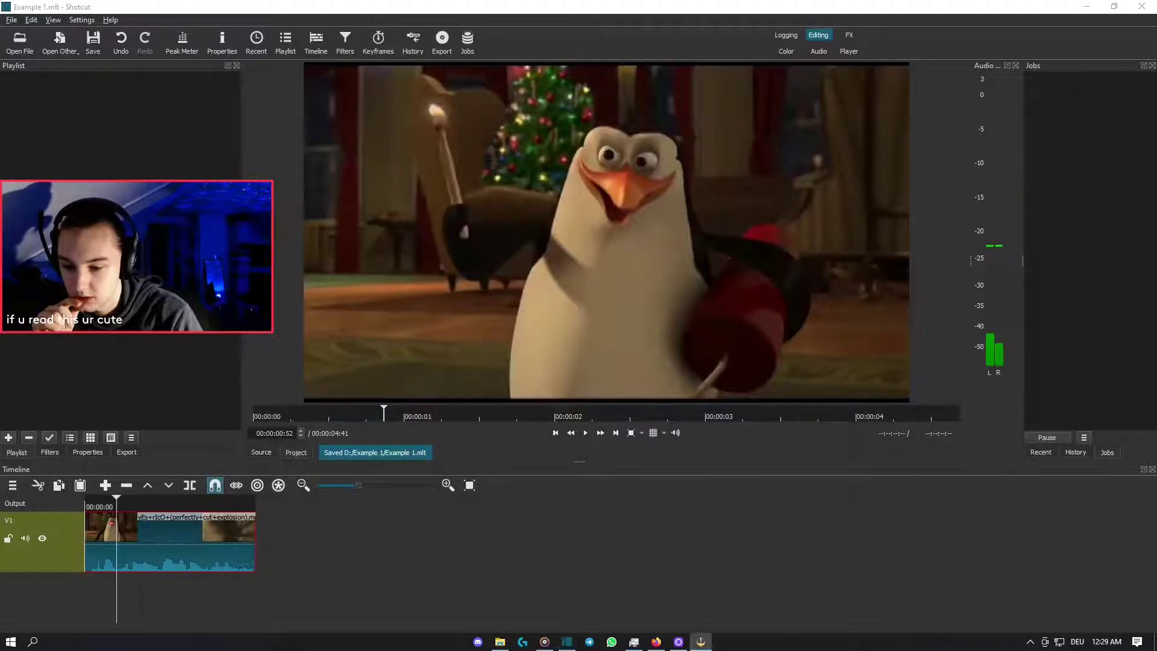
- Play the timeline from its start, reposition the playhead near two seconds, and briefly view the clip's available operations
{"action": "left_click", "coordinate": [146, 585]}
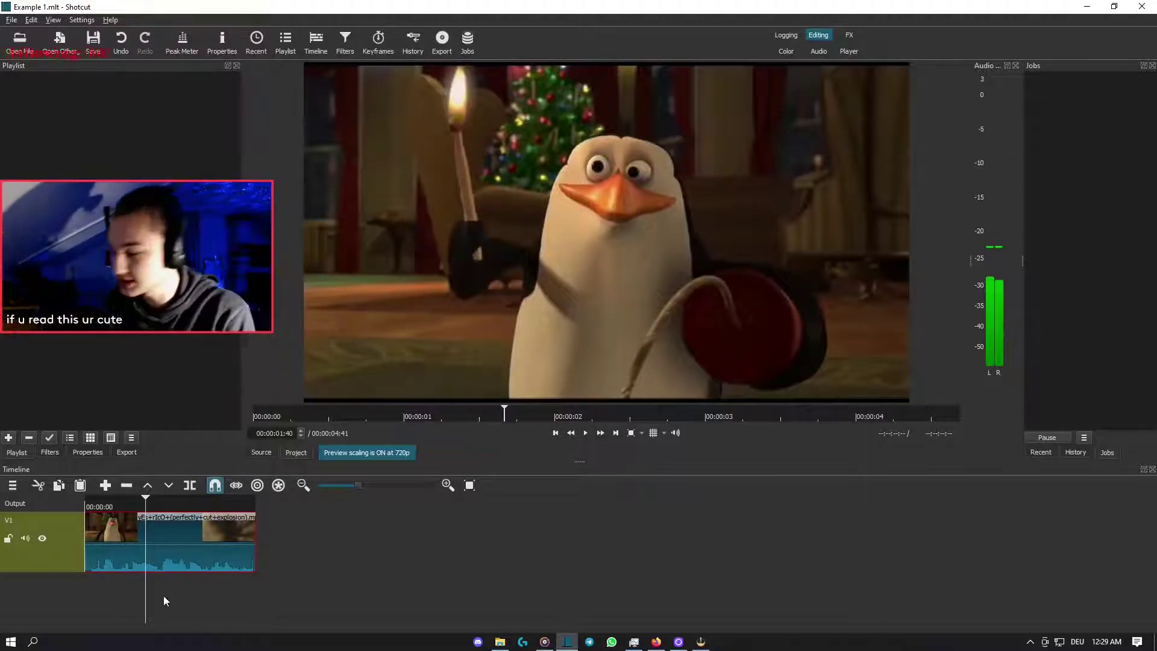
{"action": "left_click_drag", "start_coordinate": [142, 579], "coordinate": [84, 596]}
{"action": "key", "text": "space"}
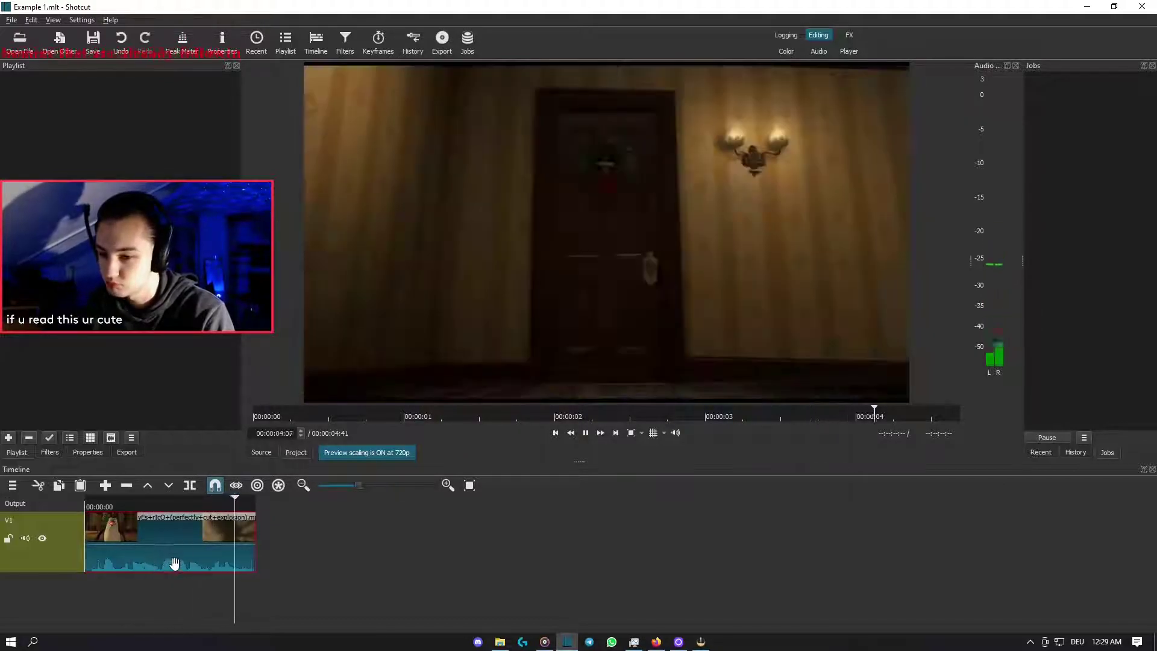
{"action": "left_click", "coordinate": [150, 586]}
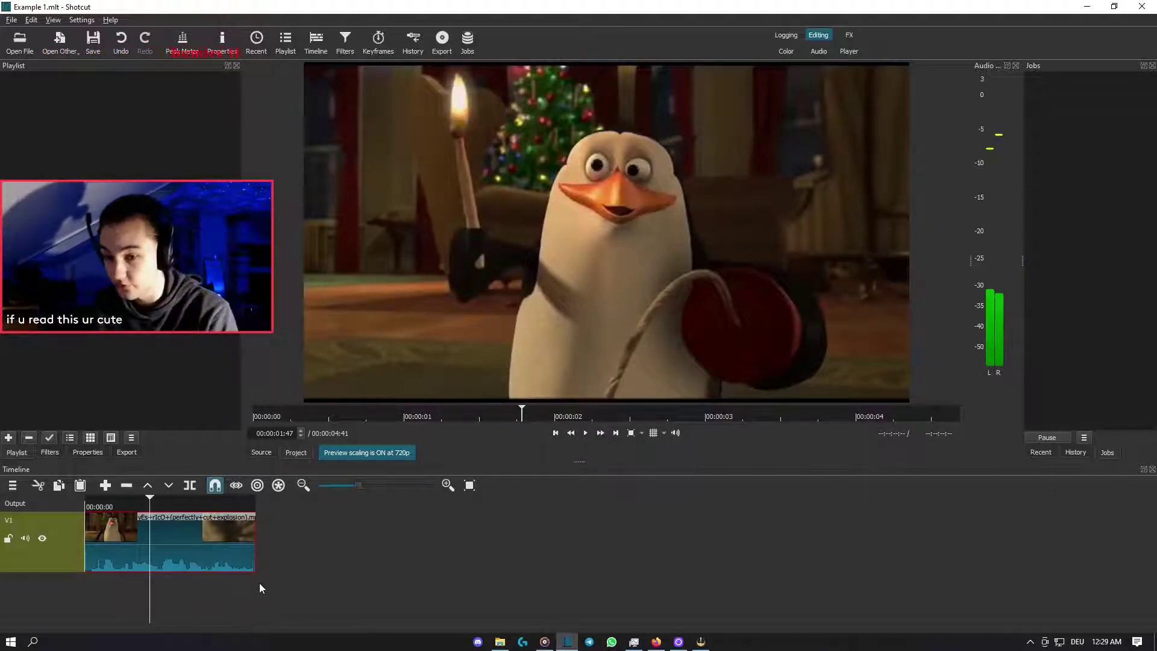
{"action": "left_click", "coordinate": [159, 589]}
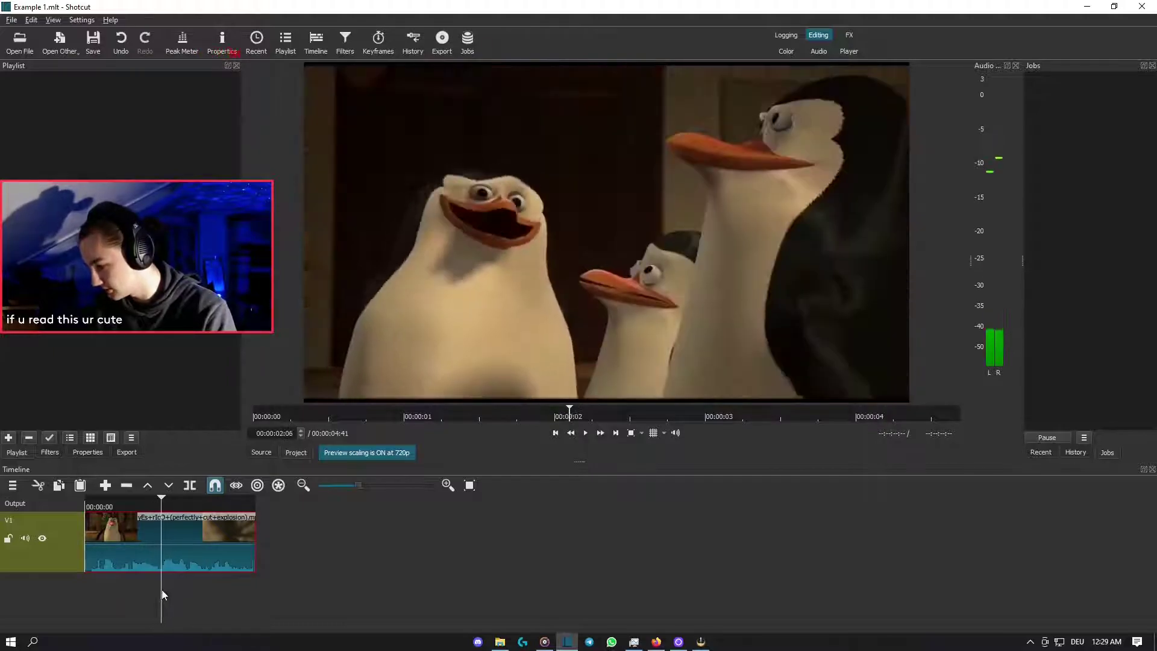
{"action": "right_click", "coordinate": [188, 544]}
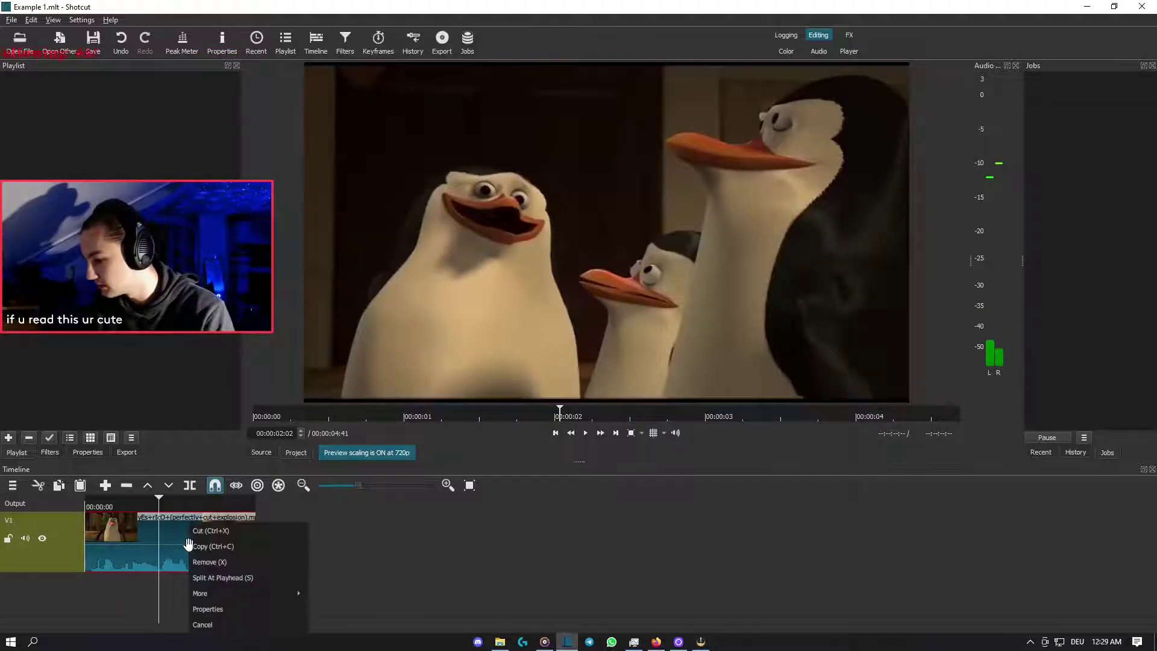
{"action": "left_click", "coordinate": [256, 624]}
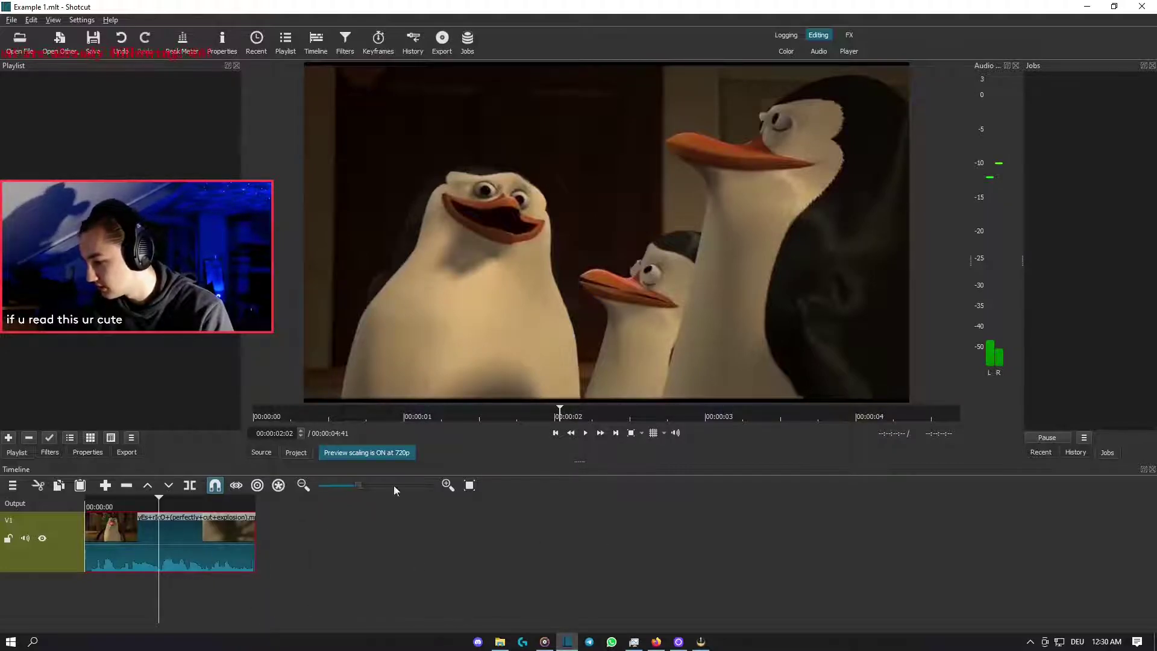
- Try the player's transport controls: skip to the start and end, rewind, fast-forward, and pause playback
{"action": "left_click", "coordinate": [555, 434]}
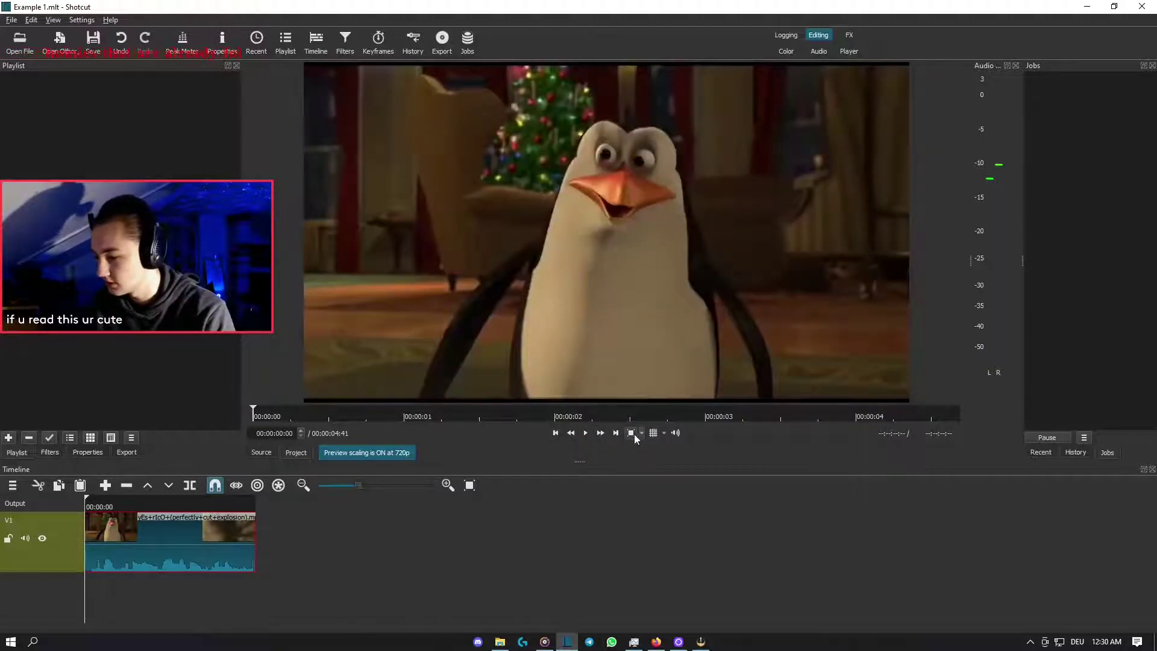
{"action": "left_click", "coordinate": [619, 432]}
{"action": "left_click", "coordinate": [573, 432]}
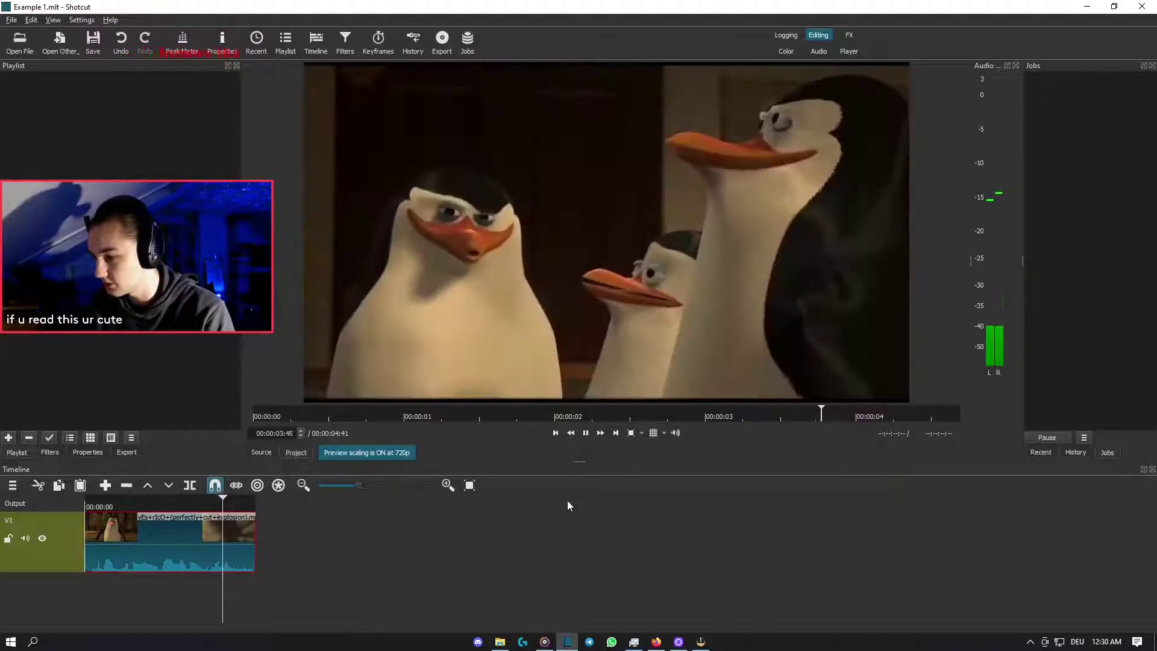
{"action": "left_click", "coordinate": [586, 434]}
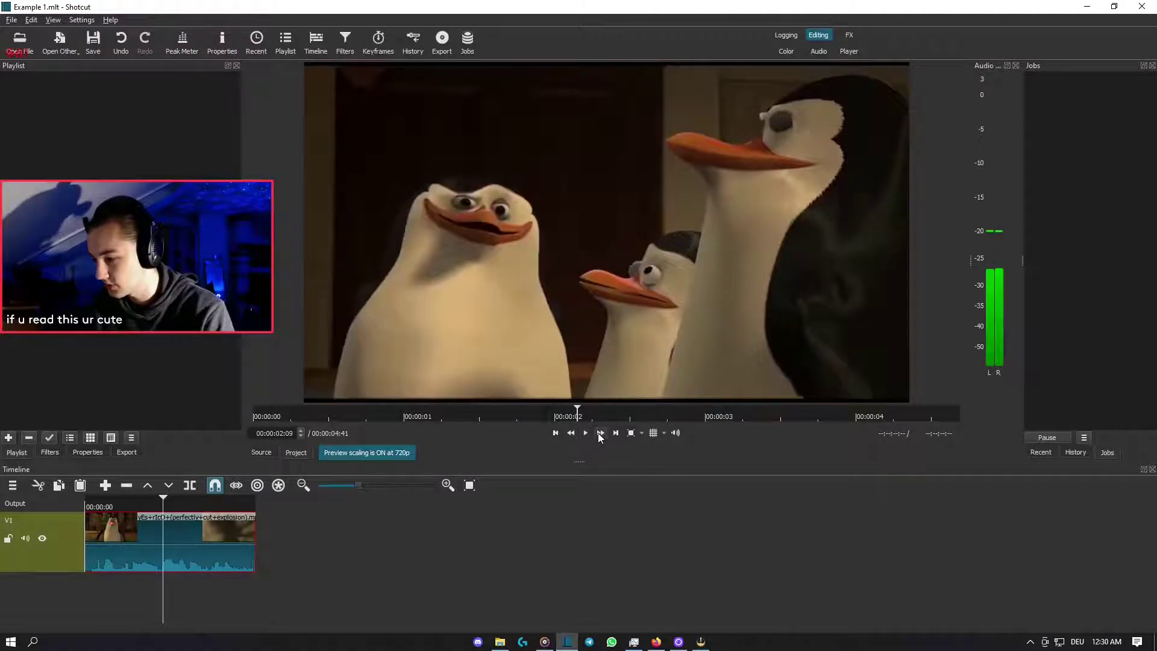
{"action": "left_click", "coordinate": [600, 434]}
{"action": "left_click", "coordinate": [587, 433]}
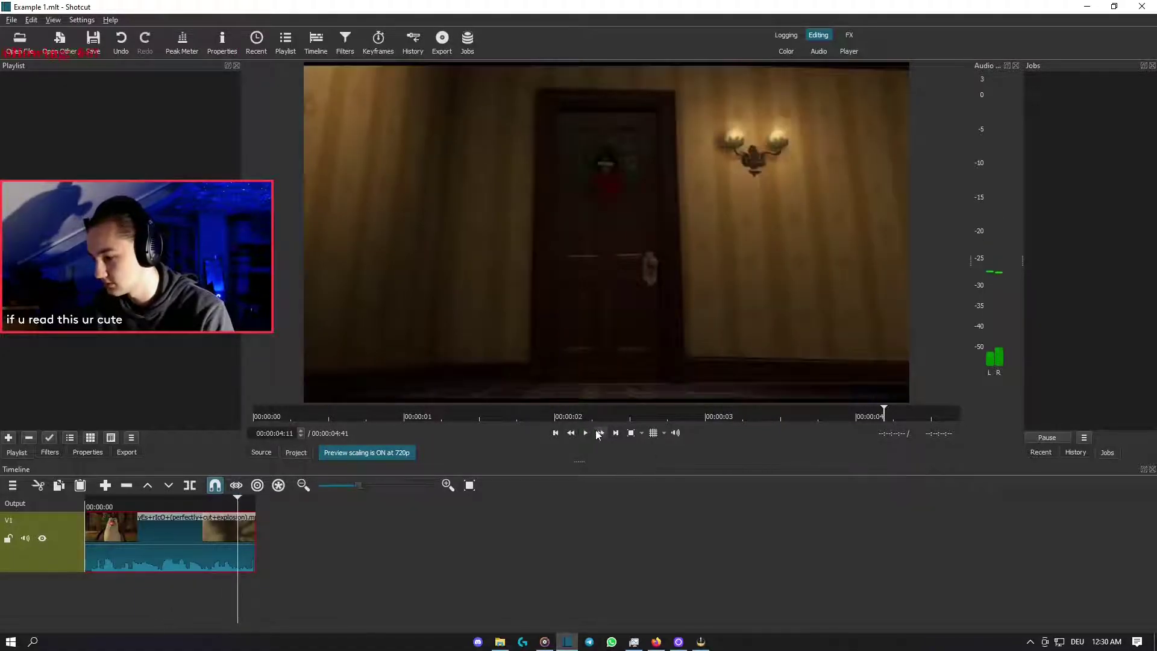
- Compare the preview at 100%, 1000% and 10% zoom, finishing at 100%
{"action": "left_click", "coordinate": [642, 433]}
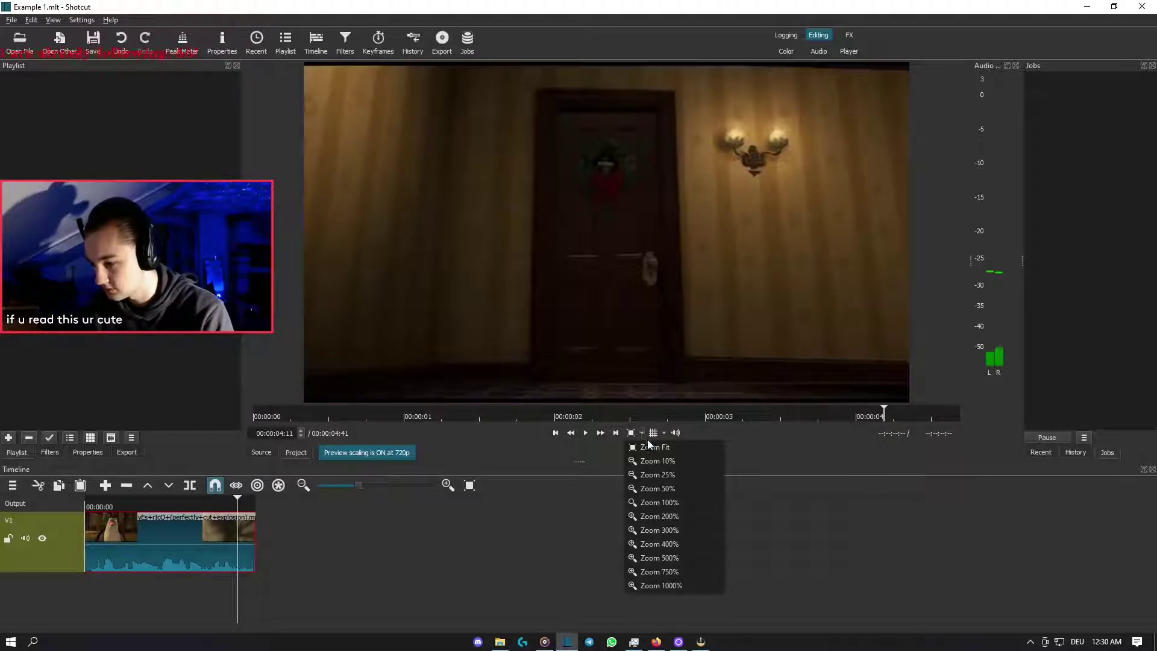
{"action": "left_click", "coordinate": [660, 502]}
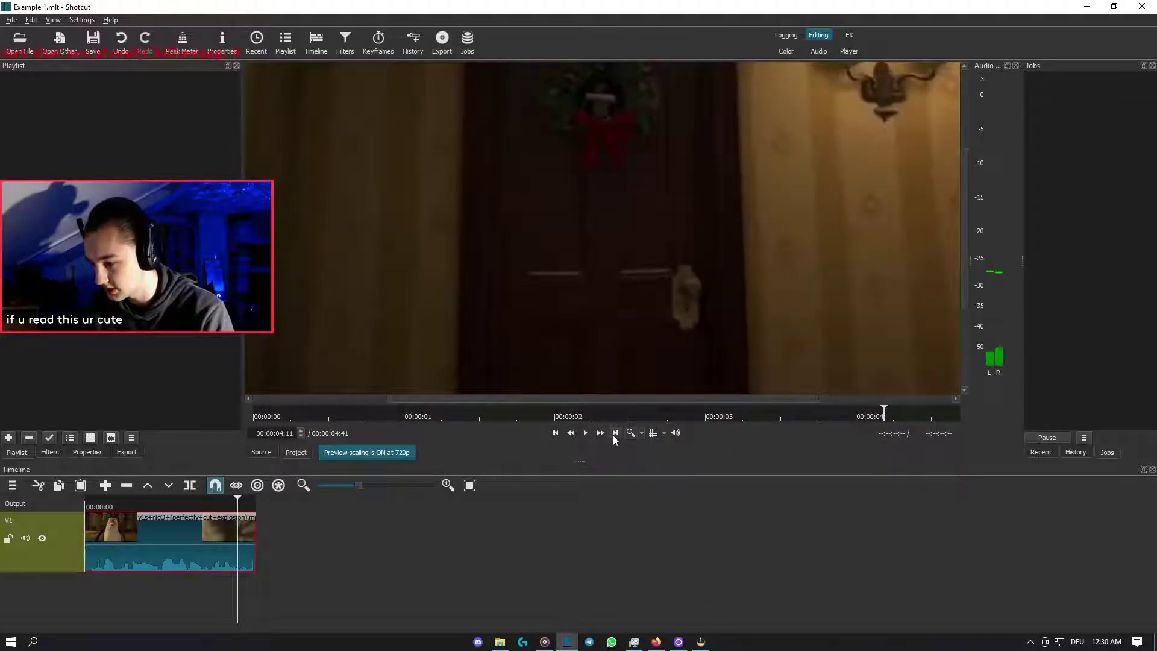
{"action": "left_click", "coordinate": [640, 434]}
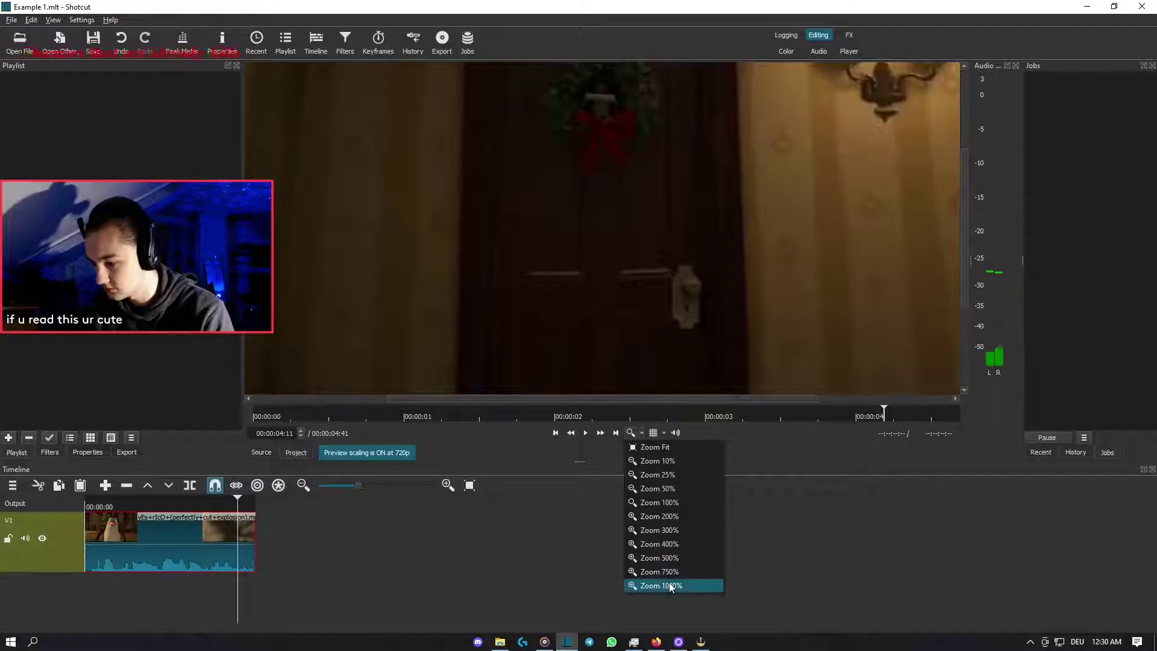
{"action": "left_click", "coordinate": [669, 582]}
{"action": "left_click", "coordinate": [641, 434]}
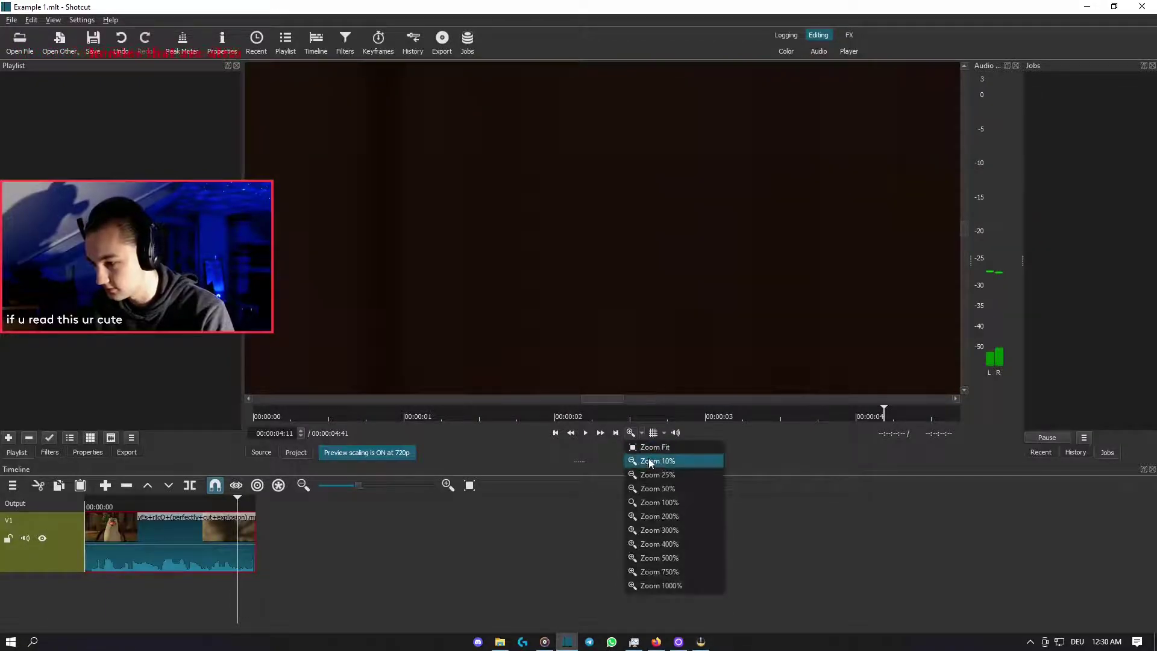
{"action": "left_click", "coordinate": [648, 458]}
{"action": "left_click", "coordinate": [639, 434]}
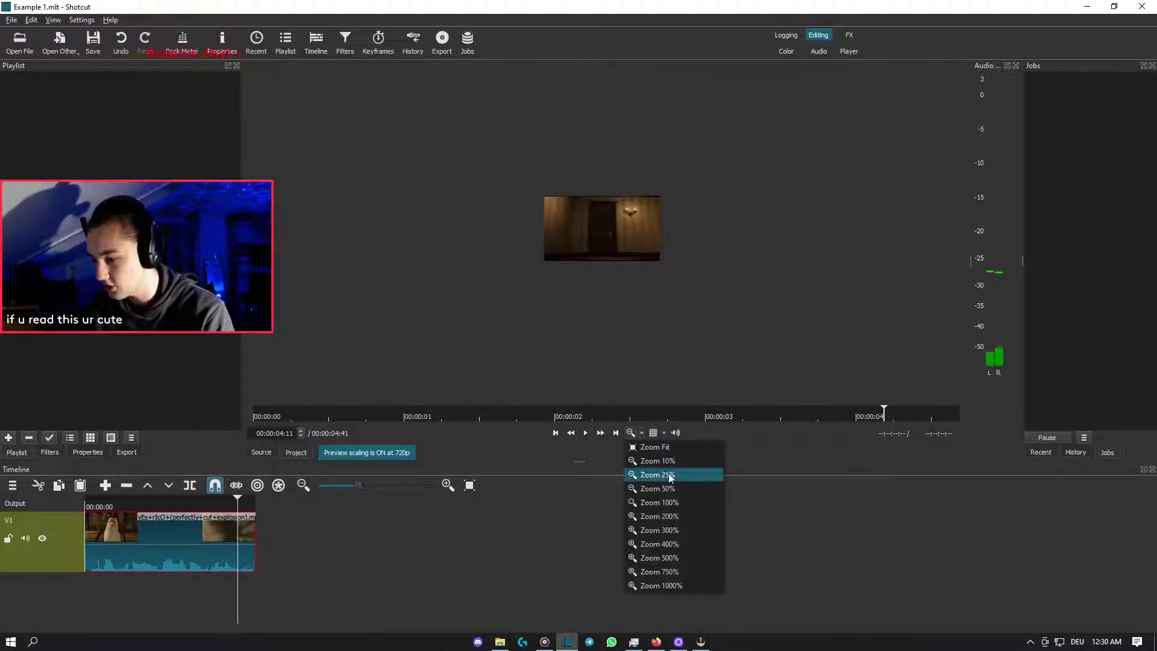
{"action": "left_click", "coordinate": [658, 503]}
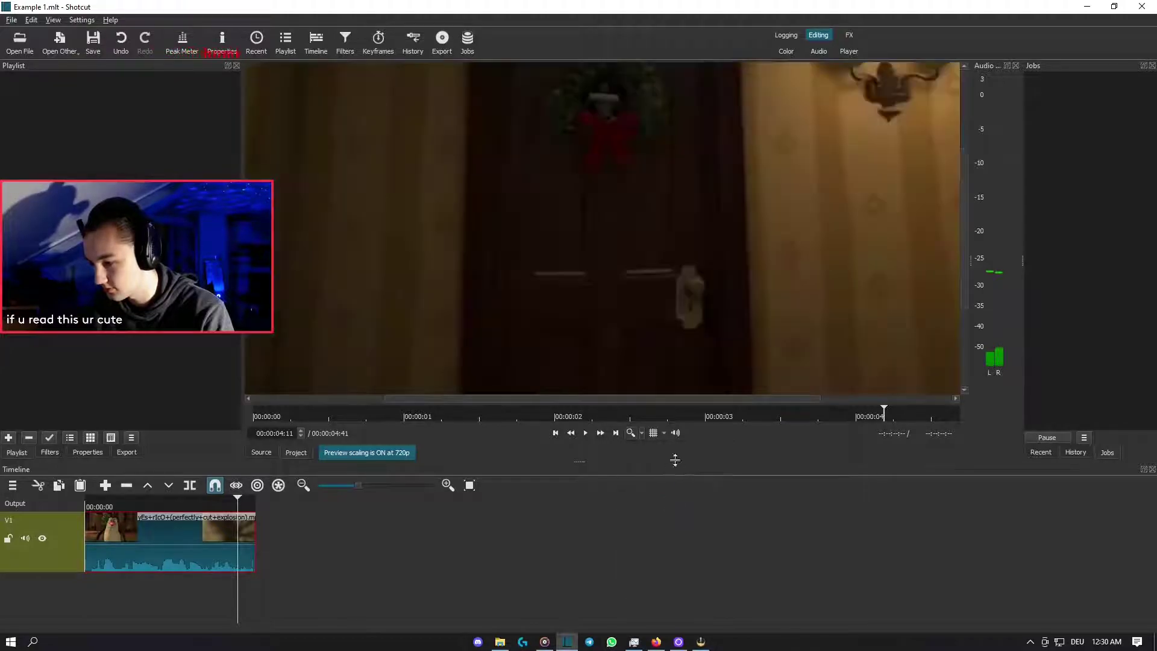
- Overlay the 4x4 grid on the preview and toggle the grid's Snapping option off and on again
{"action": "left_click", "coordinate": [655, 436]}
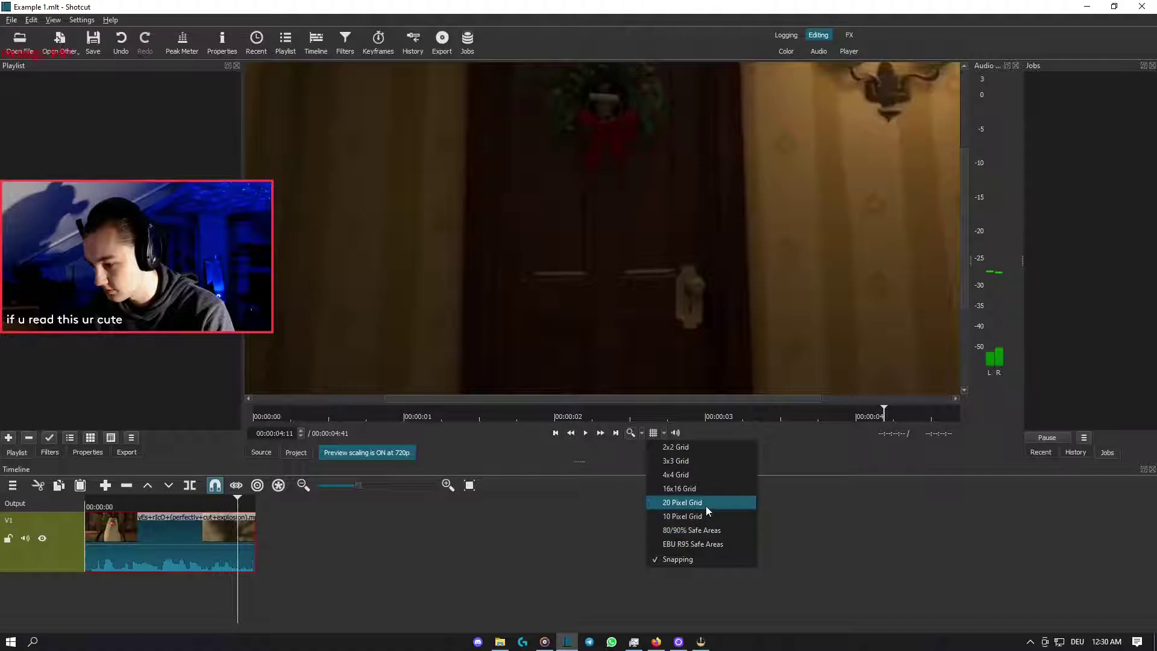
{"action": "left_click", "coordinate": [701, 479]}
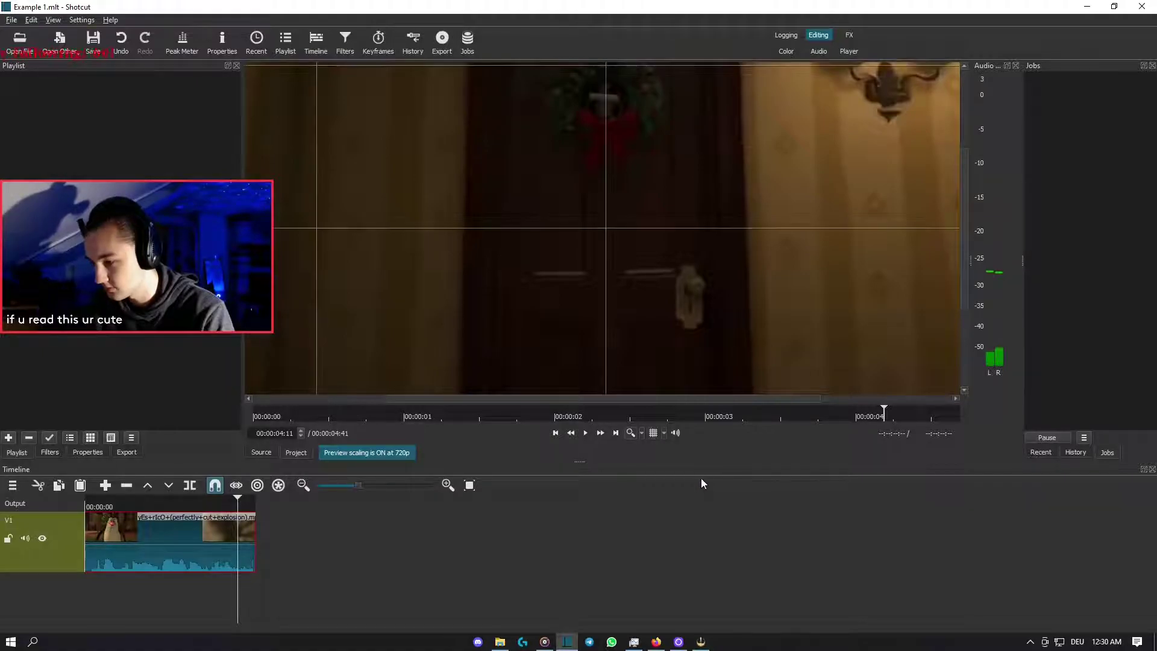
{"action": "left_click", "coordinate": [664, 434]}
{"action": "left_click", "coordinate": [700, 559]}
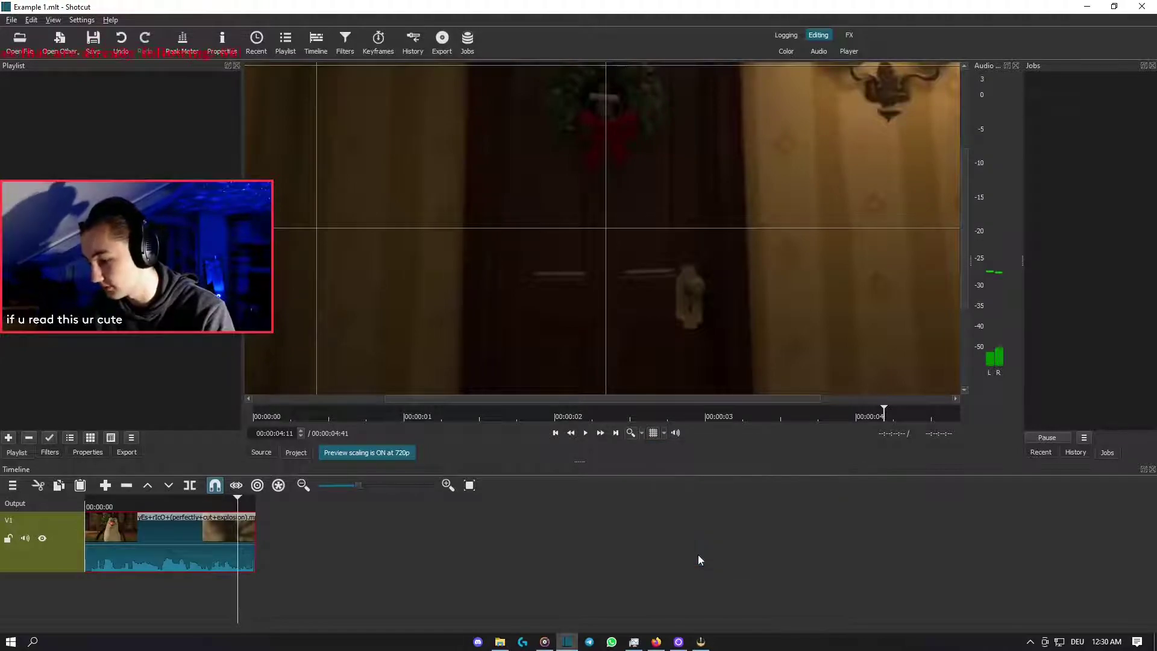
{"action": "left_click", "coordinate": [666, 434]}
{"action": "left_click", "coordinate": [700, 558]}
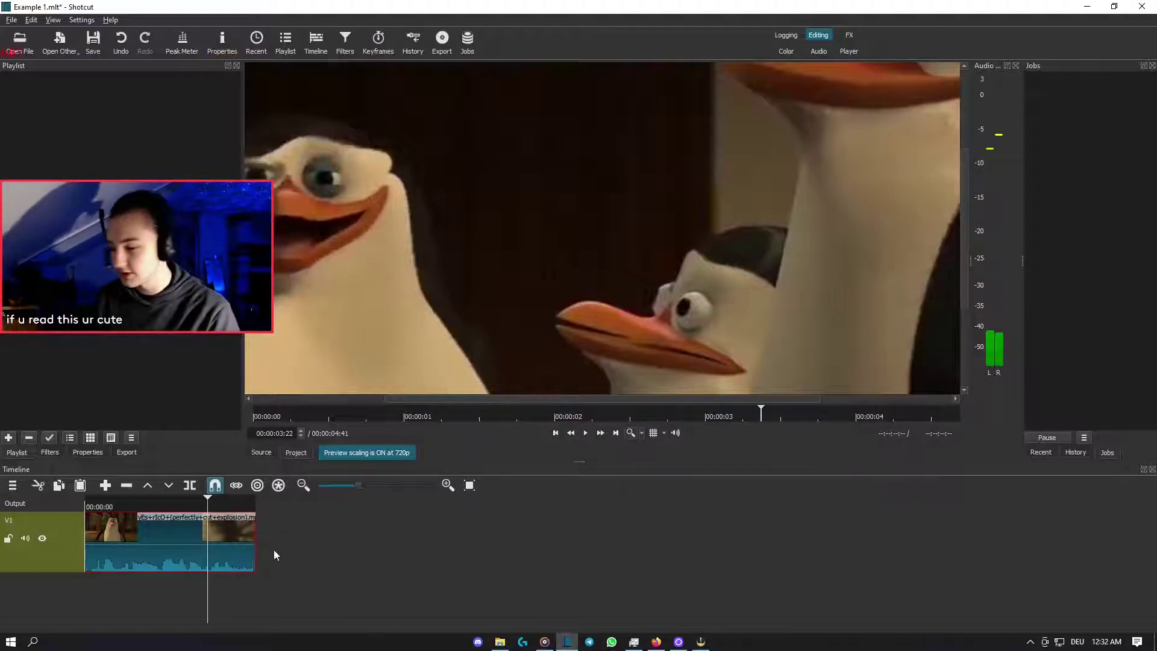
- Reposition the playhead at several points along the V1 clip, finishing at 00:00:02:16
{"action": "left_click", "coordinate": [193, 589]}
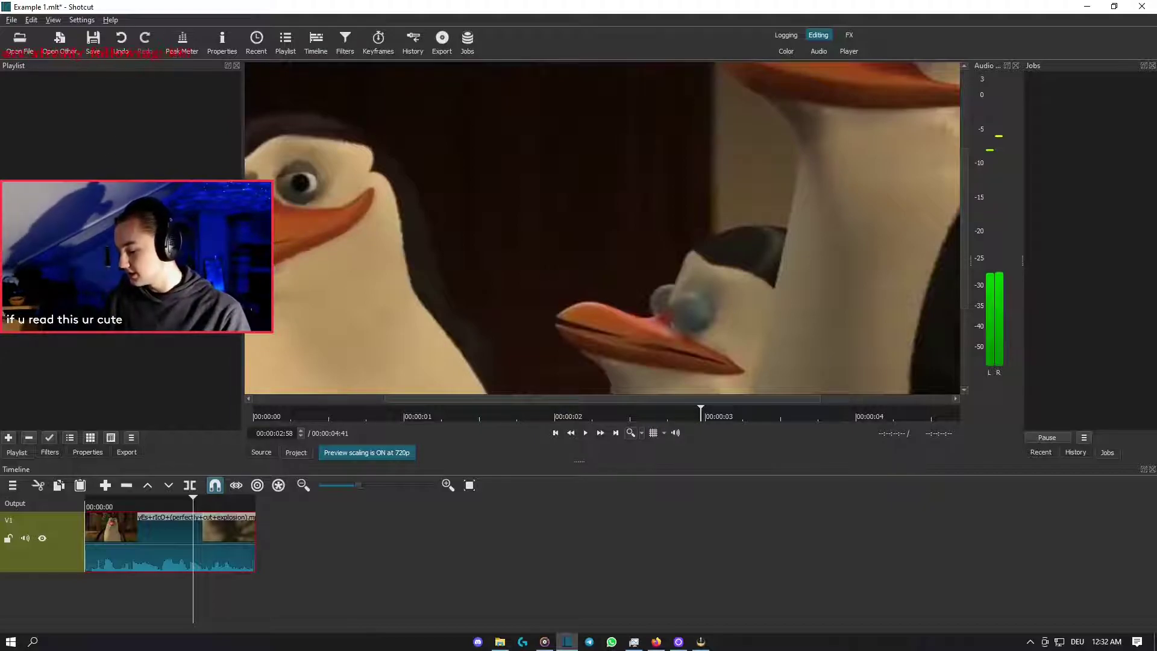
{"action": "left_click", "coordinate": [139, 592]}
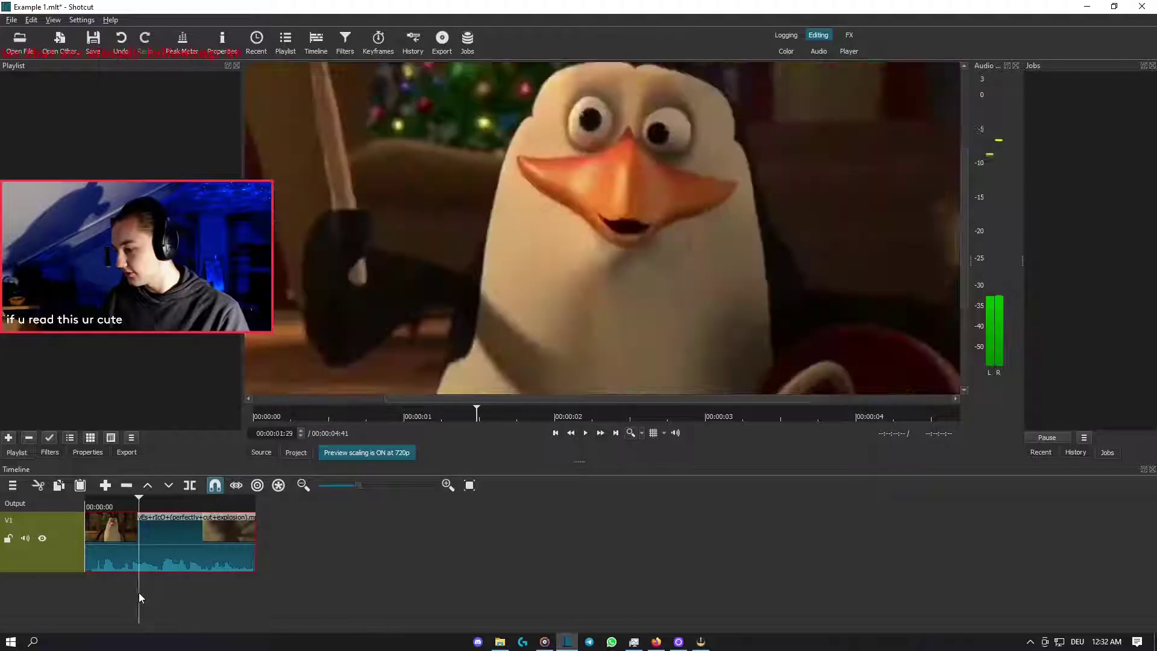
{"action": "left_click", "coordinate": [111, 598]}
{"action": "left_click", "coordinate": [193, 587]}
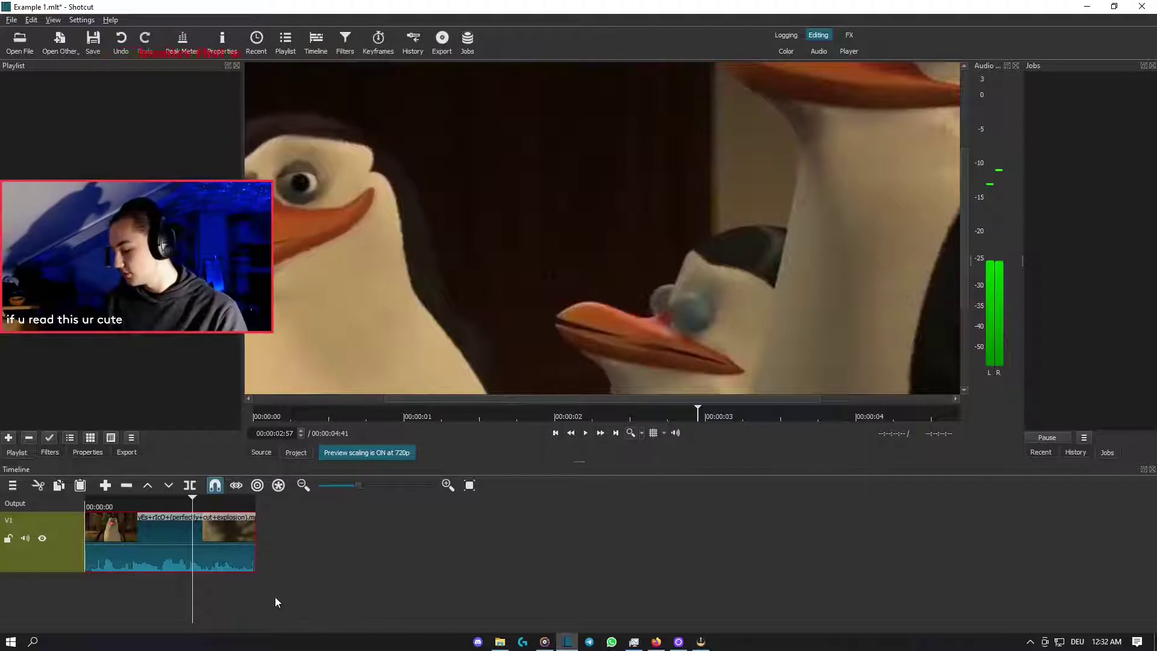
{"action": "left_click", "coordinate": [167, 594]}
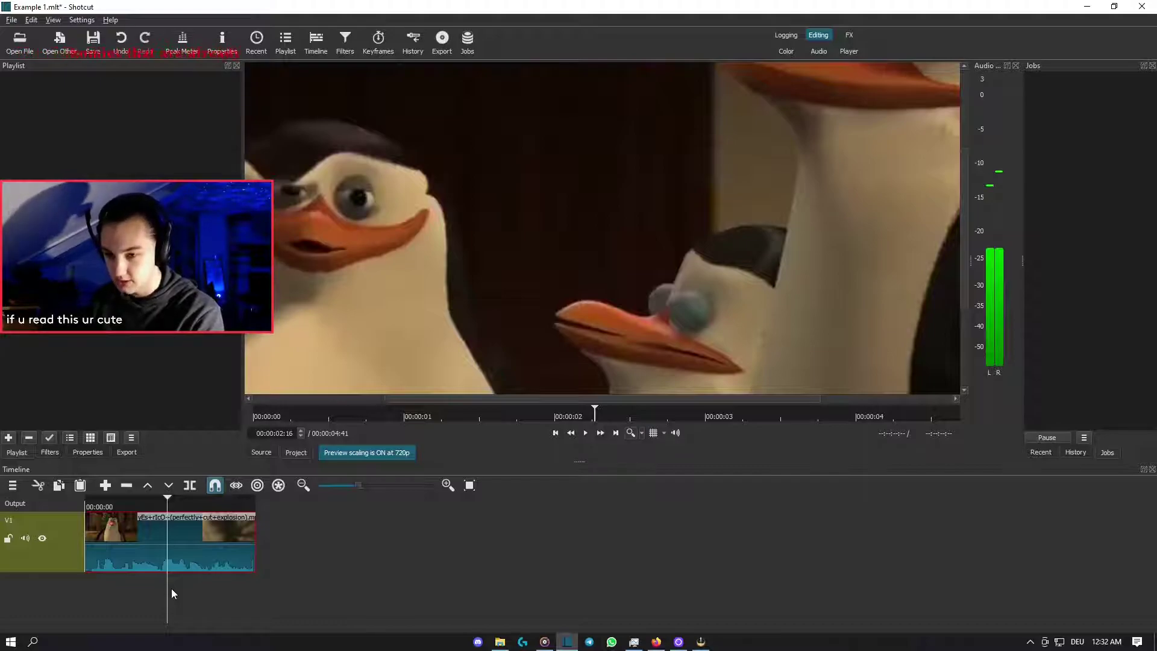
- Jump the playhead repeatedly between the start and end of the timeline, finishing at the start
{"action": "key", "text": "Home"}
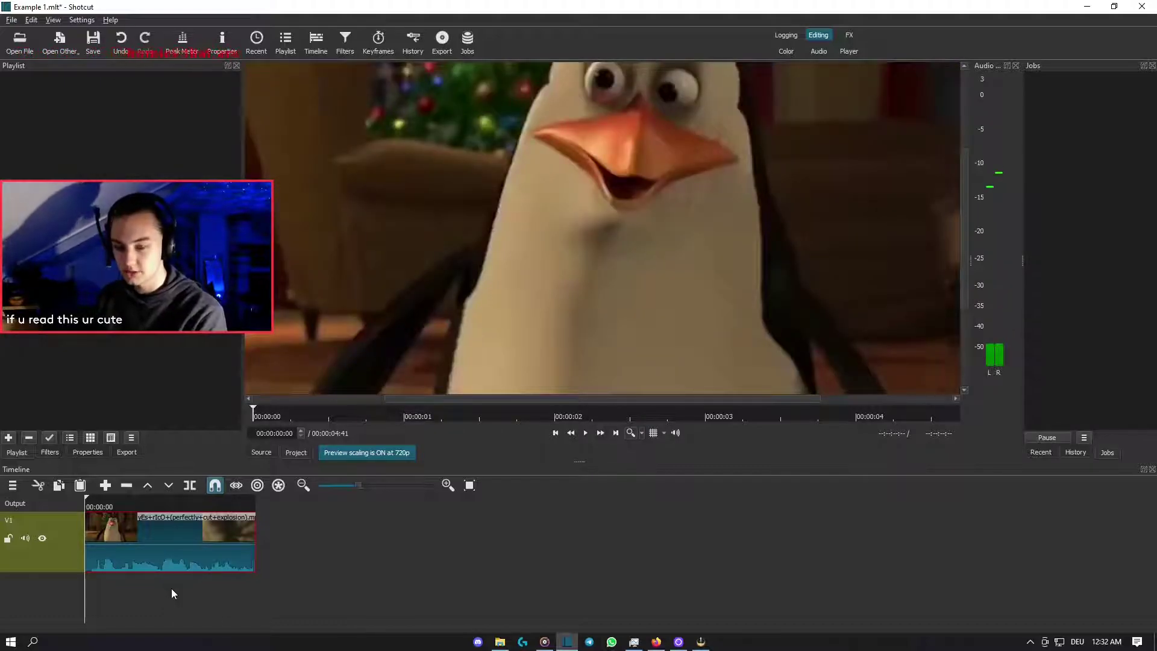
{"action": "key", "text": "End"}
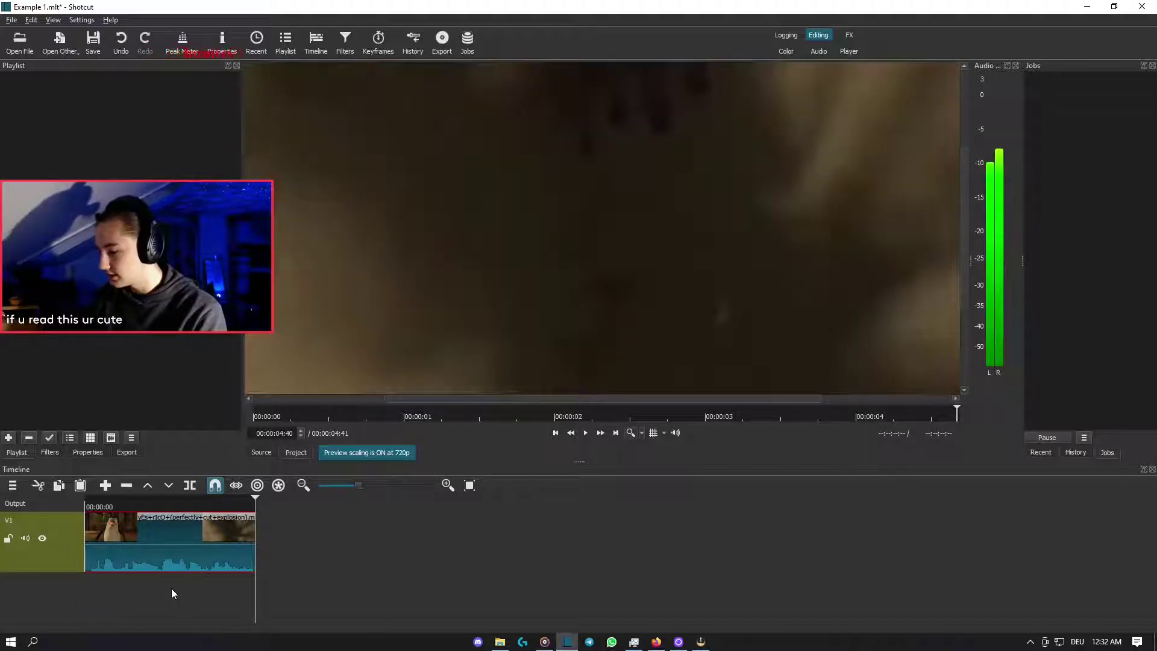
{"action": "key", "text": "Home"}
{"action": "key", "text": "End"}
{"action": "key", "text": "Home"}
{"action": "key", "text": "End"}
{"action": "key", "text": "Home"}
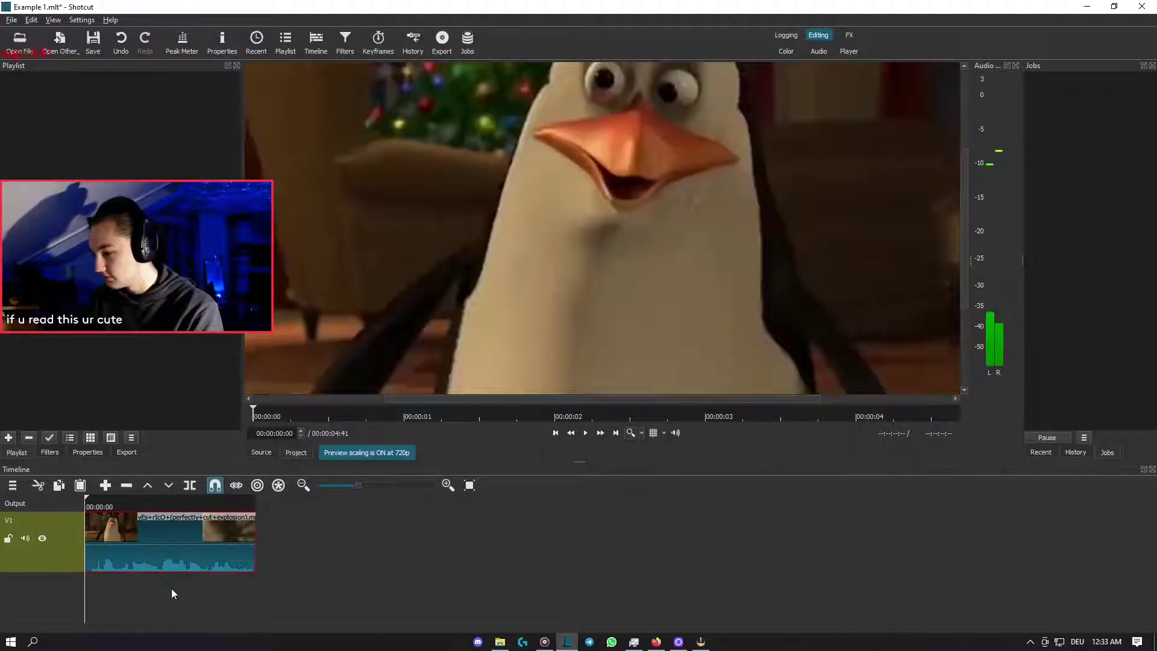
{"action": "key", "text": "End"}
{"action": "key", "text": "Home"}
{"action": "key", "text": "End"}
{"action": "key", "text": "Home"}
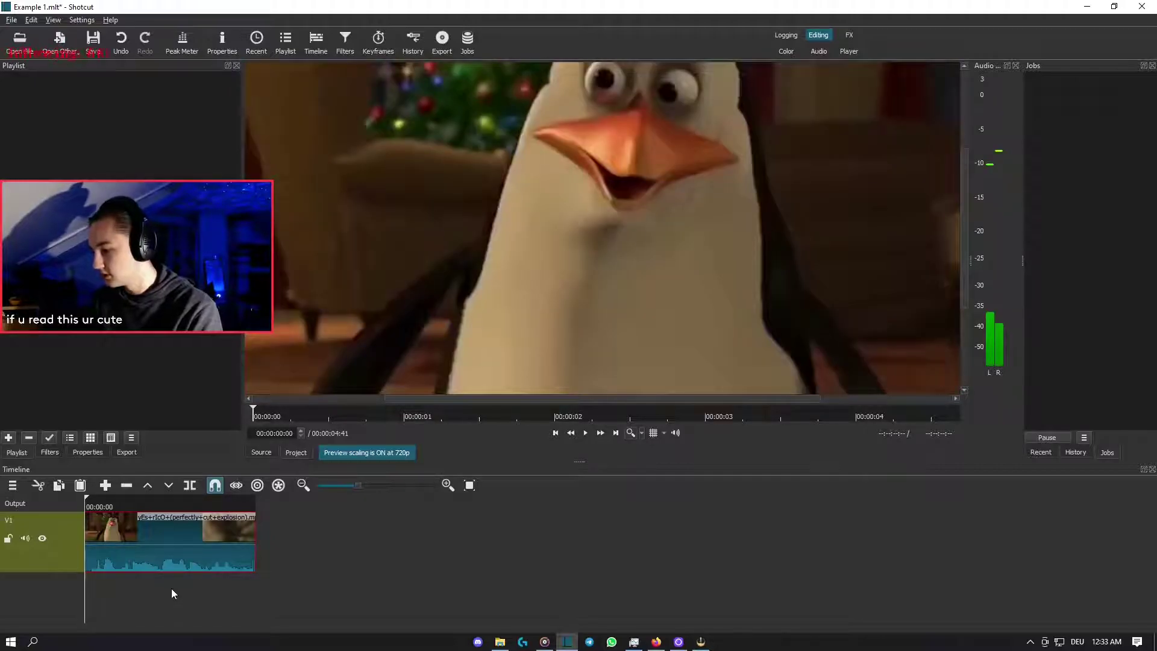
- Cut the clip from track V1 with the playhead at 00:00:02:03, dismiss the file-opening dialog, and undo the cut
{"action": "left_click", "coordinate": [160, 590]}
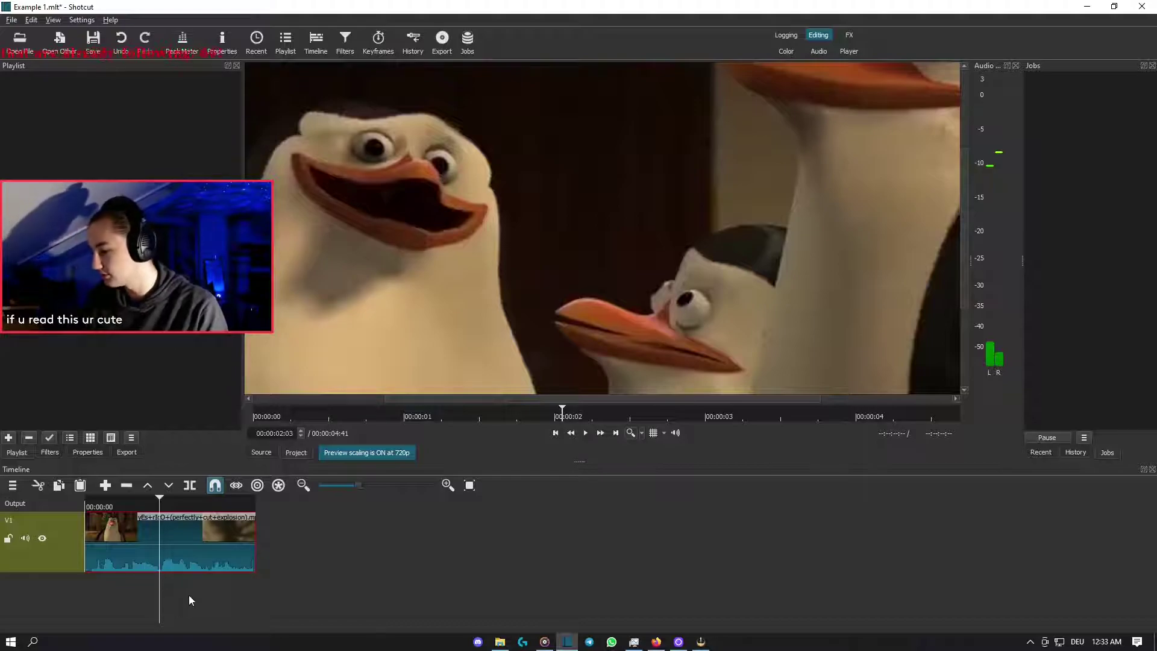
{"action": "left_click", "coordinate": [37, 485]}
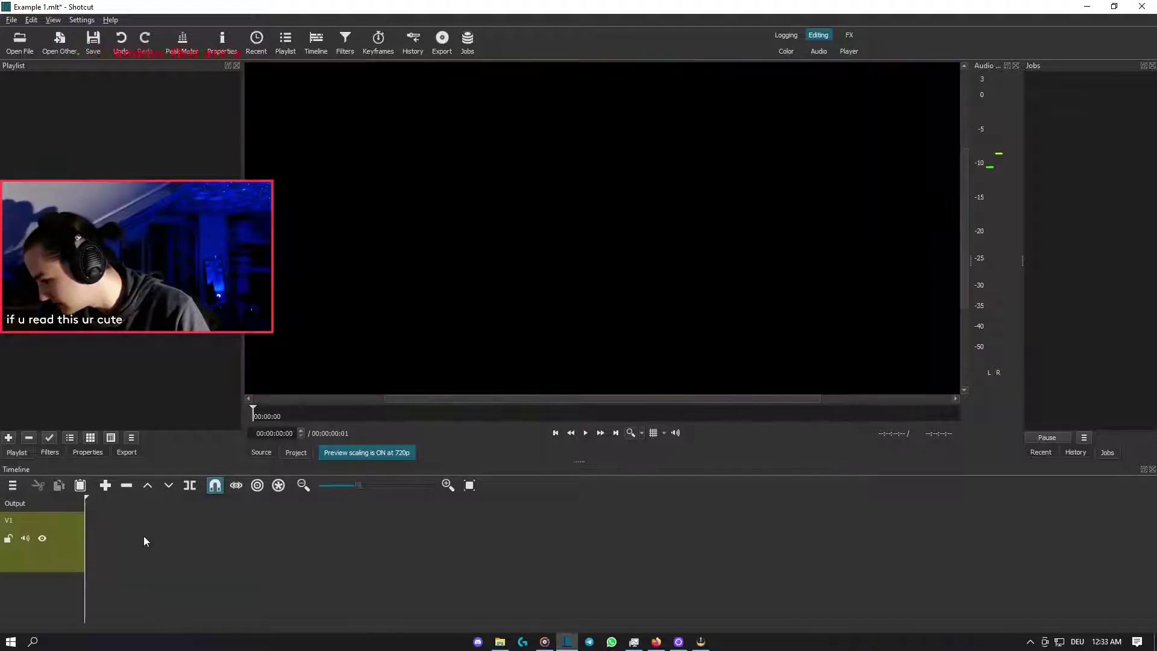
{"action": "left_click", "coordinate": [19, 51]}
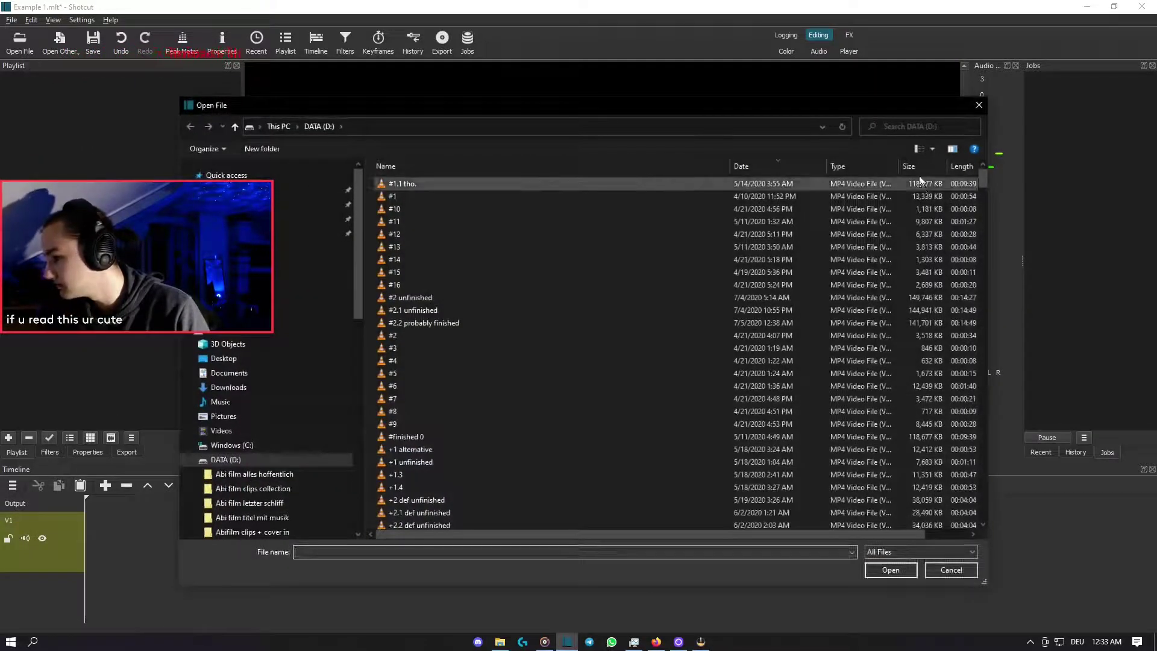
{"action": "left_click", "coordinate": [980, 104]}
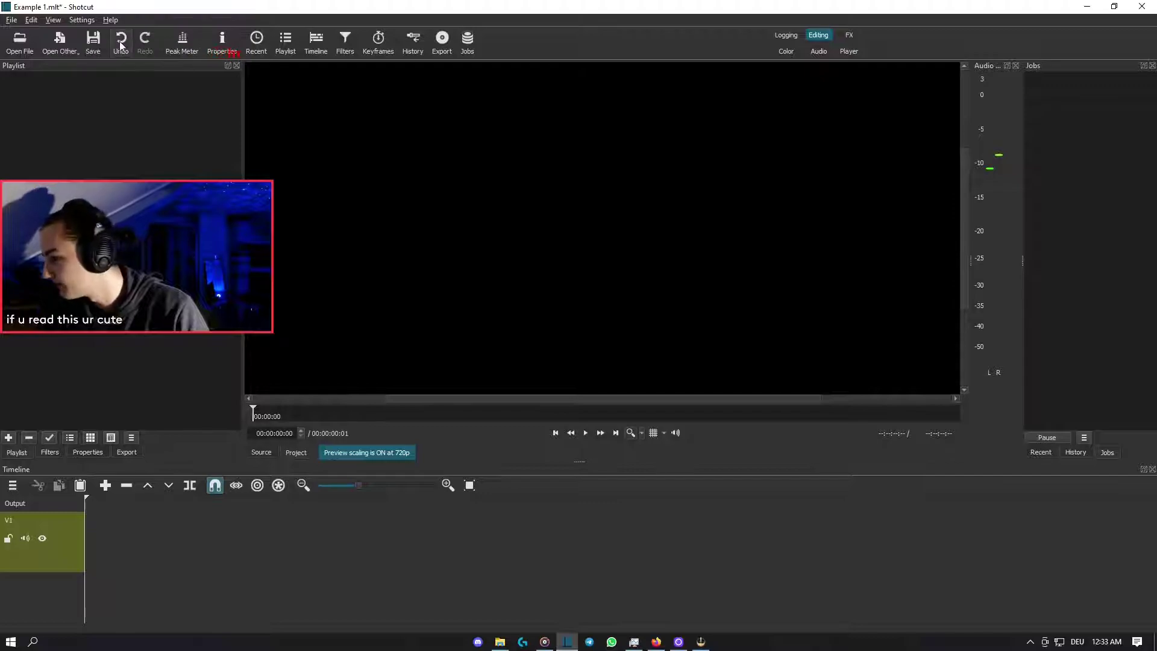
{"action": "left_click", "coordinate": [123, 48]}
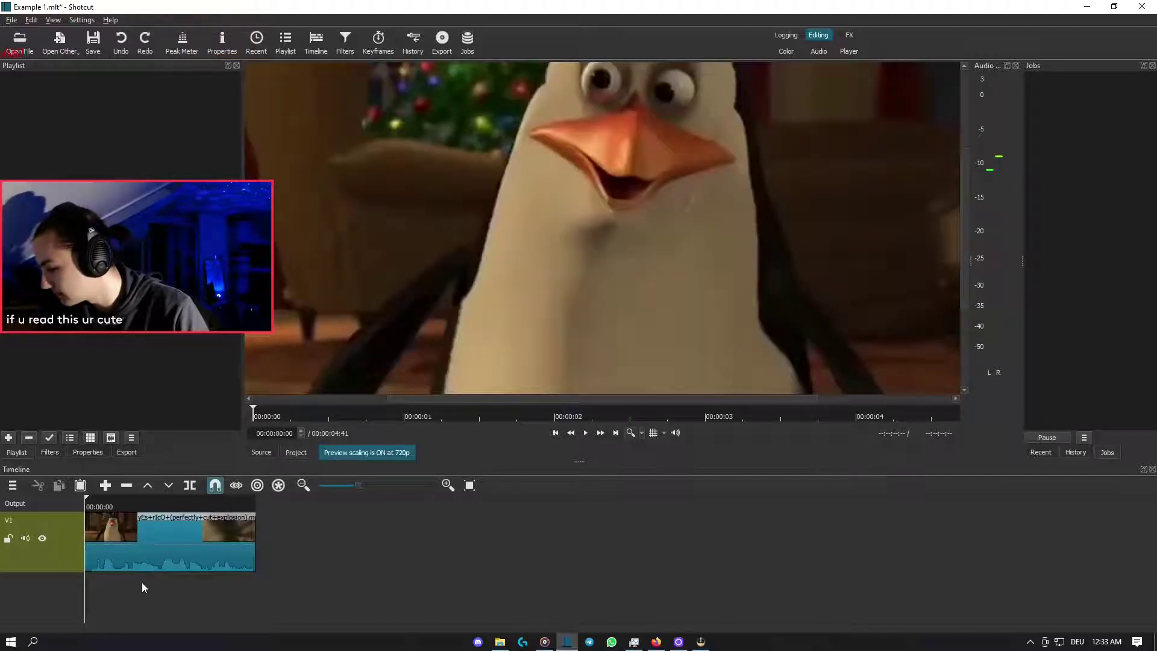
- Split the V1 clip at 00:00:01:37, select each of the two pieces, and undo the split
{"action": "left_click", "coordinate": [144, 585]}
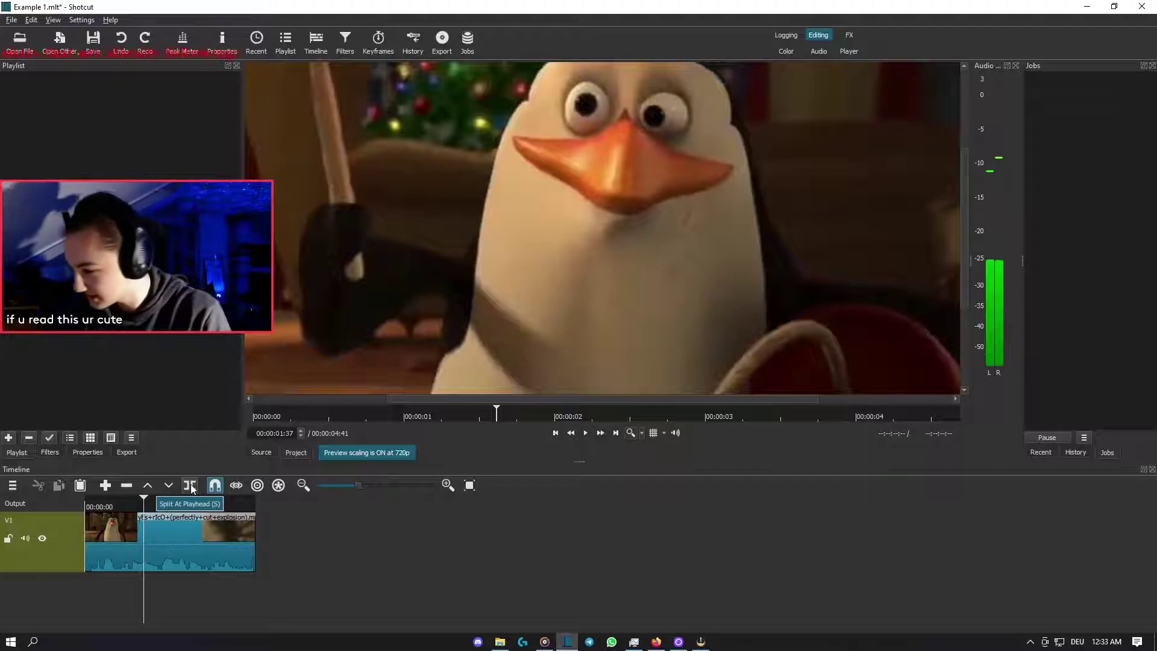
{"action": "left_click", "coordinate": [153, 550]}
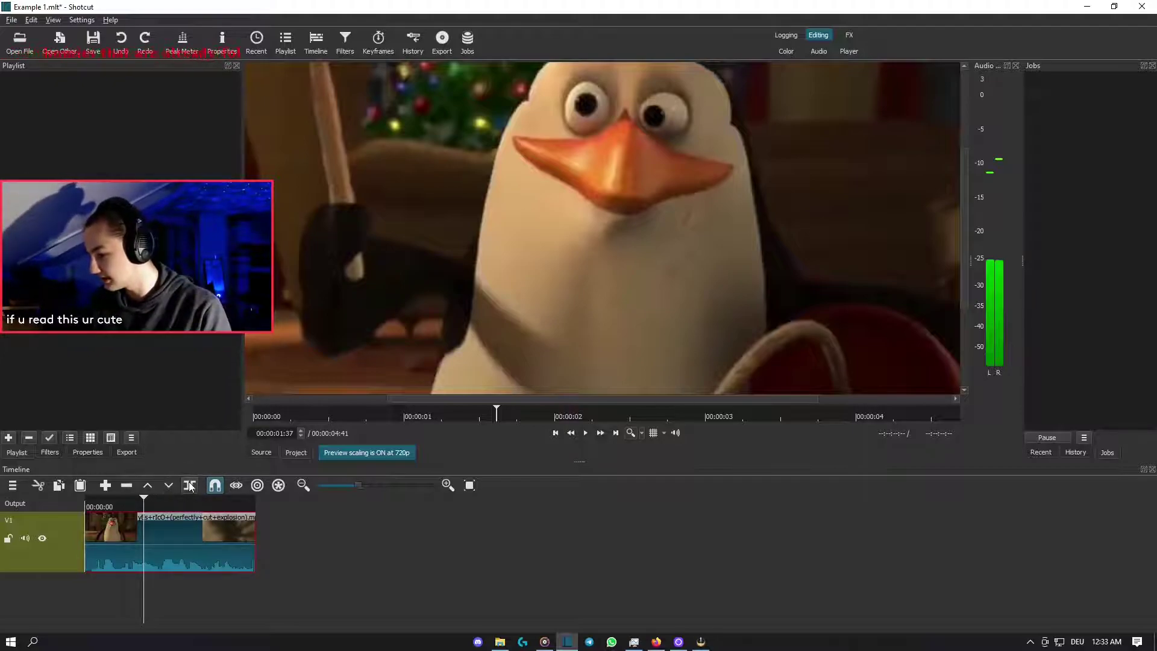
{"action": "left_click", "coordinate": [190, 486]}
{"action": "left_click", "coordinate": [175, 552]}
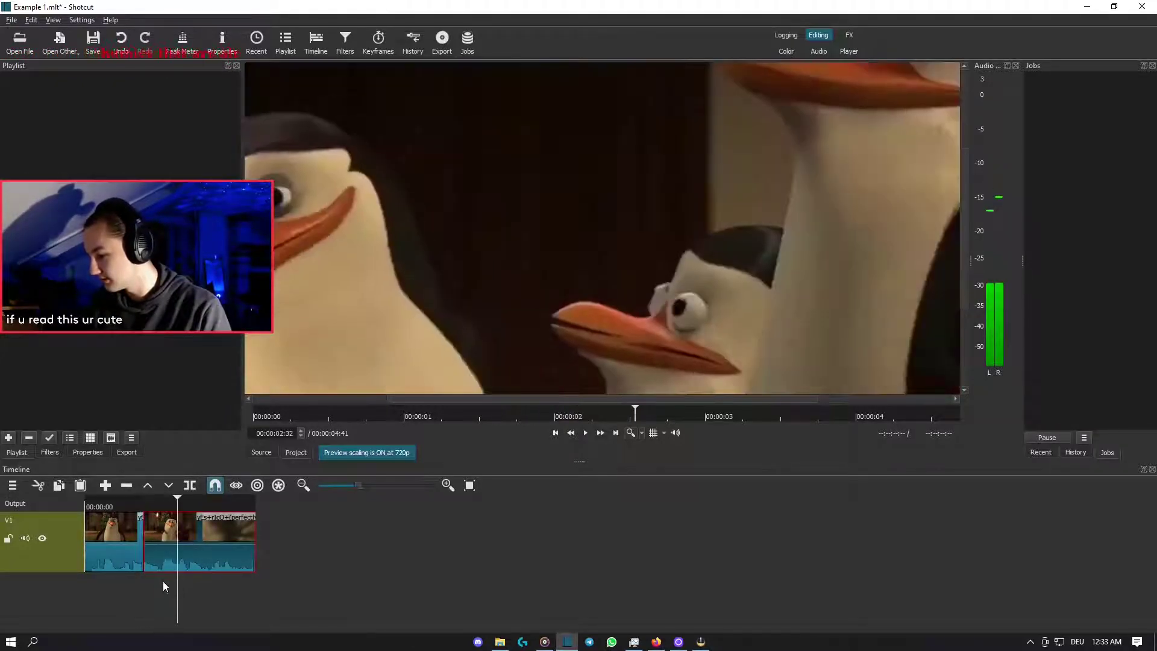
{"action": "mouse_move", "coordinate": [173, 553]}
{"action": "left_mouse_down"}
{"action": "mouse_move", "coordinate": [227, 548]}
{"action": "mouse_move", "coordinate": [161, 545]}
{"action": "mouse_move", "coordinate": [175, 549]}
{"action": "left_mouse_up"}
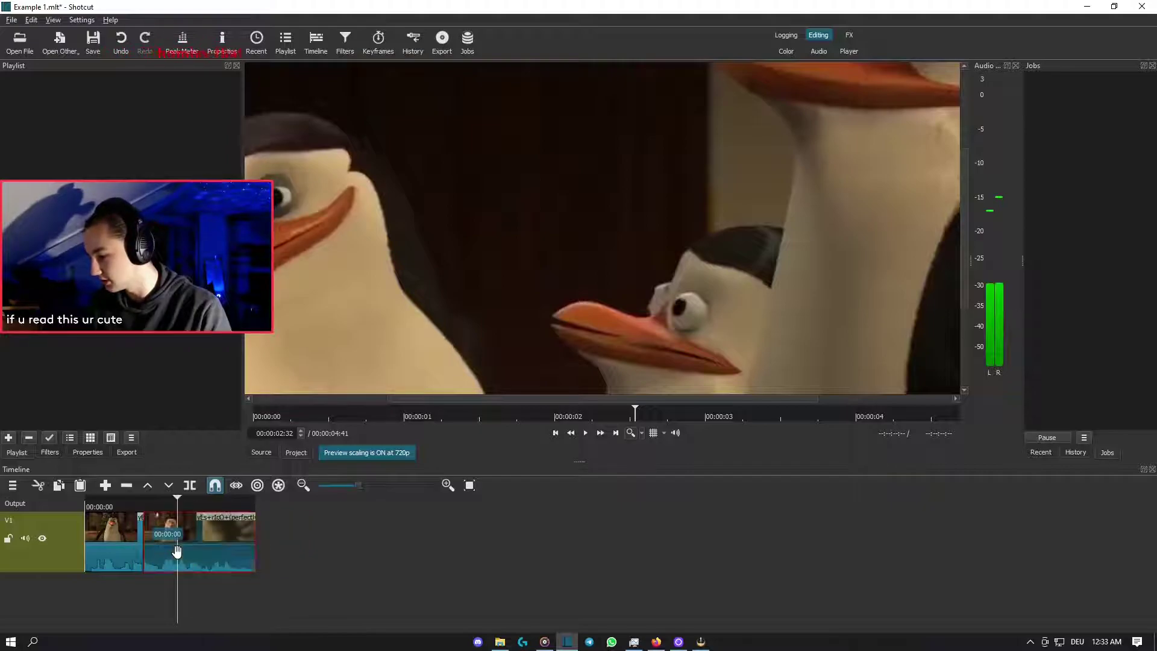
{"action": "left_click", "coordinate": [144, 542]}
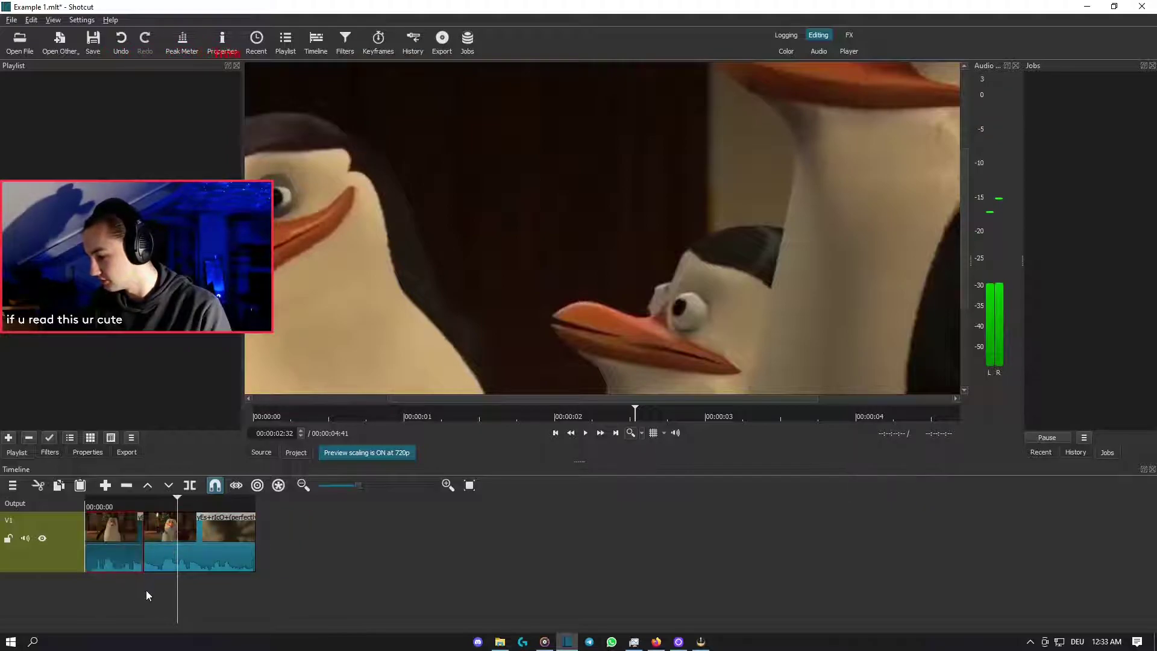
{"action": "left_click_drag", "start_coordinate": [148, 588], "coordinate": [173, 579]}
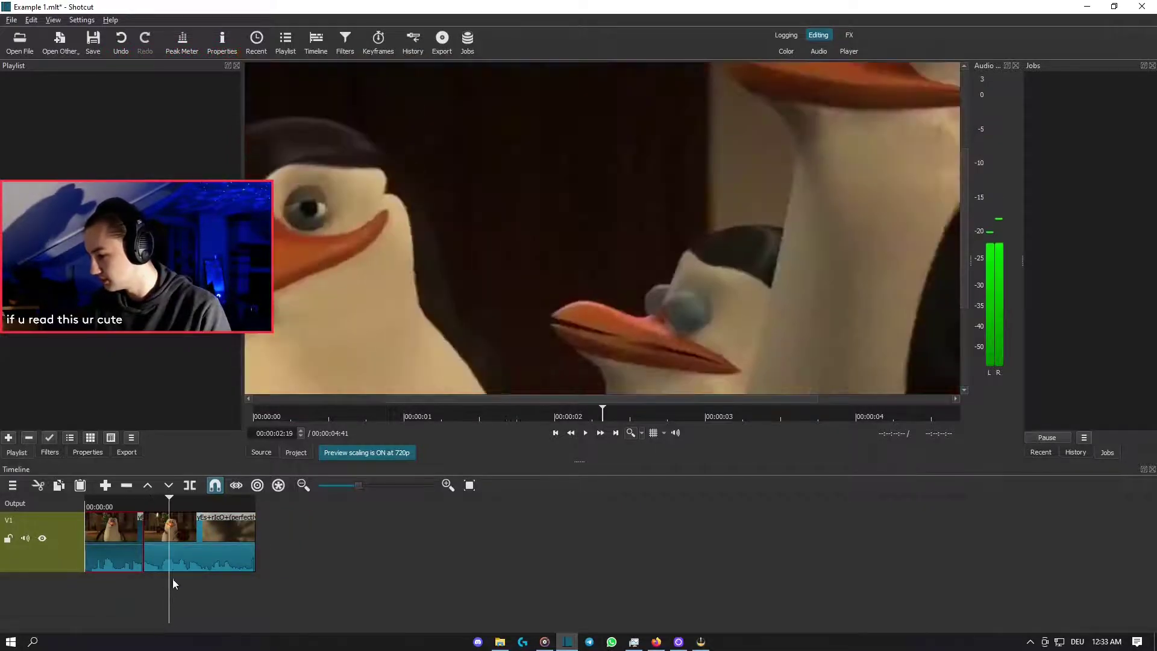
{"action": "left_click", "coordinate": [124, 39]}
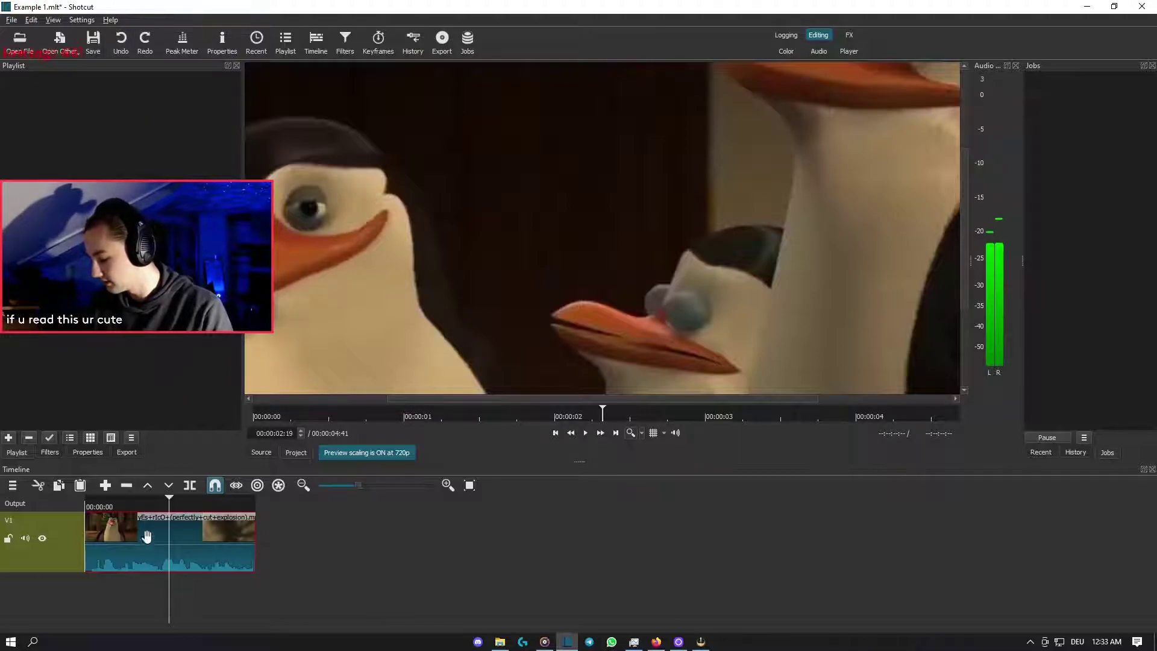
- Split the V1 clip at 00:00:02:19, select its pieces in turn, and undo the split
{"action": "right_click", "coordinate": [155, 522]}
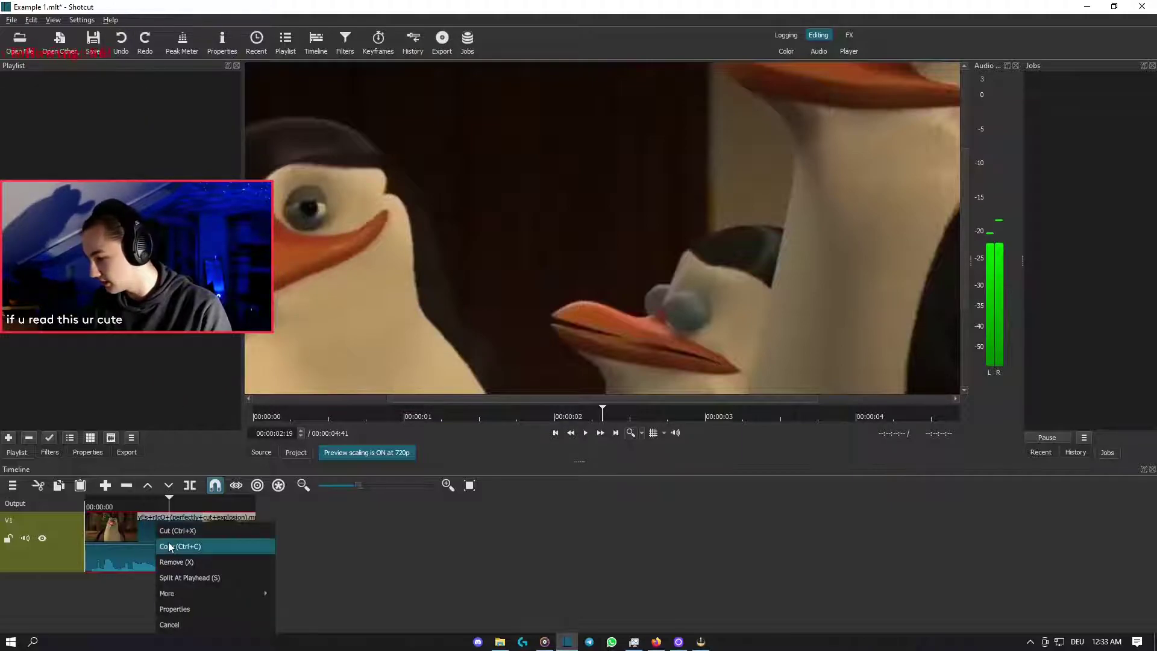
{"action": "left_click", "coordinate": [229, 579]}
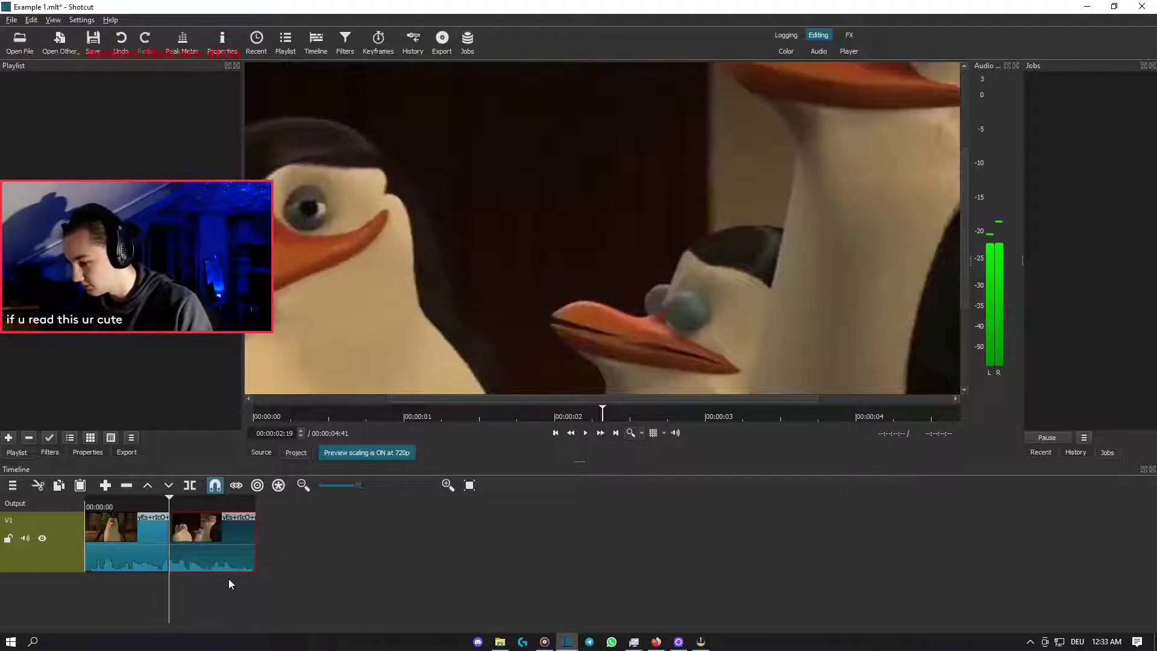
{"action": "left_click_drag", "start_coordinate": [229, 579], "coordinate": [170, 594]}
{"action": "mouse_move", "coordinate": [209, 557]}
{"action": "left_mouse_down"}
{"action": "mouse_move", "coordinate": [286, 558]}
{"action": "mouse_move", "coordinate": [211, 557]}
{"action": "left_mouse_up"}
{"action": "left_click", "coordinate": [212, 599]}
{"action": "left_click", "coordinate": [180, 545]}
{"action": "left_click", "coordinate": [155, 547]}
{"action": "double_click", "coordinate": [176, 547]}
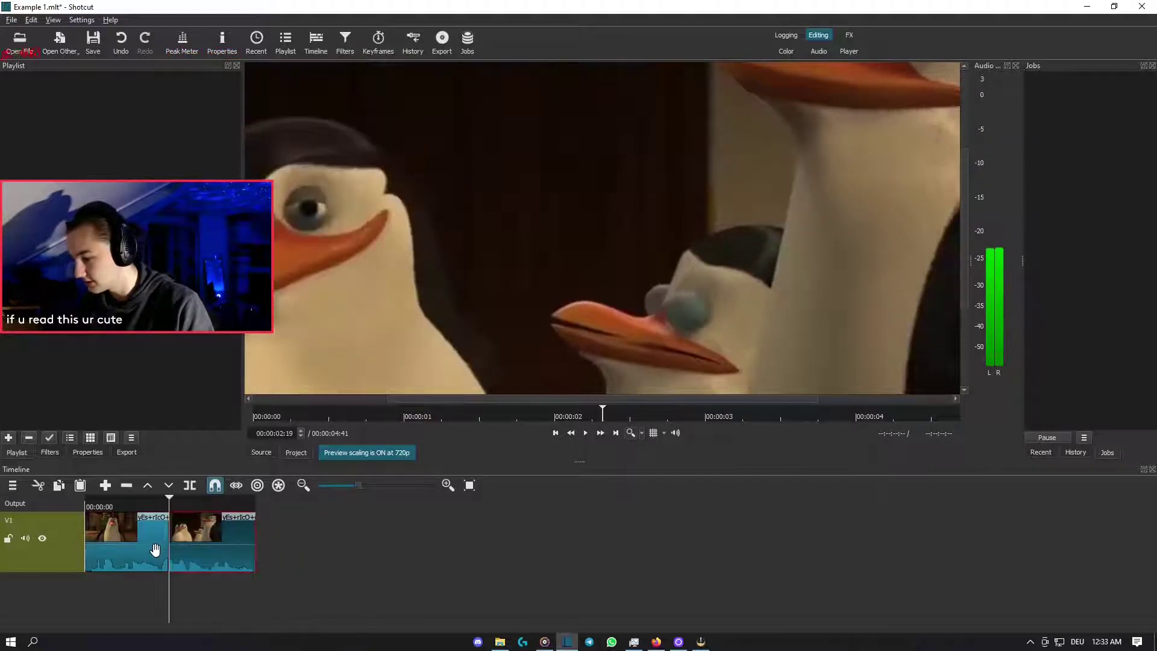
{"action": "left_click", "coordinate": [122, 44]}
- Split the V1 clip at 00:00:02:04 after dismissing its list of operations, and undo that split
{"action": "left_click", "coordinate": [160, 600]}
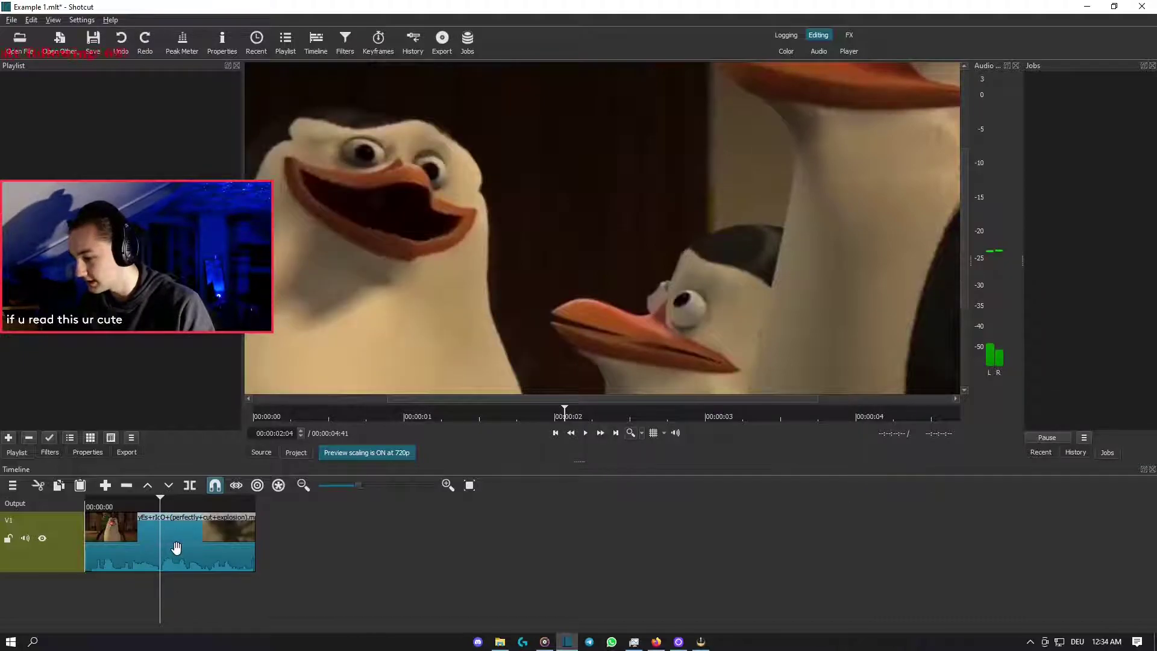
{"action": "right_click", "coordinate": [176, 547]}
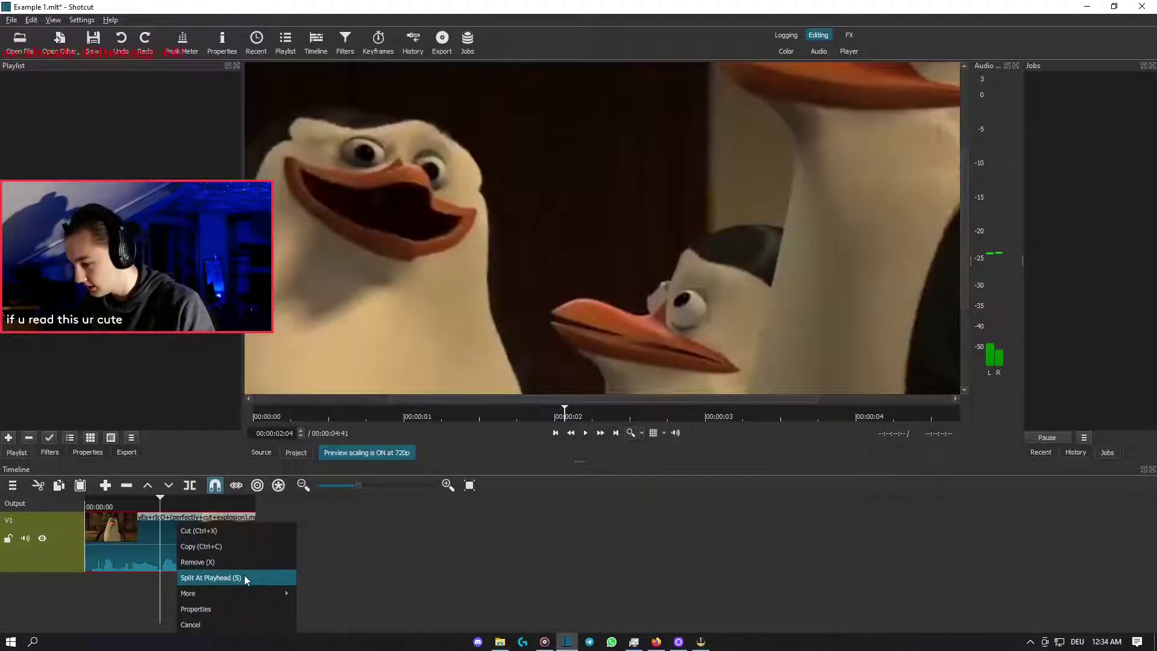
{"action": "left_click", "coordinate": [239, 627]}
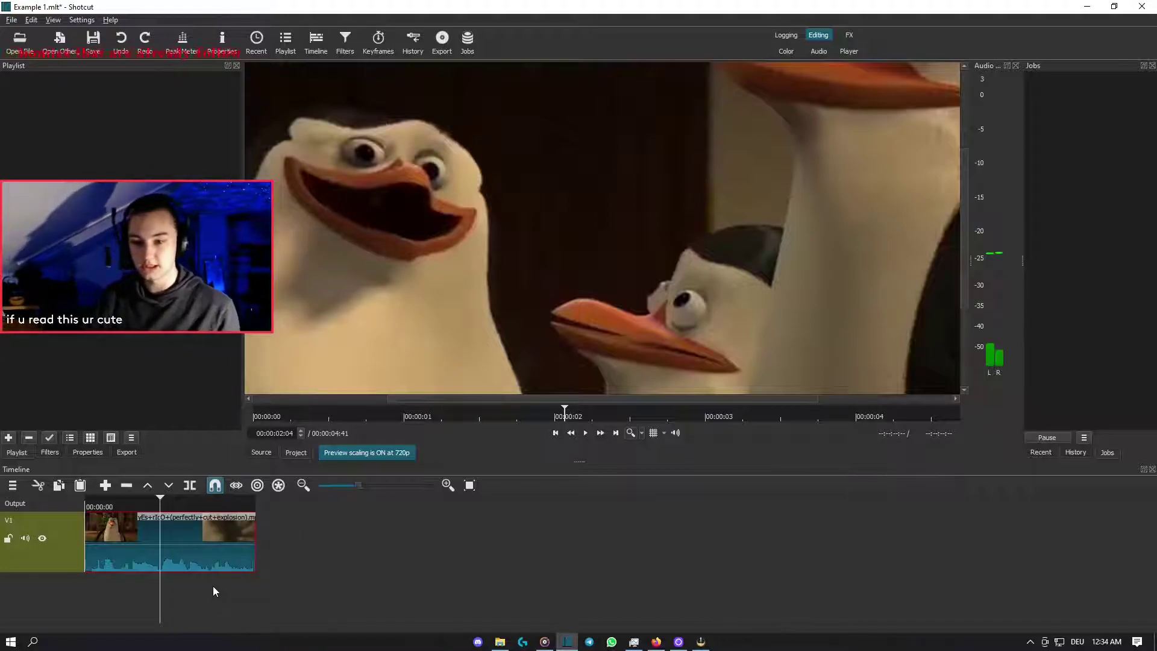
{"action": "key", "text": "s"}
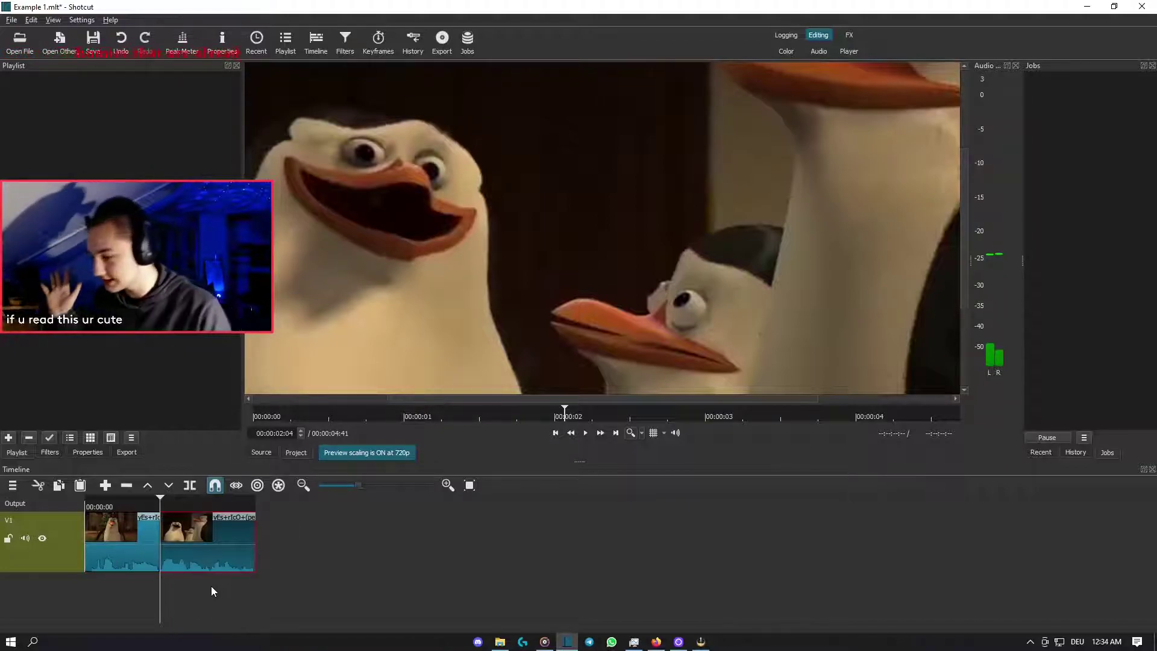
{"action": "left_click", "coordinate": [178, 586]}
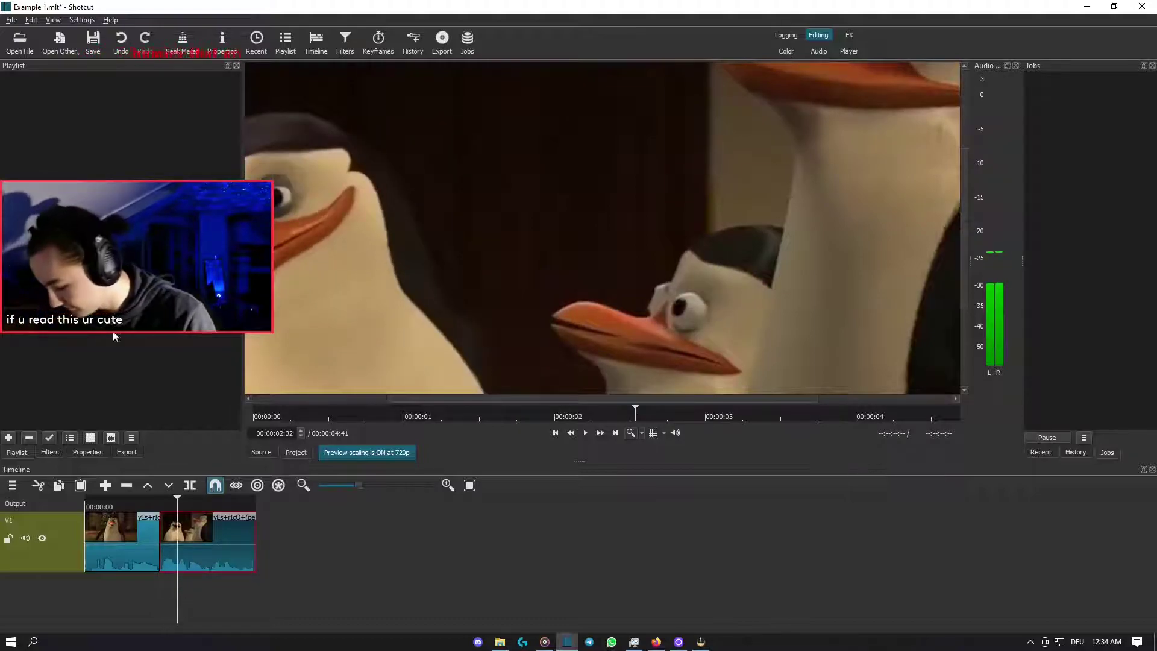
{"action": "key", "text": "ctrl+z"}
- Select the V1 clip, move the playhead to about one second, and play a short stretch from there
{"action": "left_click", "coordinate": [165, 590]}
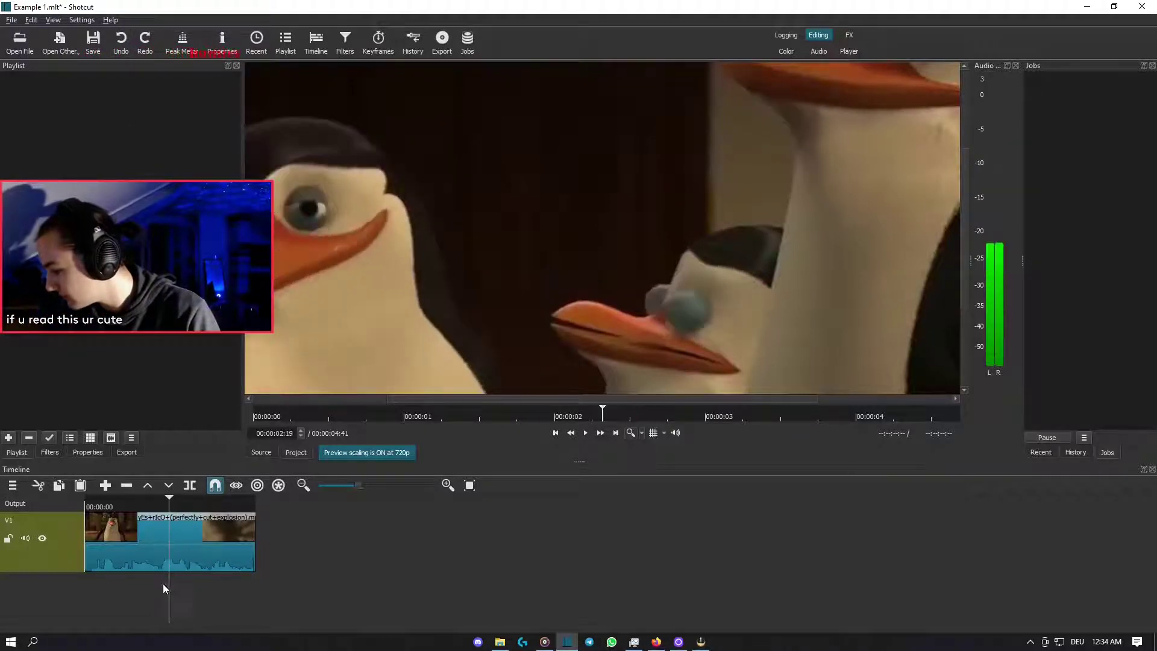
{"action": "left_click", "coordinate": [164, 546]}
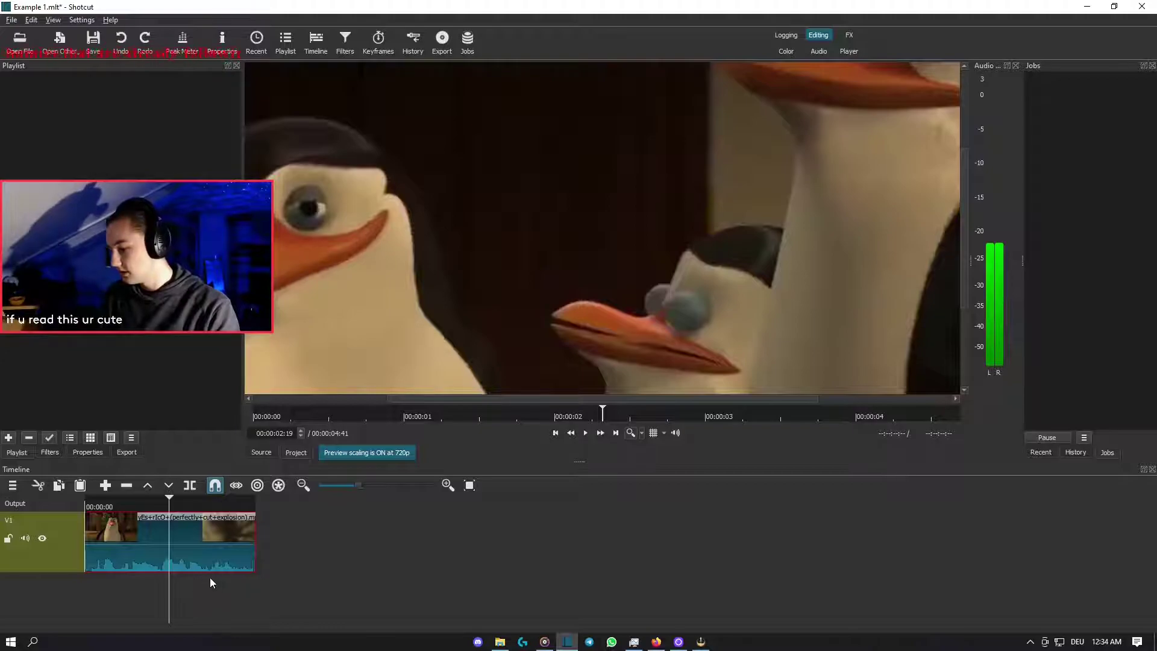
{"action": "left_click_drag", "start_coordinate": [95, 581], "coordinate": [125, 594]}
{"action": "key", "text": "space"}
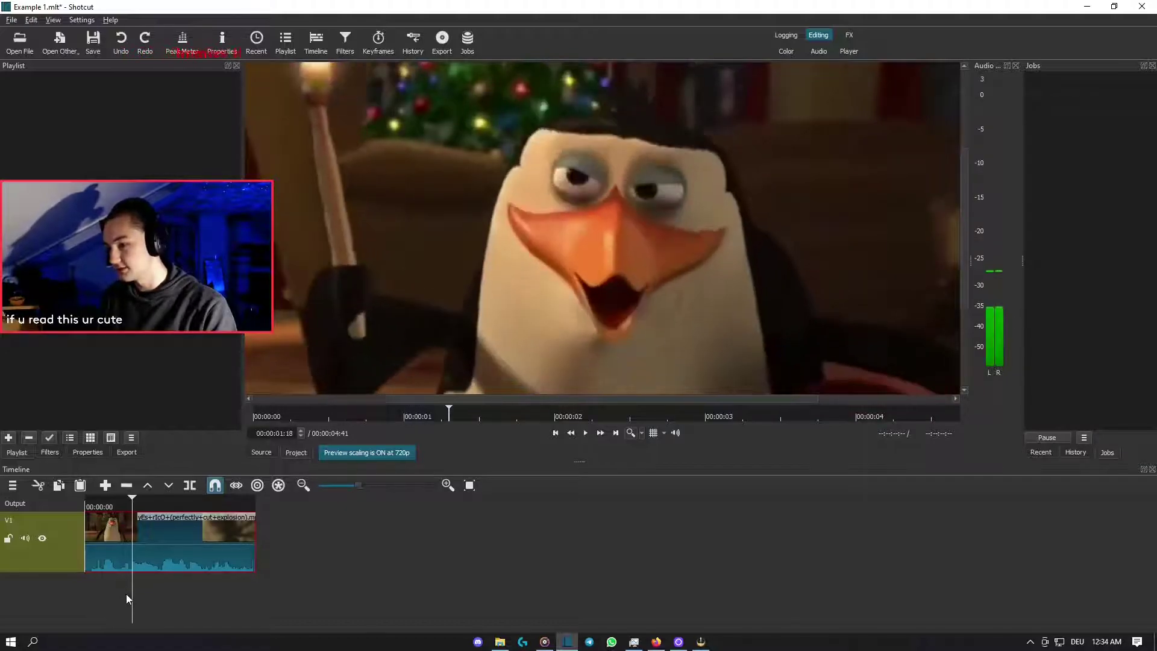
- Step the playhead frame by frame around the scene change and place it at 00:00:01:54
{"action": "key", "text": "j"}
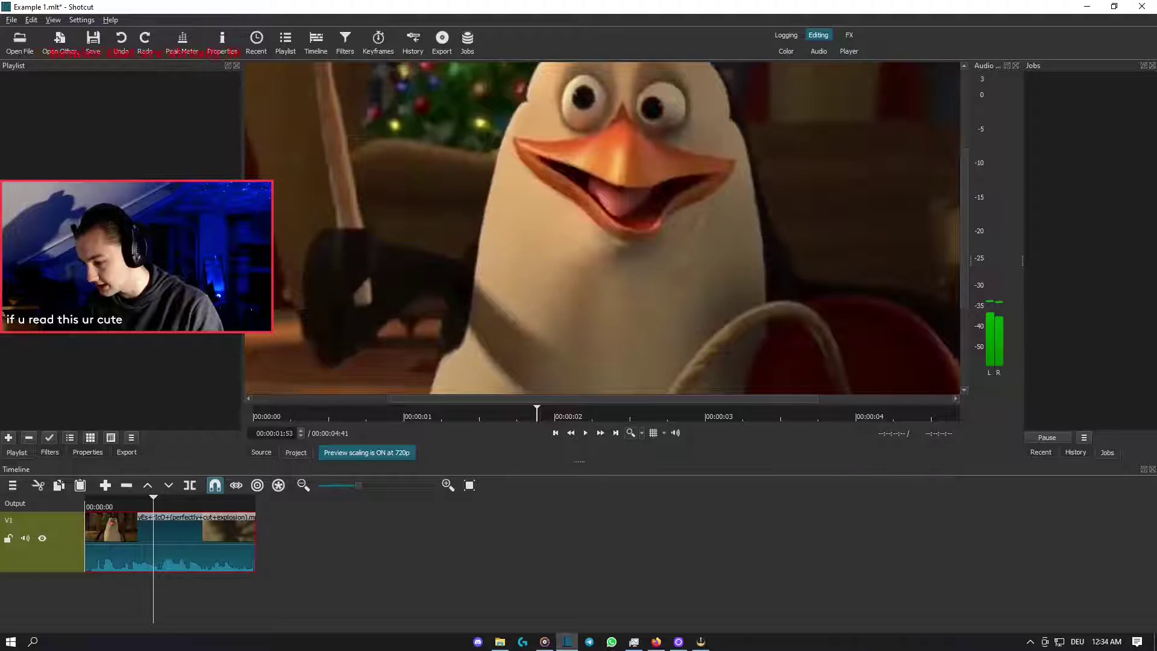
{"action": "left_click_drag", "start_coordinate": [302, 435], "coordinate": [300, 436]}
{"action": "key", "text": "Right"}
{"action": "key", "text": "Right"}
{"action": "key", "text": "Right"}
{"action": "key", "text": "Right"}
{"action": "key", "text": "Right"}
{"action": "key", "text": "Right"}
{"action": "key", "text": "Right"}
{"action": "key", "text": "Right"}
{"action": "key", "text": "Right"}
{"action": "key", "text": "Right"}
{"action": "key", "text": "Right"}
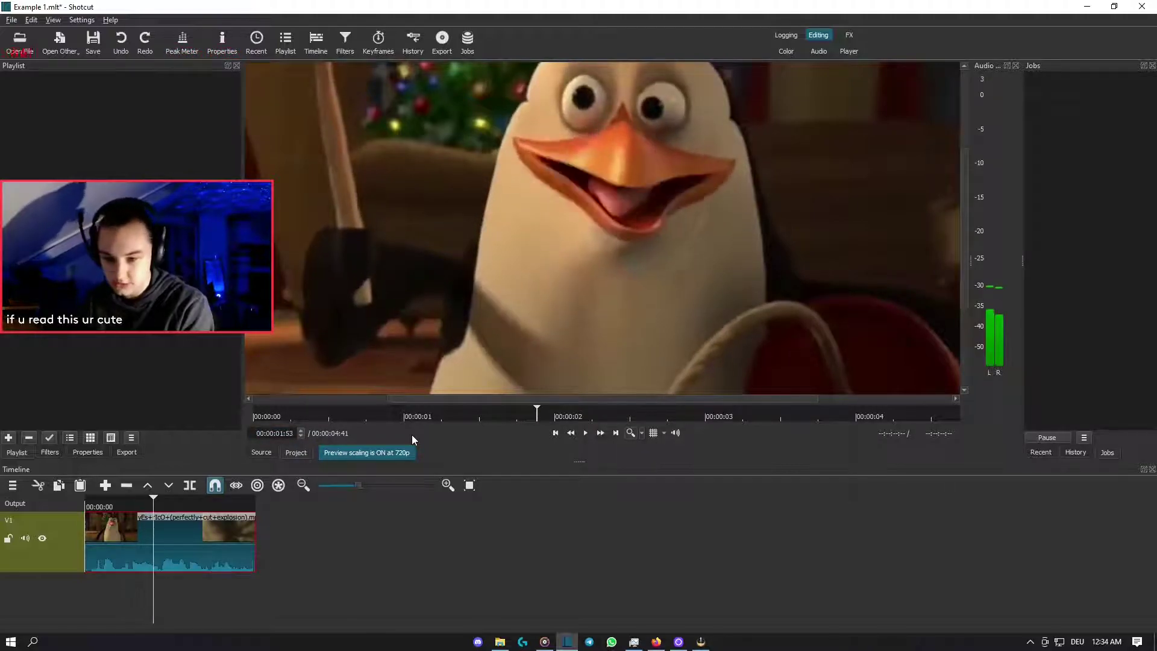
{"action": "key", "text": "Right"}
{"action": "key", "text": "Right"}
{"action": "key", "text": "Right"}
{"action": "key", "text": "Right"}
{"action": "key", "text": "Right"}
{"action": "key", "text": "Right"}
{"action": "key", "text": "Right"}
{"action": "key", "text": "Right"}
{"action": "key", "text": "Left"}
{"action": "key", "text": "Left"}
{"action": "key", "text": "Left"}
{"action": "key", "text": "Left"}
{"action": "key", "text": "Left"}
{"action": "key", "text": "Left"}
{"action": "key", "text": "Left"}
{"action": "key", "text": "Left"}
{"action": "key", "text": "Left"}
{"action": "key", "text": "Right"}
{"action": "key", "text": "Right"}
{"action": "key", "text": "Left"}
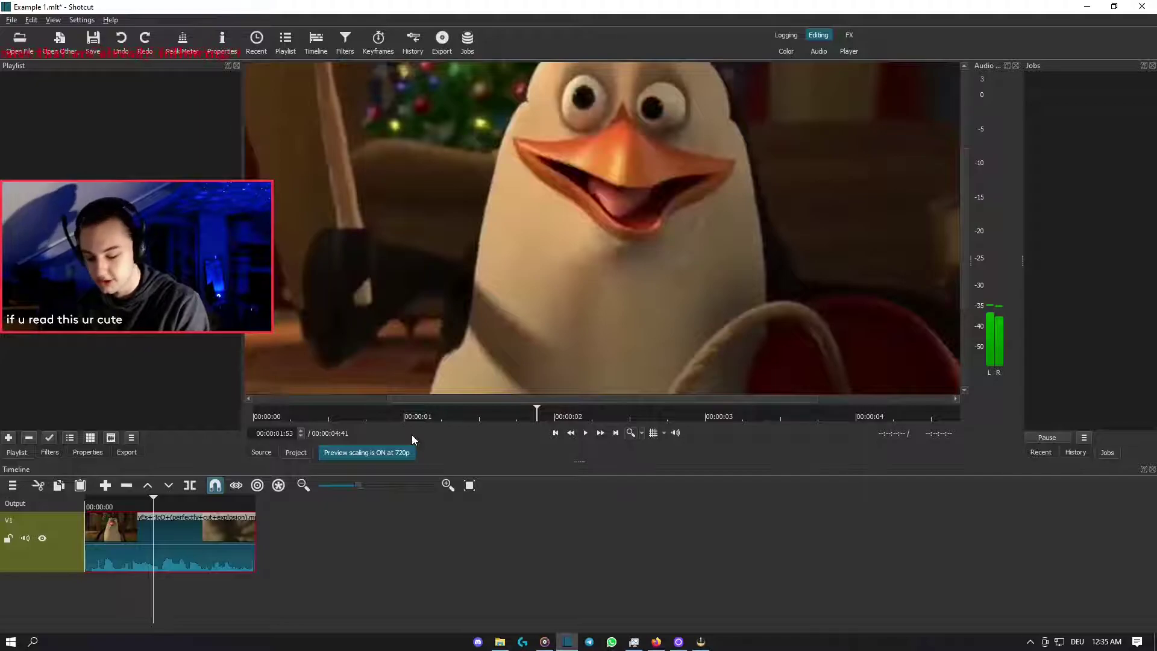
{"action": "key", "text": "Right"}
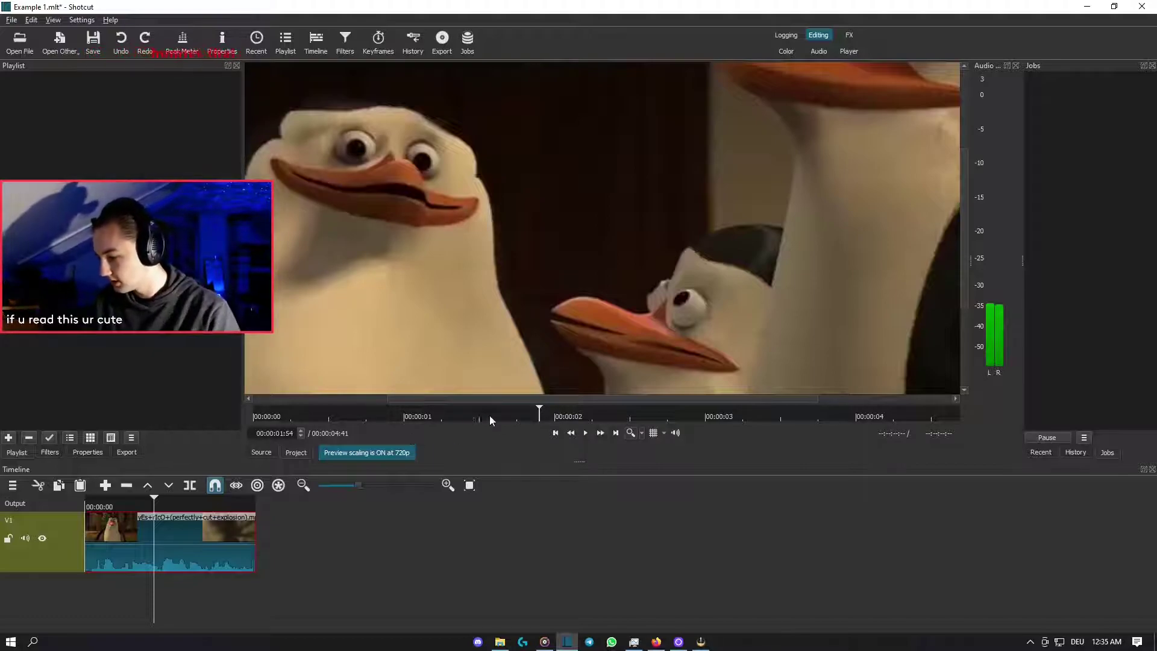
{"action": "right_click", "coordinate": [202, 545]}
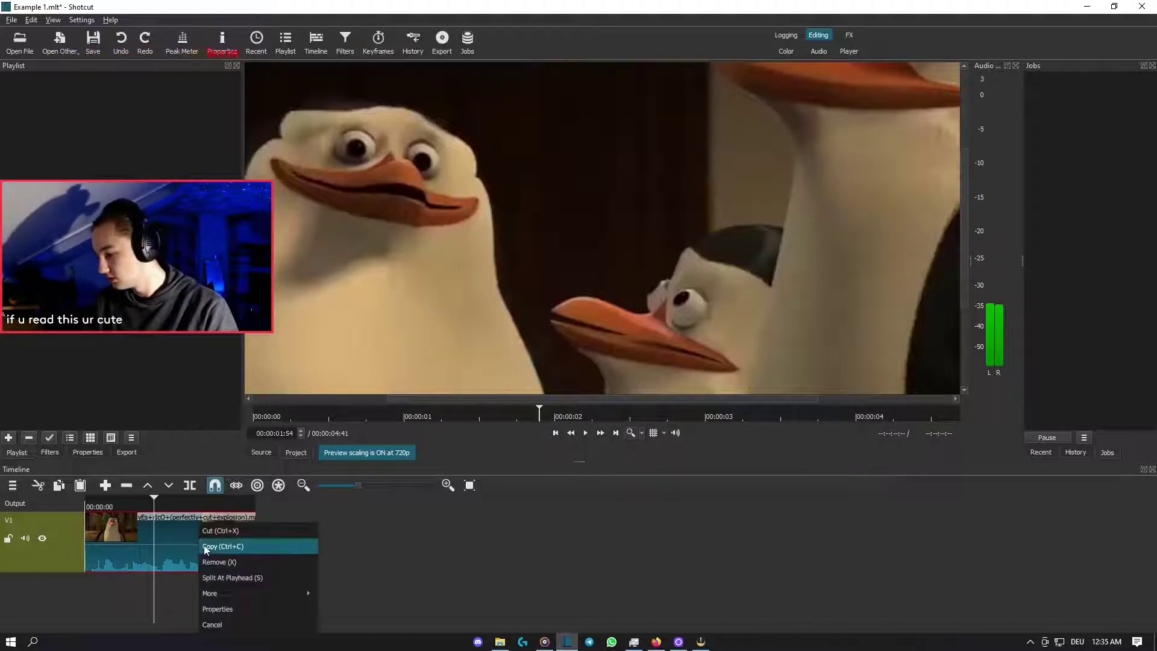
{"action": "mouse_move", "coordinate": [276, 593]}
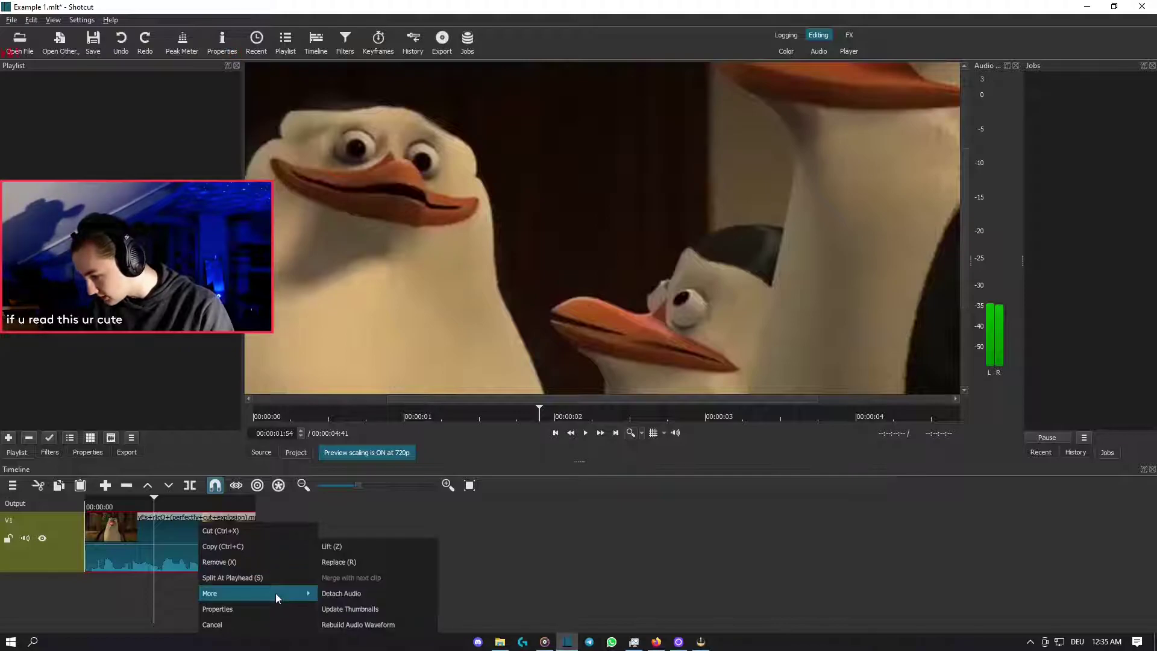
{"action": "left_click", "coordinate": [398, 522]}
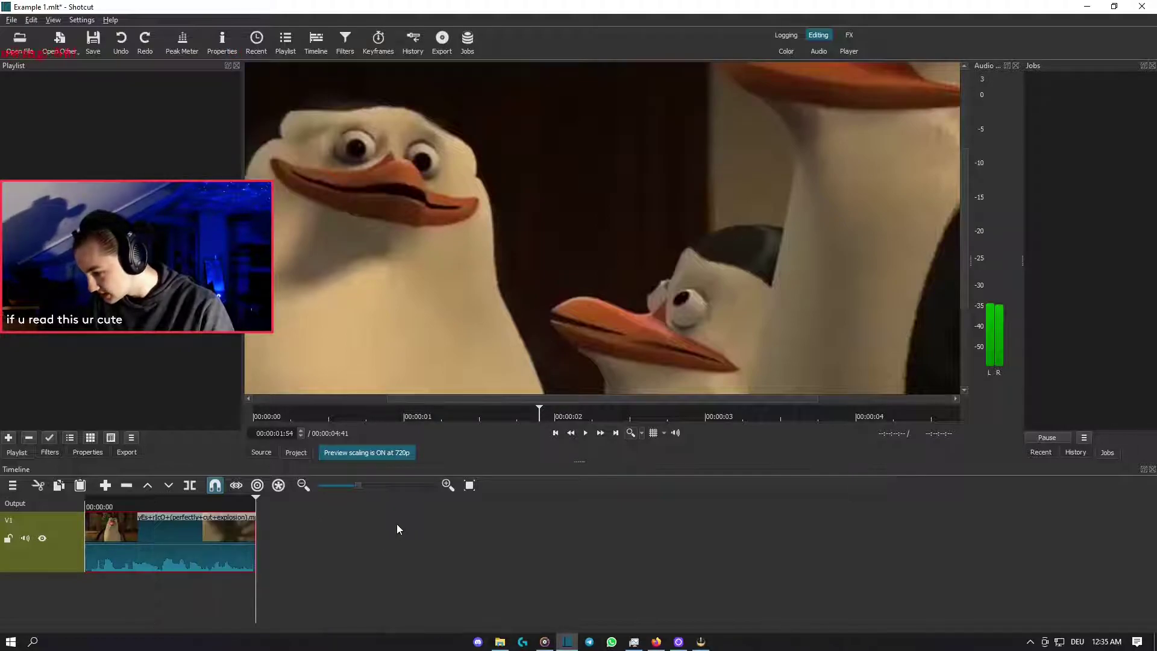
- Place the playhead at 00:00:01:54 and trim the end of the V1 clip to it
{"action": "left_click", "coordinate": [160, 591]}
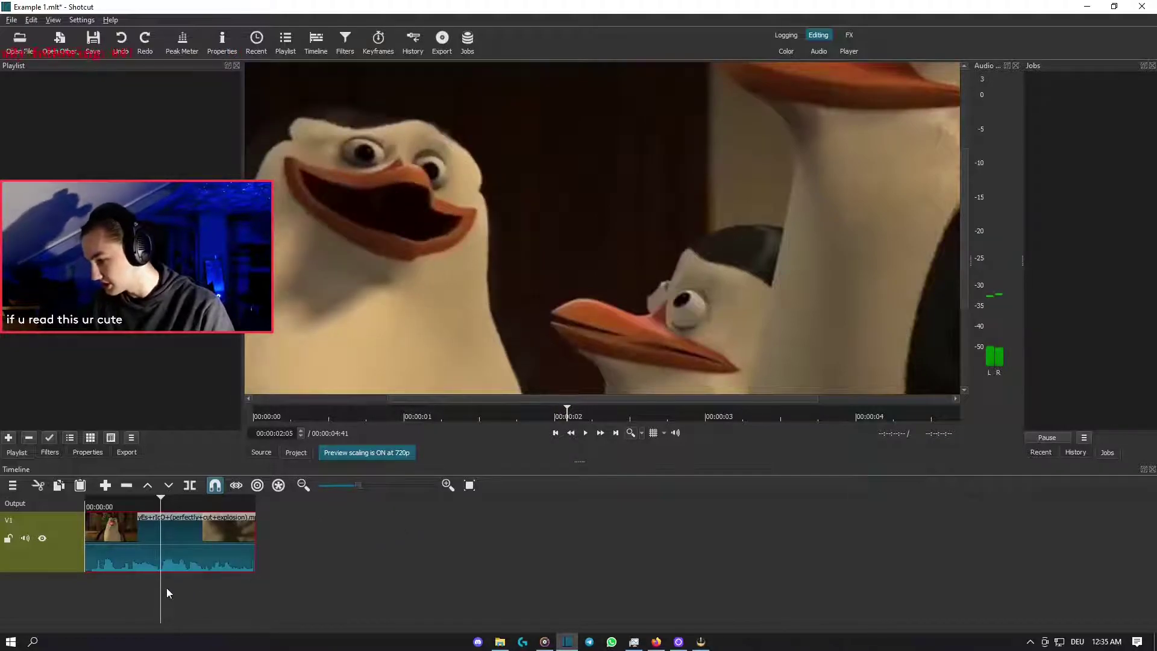
{"action": "key", "text": "Left"}
{"action": "key", "text": "Left"}
{"action": "key", "text": "Left"}
{"action": "key", "text": "Left"}
{"action": "key", "text": "Left"}
{"action": "key", "text": "Left"}
{"action": "key", "text": "Left"}
{"action": "key", "text": "Left"}
{"action": "key", "text": "Left"}
{"action": "key", "text": "Left"}
{"action": "key", "text": "Left"}
{"action": "key", "text": "Left"}
{"action": "key", "text": "Left"}
{"action": "key", "text": "Left"}
{"action": "key", "text": "Right"}
{"action": "key", "text": "Right"}
{"action": "key", "text": "Right"}
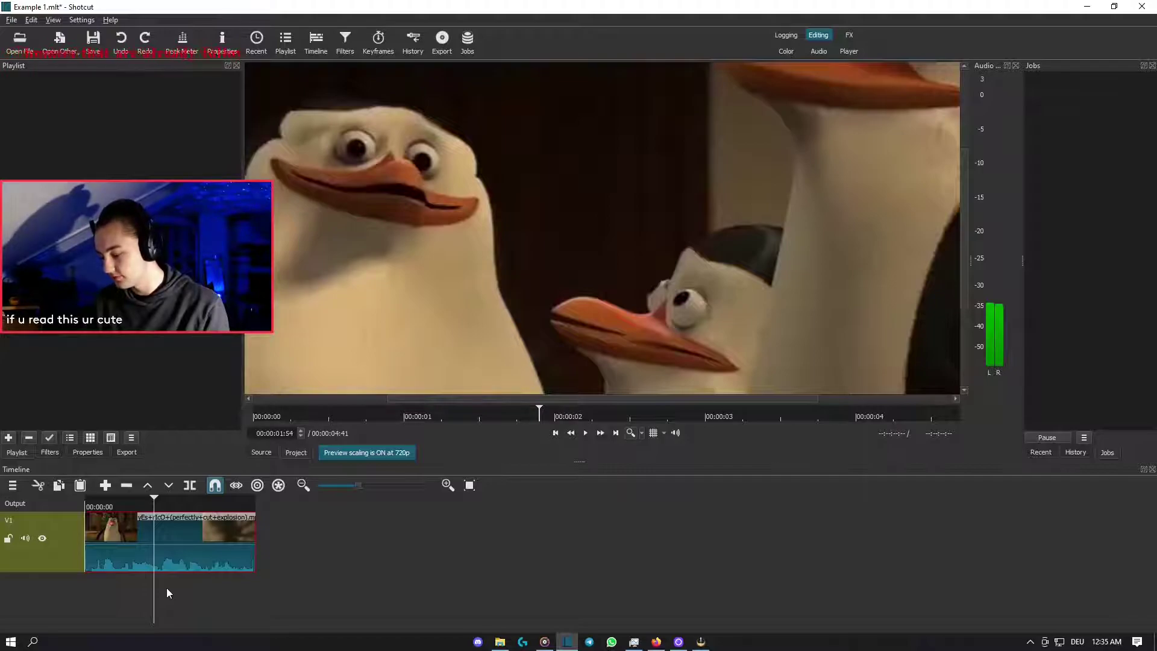
{"action": "key", "text": "o"}
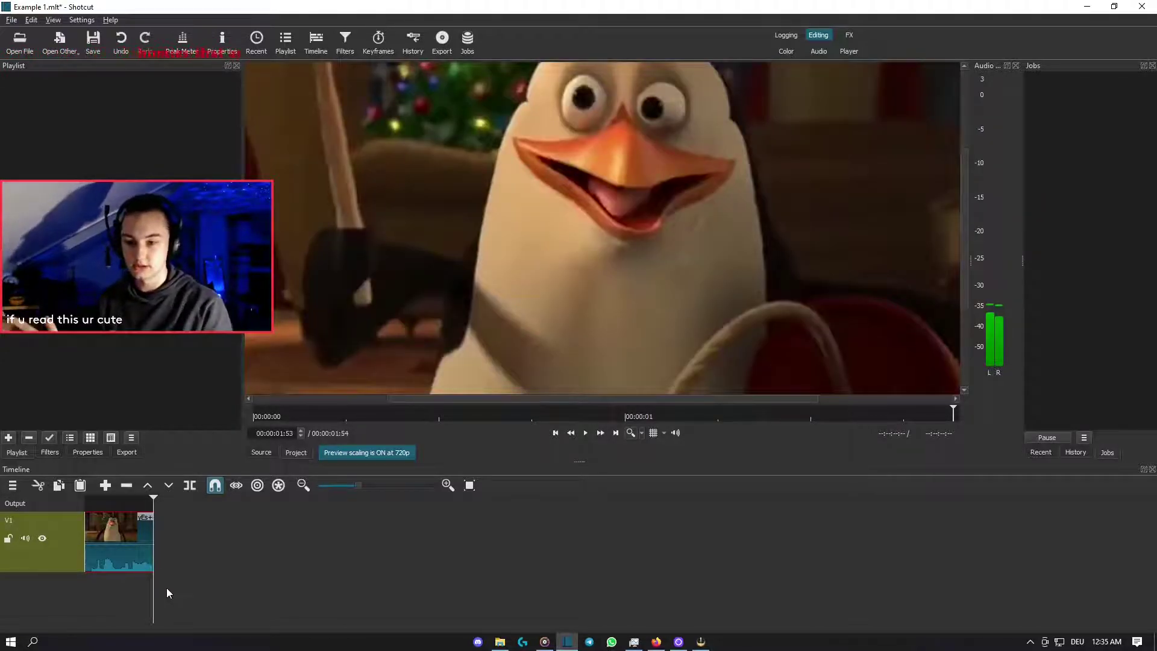
- Play the shortened V1 clip from its beginning, return to the start, and undo the end trim
{"action": "key", "text": "Home"}
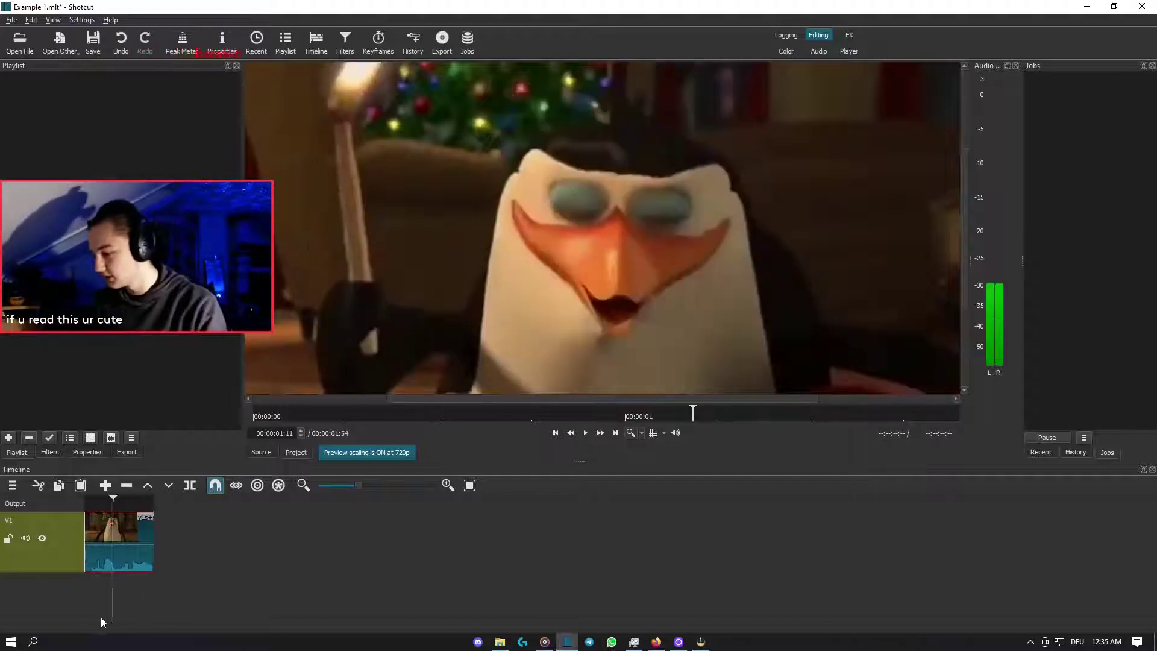
{"action": "key", "text": "Right"}
{"action": "key", "text": "Right"}
{"action": "key", "text": "Right"}
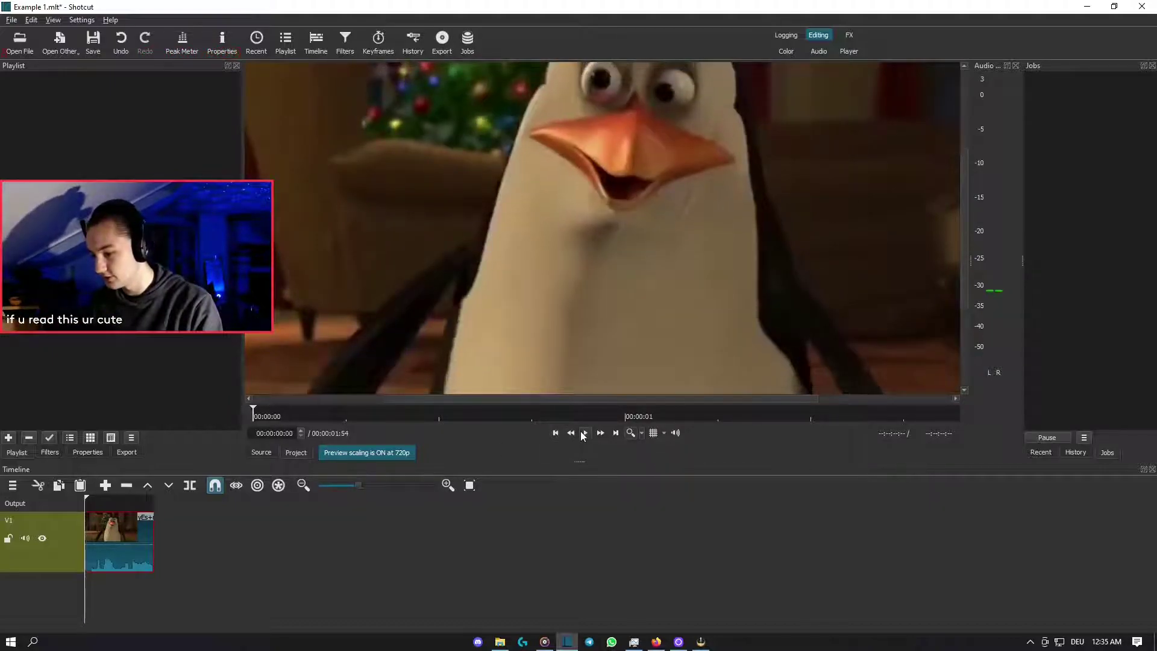
{"action": "left_click", "coordinate": [585, 433]}
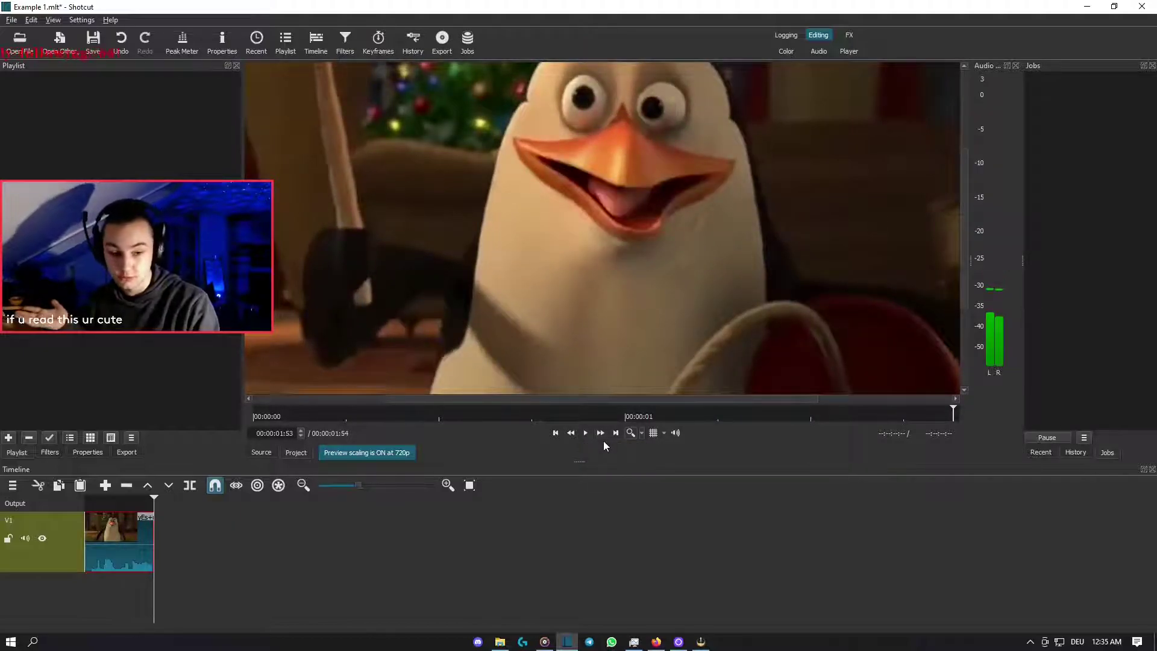
{"action": "key", "text": "Home"}
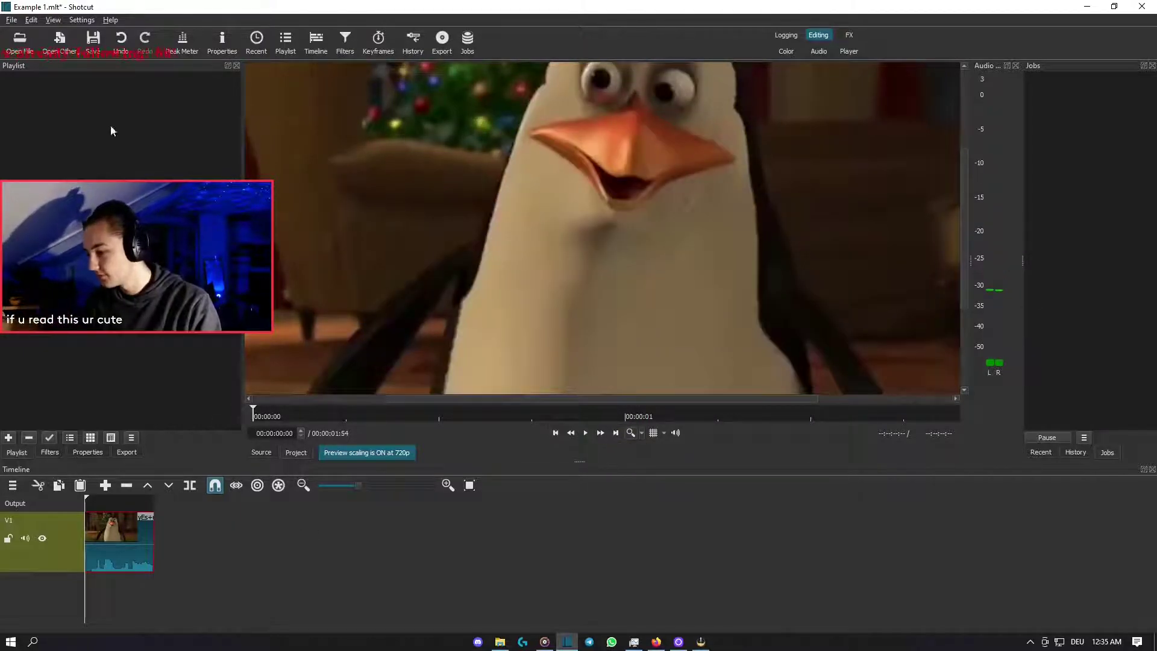
{"action": "key", "text": "ctrl+z"}
- Step the playhead to 00:00:01:54 and trim the start of the V1 clip to it
{"action": "left_click", "coordinate": [132, 591]}
{"action": "key", "text": "Right"}
{"action": "key", "text": "Right"}
{"action": "key", "text": "Right"}
{"action": "key", "text": "Right"}
{"action": "key", "text": "Right"}
{"action": "key", "text": "Right"}
{"action": "key", "text": "Right"}
{"action": "key", "text": "Right"}
{"action": "key", "text": "Right"}
{"action": "key", "text": "Right"}
{"action": "key", "text": "Right"}
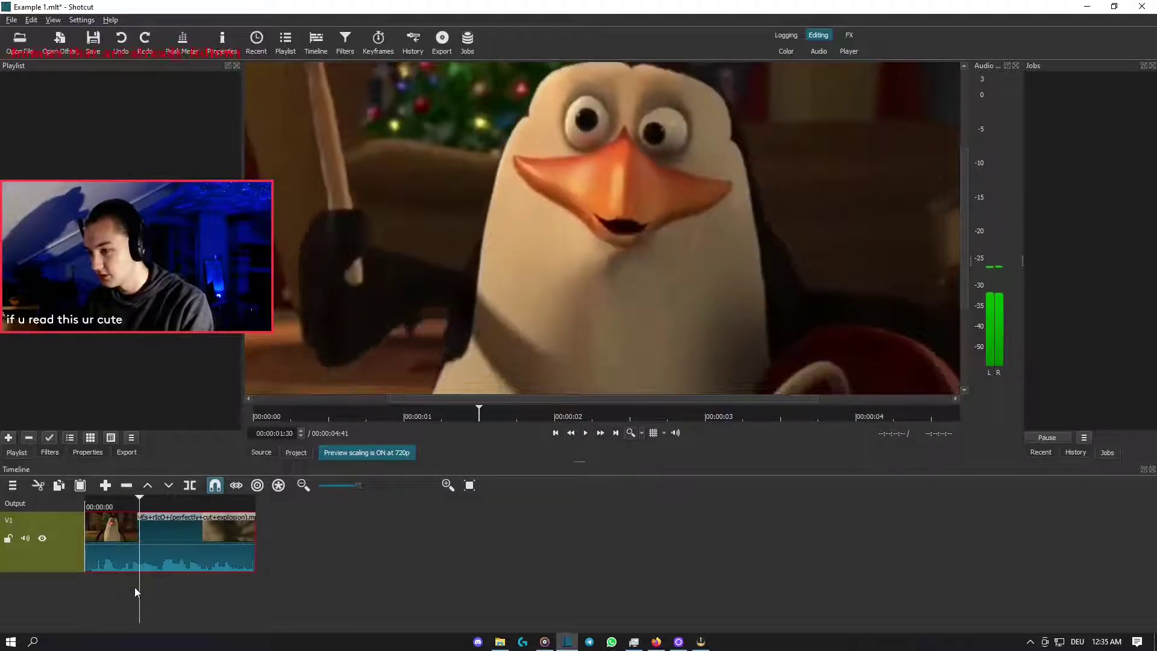
{"action": "key", "text": "Right"}
{"action": "key", "text": "Right"}
{"action": "key", "text": "Right"}
{"action": "key", "text": "Right"}
{"action": "key", "text": "Right"}
{"action": "key", "text": "Right"}
{"action": "key", "text": "Right"}
{"action": "key", "text": "Right"}
{"action": "key", "text": "Right"}
{"action": "key", "text": "Right"}
{"action": "key", "text": "Right"}
{"action": "key", "text": "Right"}
{"action": "key", "text": "Right"}
{"action": "key", "text": "Right"}
{"action": "key", "text": "Right"}
{"action": "key", "text": "Right"}
{"action": "key", "text": "Right"}
{"action": "key", "text": "Right"}
{"action": "key", "text": "Right"}
{"action": "key", "text": "Right"}
{"action": "key", "text": "Right"}
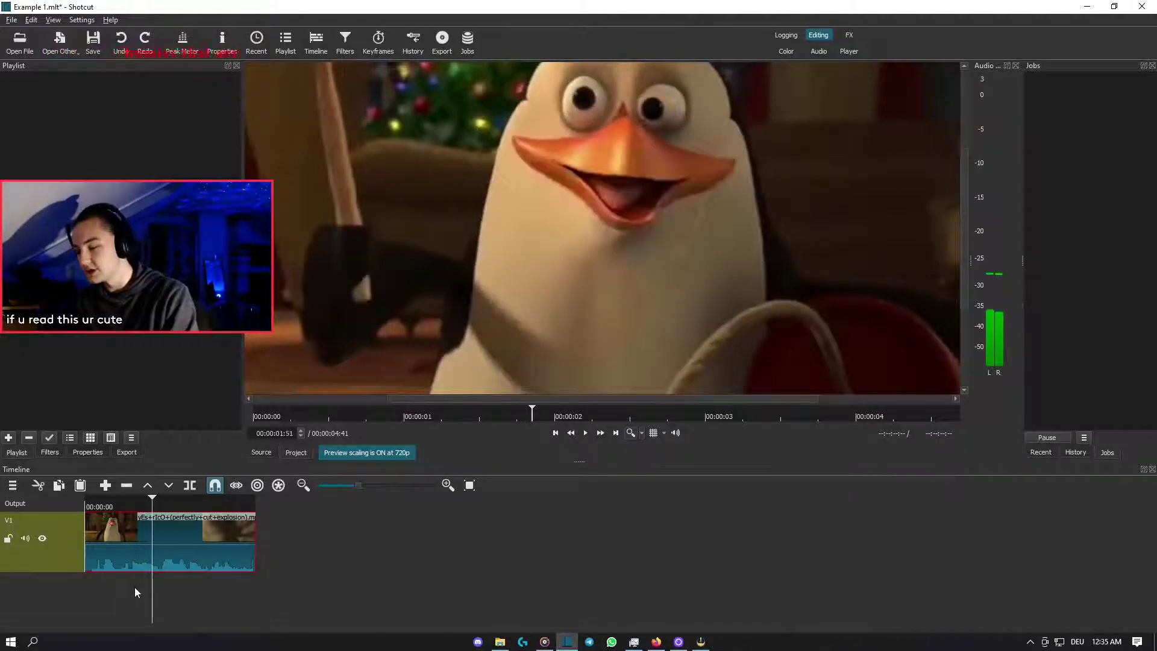
{"action": "key", "text": "Right"}
{"action": "key", "text": "Right"}
{"action": "key", "text": "Right"}
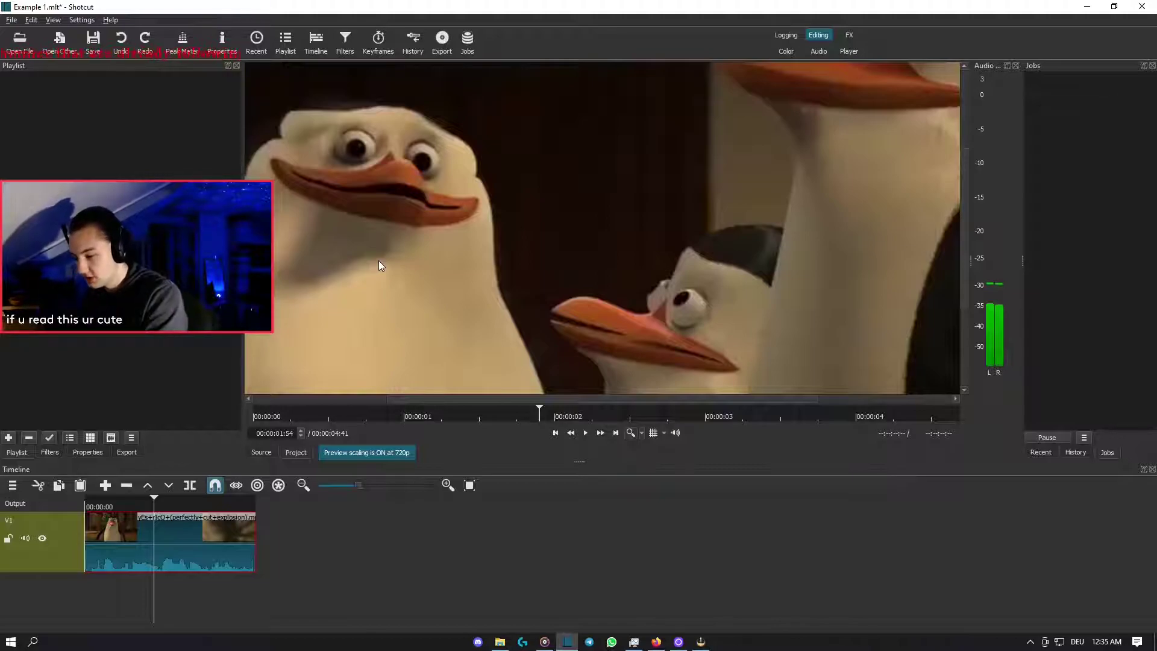
{"action": "key", "text": "i"}
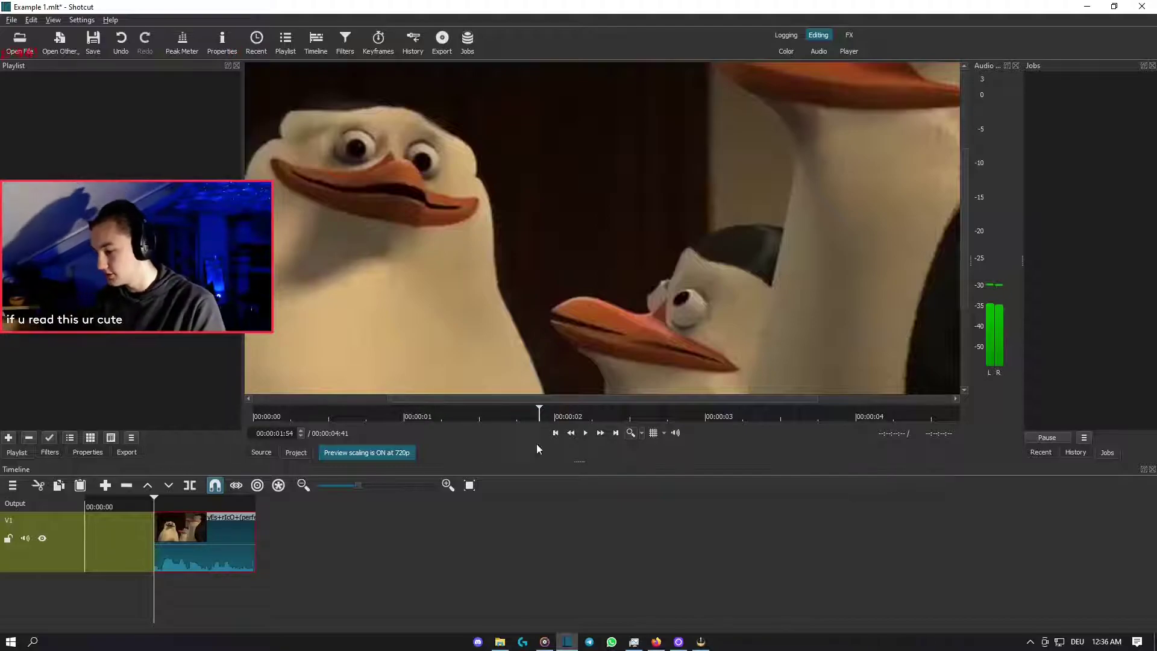
- Play the remaining part of the V1 clip to its end and undo the start trim
{"action": "left_click", "coordinate": [588, 432]}
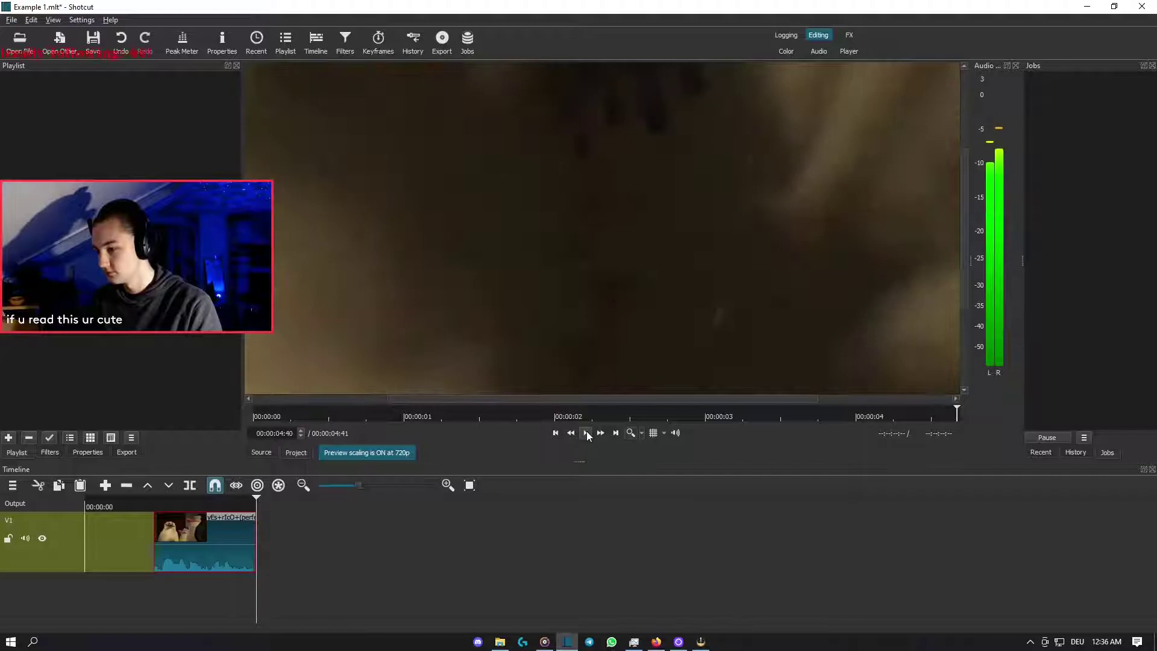
{"action": "left_click", "coordinate": [218, 602]}
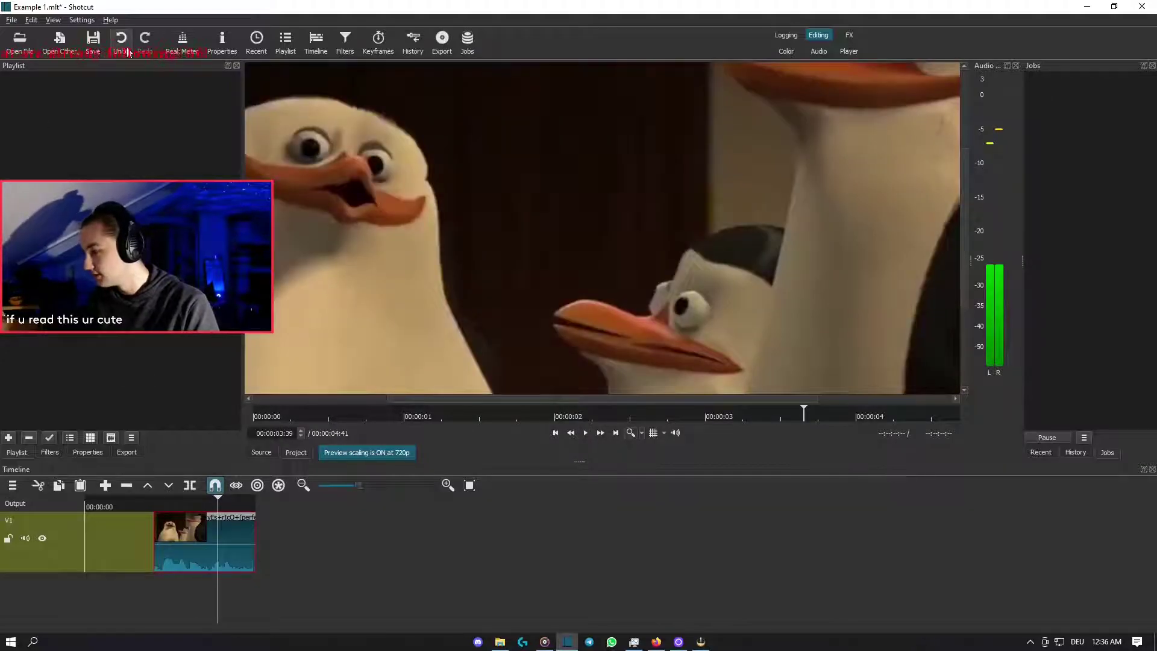
{"action": "left_click", "coordinate": [120, 41]}
- Select the V1 clip and split it at 00:00:00:54 and at 00:00:02:10
{"action": "left_click", "coordinate": [173, 596]}
{"action": "left_click", "coordinate": [163, 543]}
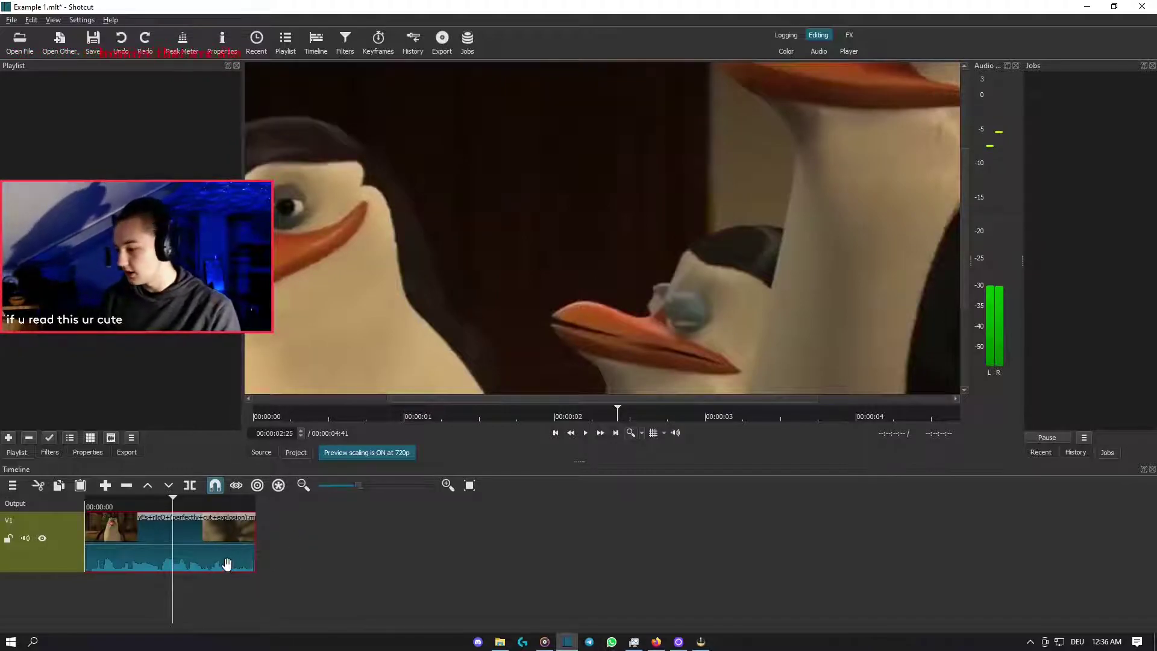
{"action": "left_click", "coordinate": [117, 600]}
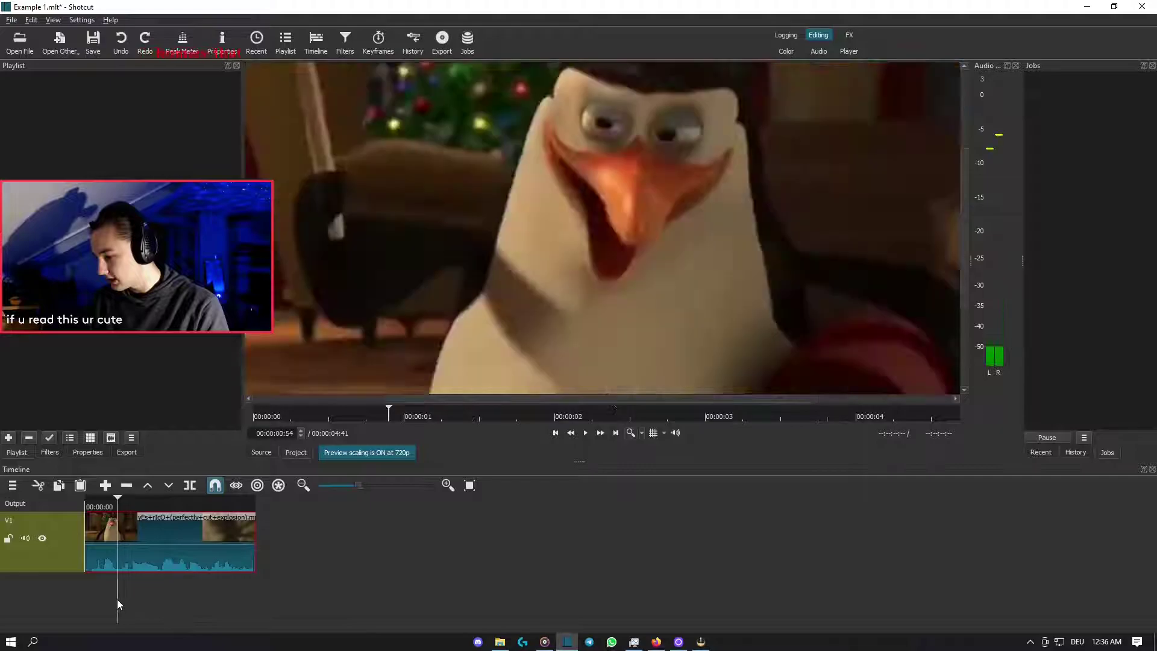
{"action": "key", "text": "s"}
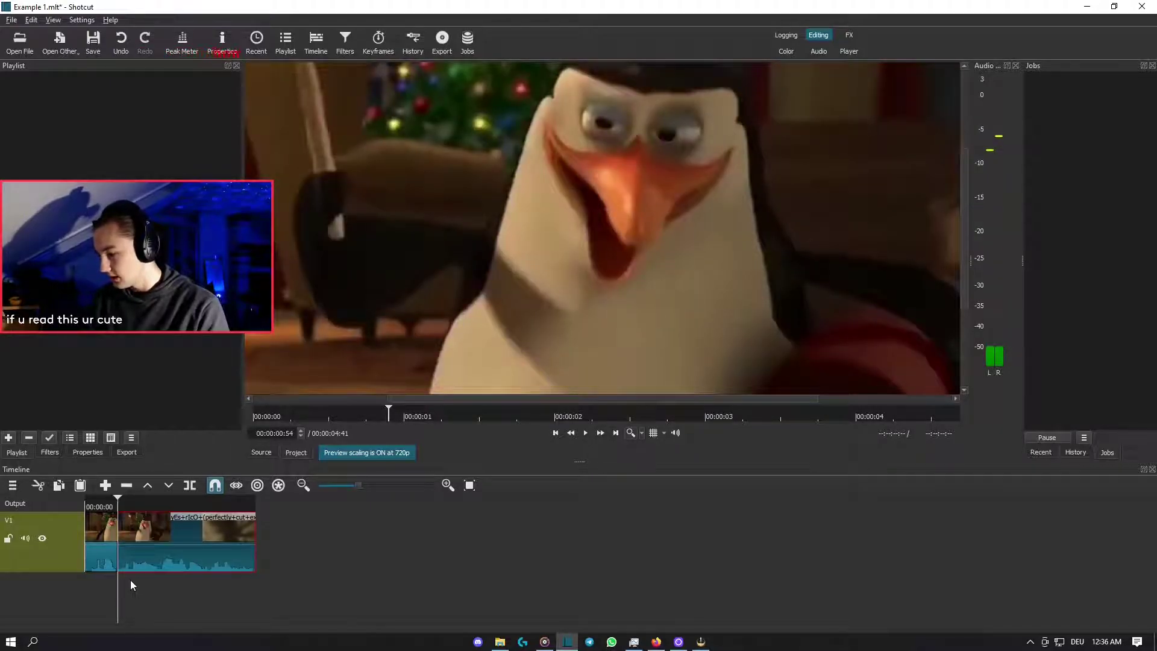
{"action": "key", "text": "space"}
{"action": "key", "text": "space"}
{"action": "key", "text": "s"}
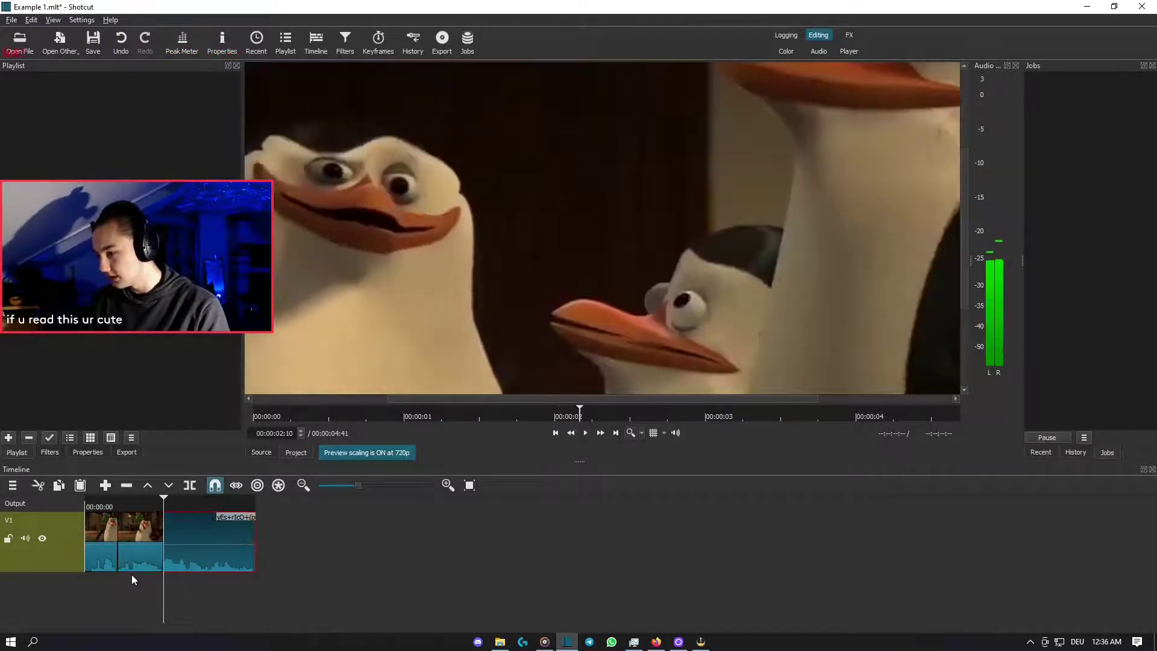
- Select the middle piece of the split V1 clip and remove it so the last piece closes the gap
{"action": "left_click", "coordinate": [137, 580]}
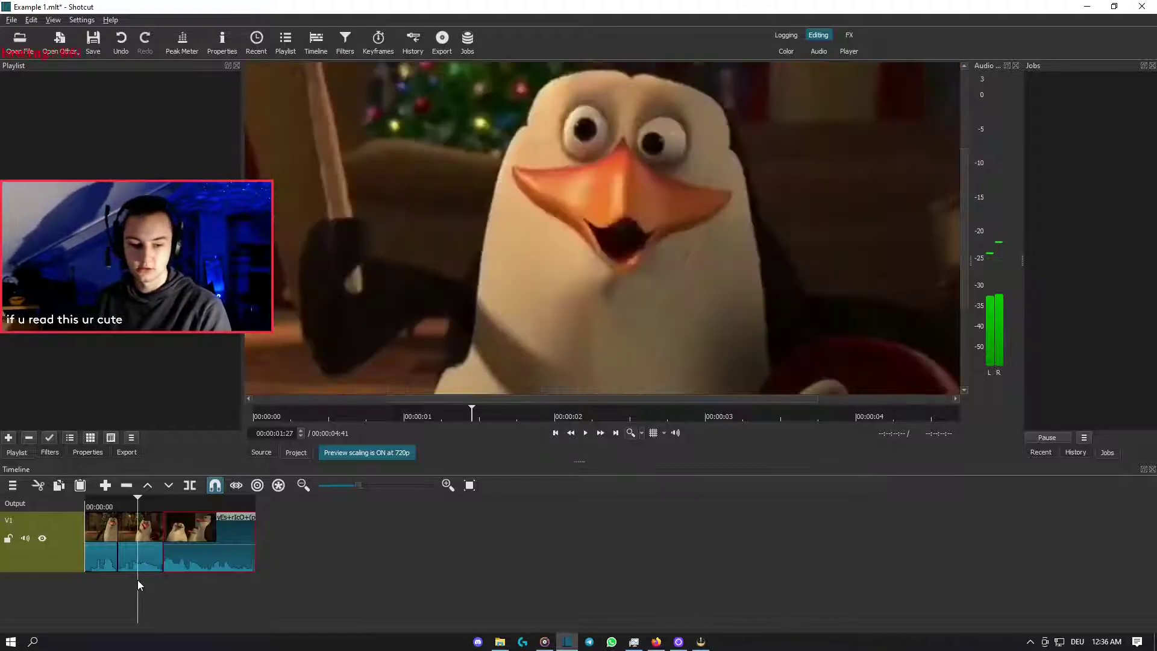
{"action": "left_click", "coordinate": [147, 550]}
{"action": "left_click", "coordinate": [103, 576]}
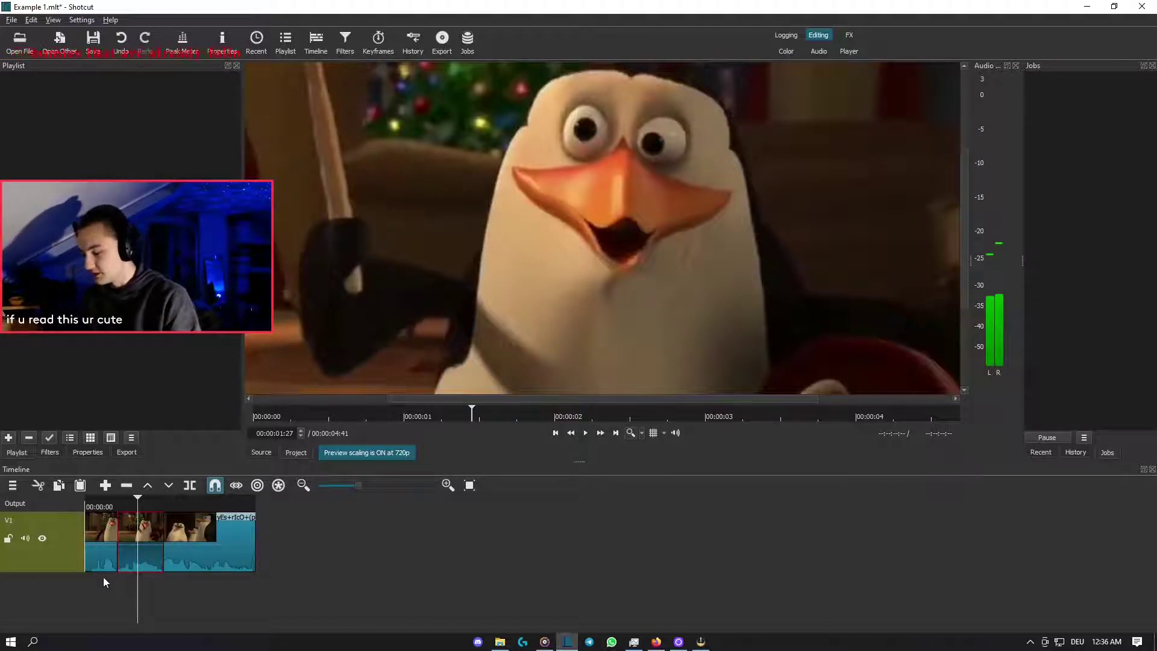
{"action": "left_click", "coordinate": [190, 576]}
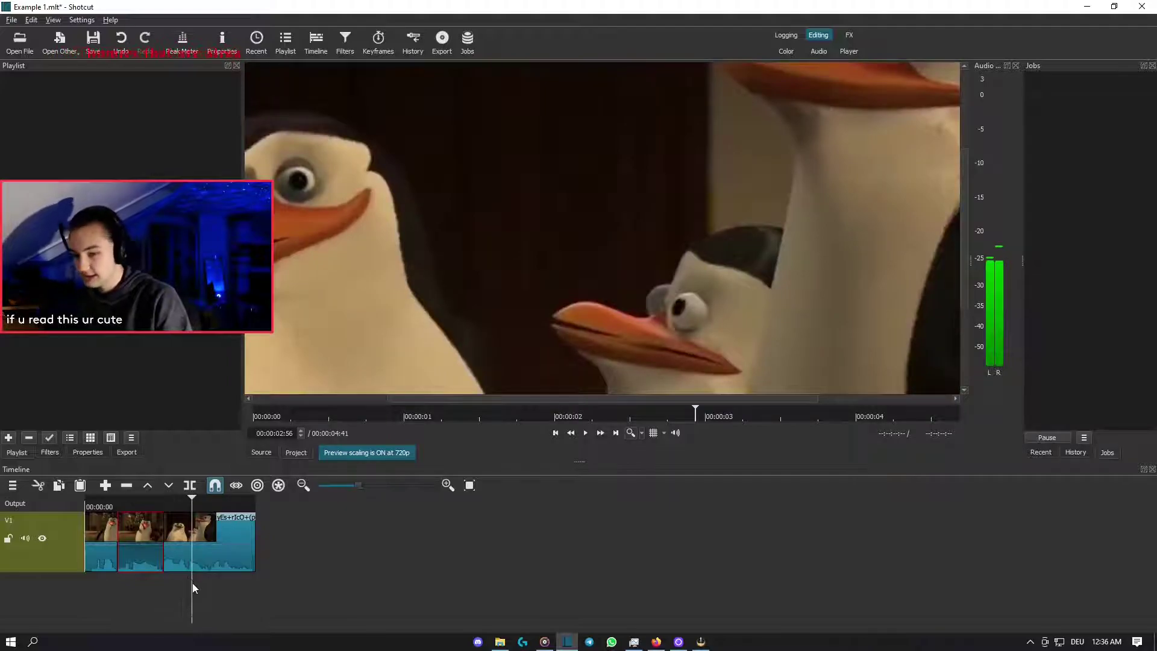
{"action": "left_click", "coordinate": [135, 588]}
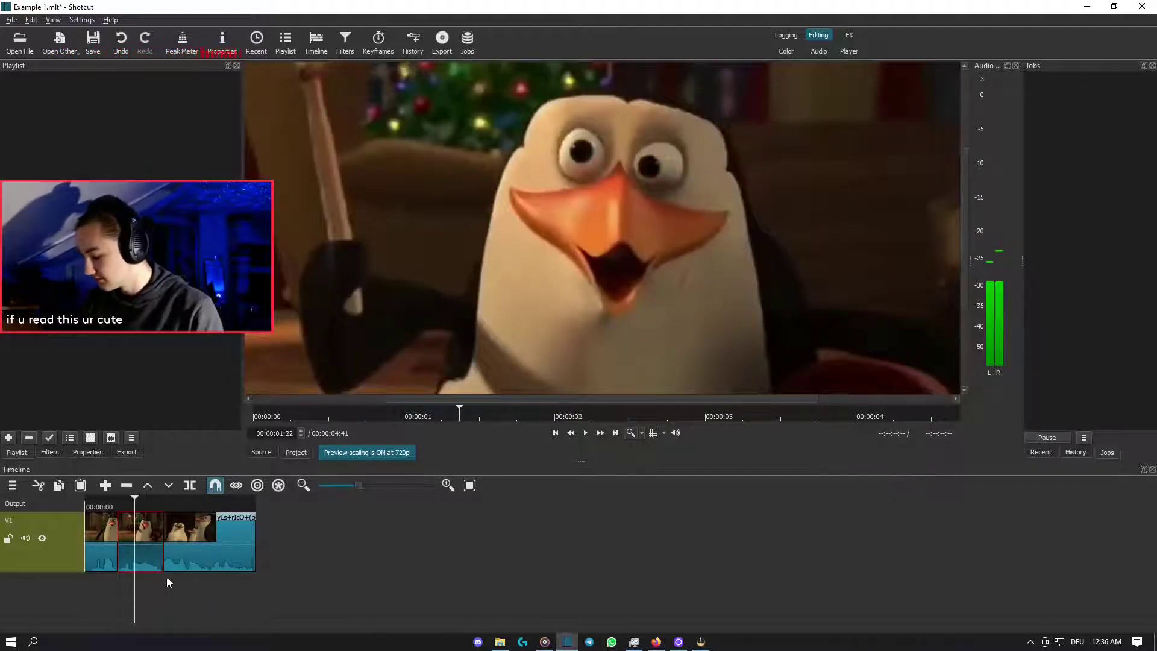
{"action": "right_click", "coordinate": [145, 549]}
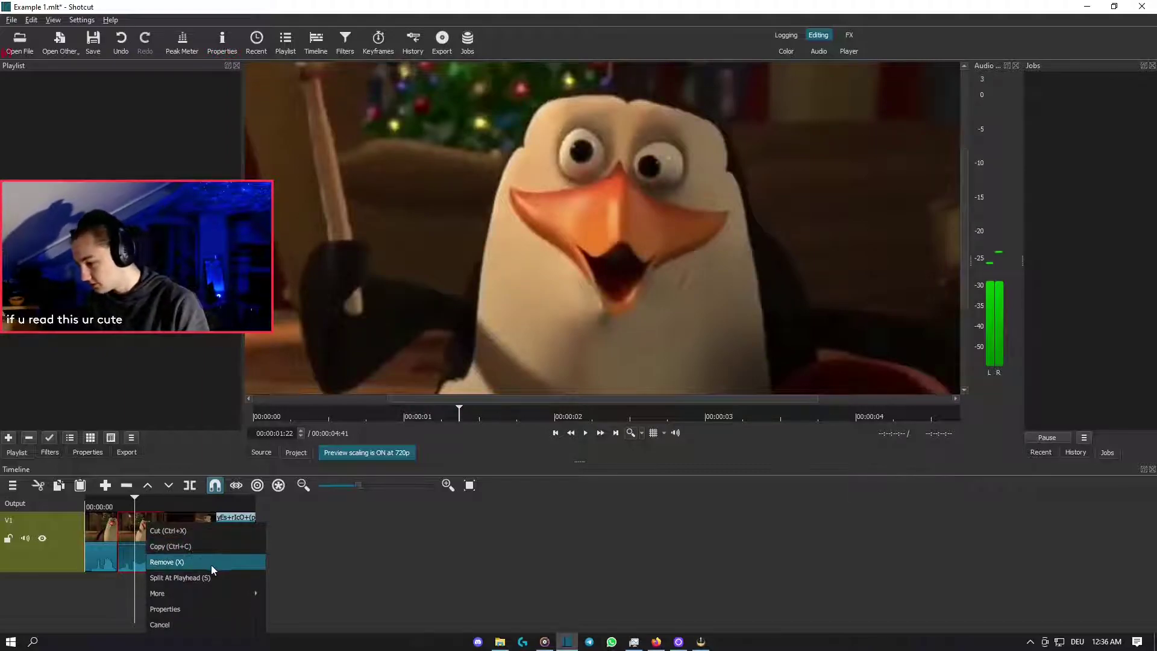
{"action": "left_click", "coordinate": [225, 537]}
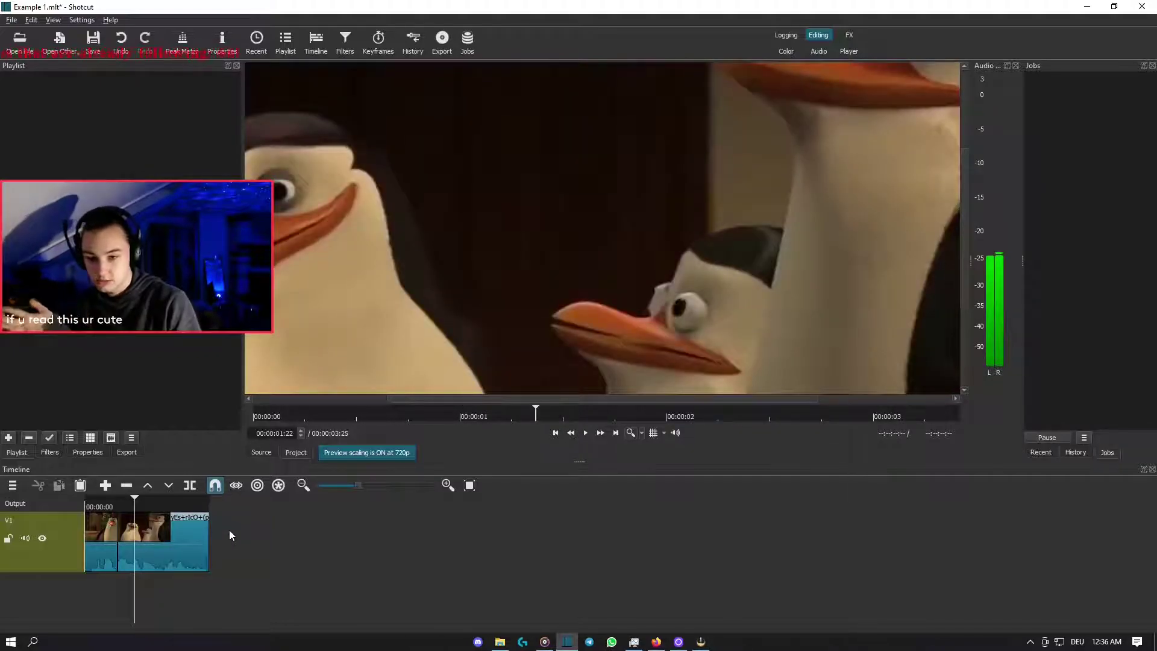
- Undo the removal of the middle V1 piece, redo it, and undo it again
{"action": "left_click", "coordinate": [121, 40]}
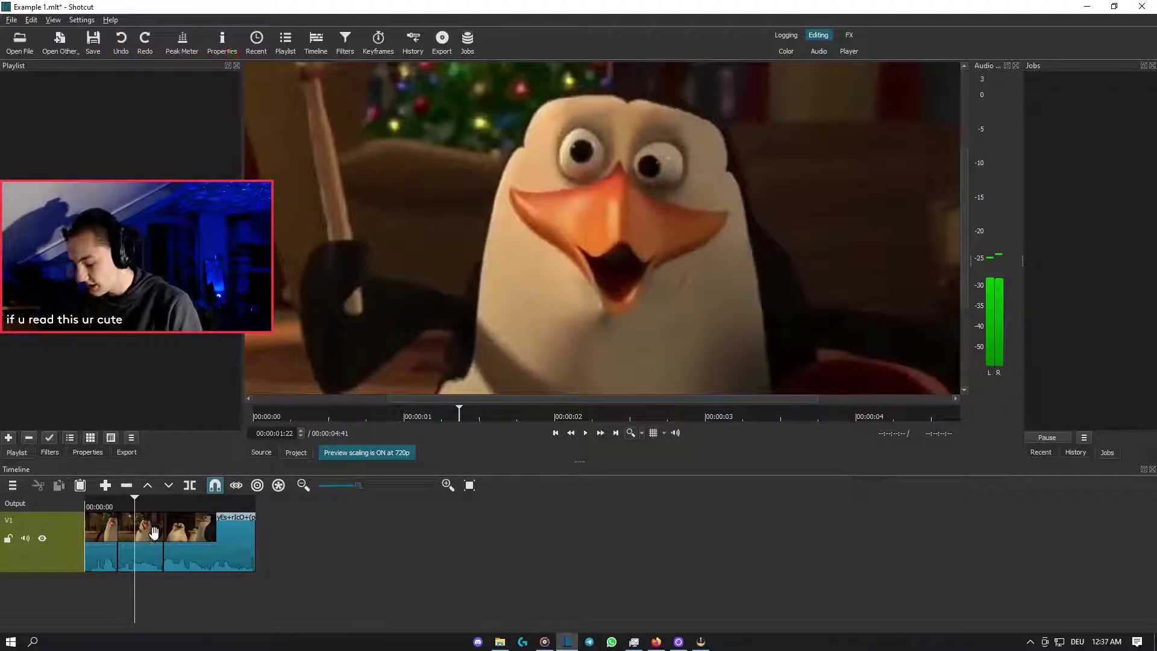
{"action": "key", "text": "ctrl+y"}
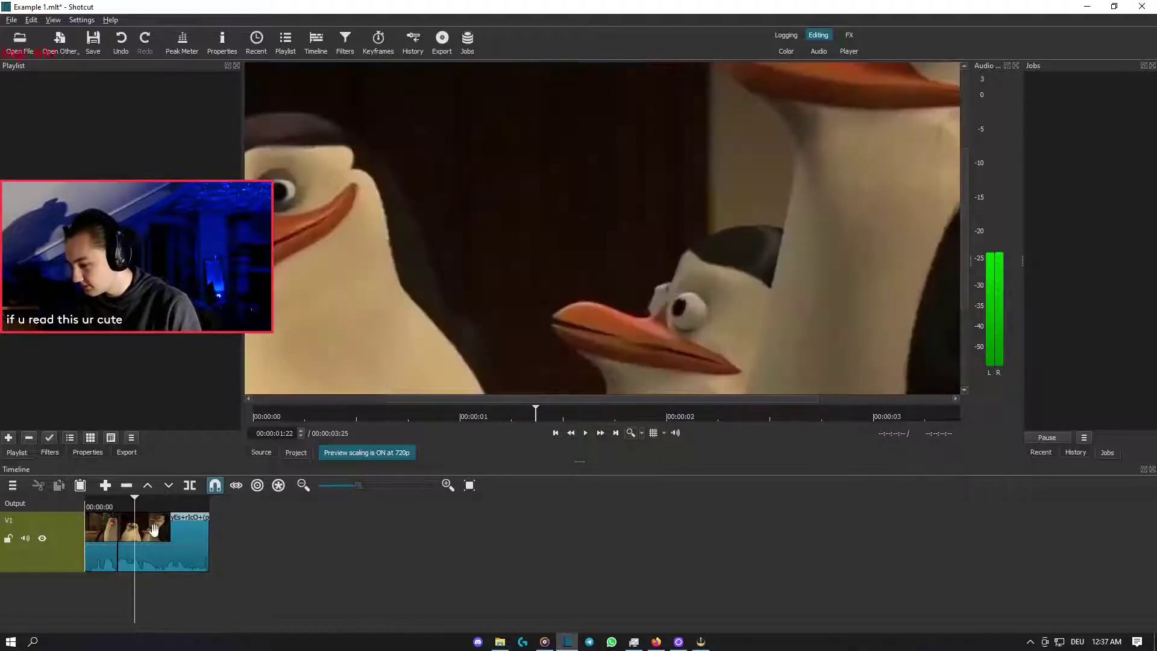
{"action": "left_click", "coordinate": [123, 43]}
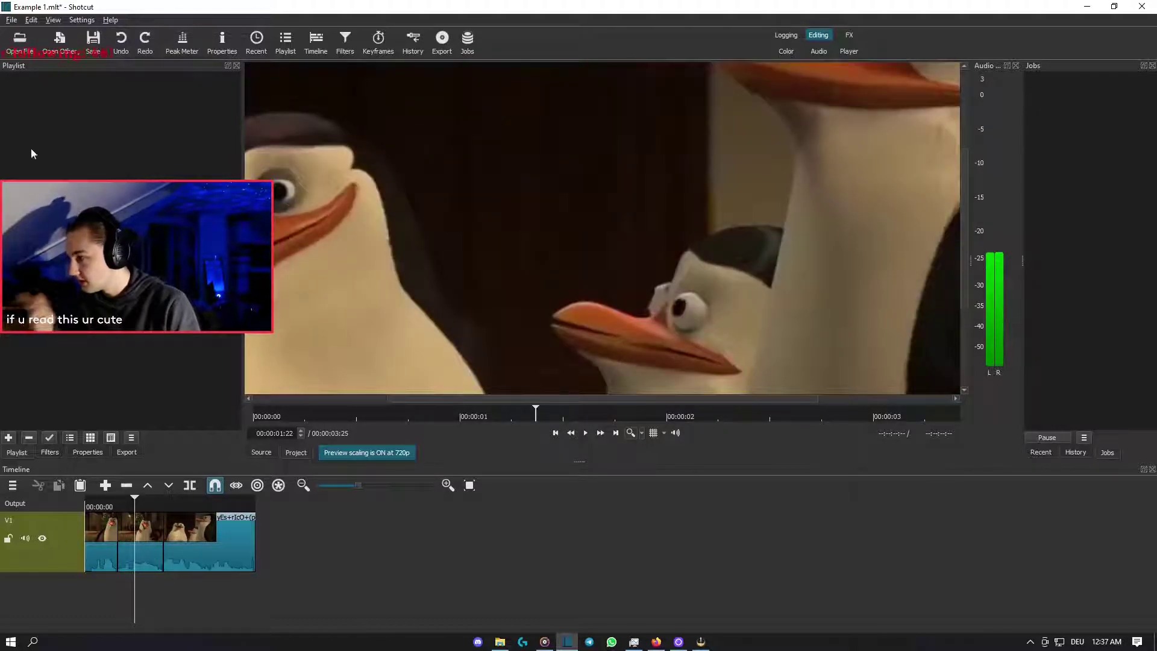
- Add a second video track above V1 in the timeline
{"action": "left_click", "coordinate": [10, 487]}
{"action": "mouse_move", "coordinate": [96, 498]}
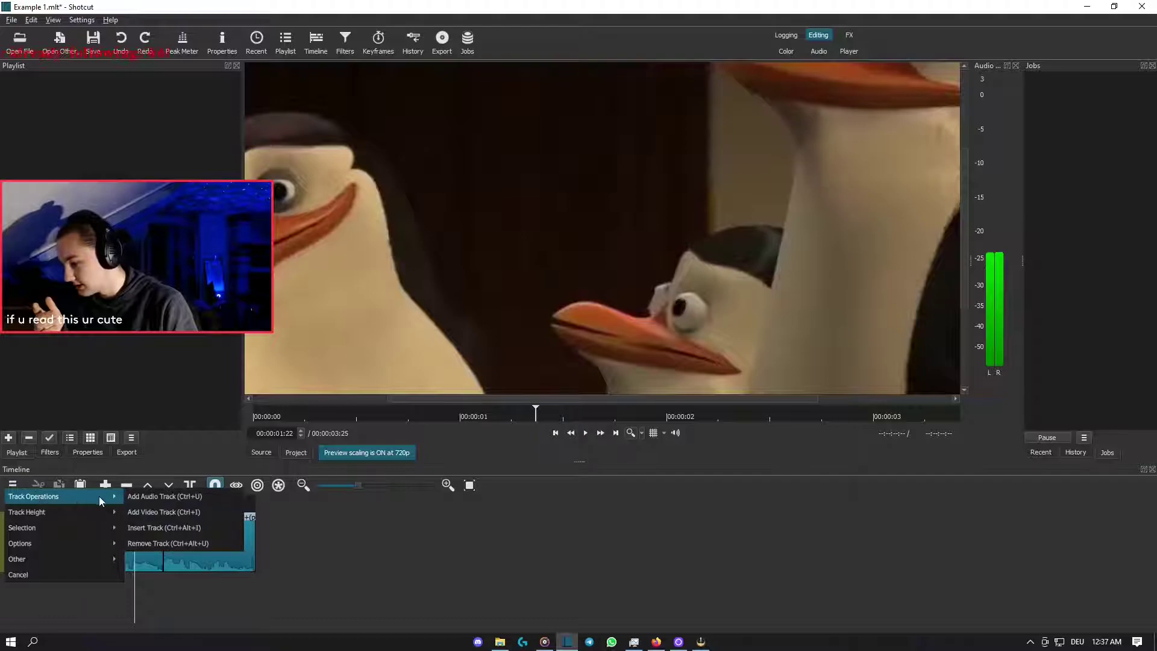
{"action": "left_click", "coordinate": [193, 513]}
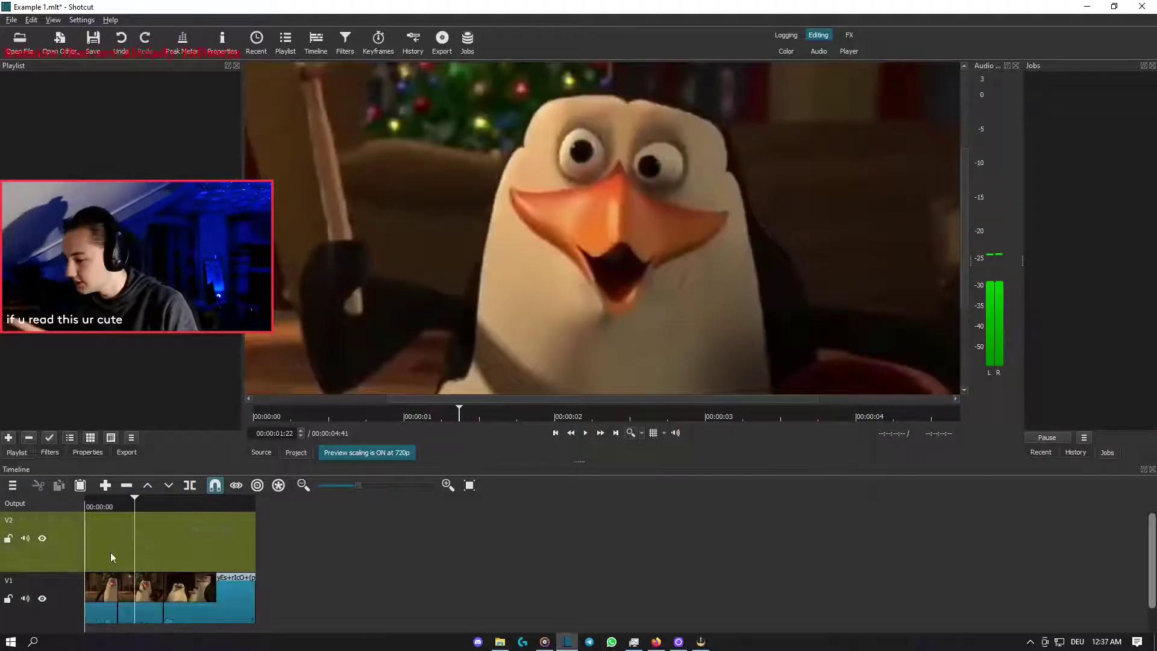
- Enlarge the timeline area and move the middle V1 clip onto V2, directly above the gap it leaves
{"action": "left_click_drag", "start_coordinate": [579, 464], "coordinate": [579, 396]}
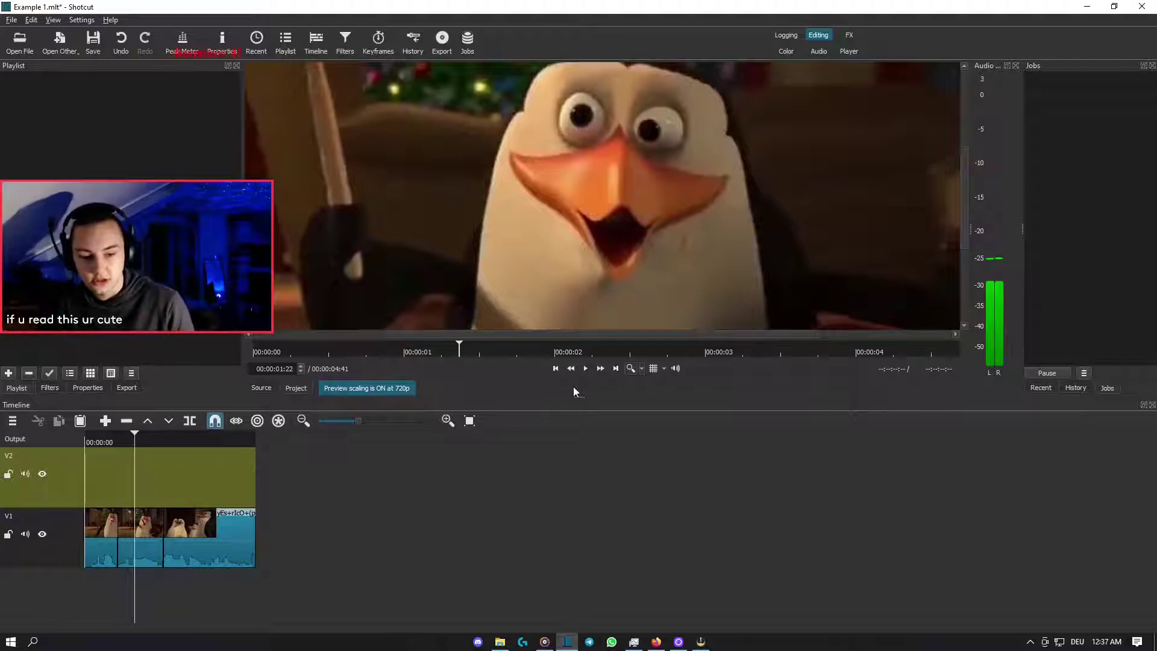
{"action": "left_click_drag", "start_coordinate": [146, 540], "coordinate": [193, 476]}
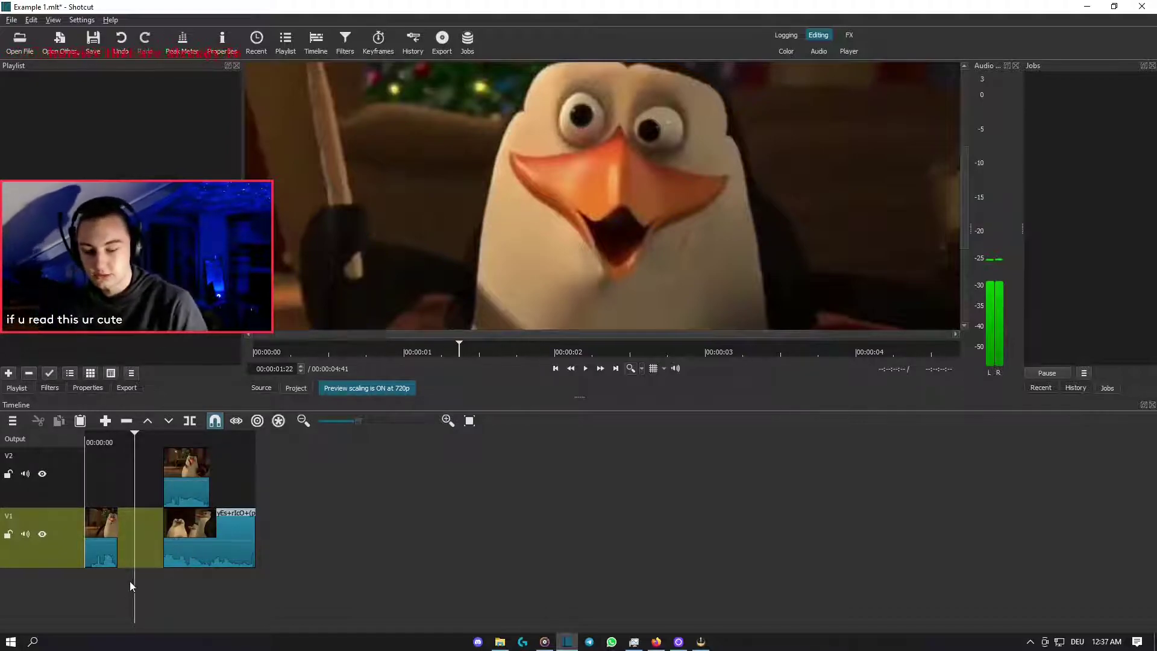
{"action": "mouse_move", "coordinate": [185, 497]}
{"action": "left_mouse_down"}
{"action": "mouse_move", "coordinate": [236, 471]}
{"action": "mouse_move", "coordinate": [165, 469]}
{"action": "mouse_move", "coordinate": [240, 470]}
{"action": "mouse_move", "coordinate": [183, 476]}
{"action": "left_mouse_up"}
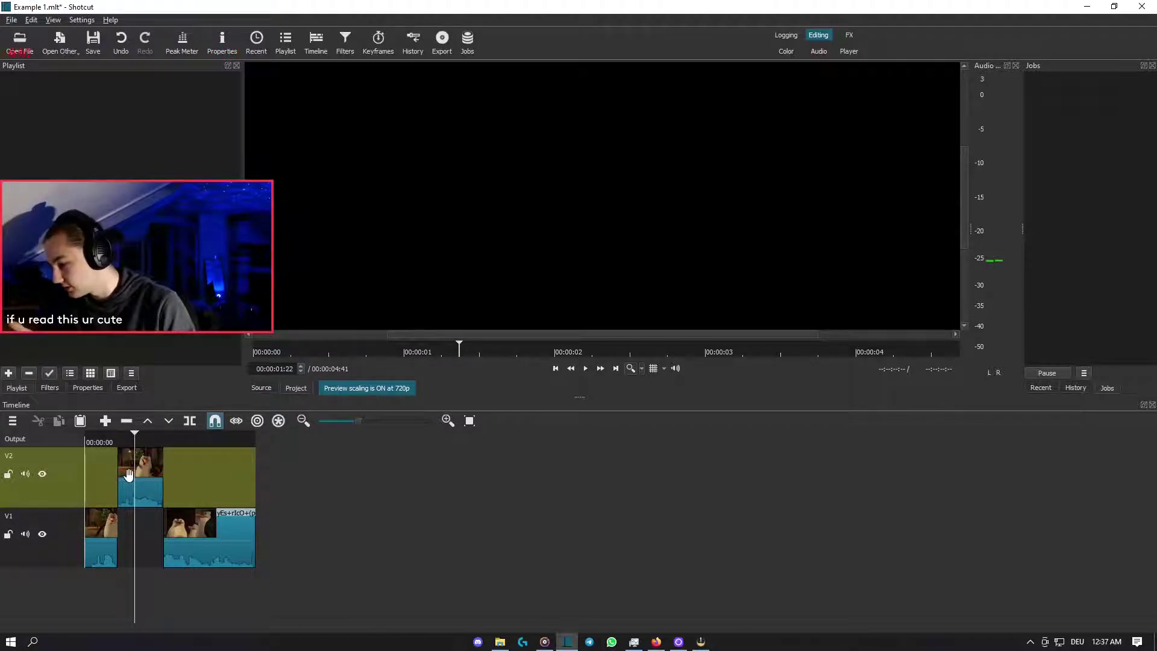
- Detach the V2 clip's audio onto a separate audio track and delete the video clip from V2
{"action": "right_click", "coordinate": [142, 482]}
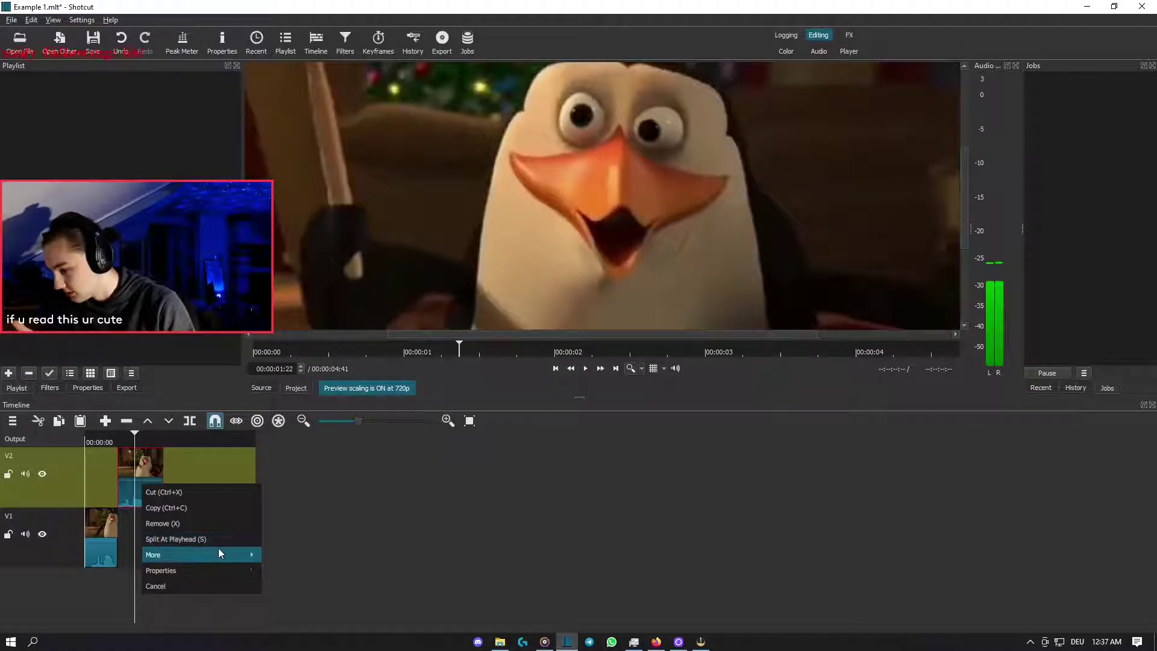
{"action": "mouse_move", "coordinate": [219, 553]}
{"action": "left_click", "coordinate": [313, 596]}
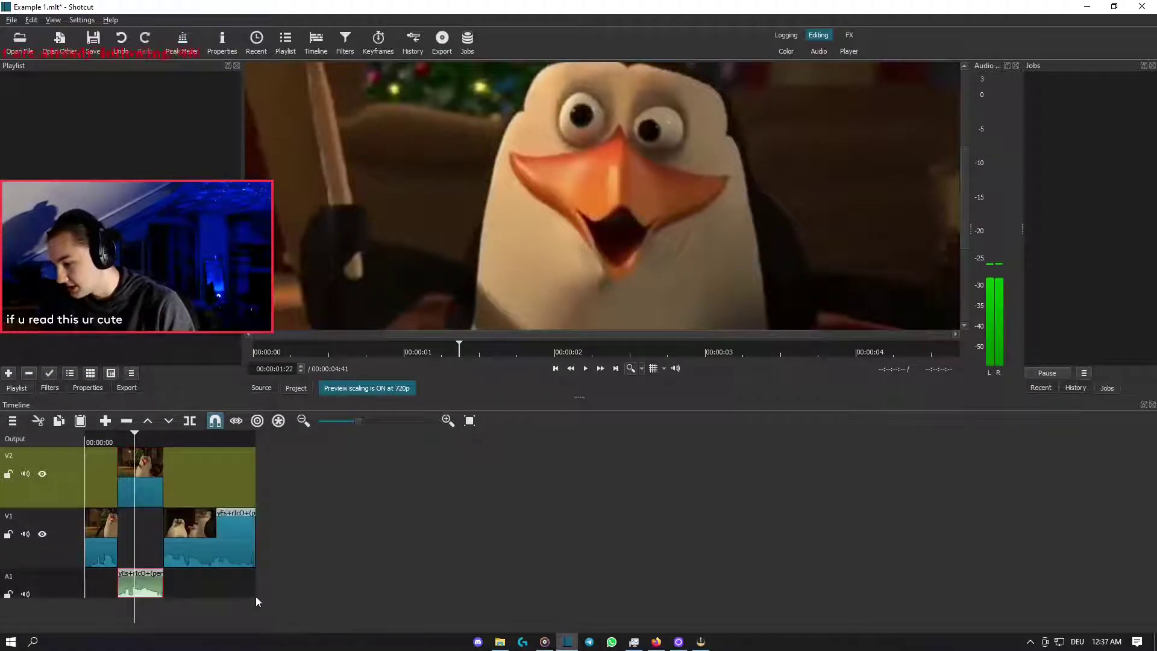
{"action": "left_click", "coordinate": [148, 485]}
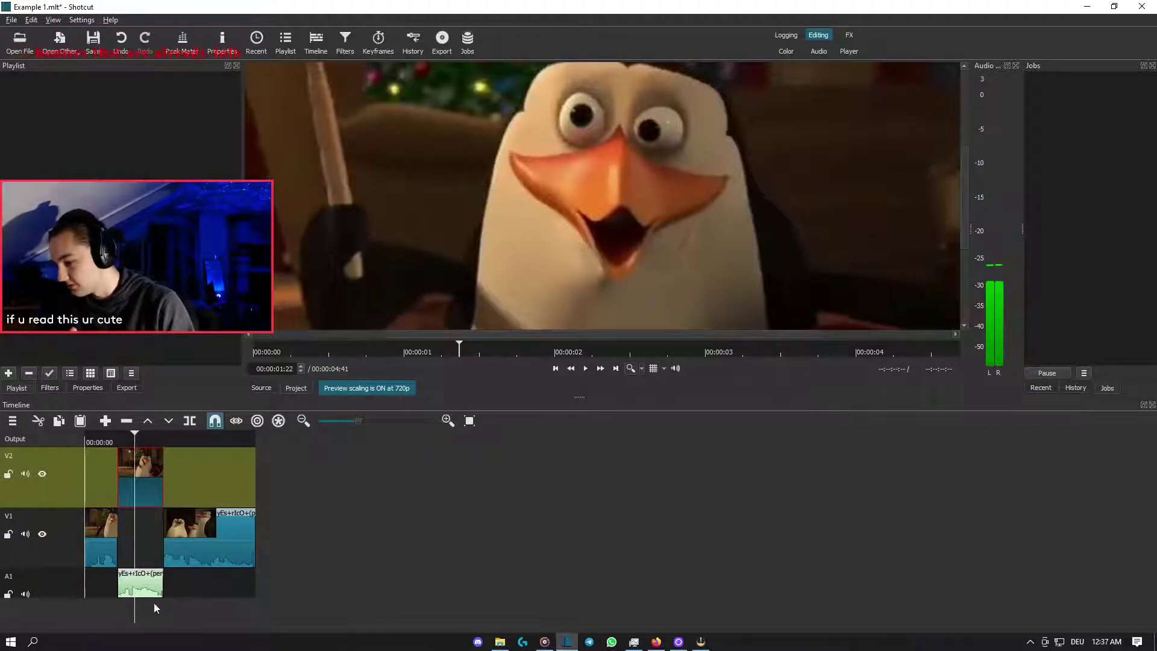
{"action": "left_click_drag", "start_coordinate": [125, 604], "coordinate": [114, 591]}
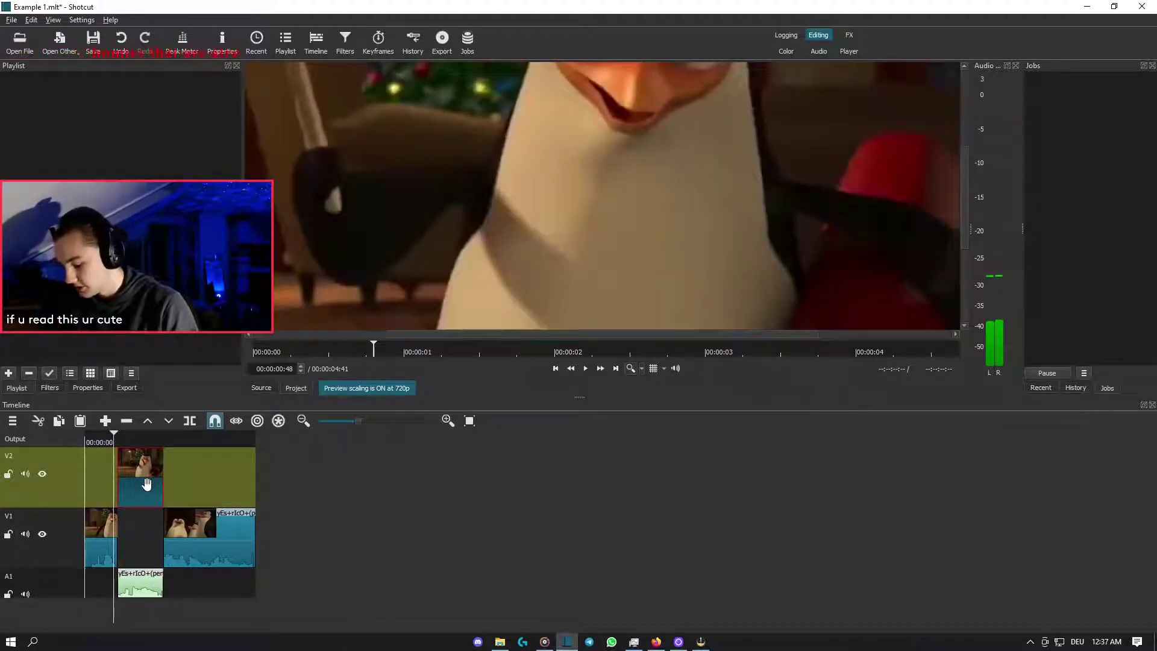
{"action": "key", "text": "Delete"}
- Play the timeline from near its start and reduce the player's preview zoom to 25%, finishing on the fit setting
{"action": "left_click", "coordinate": [92, 608]}
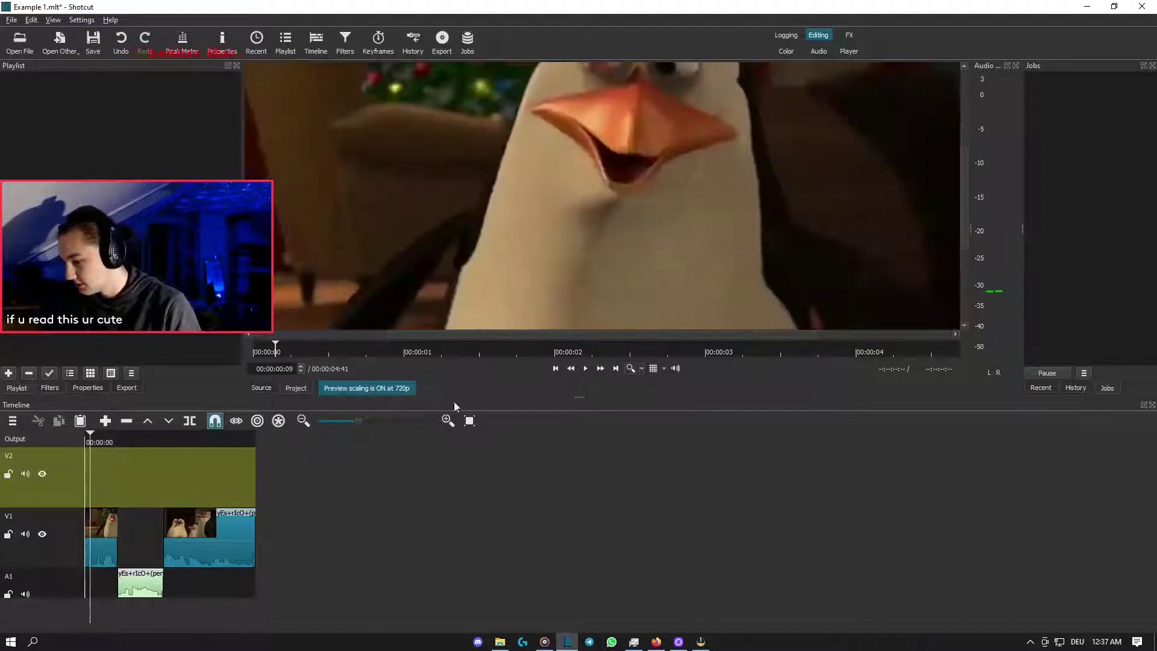
{"action": "key", "text": "space"}
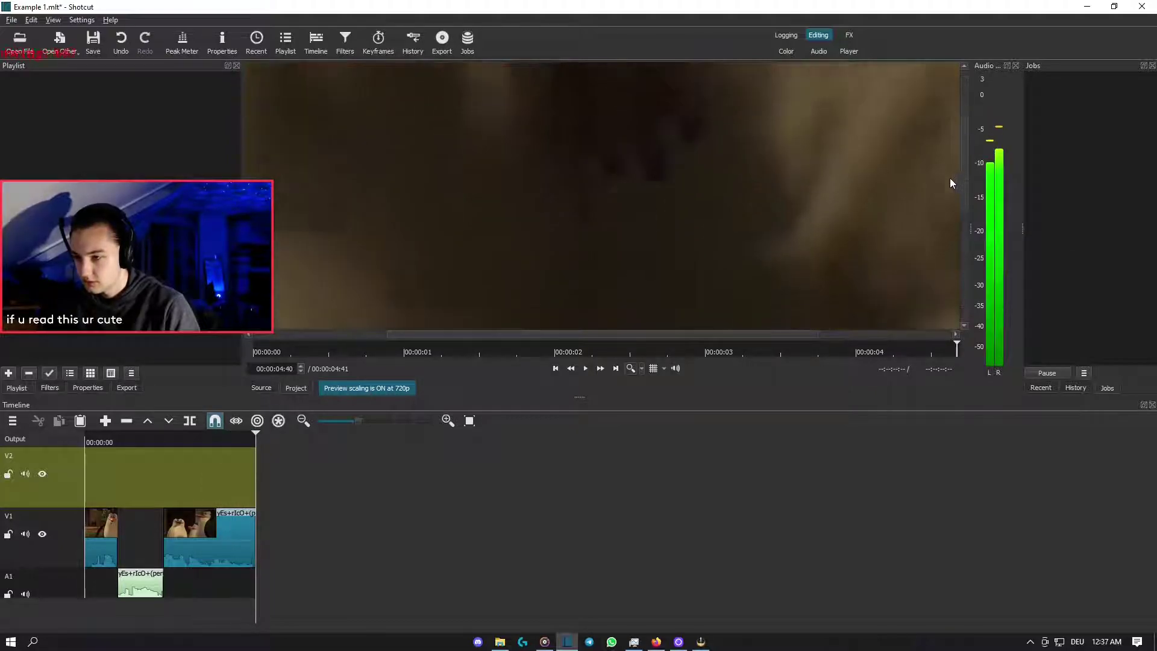
{"action": "left_click", "coordinate": [642, 369]}
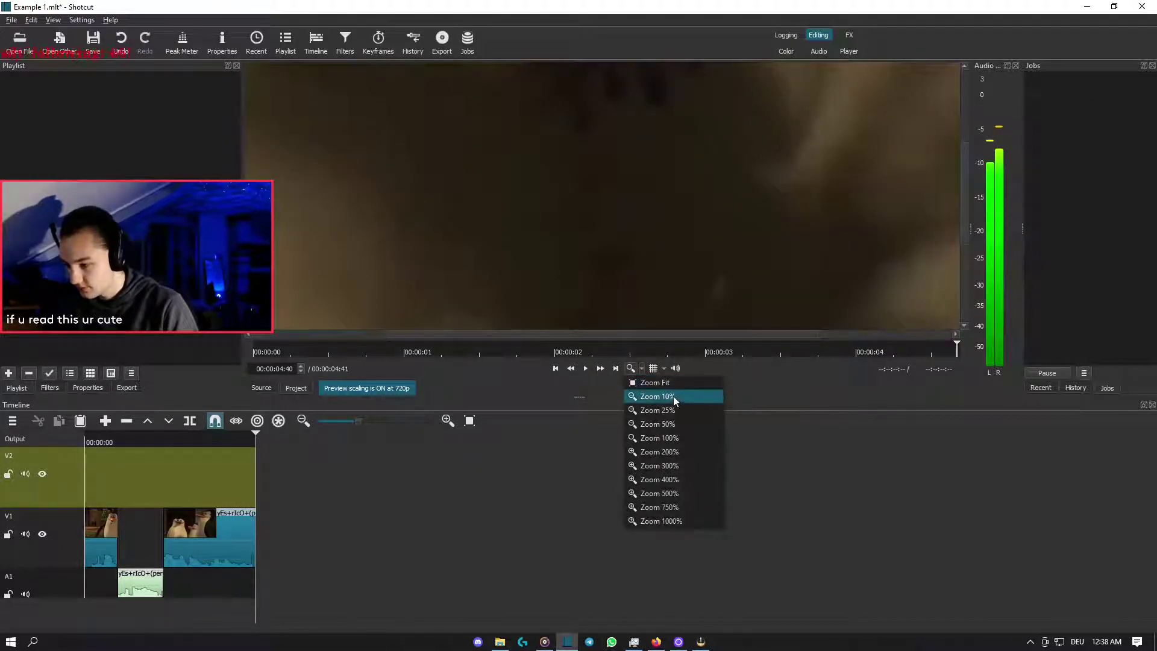
{"action": "left_click", "coordinate": [675, 426]}
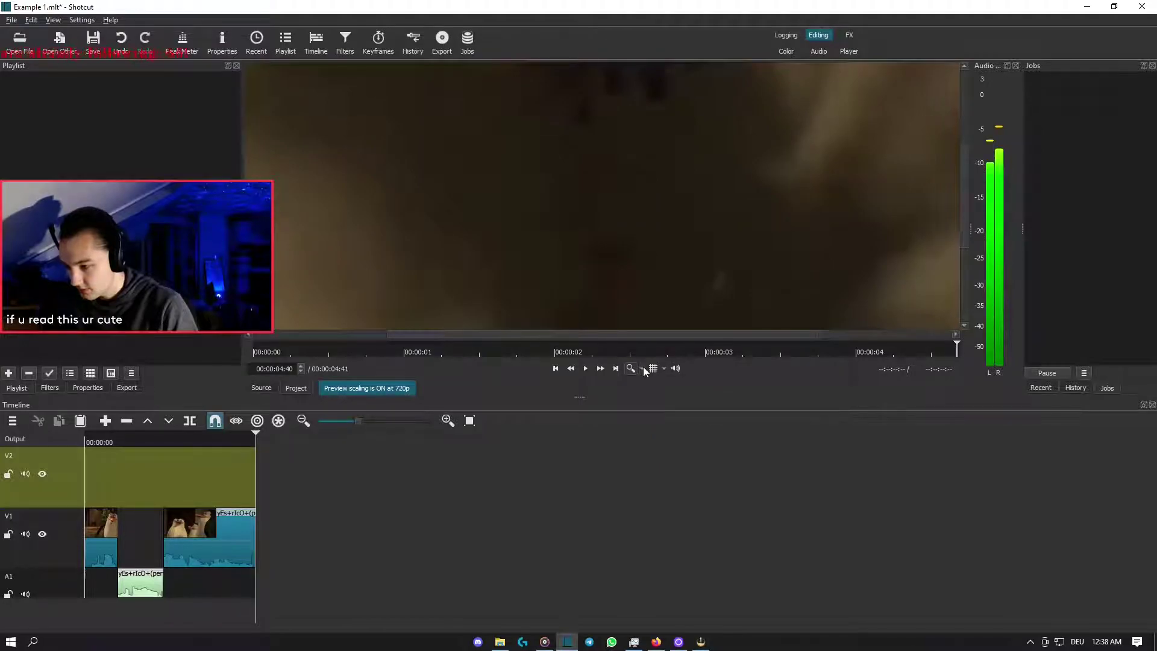
{"action": "left_click", "coordinate": [643, 368]}
{"action": "left_click", "coordinate": [681, 412]}
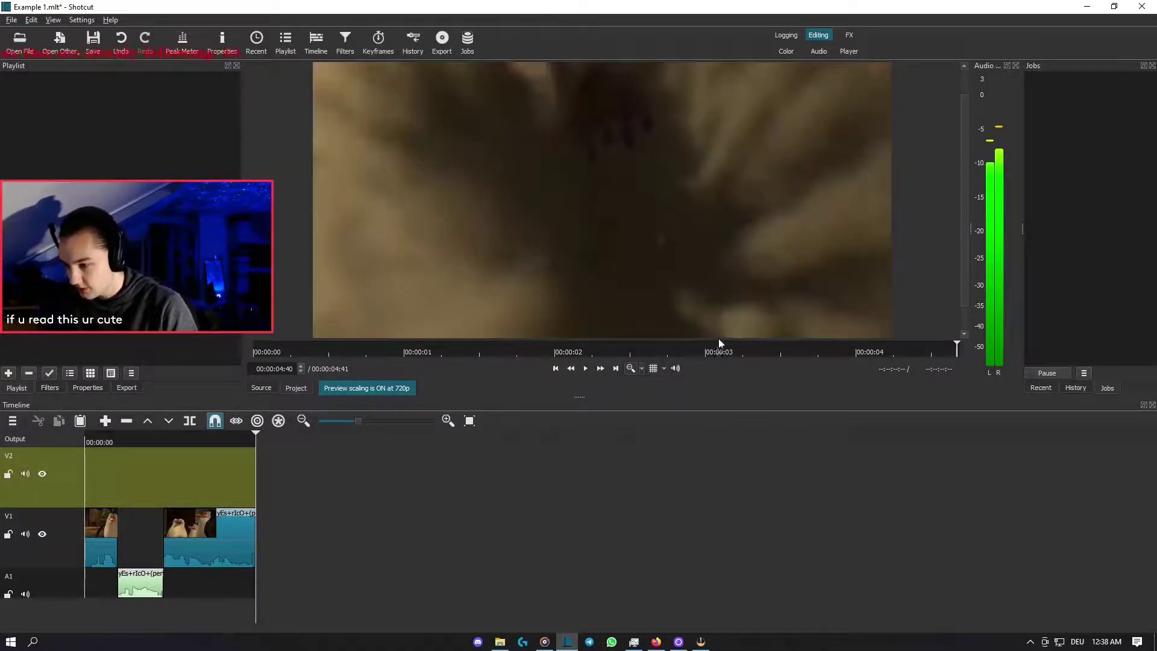
{"action": "left_click", "coordinate": [86, 620]}
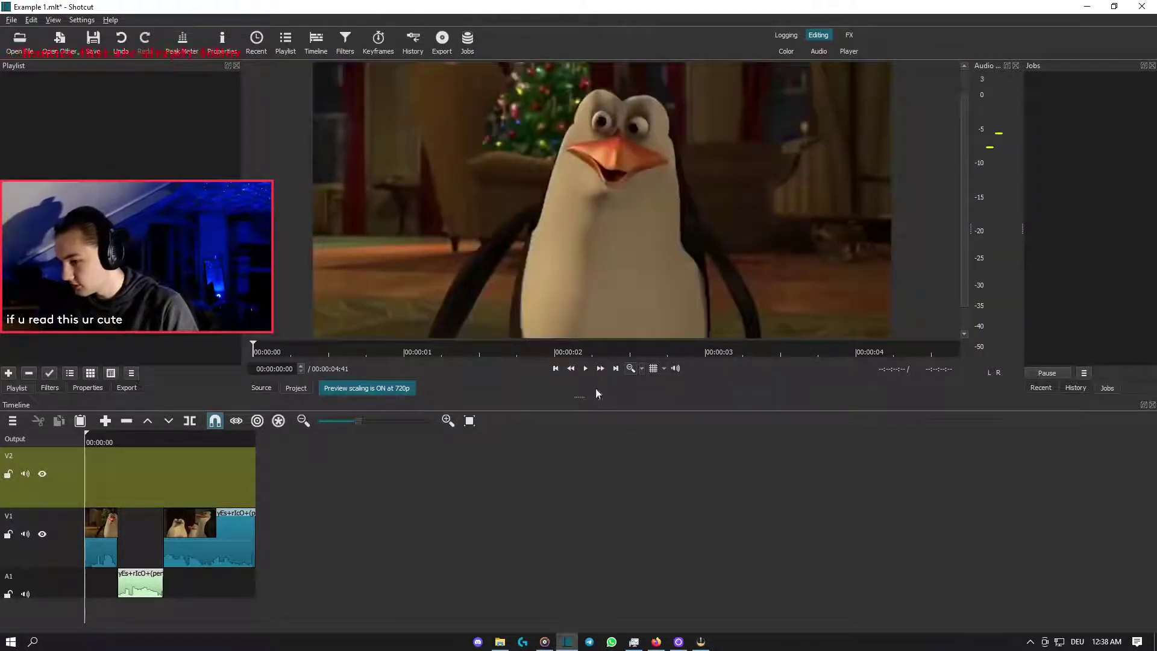
{"action": "left_click_drag", "start_coordinate": [964, 237], "coordinate": [961, 181]}
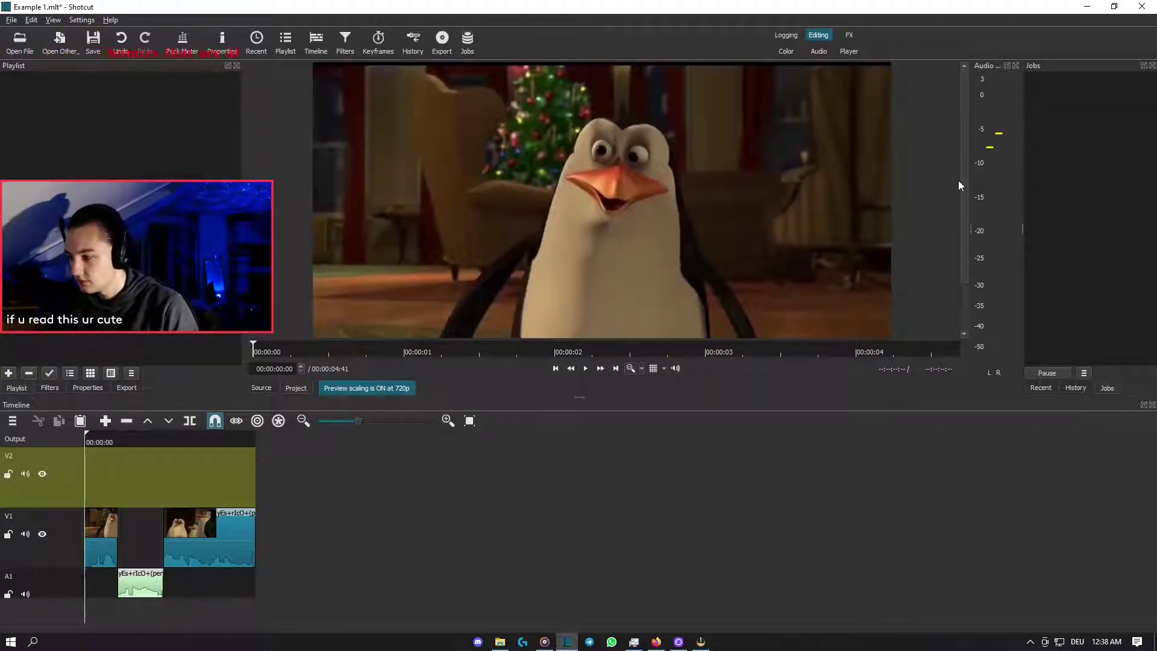
{"action": "left_click", "coordinate": [630, 368]}
- Play the timeline across the gap containing only detached audio and place the playhead at 00:00:01:23
{"action": "left_click", "coordinate": [585, 368]}
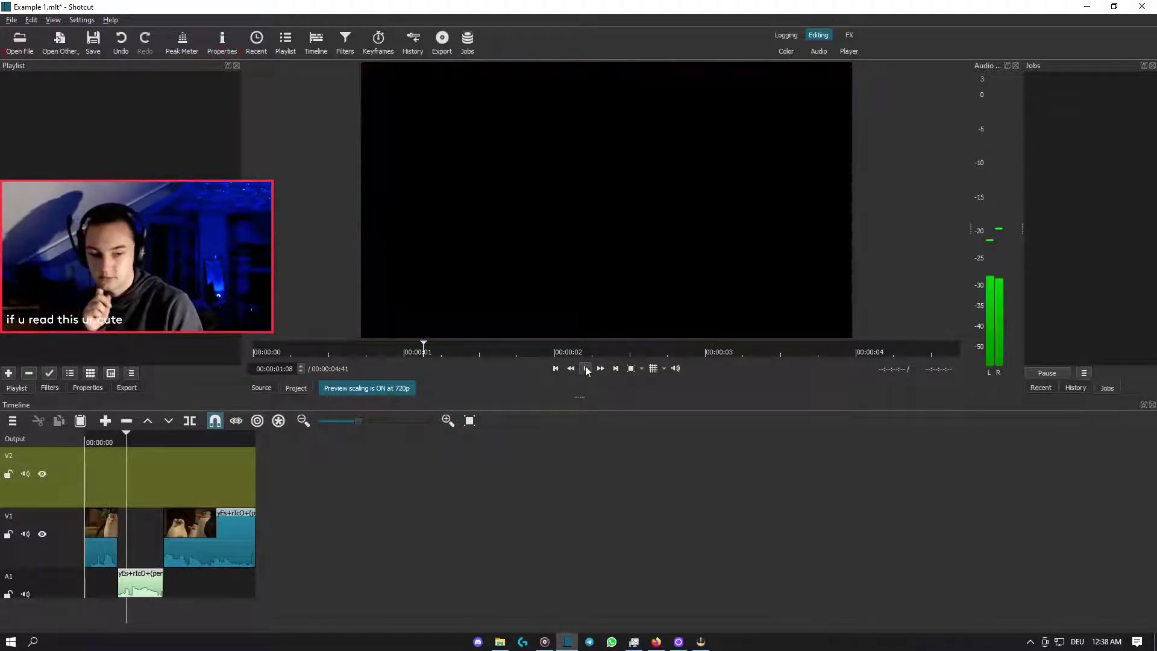
{"action": "left_click", "coordinate": [135, 627]}
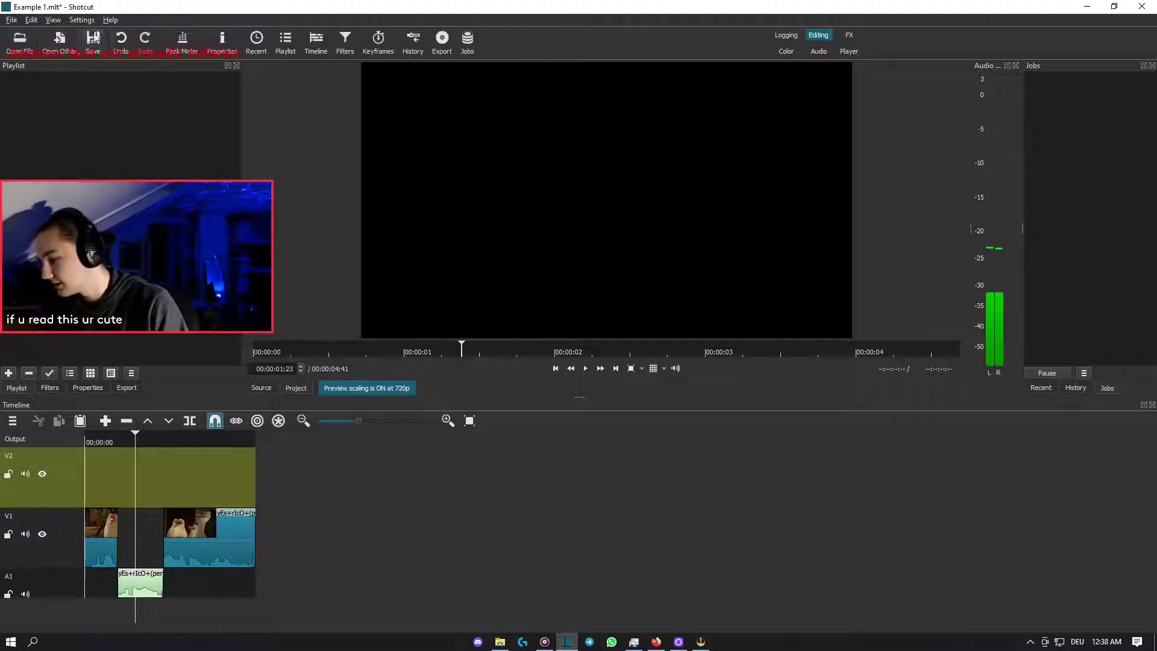
- Undo the clip removal, audio detachment, clip moves, added V2 track and both splits, back to a single V1 clip
{"action": "left_click", "coordinate": [122, 41]}
{"action": "left_click", "coordinate": [122, 41]}
{"action": "left_click", "coordinate": [122, 41]}
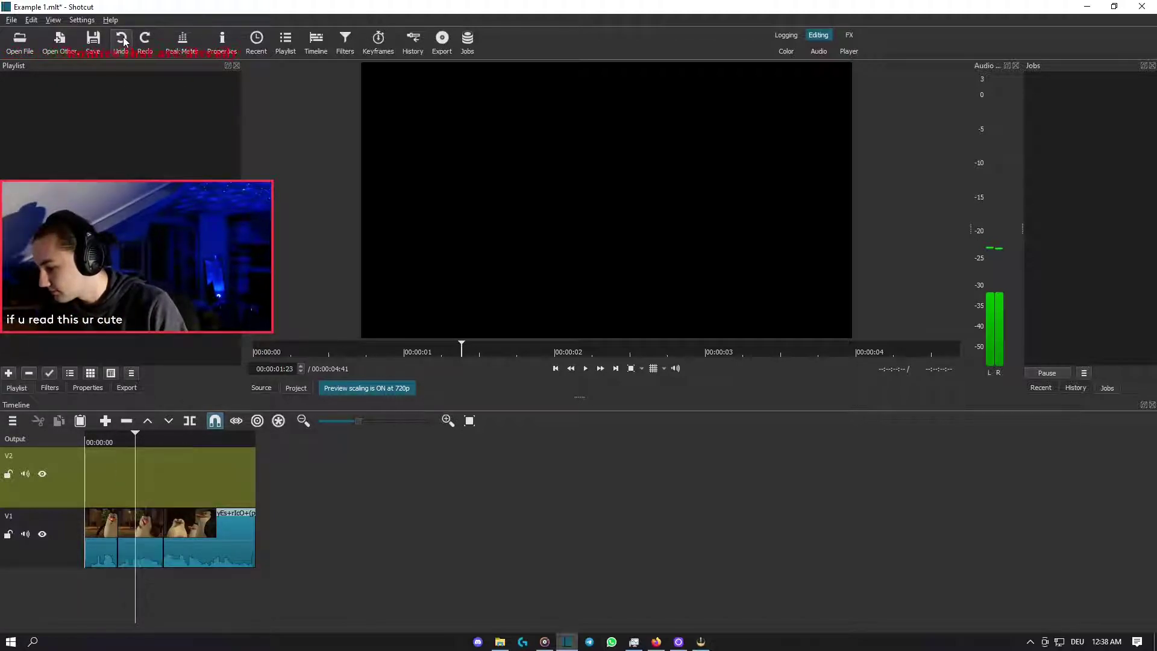
{"action": "left_click", "coordinate": [122, 51]}
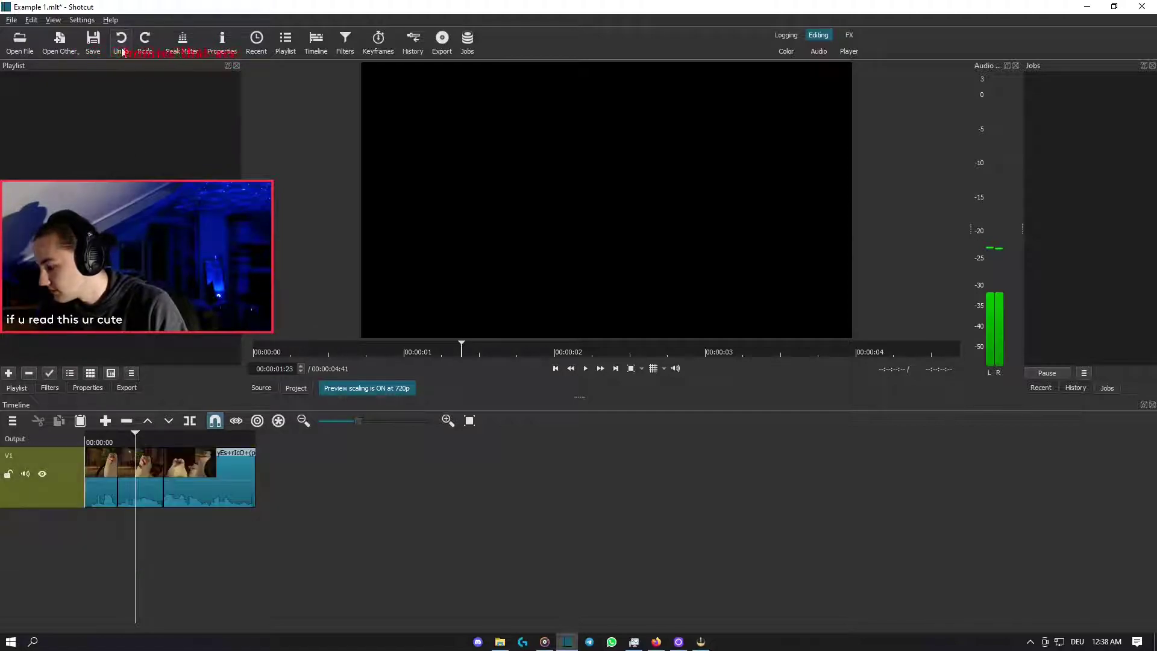
{"action": "left_click", "coordinate": [122, 51]}
{"action": "left_click", "coordinate": [122, 51]}
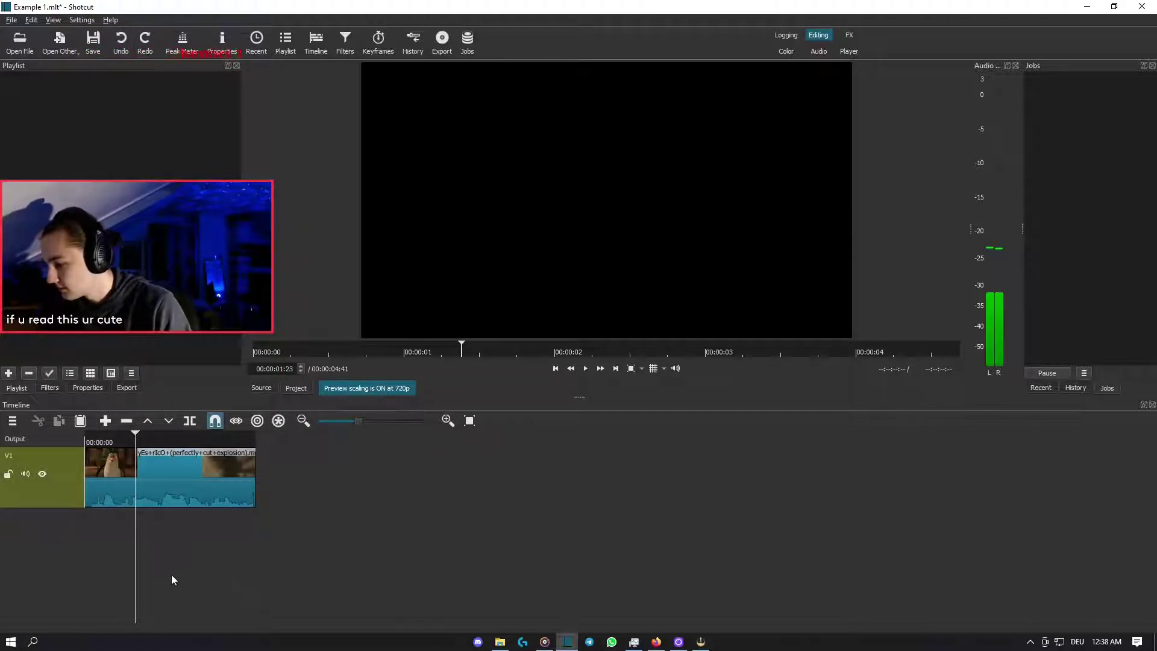
- Add a second video track above the unsplit V1 clip
{"action": "left_click", "coordinate": [12, 420]}
{"action": "mouse_move", "coordinate": [74, 426]}
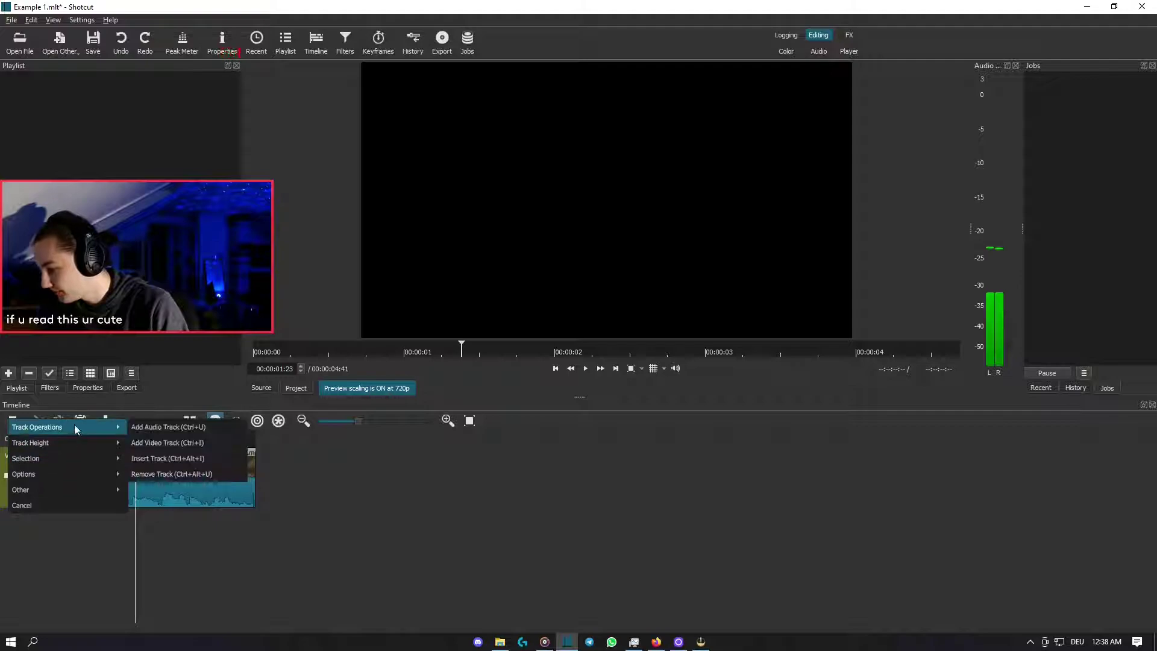
{"action": "left_click", "coordinate": [190, 442]}
{"action": "left_click", "coordinate": [12, 420]}
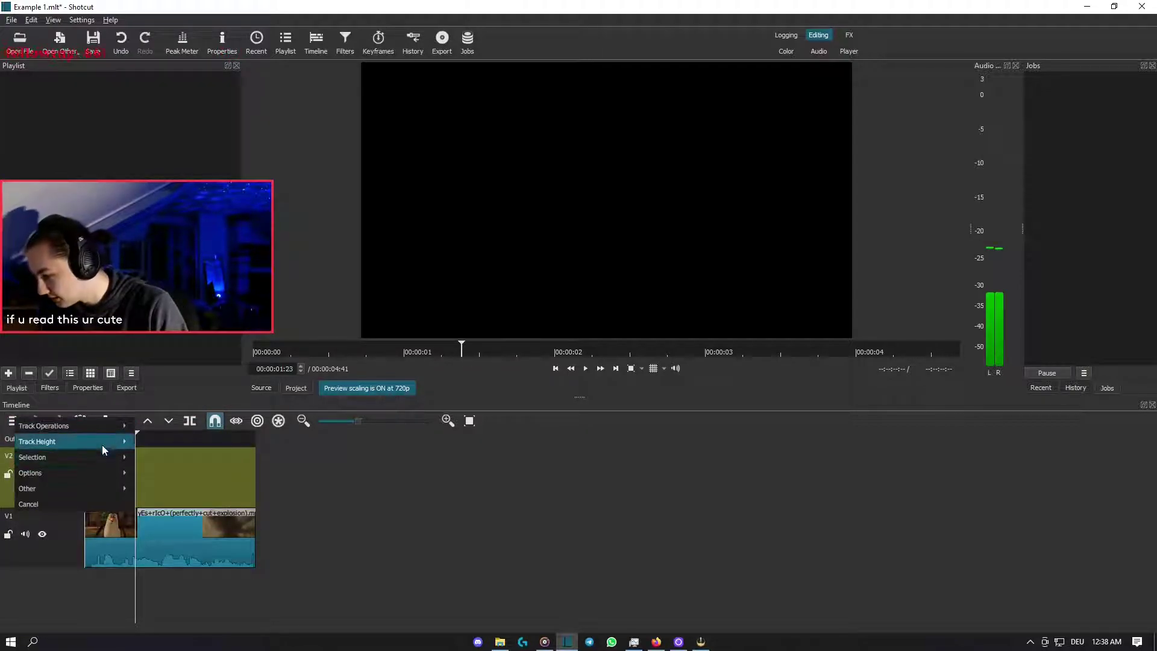
{"action": "mouse_move", "coordinate": [108, 425]}
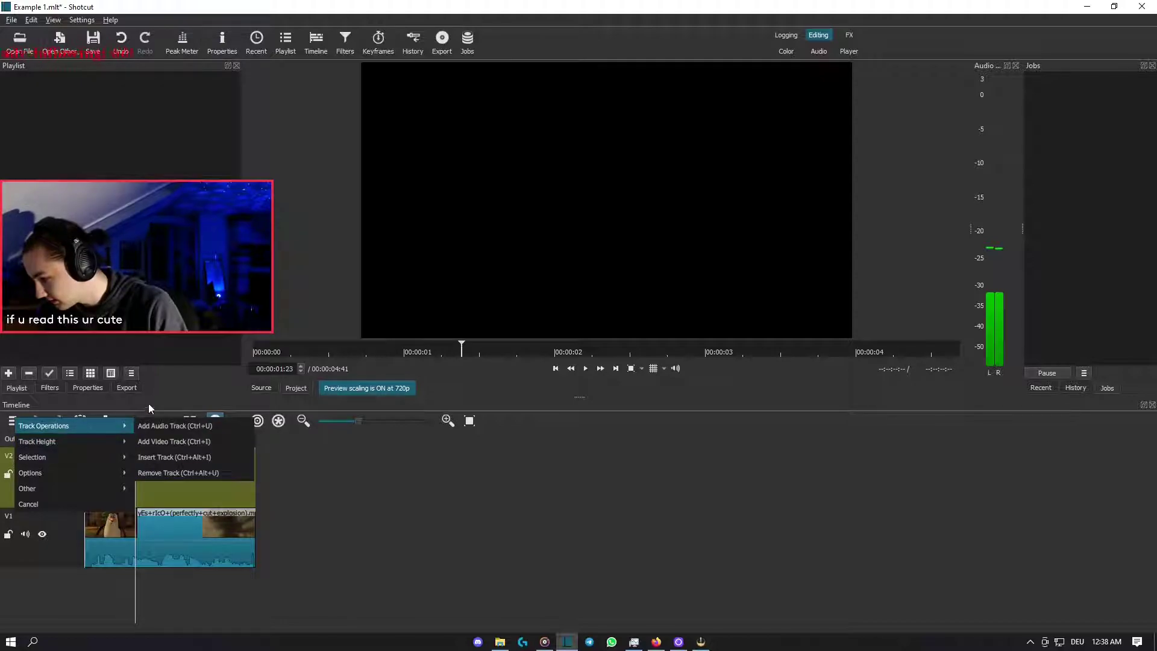
{"action": "left_click", "coordinate": [84, 501]}
- Move the whole V1 clip up to V2 and split it at 00:00:02:29
{"action": "left_click", "coordinate": [170, 553]}
{"action": "left_click_drag", "start_coordinate": [170, 553], "coordinate": [165, 476]}
{"action": "left_click", "coordinate": [175, 583]}
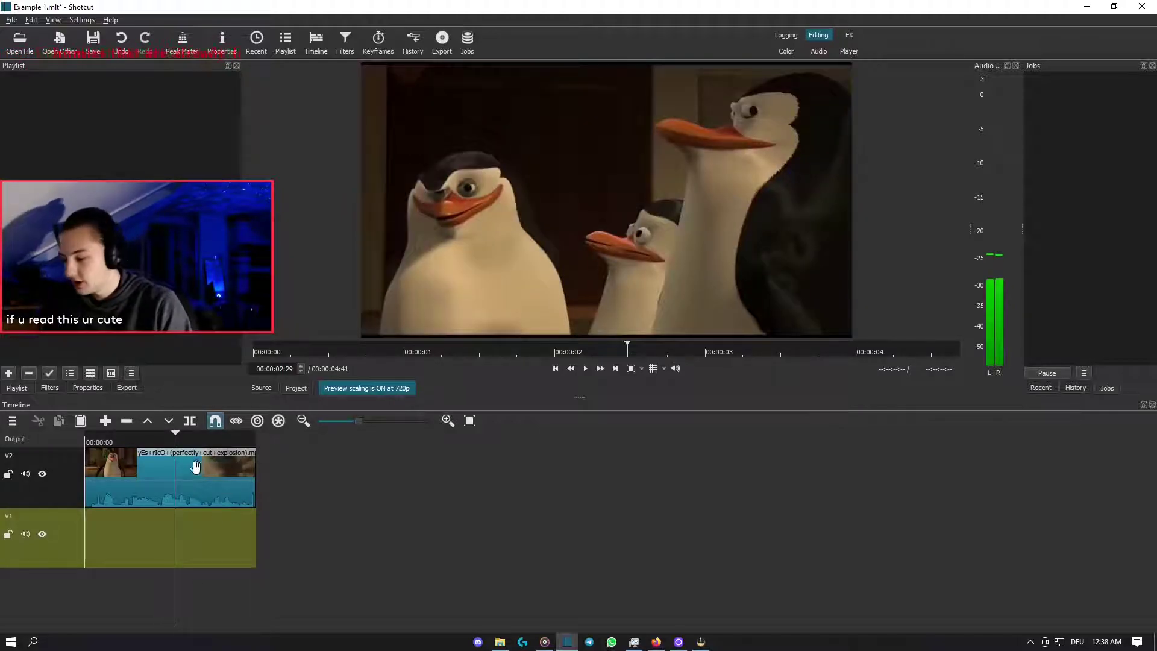
{"action": "left_click", "coordinate": [166, 485]}
{"action": "key", "text": "s"}
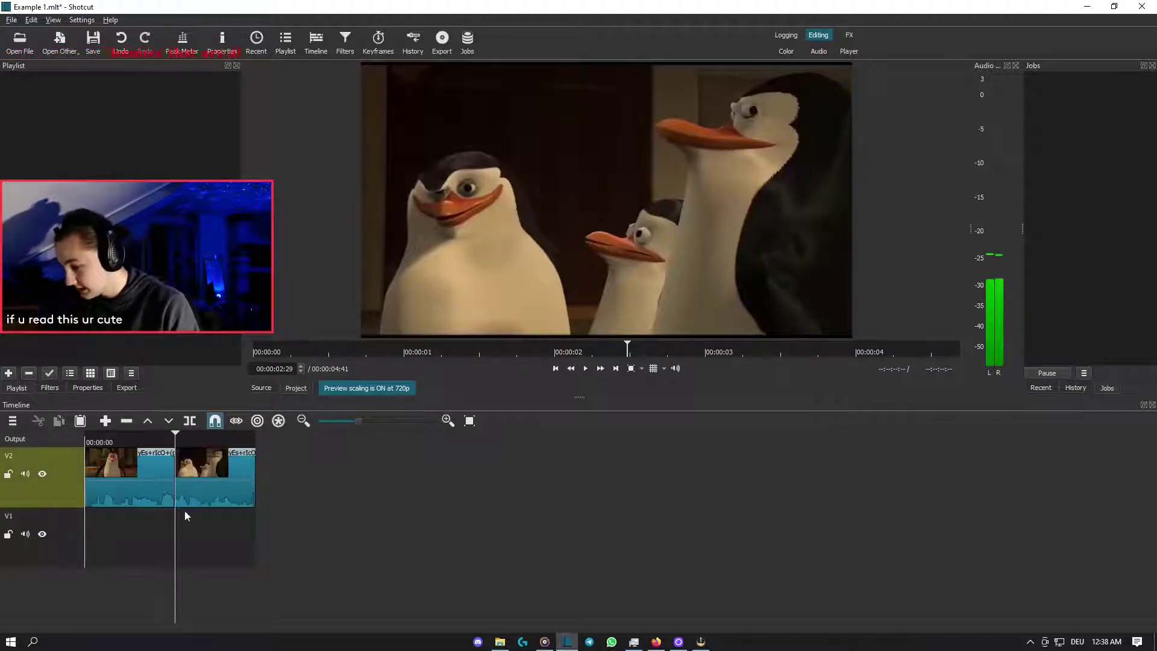
- Move the second V2 piece to the start of V1, beneath the first piece, and return the playhead to 00:00:00:00
{"action": "left_click_drag", "start_coordinate": [197, 505], "coordinate": [103, 524]}
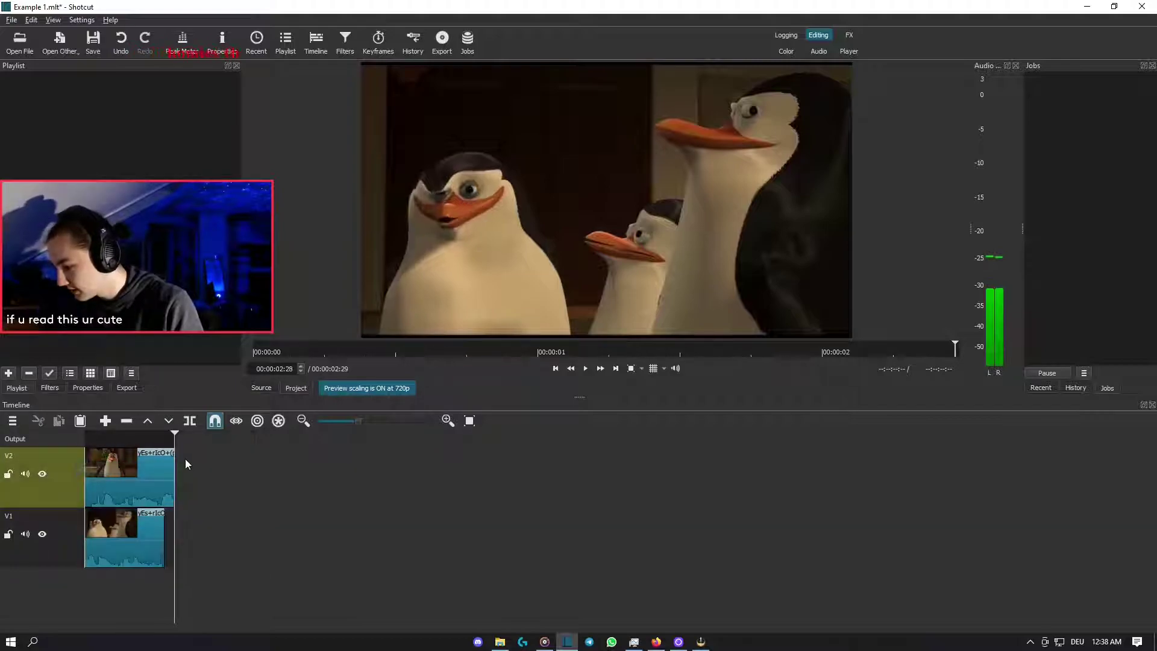
{"action": "left_click", "coordinate": [123, 538]}
{"action": "left_click_drag", "start_coordinate": [149, 596], "coordinate": [83, 599]}
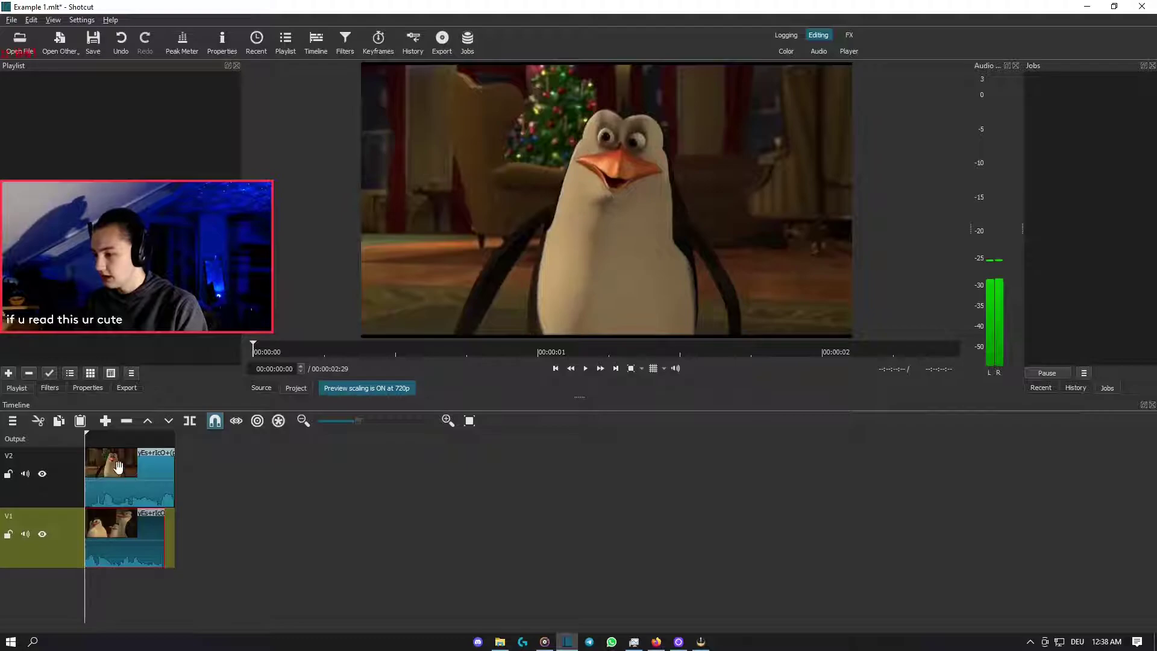
- Select the stacked V2 and V1 clips alternately to compare which clip lies on which track
{"action": "double_click", "coordinate": [31, 462]}
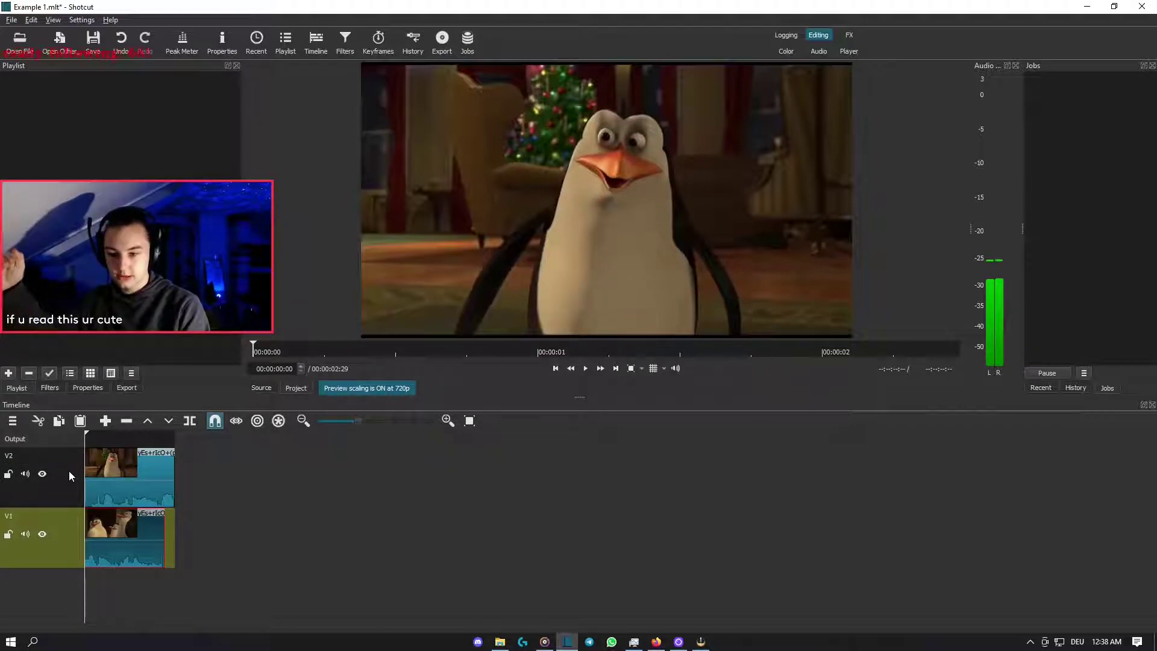
{"action": "left_click", "coordinate": [122, 486]}
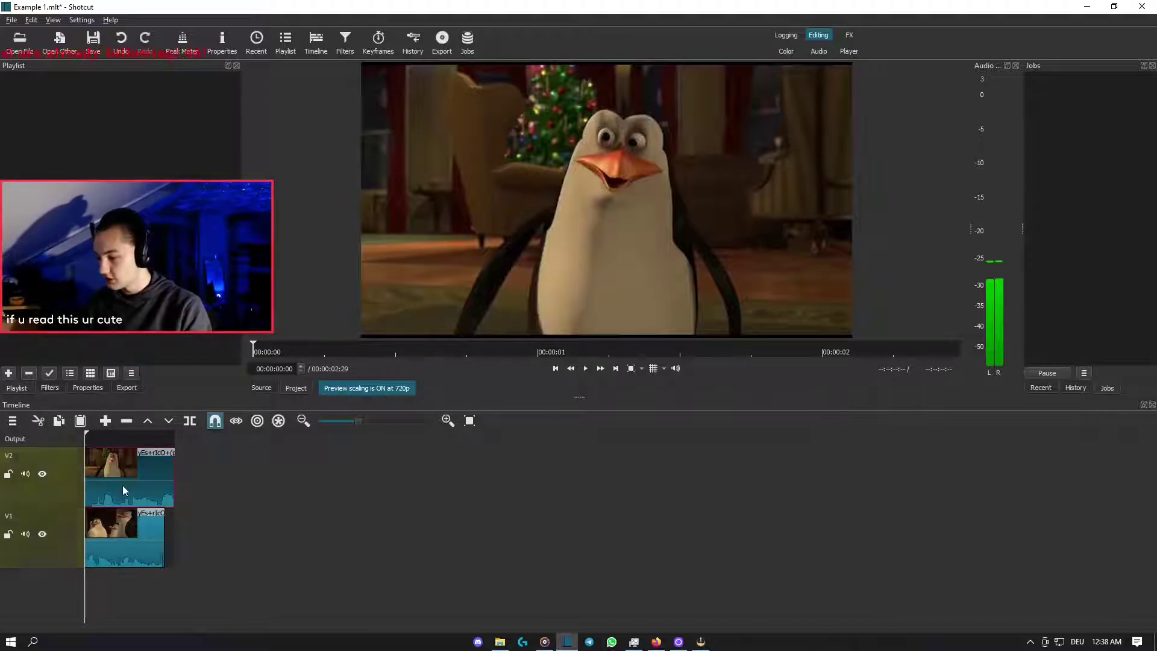
{"action": "left_click", "coordinate": [118, 540]}
{"action": "left_click", "coordinate": [122, 465]}
{"action": "left_click", "coordinate": [121, 544]}
{"action": "left_click", "coordinate": [126, 486]}
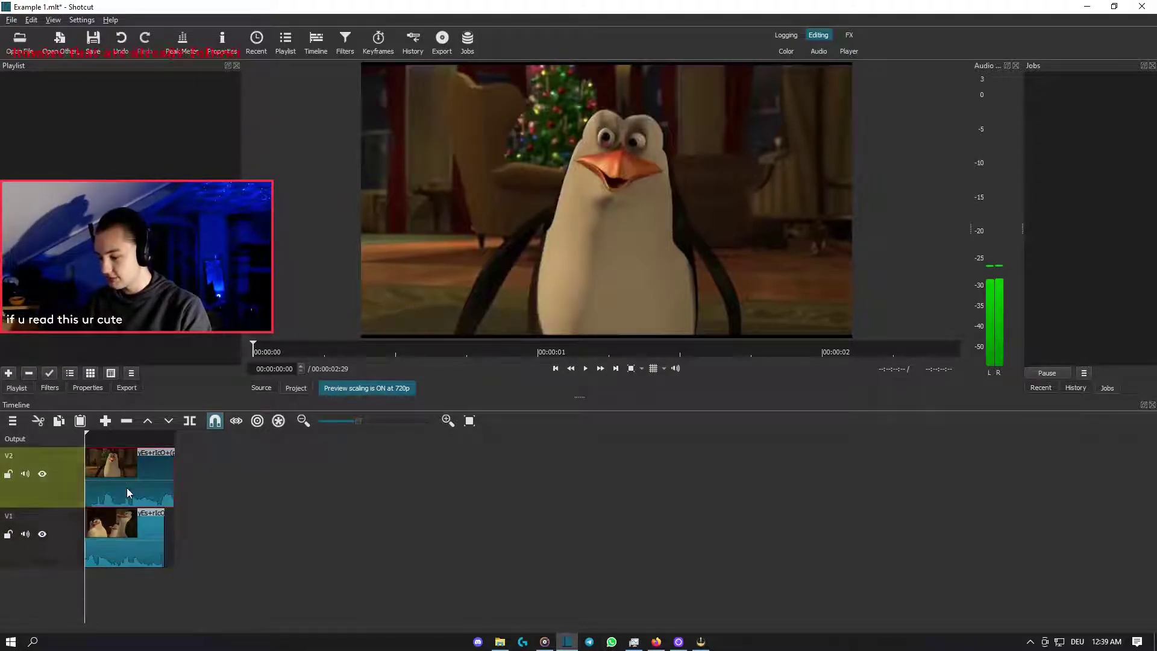
- Play the overlapping V2 and V1 clips from the beginning and return the playhead to the start
{"action": "left_click", "coordinate": [583, 370]}
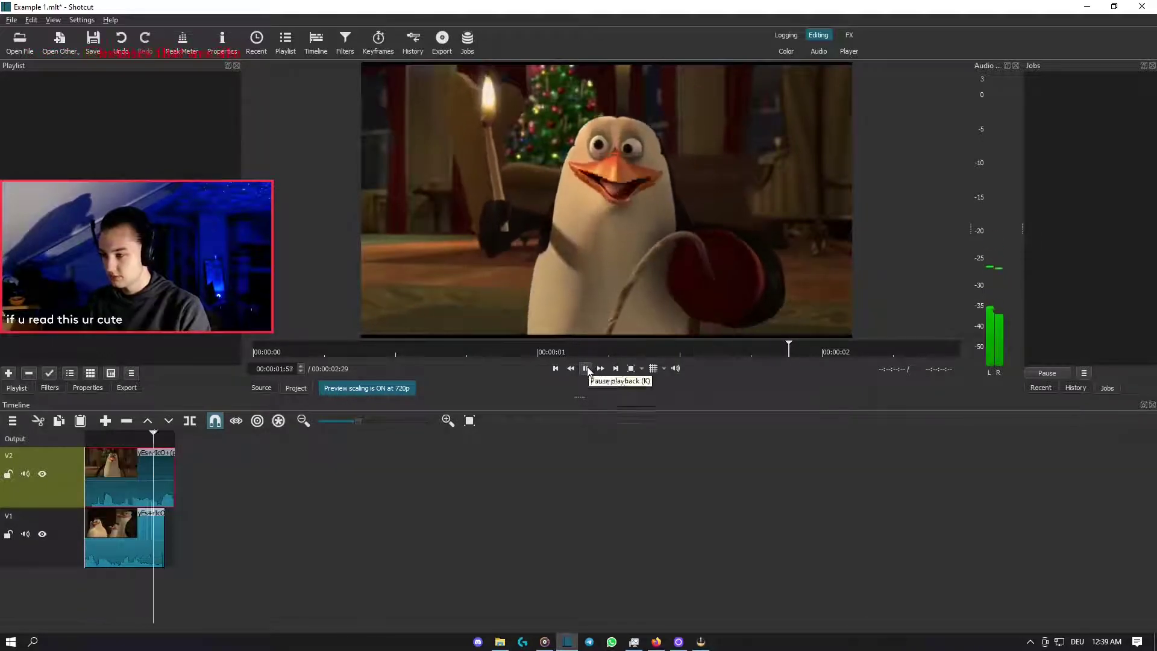
{"action": "key", "text": "Home"}
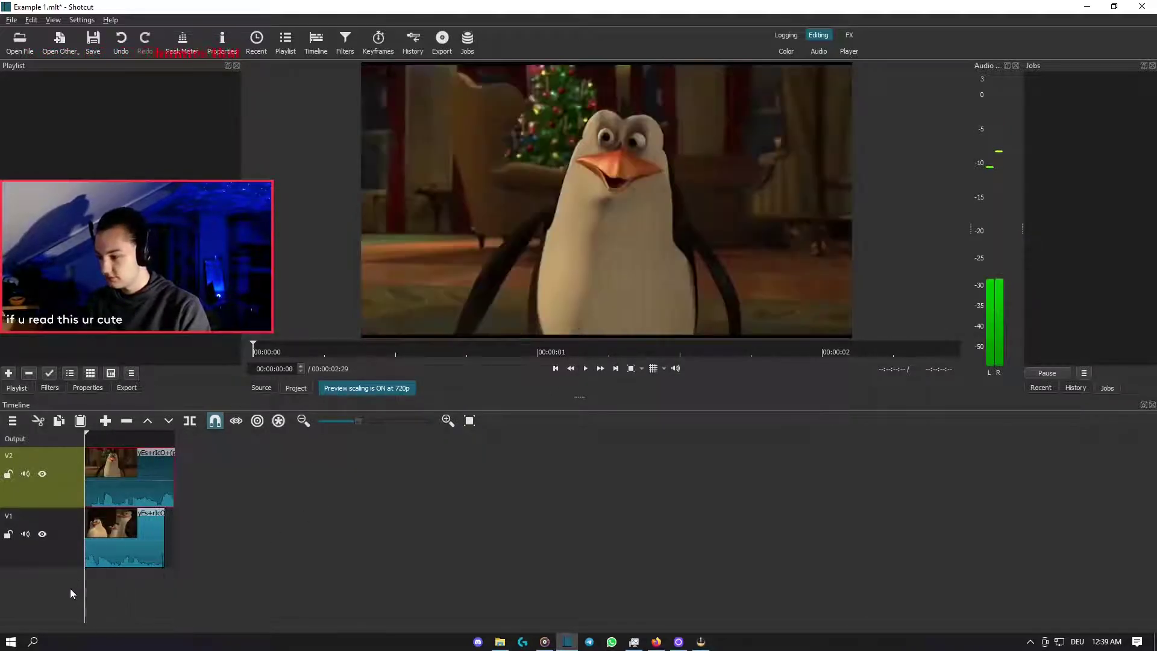
- Hide the V2 track, play the timeline to view the V1 clip, and move the playhead back near the start
{"action": "left_click", "coordinate": [42, 474]}
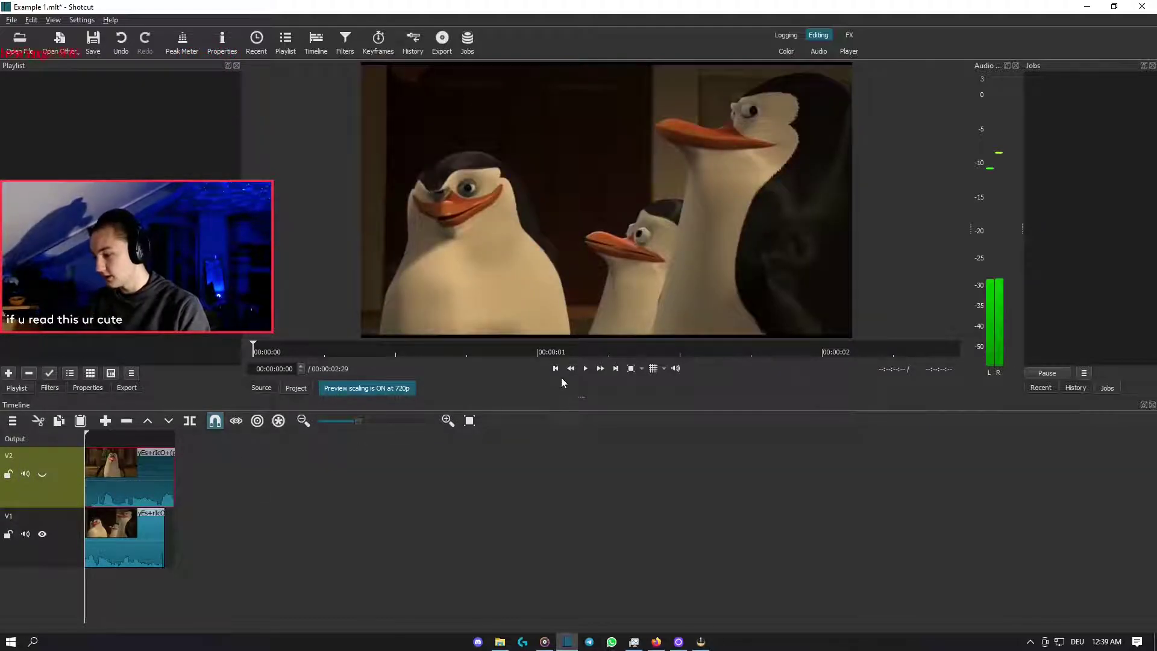
{"action": "left_click", "coordinate": [587, 369]}
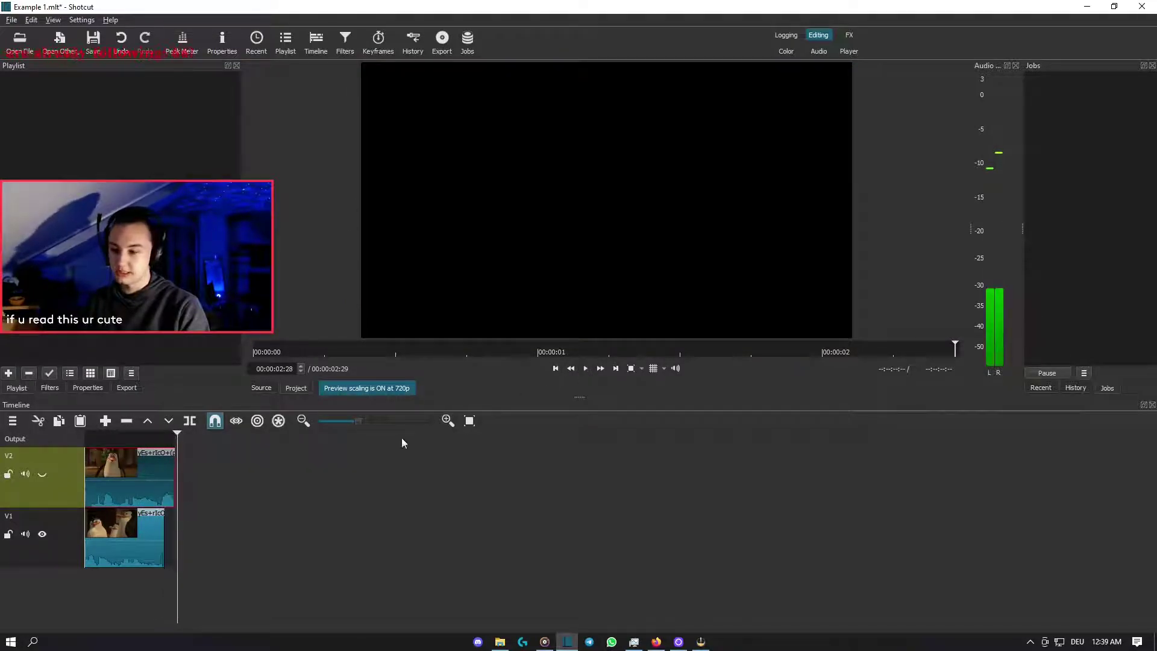
{"action": "left_click", "coordinate": [88, 573]}
- Show the V2 track again, mute its audio, and play the timeline
{"action": "left_click", "coordinate": [42, 474]}
{"action": "left_click", "coordinate": [25, 475]}
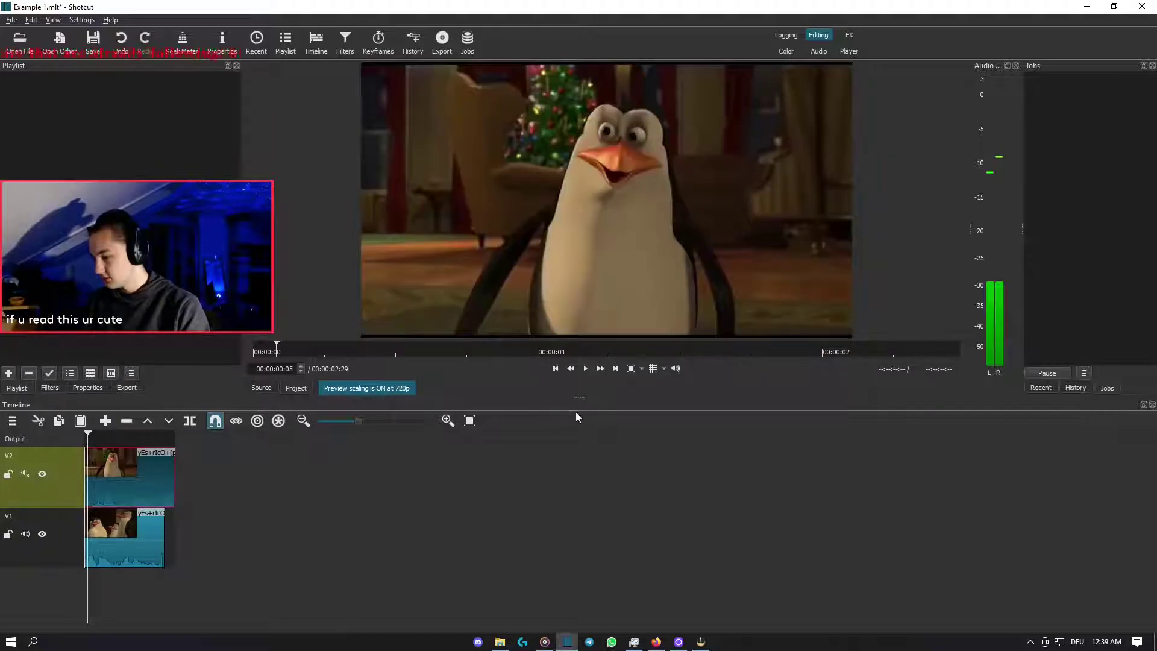
{"action": "left_click", "coordinate": [586, 370]}
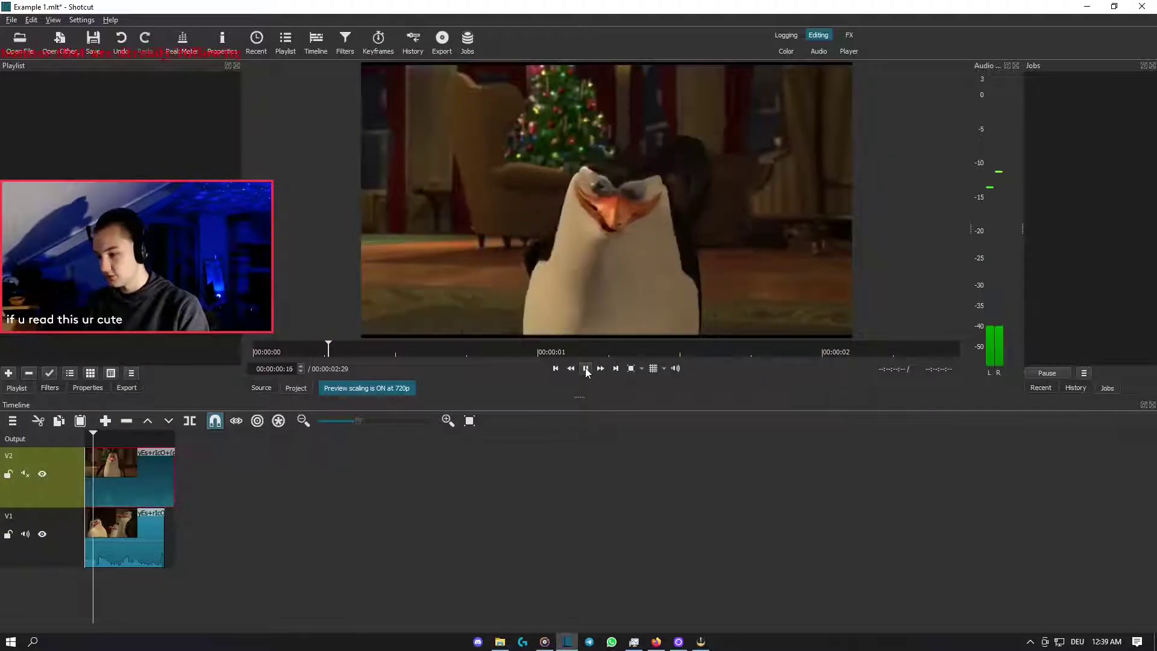
- Undo the V2 muting, the clip stacking and the split until one whole clip is on V2, and select it
{"action": "left_click", "coordinate": [132, 548]}
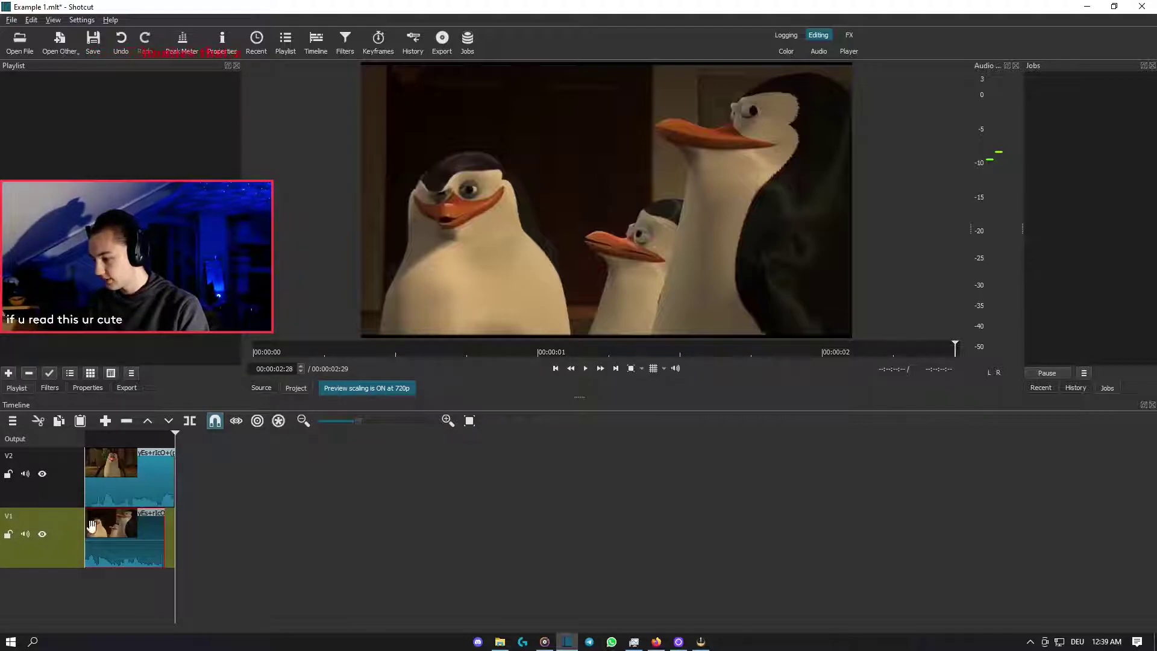
{"action": "left_click_drag", "start_coordinate": [119, 529], "coordinate": [229, 472]}
{"action": "left_click", "coordinate": [124, 52]}
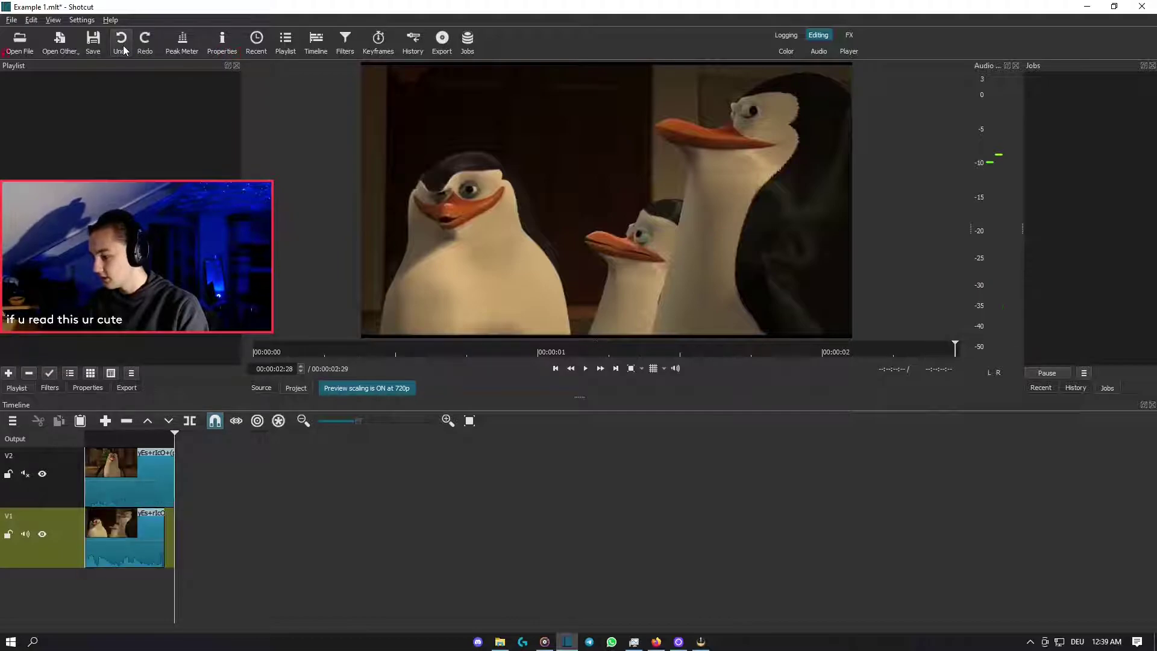
{"action": "key", "text": "ctrl+y"}
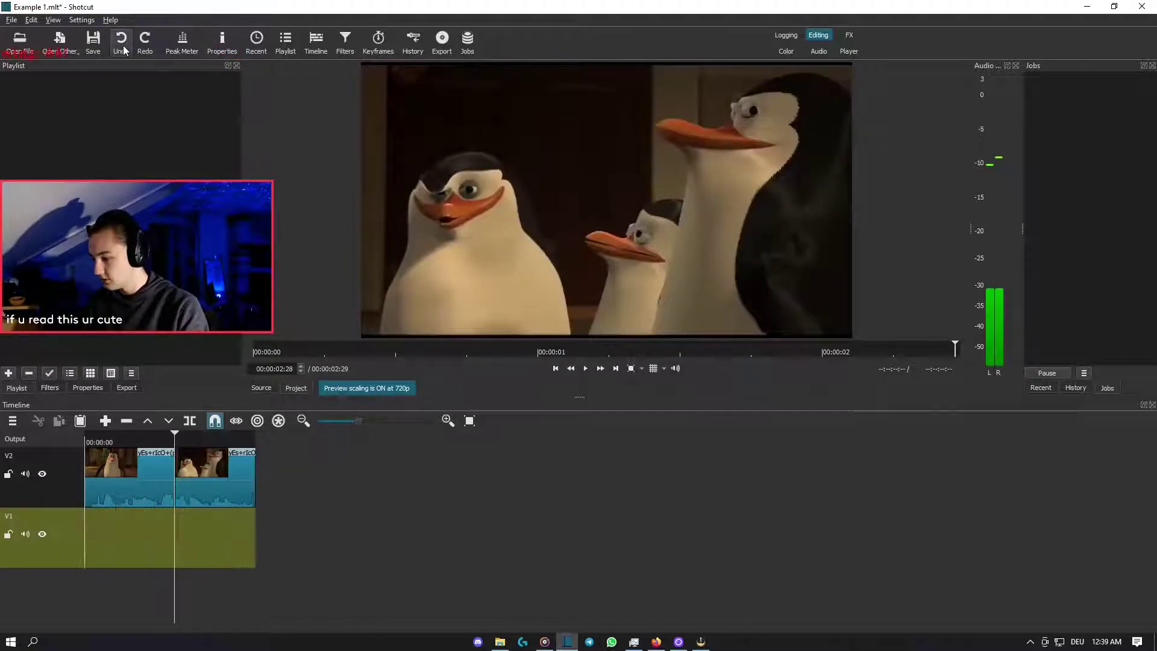
{"action": "left_click", "coordinate": [152, 570]}
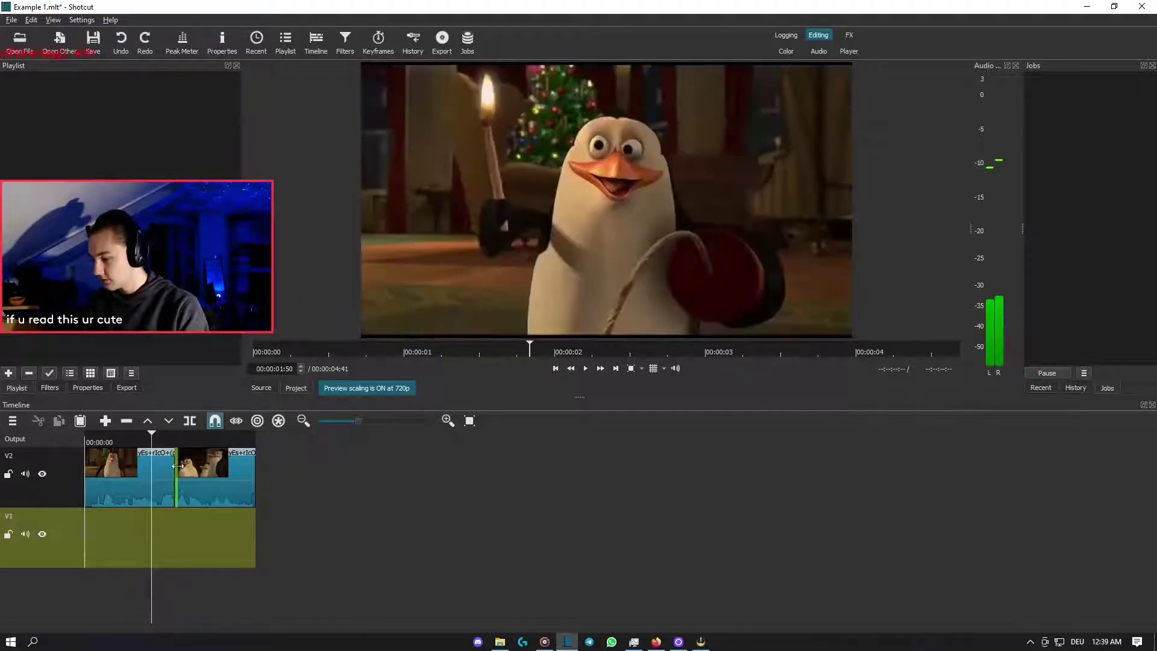
{"action": "left_click", "coordinate": [127, 40]}
{"action": "left_click", "coordinate": [184, 483]}
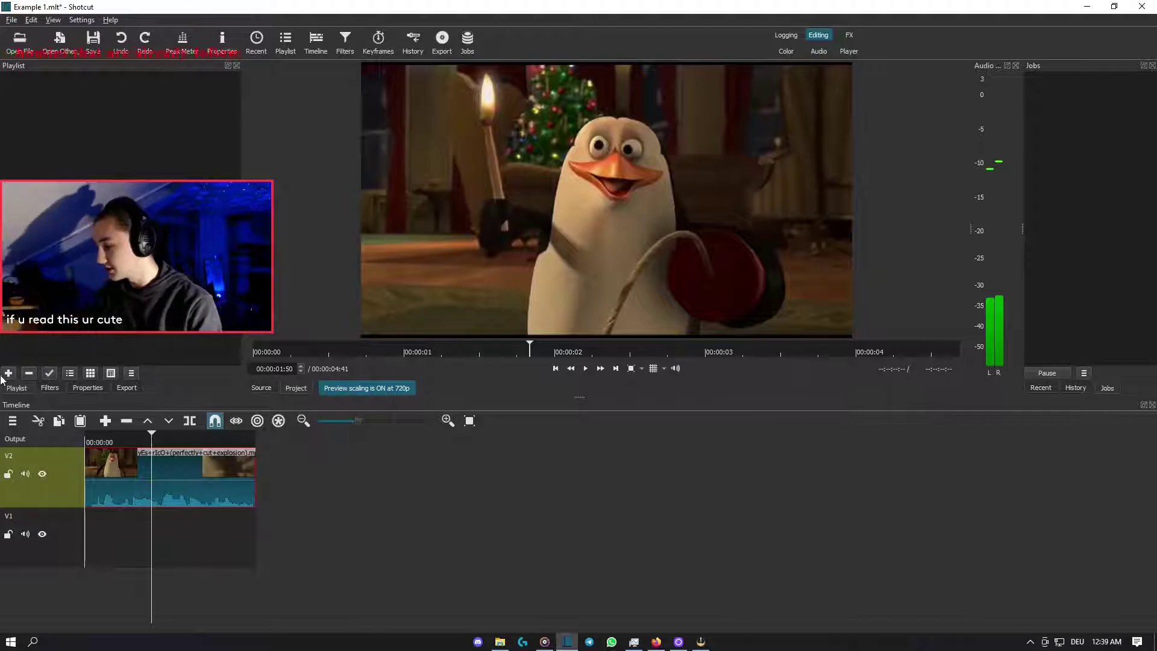
- Open the selected clip's filters and look through the favorite, video, time and audio filter categories
{"action": "left_click", "coordinate": [50, 388]}
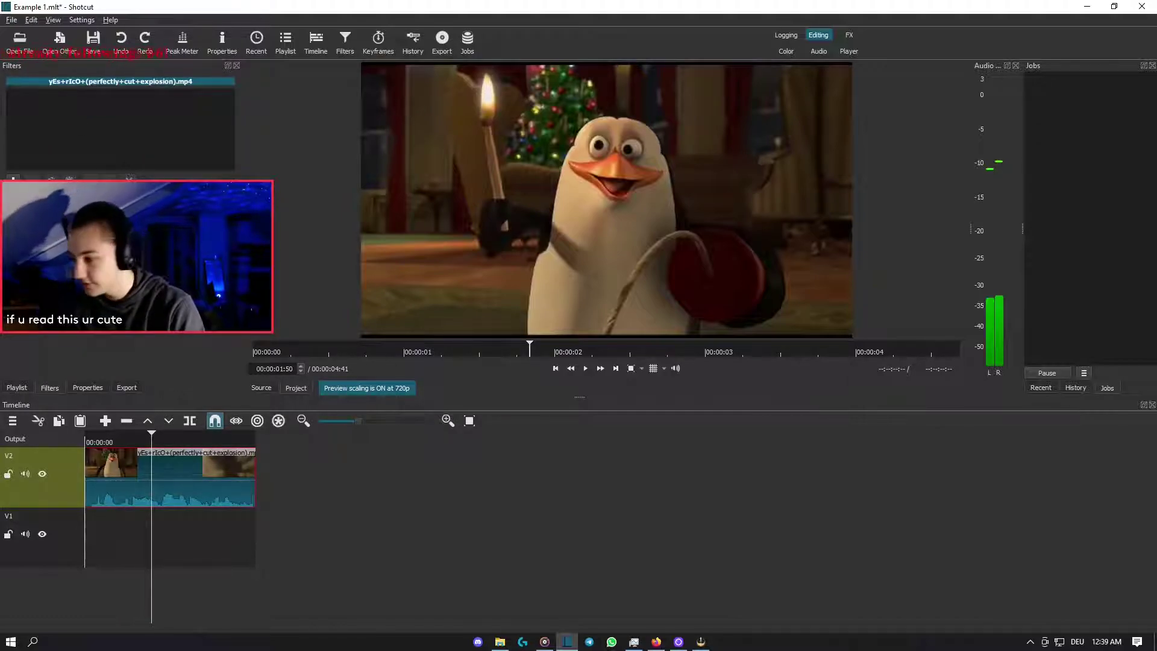
{"action": "left_click", "coordinate": [13, 179]}
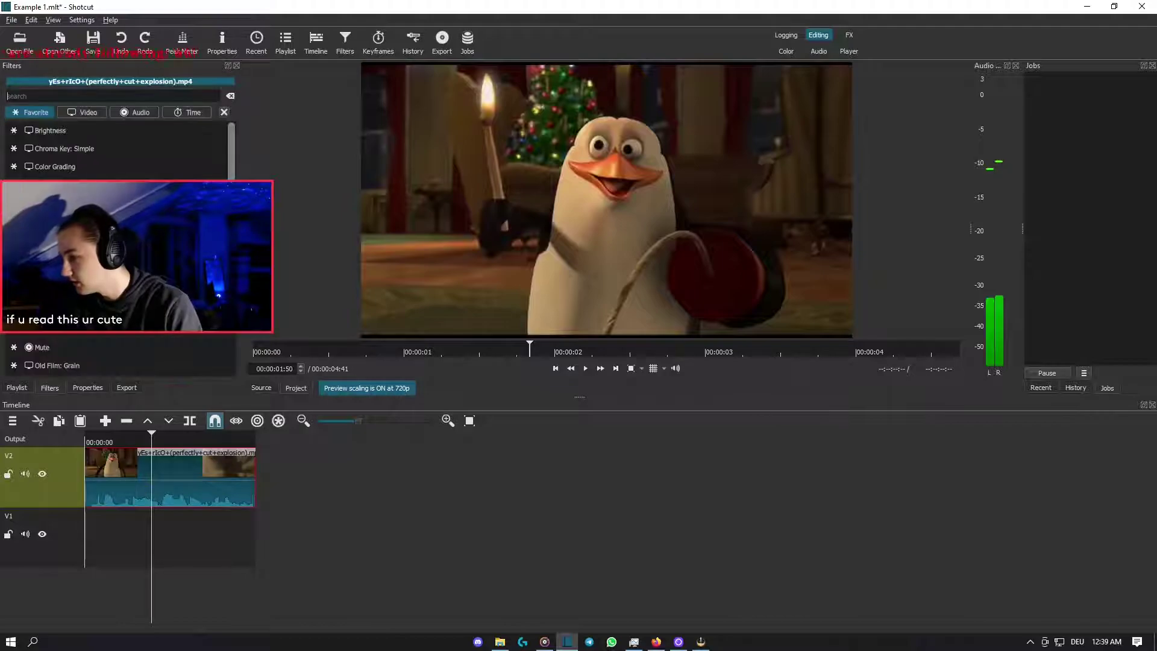
{"action": "left_click", "coordinate": [90, 111]}
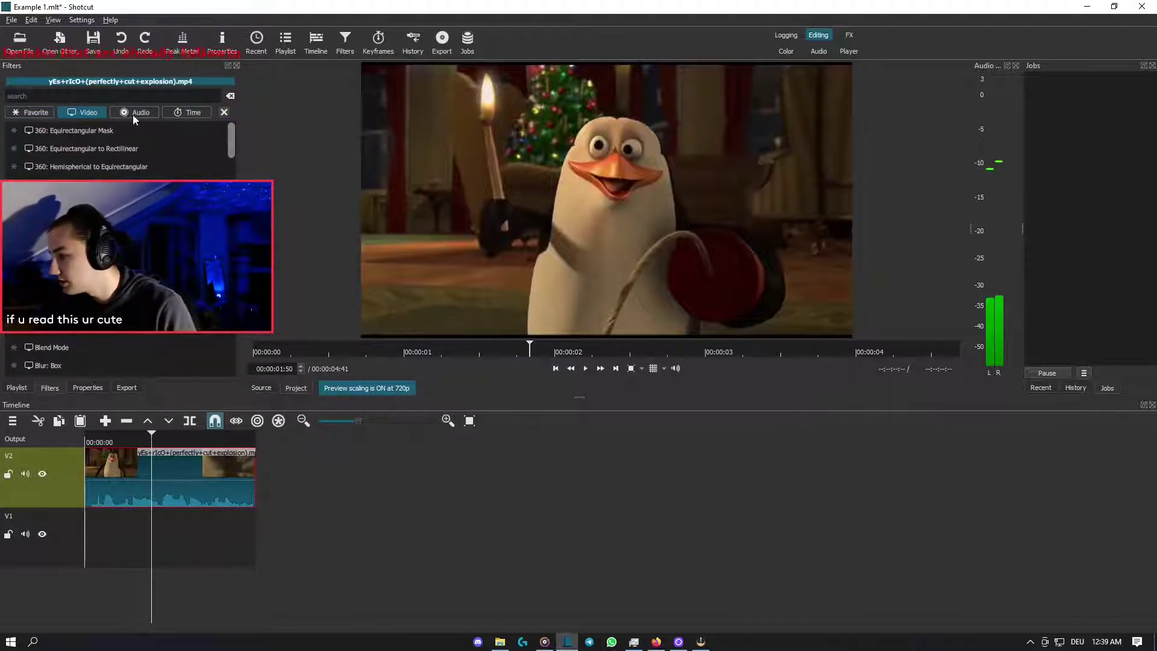
{"action": "left_click", "coordinate": [192, 112]}
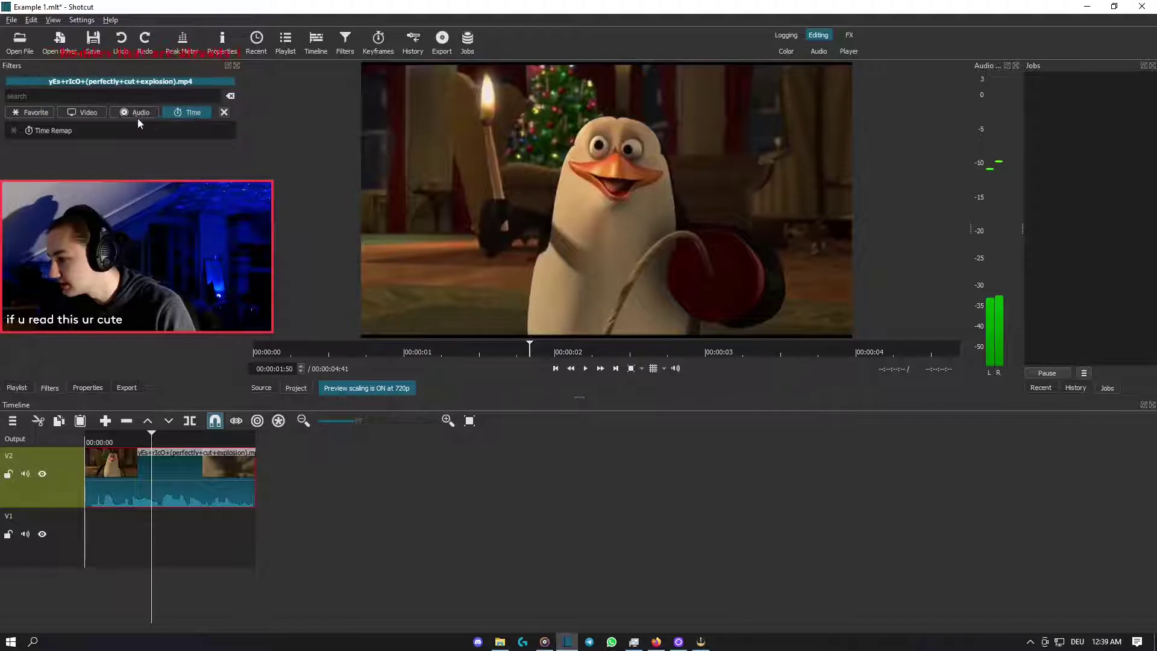
{"action": "left_click", "coordinate": [122, 113]}
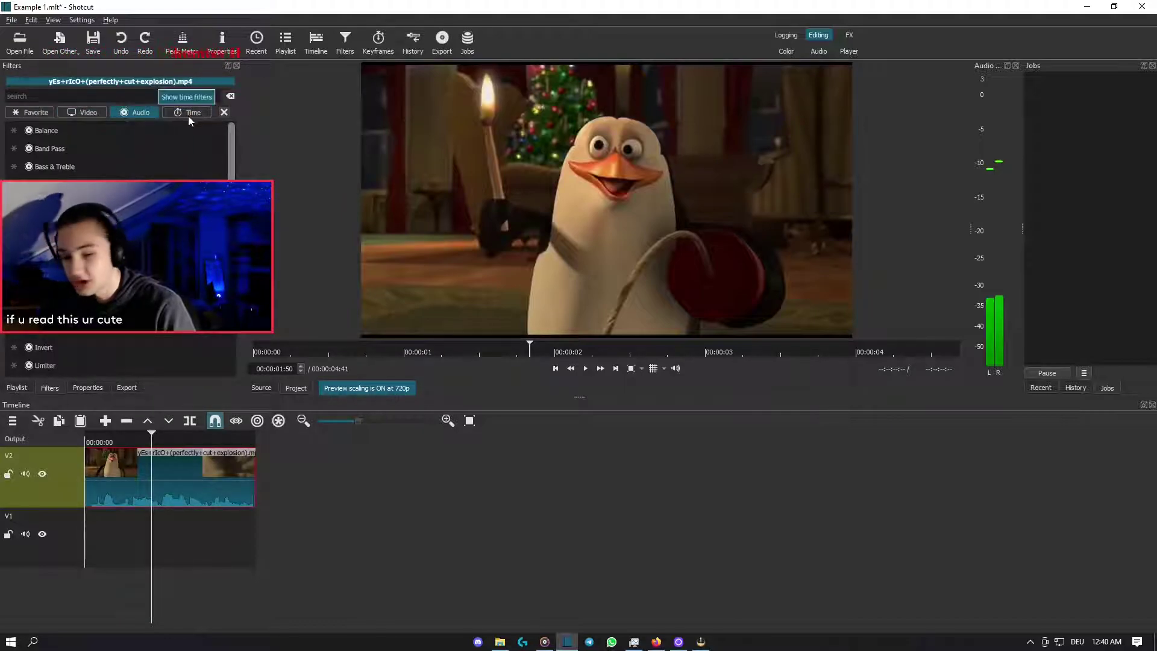
{"action": "left_click", "coordinate": [97, 113]}
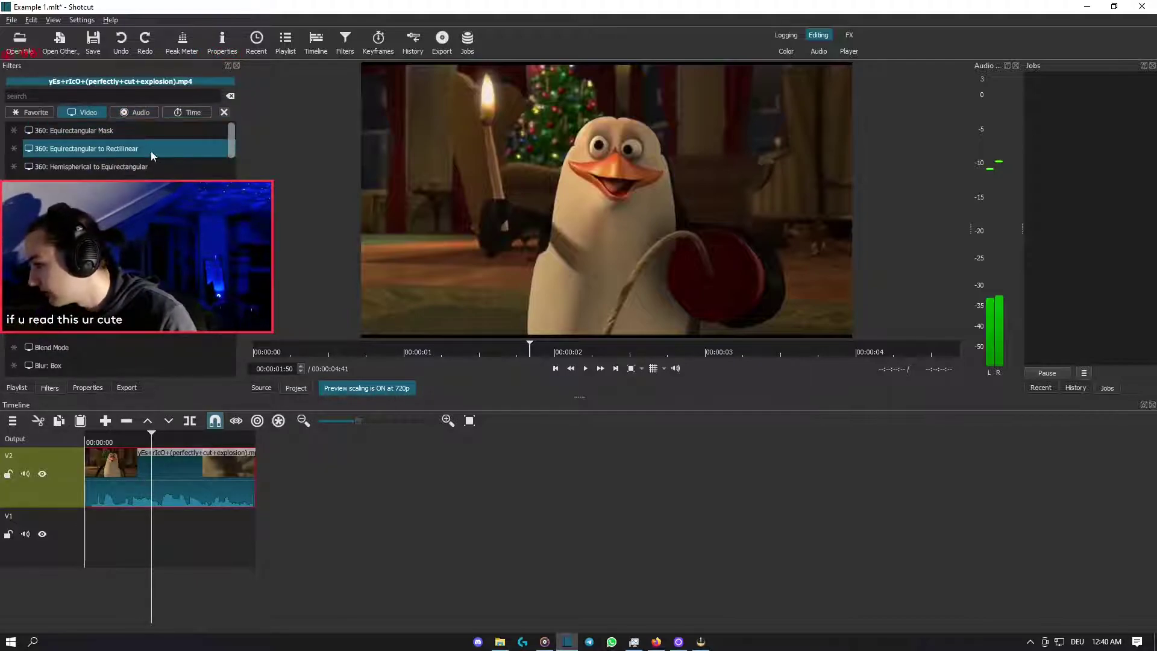
- Add the Mirror video filter to the clip and toggle it off and on to compare the picture
{"action": "scroll", "coordinate": [79, 171], "scroll_direction": "down", "scroll_amount": 10}
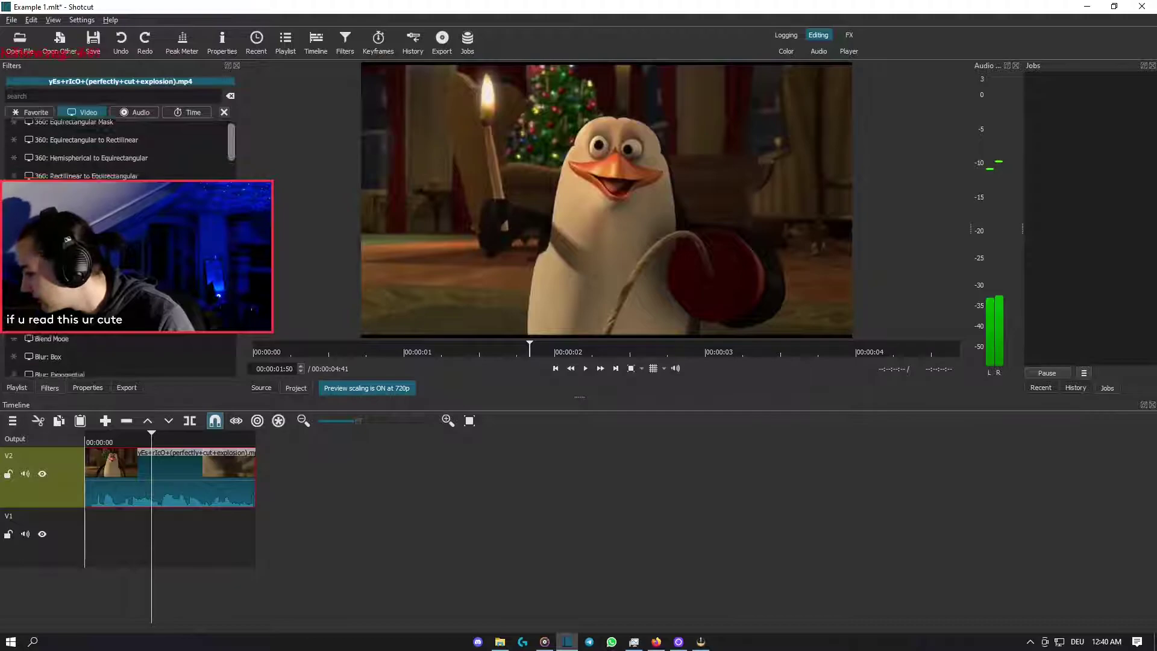
{"action": "scroll", "coordinate": [79, 171], "scroll_direction": "down", "scroll_amount": 5}
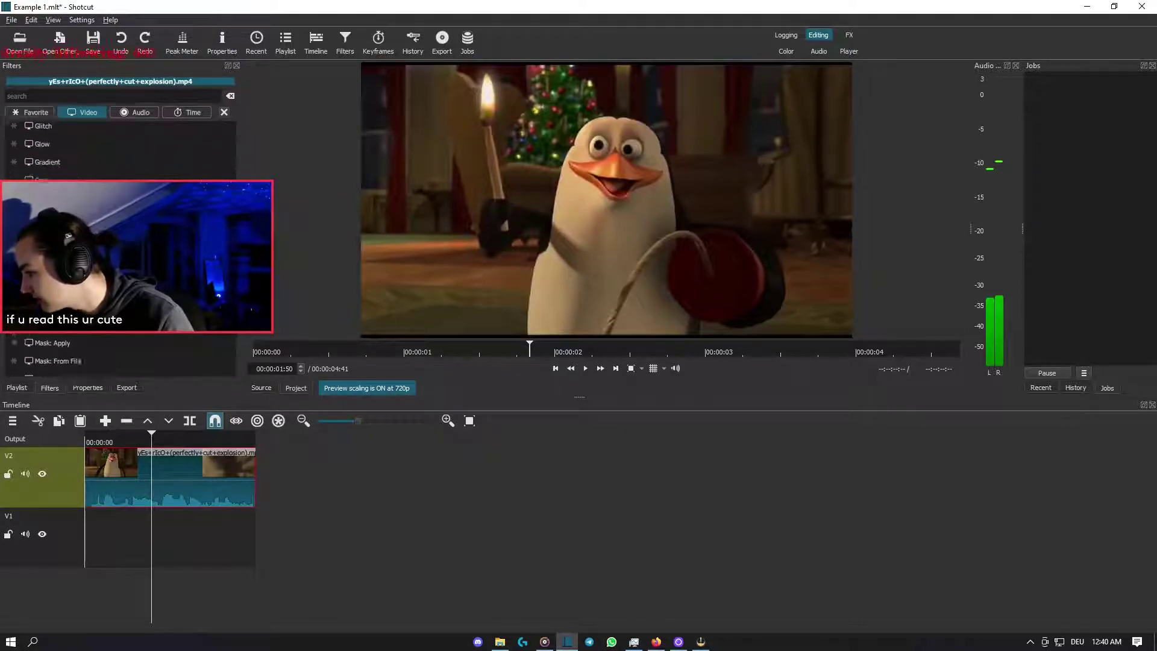
{"action": "scroll", "coordinate": [79, 171], "scroll_direction": "down", "scroll_amount": 2}
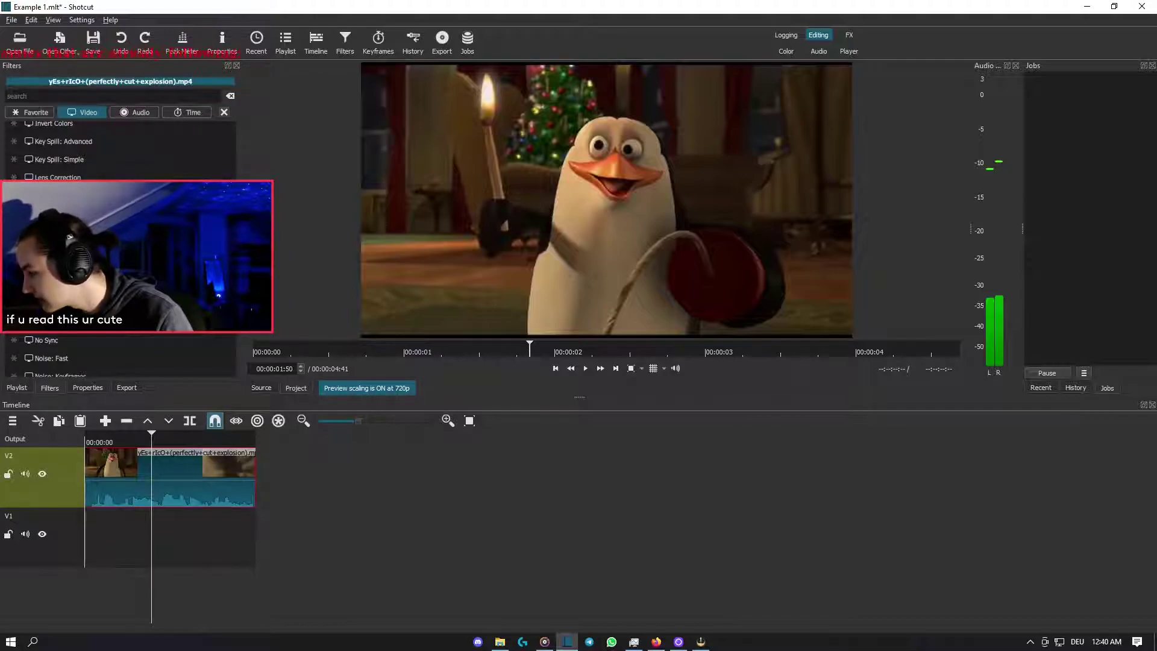
{"action": "left_click", "coordinate": [46, 286]}
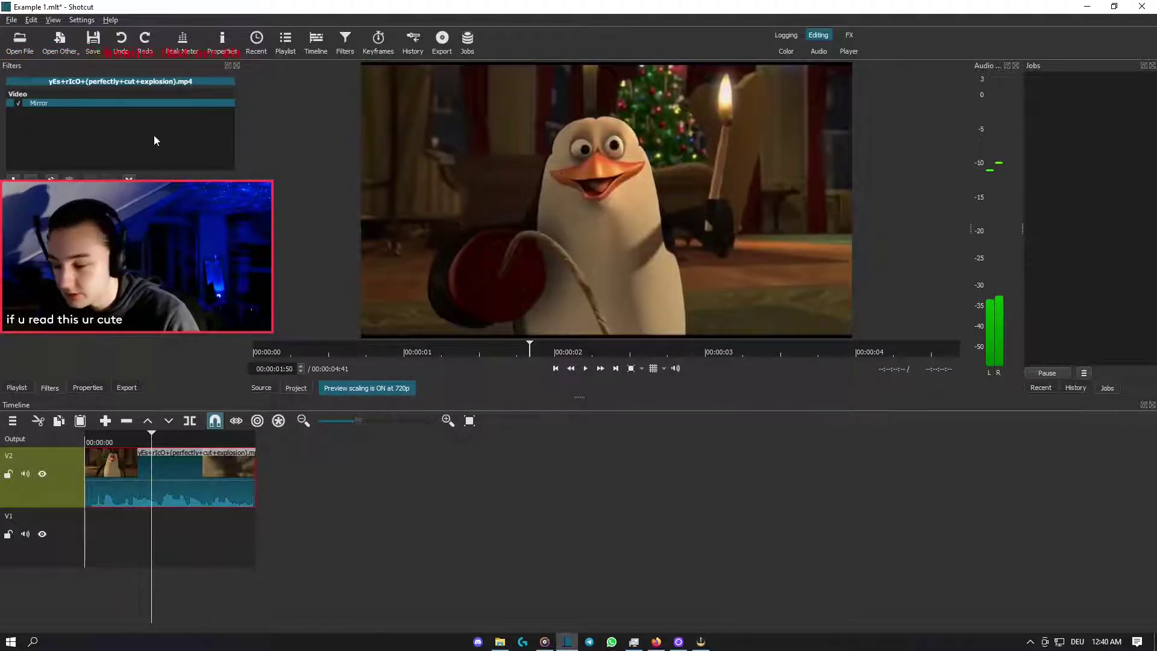
{"action": "left_click", "coordinate": [17, 104]}
{"action": "left_click", "coordinate": [17, 104]}
{"action": "left_click", "coordinate": [17, 105]}
{"action": "left_click", "coordinate": [17, 104]}
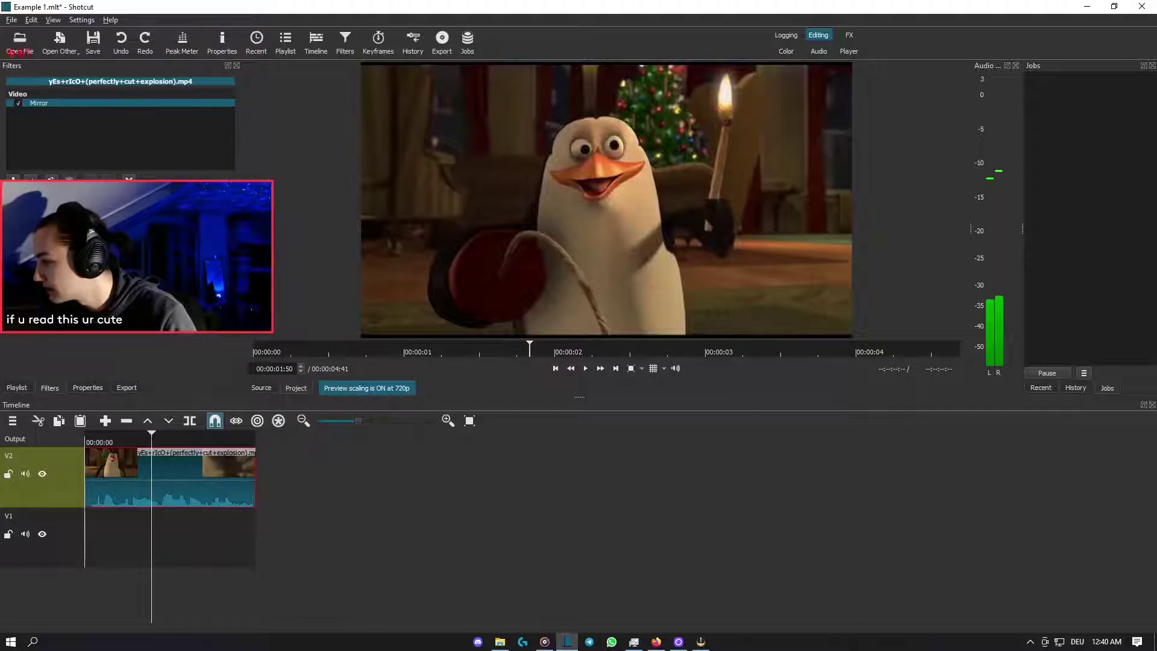
- Replace the Mirror filter with the Mosaic filter and play the clip to preview the effect
{"action": "left_click", "coordinate": [31, 179]}
{"action": "left_click", "coordinate": [13, 179]}
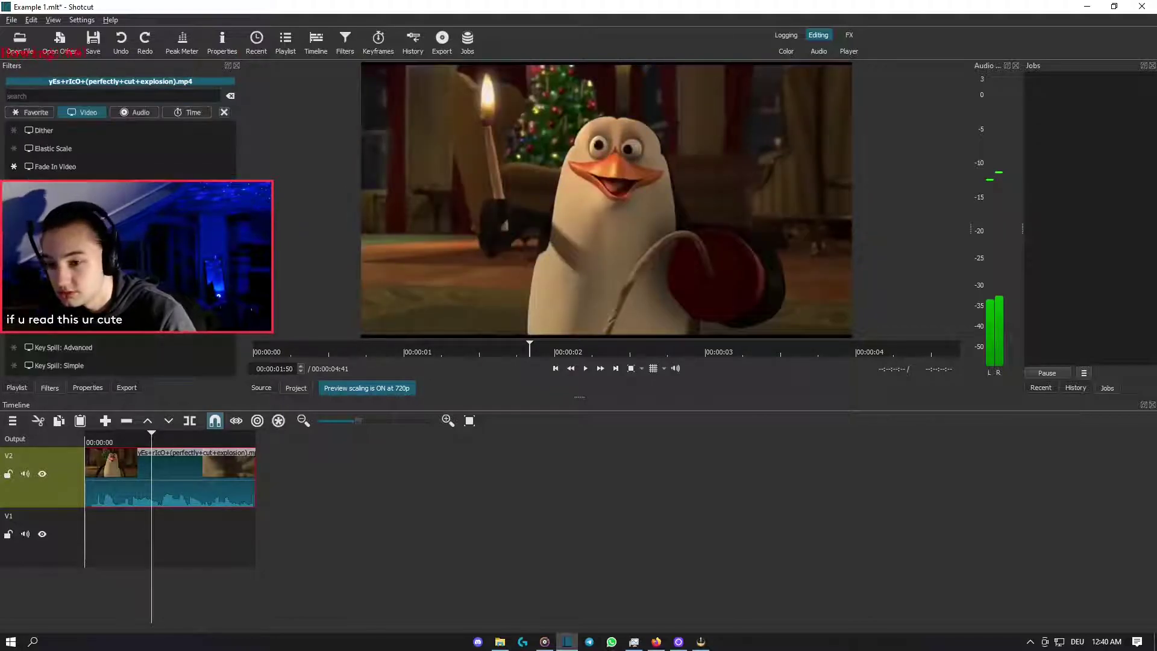
{"action": "scroll", "coordinate": [121, 248], "scroll_direction": "down", "scroll_amount": 5}
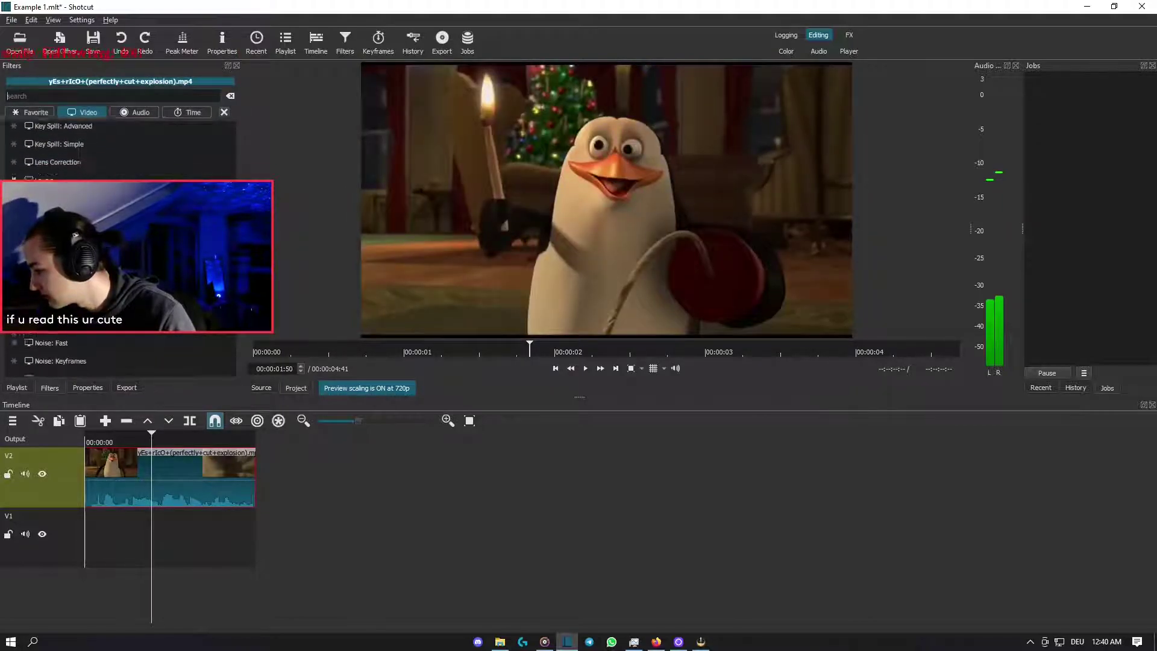
{"action": "left_click", "coordinate": [46, 196]}
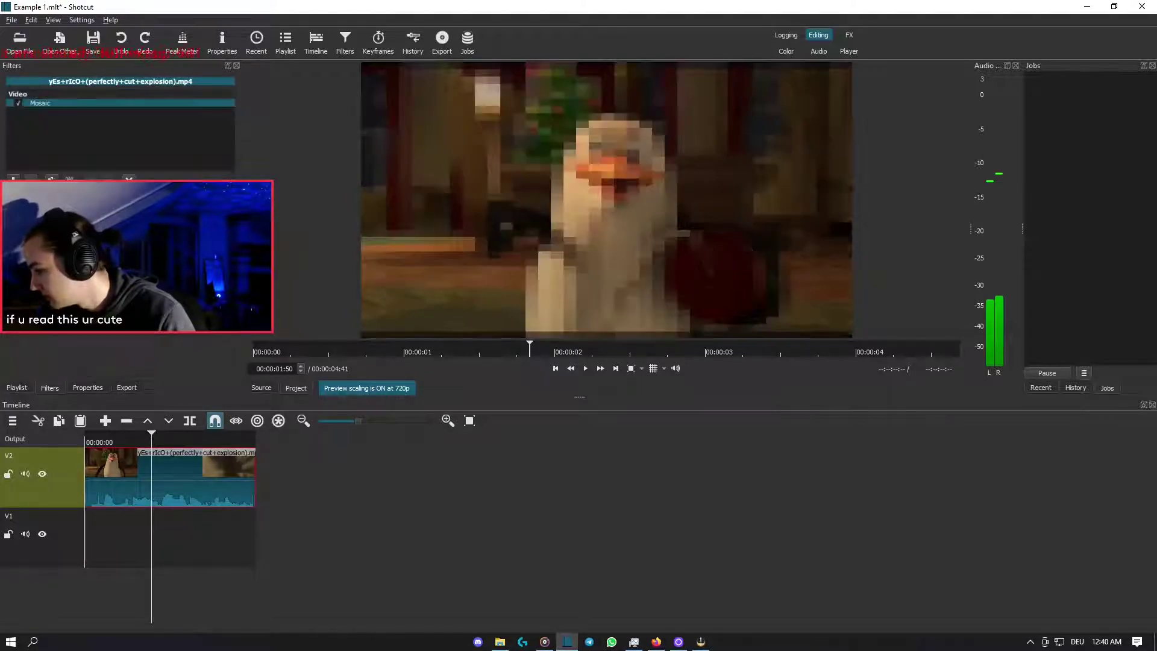
{"action": "left_click", "coordinate": [585, 369]}
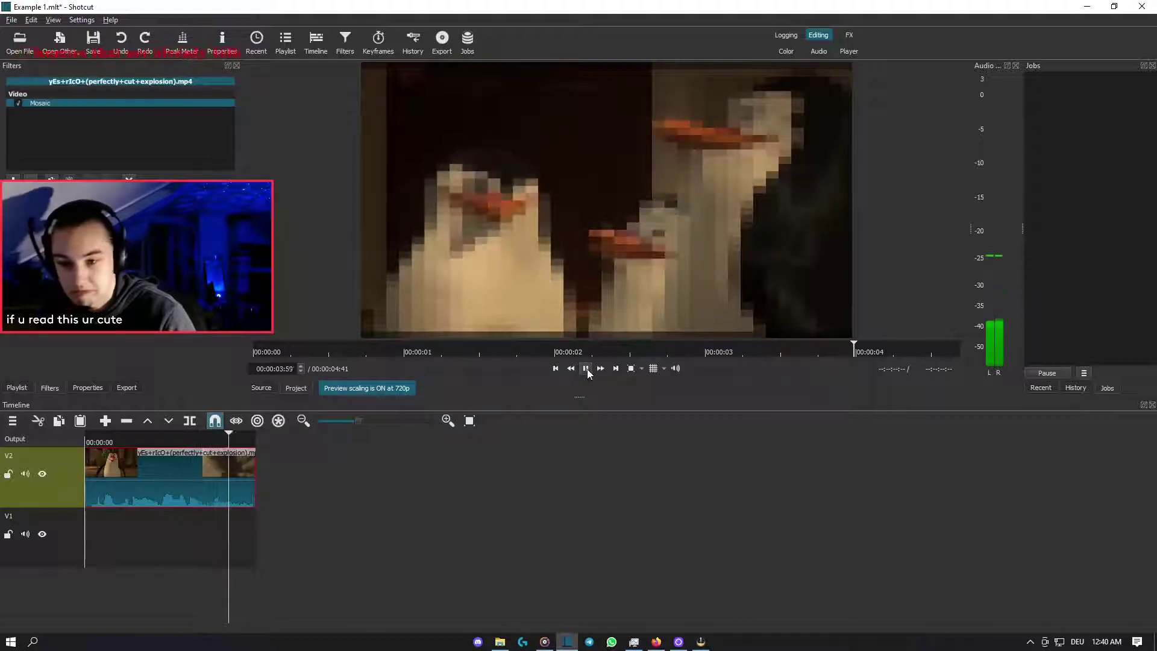
{"action": "left_click", "coordinate": [587, 369]}
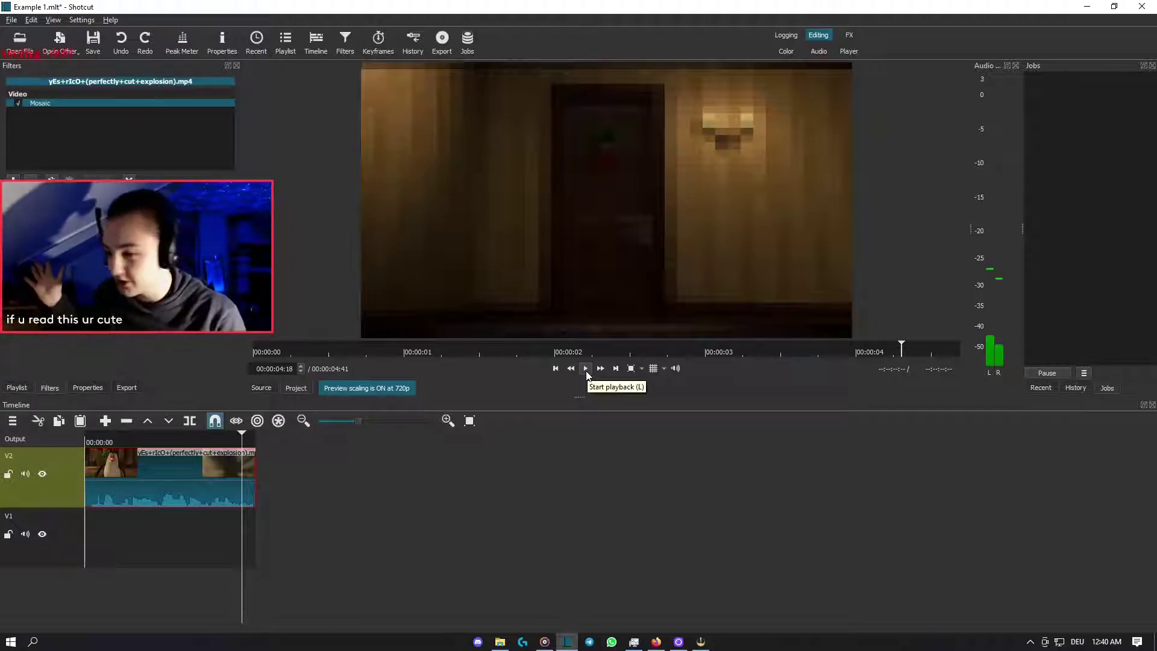
- Remove the Mosaic filter from the clip and look through the remaining video filters
{"action": "left_click", "coordinate": [31, 178]}
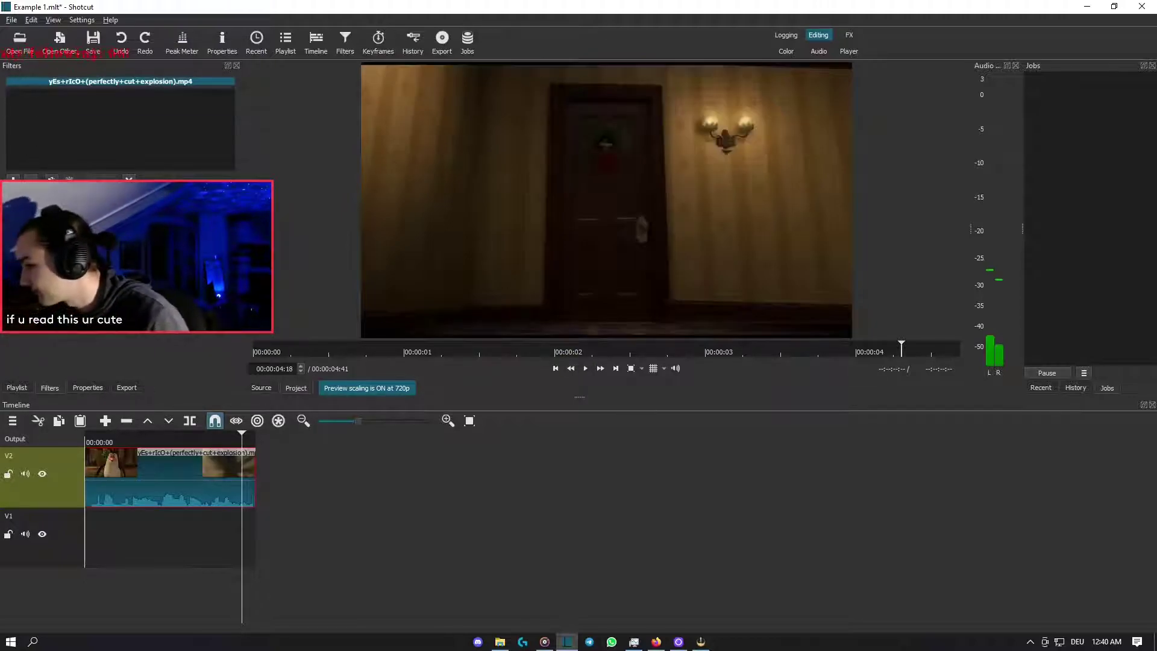
{"action": "left_click", "coordinate": [12, 178]}
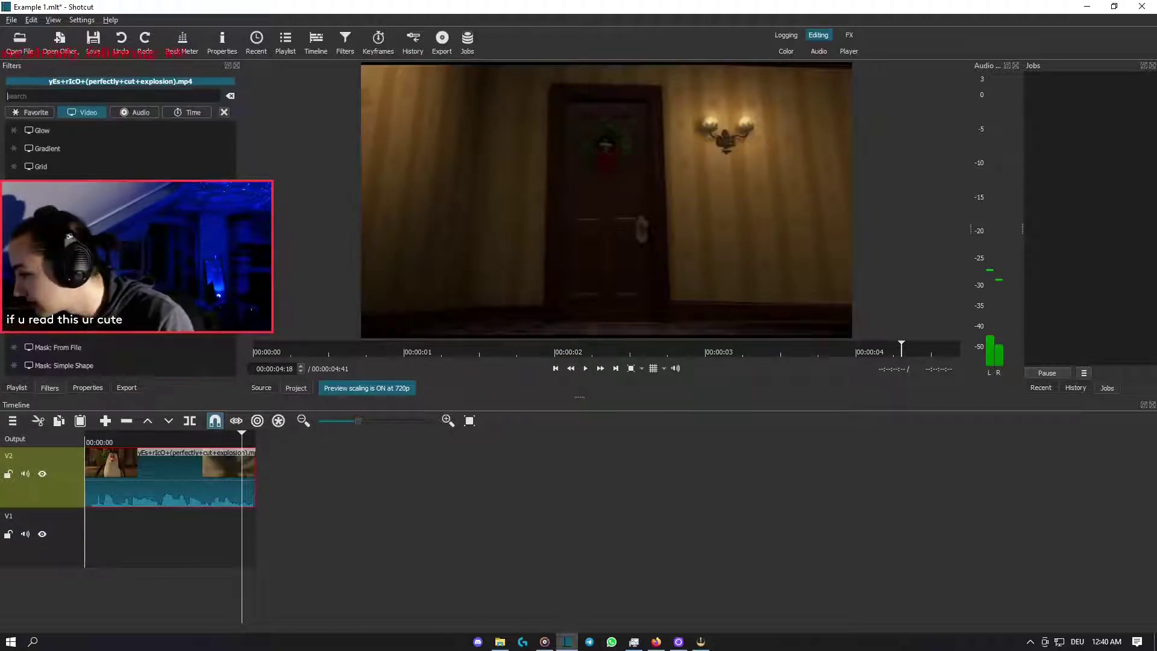
{"action": "scroll", "coordinate": [121, 253], "scroll_direction": "down", "scroll_amount": 3}
{"action": "scroll", "coordinate": [109, 360], "scroll_direction": "down", "scroll_amount": 5}
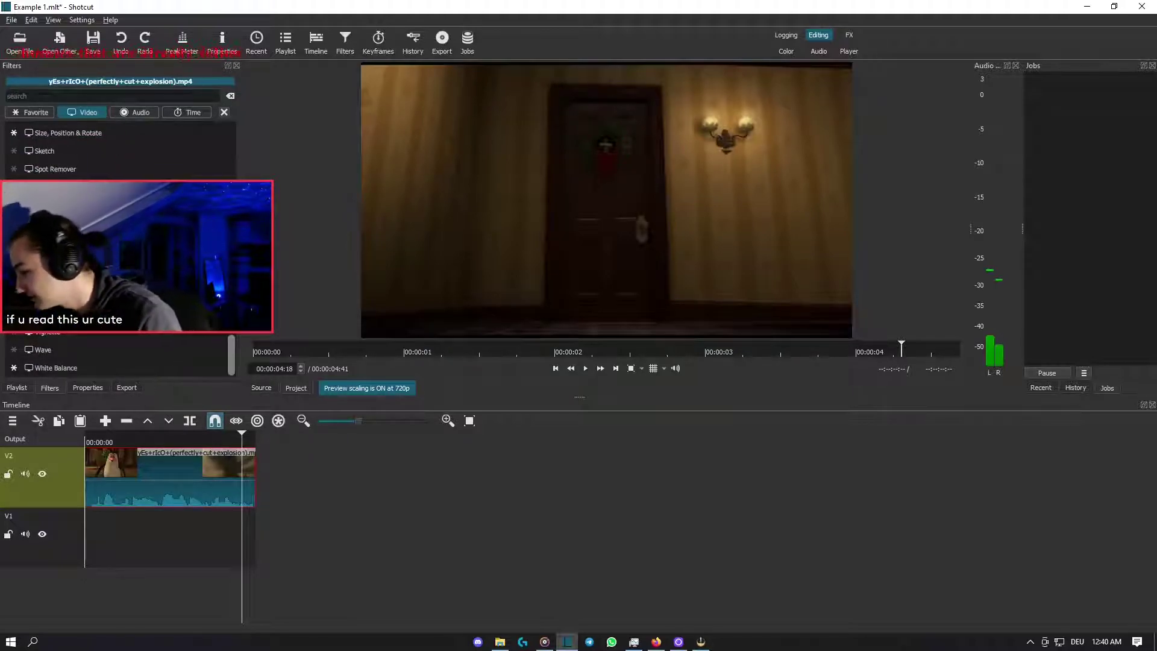
{"action": "scroll", "coordinate": [110, 356], "scroll_direction": "down", "scroll_amount": 1}
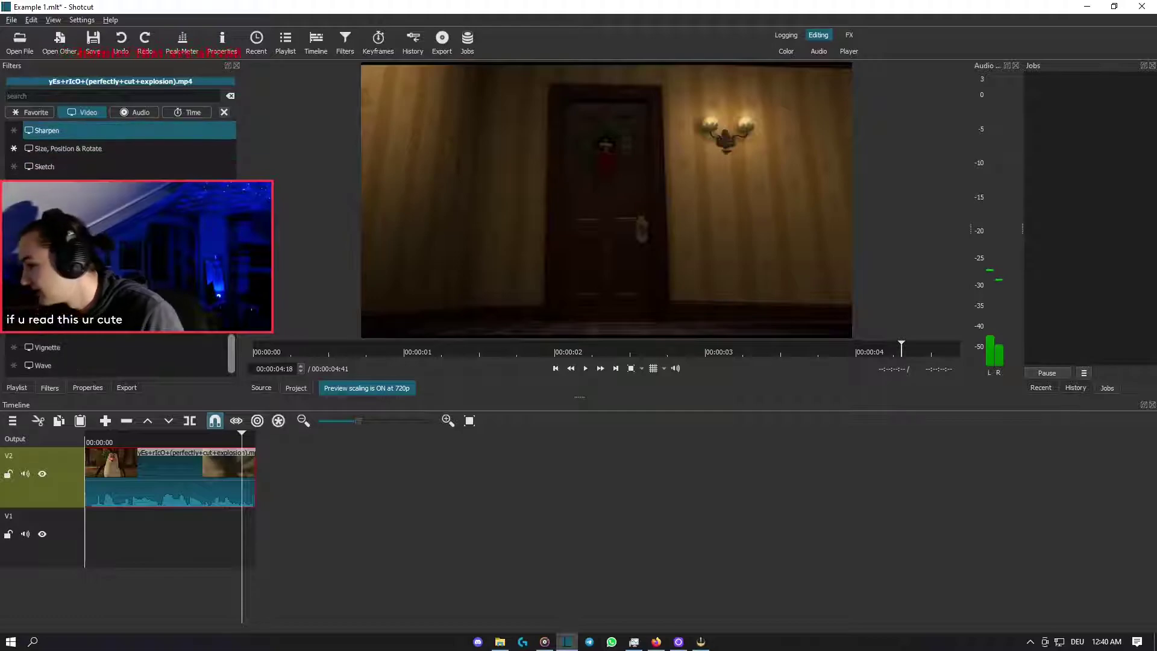
- Add the Reverb audio filter to the clip and play it from near the beginning
{"action": "left_click", "coordinate": [144, 113]}
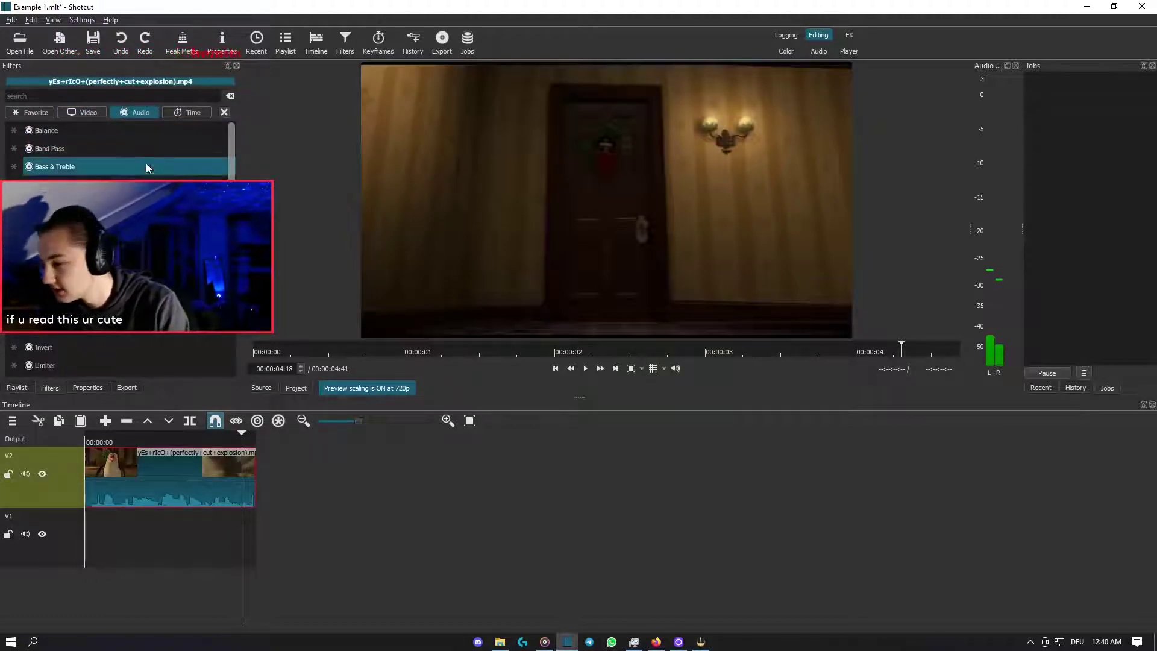
{"action": "scroll", "coordinate": [117, 254], "scroll_direction": "down", "scroll_amount": 4}
{"action": "scroll", "coordinate": [118, 253], "scroll_direction": "down", "scroll_amount": 1}
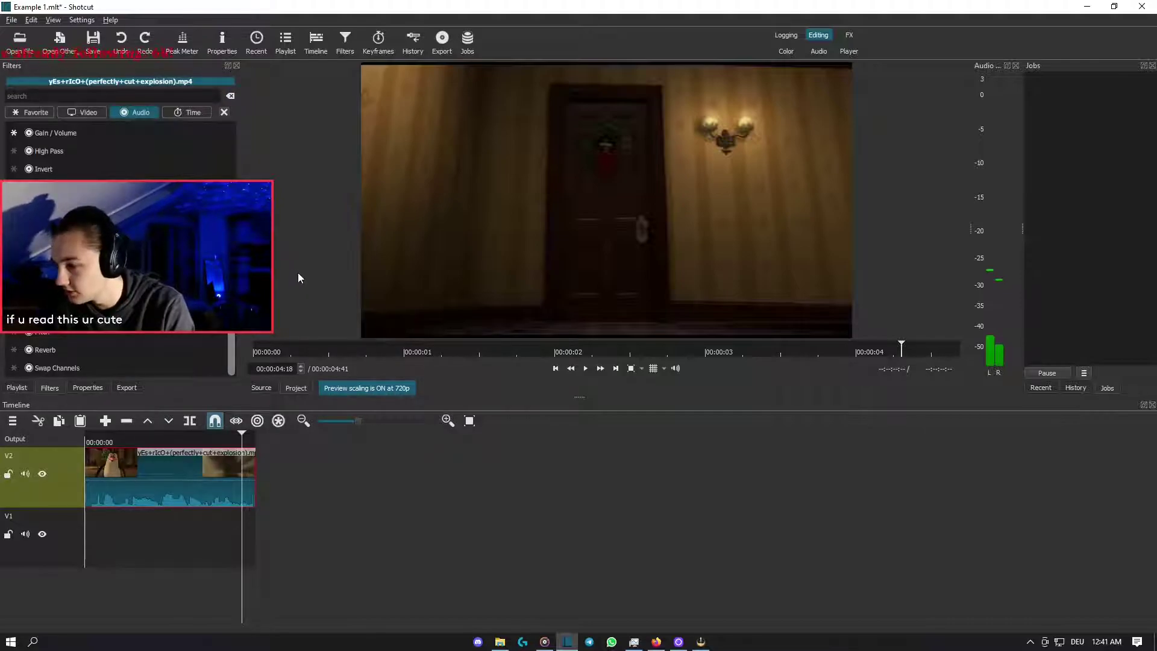
{"action": "left_click", "coordinate": [123, 348]}
{"action": "left_click", "coordinate": [96, 530]}
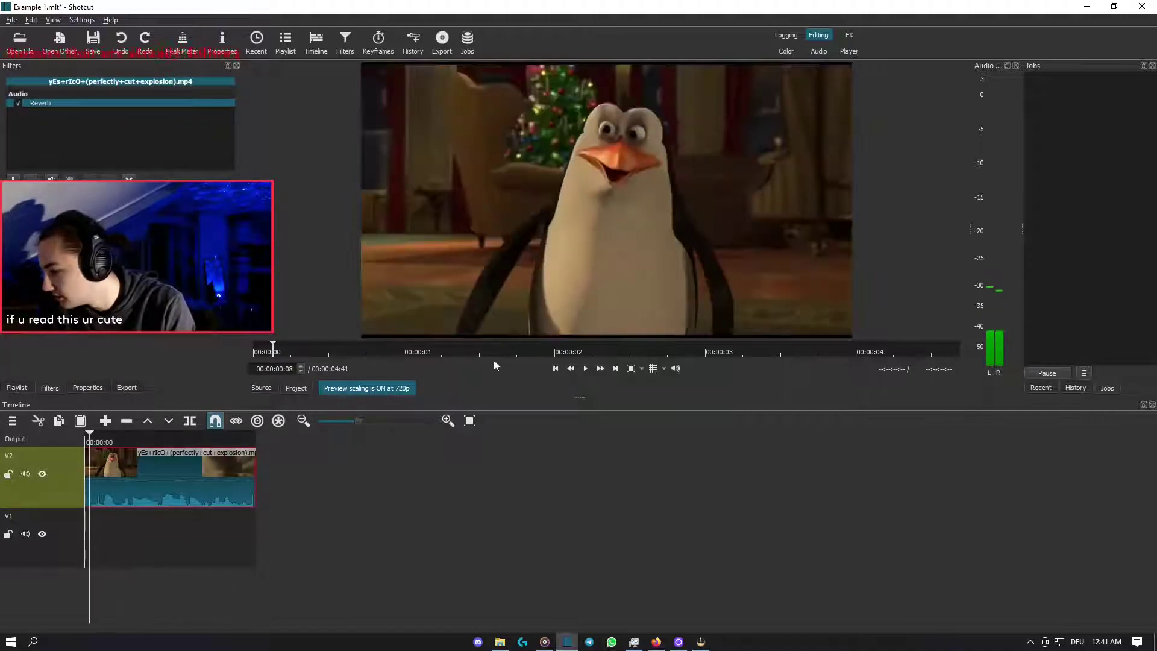
{"action": "left_click", "coordinate": [585, 369]}
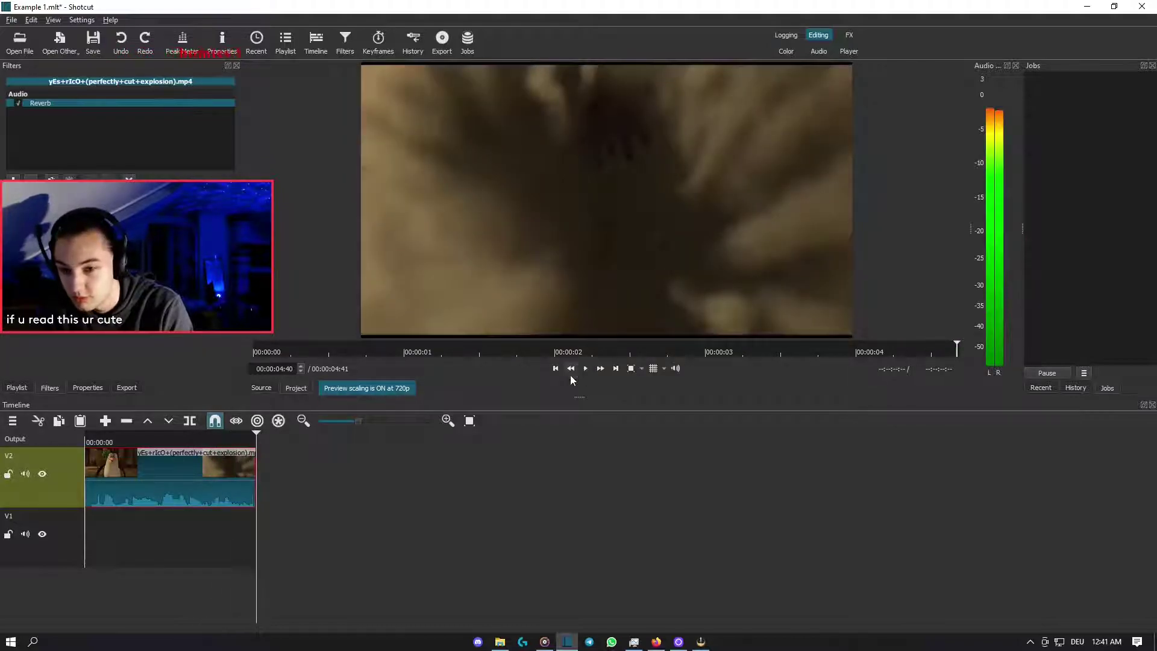
- Move the playhead back to about 00:00:01:46 and replace the Reverb filter with Gain / Volume
{"action": "left_click", "coordinate": [149, 527]}
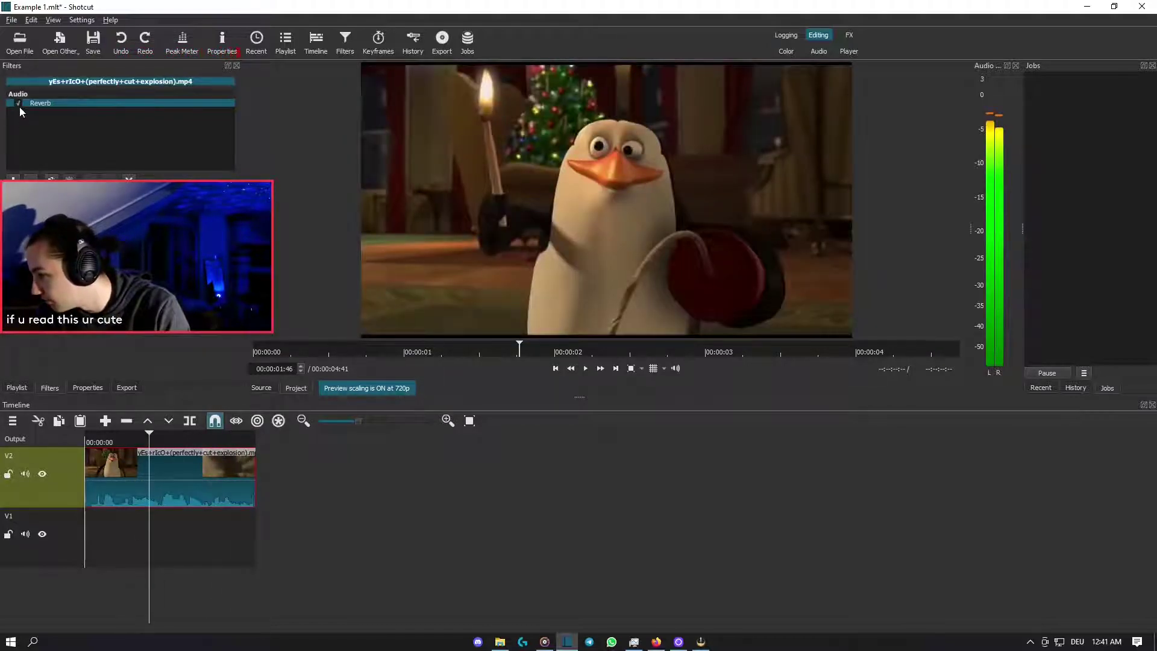
{"action": "left_click", "coordinate": [13, 179]}
{"action": "scroll", "coordinate": [121, 147], "scroll_direction": "down", "scroll_amount": 4}
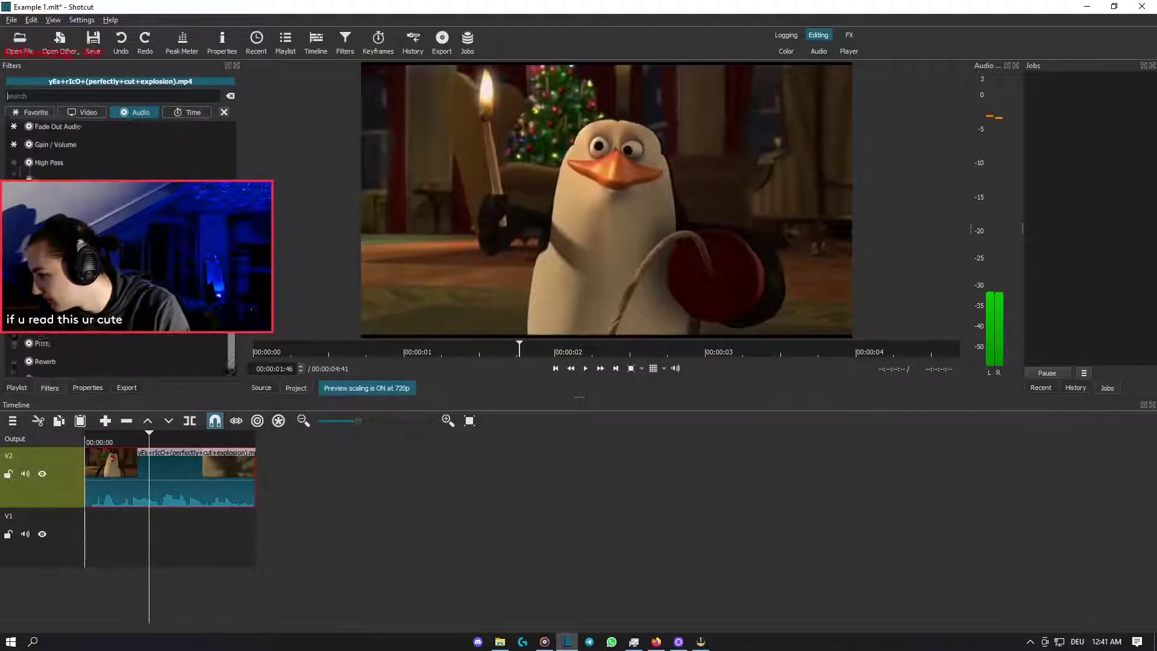
{"action": "left_click", "coordinate": [54, 147]}
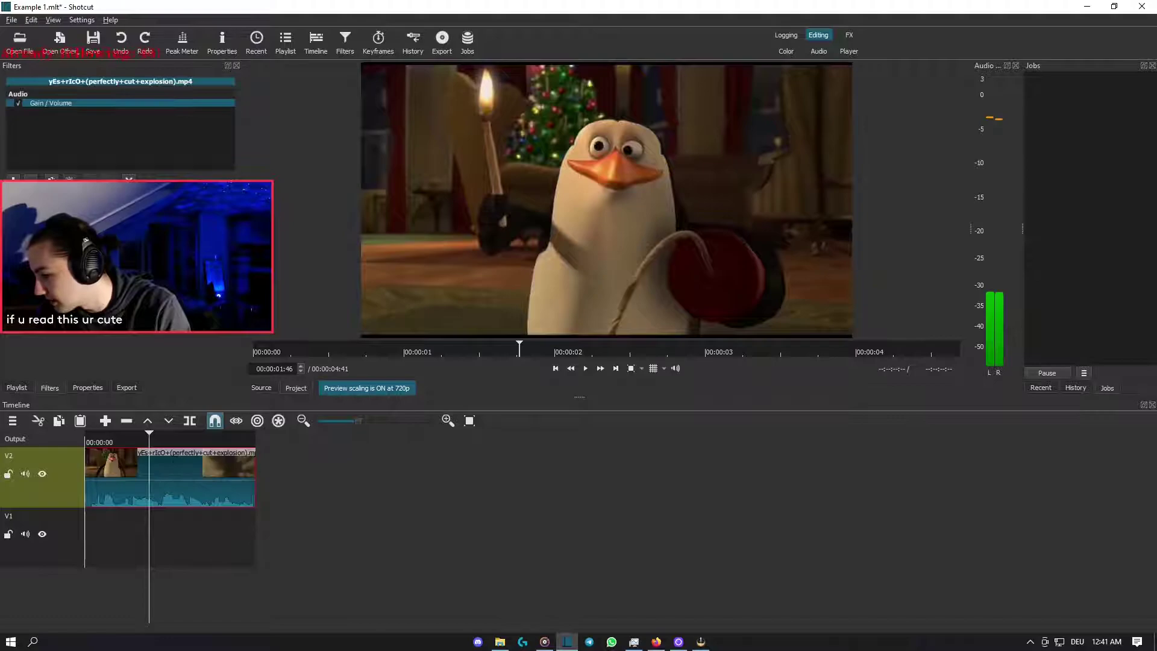
- Play the clip with the Gain / Volume filter, and replay it from 00:00:01:00 to the end
{"action": "left_click", "coordinate": [586, 369]}
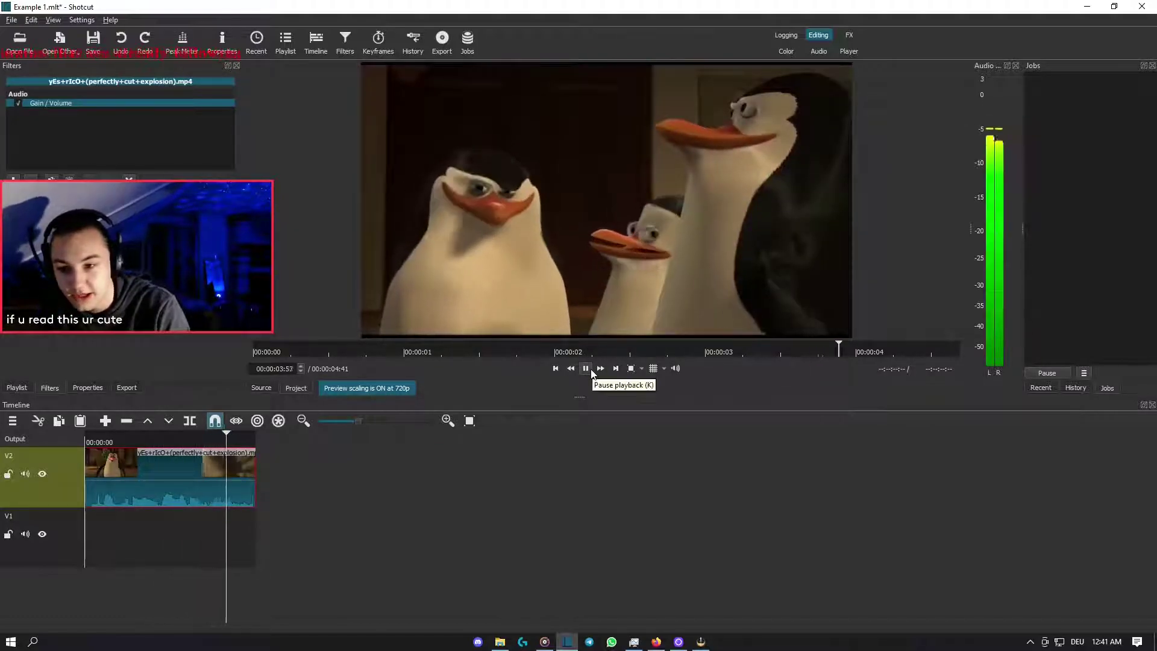
{"action": "left_click", "coordinate": [591, 369]}
{"action": "left_click", "coordinate": [121, 497]}
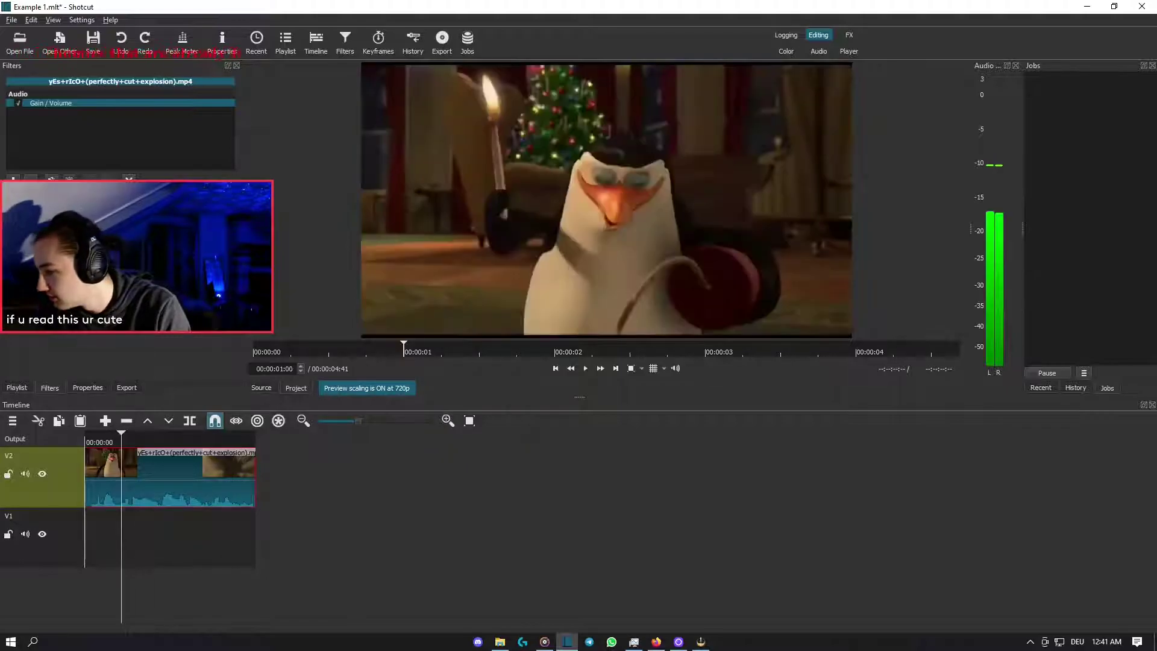
{"action": "left_click", "coordinate": [587, 368]}
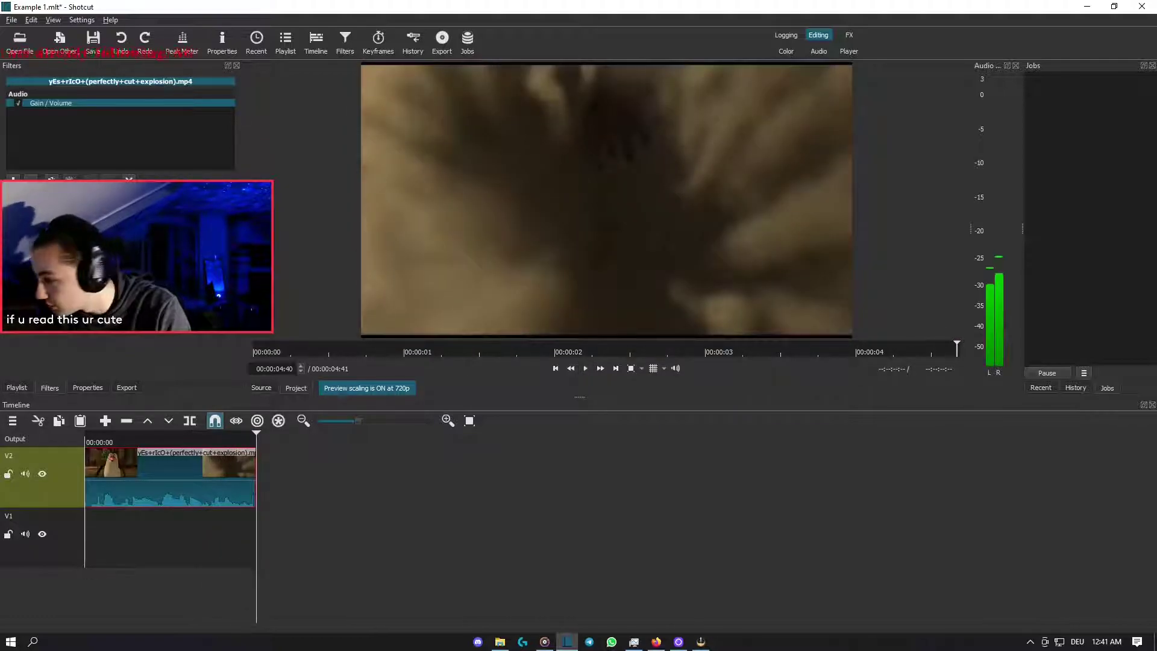
- Disable and remove the clip's Gain / Volume filter, and add the Brightness filter in its place
{"action": "left_click", "coordinate": [19, 104]}
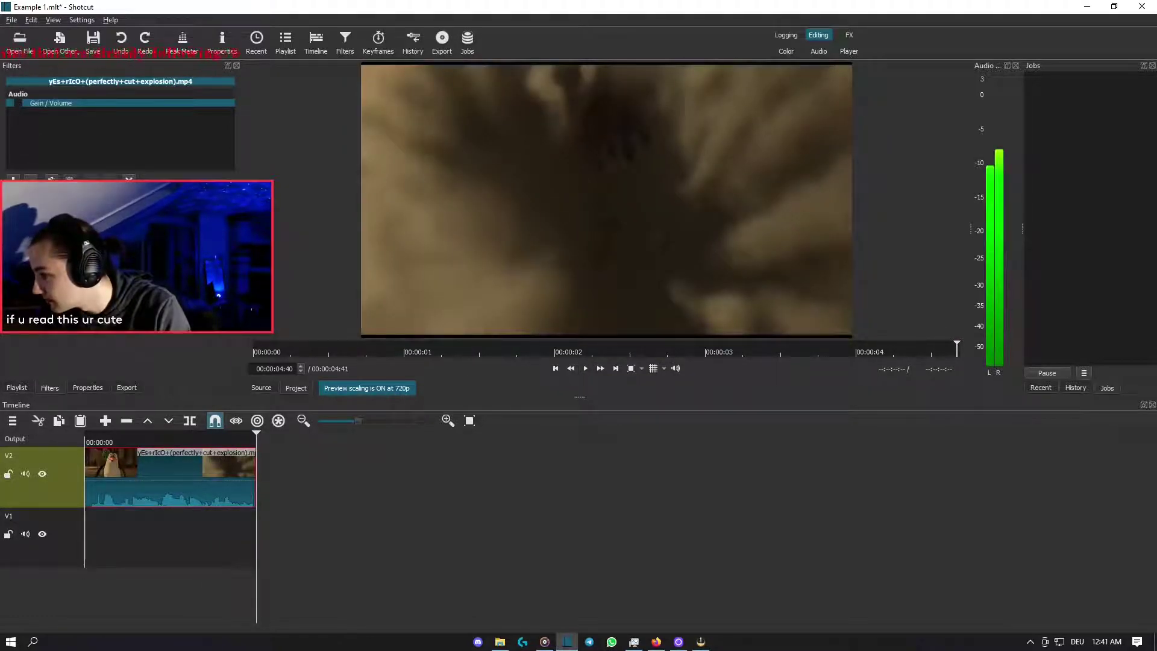
{"action": "left_click", "coordinate": [31, 179]}
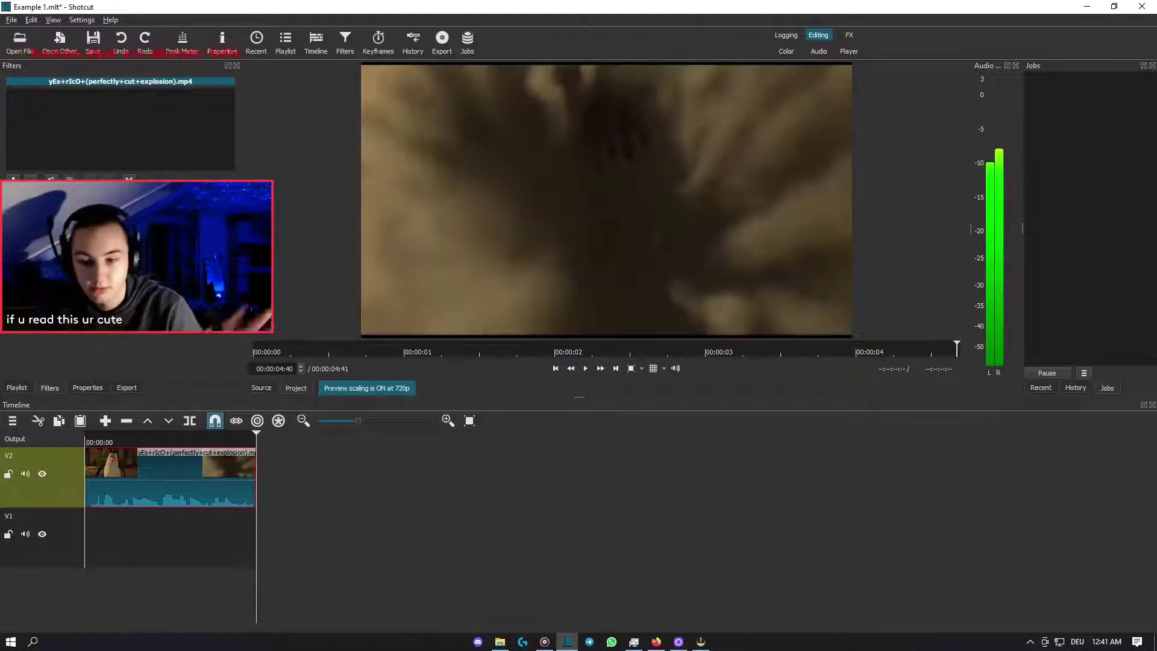
{"action": "left_click", "coordinate": [13, 179]}
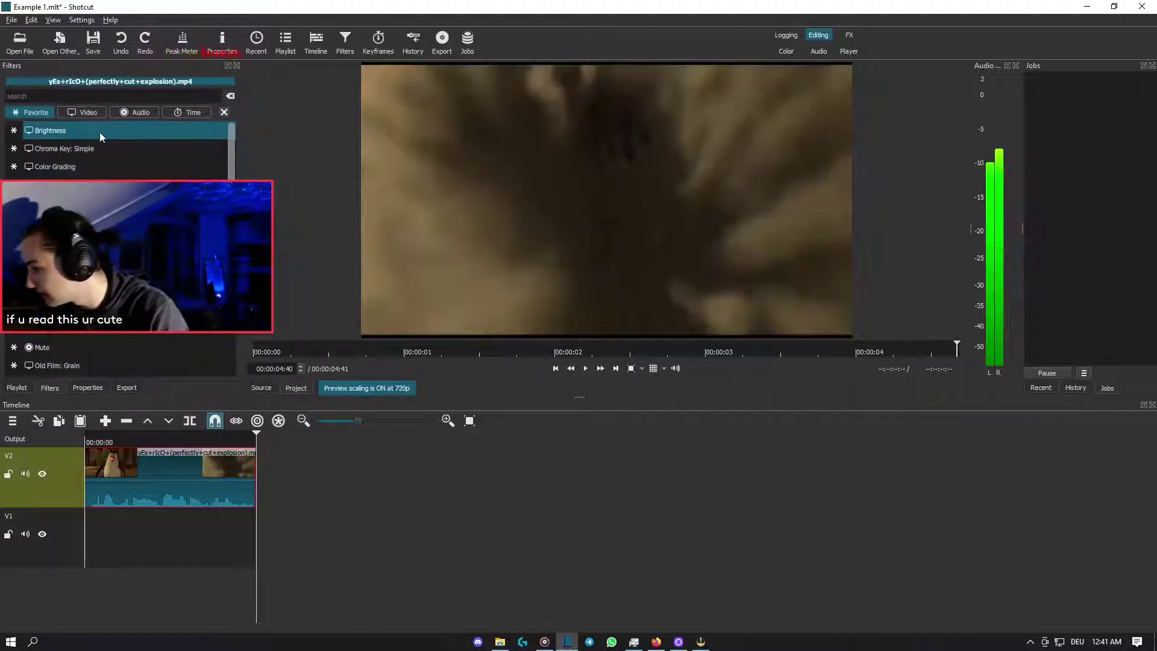
{"action": "left_click", "coordinate": [99, 132]}
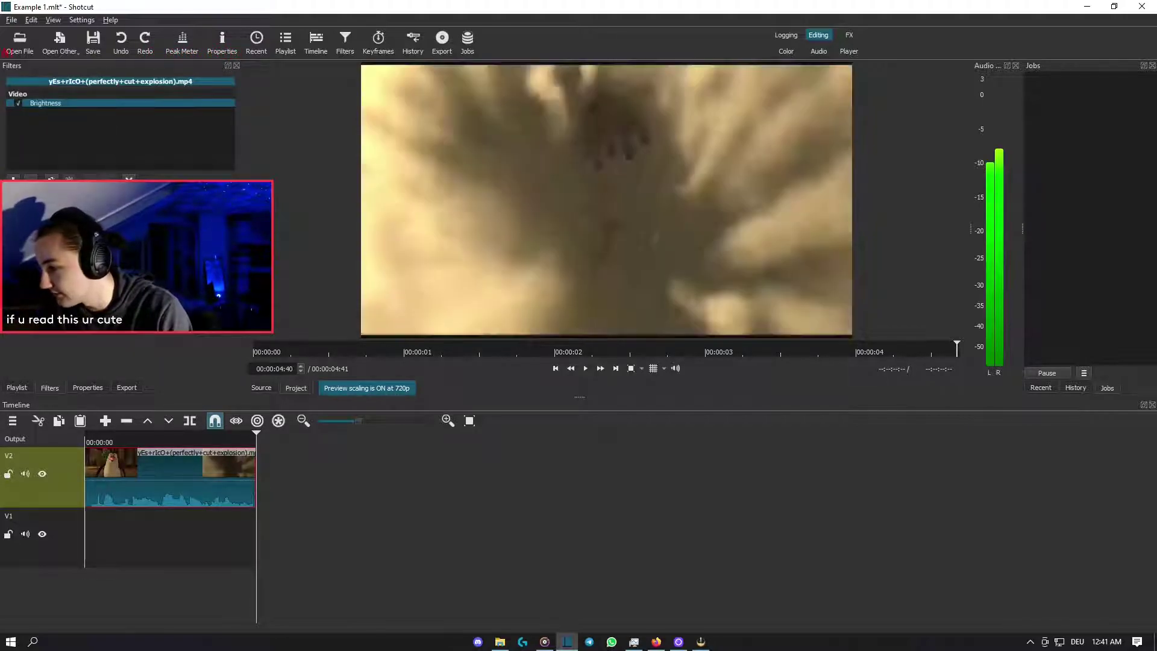
- Adjust the Brightness filter's level, and replace it with the Chroma Key: Simple filter
{"action": "left_click_drag", "start_coordinate": [37, 226], "coordinate": [77, 226]}
{"action": "left_click", "coordinate": [13, 179]}
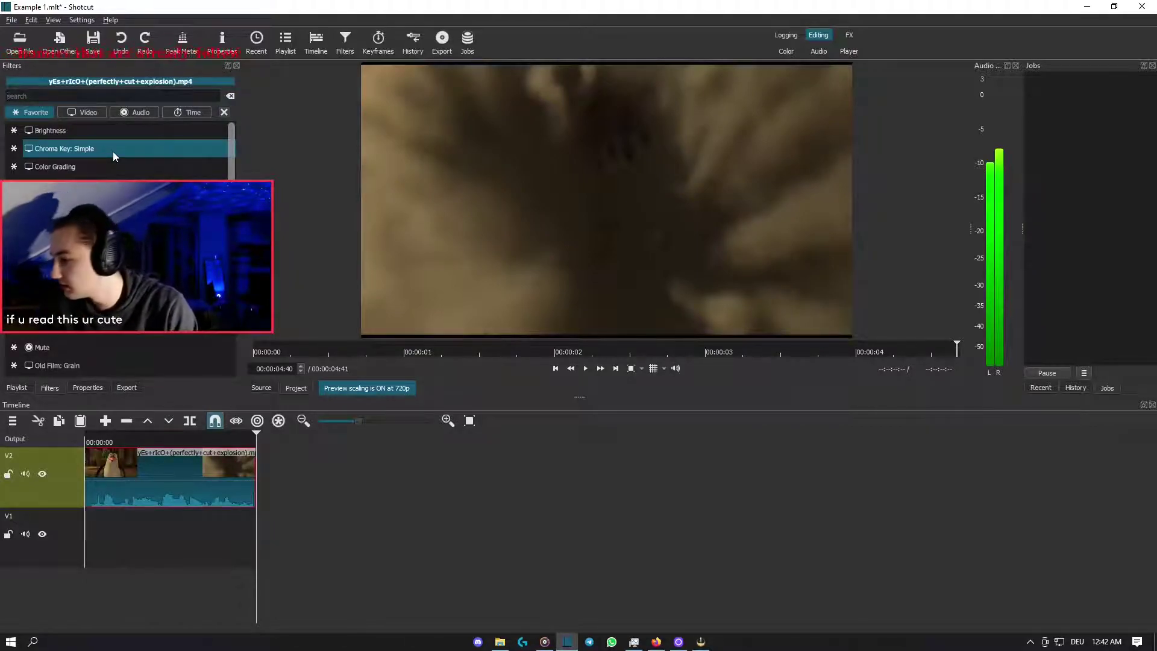
{"action": "left_click", "coordinate": [113, 151]}
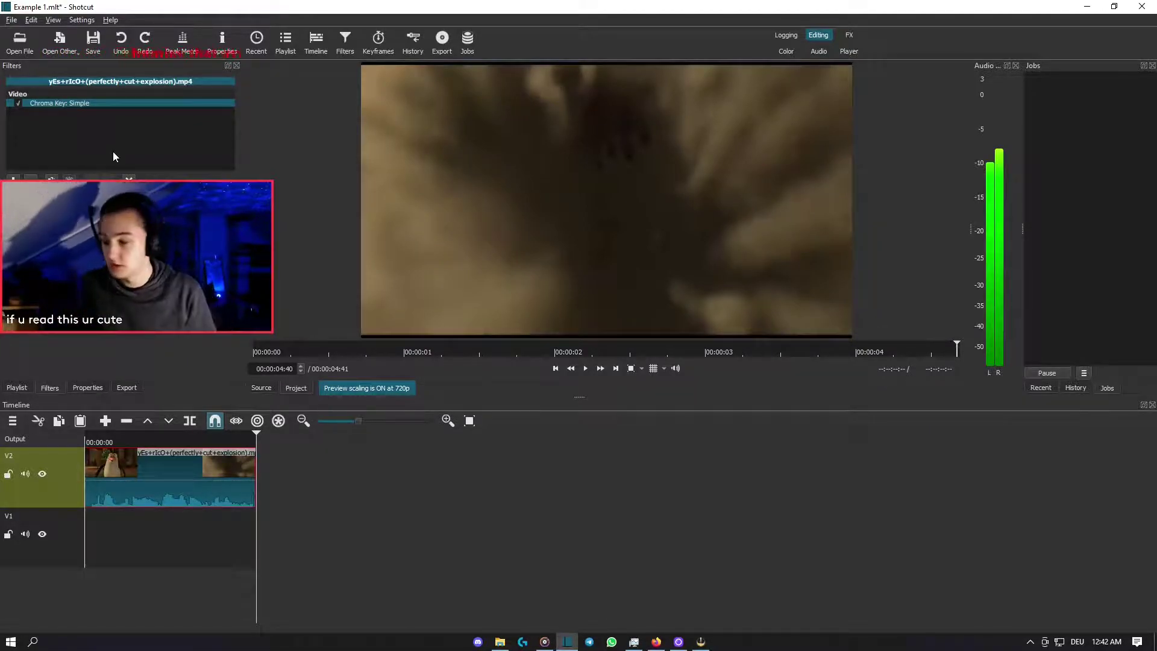
- Search the DATA (D:) drive in File Explorer for "green" and play the MLG Gaming Hitmarker green-screen video
{"action": "left_click", "coordinate": [500, 641]}
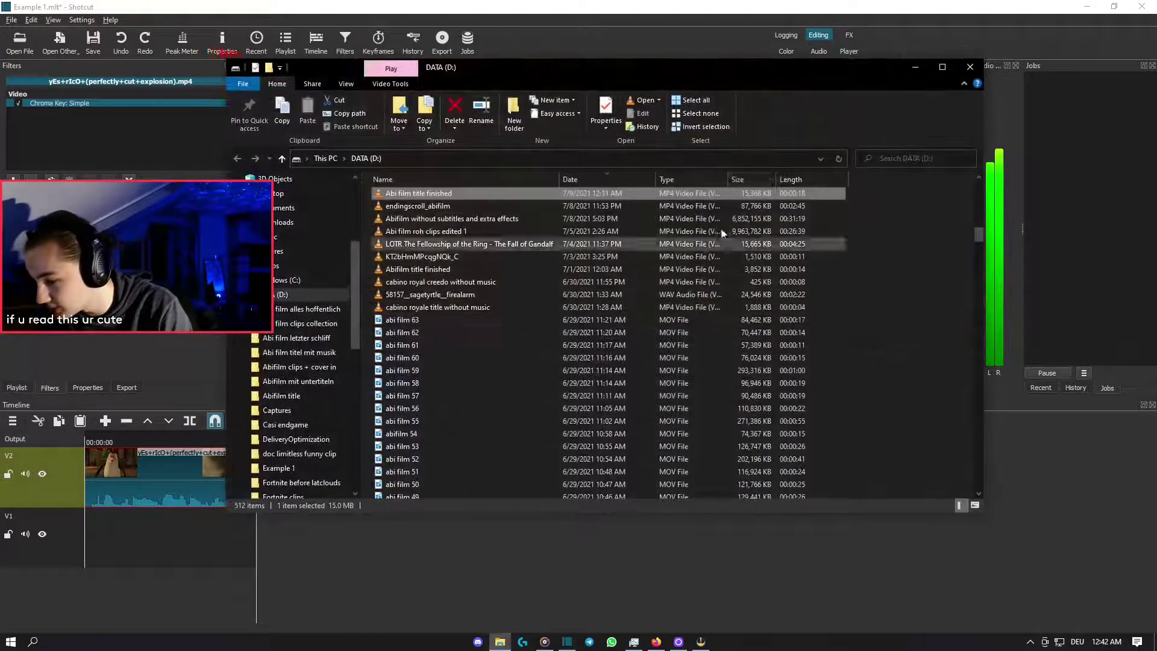
{"action": "left_click", "coordinate": [905, 158]}
{"action": "type", "text": "green"}
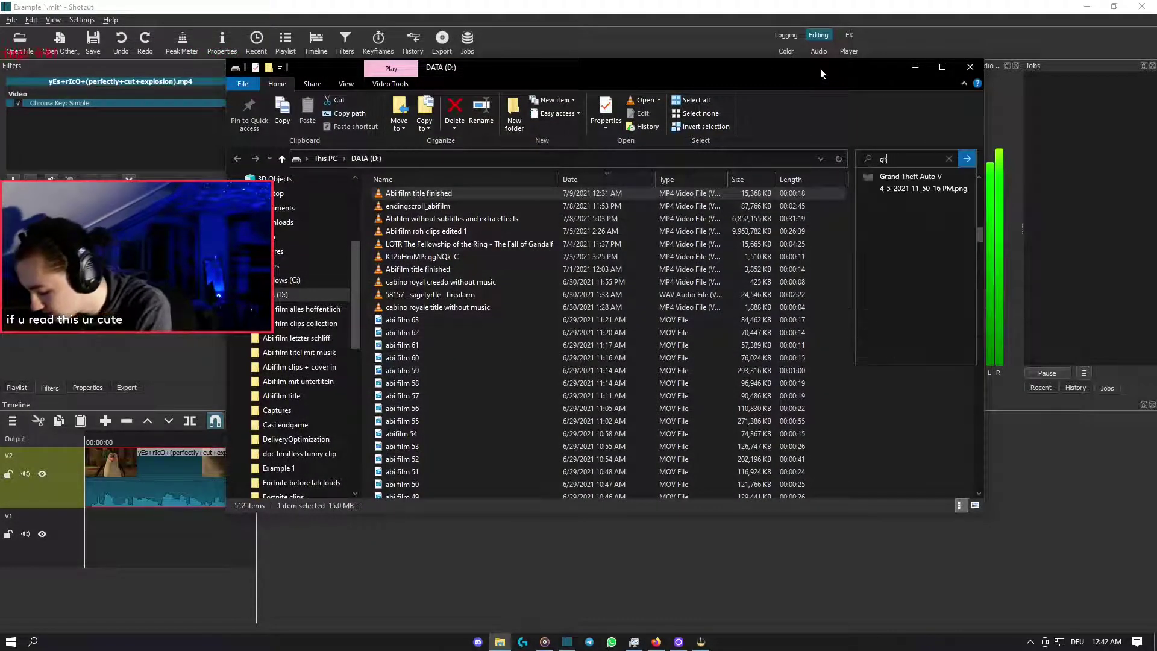
{"action": "left_click", "coordinate": [967, 159]}
{"action": "left_click", "coordinate": [534, 197]}
{"action": "double_click", "coordinate": [537, 198]}
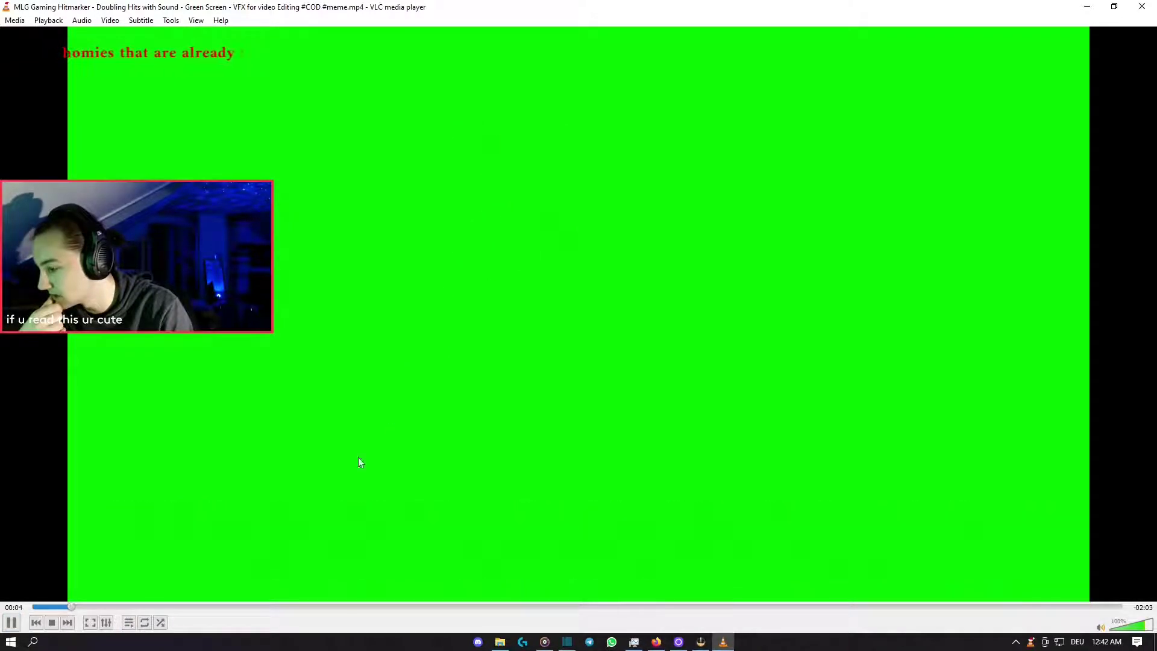
- Skip through the green-screen video to about 00:46, and close the media player and File Explorer
{"action": "left_click", "coordinate": [282, 608]}
{"action": "left_click", "coordinate": [431, 607]}
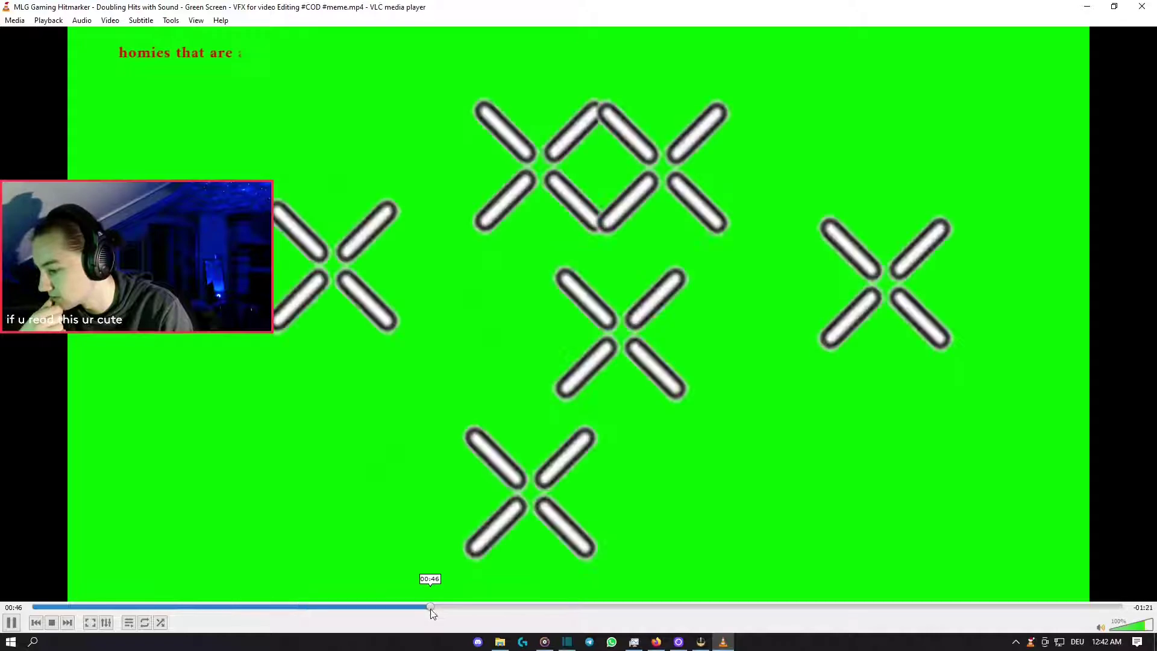
{"action": "key", "text": "ctrl+q"}
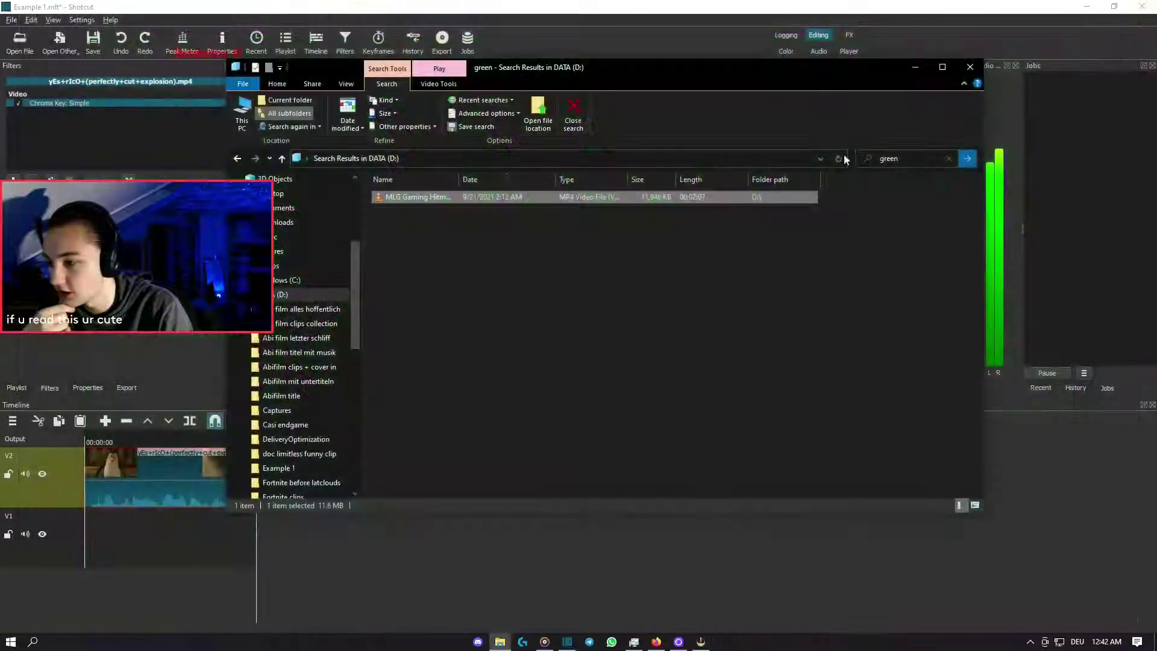
{"action": "double_click", "coordinate": [742, 197]}
{"action": "left_click", "coordinate": [1143, 6]}
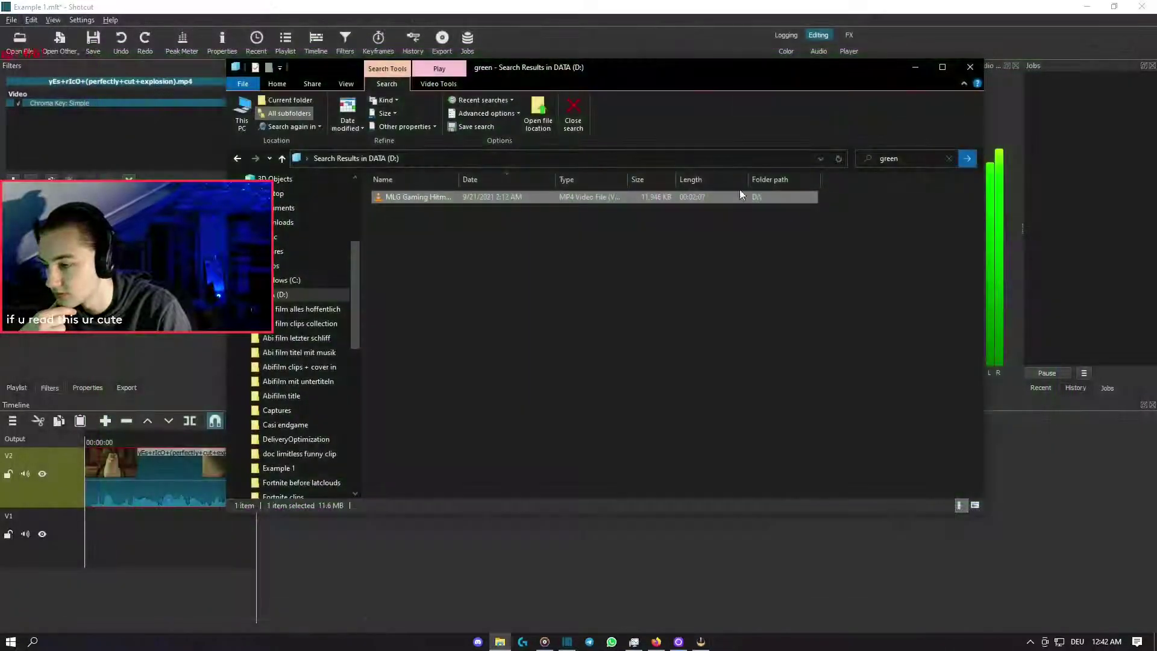
{"action": "left_click", "coordinate": [970, 66]}
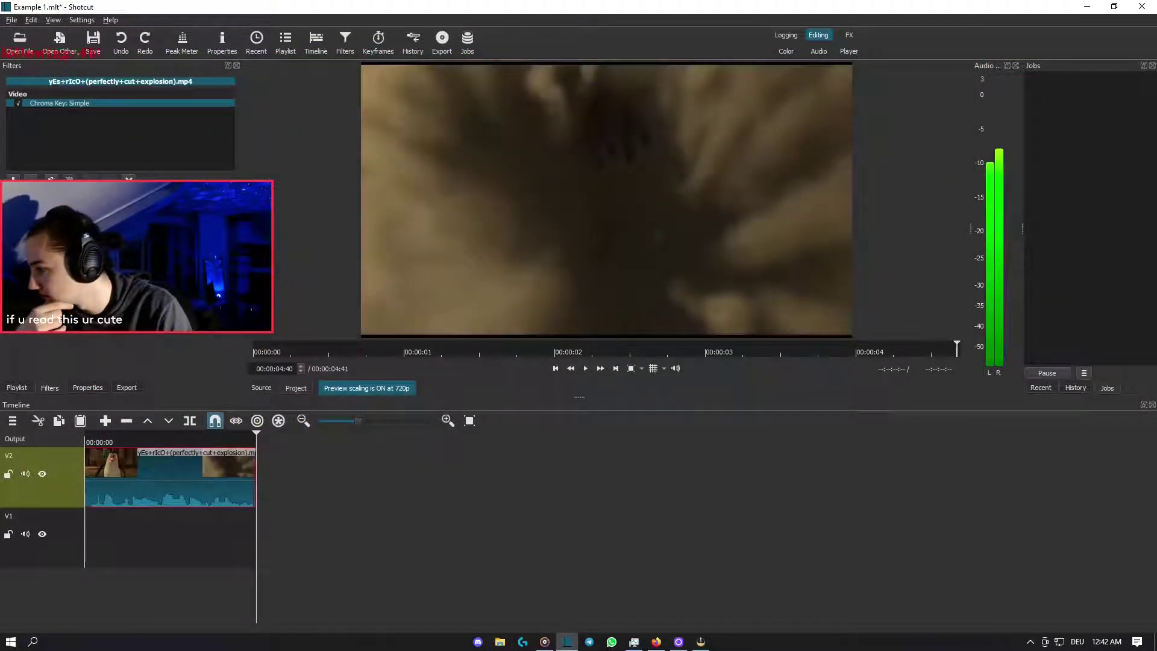
- Open the MLG Gaming Hitmarker green-screen video in the project and place it at the start of track V1
{"action": "left_click", "coordinate": [30, 52]}
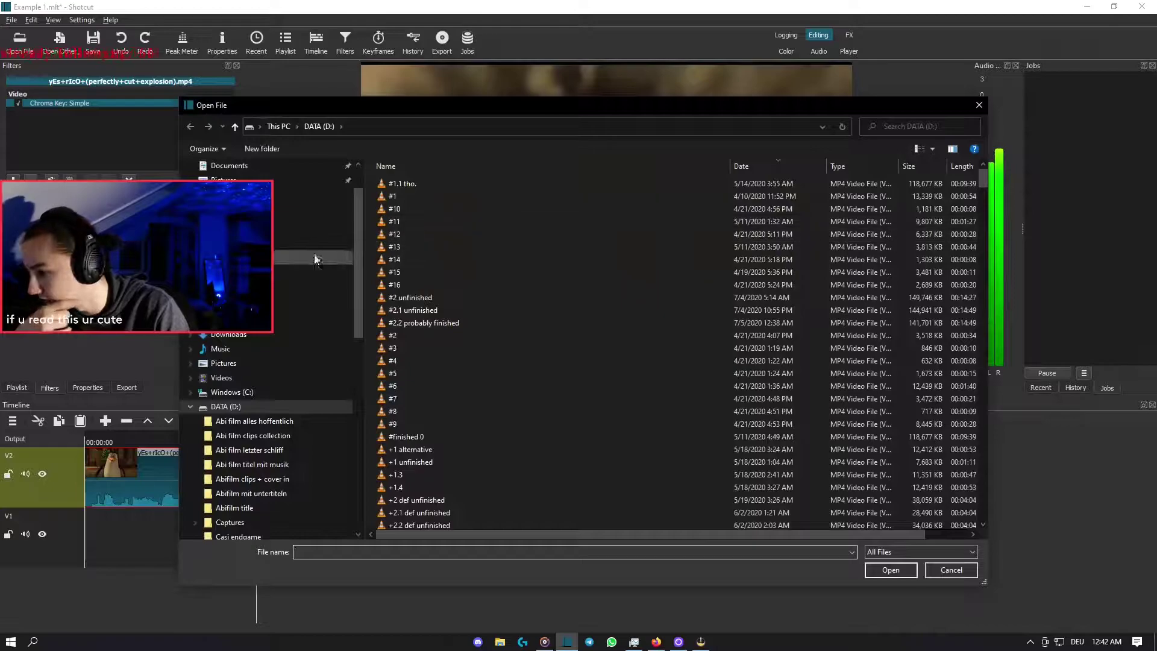
{"action": "scroll", "coordinate": [271, 253], "scroll_direction": "down", "scroll_amount": 5}
{"action": "scroll", "coordinate": [247, 173], "scroll_direction": "up", "scroll_amount": 10}
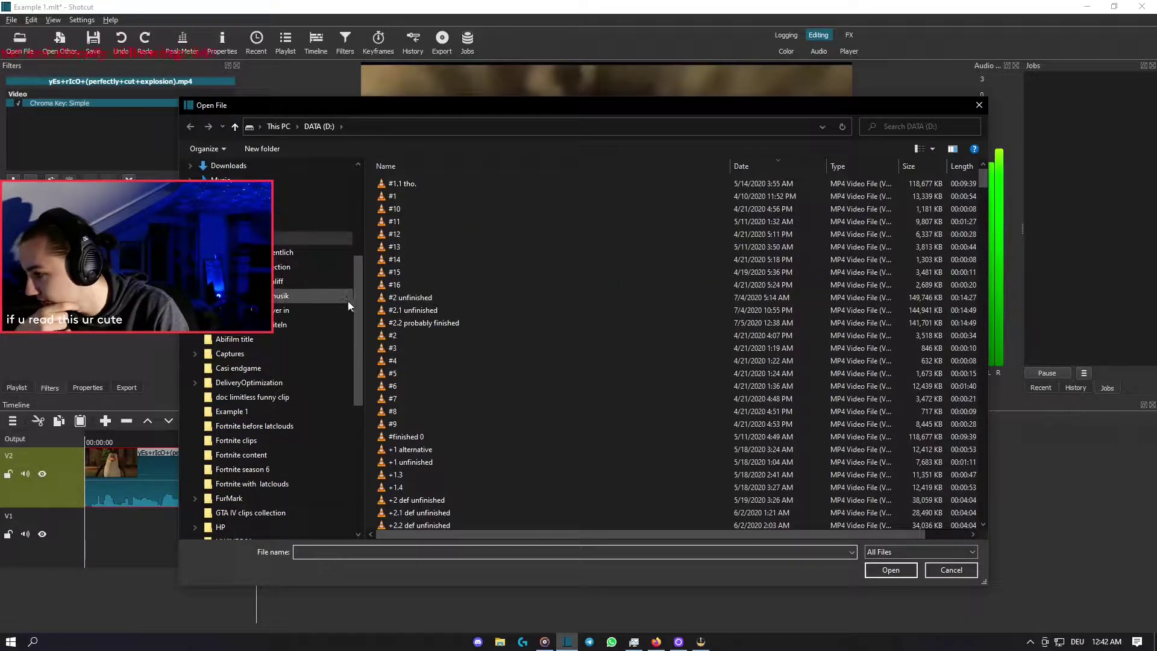
{"action": "left_click", "coordinate": [262, 176]}
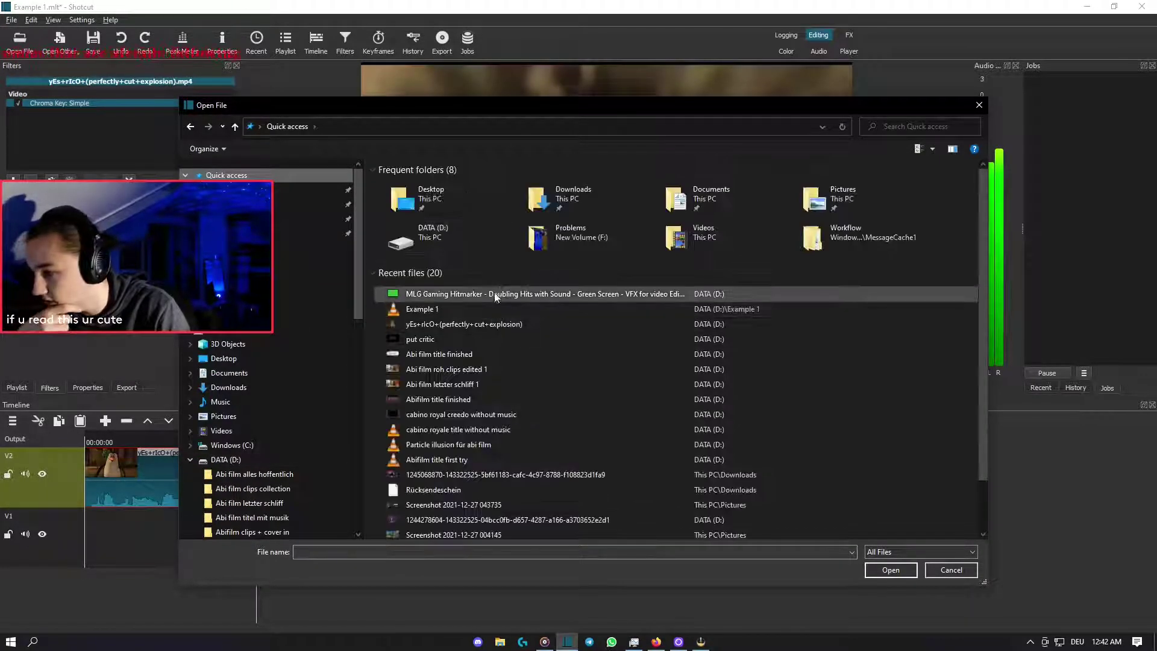
{"action": "double_click", "coordinate": [494, 292]}
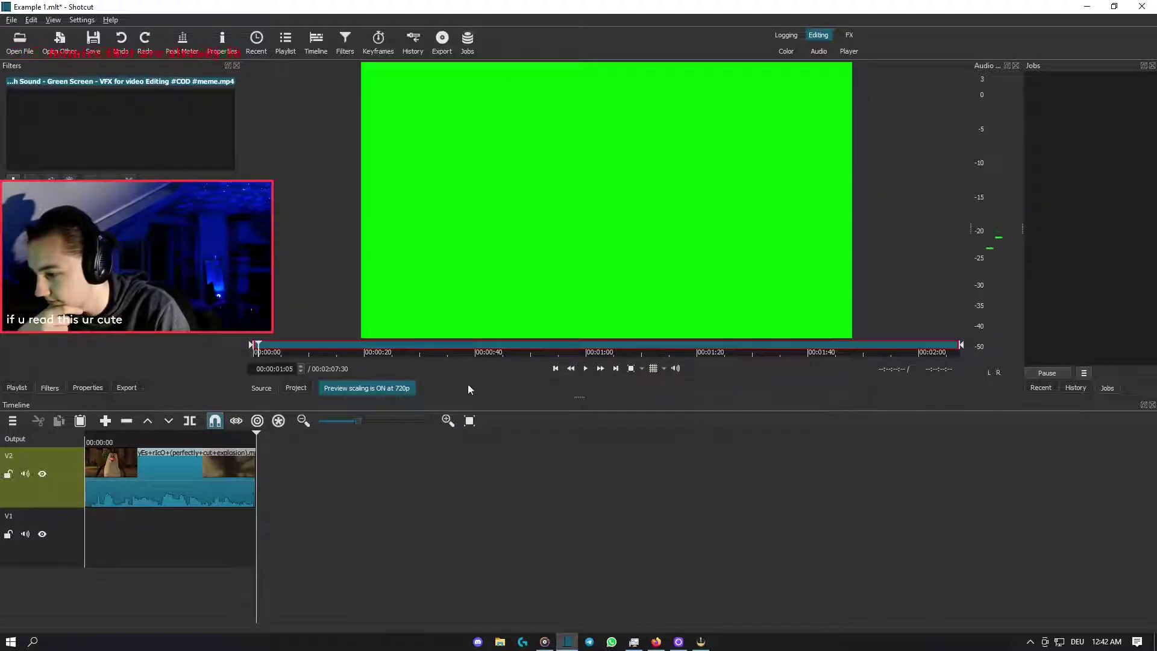
{"action": "left_click_drag", "start_coordinate": [291, 434], "coordinate": [75, 522]}
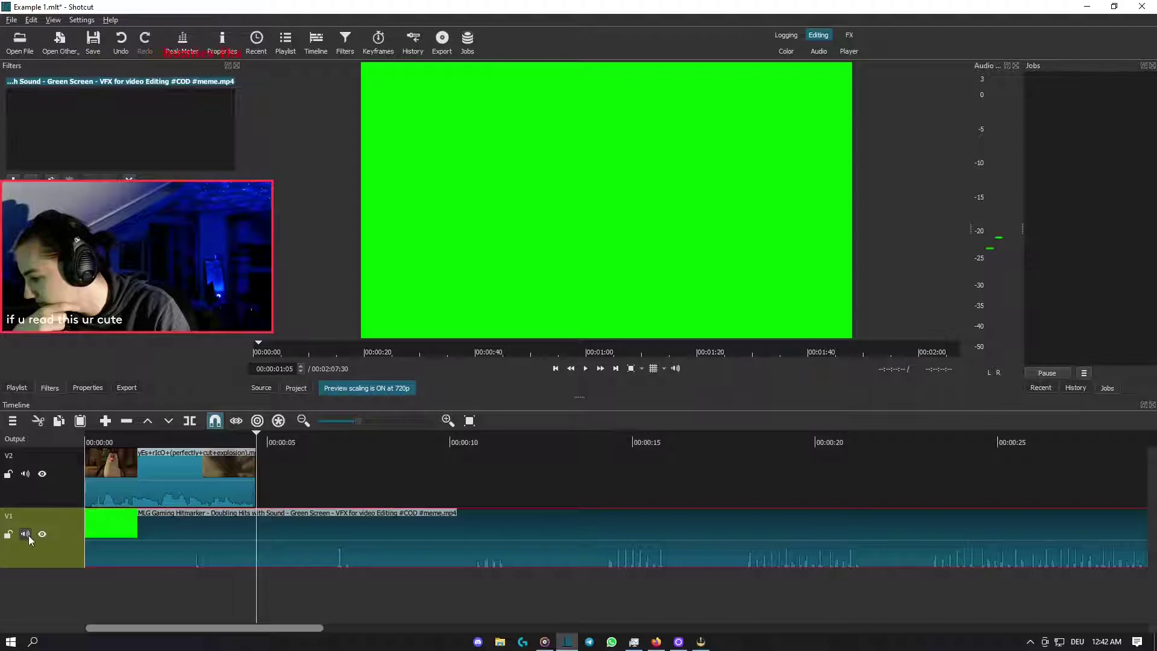
- Mute and hide track V2, and play the green-screen clip from 00:00:02:49 to find the first hitmarker
{"action": "left_click", "coordinate": [26, 474]}
{"action": "left_click", "coordinate": [42, 473]}
{"action": "left_click_drag", "start_coordinate": [177, 589], "coordinate": [187, 583]}
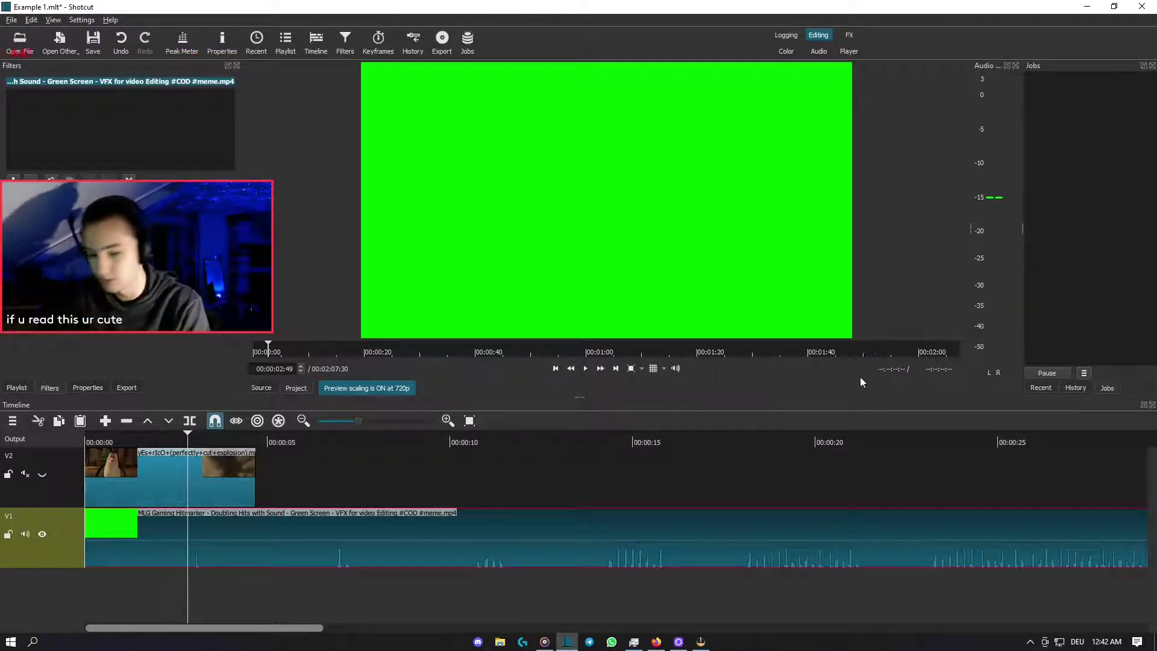
{"action": "key", "text": "space"}
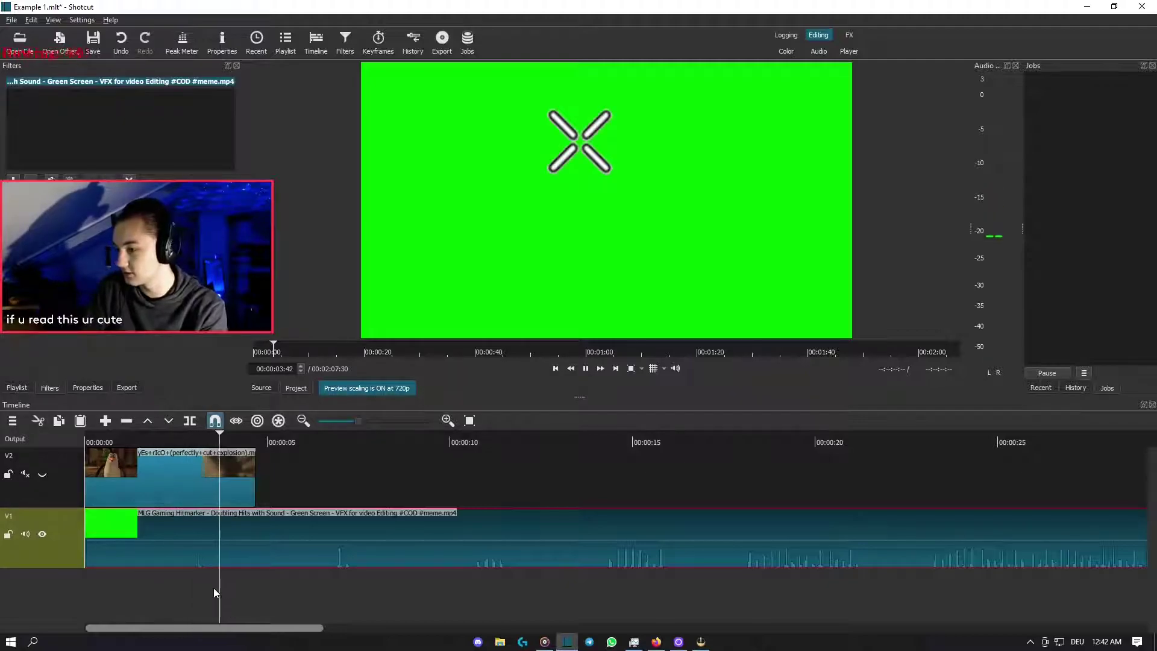
- Trim the start of the green-screen clip on track V1 to 00:00:02:54, just before the first hitmarker
{"action": "left_click", "coordinate": [192, 591]}
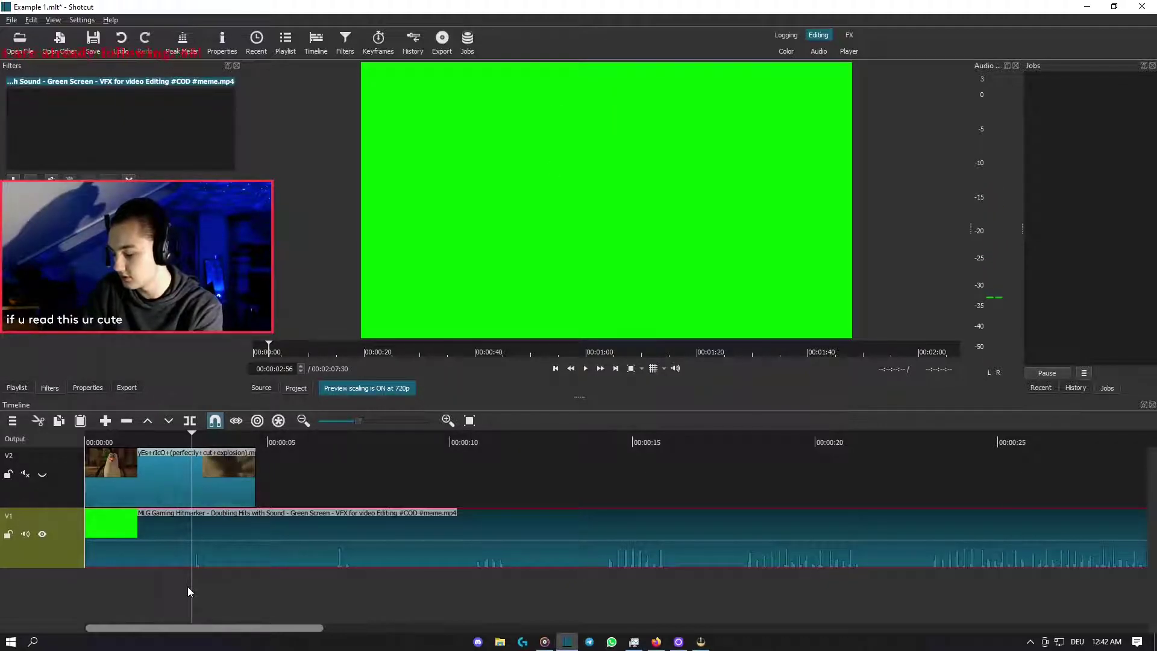
{"action": "key", "text": "Left"}
{"action": "key", "text": "Left"}
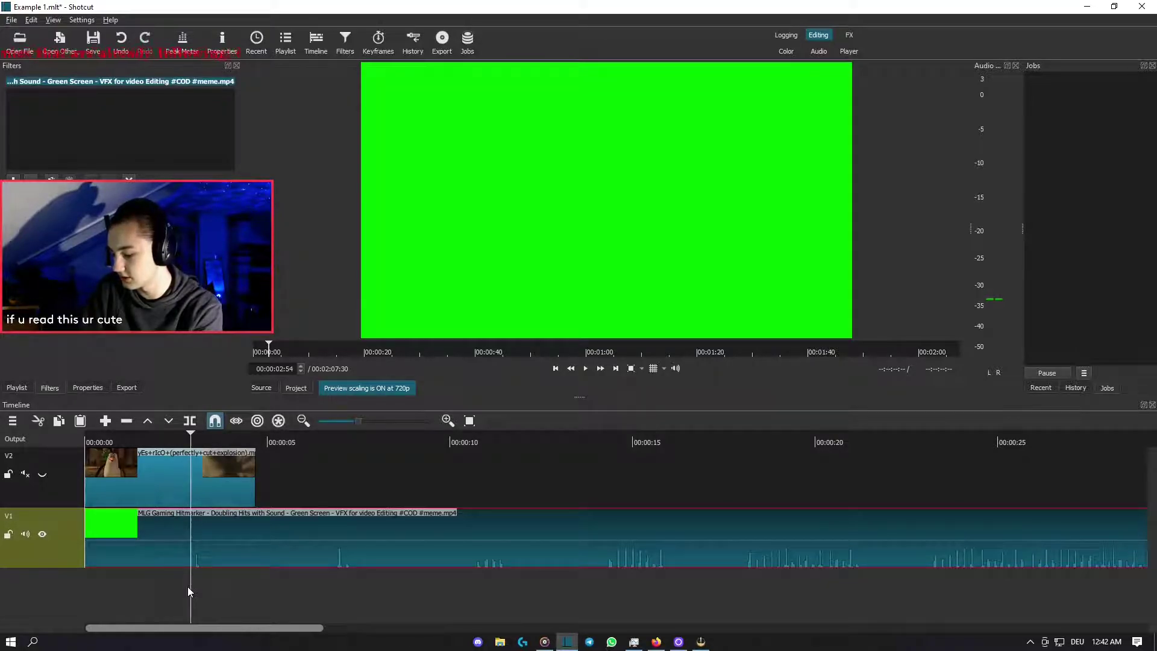
{"action": "key", "text": "i"}
- Trim the end of the green-screen clip to 00:00:07:54 and move the clip to the start of track V1
{"action": "key", "text": "space"}
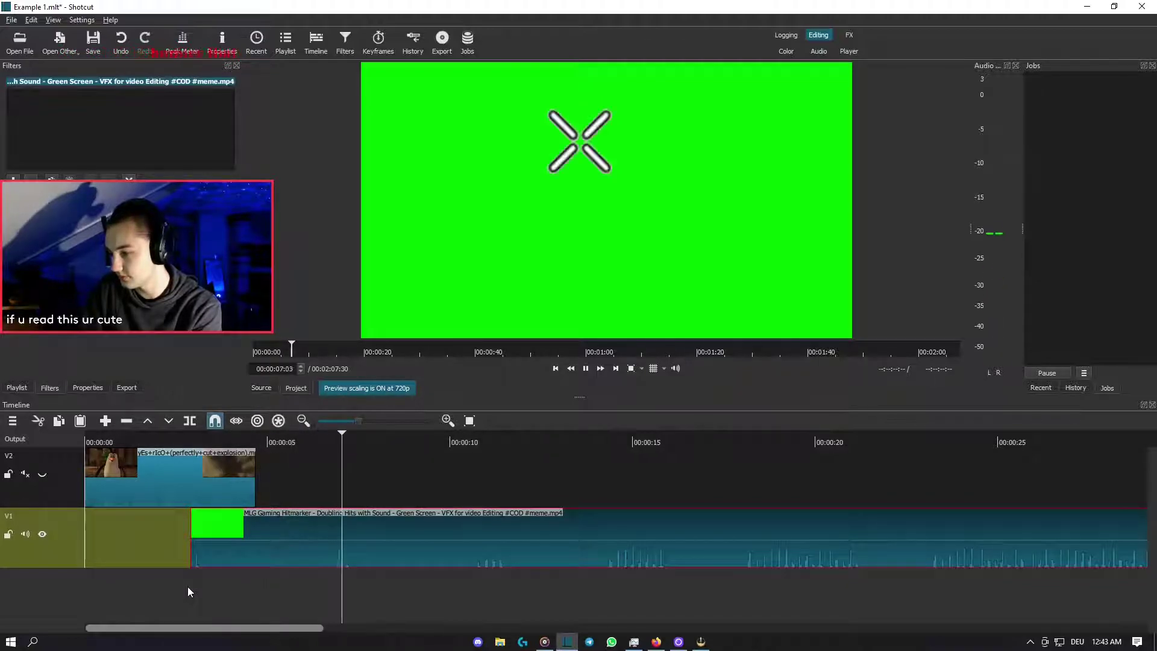
{"action": "key", "text": "space"}
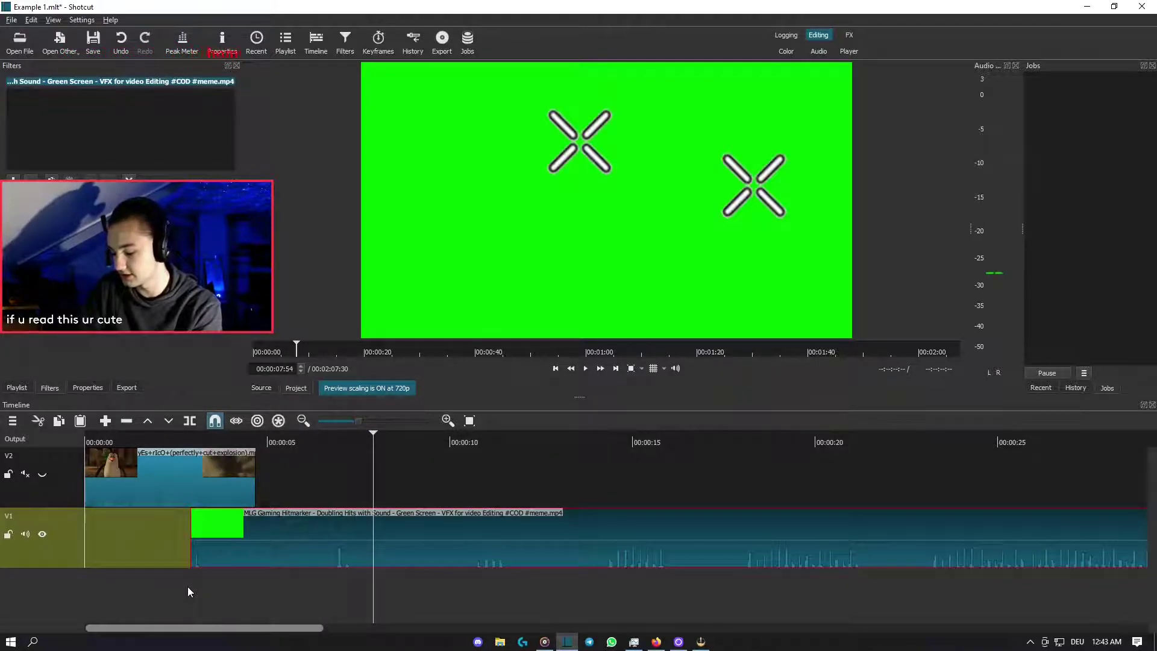
{"action": "key", "text": "bracketright"}
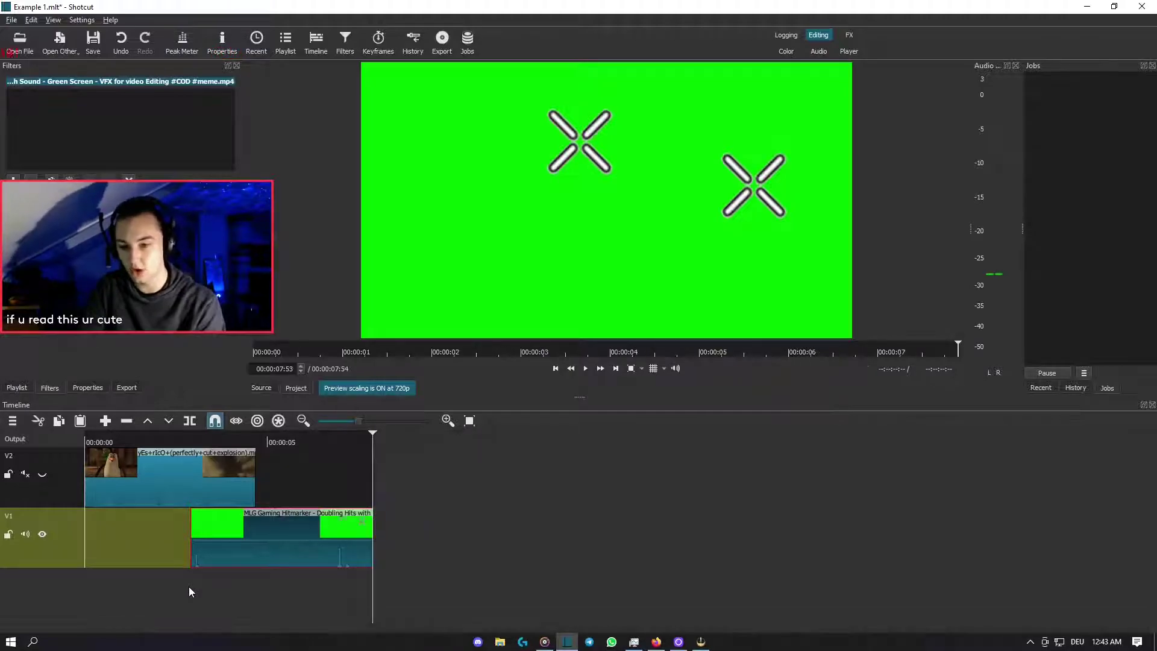
{"action": "left_click_drag", "start_coordinate": [274, 529], "coordinate": [158, 538]}
{"action": "left_click", "coordinate": [127, 593]}
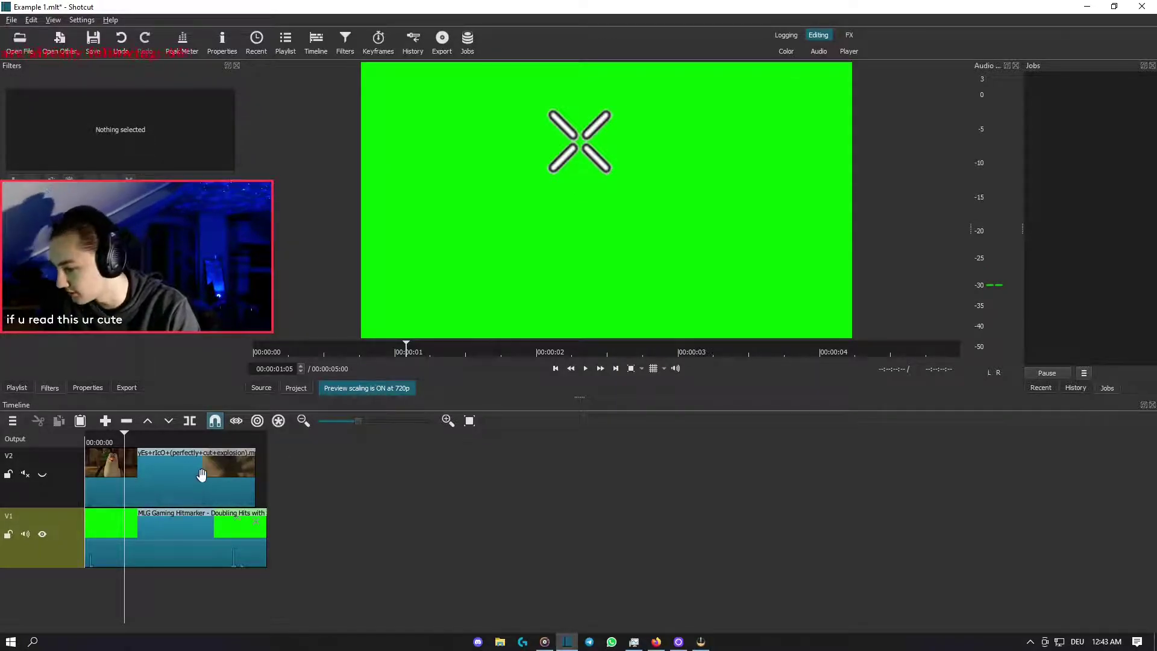
- Swap the two clips so the hitmarker clip is on V2 above the explosion clip on V1, and unmute and show V2
{"action": "left_click_drag", "start_coordinate": [190, 481], "coordinate": [467, 526]}
{"action": "left_click_drag", "start_coordinate": [194, 535], "coordinate": [193, 498]}
{"action": "left_click_drag", "start_coordinate": [295, 534], "coordinate": [33, 533]}
{"action": "left_click", "coordinate": [42, 474]}
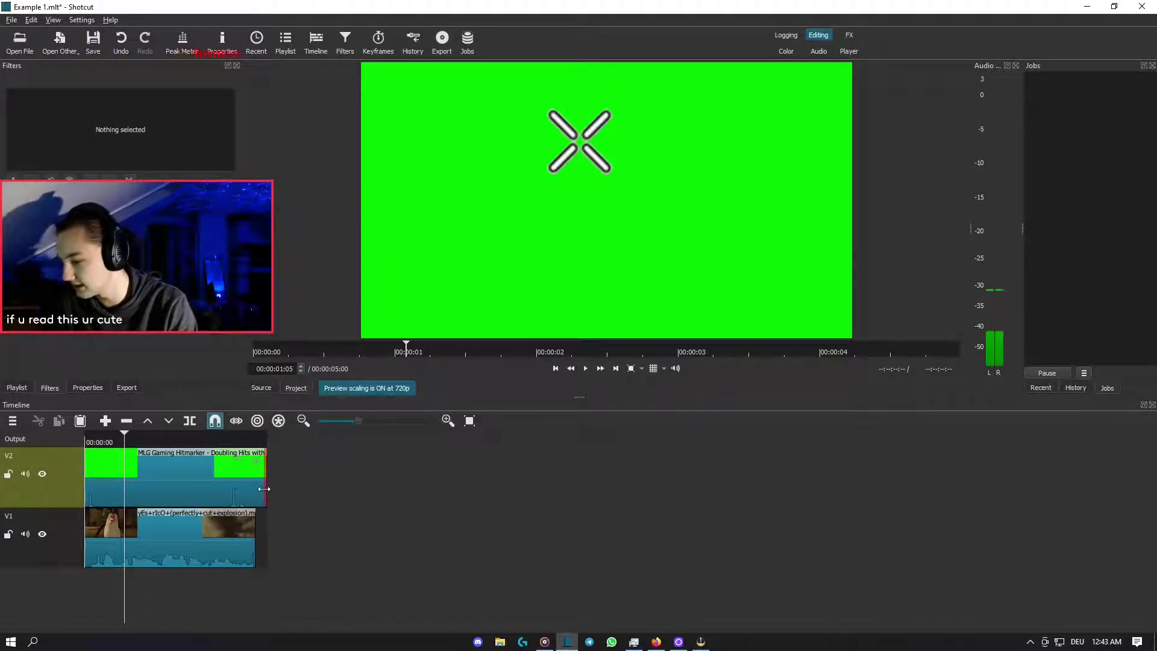
- Split the hitmarker clip on track V2 at 00:00:01:35 and again at 00:00:02:59
{"action": "left_click", "coordinate": [154, 490]}
{"action": "key", "text": "space"}
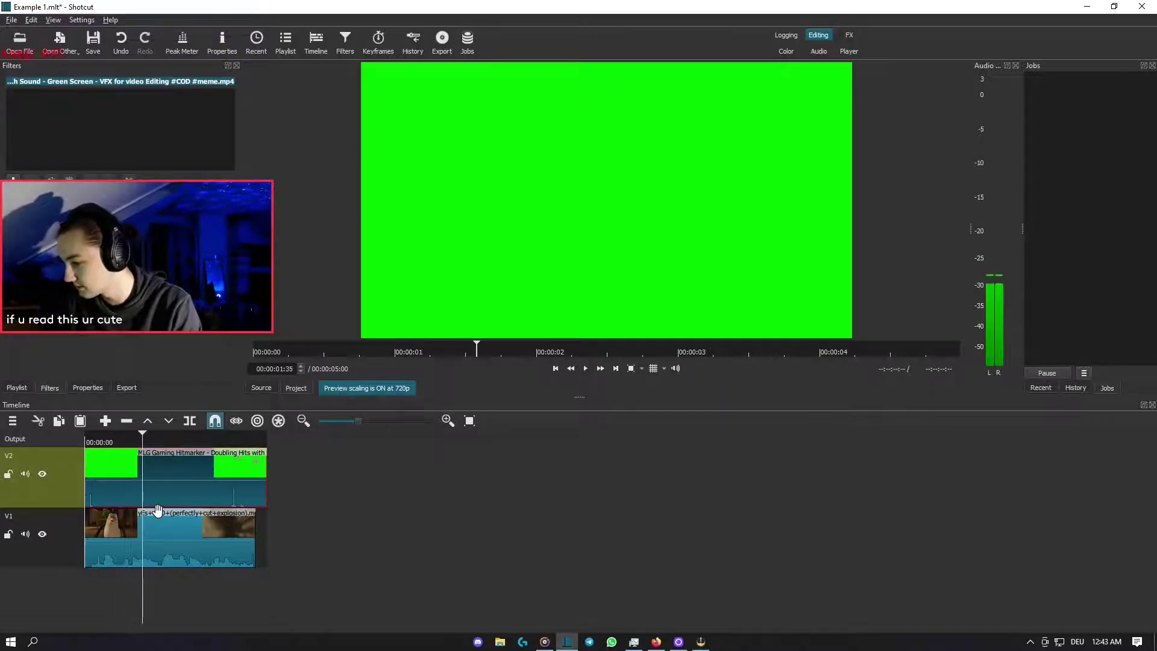
{"action": "key", "text": "s"}
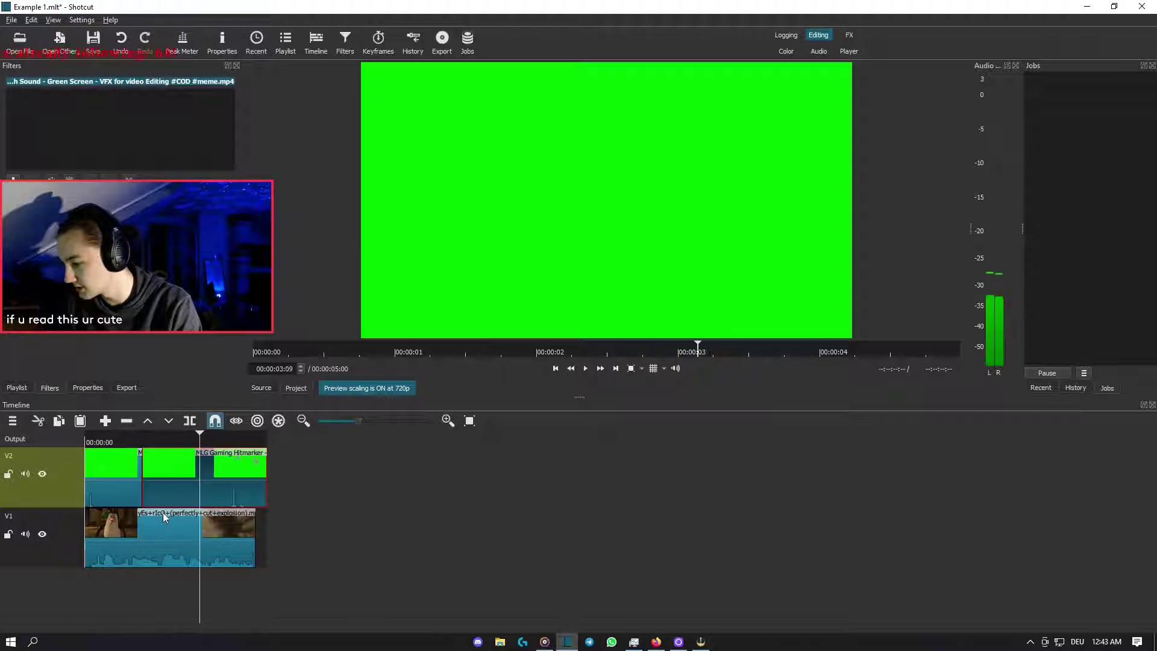
{"action": "left_click_drag", "start_coordinate": [161, 598], "coordinate": [193, 595]}
{"action": "key", "text": "ctrl+z"}
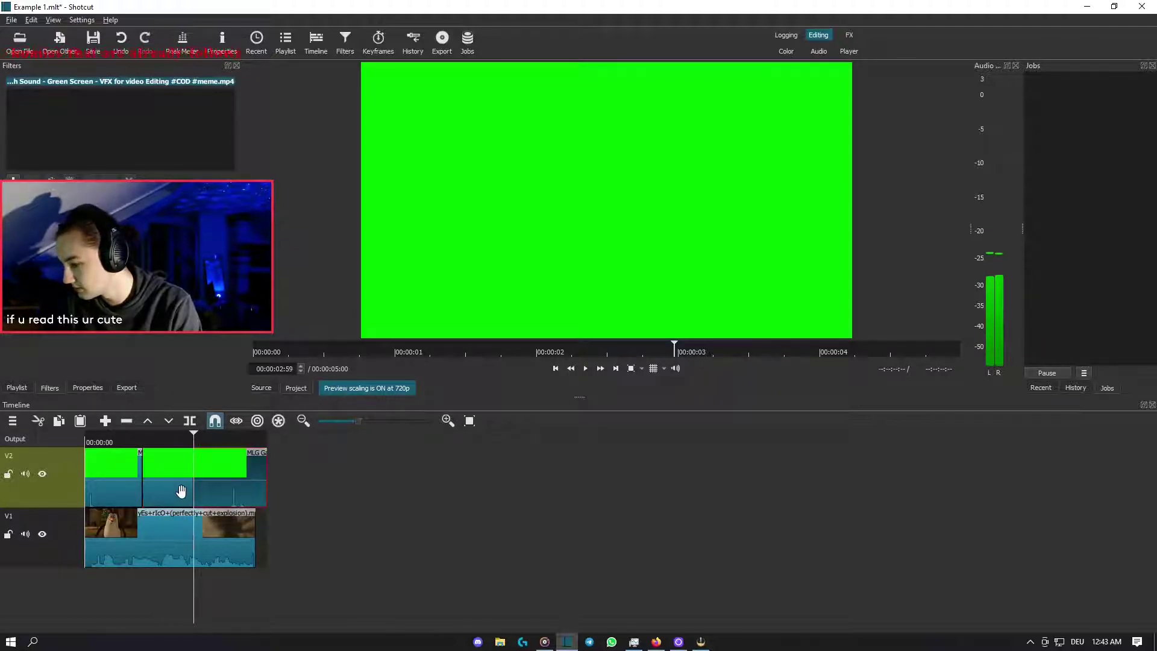
- Ripple-delete the middle hitmarker segment and shift the last segment later on V2, leaving a gap after the first
{"action": "key", "text": "ctrl+z"}
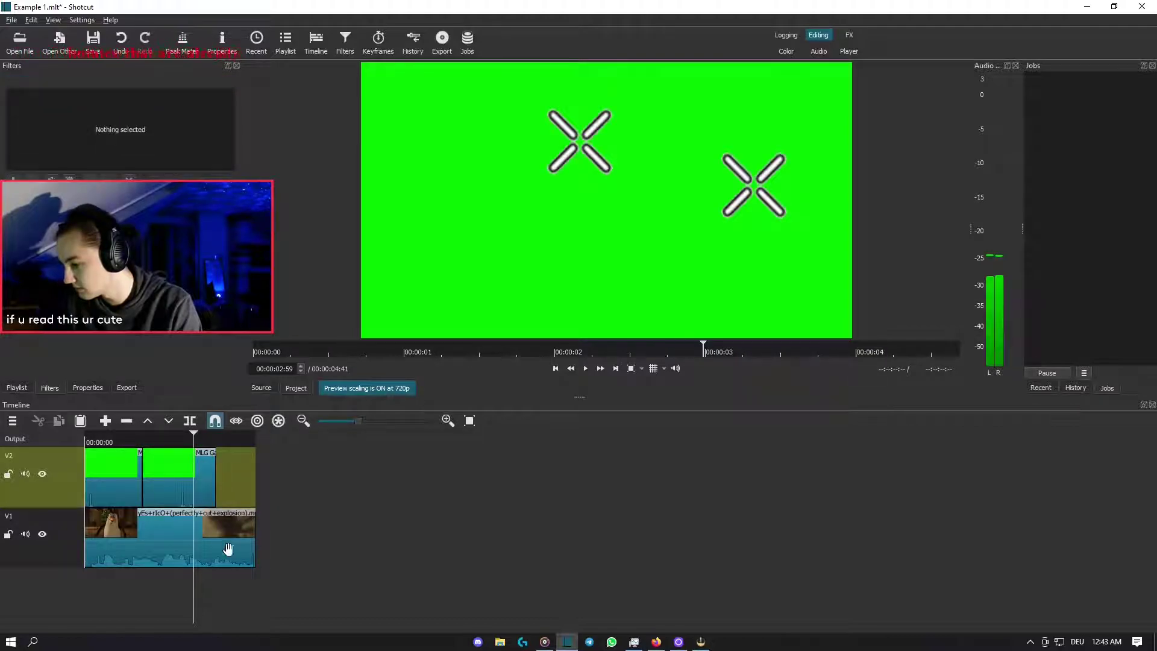
{"action": "left_click_drag", "start_coordinate": [164, 476], "coordinate": [190, 477]}
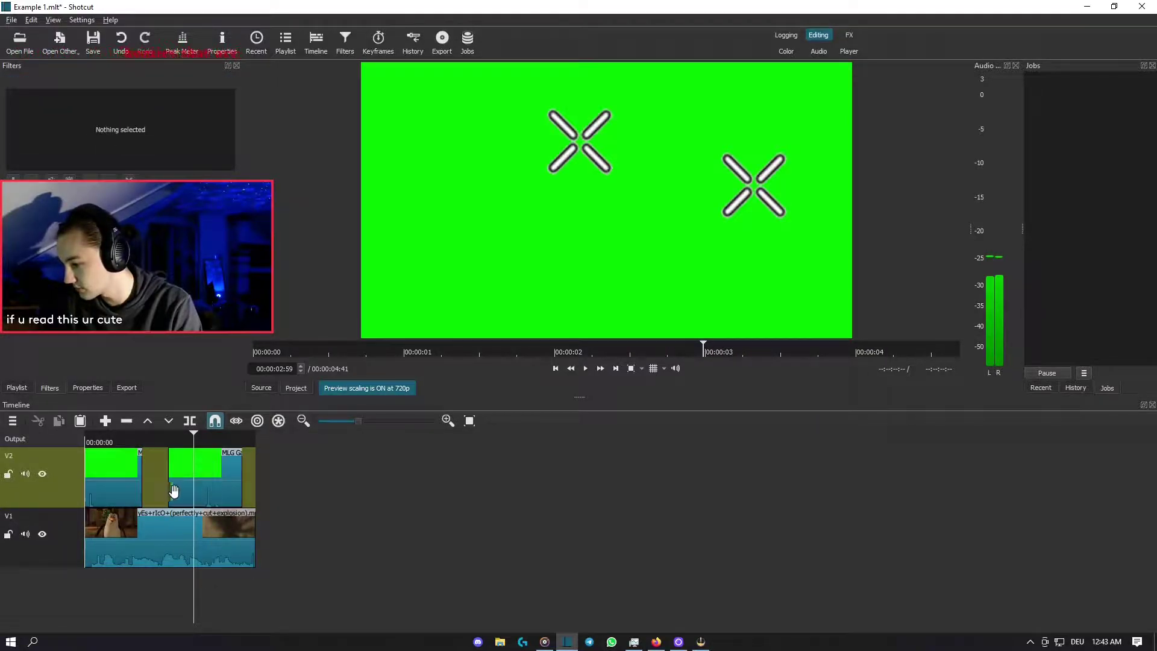
- Select the first hitmarker segment on V2 and play the timeline from 00:00:00:24
{"action": "left_click", "coordinate": [136, 598]}
{"action": "left_click", "coordinate": [127, 482]}
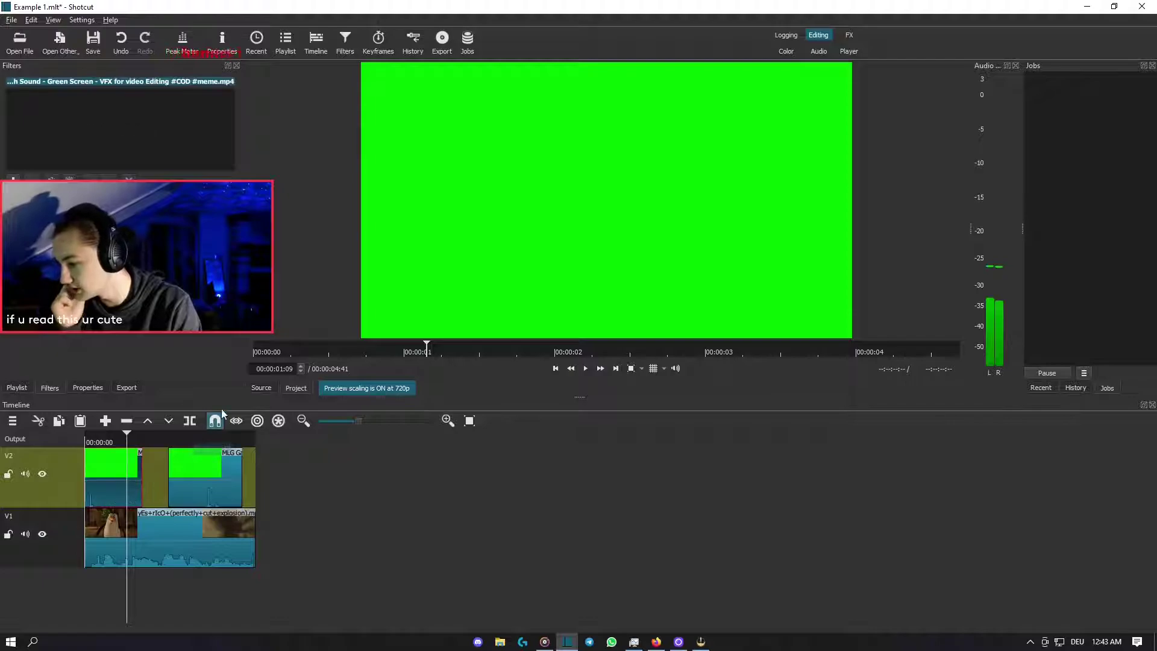
{"action": "left_click", "coordinate": [99, 585]}
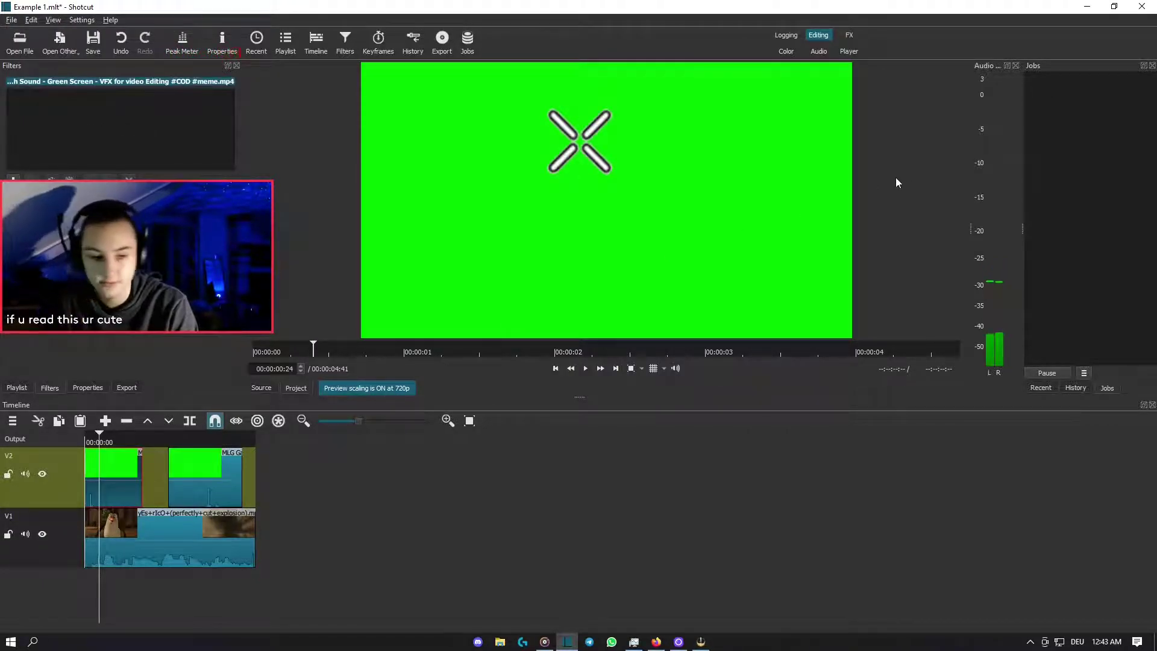
{"action": "key", "text": "space"}
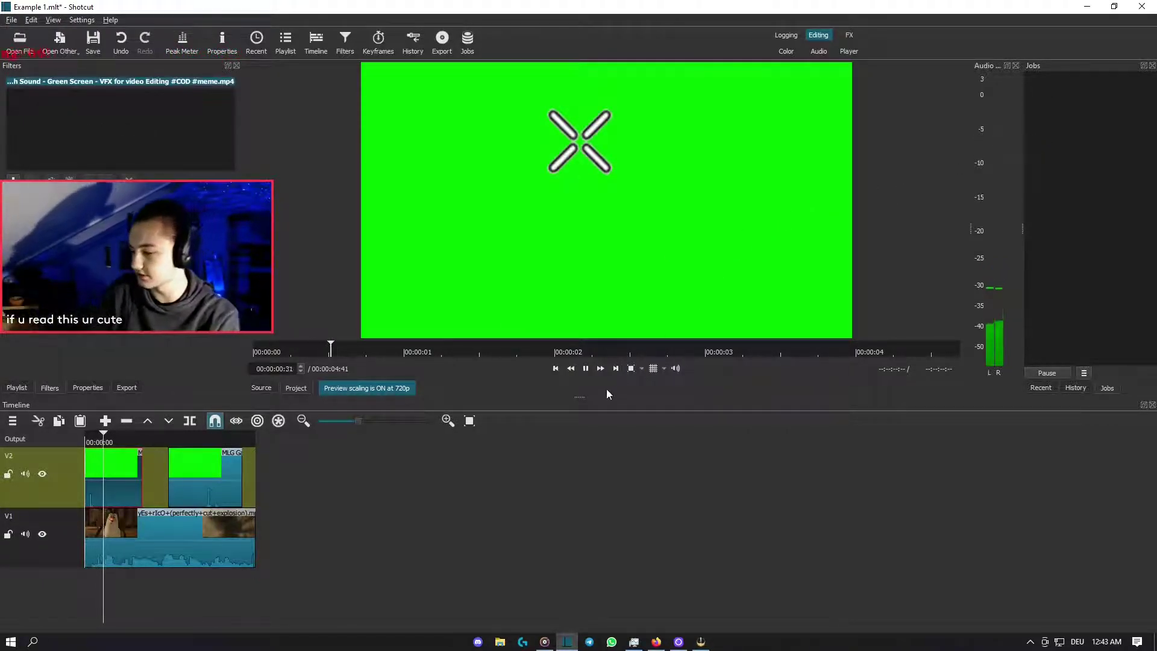
- Hide track V2 while adding a Chroma Key: Simple filter to its first hitmarker segment, and show the track again
{"action": "left_click", "coordinate": [96, 587]}
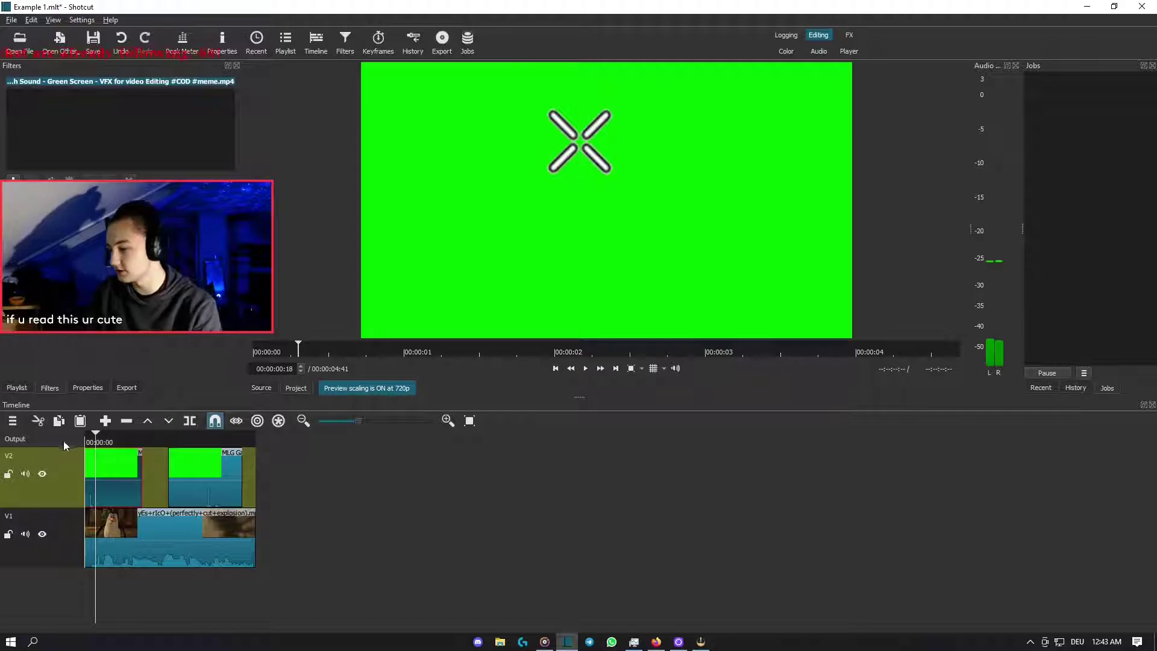
{"action": "left_click", "coordinate": [43, 474]}
{"action": "left_click", "coordinate": [176, 542]}
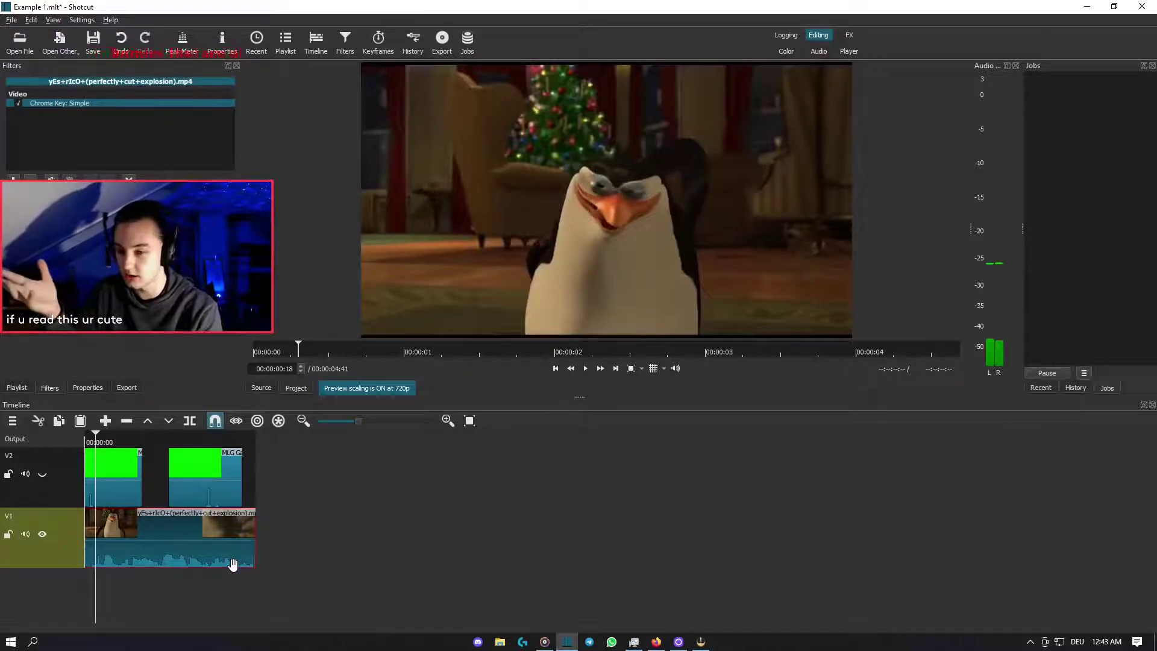
{"action": "left_click", "coordinate": [127, 495]}
{"action": "left_click", "coordinate": [12, 179]}
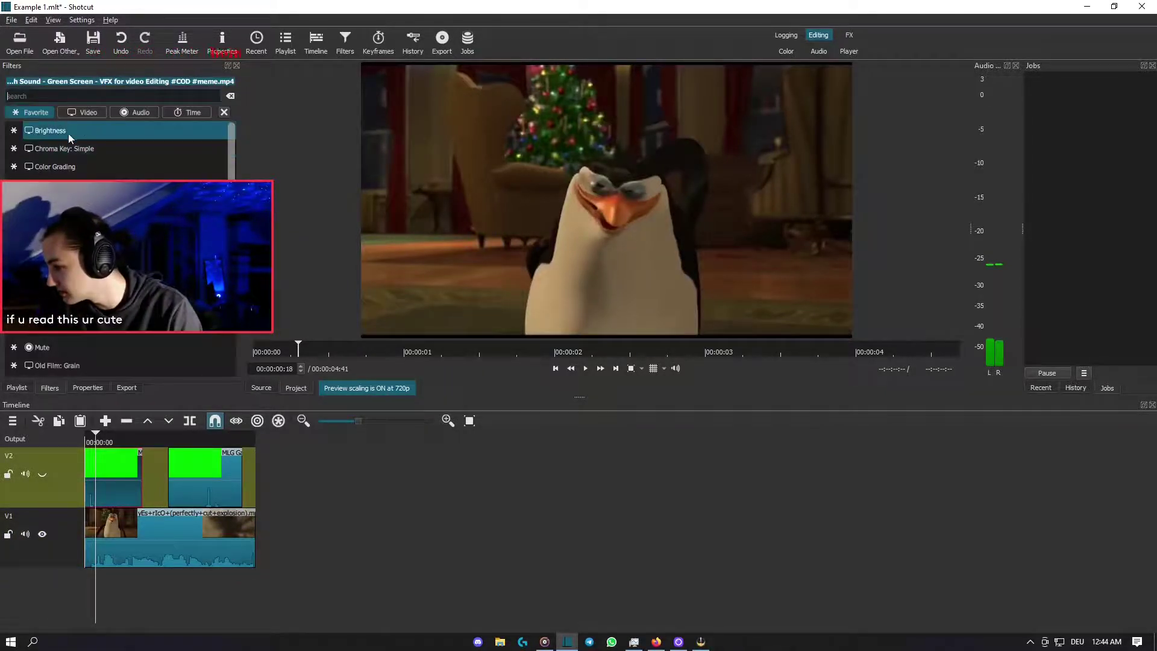
{"action": "left_click", "coordinate": [97, 156]}
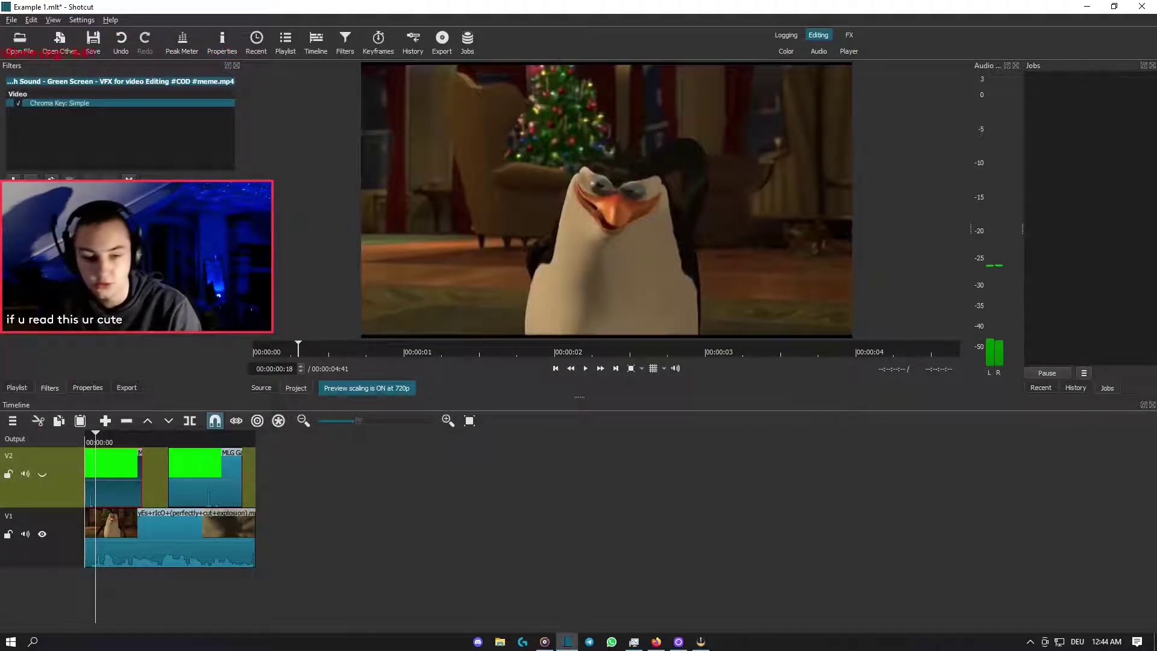
{"action": "left_click", "coordinate": [42, 474]}
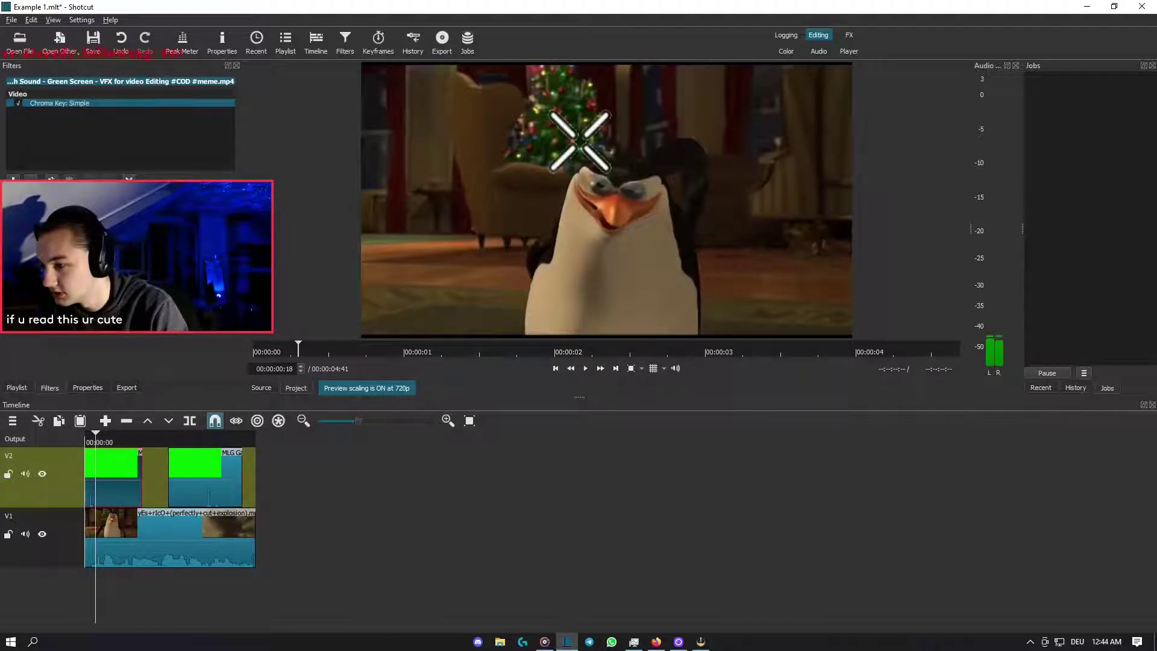
- Play the timeline from the start and shift the last hitmarker segment on V2 so it ends with the V1 clip
{"action": "left_click_drag", "start_coordinate": [100, 603], "coordinate": [74, 604]}
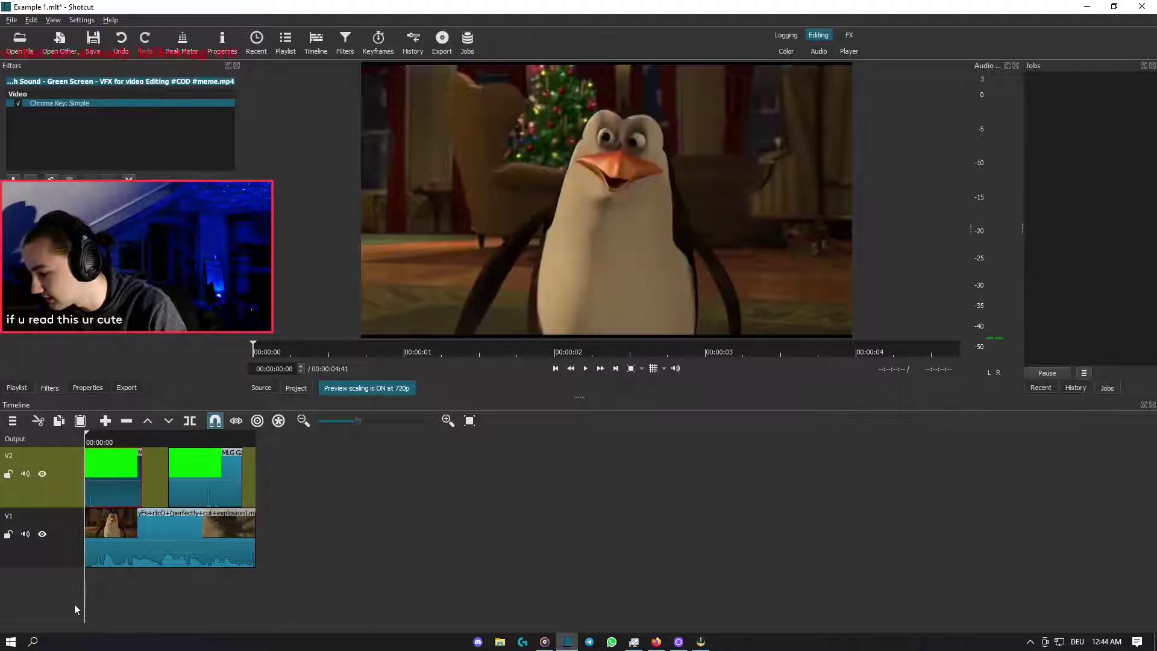
{"action": "left_click", "coordinate": [586, 369]}
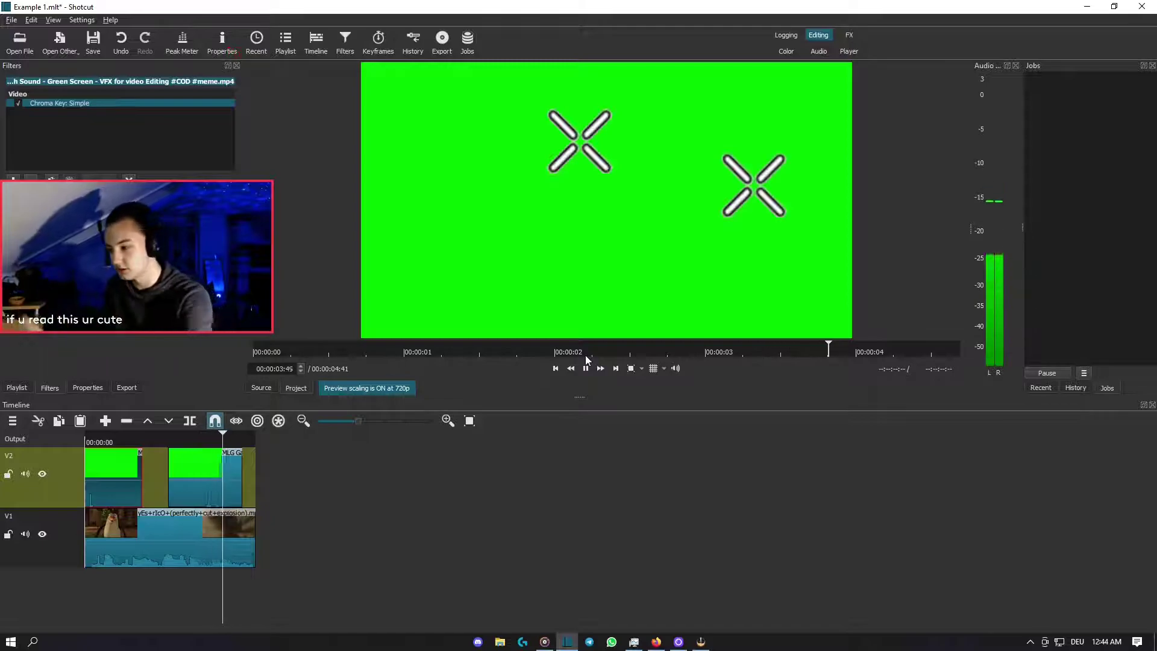
{"action": "left_click_drag", "start_coordinate": [202, 489], "coordinate": [225, 490]}
{"action": "left_click", "coordinate": [209, 597]}
{"action": "key", "text": "space"}
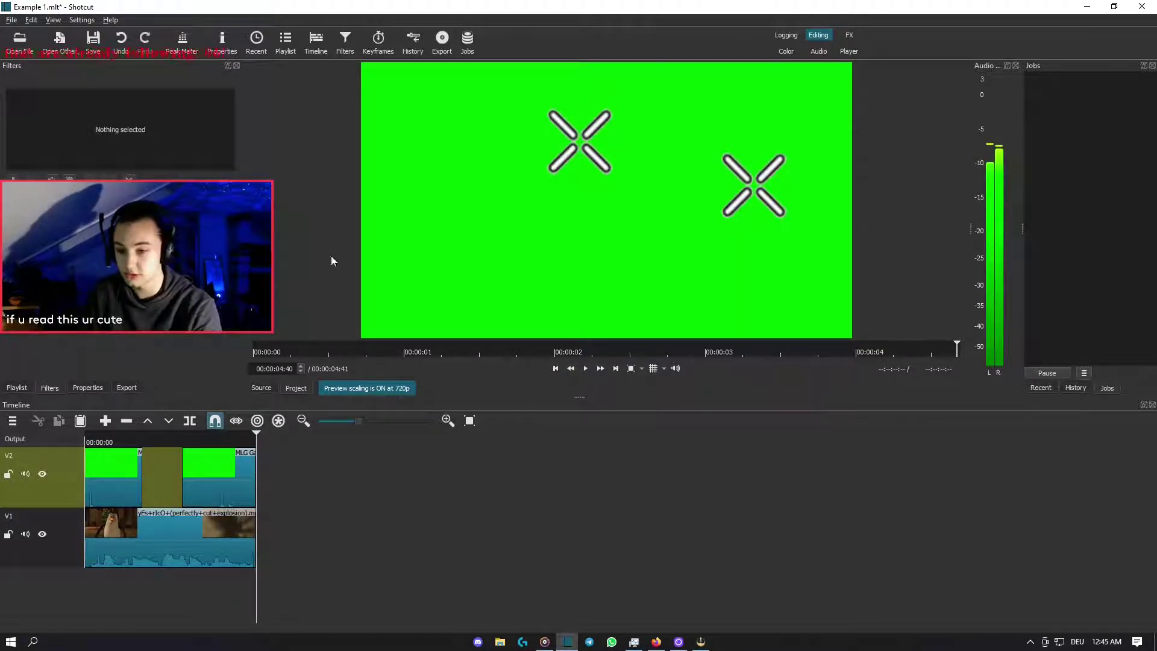
- Set the Chroma Key: Simple distance of the first hitmarker segment to 63.0 %, checking the key at 00:00:01:06
{"action": "left_click", "coordinate": [116, 482]}
{"action": "left_click_drag", "start_coordinate": [155, 599], "coordinate": [129, 564]}
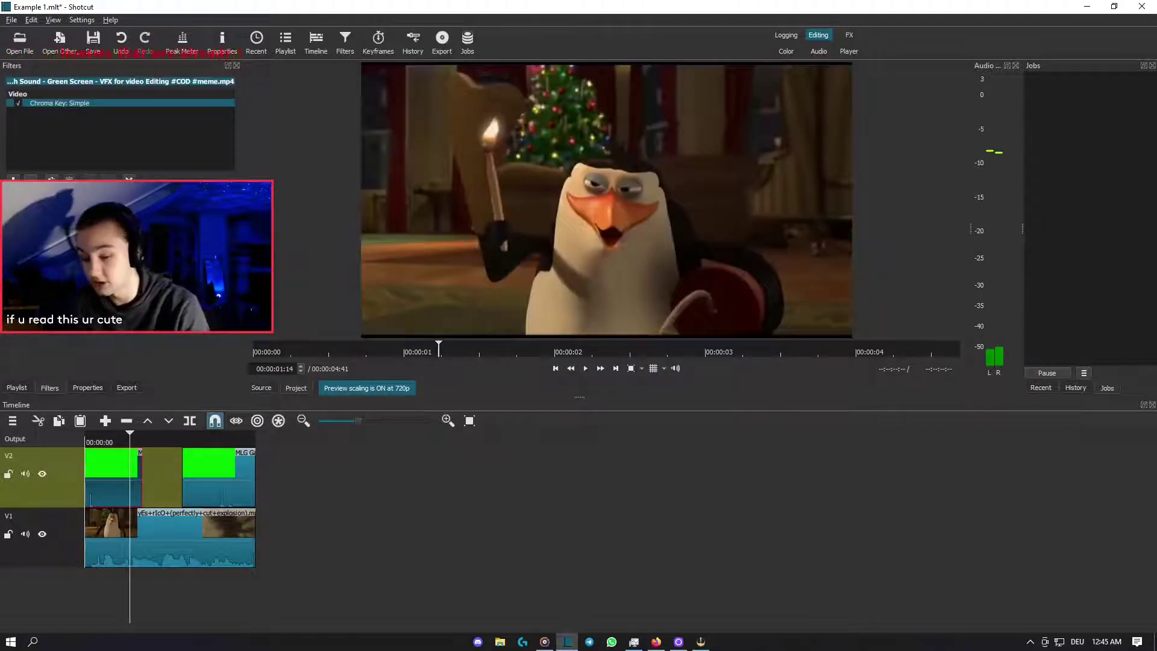
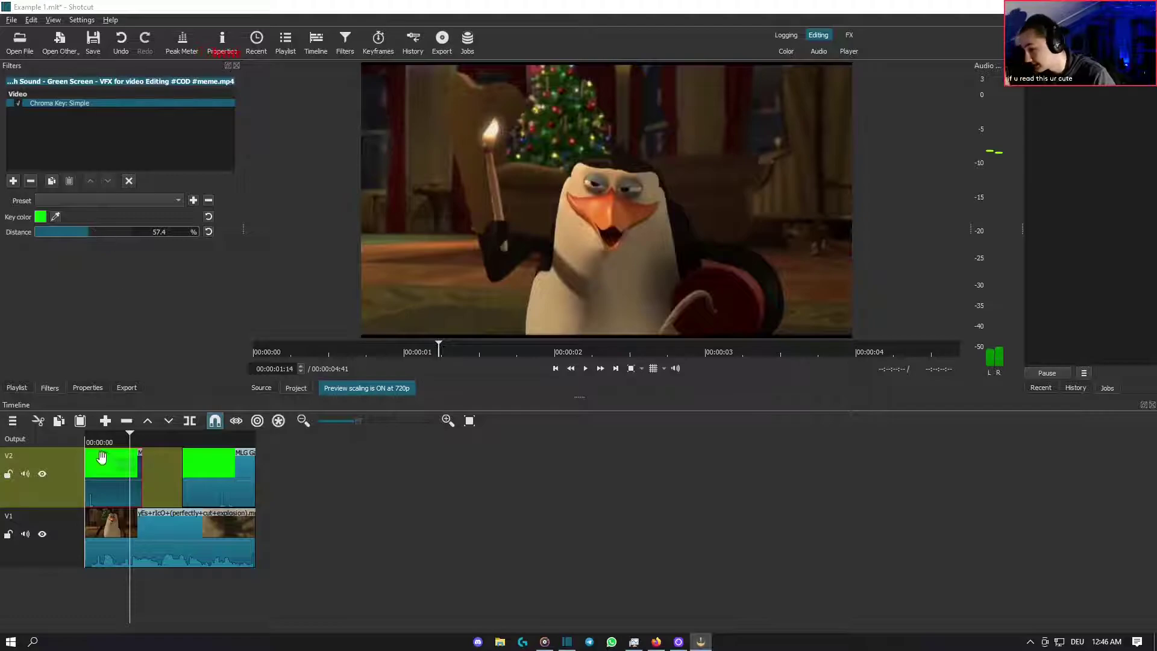
{"action": "left_click", "coordinate": [125, 604]}
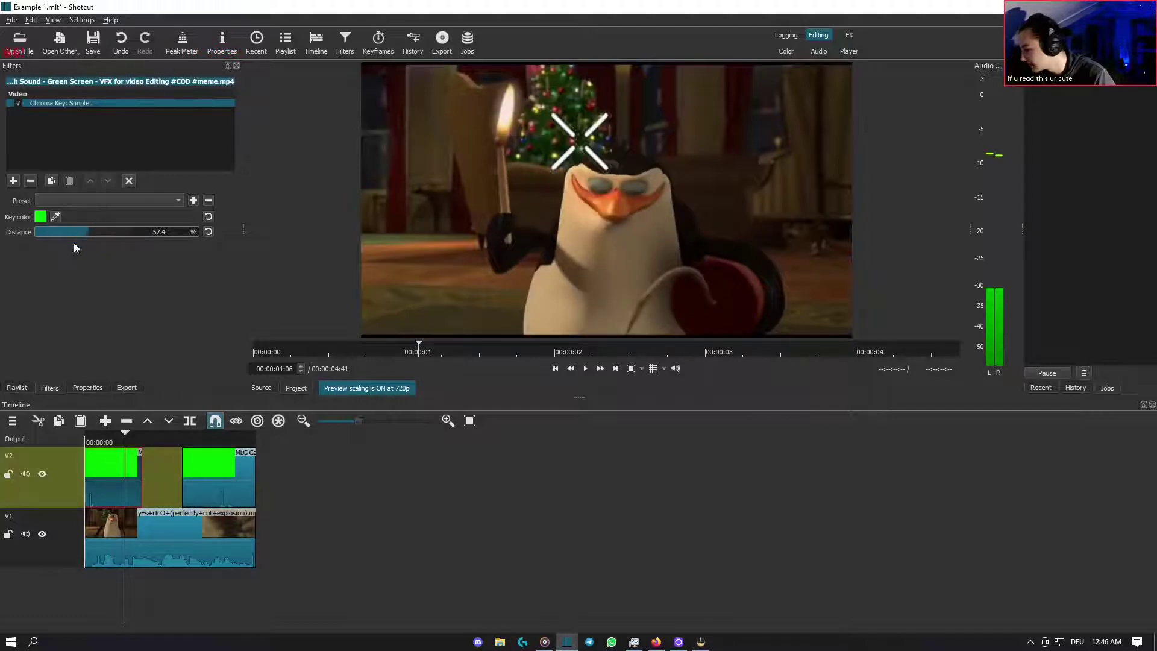
{"action": "left_click_drag", "start_coordinate": [78, 232], "coordinate": [63, 231]}
{"action": "left_click_drag", "start_coordinate": [47, 234], "coordinate": [41, 234]}
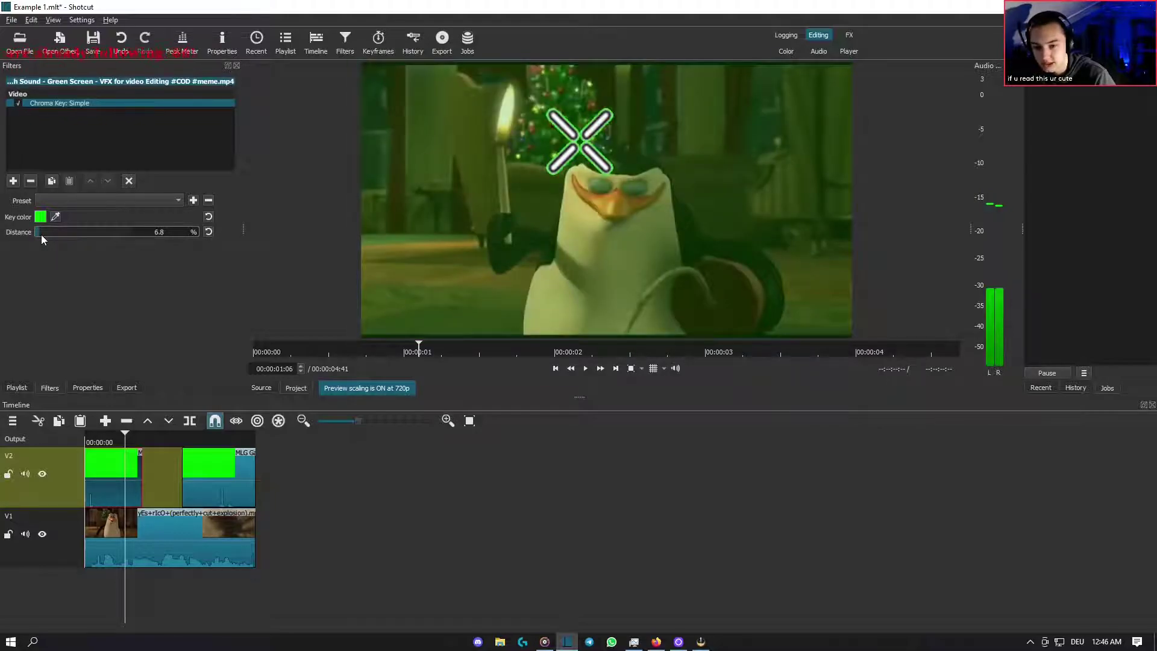
{"action": "left_click_drag", "start_coordinate": [41, 234], "coordinate": [96, 235]}
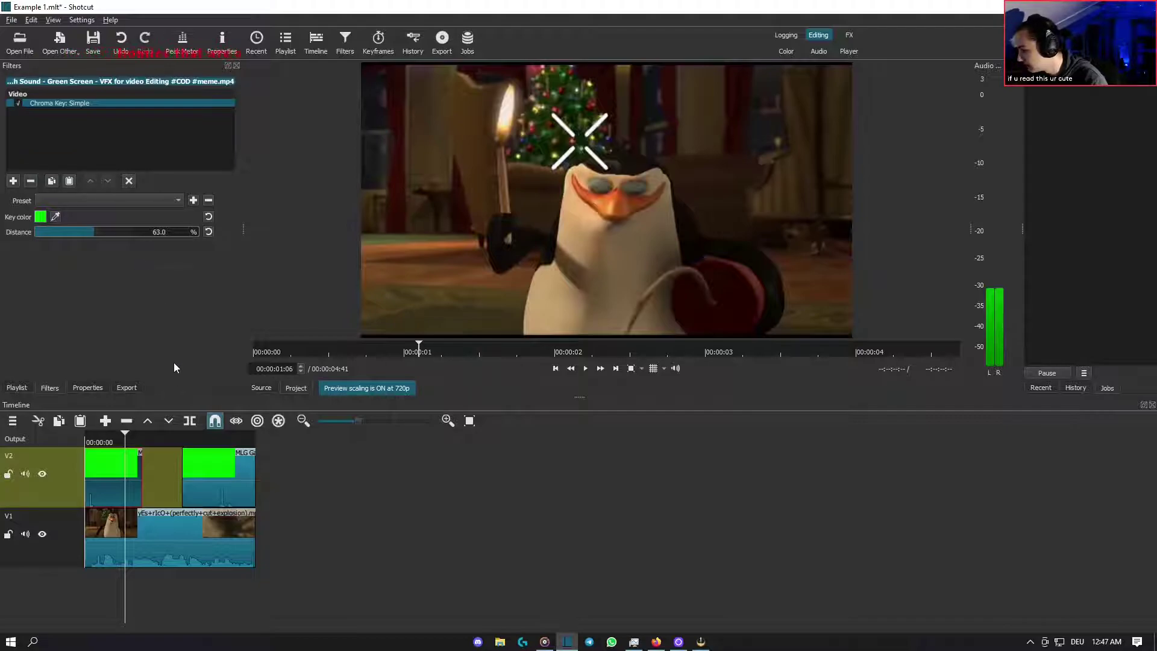
- Paste the copied Chroma Key: Simple filter onto the last hitmarker segment on V2
{"action": "left_click", "coordinate": [204, 477]}
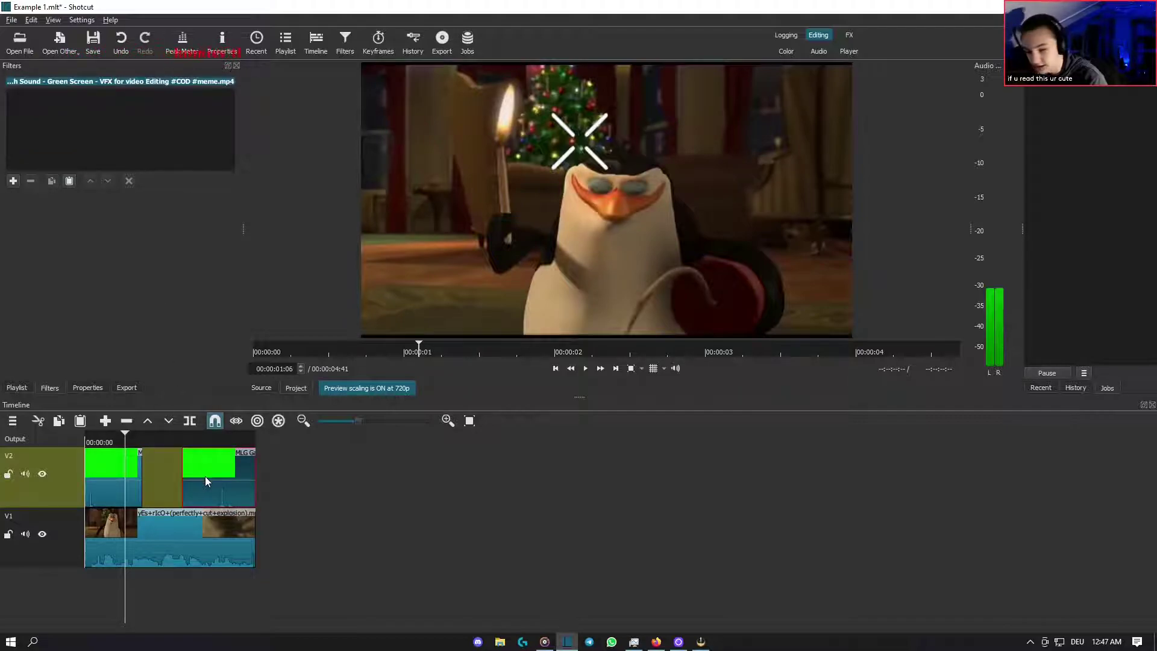
{"action": "left_click_drag", "start_coordinate": [211, 592], "coordinate": [222, 592]}
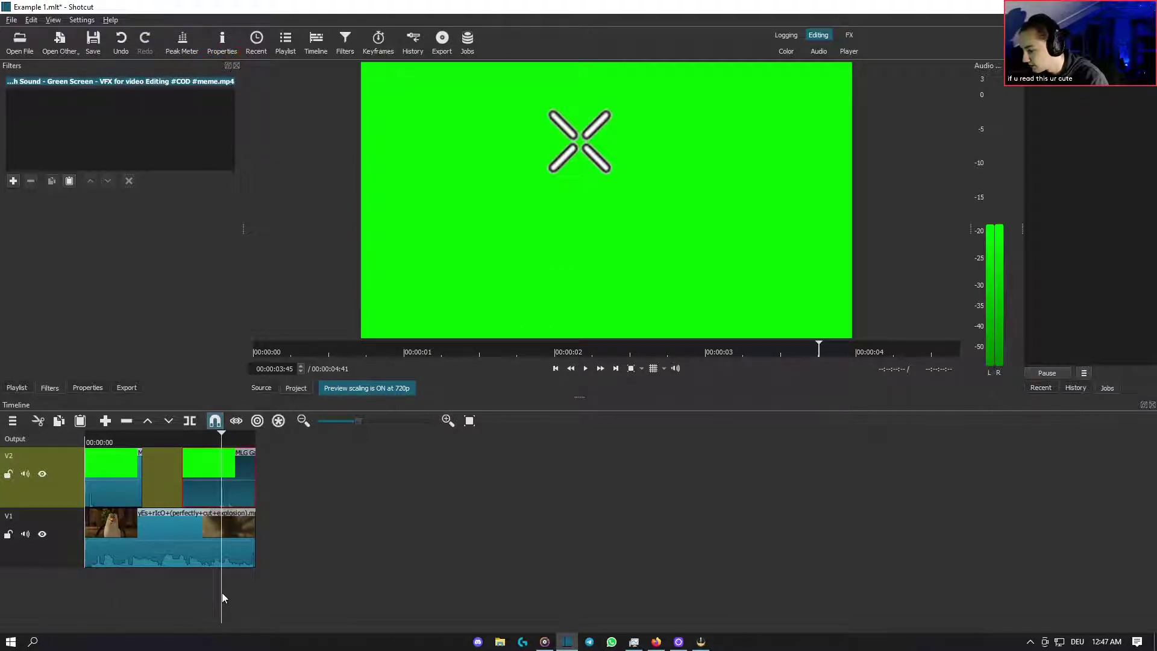
{"action": "left_click", "coordinate": [69, 180]}
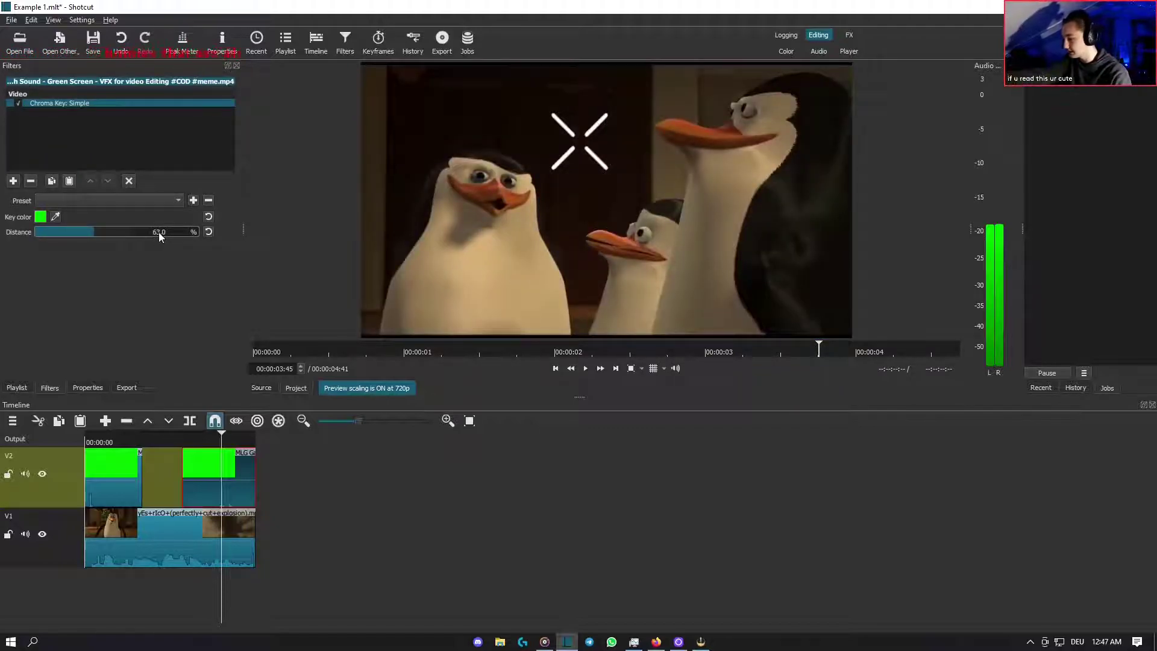
- Select the first hitmarker segment and play the keyed timeline from the beginning
{"action": "left_click", "coordinate": [116, 480]}
{"action": "left_click", "coordinate": [128, 593]}
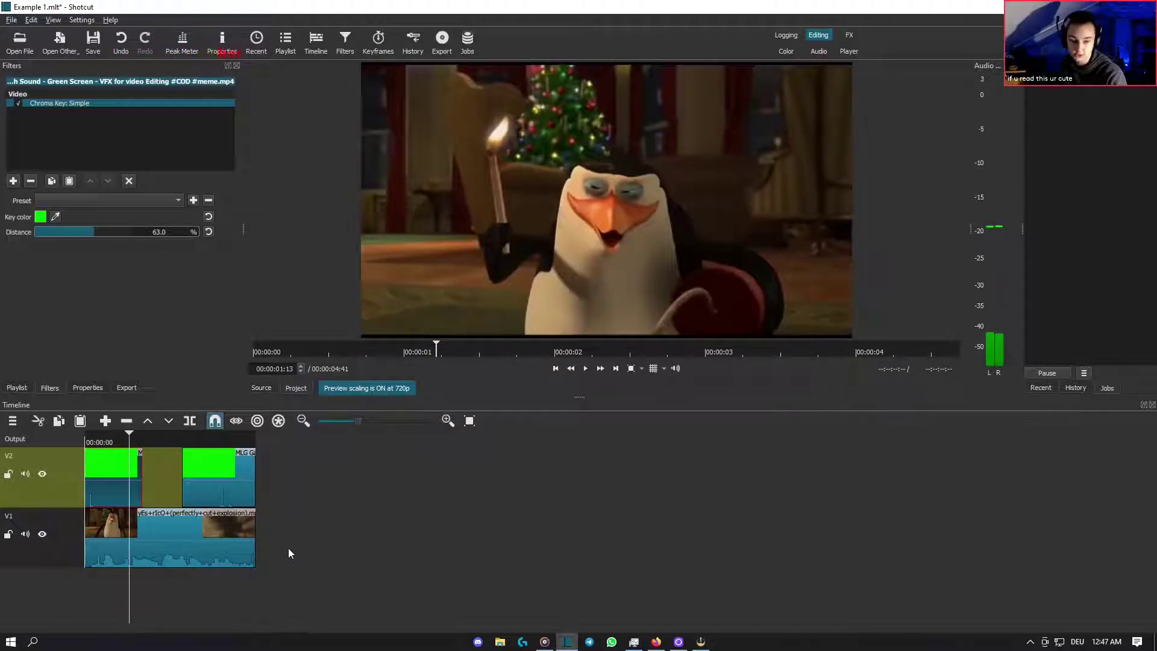
{"action": "left_click_drag", "start_coordinate": [218, 594], "coordinate": [63, 588]}
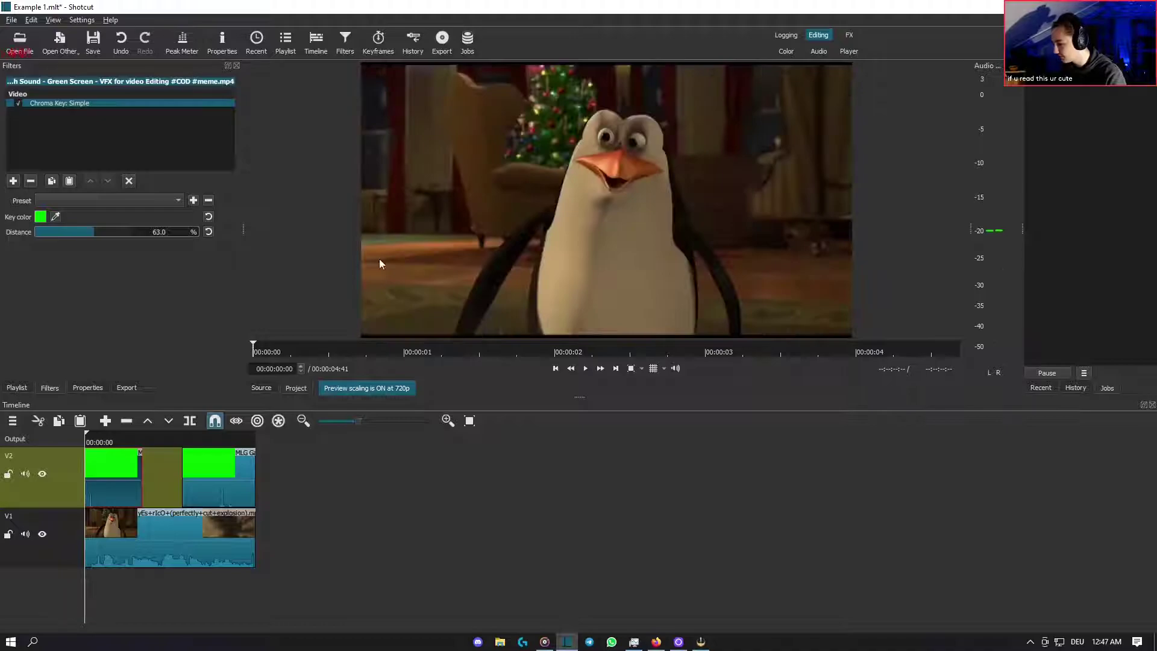
{"action": "left_click", "coordinate": [586, 371]}
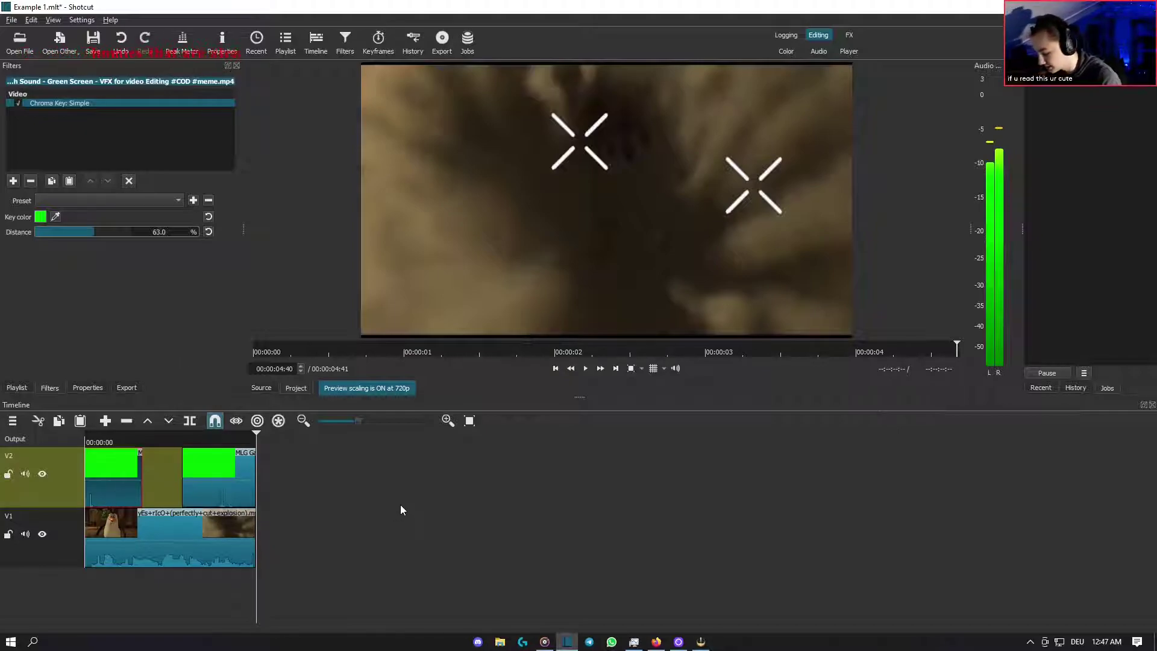
- Delete both hitmarker segments from track V2
{"action": "key", "text": "Delete"}
{"action": "left_click", "coordinate": [172, 469]}
{"action": "key", "text": "Delete"}
- Move the explosion clip from V1 up to V2 and save the project
{"action": "left_click_drag", "start_coordinate": [135, 547], "coordinate": [137, 491]}
{"action": "left_click", "coordinate": [145, 593]}
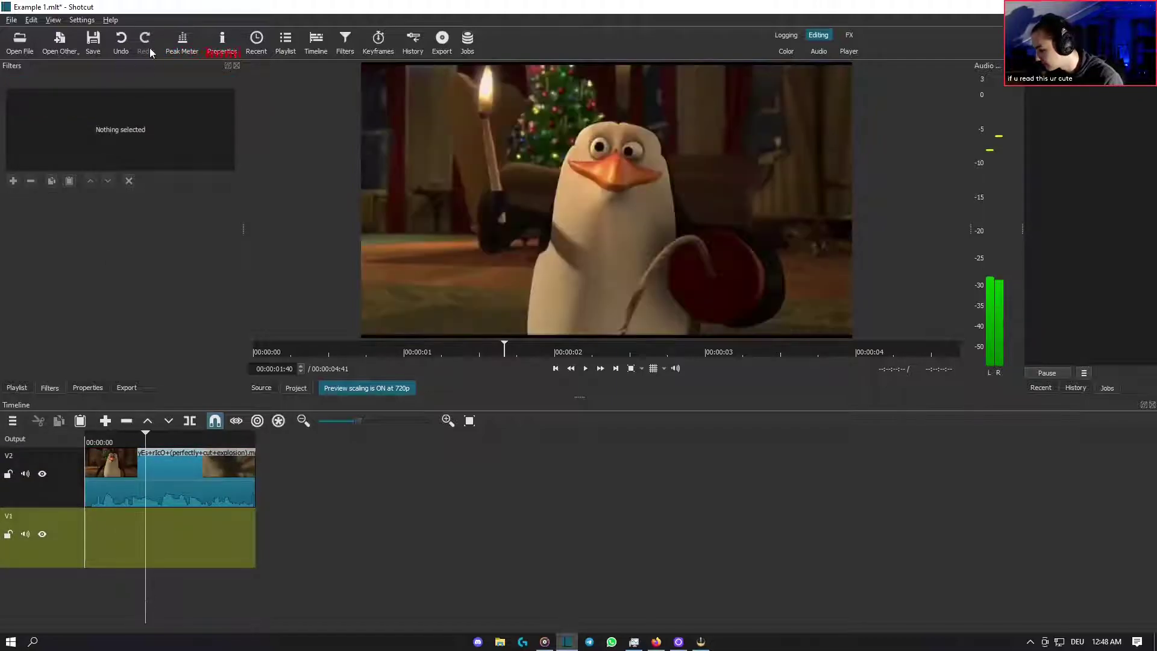
{"action": "left_click", "coordinate": [92, 47]}
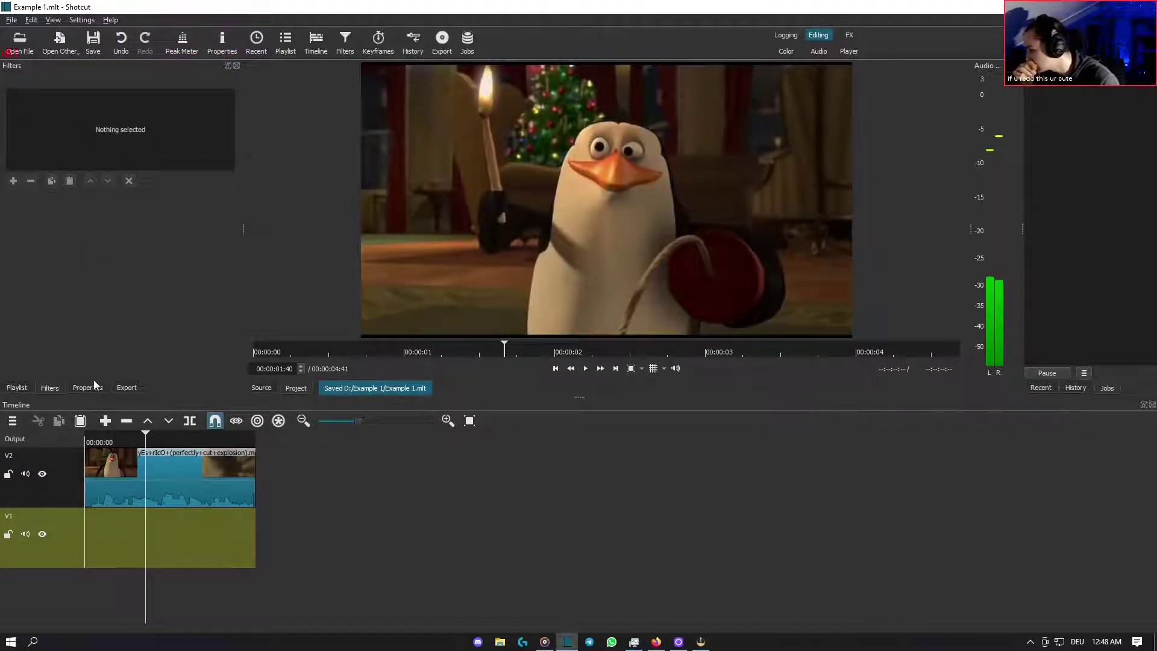
- Try Color Grading on the explosion clip with red at -17.7 % in shadows, -1.0 % in midtones and -10.3 % in highlights, and remove the filter
{"action": "left_click", "coordinate": [115, 481]}
{"action": "left_click", "coordinate": [13, 181]}
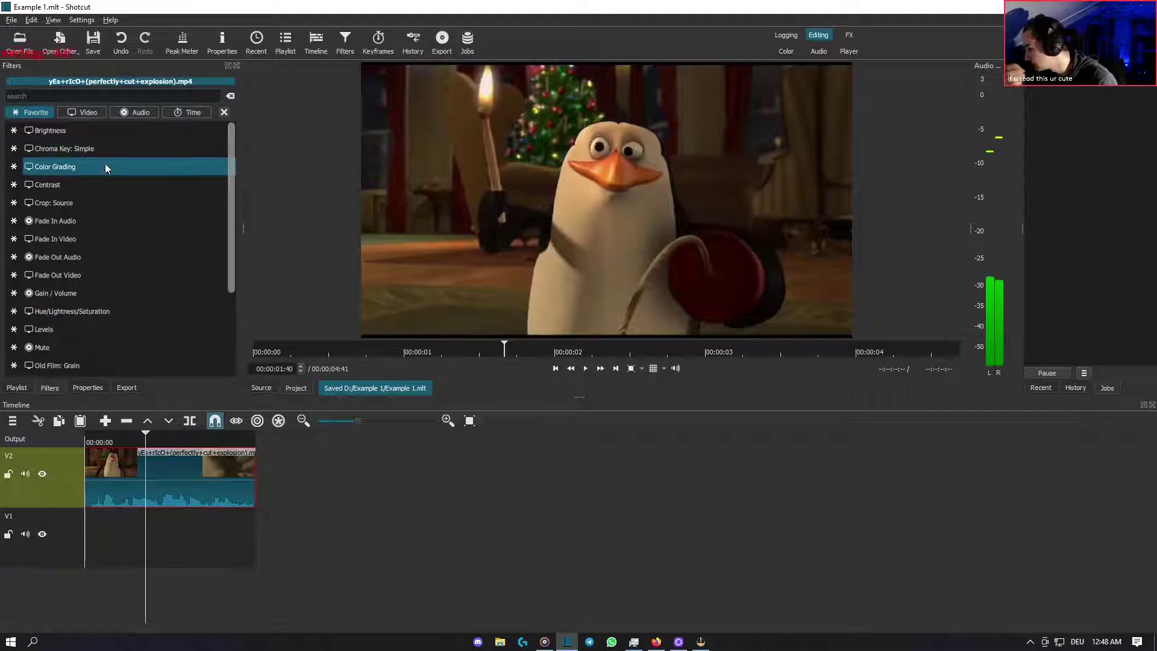
{"action": "left_click", "coordinate": [102, 169]}
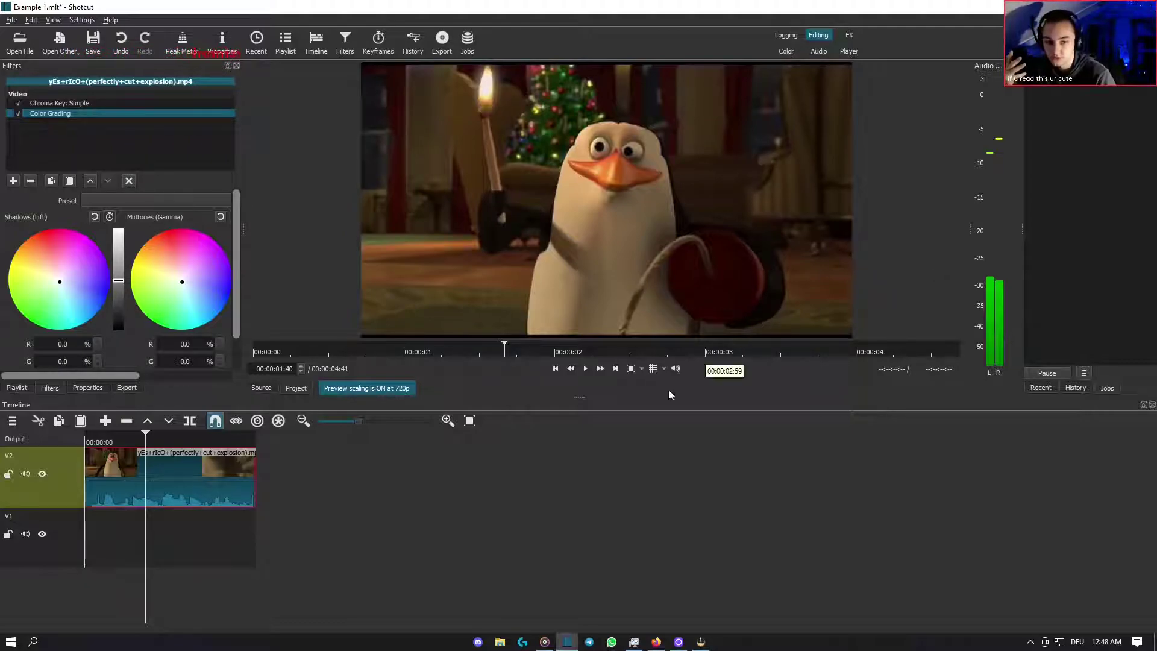
{"action": "mouse_move", "coordinate": [180, 280]}
{"action": "left_mouse_down"}
{"action": "mouse_move", "coordinate": [181, 253]}
{"action": "mouse_move", "coordinate": [191, 257]}
{"action": "mouse_move", "coordinate": [173, 252]}
{"action": "mouse_move", "coordinate": [171, 279]}
{"action": "left_mouse_up"}
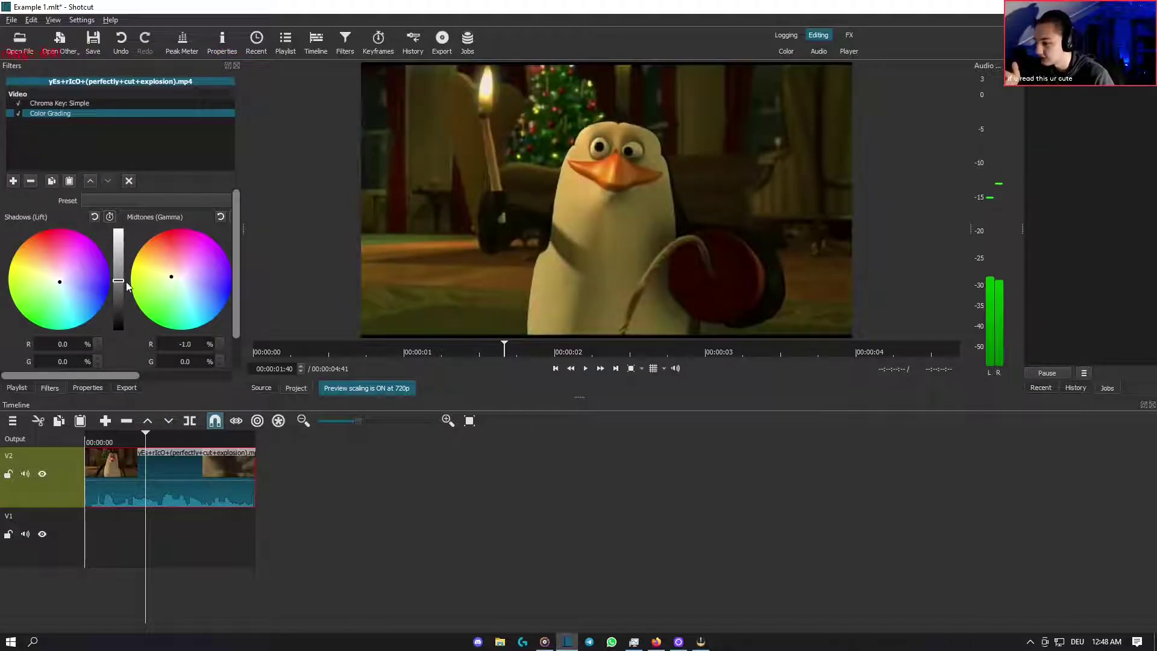
{"action": "left_click_drag", "start_coordinate": [59, 286], "coordinate": [35, 281]}
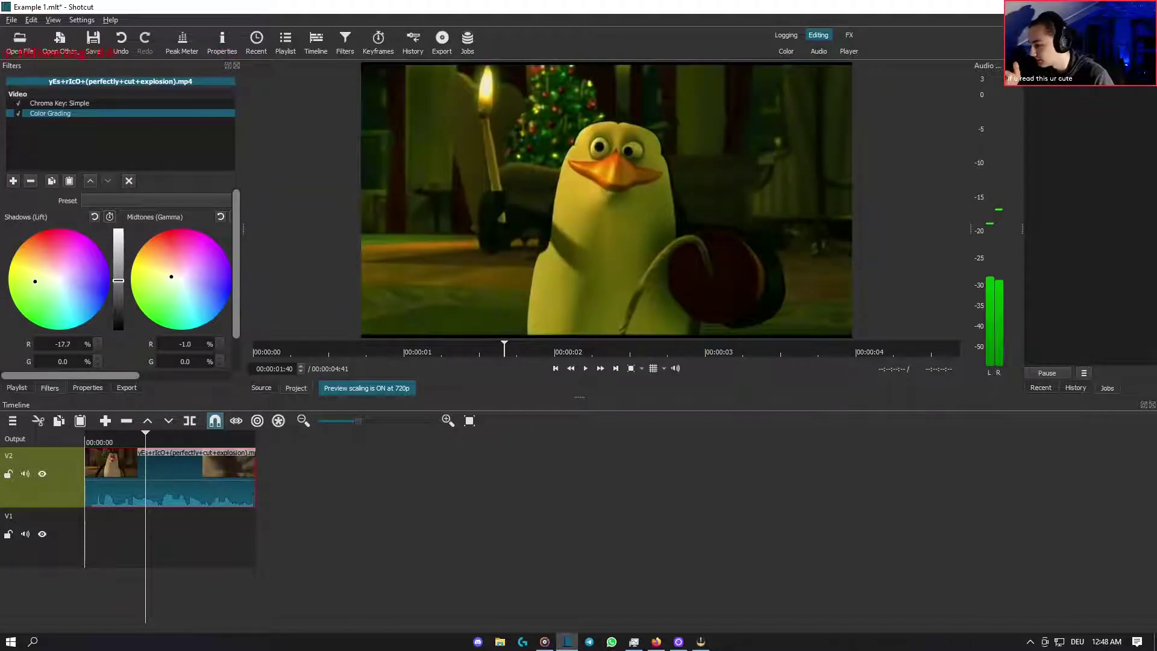
{"action": "left_click_drag", "start_coordinate": [107, 377], "coordinate": [186, 373]}
{"action": "mouse_move", "coordinate": [181, 279]}
{"action": "left_mouse_down"}
{"action": "mouse_move", "coordinate": [209, 293]}
{"action": "mouse_move", "coordinate": [197, 271]}
{"action": "mouse_move", "coordinate": [186, 275]}
{"action": "left_mouse_up"}
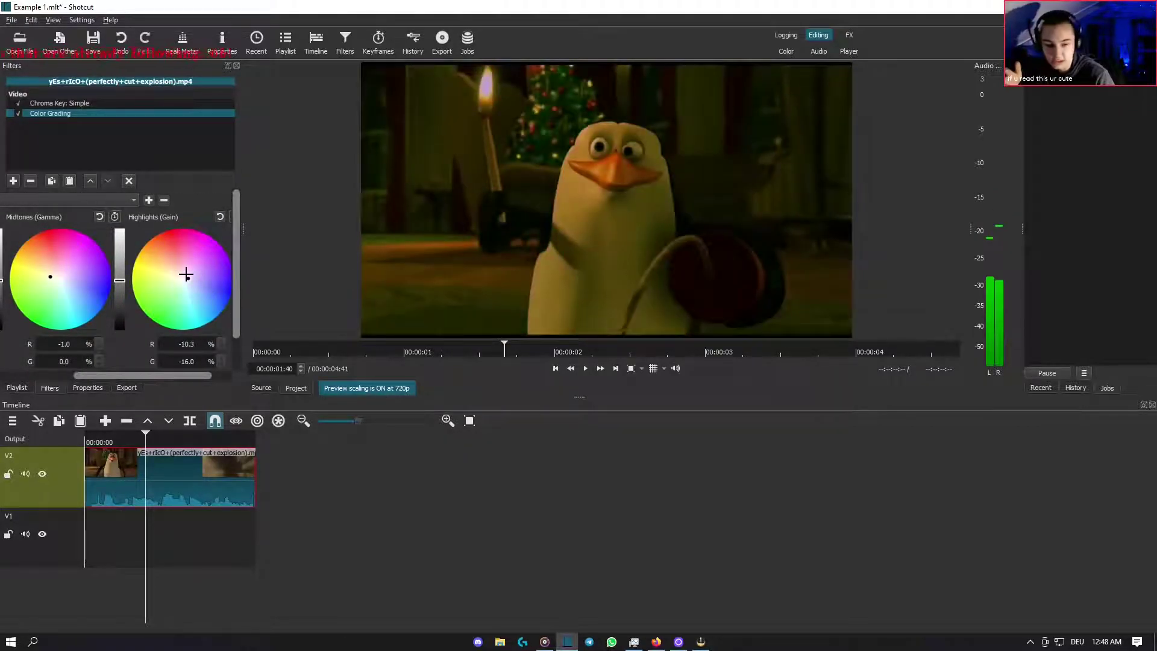
{"action": "left_click_drag", "start_coordinate": [168, 376], "coordinate": [91, 374]}
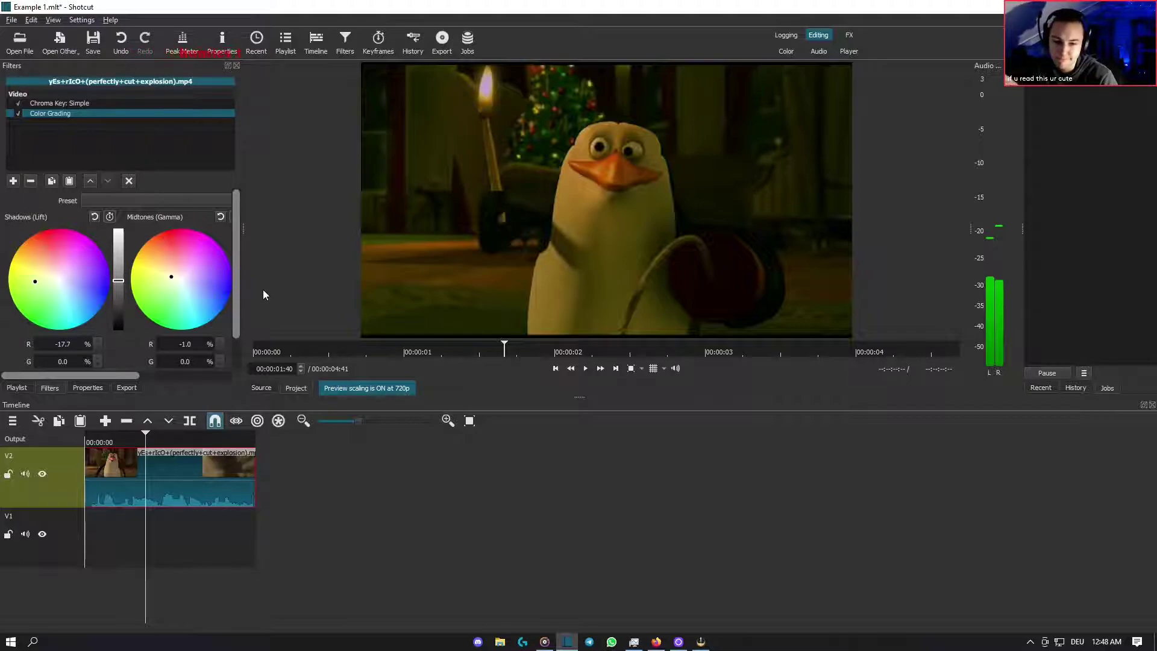
{"action": "left_click", "coordinate": [18, 116]}
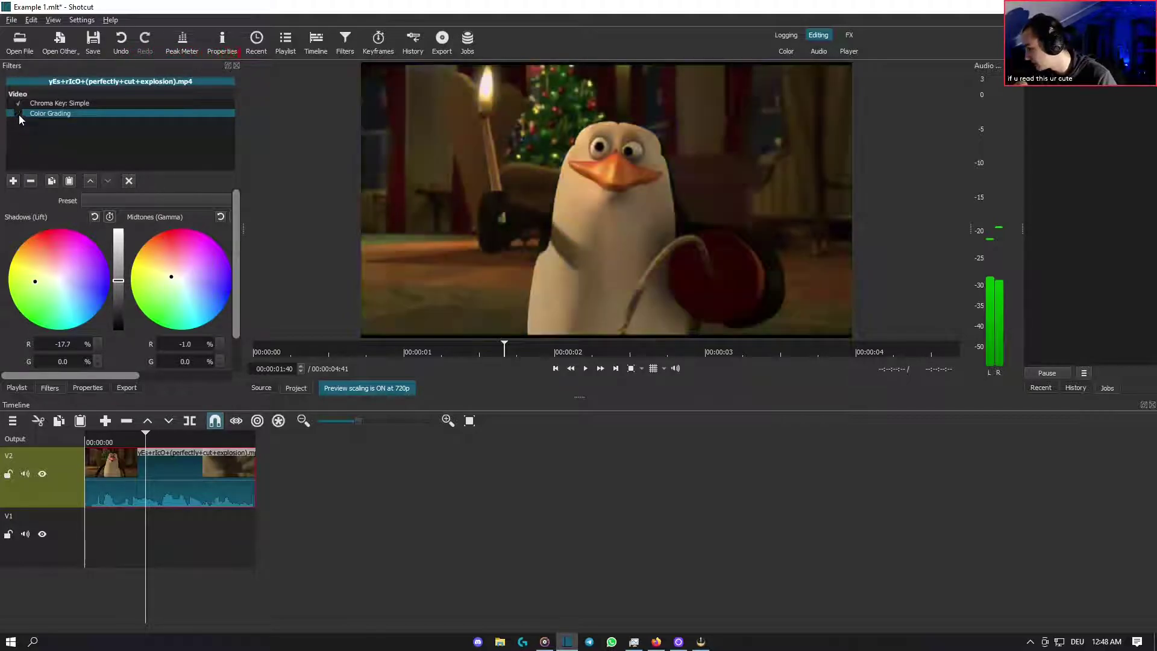
{"action": "left_click", "coordinate": [31, 181]}
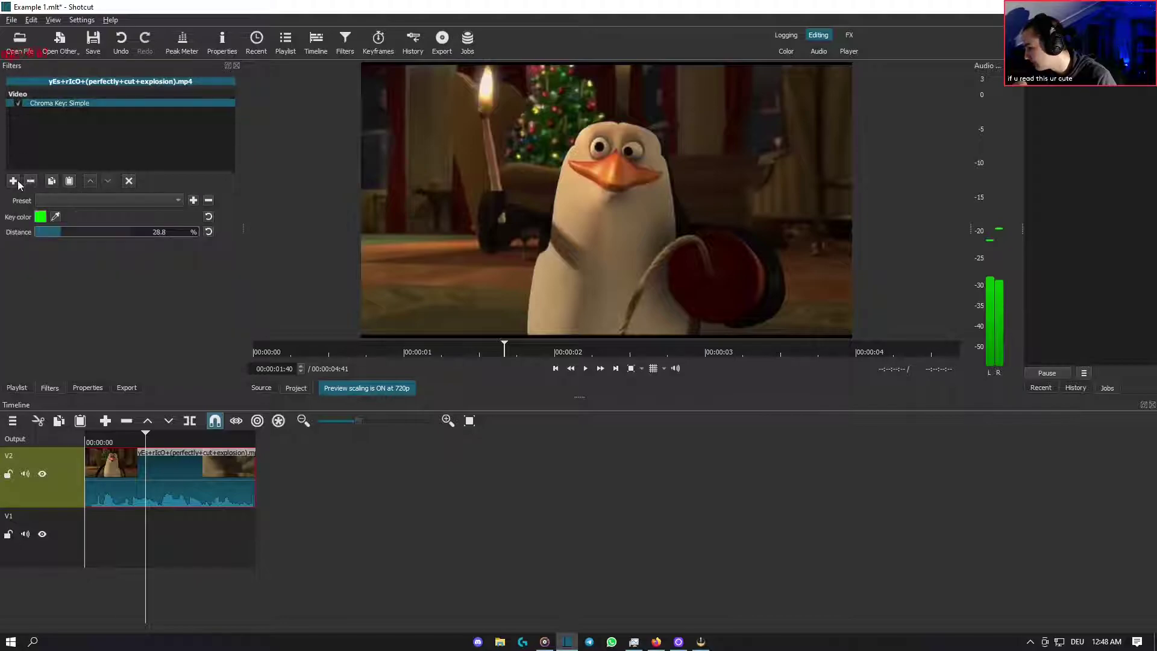
- Add a Contrast filter to the explosion clip and lower its level to 19.3 %
{"action": "left_click", "coordinate": [13, 180]}
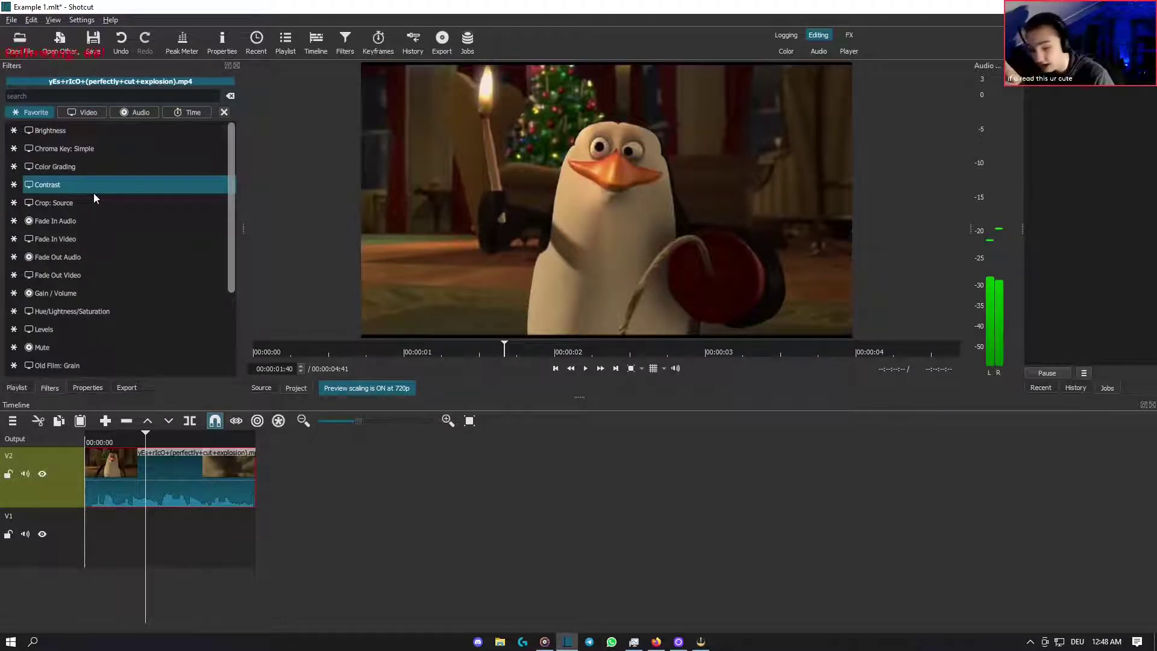
{"action": "left_click", "coordinate": [93, 191]}
{"action": "left_click_drag", "start_coordinate": [92, 218], "coordinate": [45, 219]}
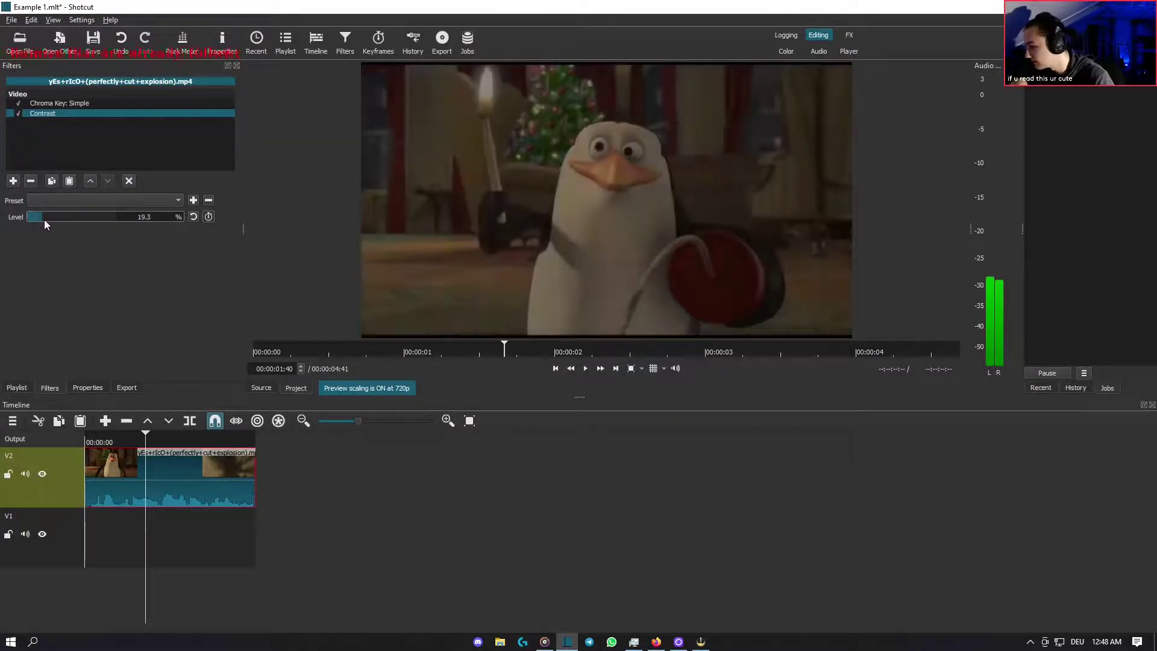
- Add a Crop: Source filter to the explosion clip, cropping 191 px top, 452 px bottom, 708 px left and 626 px right
{"action": "left_click", "coordinate": [14, 180]}
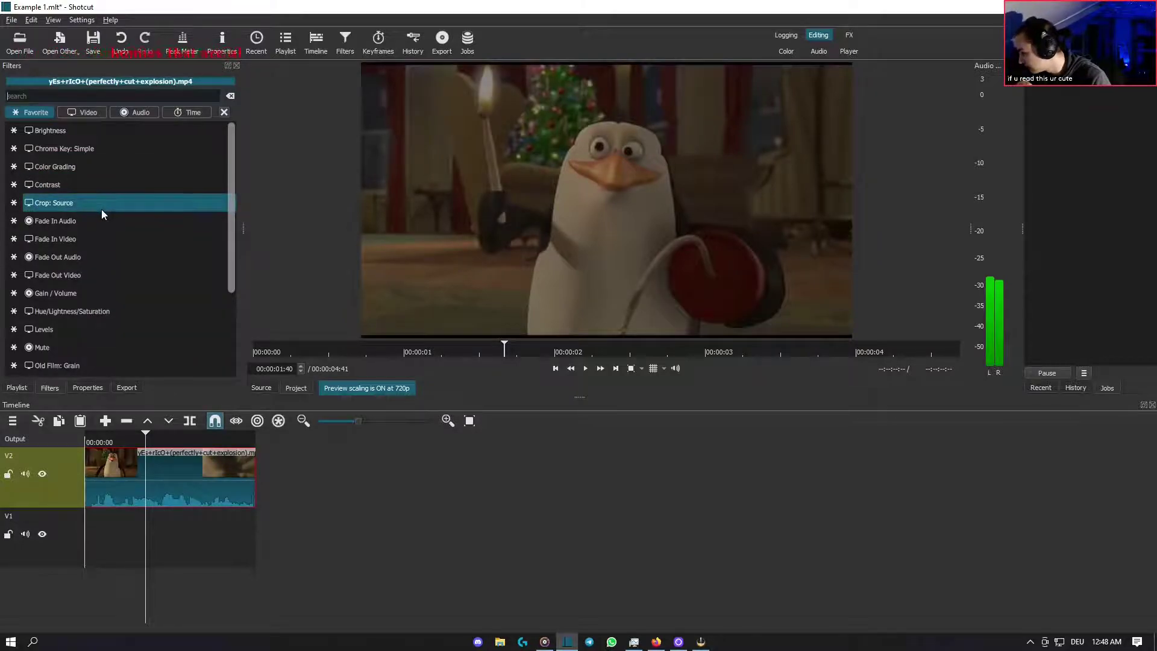
{"action": "left_click", "coordinate": [101, 209]}
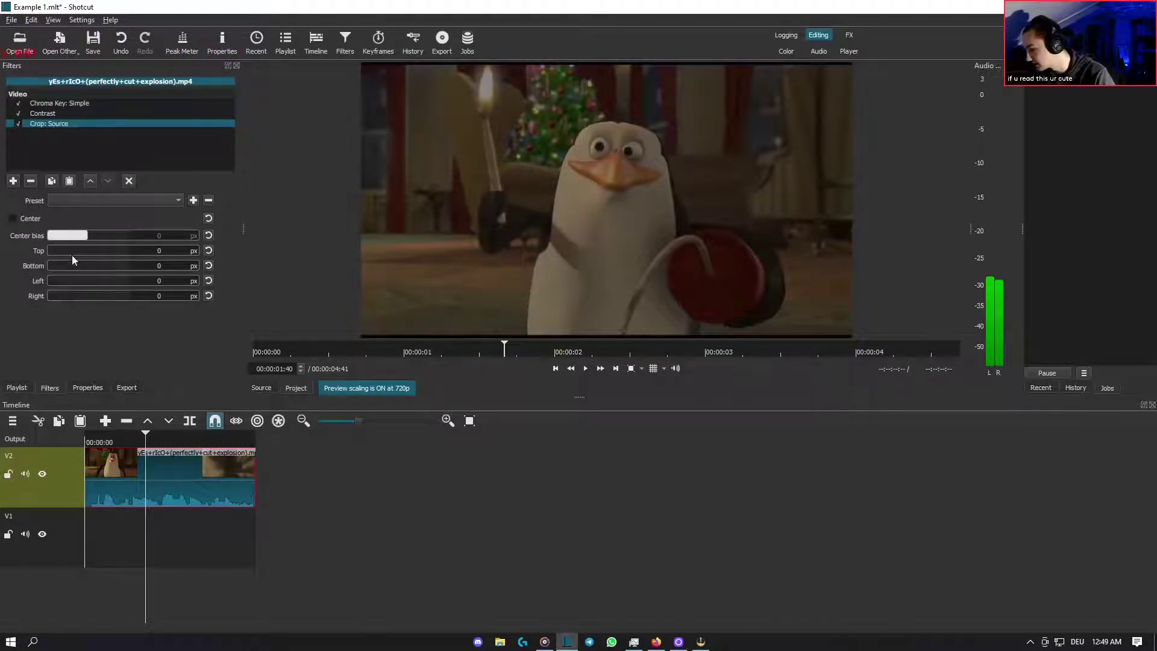
{"action": "left_click_drag", "start_coordinate": [55, 251], "coordinate": [55, 301]}
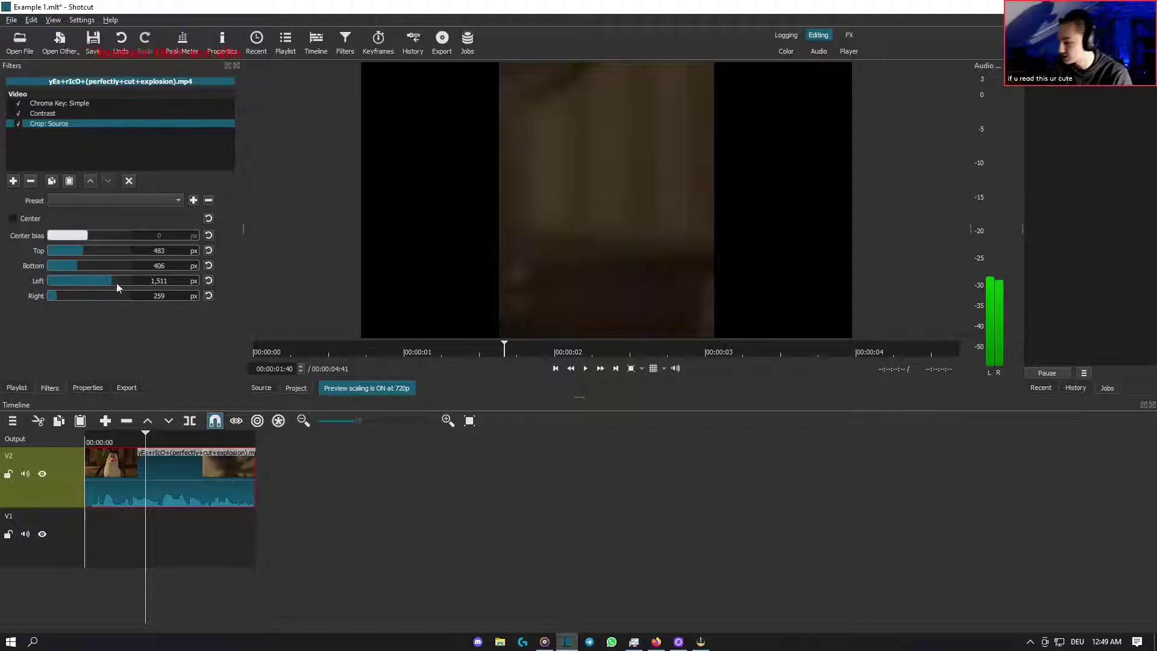
{"action": "left_click_drag", "start_coordinate": [103, 282], "coordinate": [75, 292]}
{"action": "left_click", "coordinate": [89, 562]}
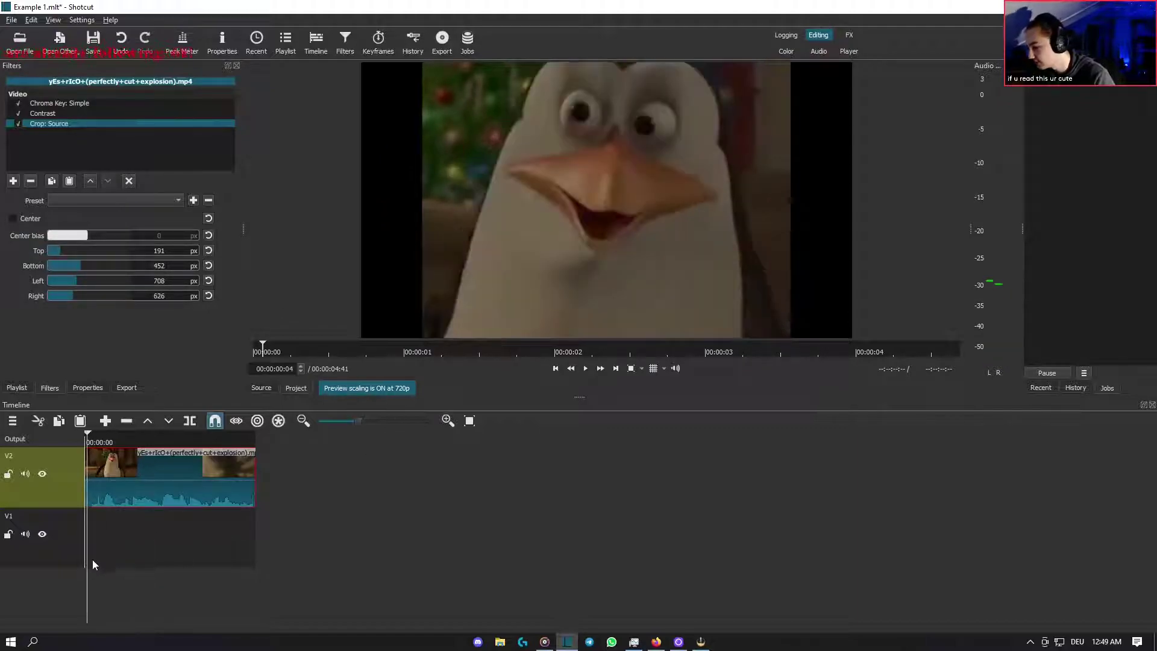
- Play the cropped explosion clip to its end and disable its Crop: Source and Contrast filters without removing them
{"action": "left_click", "coordinate": [586, 369]}
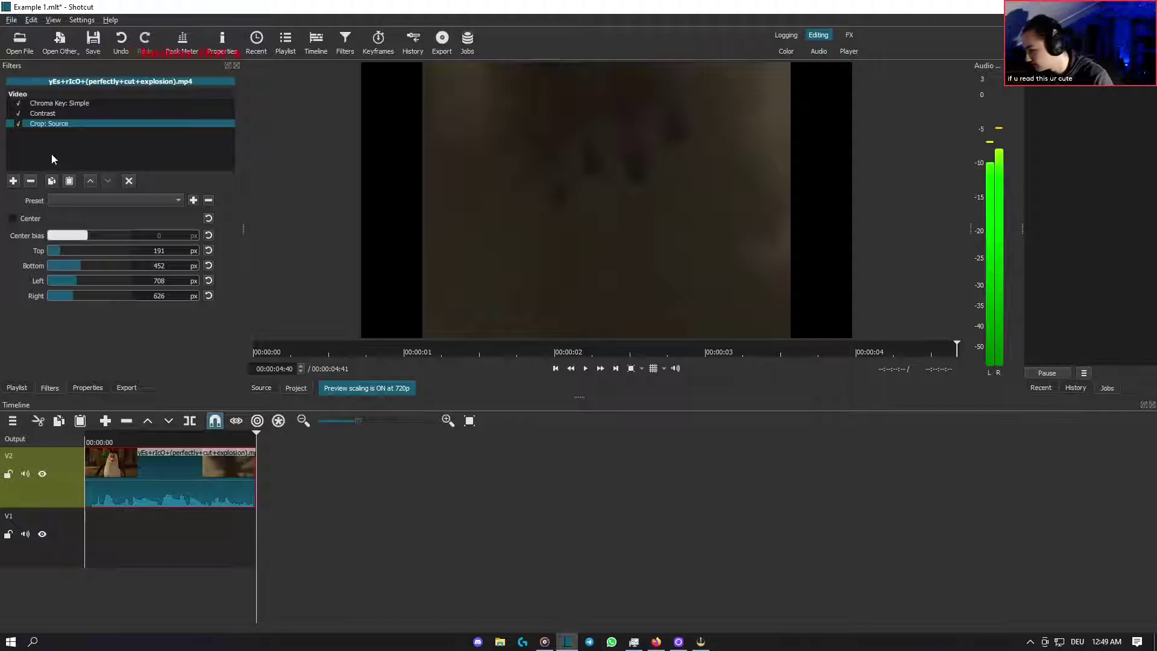
{"action": "left_click", "coordinate": [18, 124]}
{"action": "left_click", "coordinate": [18, 114]}
{"action": "left_click", "coordinate": [19, 104]}
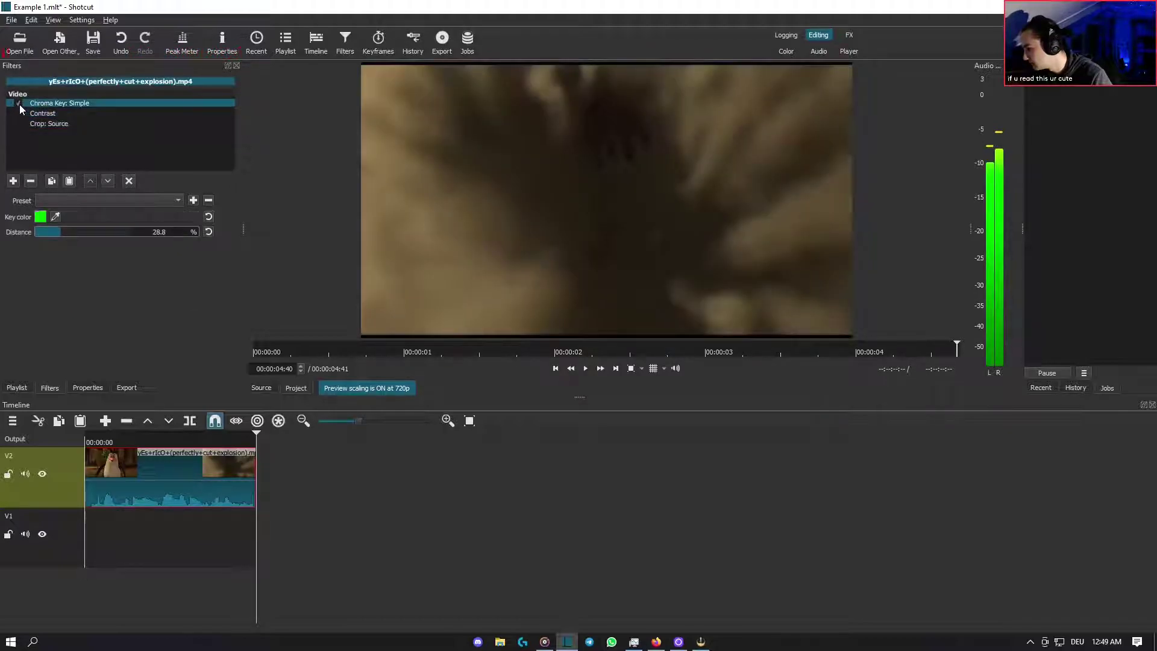
- Add a Fade In Audio filter to the explosion clip and lengthen its duration to 00:00:01:19
{"action": "left_click", "coordinate": [12, 183]}
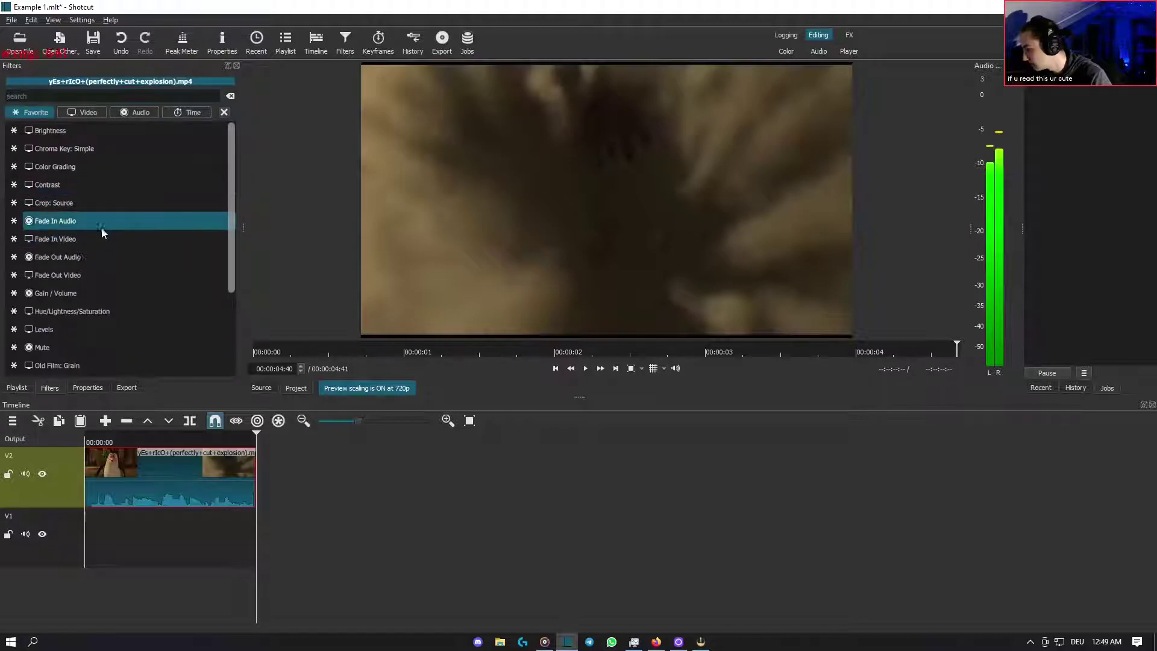
{"action": "left_click", "coordinate": [111, 220]}
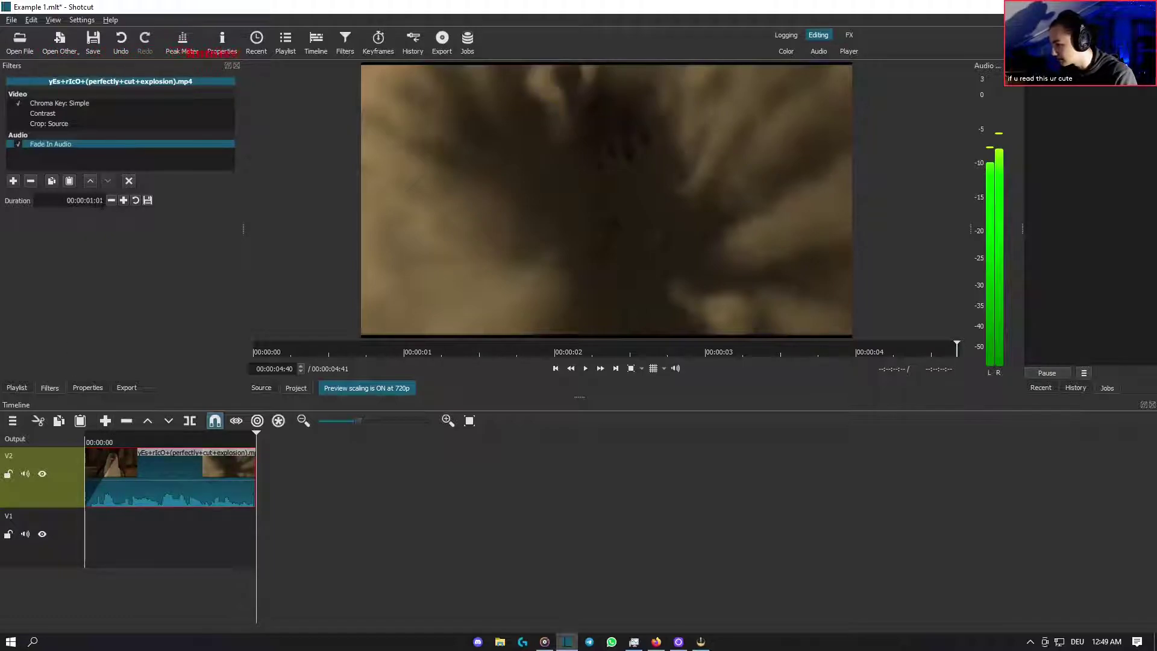
{"action": "left_click", "coordinate": [123, 201]}
{"action": "left_click", "coordinate": [124, 201]}
{"action": "left_click", "coordinate": [124, 201]}
{"action": "mouse_move", "coordinate": [113, 468]}
{"action": "left_mouse_down"}
{"action": "mouse_move", "coordinate": [129, 485]}
{"action": "mouse_move", "coordinate": [120, 465]}
{"action": "left_mouse_up"}
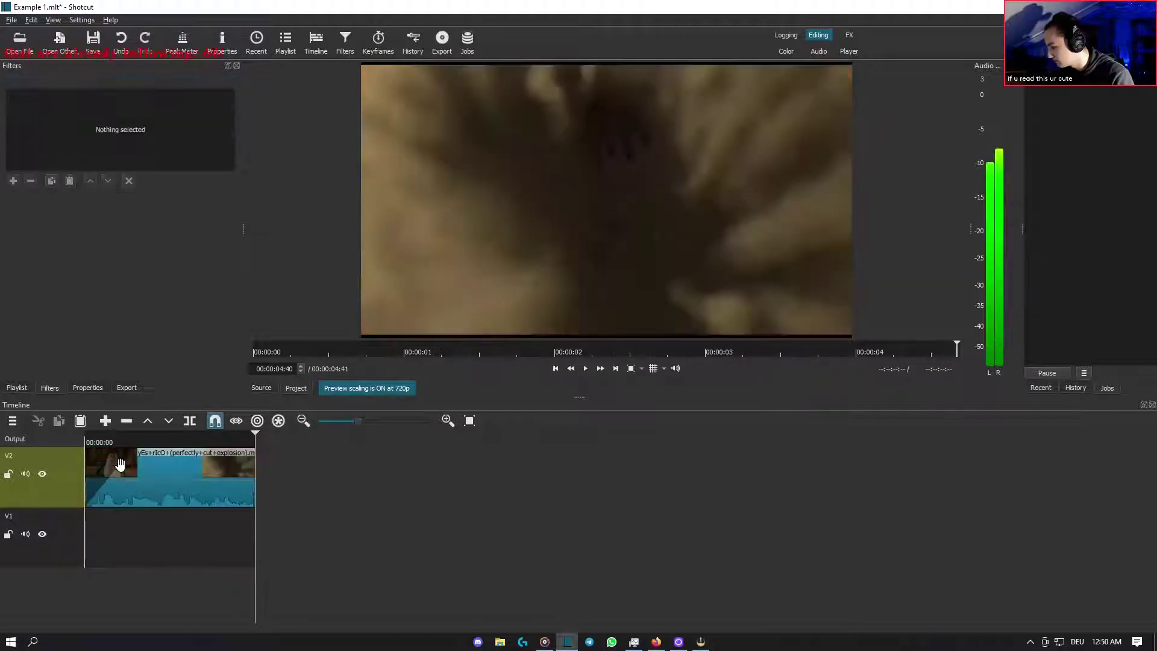
- Reselect the explosion clip, check its opening up to 00:00:00:35 and reopen the Fade In Audio settings
{"action": "left_click", "coordinate": [96, 463]}
{"action": "key", "text": "Home"}
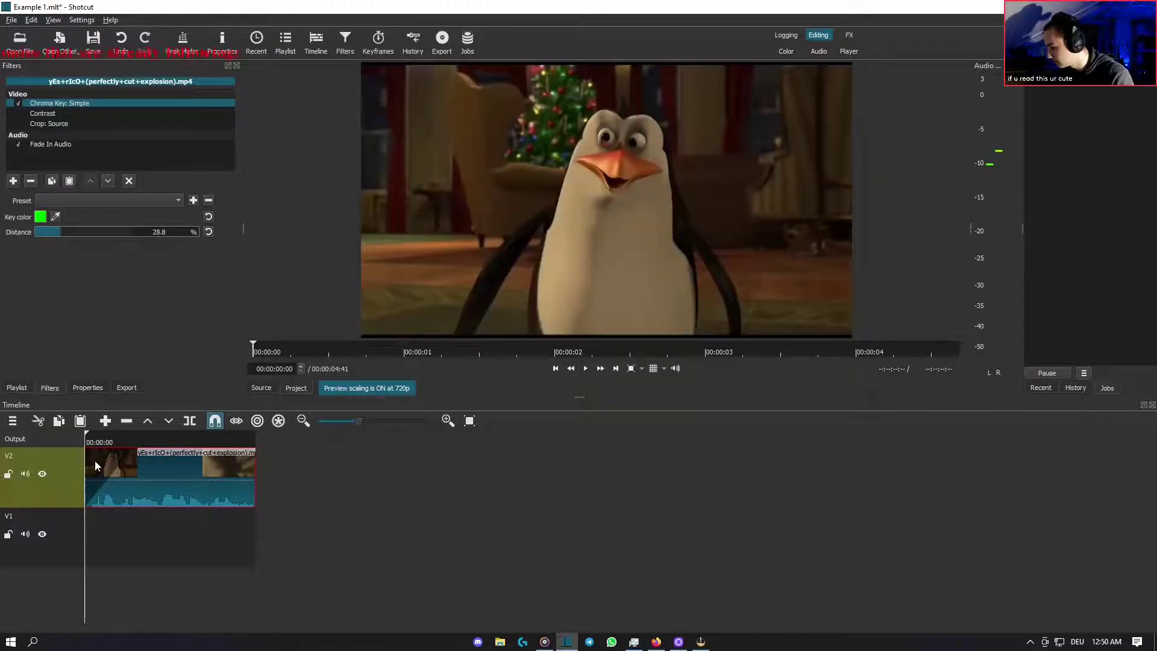
{"action": "left_click", "coordinate": [106, 501]}
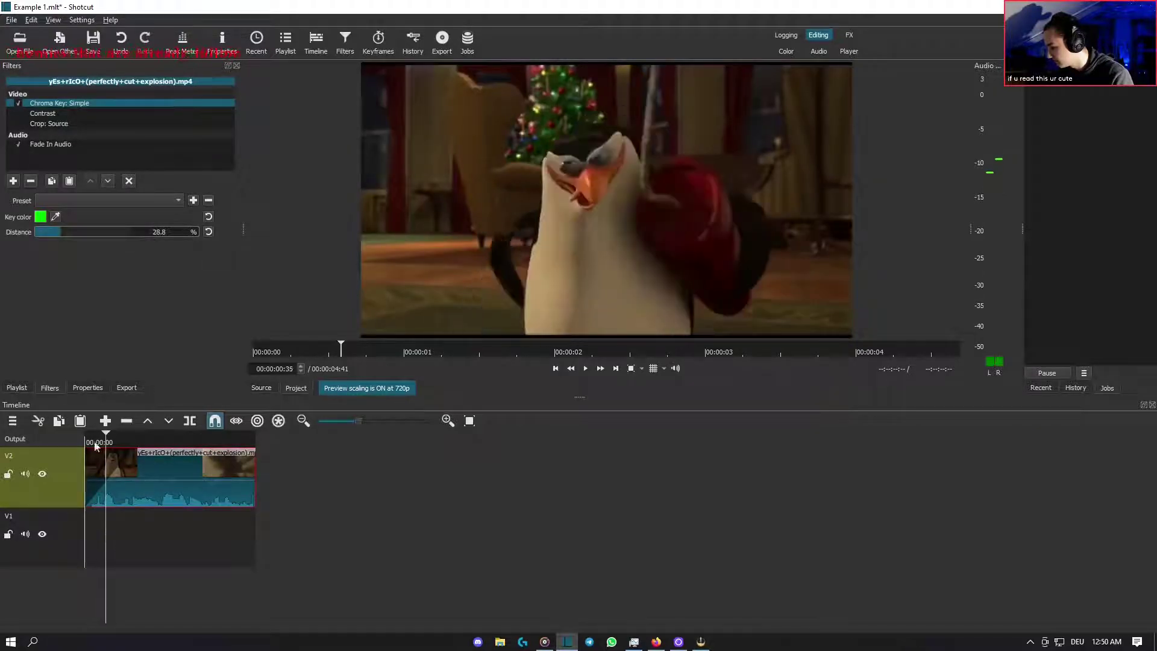
{"action": "left_click", "coordinate": [81, 144]}
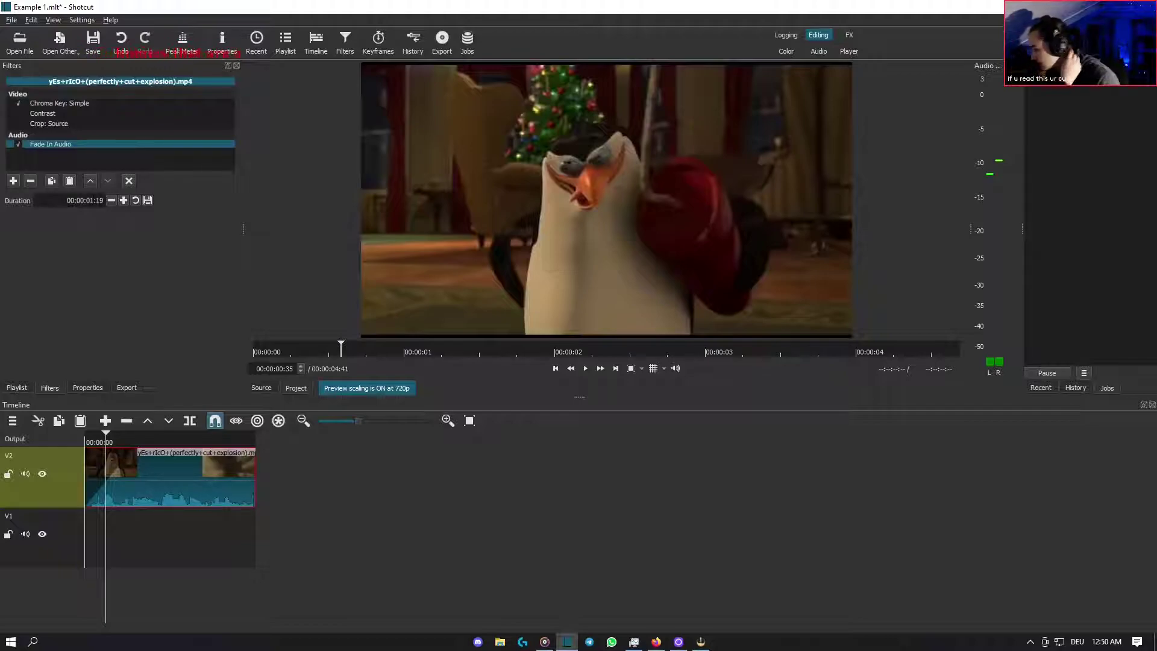
- Set the duration of the clip's Fade In Audio filter to 00:00:00:04
{"action": "double_click", "coordinate": [110, 200]}
{"action": "left_click", "coordinate": [90, 200]}
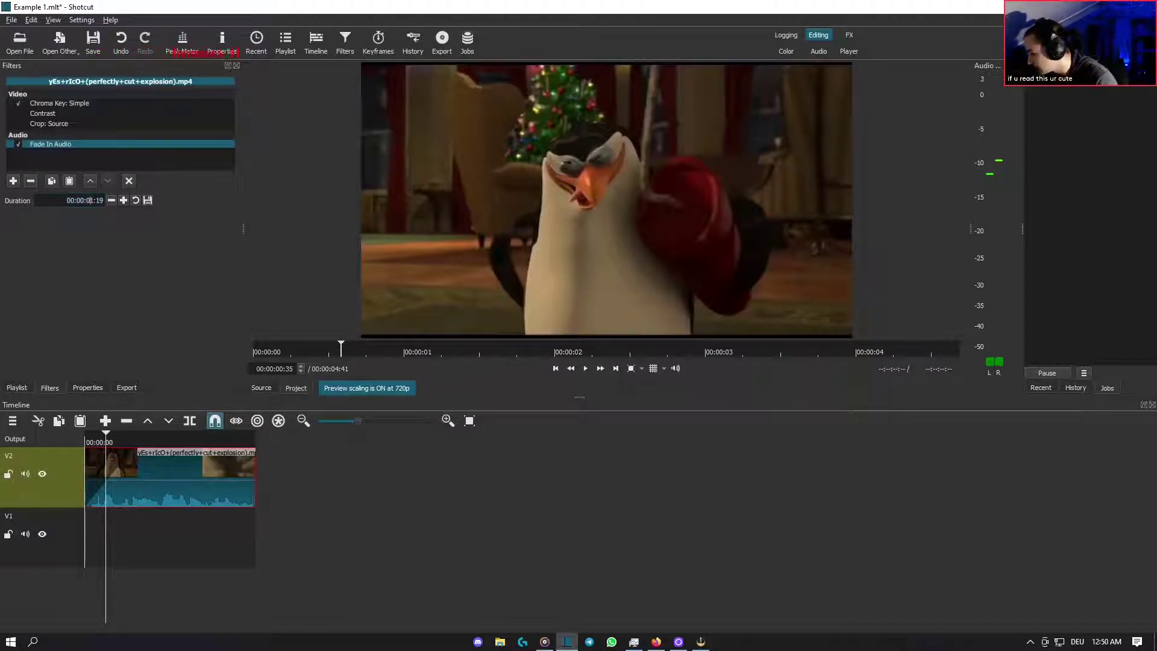
{"action": "key", "text": "Down"}
{"action": "key", "text": "Down"}
{"action": "key", "text": "Down"}
{"action": "key", "text": "Down"}
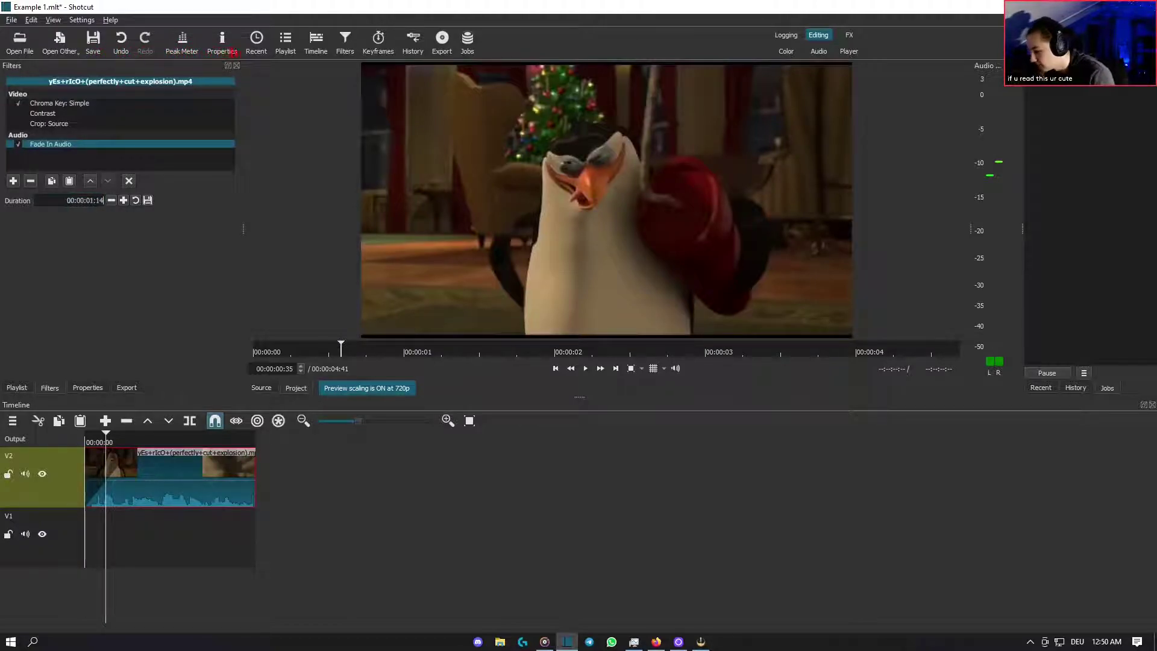
{"action": "type", "text": "4"}
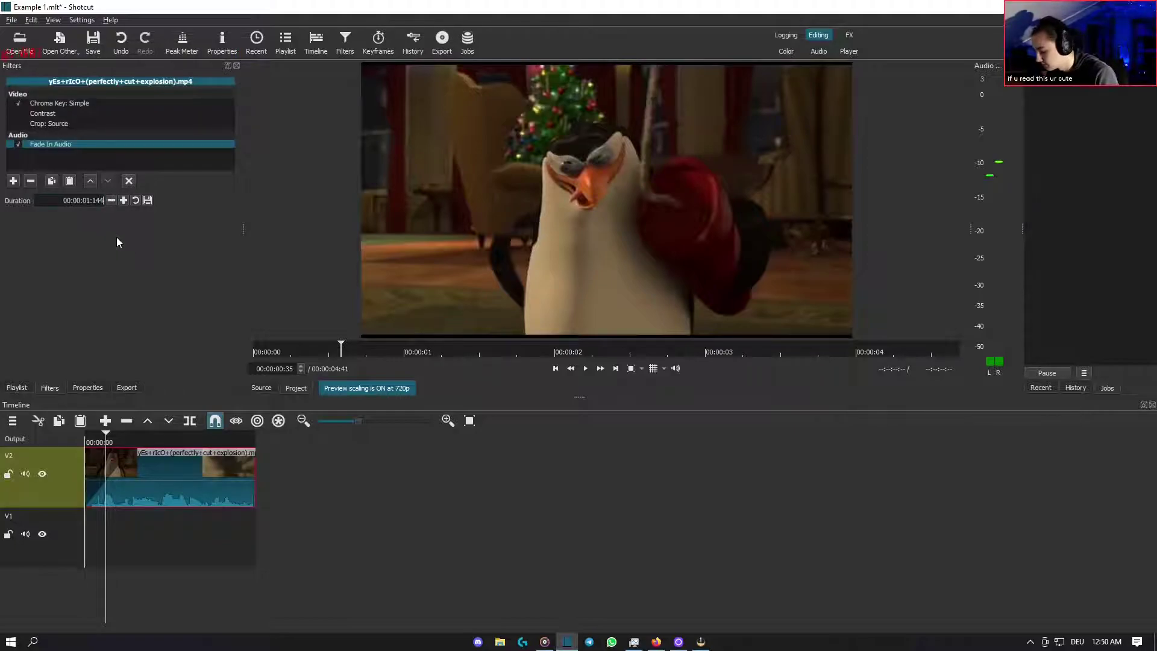
{"action": "key", "text": "BackSpace"}
{"action": "key", "text": "BackSpace"}
{"action": "key", "text": "BackSpace"}
{"action": "key", "text": "BackSpace"}
{"action": "key", "text": "BackSpace"}
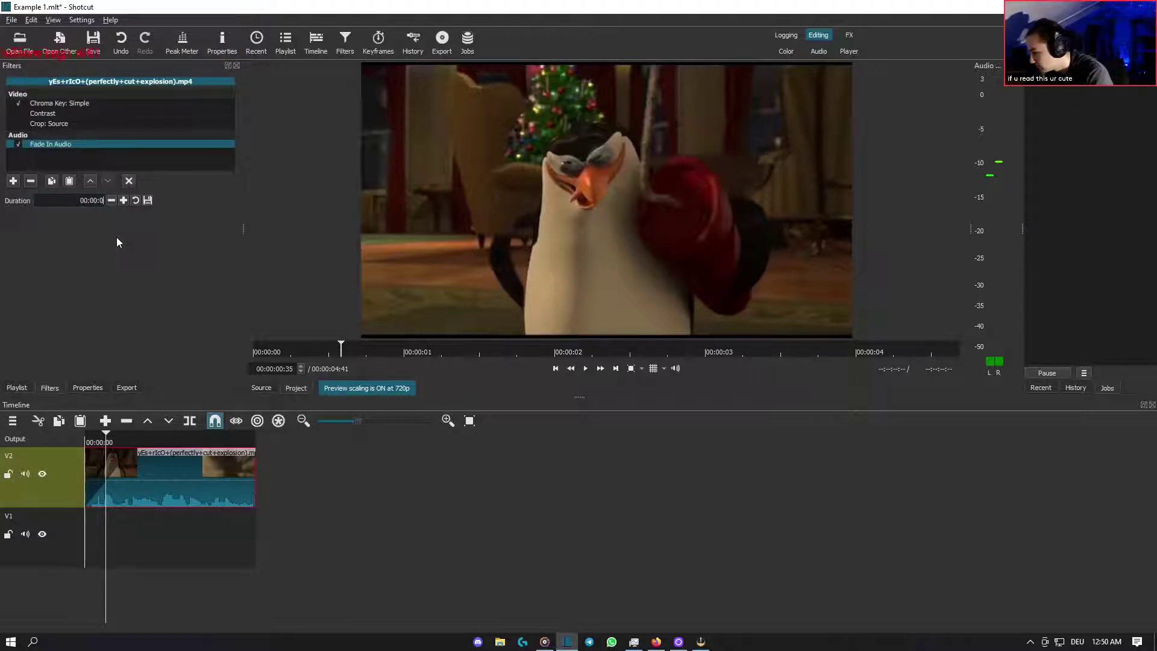
{"action": "key", "text": "Return"}
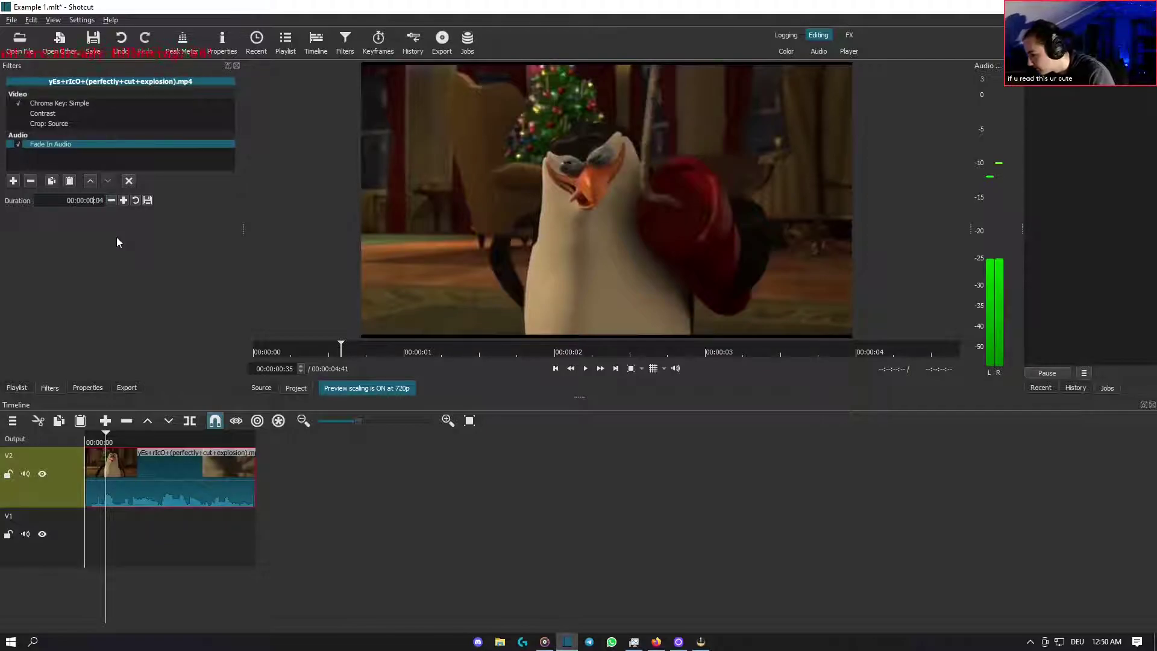
- Set the Fade In Audio duration to 00:00:04:04 and play the clip from its start
{"action": "key", "text": "BackSpace"}
{"action": "type", "text": "4"}
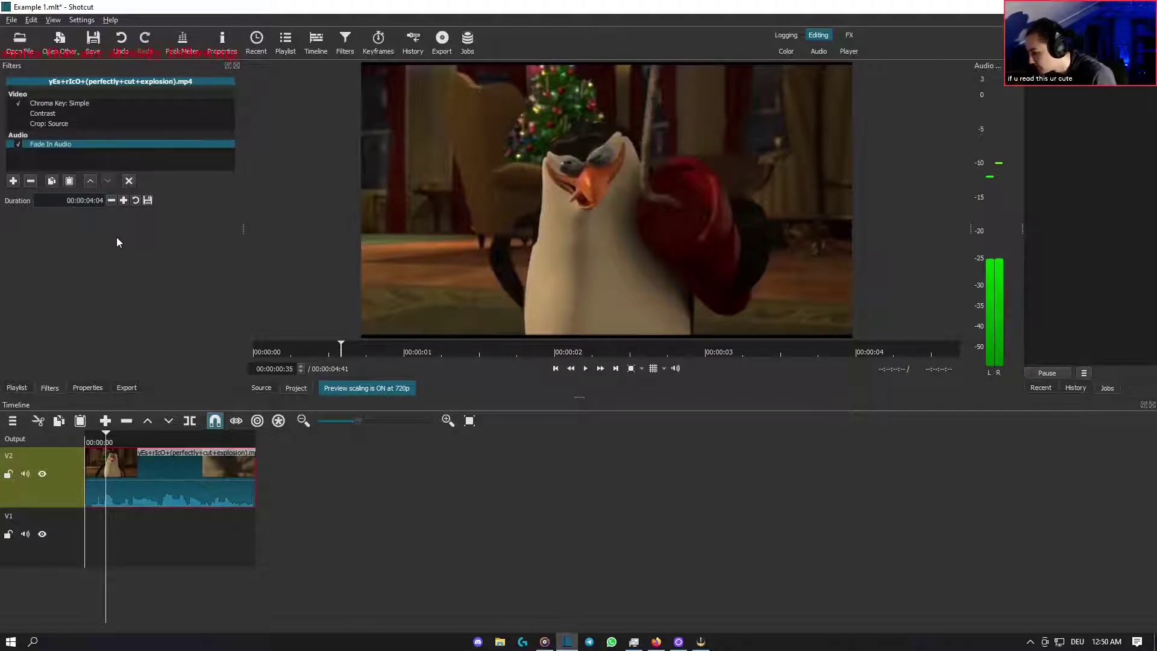
{"action": "key", "text": "Return"}
{"action": "left_click_drag", "start_coordinate": [116, 593], "coordinate": [83, 596]}
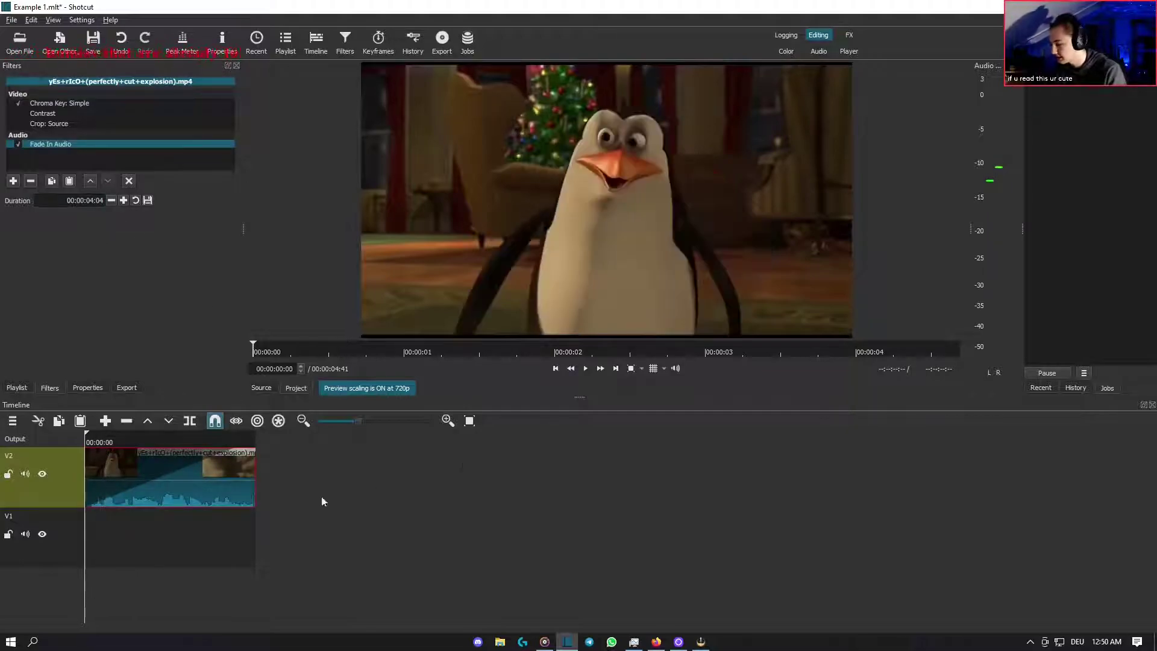
{"action": "left_click", "coordinate": [585, 369]}
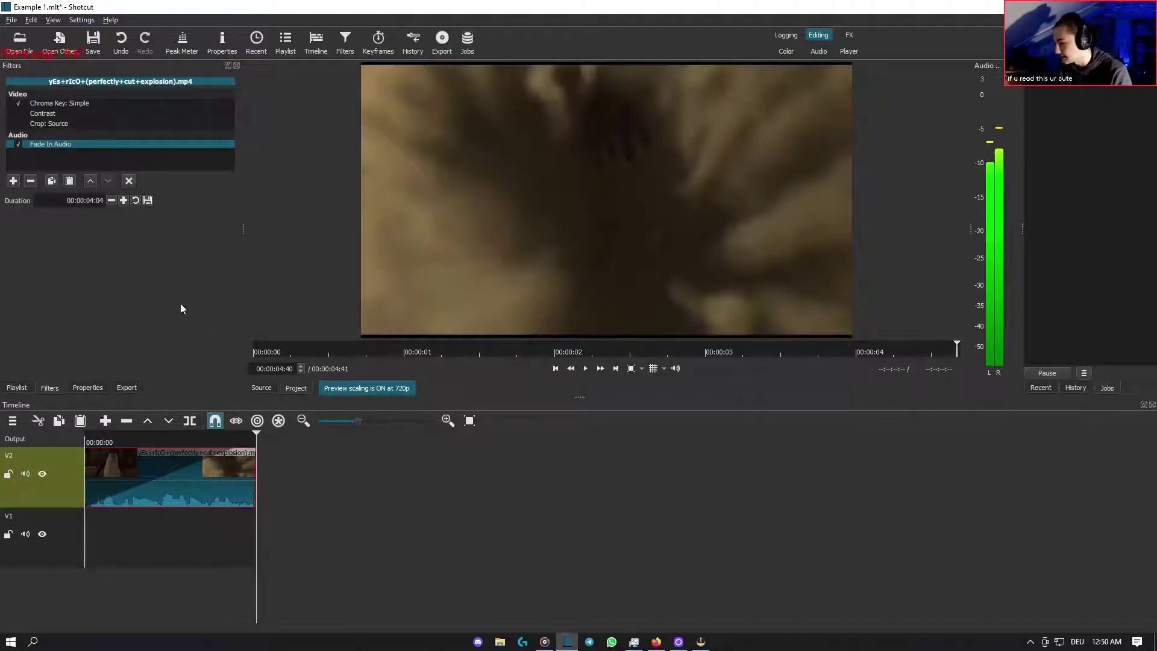
- Set the Fade In Audio duration to 00:00:02:04 and preview the fade from the start of the clip
{"action": "left_click", "coordinate": [94, 200]}
{"action": "key", "text": "BackSpace"}
{"action": "type", "text": "2"}
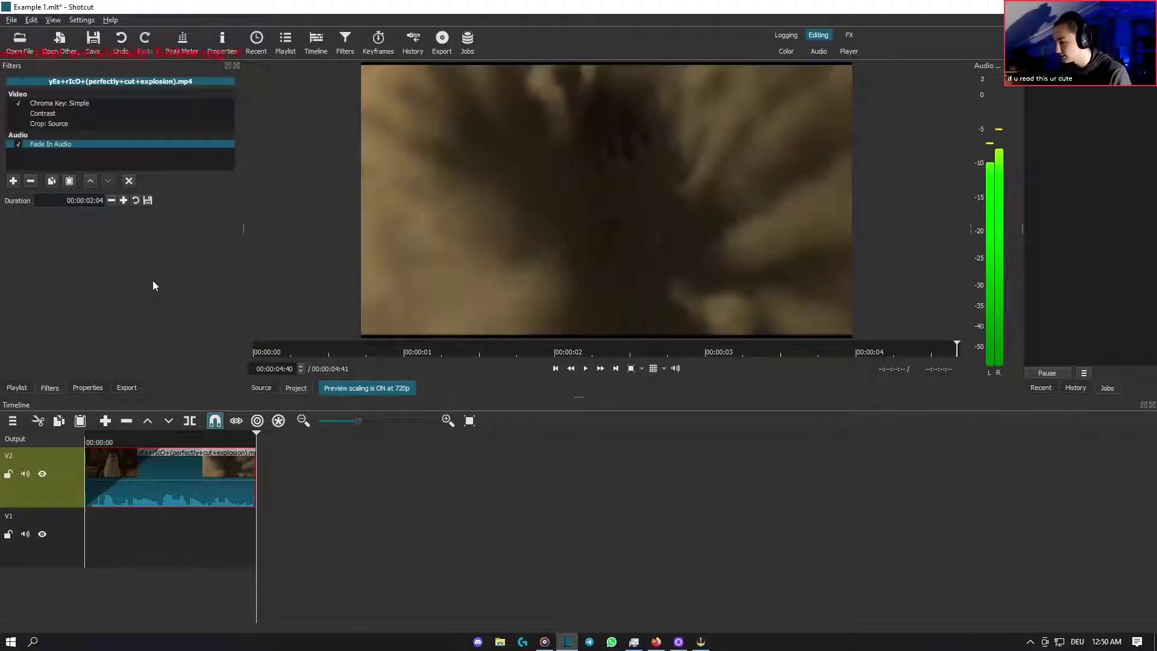
{"action": "left_click", "coordinate": [149, 104]}
{"action": "left_click", "coordinate": [124, 144]}
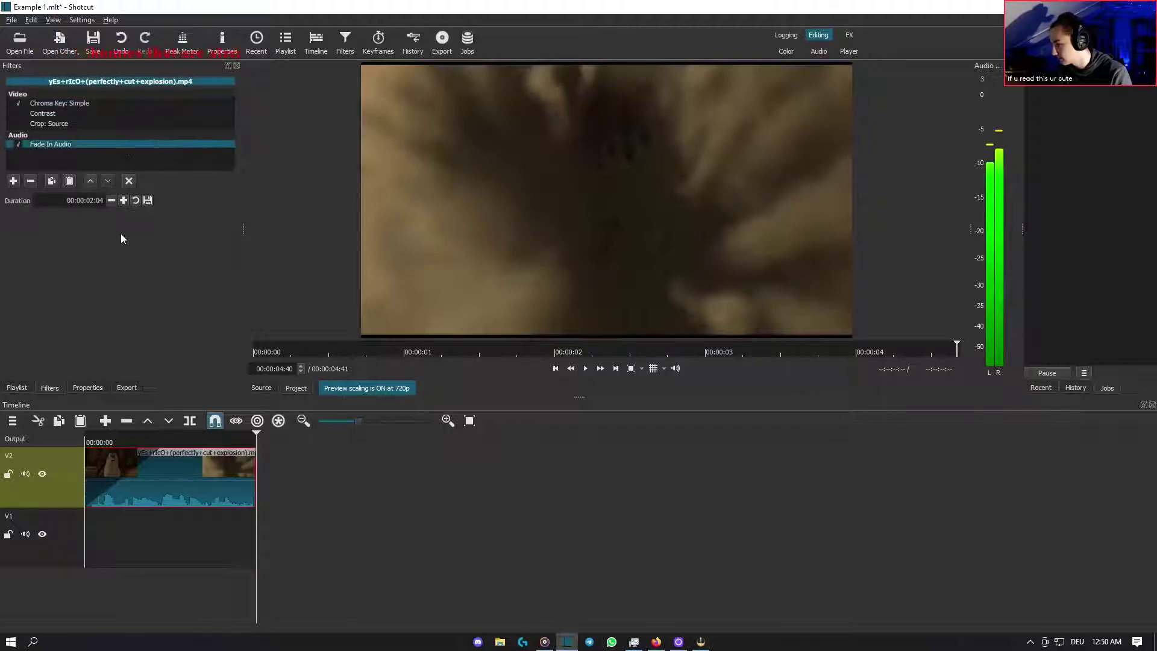
{"action": "left_click_drag", "start_coordinate": [134, 545], "coordinate": [79, 590]}
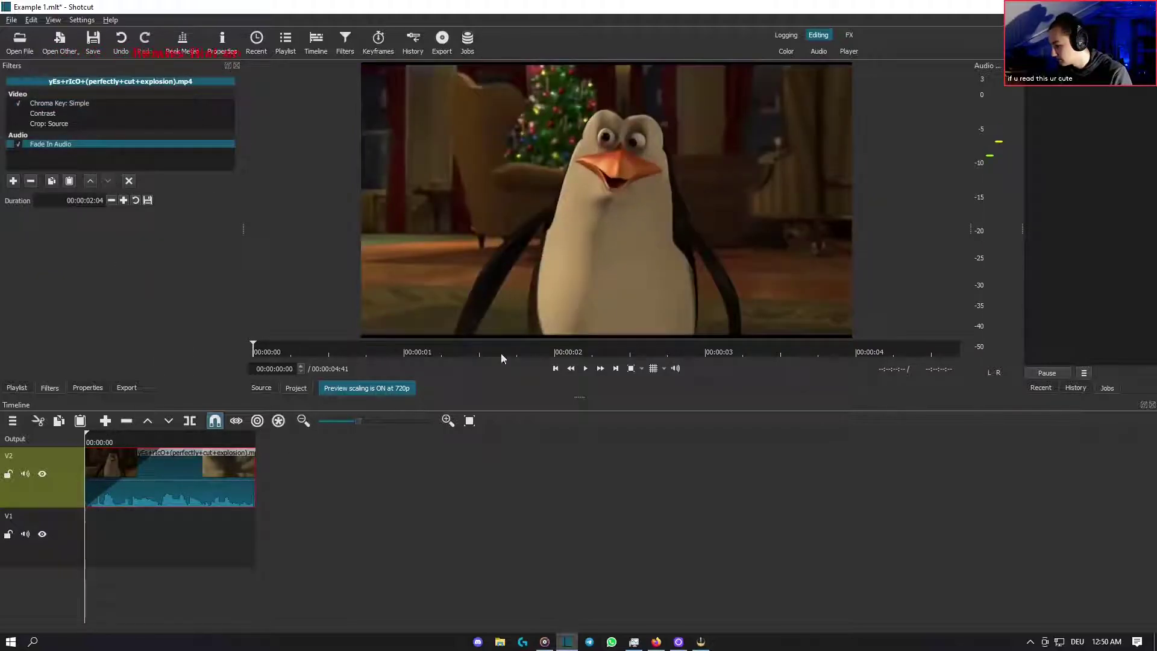
{"action": "left_click", "coordinate": [585, 368]}
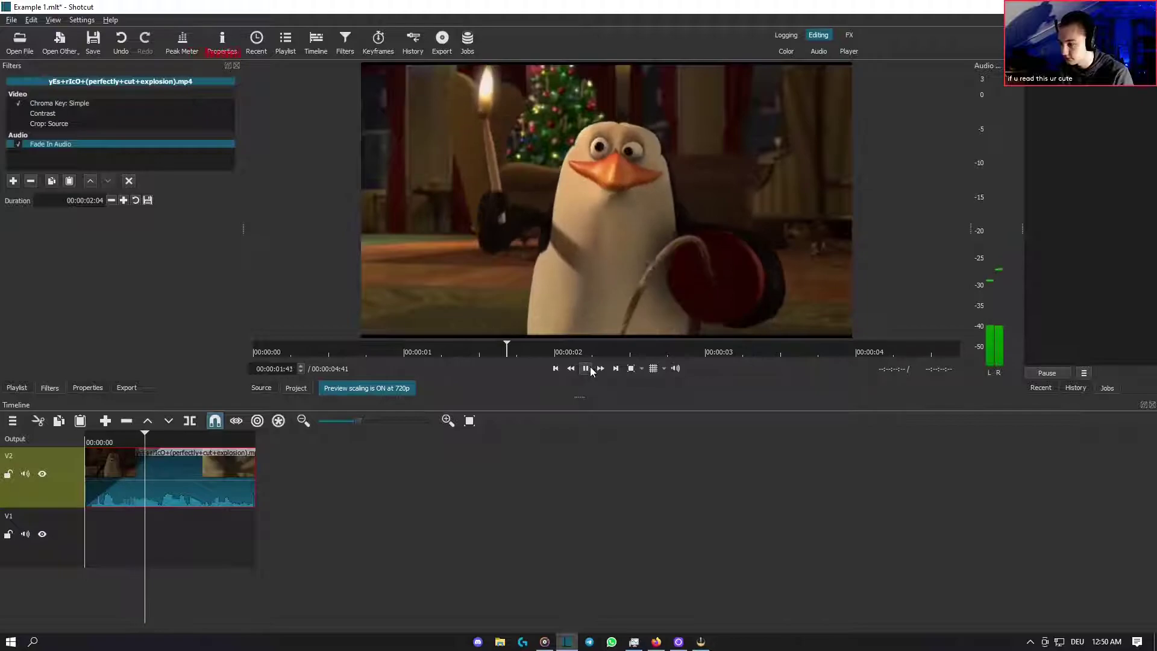
{"action": "left_click", "coordinate": [585, 369]}
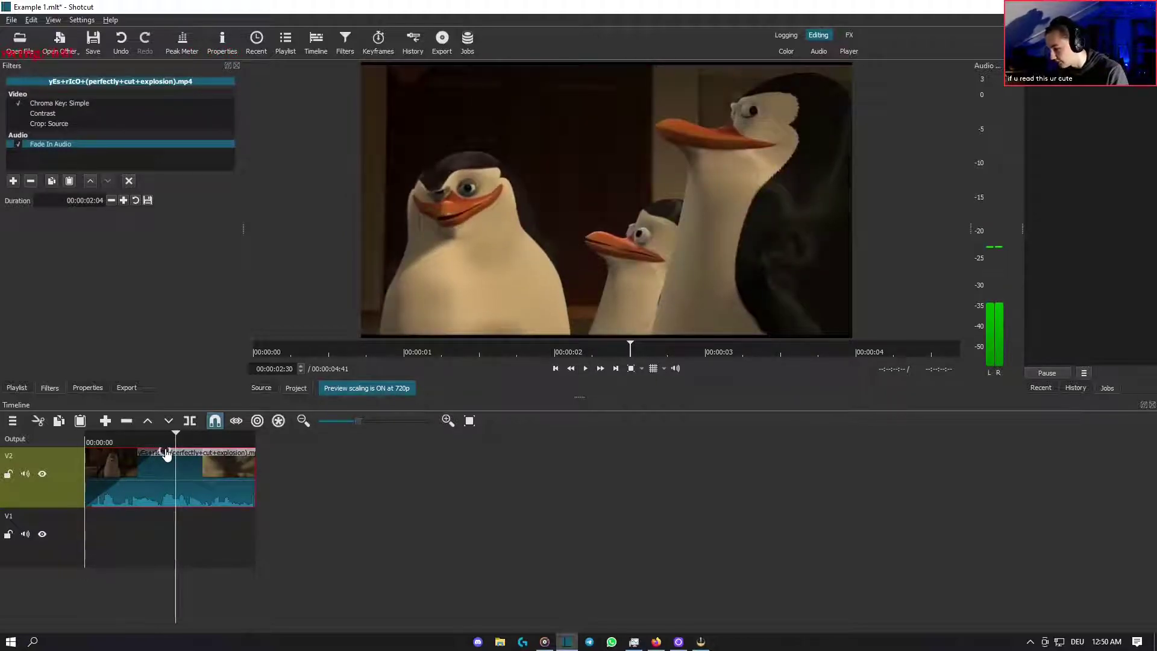
- Add a video fade-in of about 00:00:02:18 to the V2 clip and play it from the start
{"action": "left_click_drag", "start_coordinate": [160, 452], "coordinate": [171, 415]}
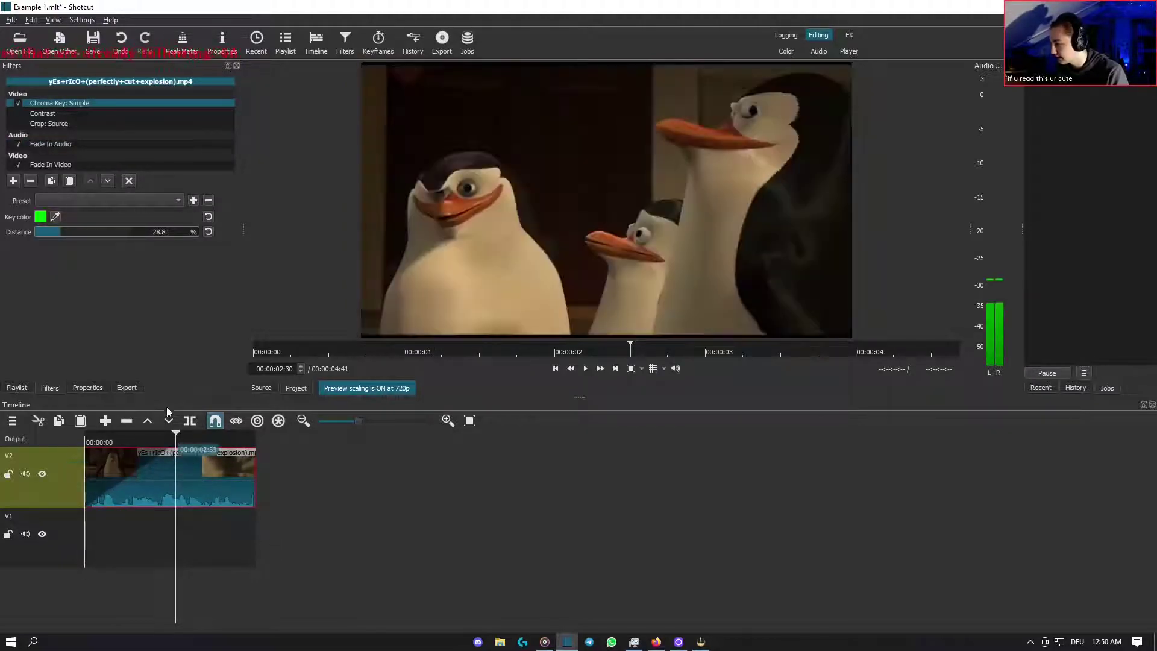
{"action": "left_click", "coordinate": [67, 164]}
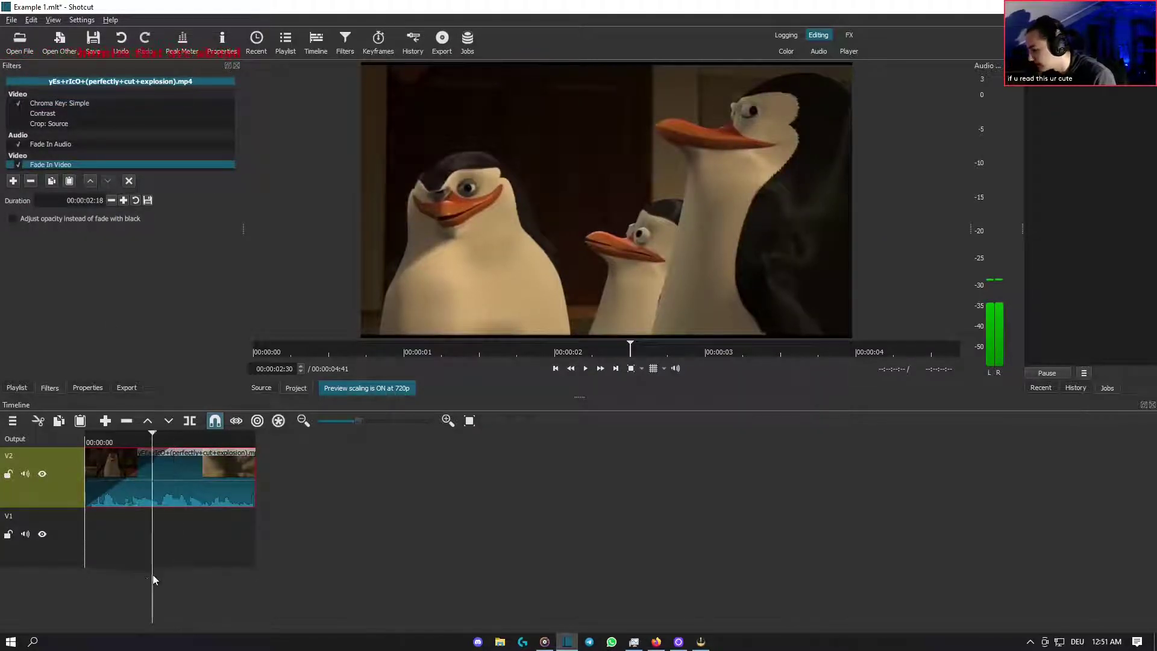
{"action": "left_click_drag", "start_coordinate": [109, 574], "coordinate": [81, 572]}
{"action": "left_click", "coordinate": [585, 368]}
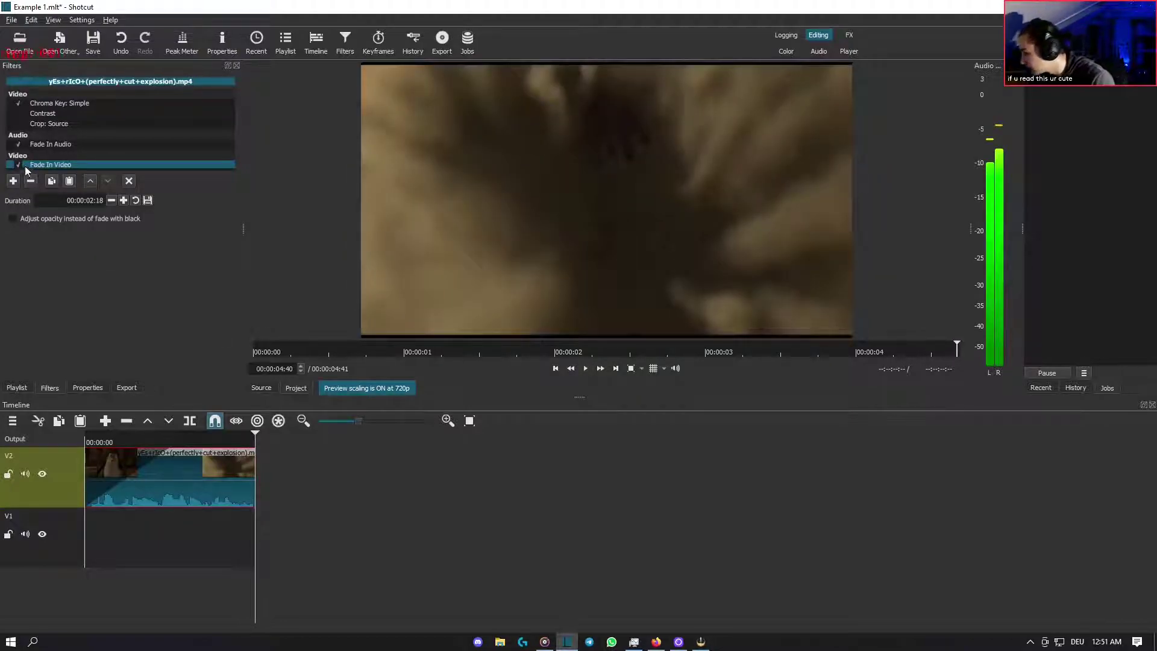
- Disable the audio and video fade-in filters and add a Gain / Volume filter with its level at -24.9 dB
{"action": "left_click", "coordinate": [20, 144]}
{"action": "left_click", "coordinate": [12, 181]}
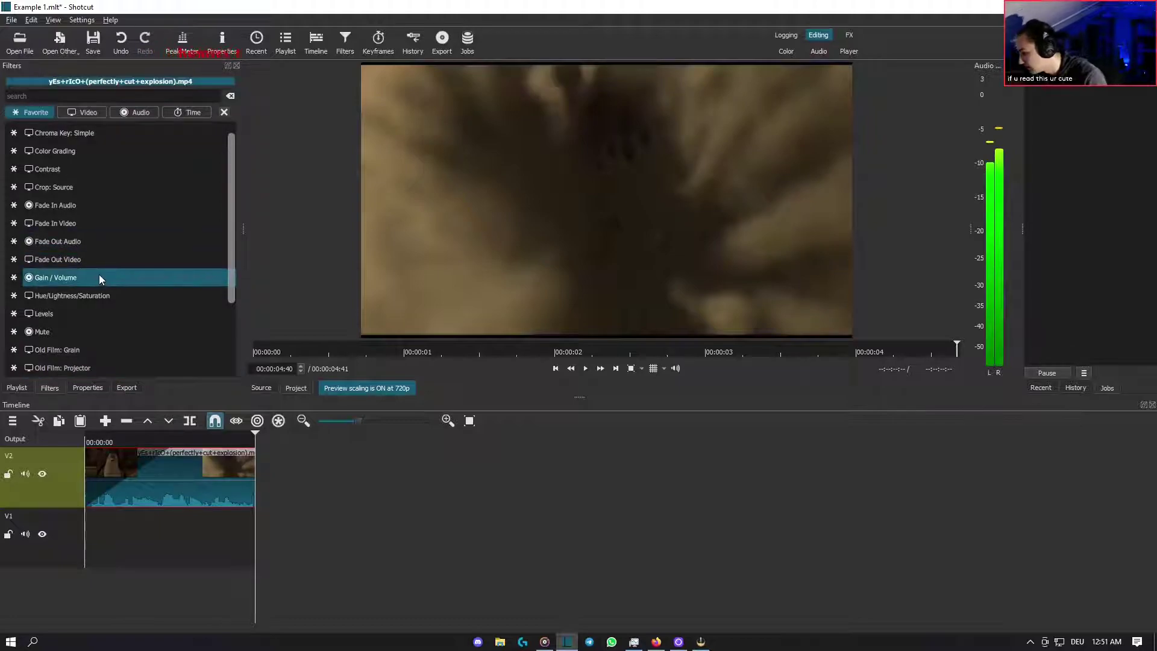
{"action": "scroll", "coordinate": [99, 273], "scroll_direction": "down", "scroll_amount": 2}
{"action": "left_click", "coordinate": [100, 199]}
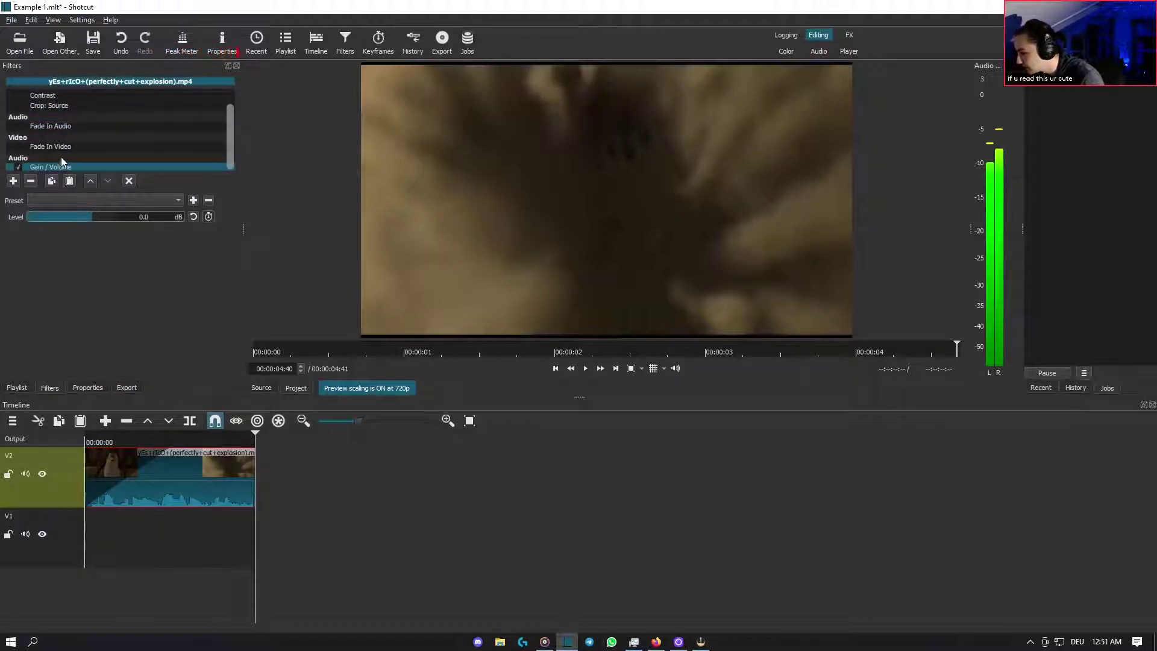
{"action": "left_click_drag", "start_coordinate": [98, 216], "coordinate": [67, 216]}
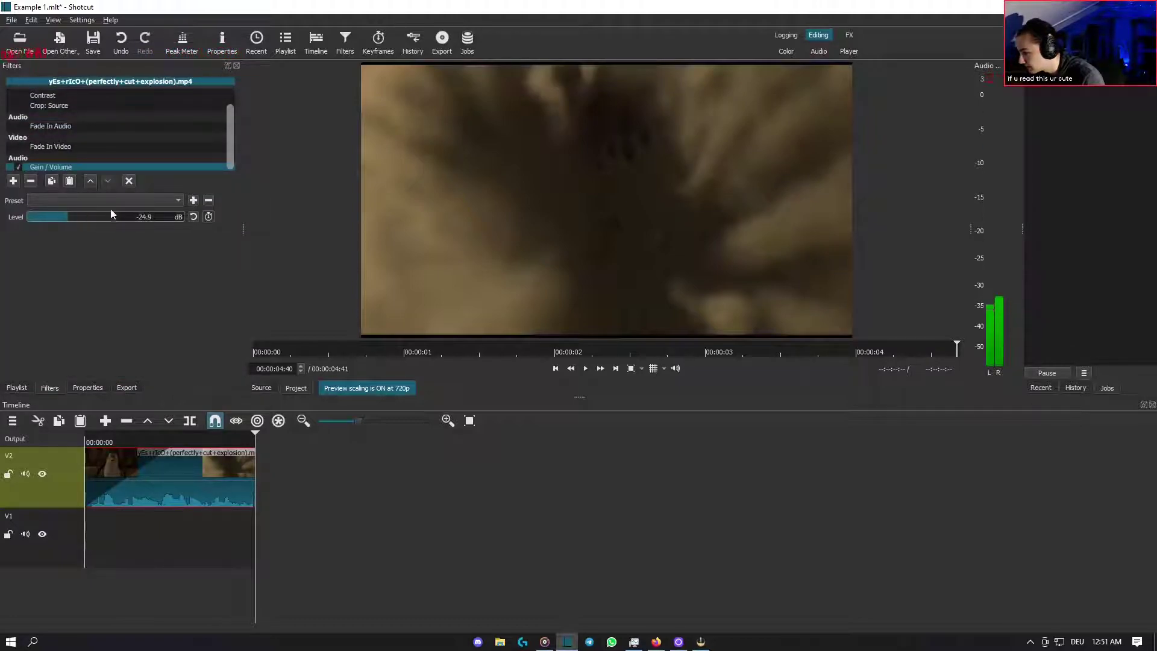
- Add a Hue/Lightness/Saturation filter with hue 13%, lightness 160% and saturation 459%, and switch it off
{"action": "left_click", "coordinate": [13, 181]}
{"action": "scroll", "coordinate": [123, 289], "scroll_direction": "down", "scroll_amount": 3}
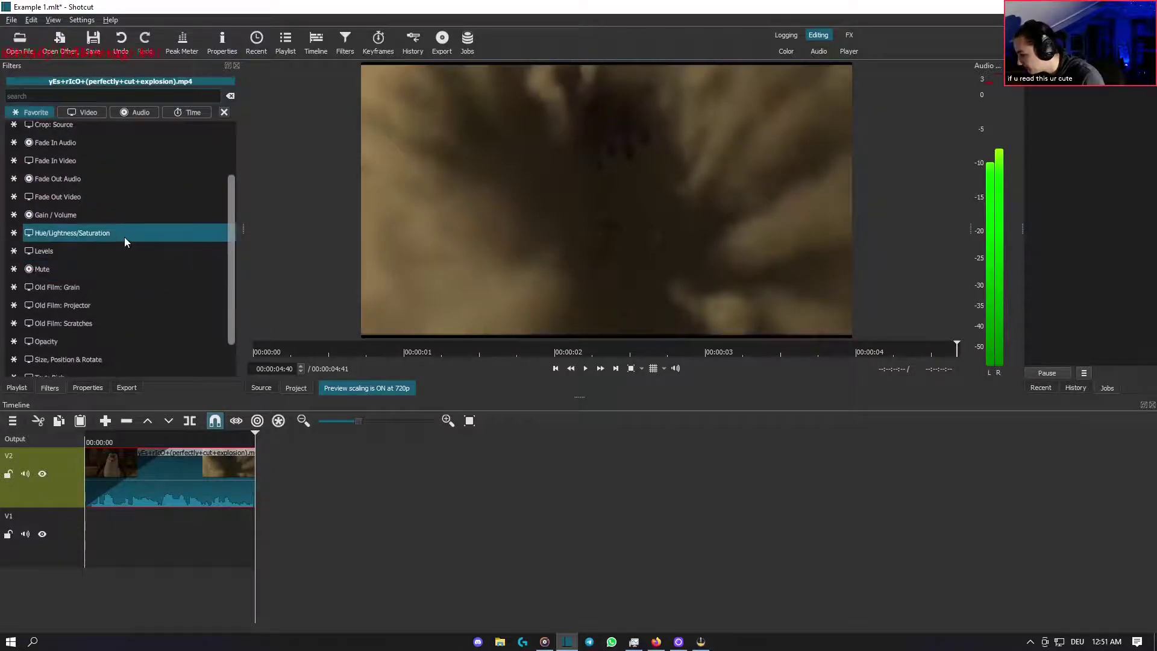
{"action": "left_click", "coordinate": [124, 187]}
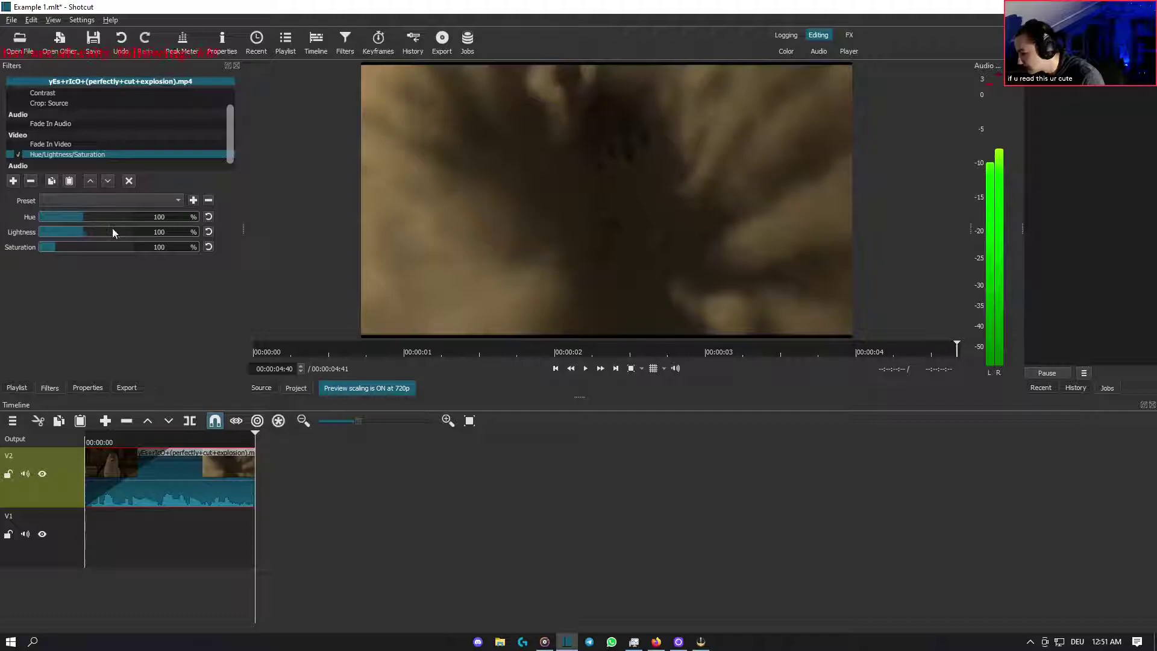
{"action": "left_click", "coordinate": [114, 233]}
{"action": "left_click_drag", "start_coordinate": [52, 222], "coordinate": [42, 222]}
{"action": "left_click_drag", "start_coordinate": [55, 247], "coordinate": [123, 250]}
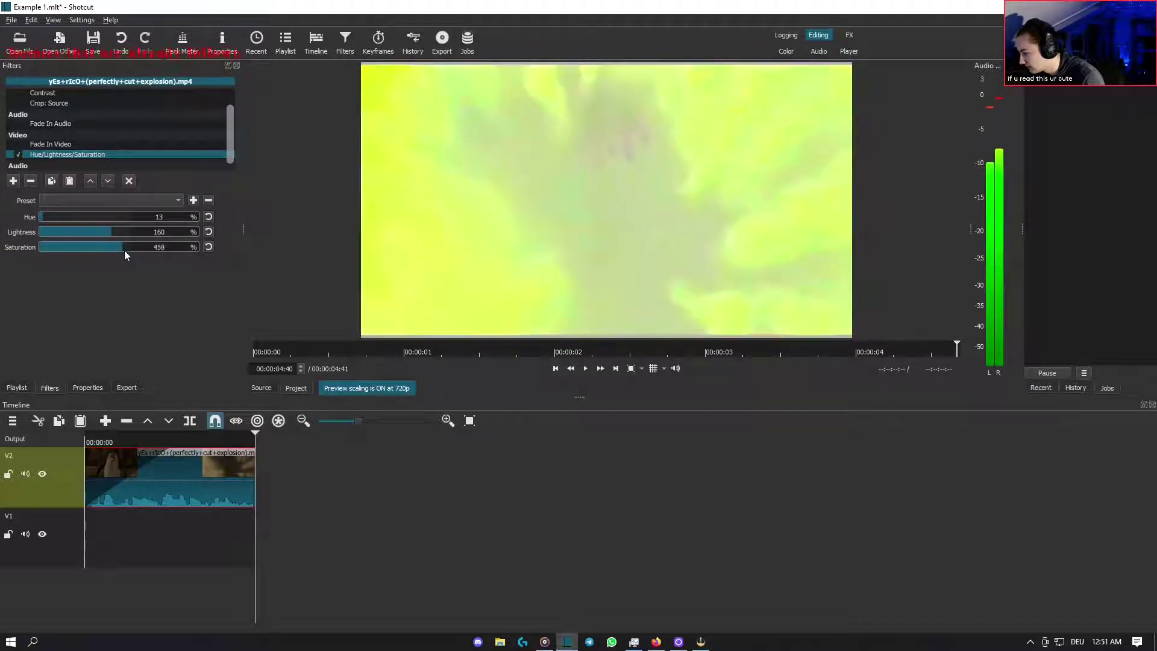
{"action": "left_click", "coordinate": [18, 154]}
- Add a Levels filter to the clip and set its gamma to 2.19
{"action": "left_click", "coordinate": [12, 180]}
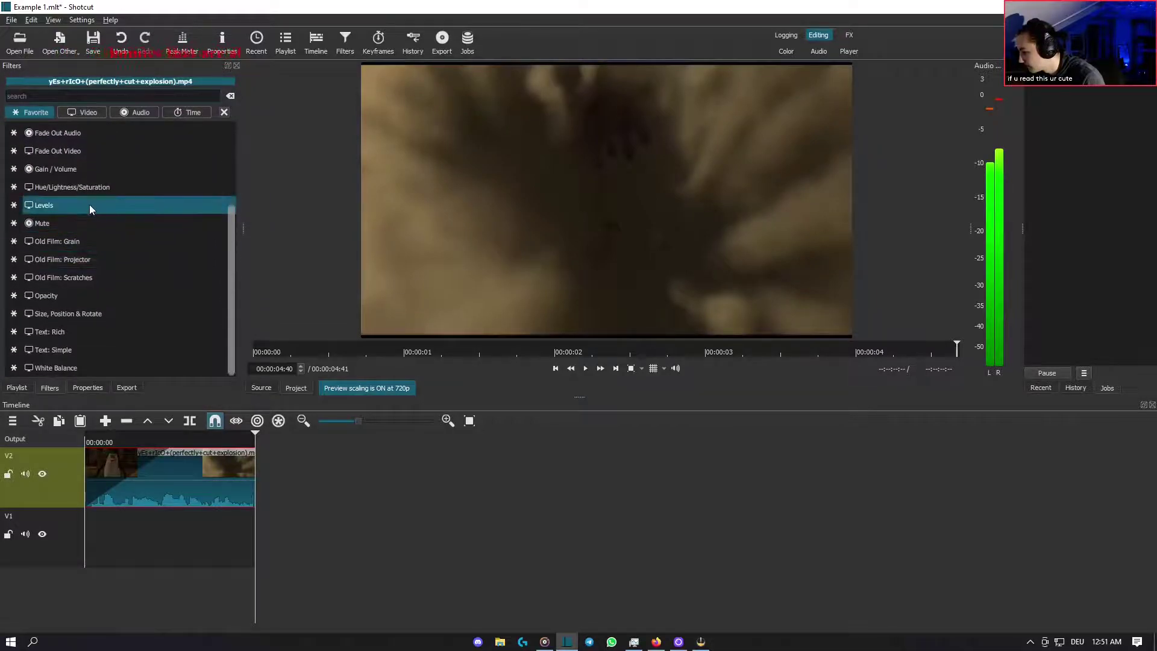
{"action": "left_click", "coordinate": [89, 205]}
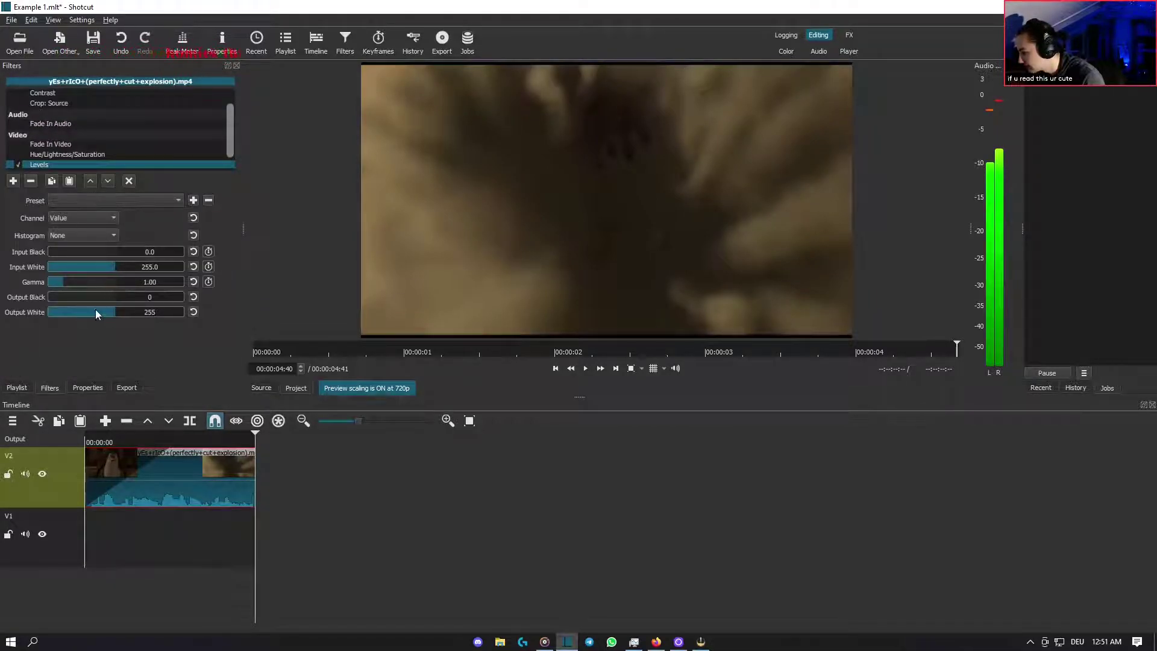
{"action": "left_click_drag", "start_coordinate": [101, 307], "coordinate": [86, 283]}
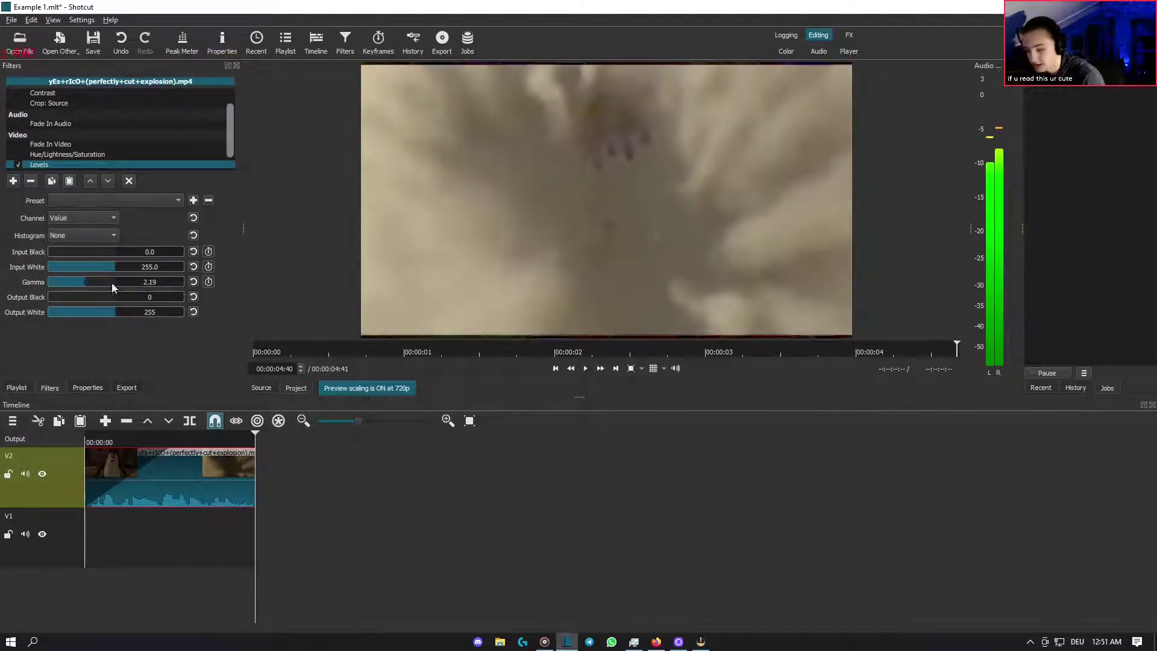
- Add an Old Film: Grain filter with brightness 46 and preview the clip from its start
{"action": "left_click", "coordinate": [13, 181]}
{"action": "scroll", "coordinate": [90, 229], "scroll_direction": "down", "scroll_amount": 3}
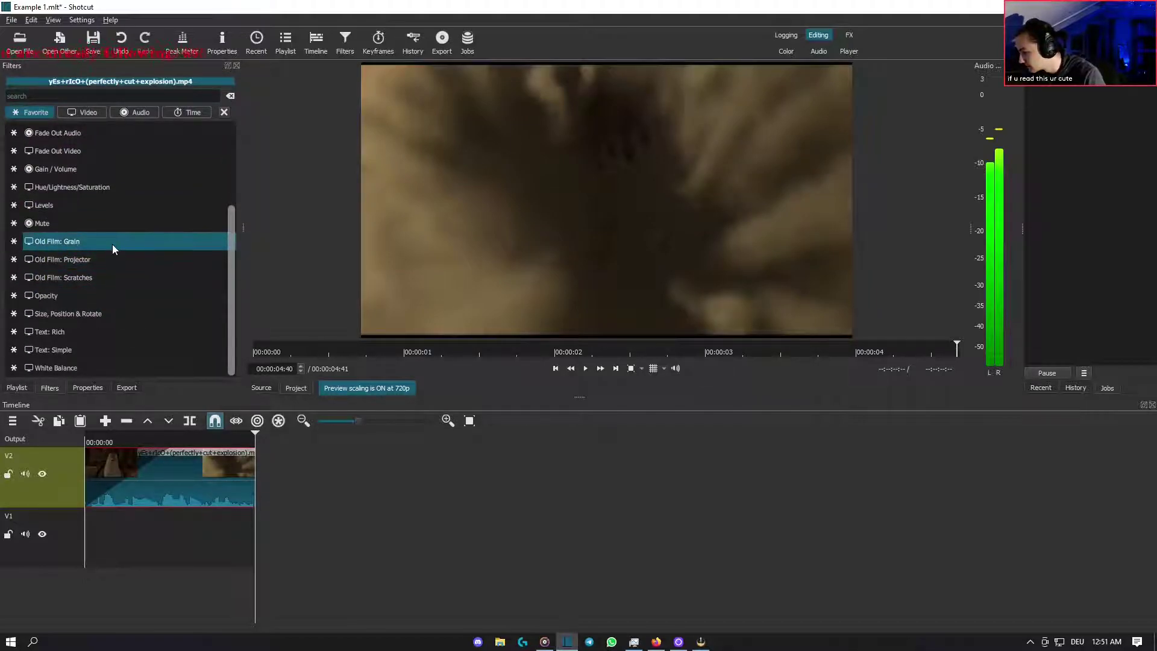
{"action": "left_click", "coordinate": [112, 242]}
{"action": "left_click_drag", "start_coordinate": [117, 231], "coordinate": [74, 234]}
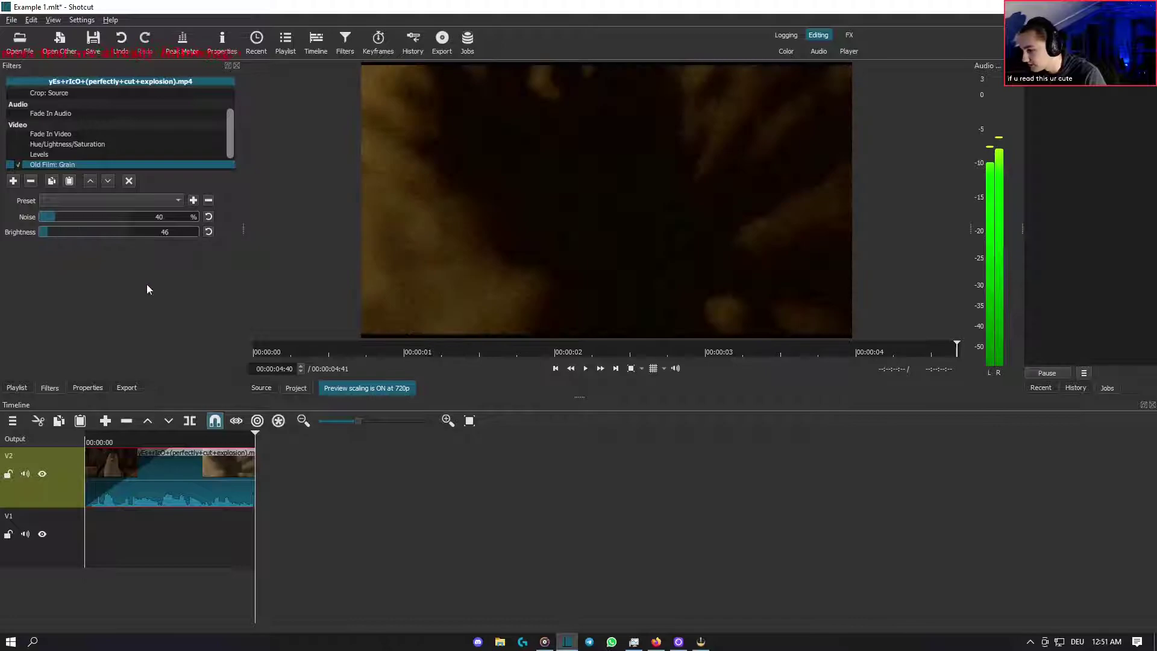
{"action": "left_click", "coordinate": [556, 368]}
{"action": "key", "text": "space"}
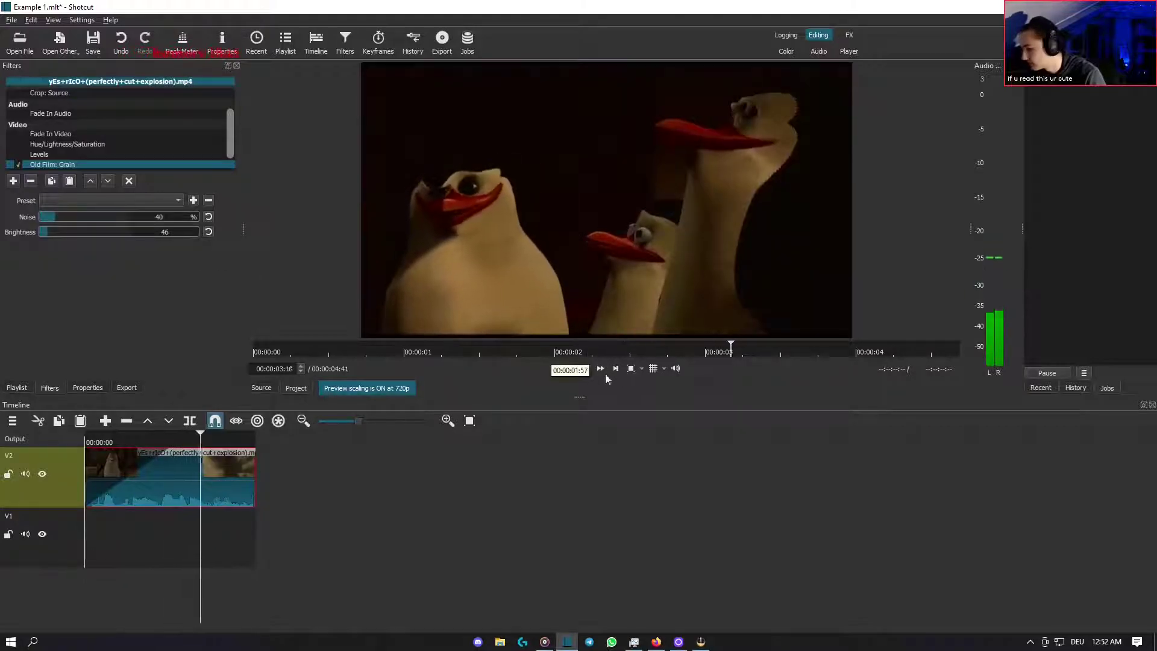
{"action": "key", "text": "space"}
{"action": "left_click", "coordinate": [136, 548]}
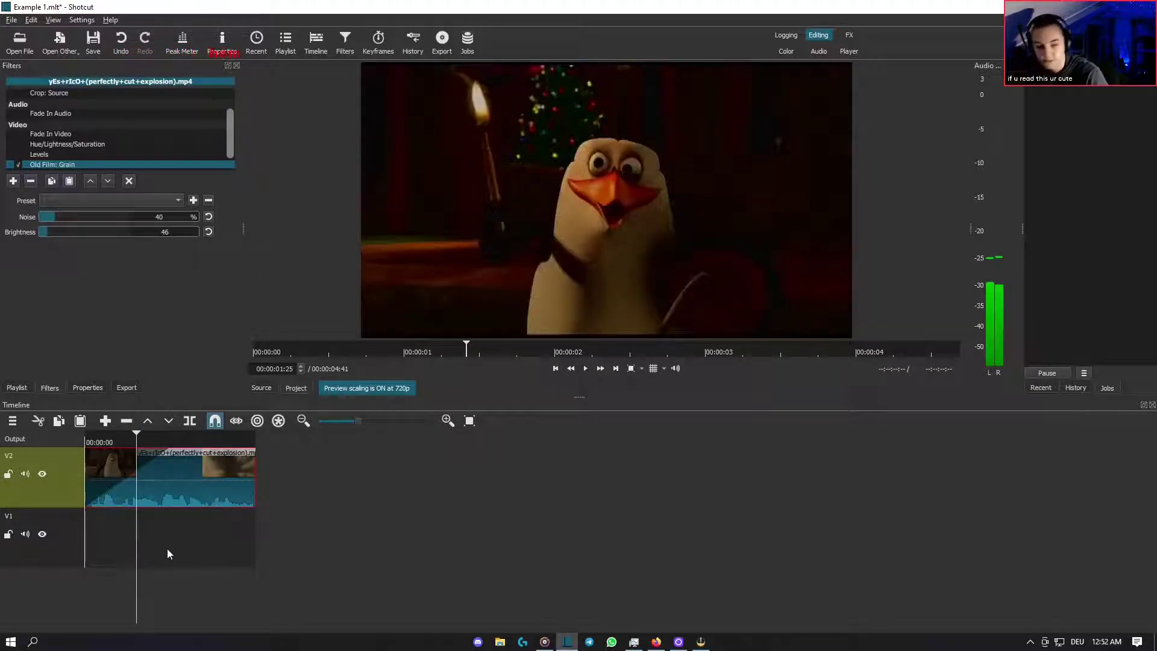
- Disable the Old Film: Grain filter and add an Old Film: Scratches filter to the clip
{"action": "left_click", "coordinate": [17, 165]}
{"action": "left_click", "coordinate": [12, 181]}
{"action": "scroll", "coordinate": [128, 337], "scroll_direction": "down", "scroll_amount": 1}
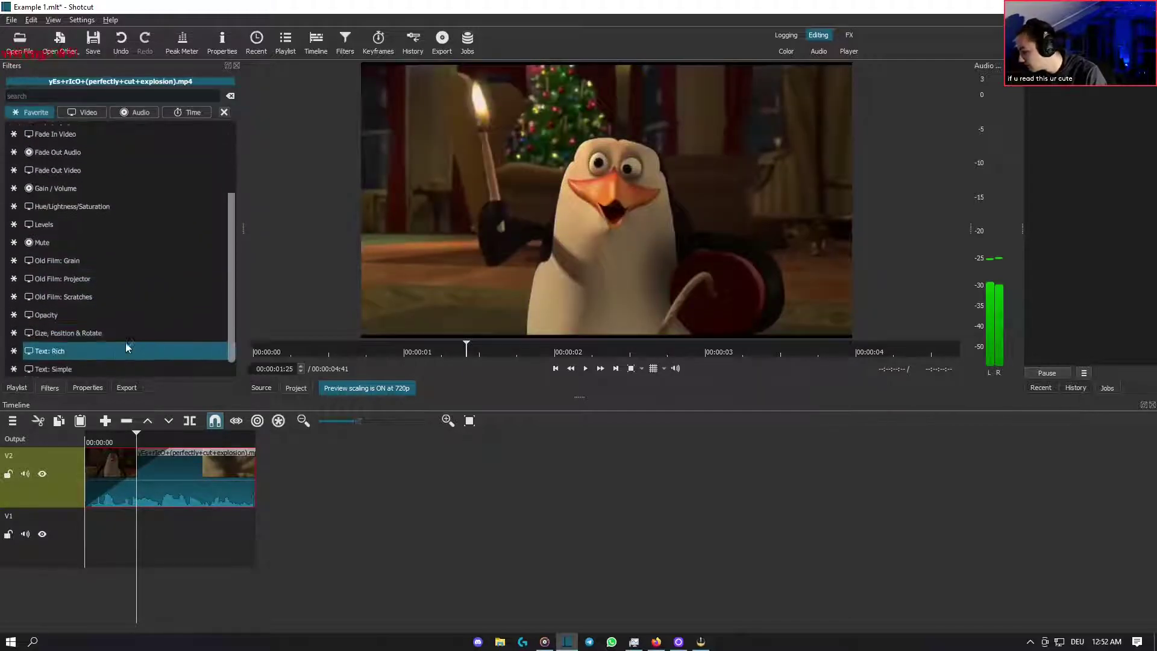
{"action": "left_click", "coordinate": [137, 296]}
{"action": "scroll", "coordinate": [64, 149], "scroll_direction": "down", "scroll_amount": 2}
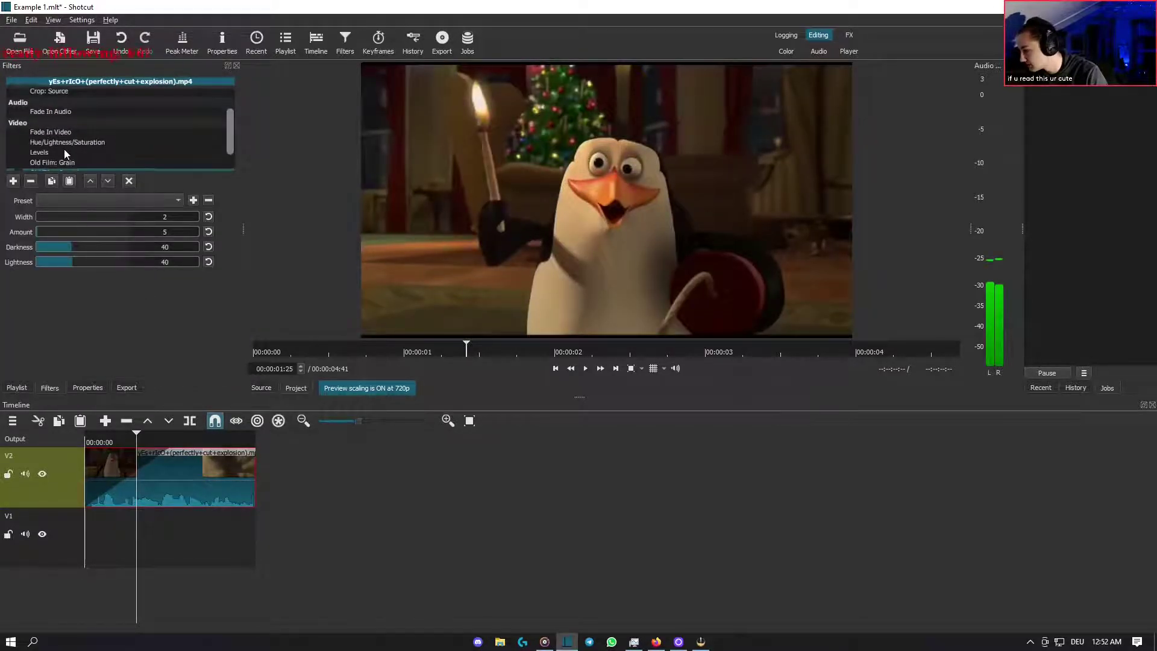
- Add an Old Film: Projector filter with vertical frequency 60%, brightness up 79, brightness frequency 100% and uneven develop up 86
{"action": "left_click", "coordinate": [15, 181]}
{"action": "scroll", "coordinate": [79, 280], "scroll_direction": "down", "scroll_amount": 4}
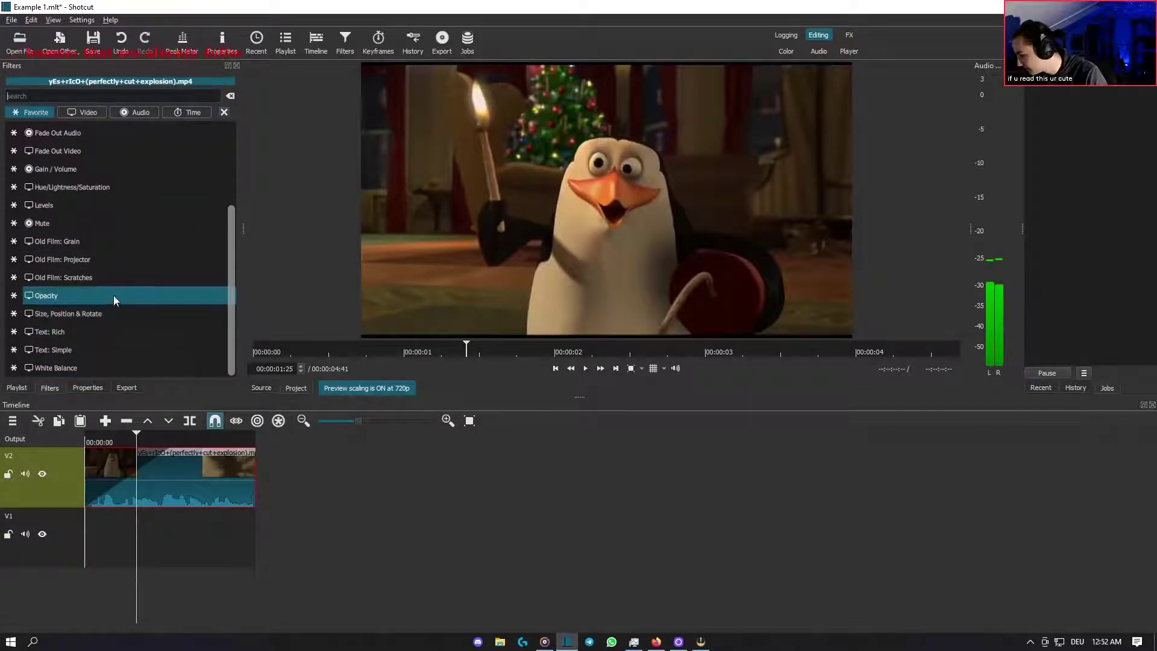
{"action": "left_click", "coordinate": [119, 260]}
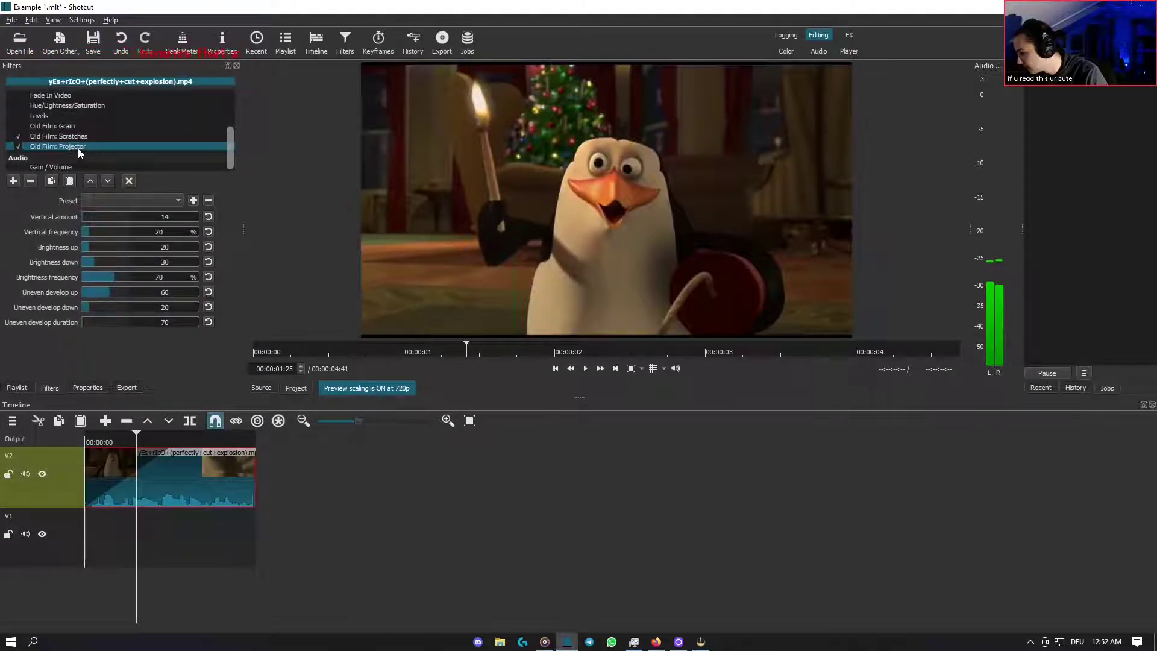
{"action": "left_click", "coordinate": [109, 232]}
{"action": "left_click", "coordinate": [119, 248]}
{"action": "left_click", "coordinate": [130, 277]}
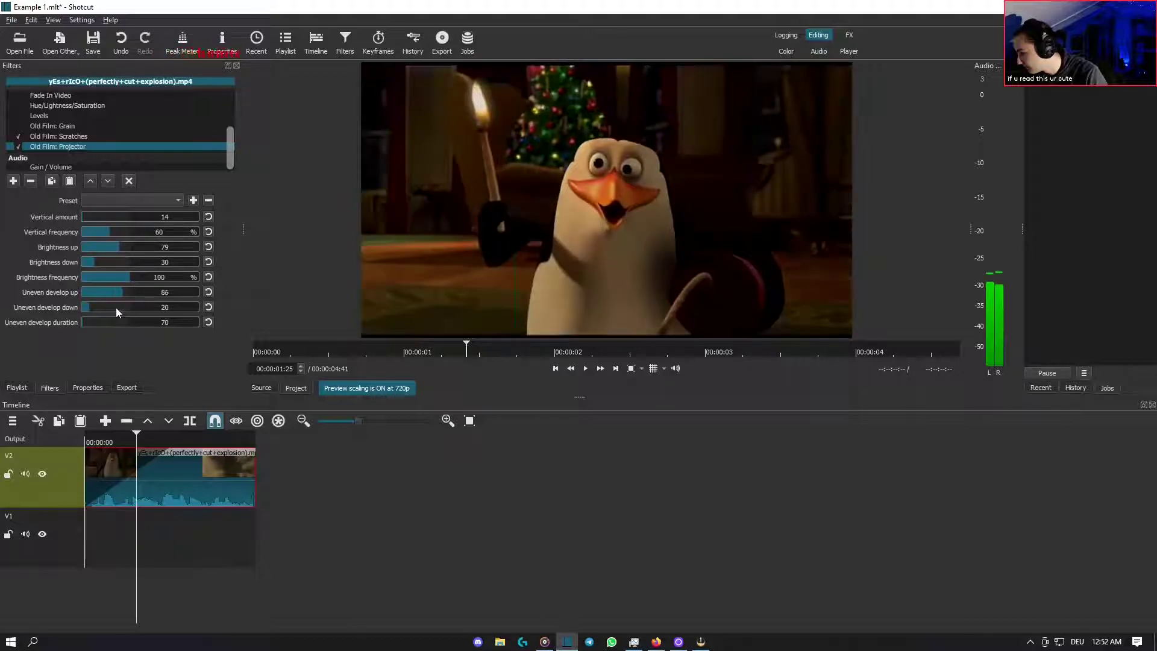
- Set the Old Film: Scratches filter's width to 47 and lightness to 49 and preview the clip from its start
{"action": "left_click", "coordinate": [60, 136]}
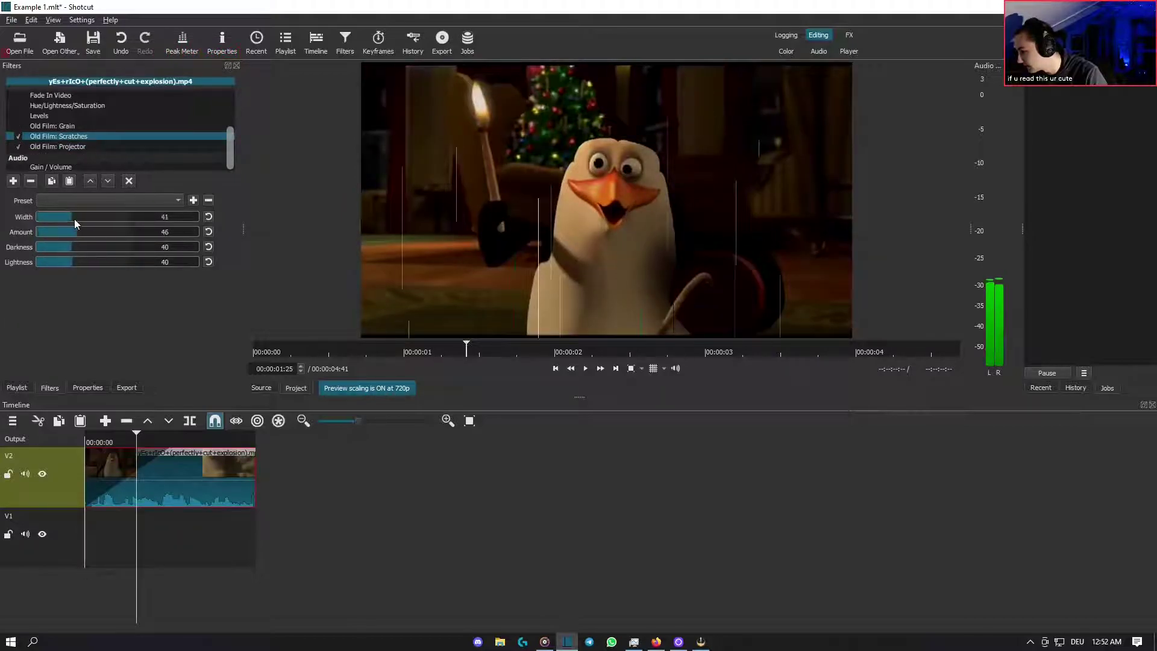
{"action": "left_click", "coordinate": [81, 262]}
{"action": "left_click", "coordinate": [83, 550]}
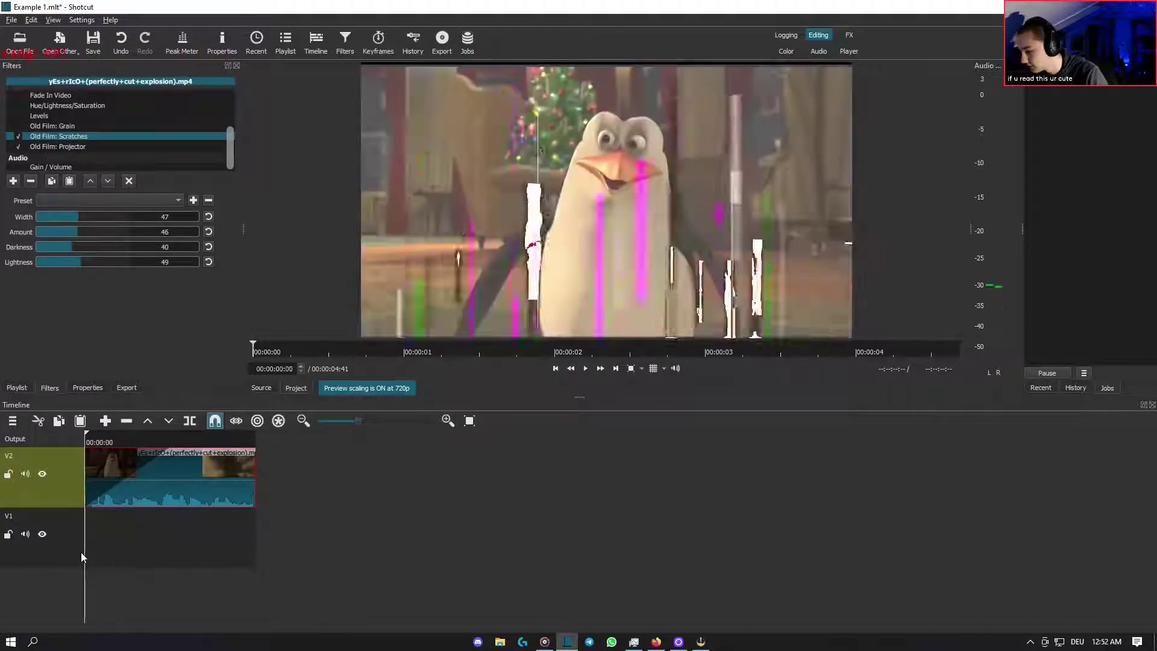
{"action": "left_click", "coordinate": [585, 368]}
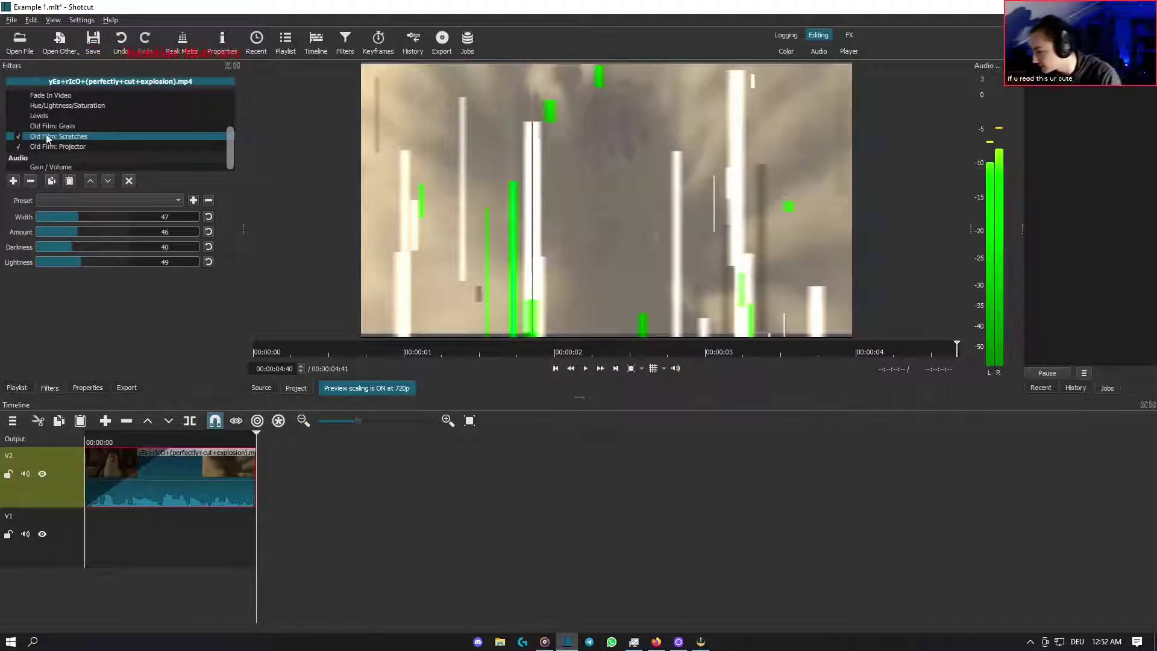
- Disable the Old Film: Projector and Old Film: Scratches filters and add a Text: Rich filter to the clip
{"action": "left_click", "coordinate": [18, 148]}
{"action": "left_click", "coordinate": [17, 137]}
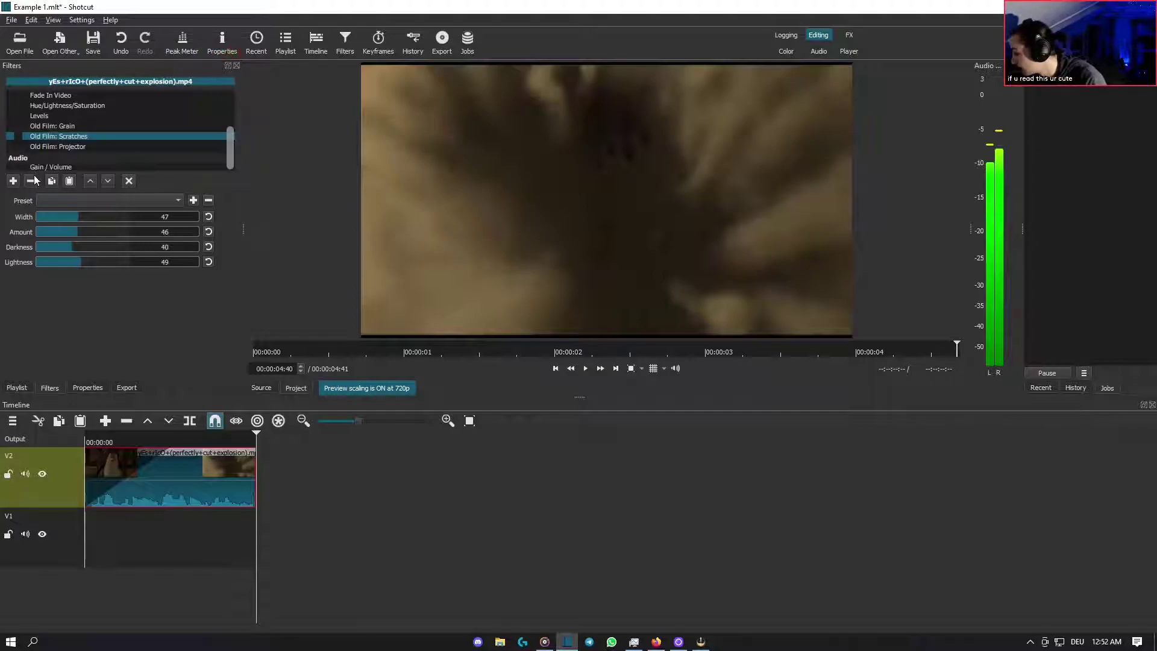
{"action": "left_click", "coordinate": [13, 180]}
{"action": "scroll", "coordinate": [85, 241], "scroll_direction": "down", "scroll_amount": 5}
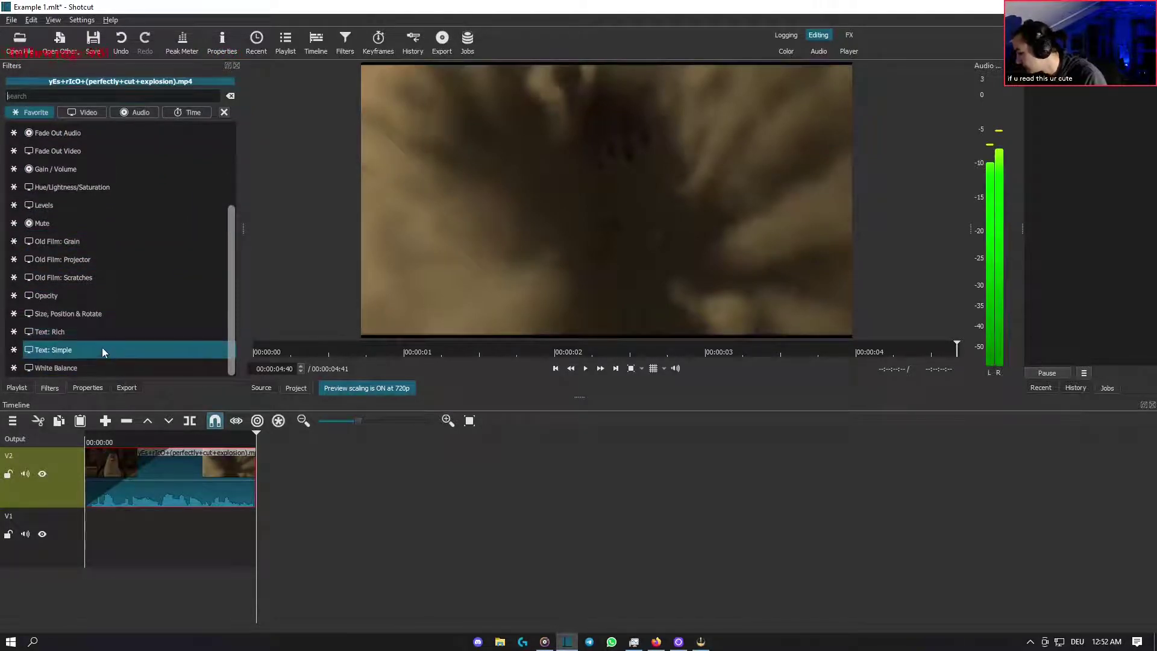
{"action": "left_click", "coordinate": [83, 331]}
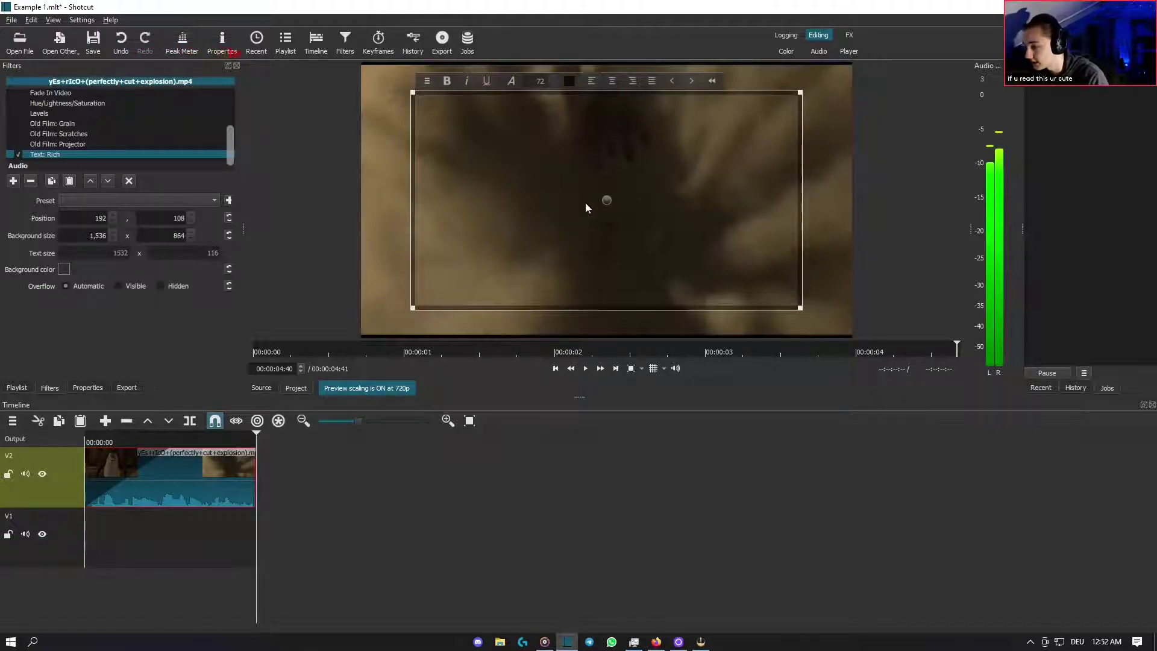
{"action": "key", "text": "f"}
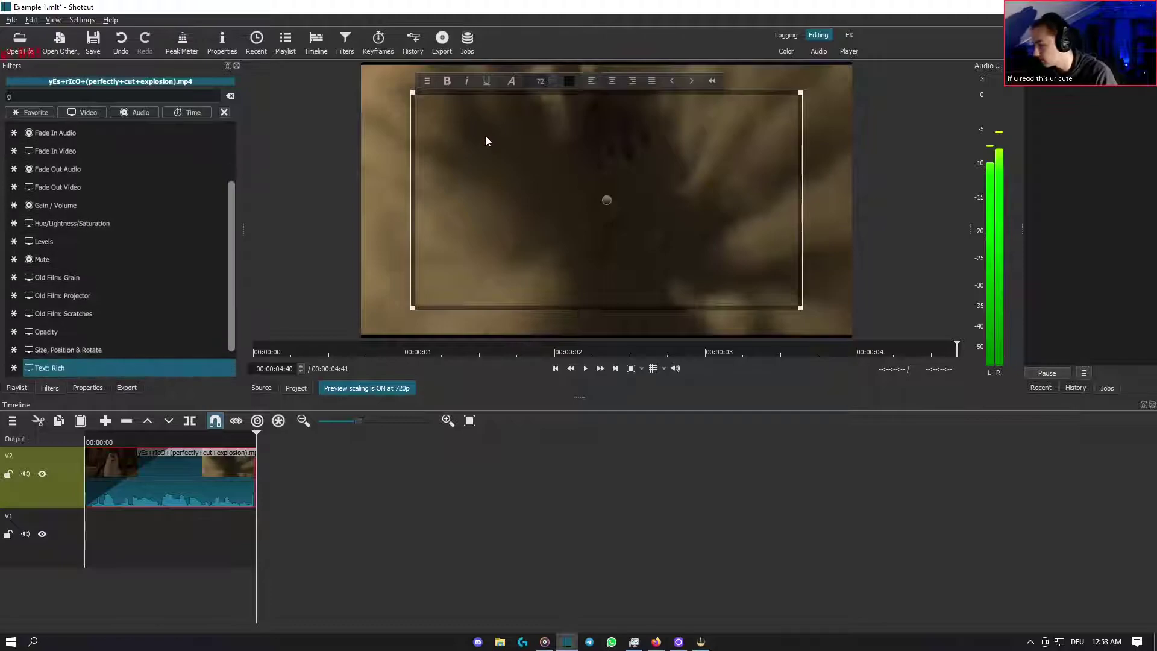
- Enter the lines "rneglkje", "wnfkwbef" and "qwernq" in the rich text box
{"action": "left_click", "coordinate": [468, 138]}
{"action": "type", "text": "rneglkje"}
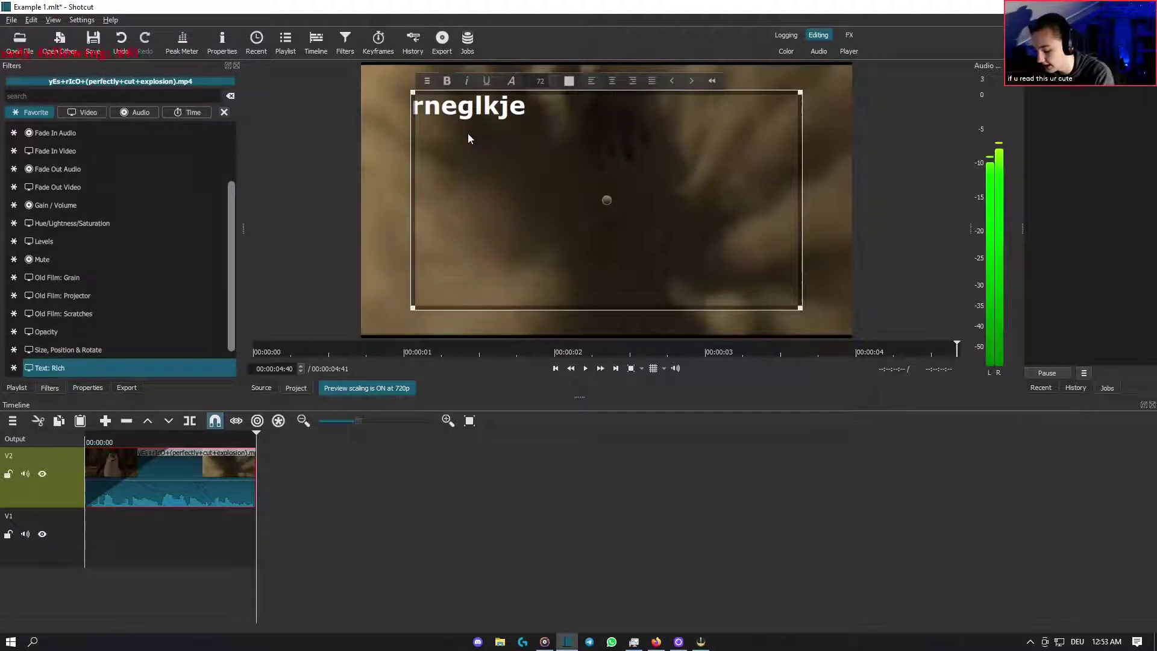
{"action": "key", "text": "Return"}
{"action": "type", "text": "wnfkwbef"}
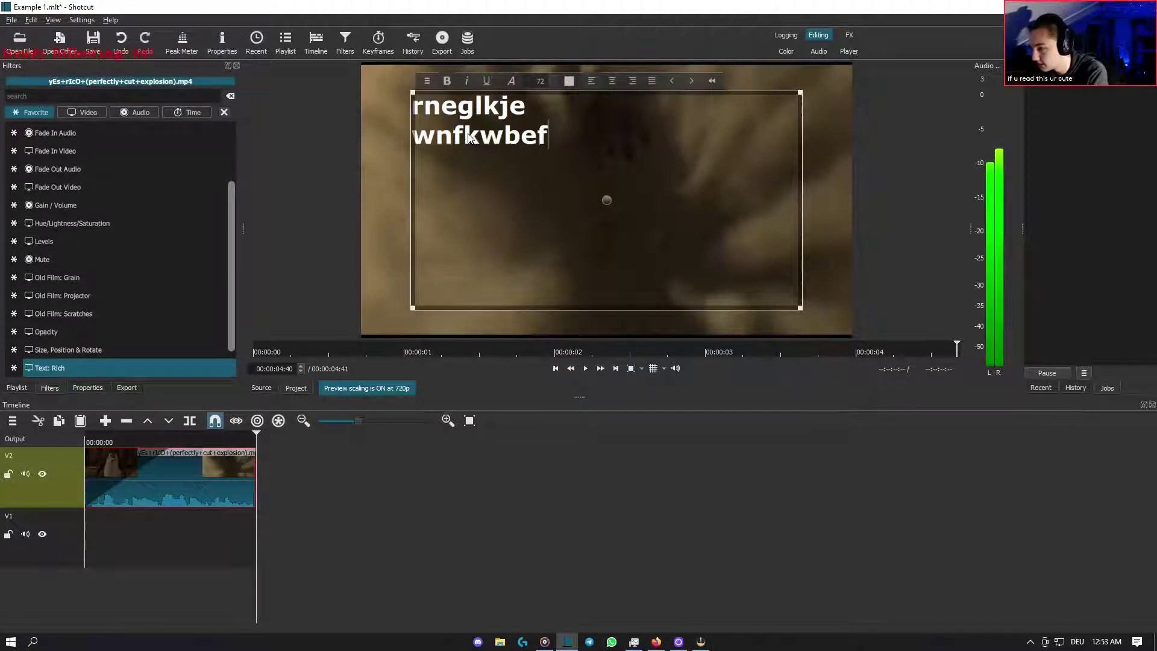
{"action": "key", "text": "Return"}
{"action": "type", "text": "qwernq"}
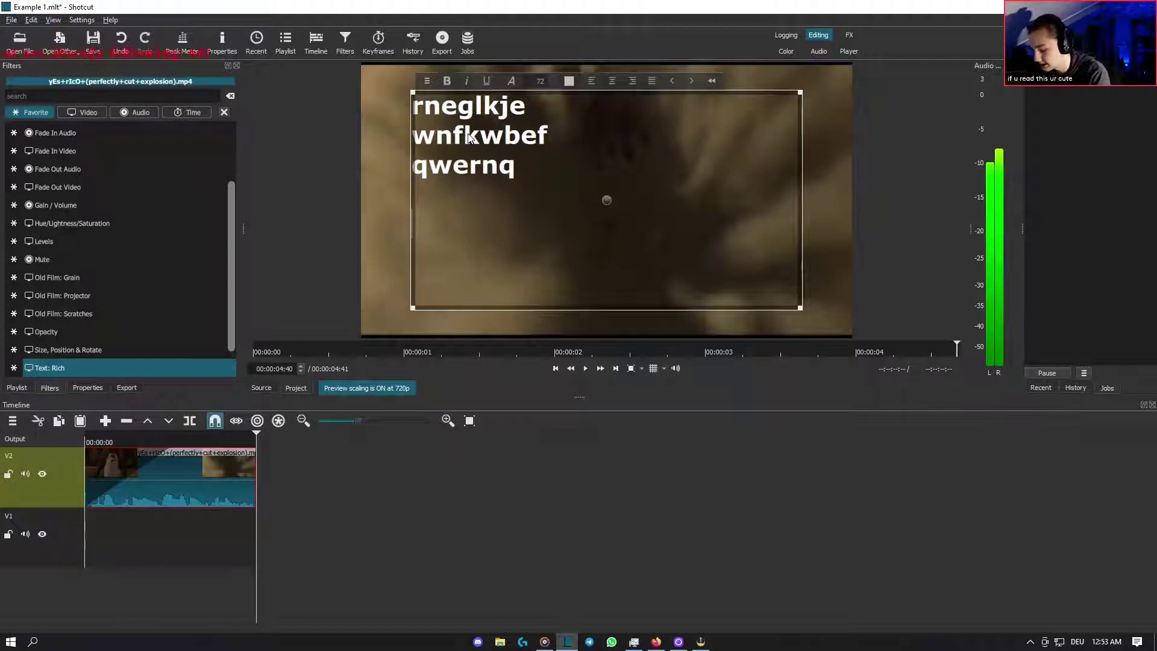
- Continue the rich text with the lines "lqwknwqn", "qwnmrqn" and "Thanks for watching!", separated by blank lines
{"action": "key", "text": "Return"}
{"action": "key", "text": "Return"}
{"action": "key", "text": "Return"}
{"action": "type", "text": "lqwknwqn"}
{"action": "key", "text": "Return"}
{"action": "key", "text": "Return"}
{"action": "type", "text": "qwnmrqn"}
{"action": "key", "text": "Return"}
{"action": "key", "text": "Return"}
{"action": "type", "text": "Thanks for  wa"}
{"action": "type", "text": "ching!"}
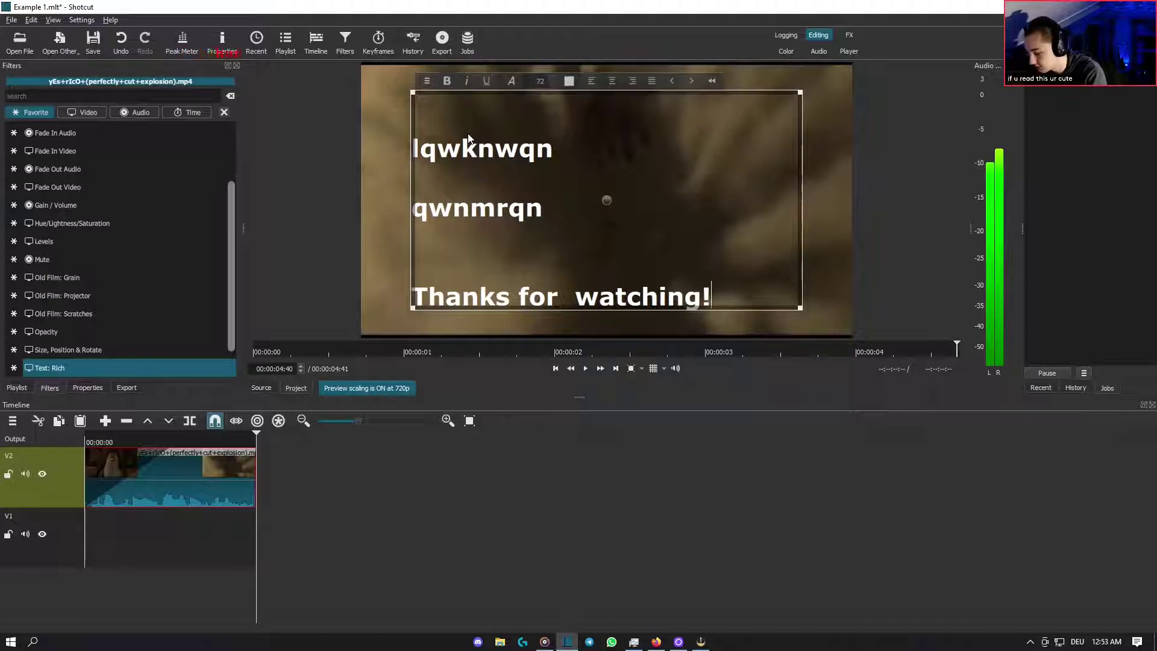
- Add the short filler lines "r", "g", "rg", "gr", "r" and "grg" below the thank-you line
{"action": "key", "text": "Return"}
{"action": "key", "text": "Return"}
{"action": "key", "text": "Return"}
{"action": "type", "text": "r g rg gr  r"}
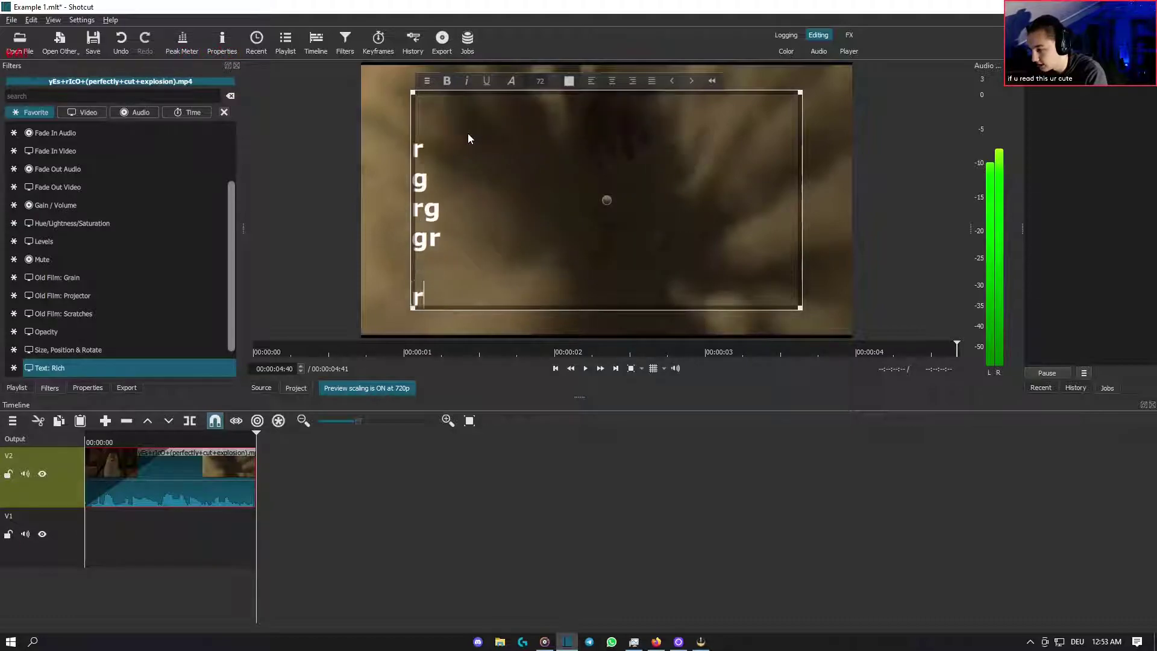
{"action": "key", "text": "Return"}
{"action": "type", "text": "grg"}
- Toggle bold off and back on for "Thanks for watching" and make it italic
{"action": "scroll", "coordinate": [536, 231], "scroll_direction": "up", "scroll_amount": 6}
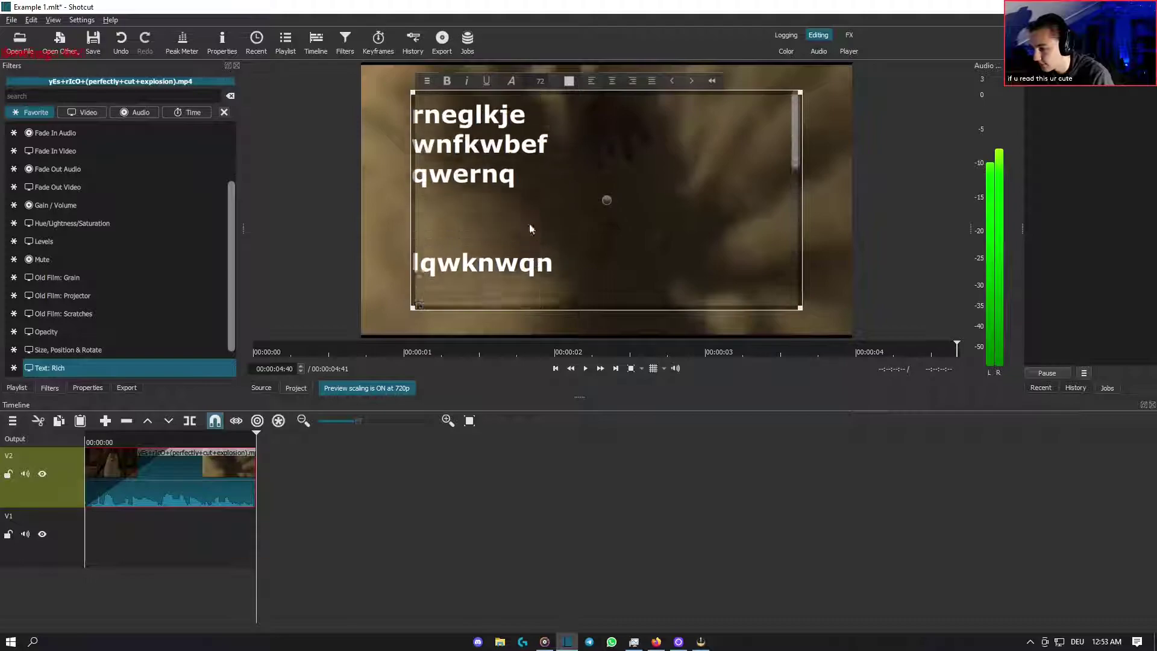
{"action": "scroll", "coordinate": [490, 258], "scroll_direction": "down", "scroll_amount": 2}
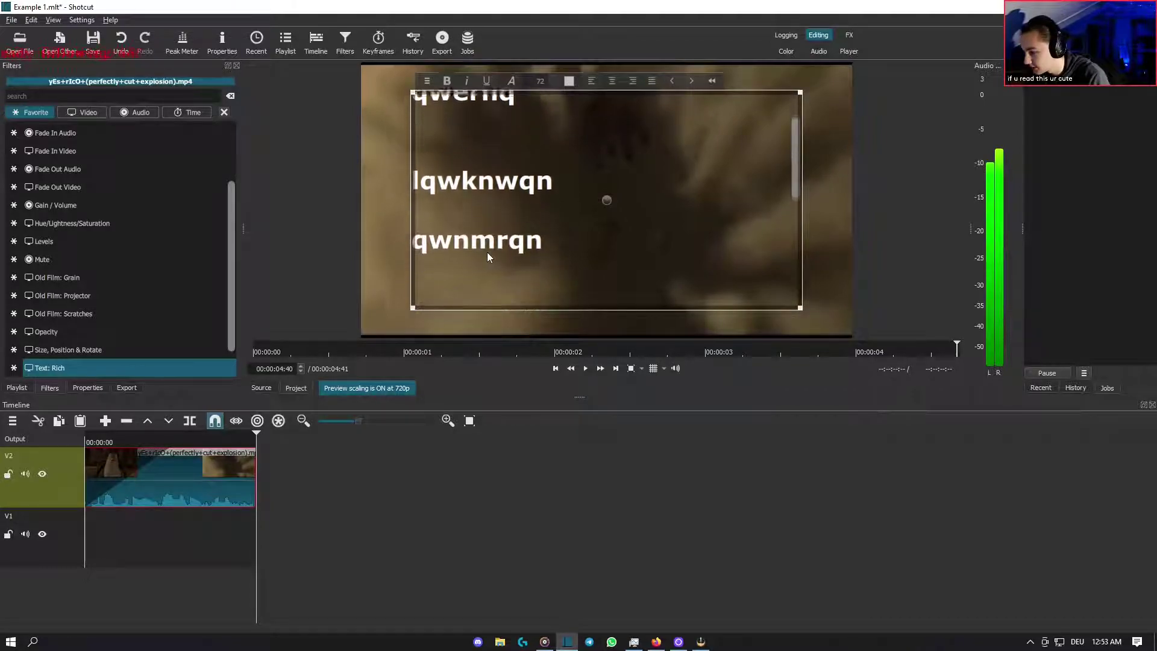
{"action": "scroll", "coordinate": [487, 252], "scroll_direction": "down", "scroll_amount": 3}
{"action": "left_click_drag", "start_coordinate": [416, 179], "coordinate": [664, 179]}
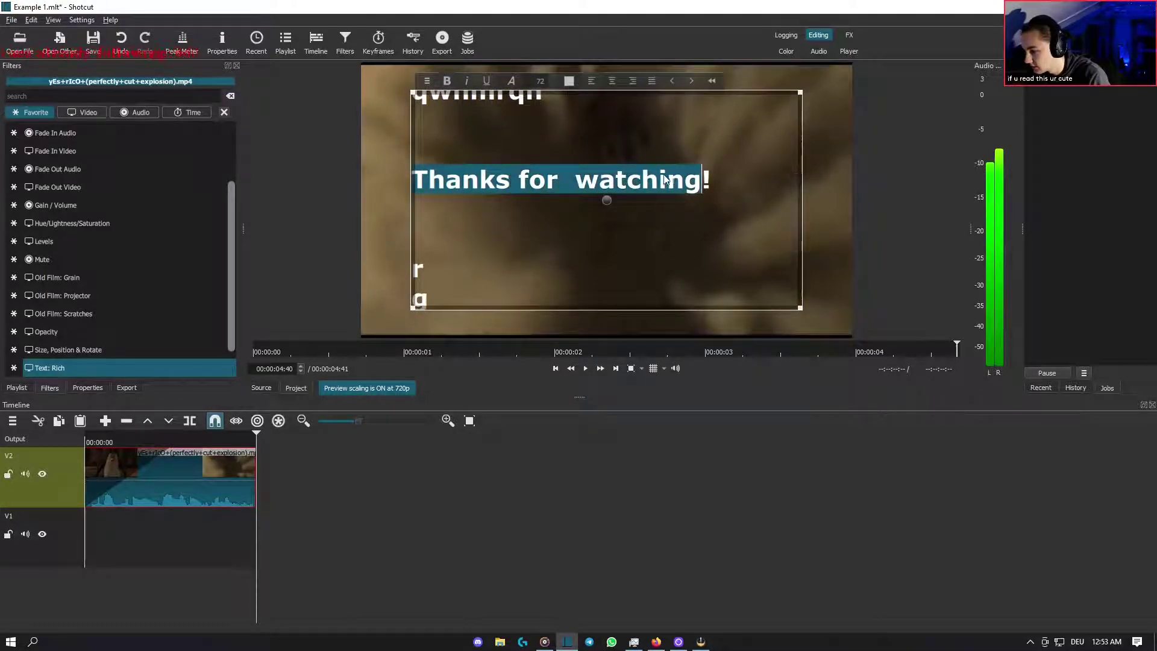
{"action": "left_click", "coordinate": [450, 81]}
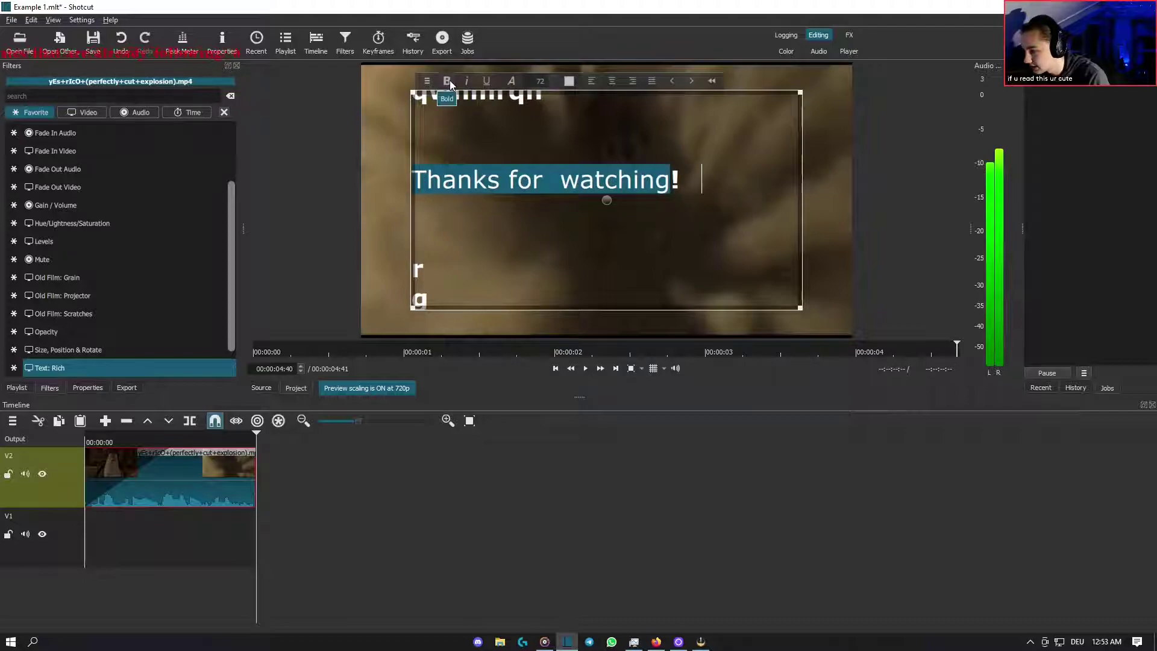
{"action": "left_click", "coordinate": [449, 81]}
{"action": "left_click", "coordinate": [470, 80]}
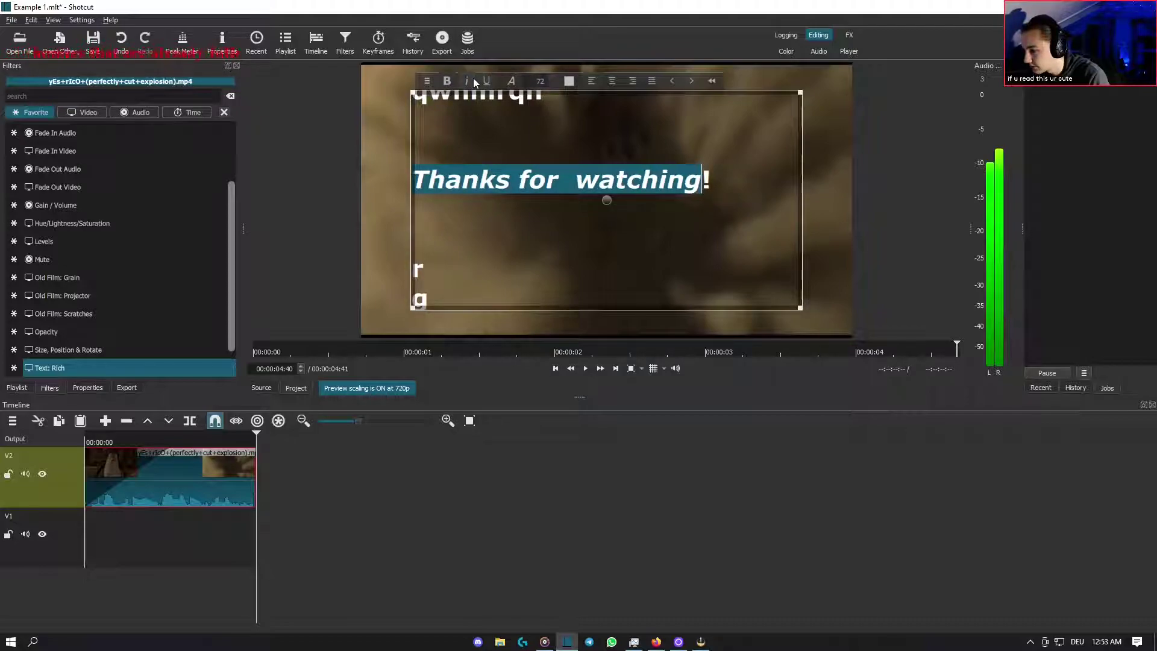
- Change the font of "Thanks for watching" to Verdana Pro Cond Black, Regular, size 72
{"action": "left_click", "coordinate": [511, 81]}
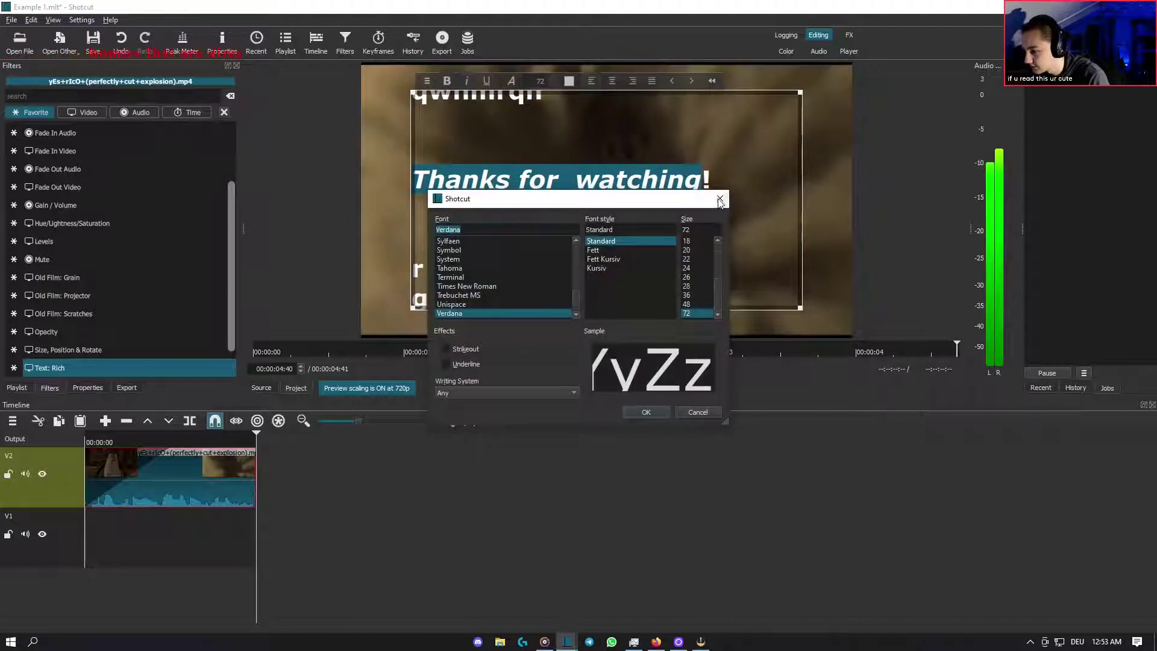
{"action": "scroll", "coordinate": [527, 264], "scroll_direction": "down", "scroll_amount": 2}
{"action": "left_click", "coordinate": [519, 295]}
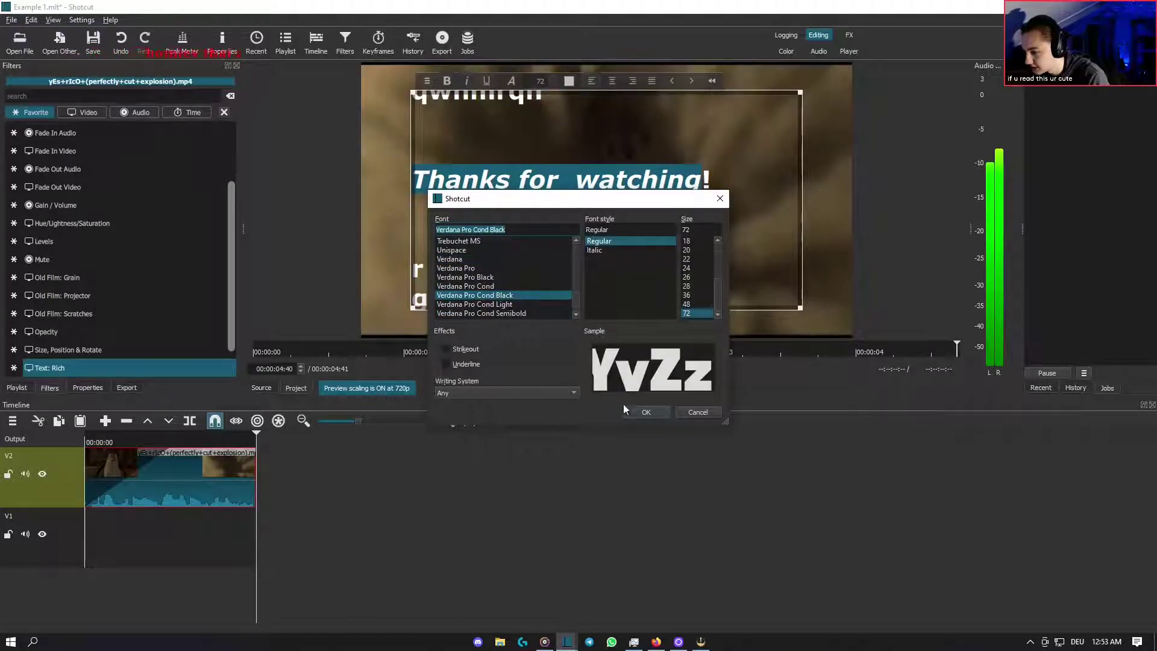
{"action": "left_click", "coordinate": [646, 412]}
{"action": "left_click", "coordinate": [553, 204]}
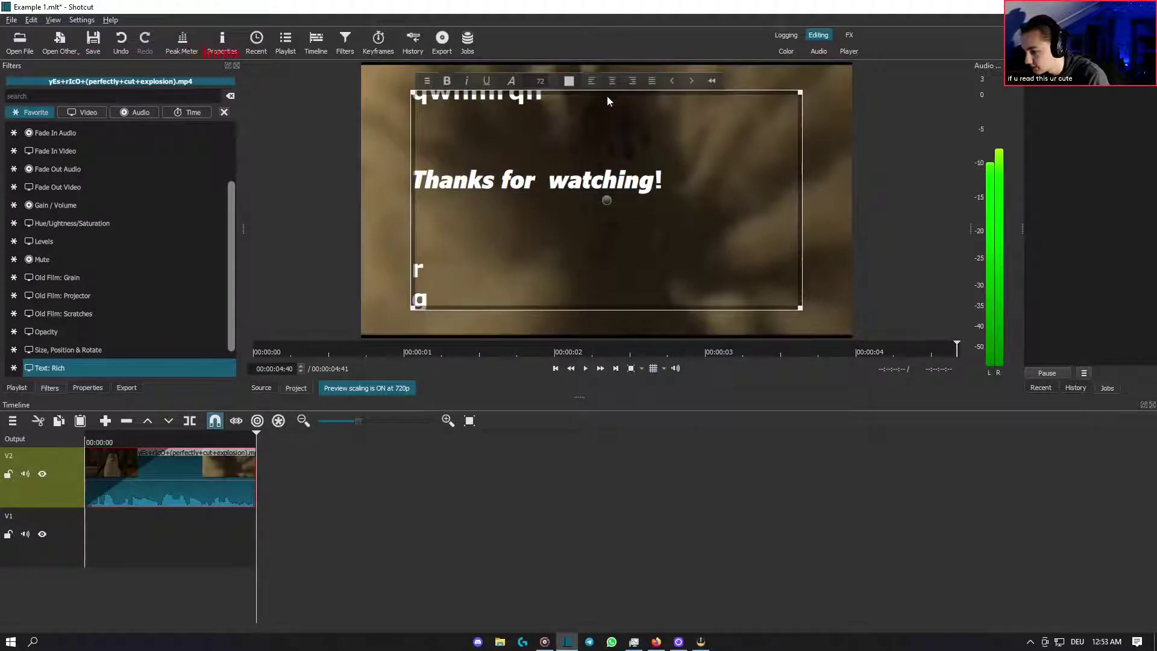
- Center-align all the text in the rich text box and preview the clip from near its start
{"action": "scroll", "coordinate": [598, 123], "scroll_direction": "up", "scroll_amount": 5}
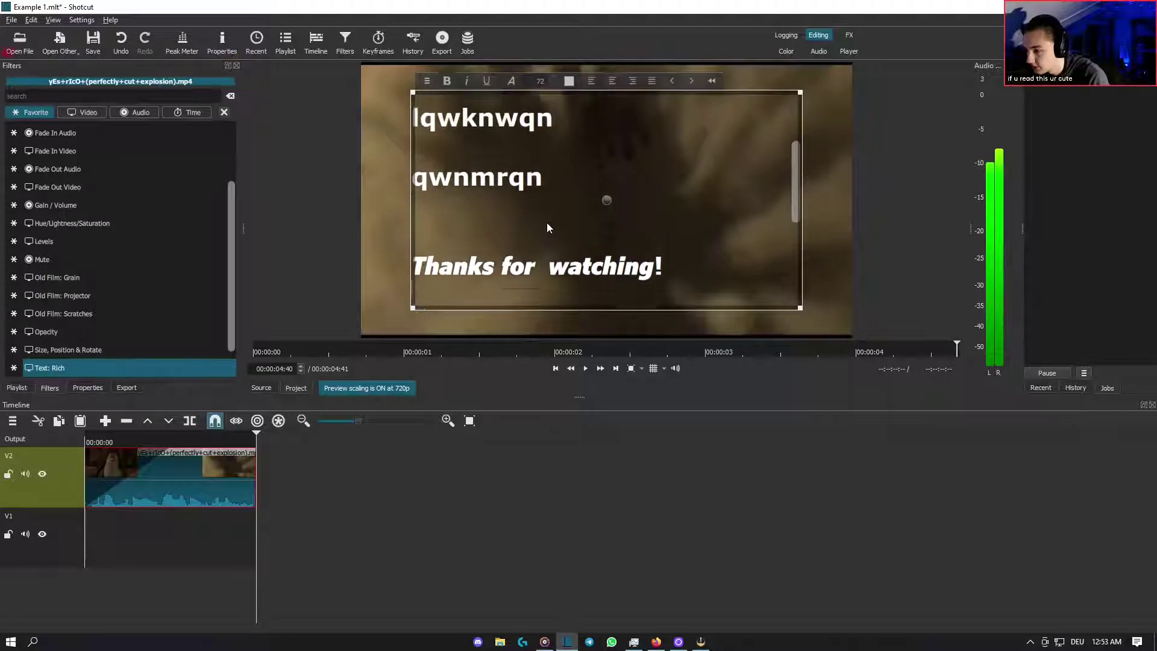
{"action": "left_click_drag", "start_coordinate": [425, 108], "coordinate": [573, 258]}
{"action": "scroll", "coordinate": [574, 258], "scroll_direction": "down", "scroll_amount": 8}
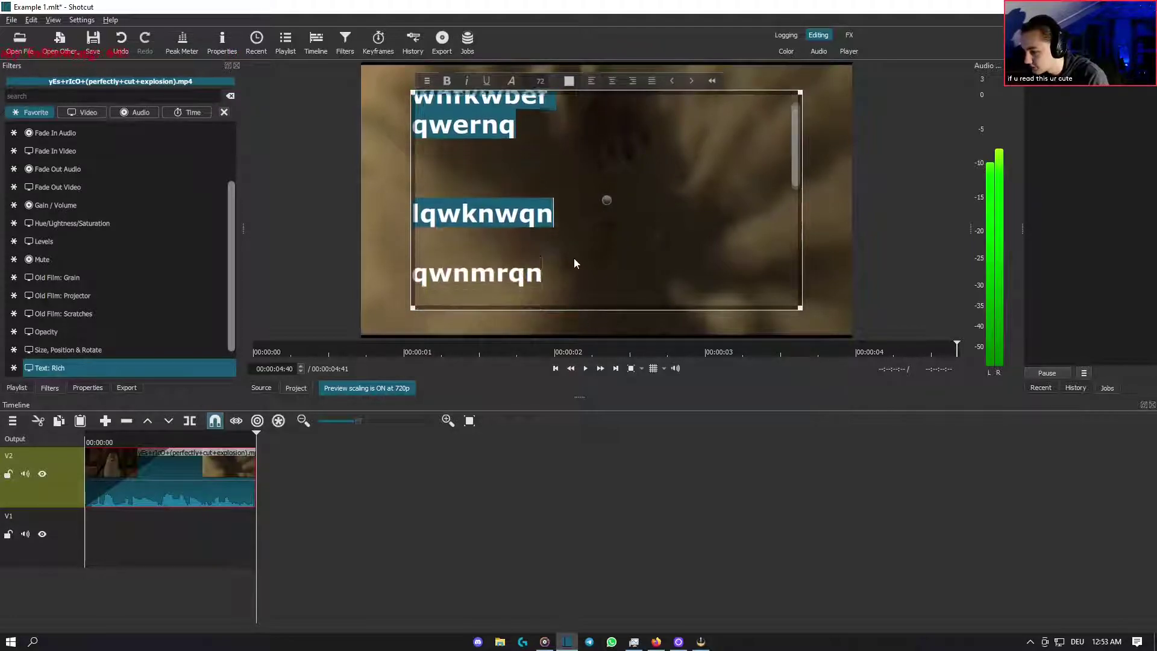
{"action": "key", "text": "ctrl+a"}
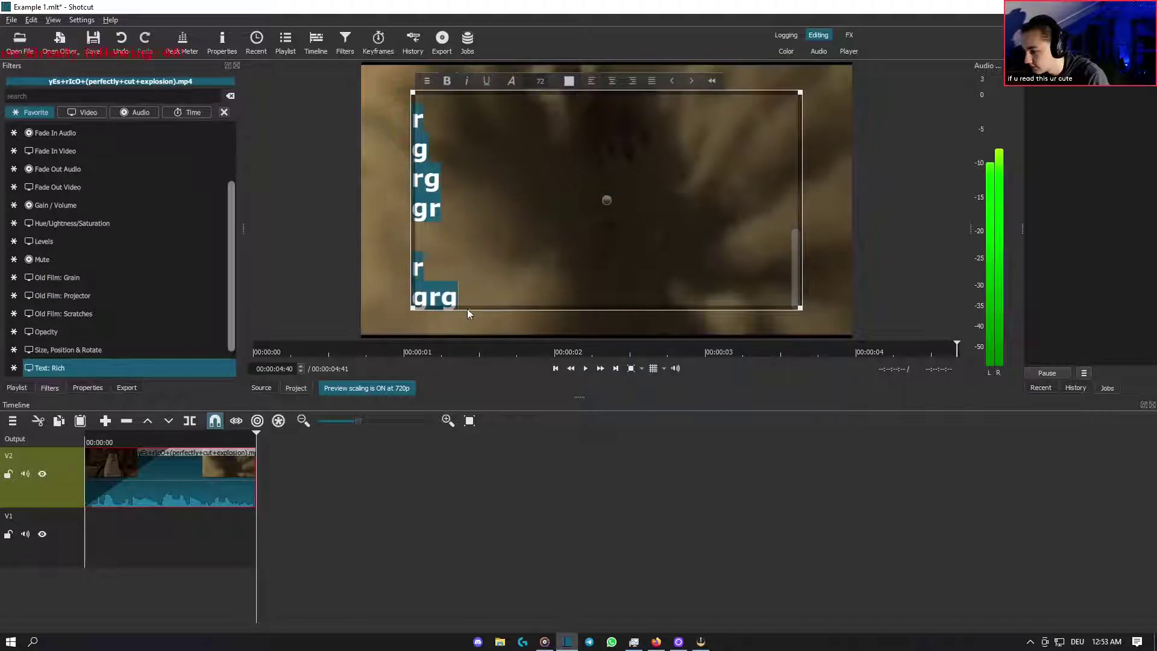
{"action": "left_click", "coordinate": [611, 80]}
{"action": "scroll", "coordinate": [663, 217], "scroll_direction": "up", "scroll_amount": 8}
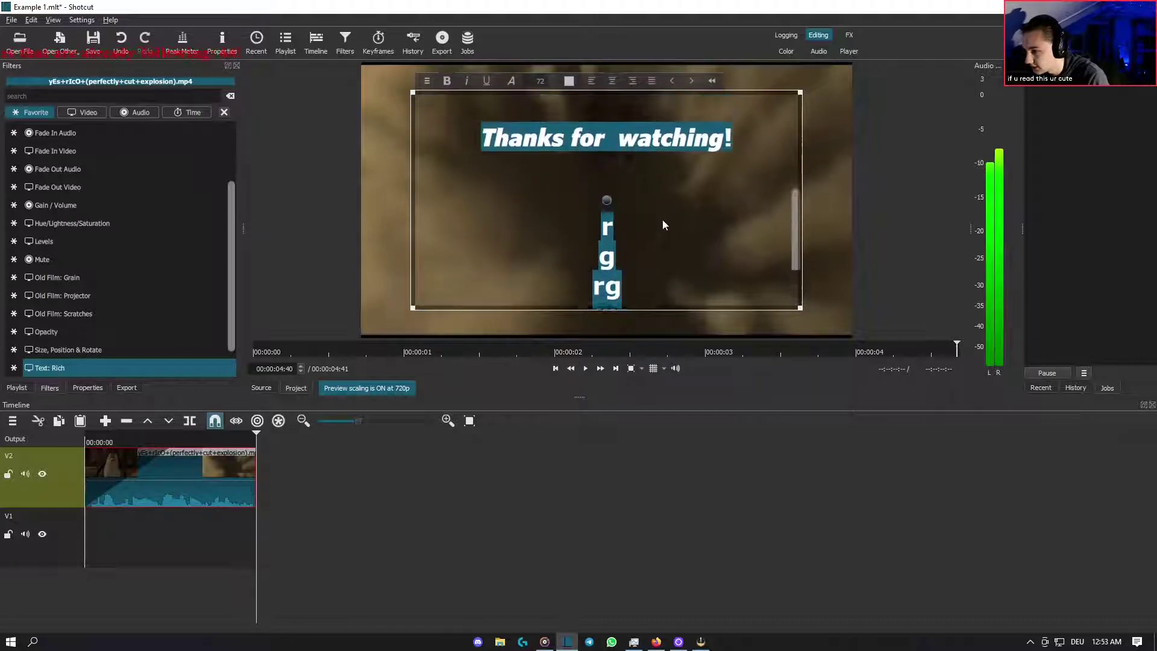
{"action": "left_click", "coordinate": [616, 199]}
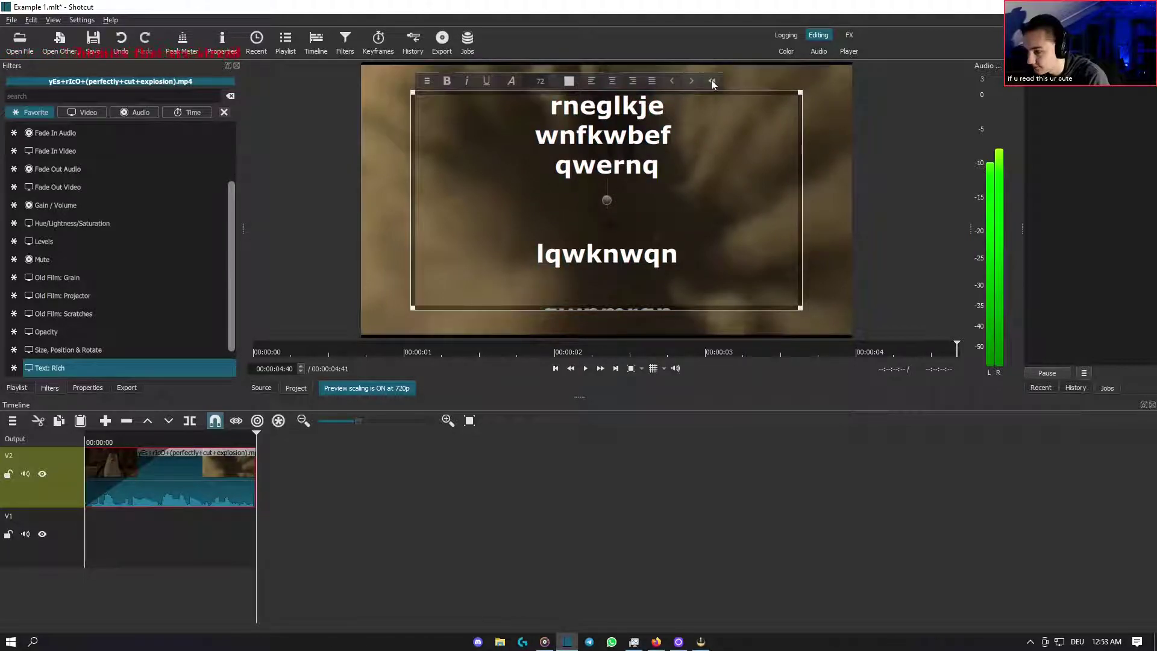
{"action": "left_click_drag", "start_coordinate": [208, 595], "coordinate": [92, 551]}
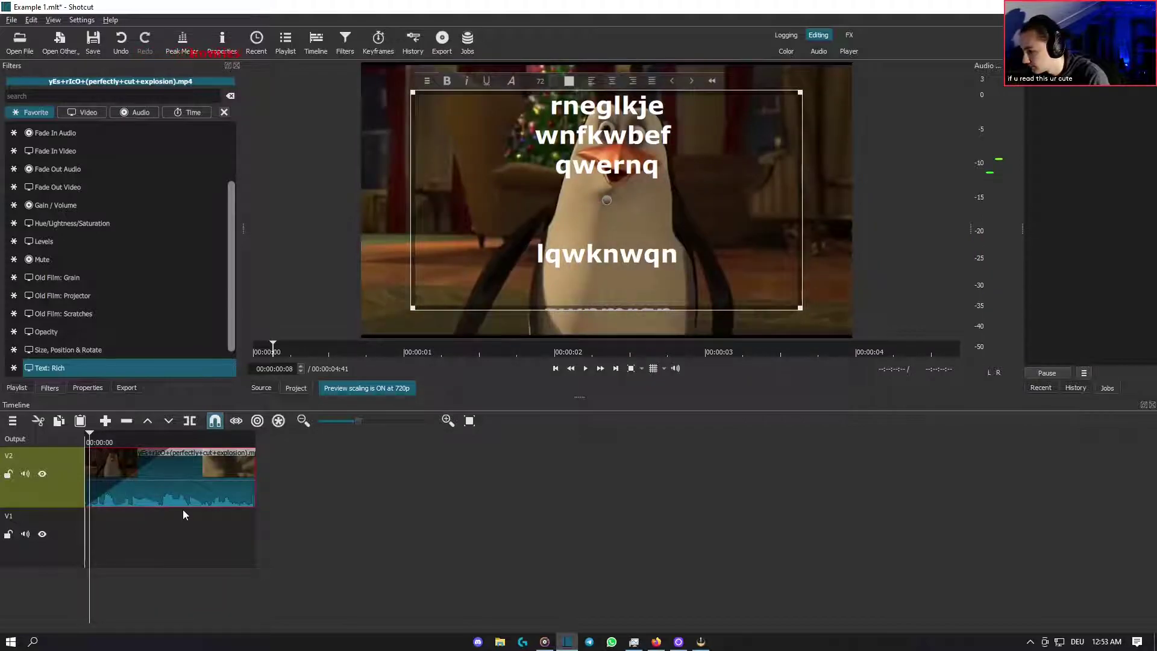
{"action": "key", "text": "space"}
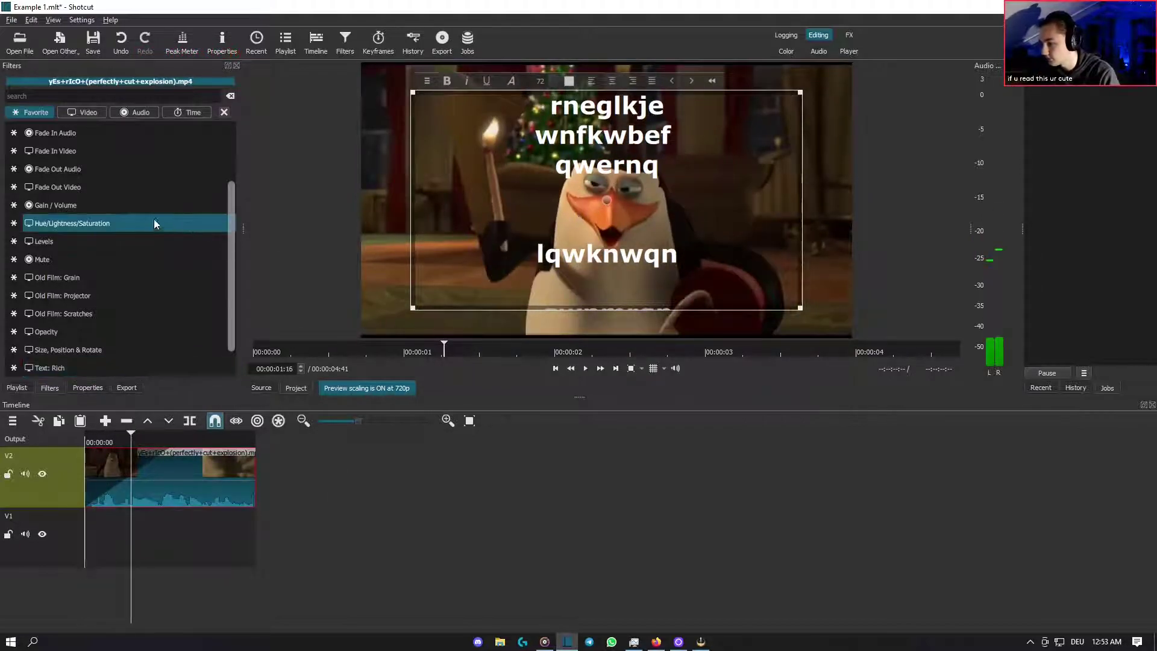
- Apply the Scroll Up preset to the clip's Text: Rich filter
{"action": "scroll", "coordinate": [103, 238], "scroll_direction": "down", "scroll_amount": 1}
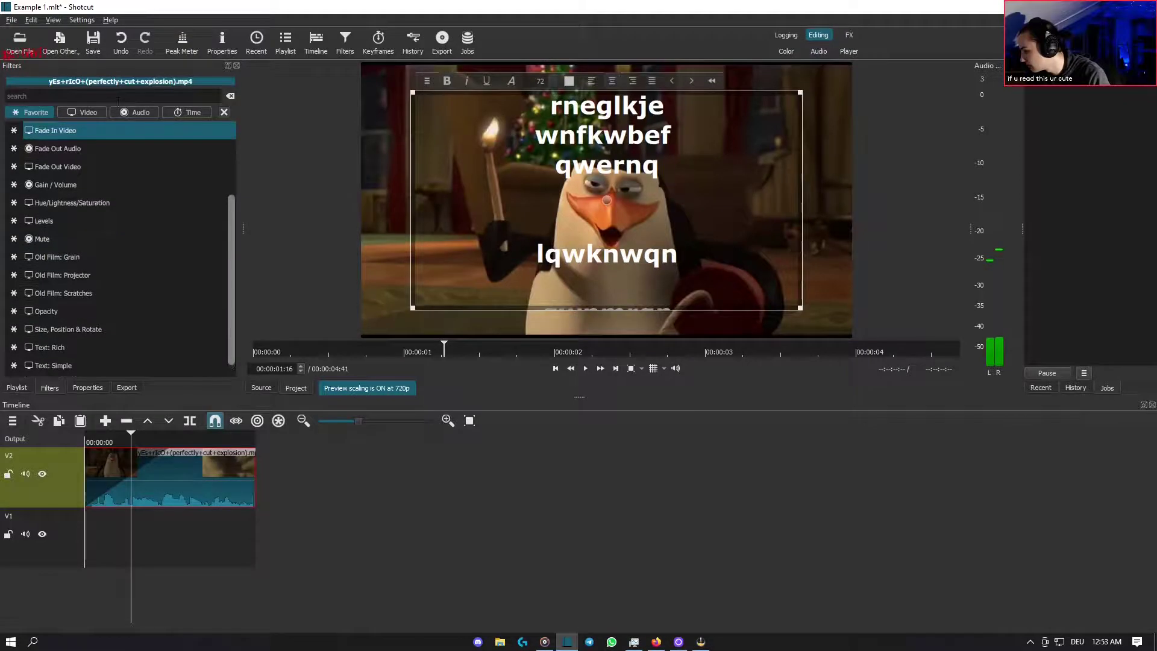
{"action": "left_click", "coordinate": [223, 112]}
{"action": "scroll", "coordinate": [79, 129], "scroll_direction": "down", "scroll_amount": 3}
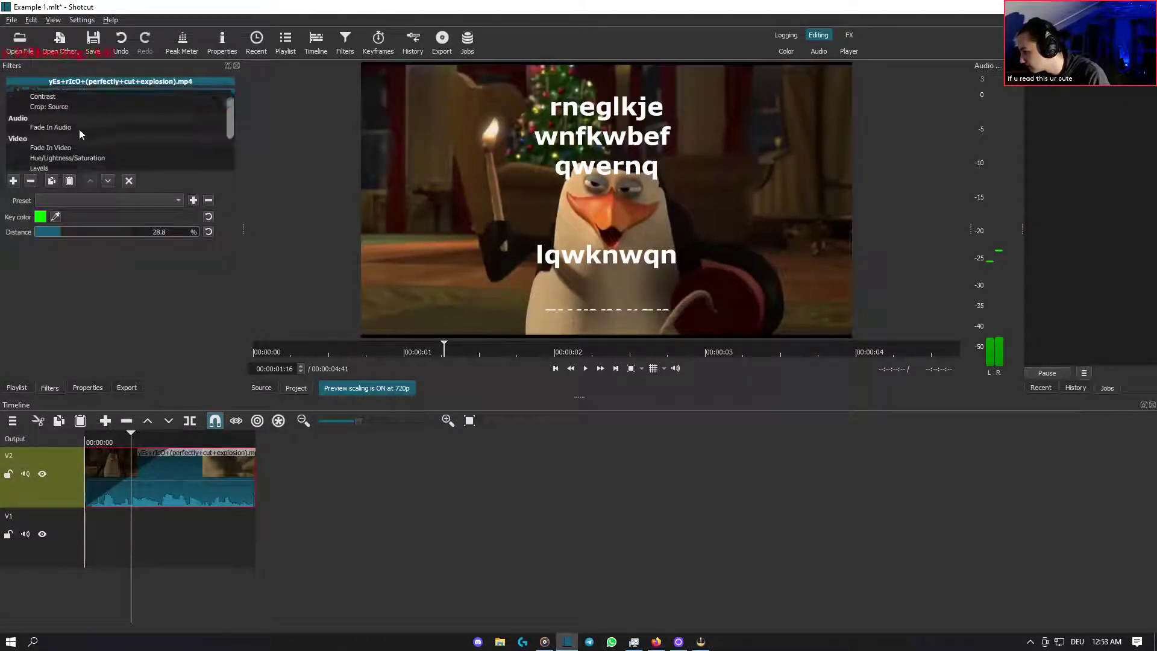
{"action": "left_click", "coordinate": [80, 146]}
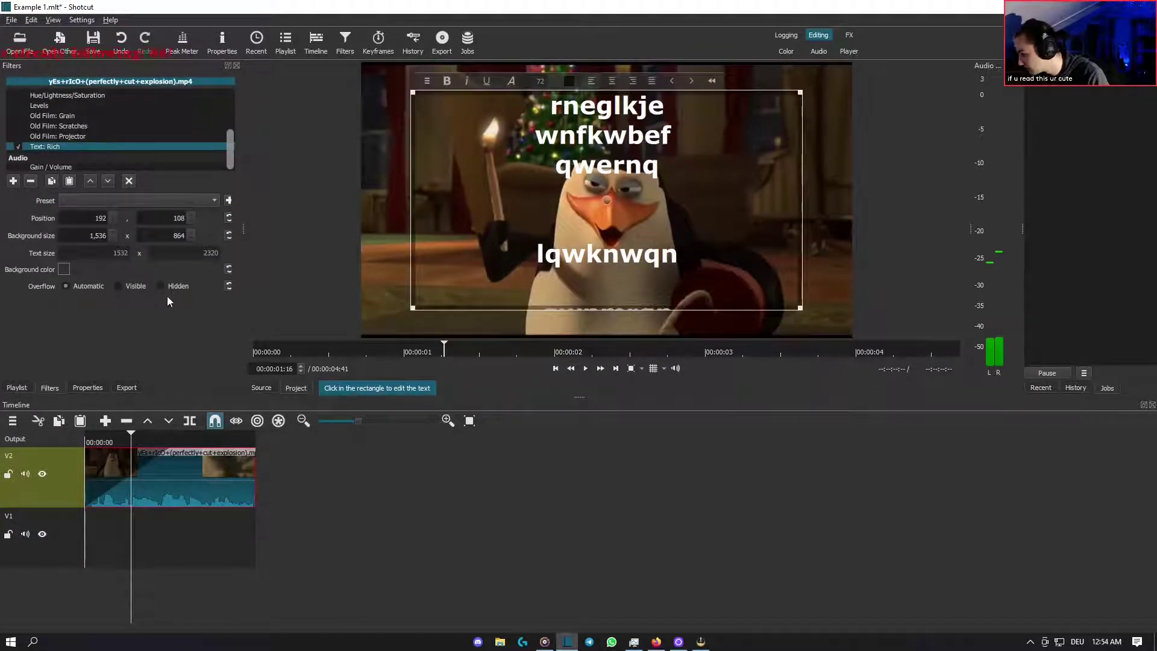
{"action": "left_click", "coordinate": [119, 287]}
{"action": "left_click", "coordinate": [122, 205]}
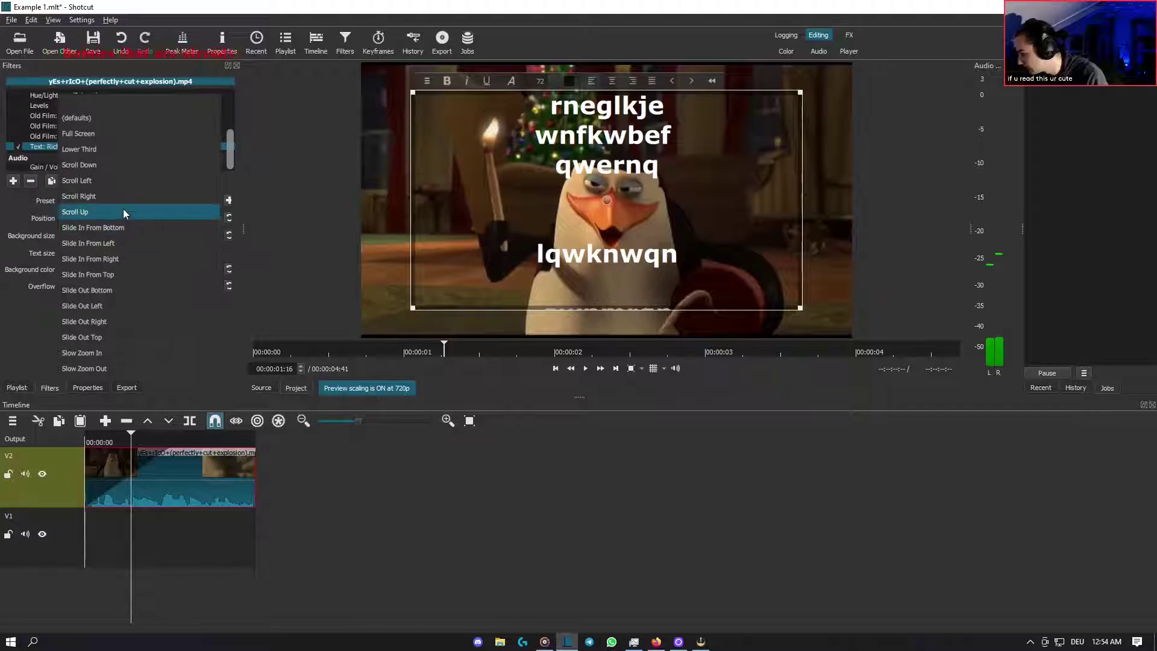
{"action": "left_click", "coordinate": [123, 212]}
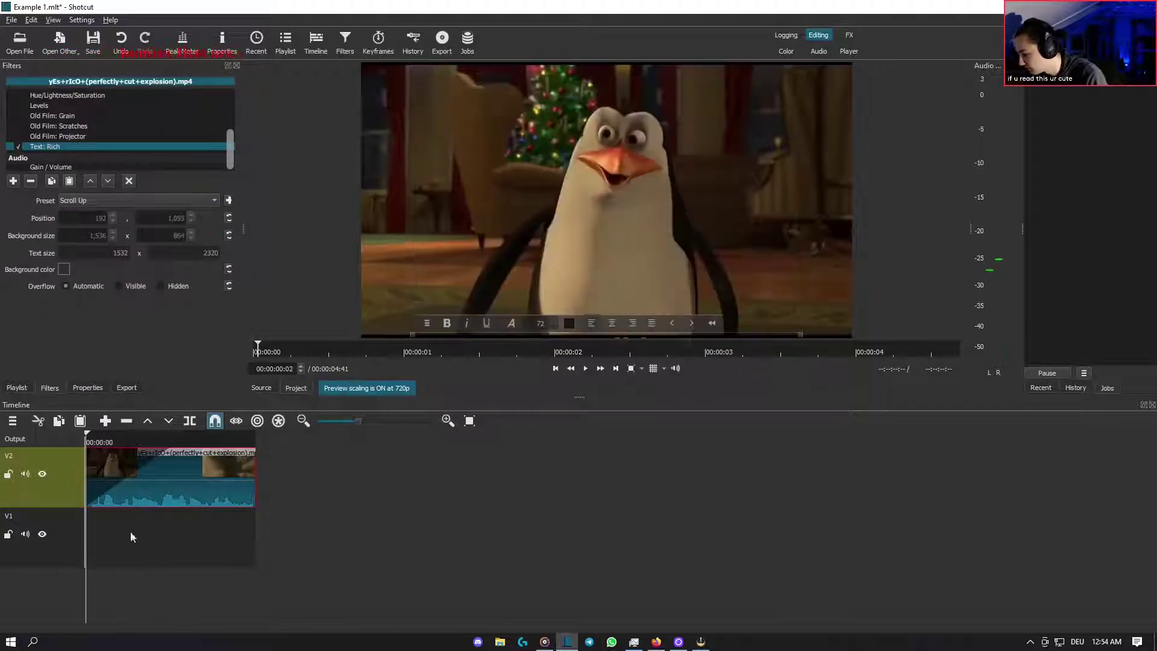
- Play the clip from its start and scrub back through it to check the upward-scrolling text
{"action": "left_click", "coordinate": [585, 369]}
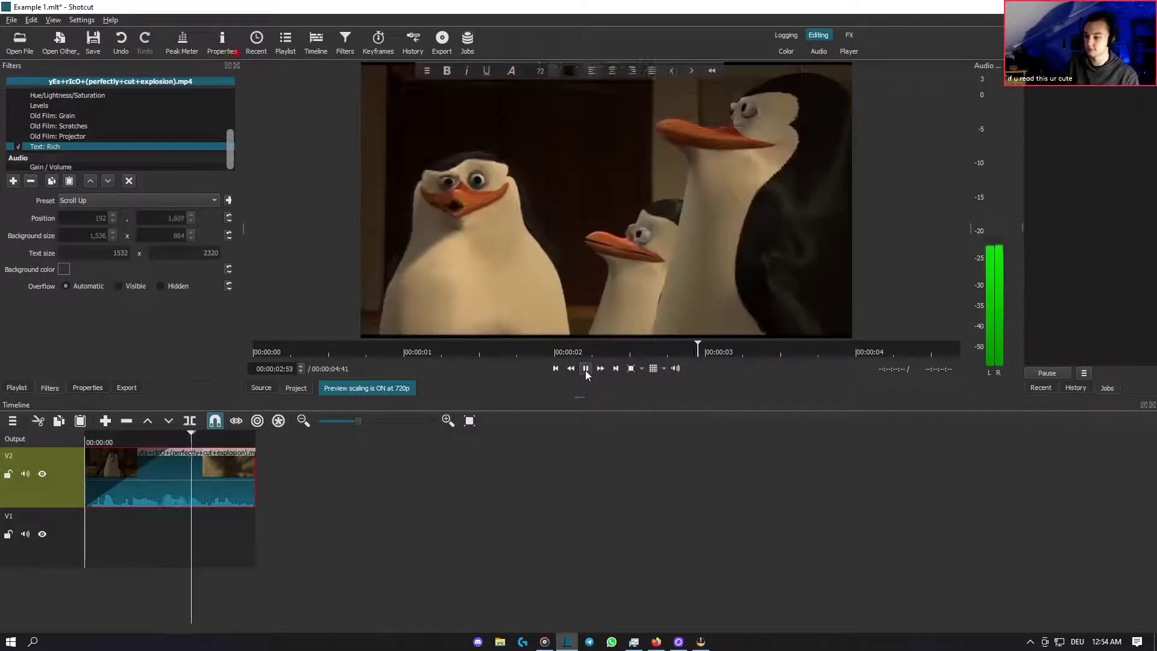
{"action": "left_click", "coordinate": [586, 369]}
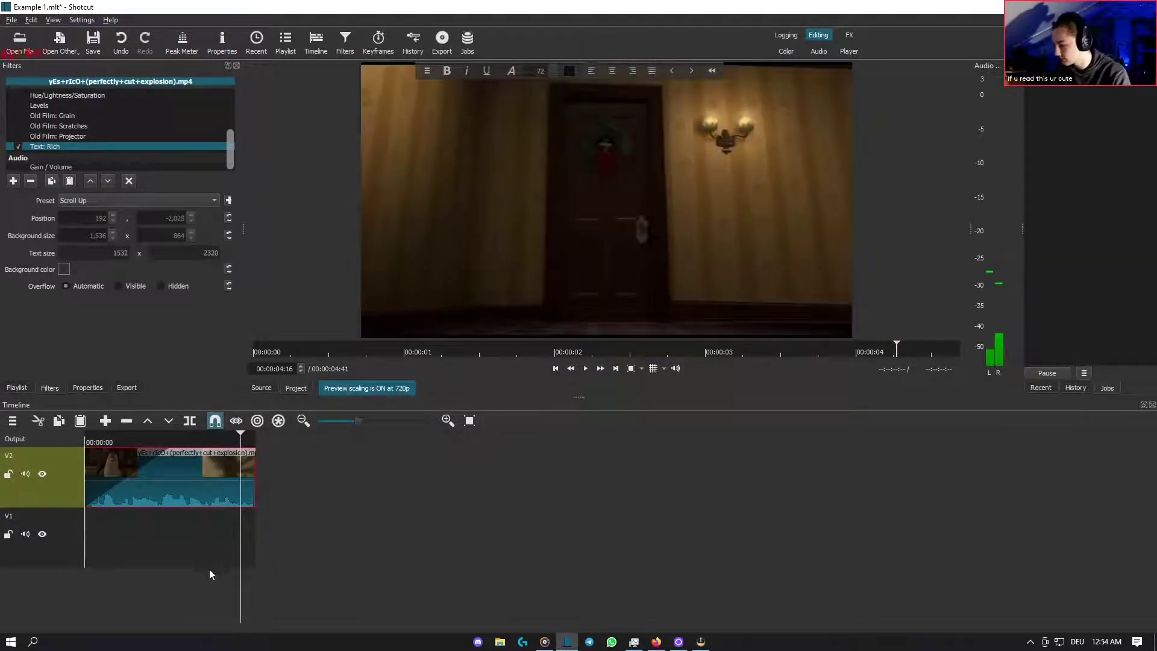
{"action": "left_click_drag", "start_coordinate": [310, 483], "coordinate": [232, 556]}
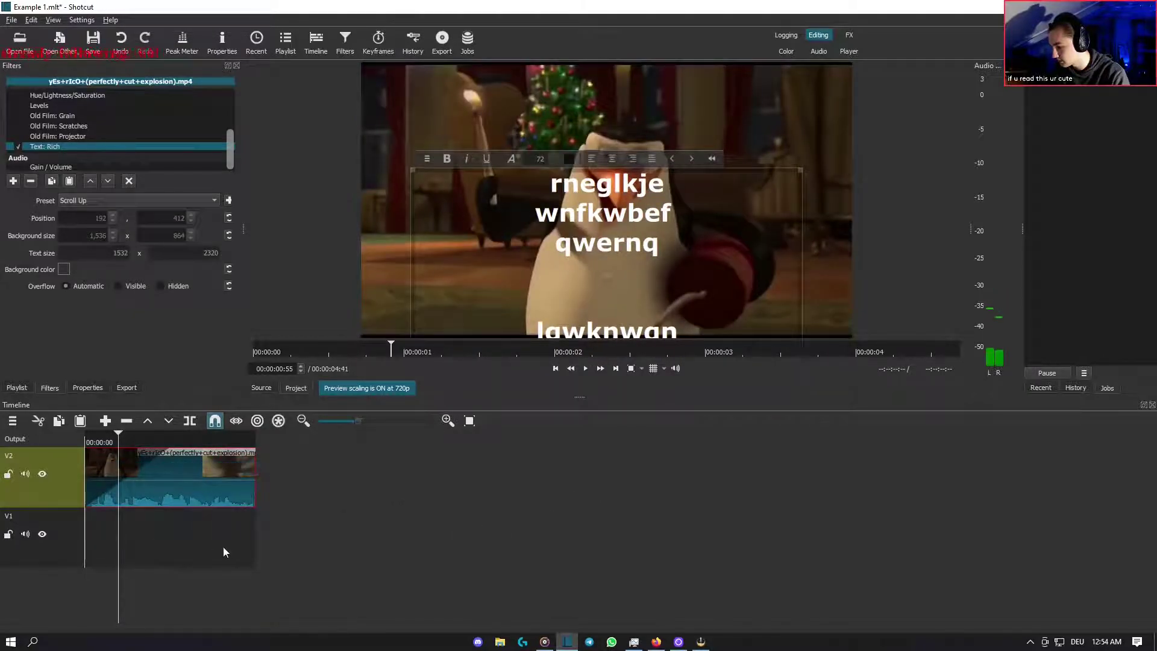
- Replay the clip from the beginning to about 00:00:02:05 to preview the scrolling rich text
{"action": "key", "text": "Home"}
{"action": "key", "text": "space"}
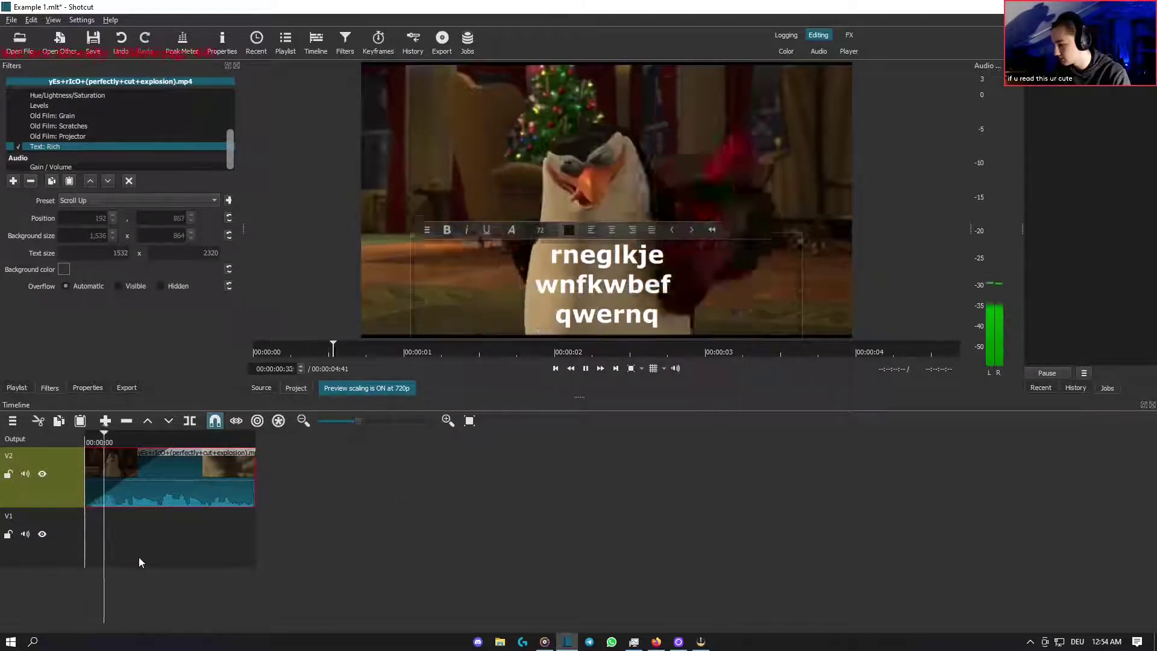
{"action": "key", "text": "space"}
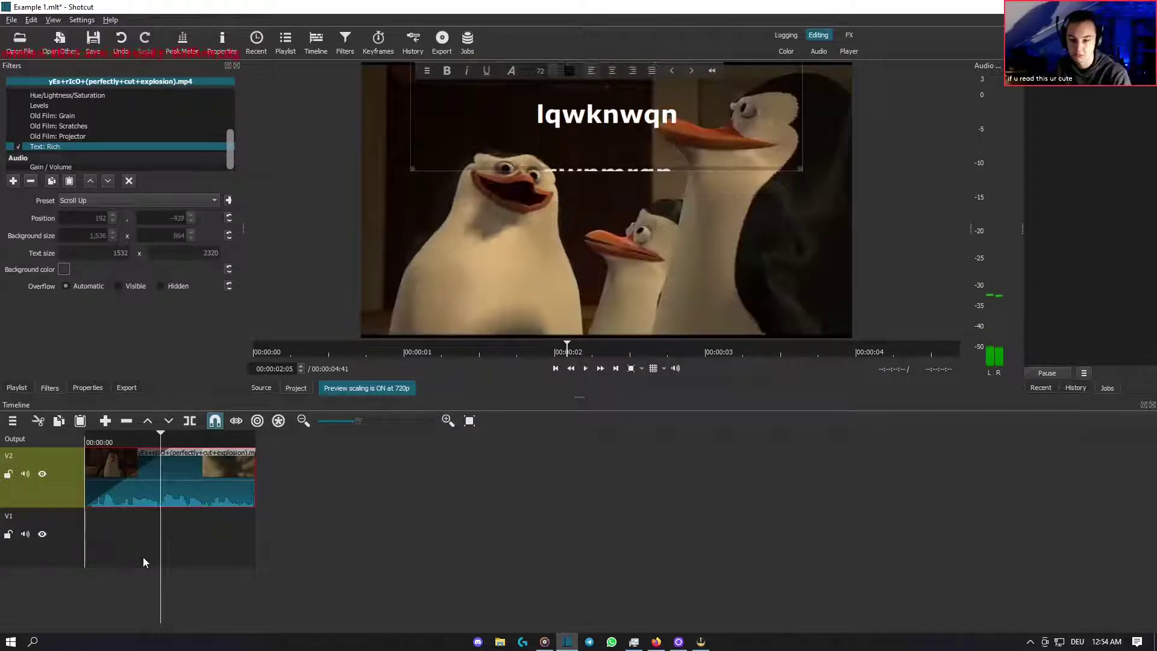
- Switch to the browser and play the scrolling end credits of the Abifilm 2021 YouTube video, pausing near 33:53
{"action": "left_click", "coordinate": [501, 641]}
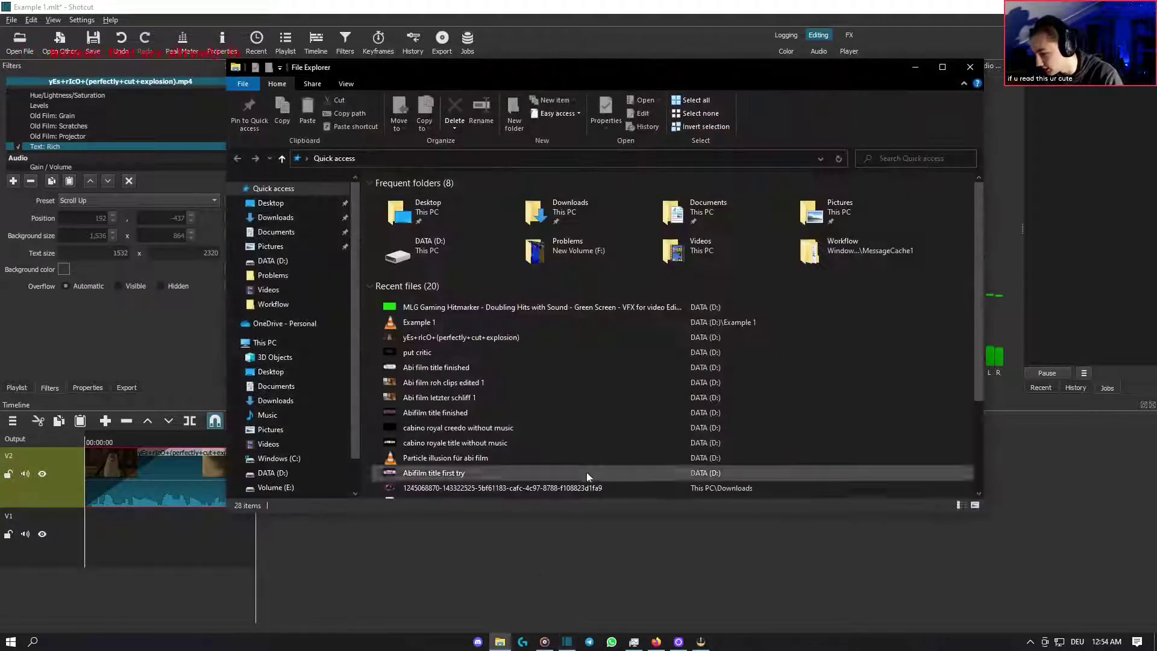
{"action": "left_click", "coordinate": [915, 67]}
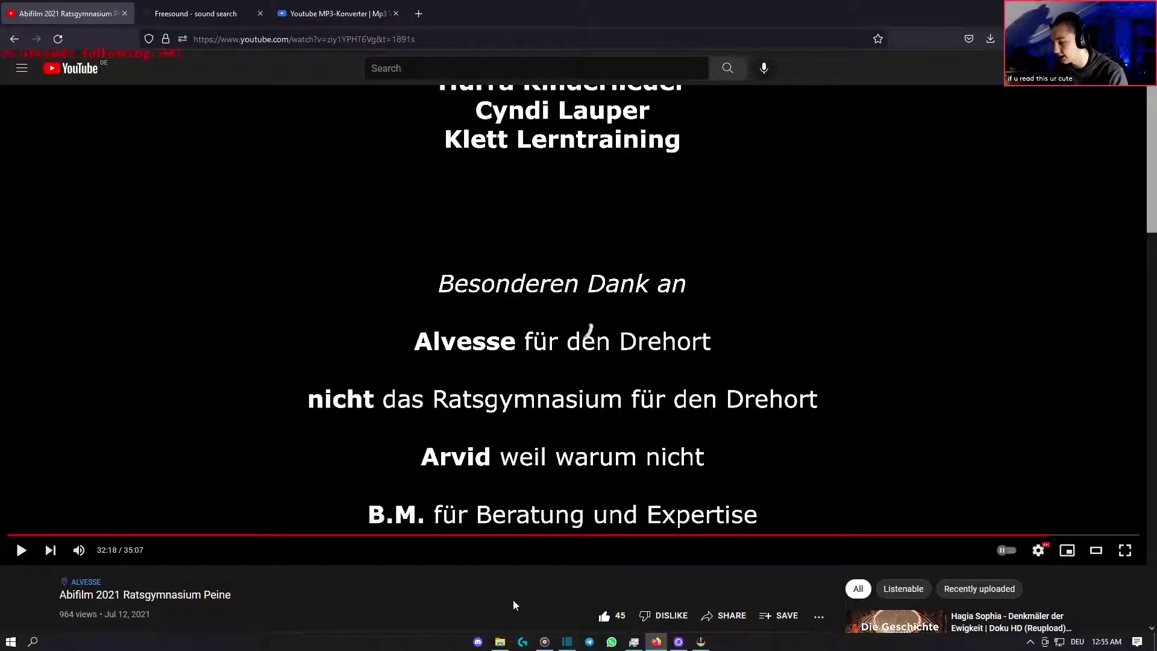
{"action": "key", "text": "space"}
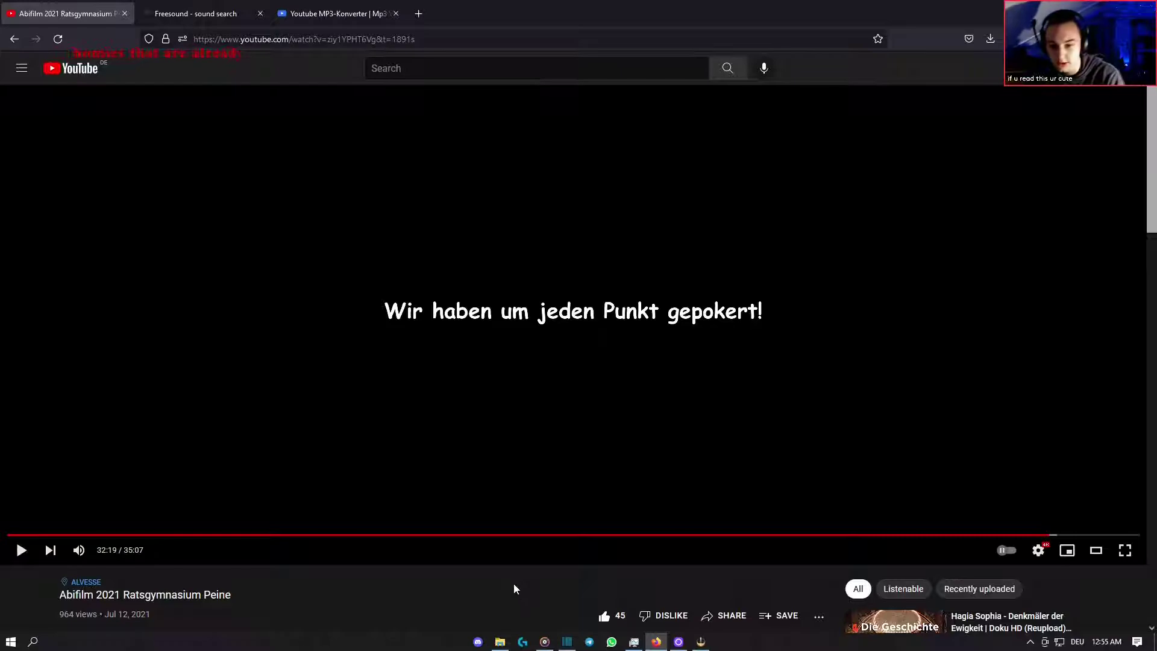
{"action": "left_click", "coordinate": [22, 549]}
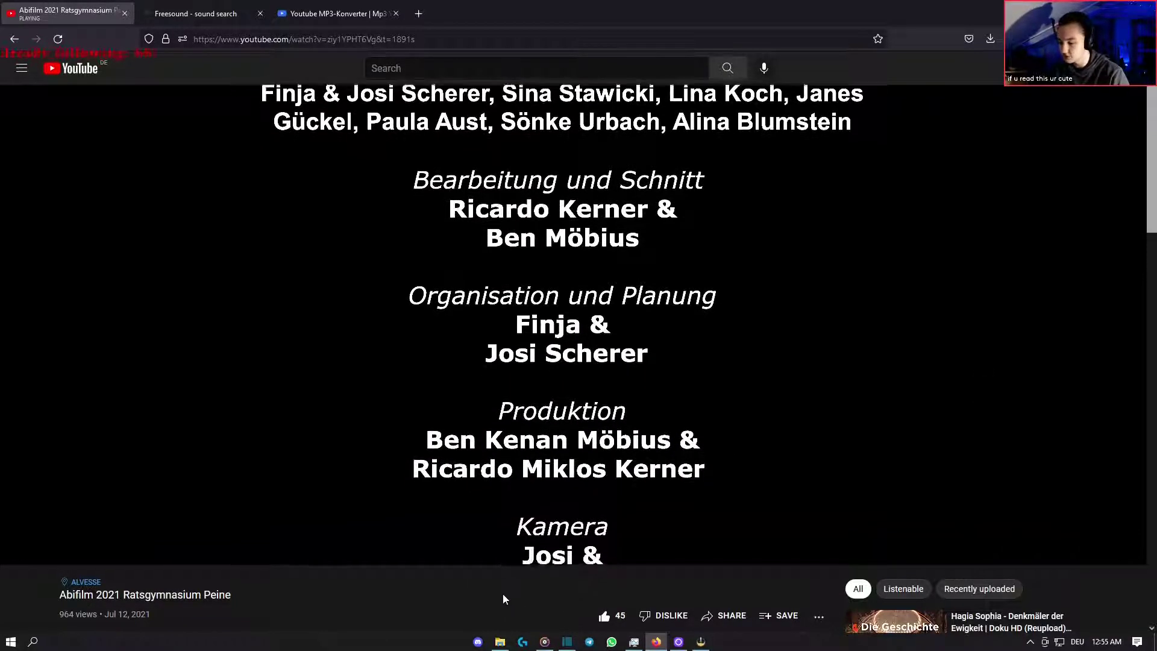
{"action": "key", "text": "Right"}
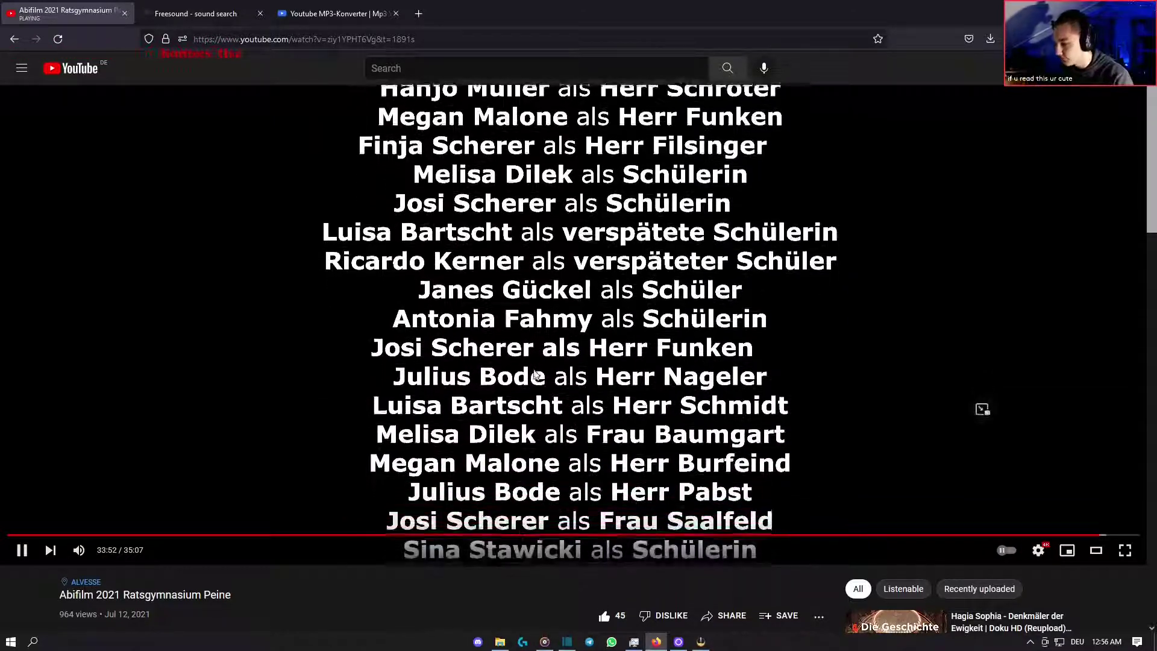
{"action": "left_click", "coordinate": [981, 409]}
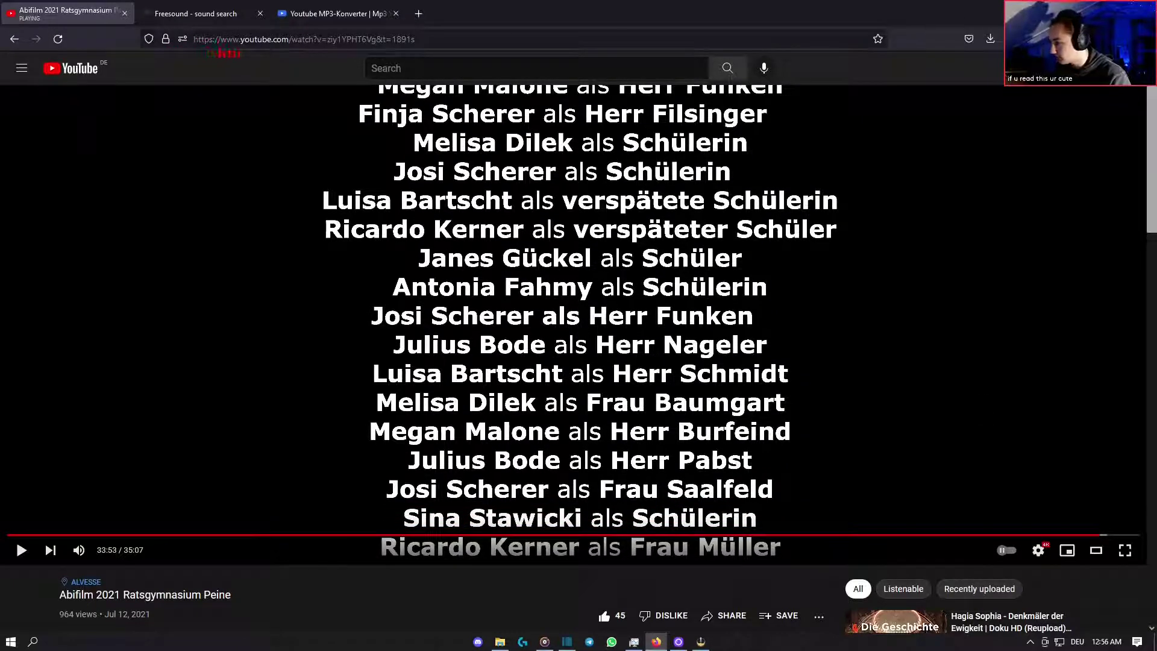
- Switch back to Shotcut, disable the Text: Rich filter and add a Text: Simple filter to the clip
{"action": "key", "text": "alt+Tab"}
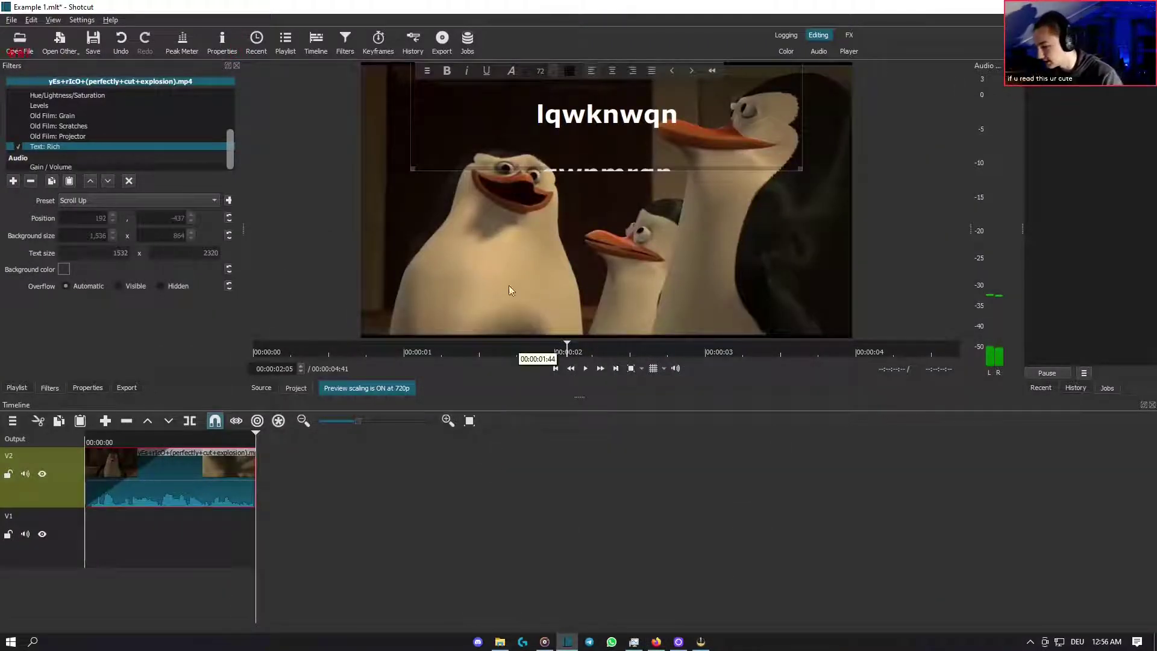
{"action": "left_click", "coordinate": [18, 145]}
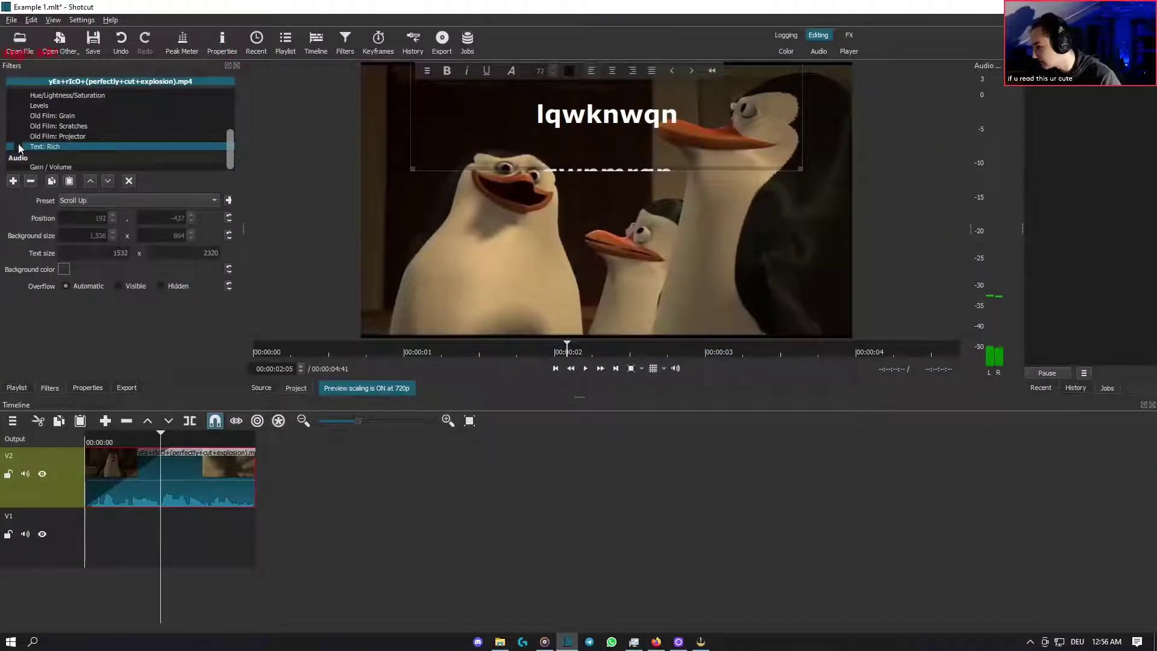
{"action": "left_click", "coordinate": [13, 180]}
{"action": "scroll", "coordinate": [99, 307], "scroll_direction": "down", "scroll_amount": 5}
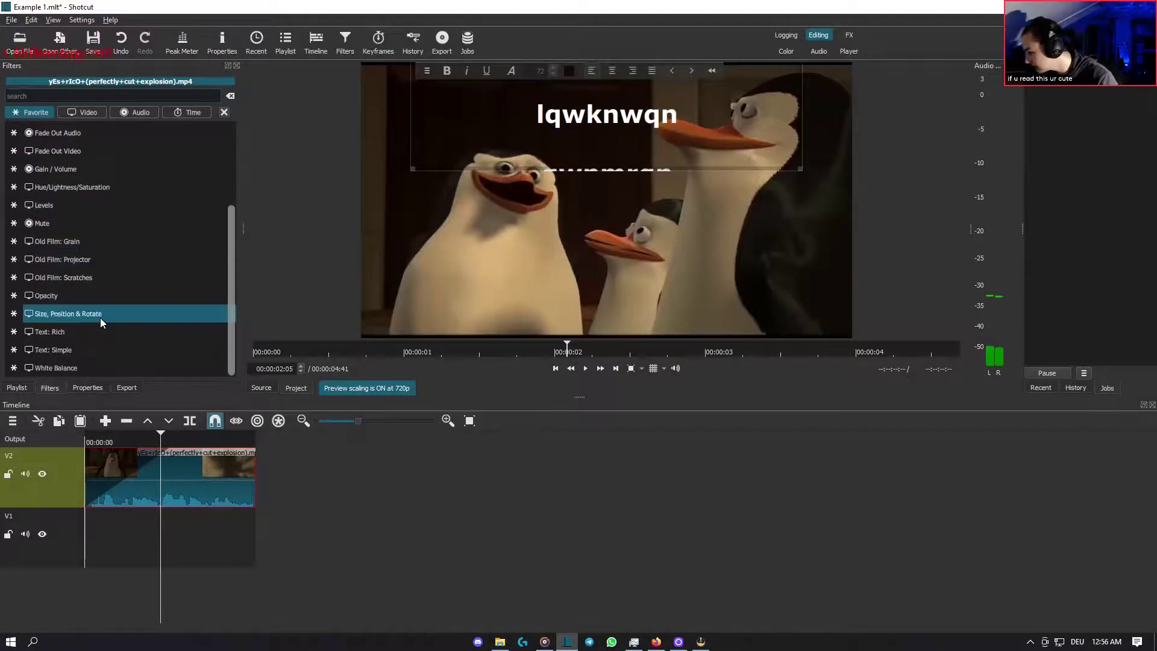
{"action": "left_click", "coordinate": [106, 352]}
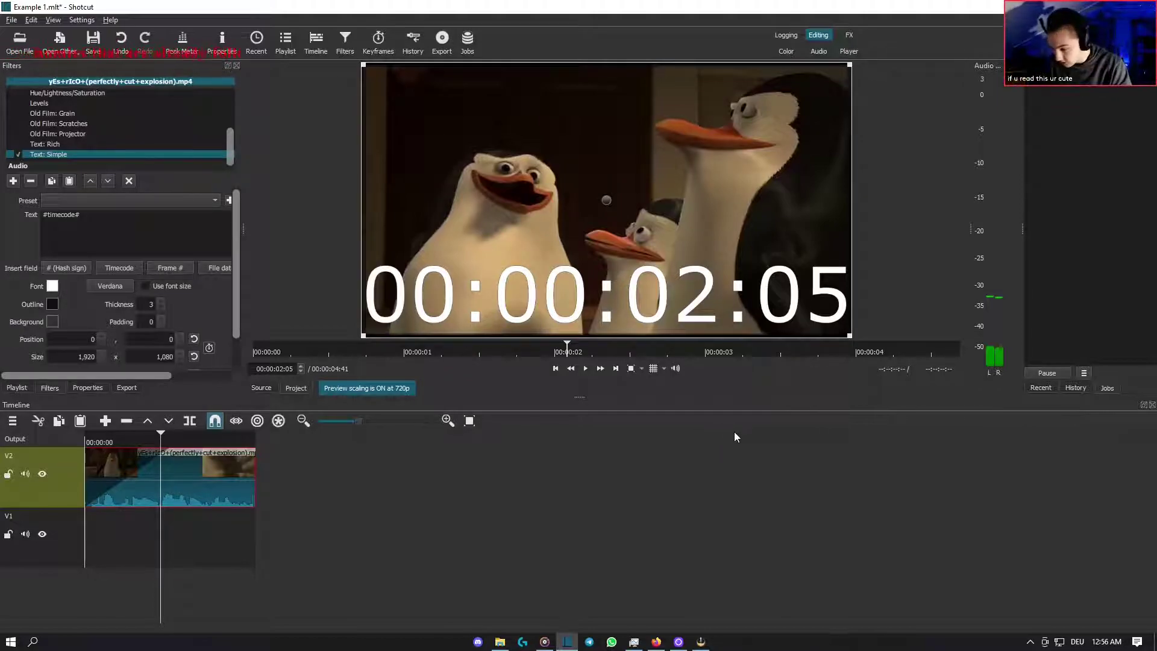
- Split the clip on V2 at 00:00:02:05 and open the Text: Simple filter of the second part
{"action": "key", "text": "s"}
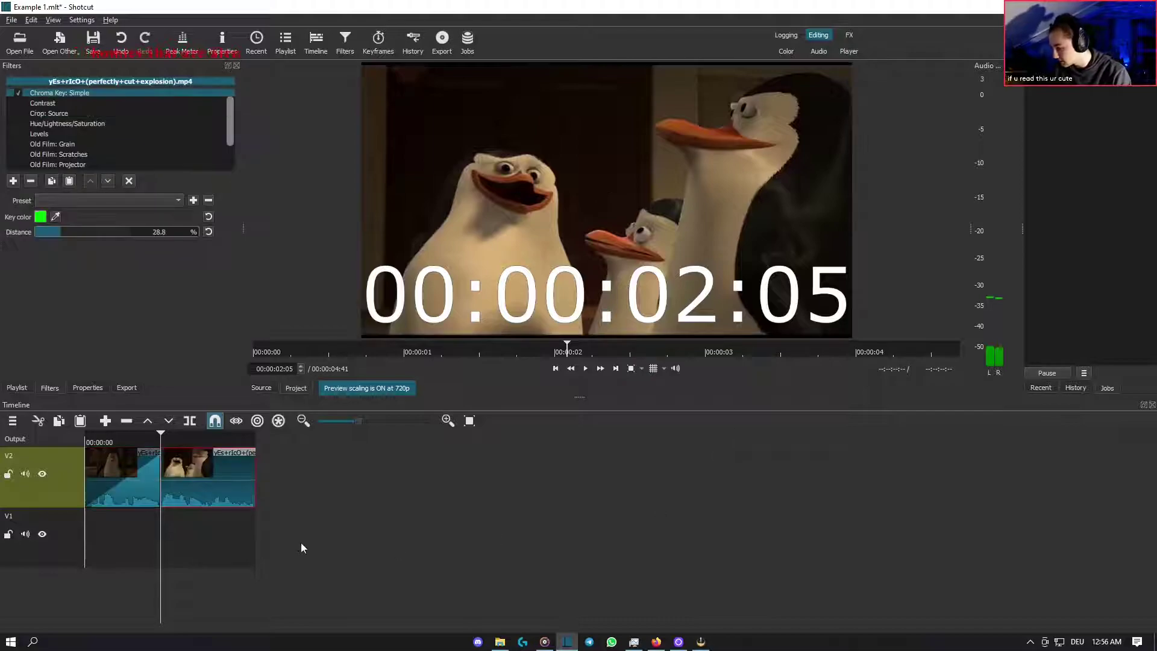
{"action": "left_click", "coordinate": [132, 541]}
{"action": "left_click", "coordinate": [200, 487]}
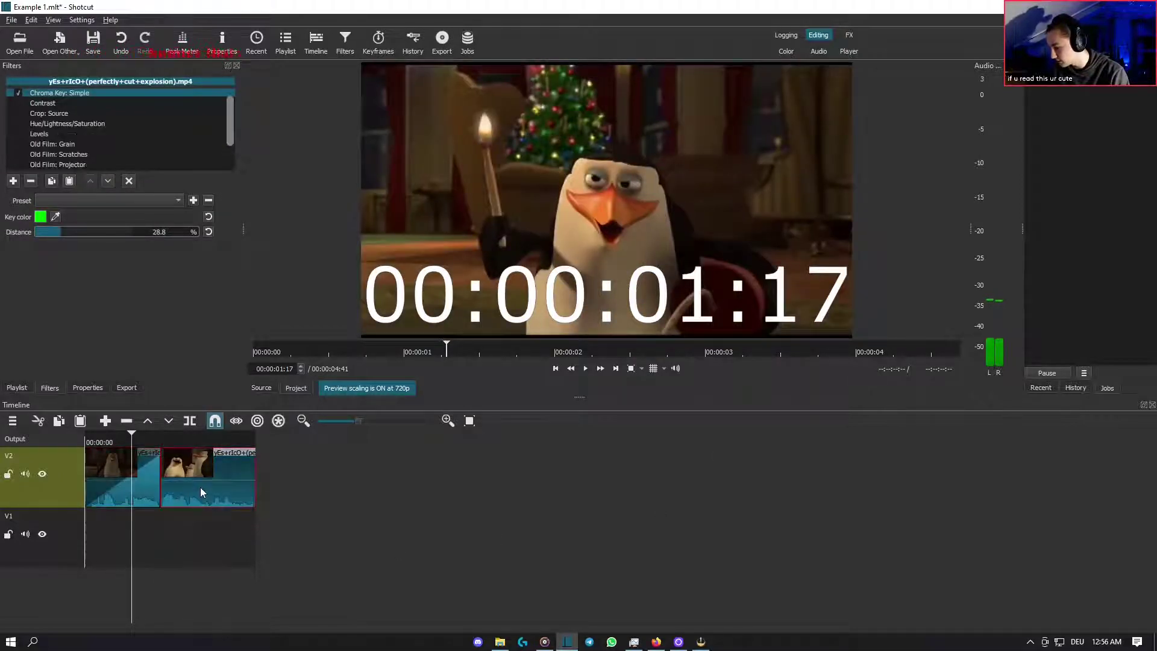
{"action": "scroll", "coordinate": [32, 101], "scroll_direction": "down", "scroll_amount": 2}
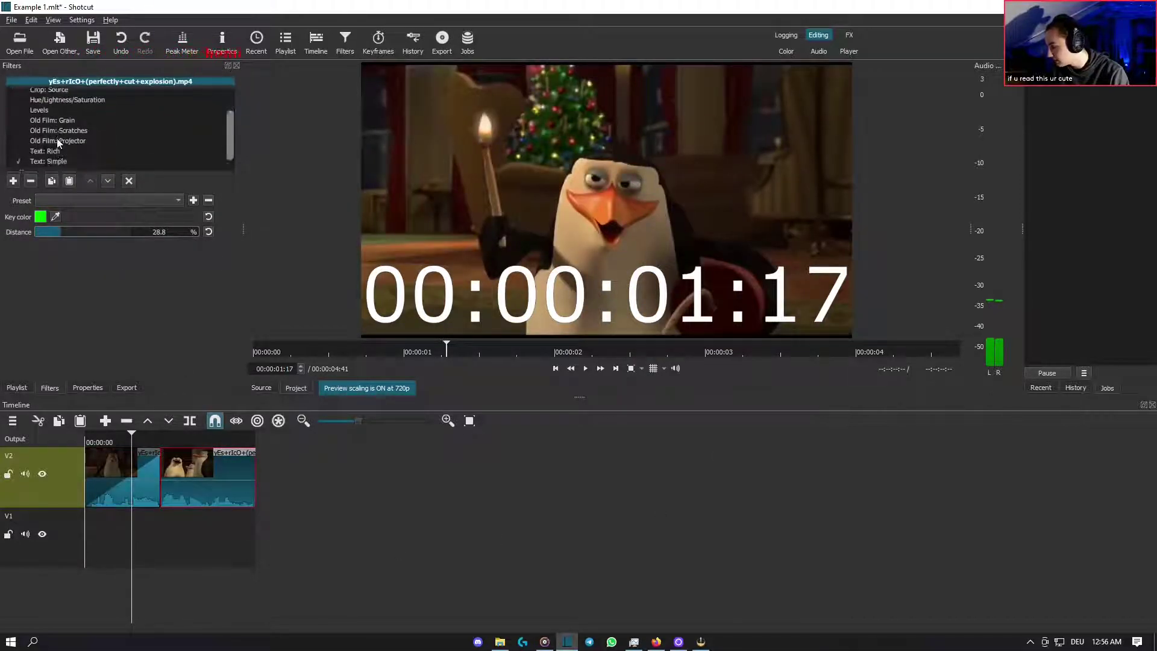
{"action": "left_click", "coordinate": [43, 147]}
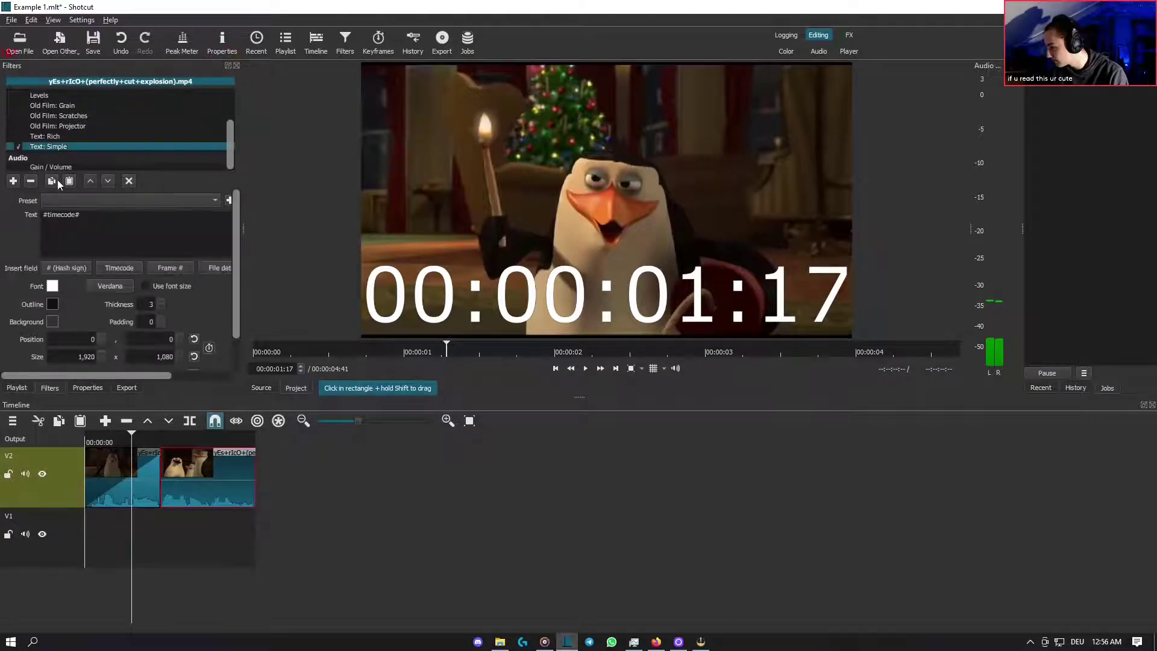
- Select the first clip part, move the playhead to 00:00:00:59 and replace the #timecode# text in its Text: Simple filter with "Rico"
{"action": "left_click", "coordinate": [134, 492]}
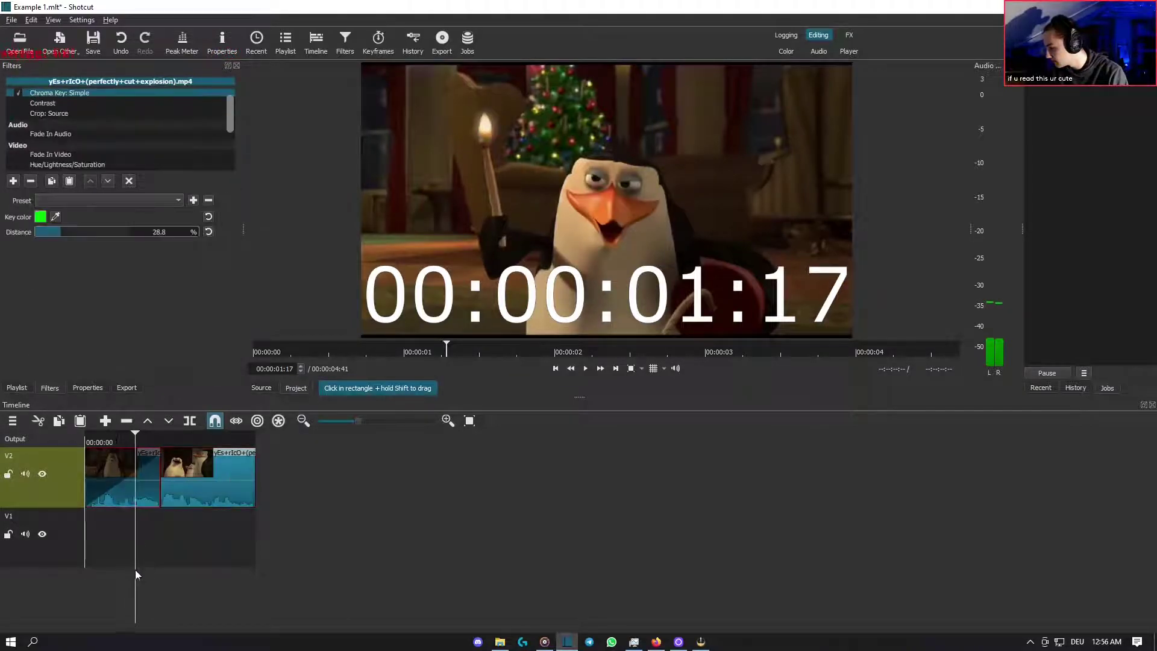
{"action": "left_click", "coordinate": [121, 573]}
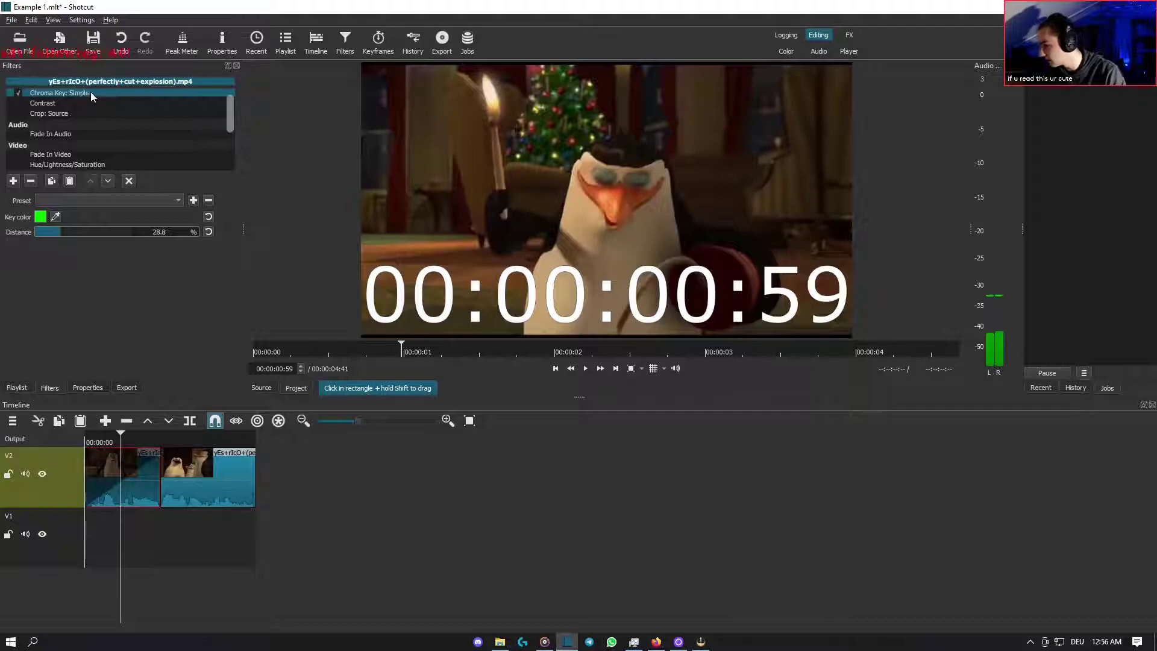
{"action": "scroll", "coordinate": [94, 109], "scroll_direction": "down", "scroll_amount": 3}
{"action": "left_click", "coordinate": [76, 147]}
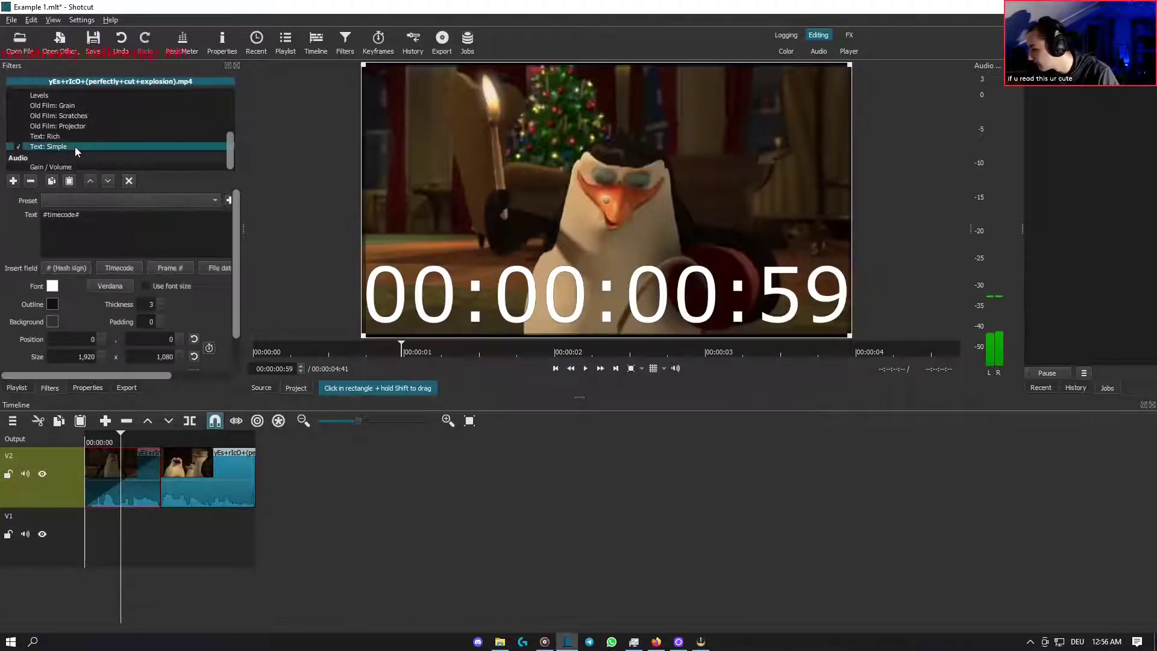
{"action": "left_click", "coordinate": [148, 200]}
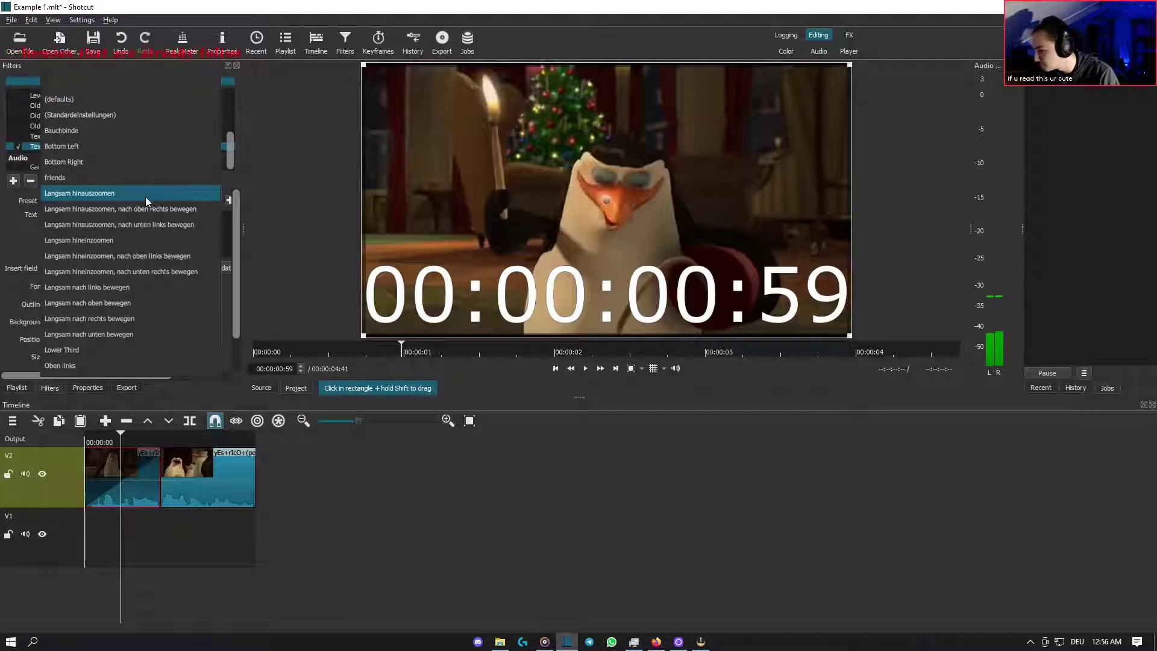
{"action": "left_click", "coordinate": [16, 223]}
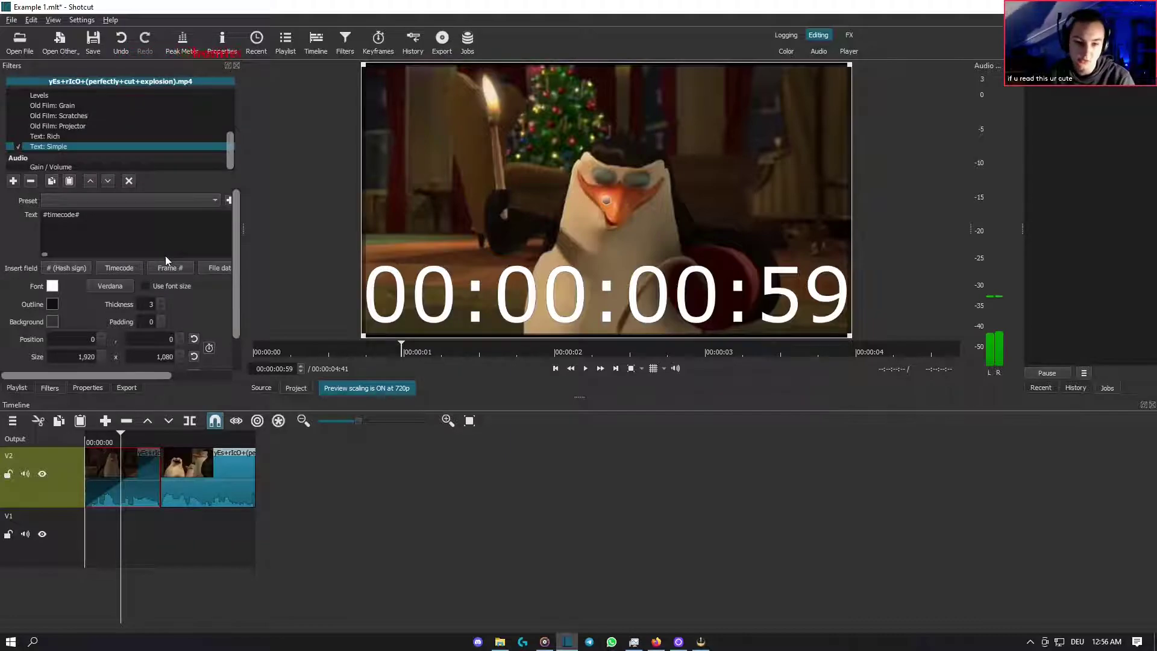
{"action": "triple_click", "coordinate": [71, 209]}
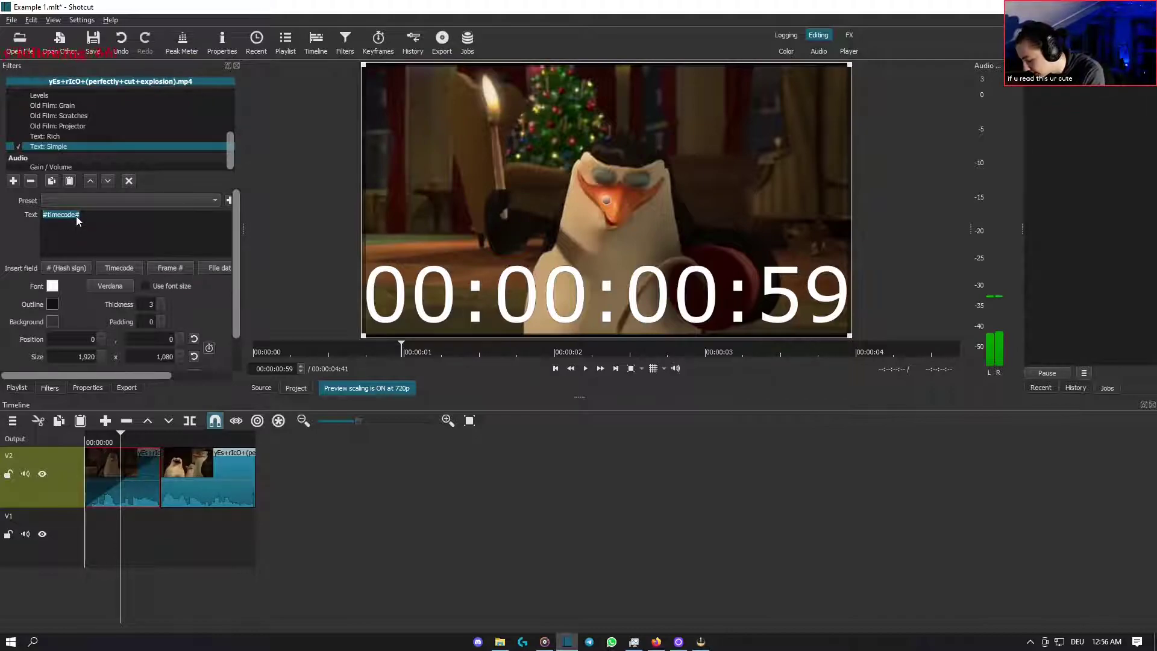
{"action": "type", "text": "Ricio"}
{"action": "key", "text": "BackSpace"}
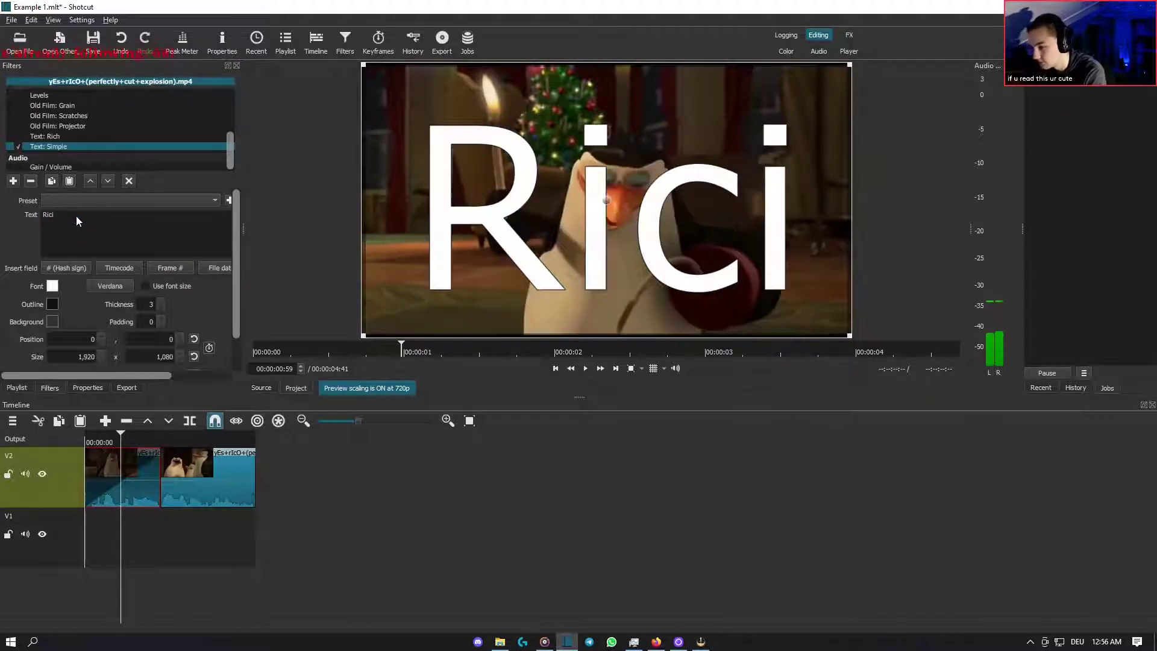
{"action": "key", "text": "BackSpace"}
{"action": "type", "text": "o"}
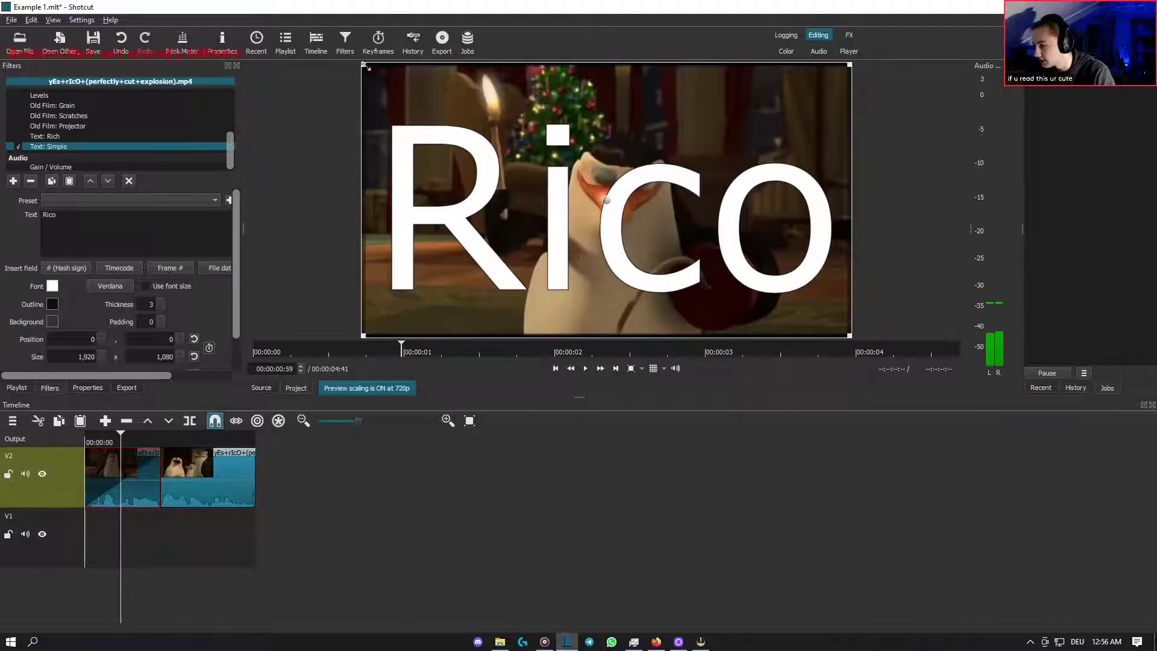
- Shrink the "Rico" text box to about 776 x 427 and place it near the frame's center at about 615, 432
{"action": "left_click_drag", "start_coordinate": [364, 65], "coordinate": [574, 208]}
{"action": "left_click_drag", "start_coordinate": [700, 269], "coordinate": [523, 206]}
{"action": "left_click_drag", "start_coordinate": [444, 151], "coordinate": [520, 175]}
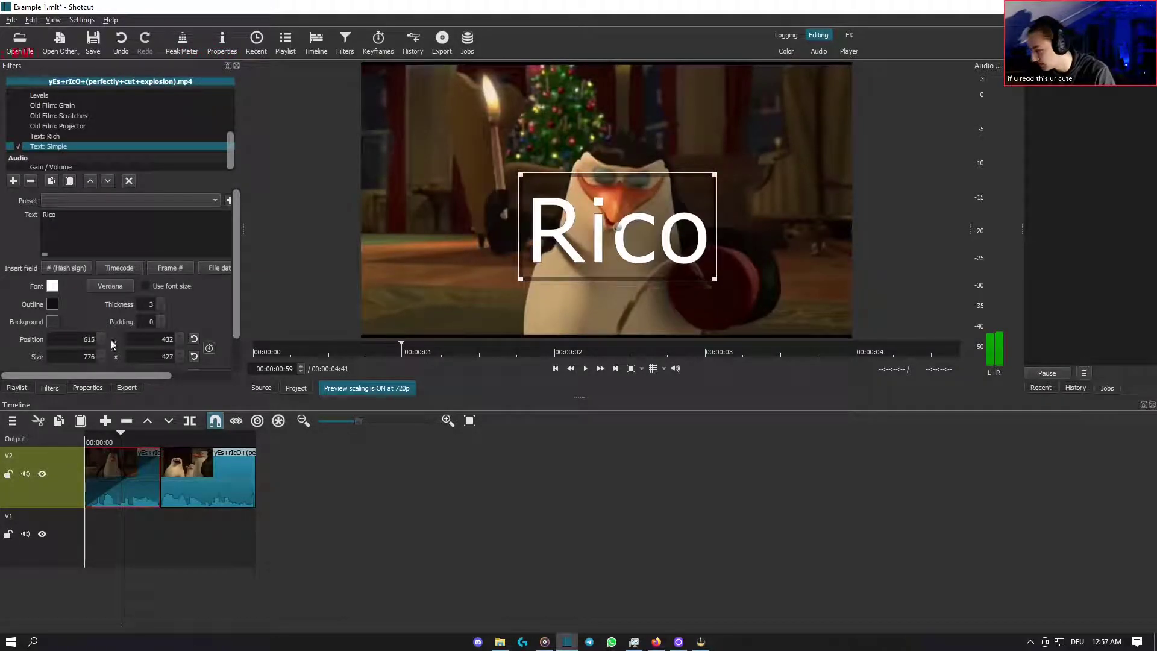
- Set the font color of the "Rico" text to green #55aa00
{"action": "left_click", "coordinate": [53, 286]}
{"action": "left_click", "coordinate": [504, 256]}
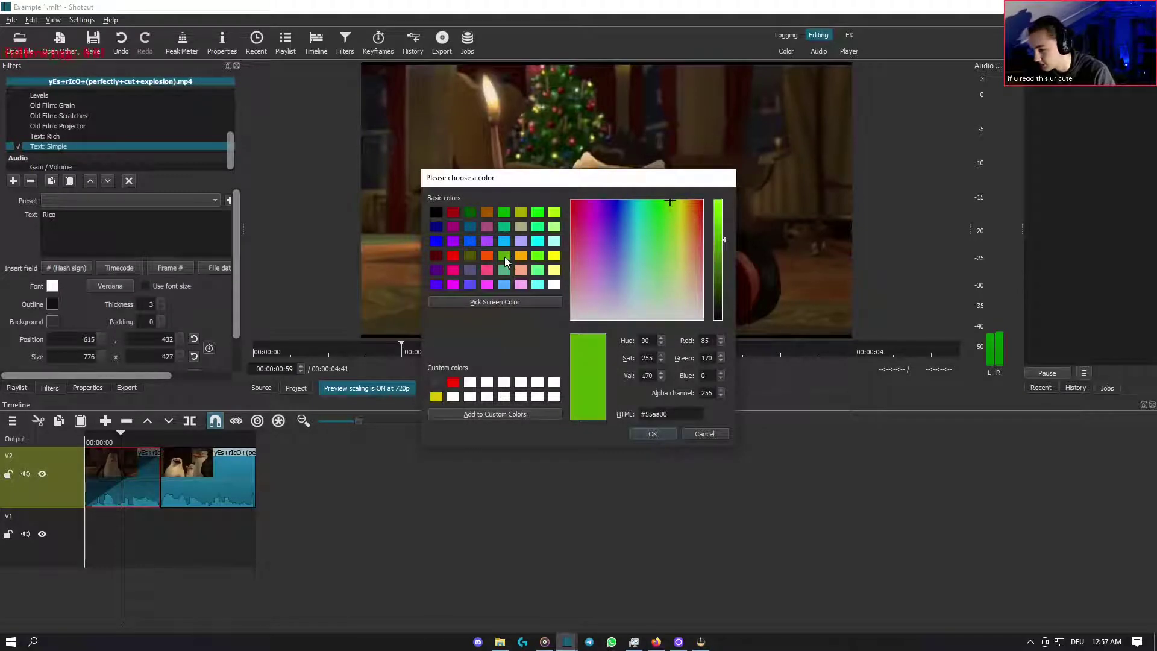
{"action": "left_click", "coordinate": [655, 432]}
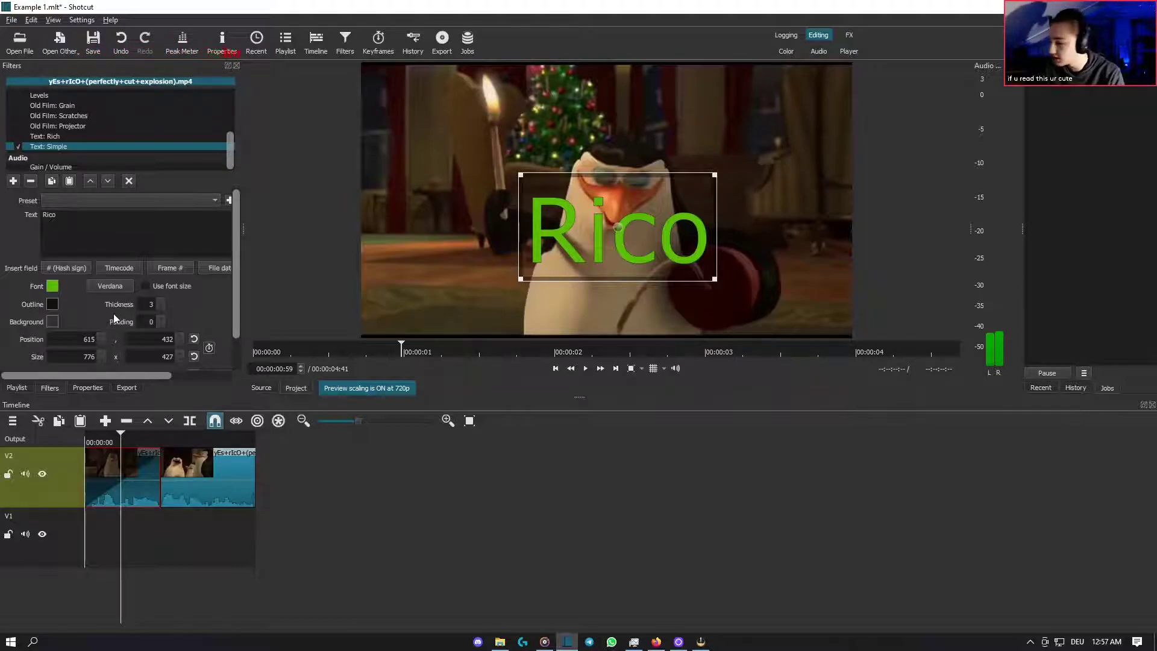
- Set the outline of the "Rico" text to black #000000 with a thickness of 17
{"action": "left_click", "coordinate": [52, 304]}
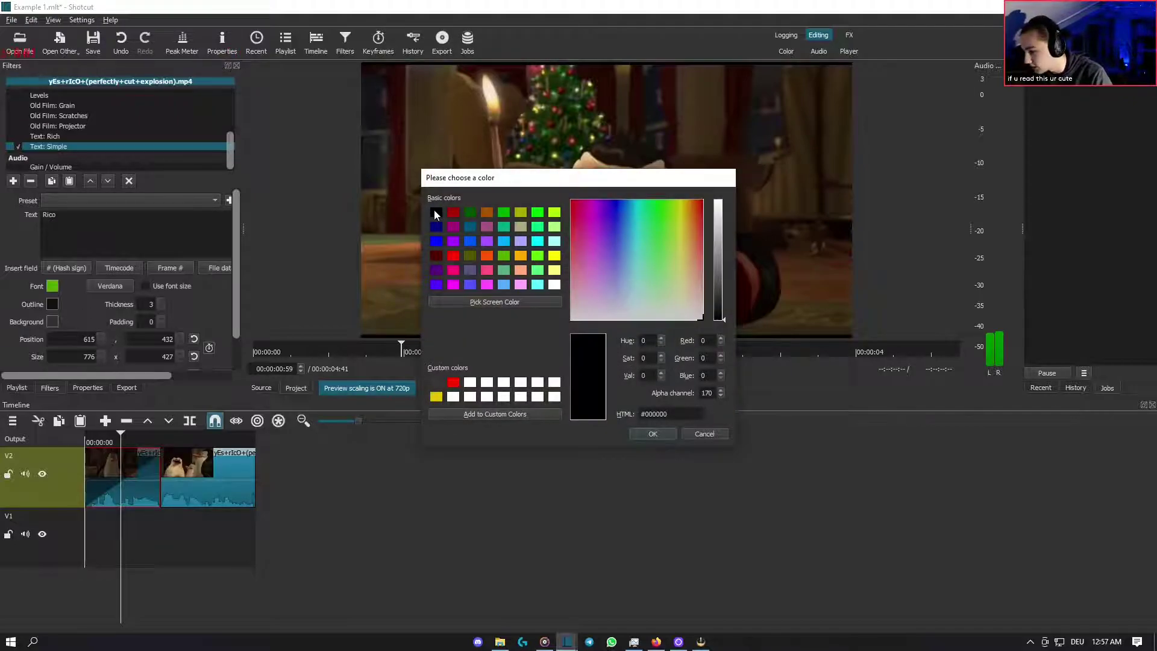
{"action": "left_click", "coordinate": [641, 434]}
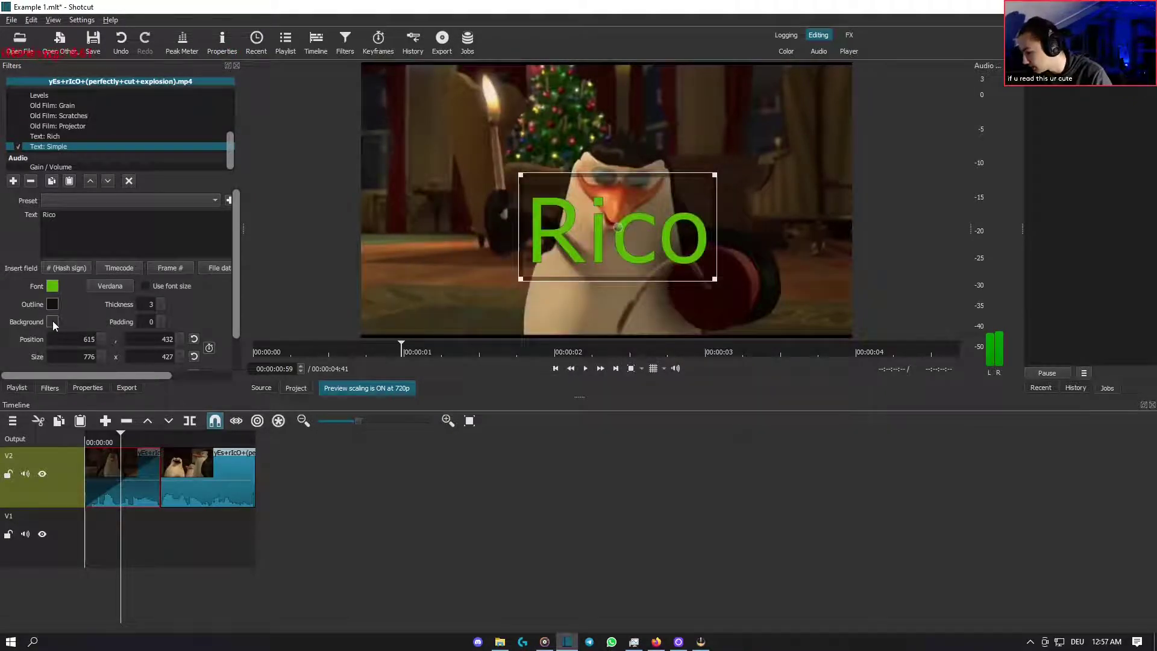
{"action": "scroll", "coordinate": [160, 304], "scroll_direction": "up", "scroll_amount": 13}
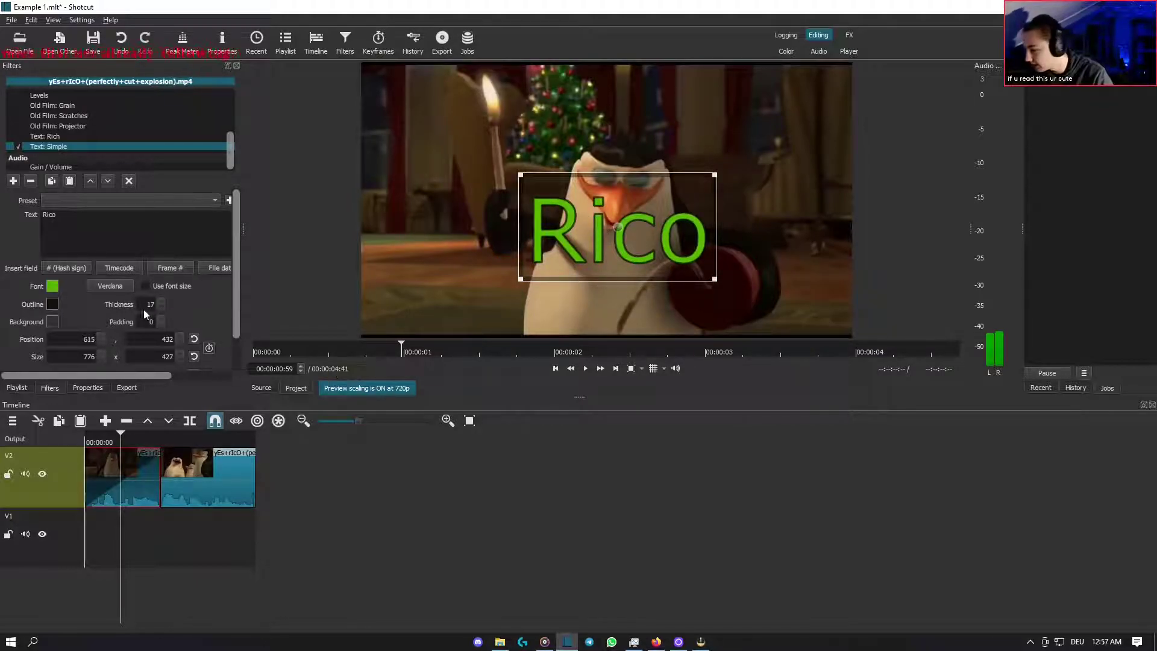
- Try larger padding values for the "Rico" text, up to 21, and settle on 11
{"action": "scroll", "coordinate": [163, 318], "scroll_direction": "up", "scroll_amount": 12}
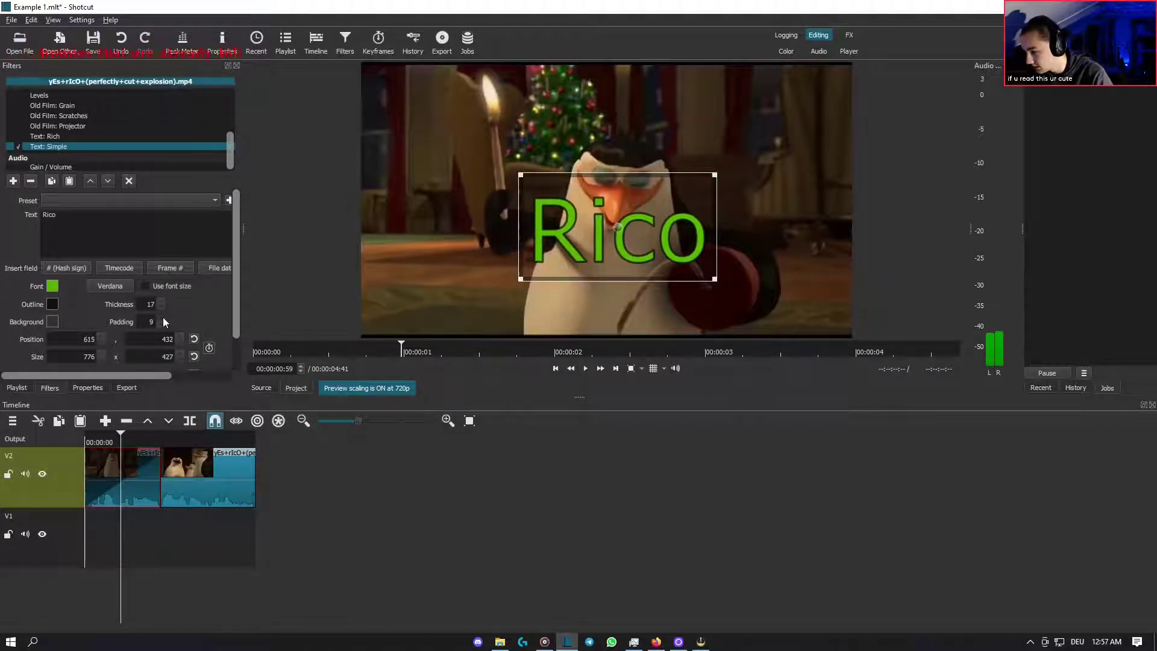
{"action": "scroll", "coordinate": [163, 318], "scroll_direction": "up", "scroll_amount": 8}
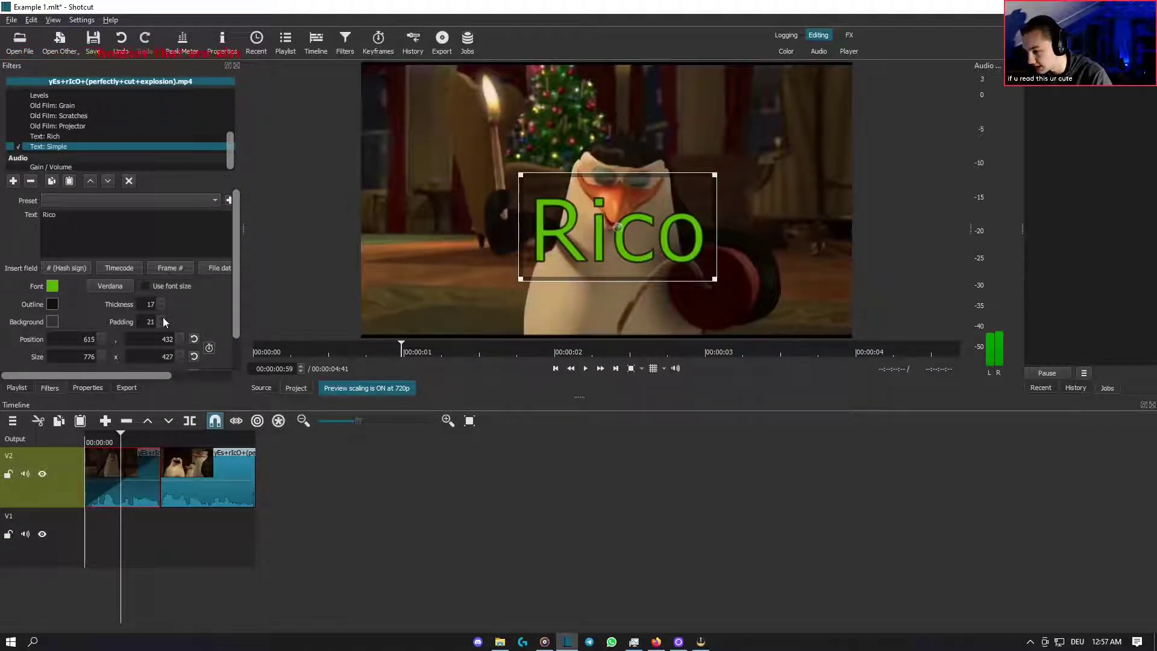
{"action": "scroll", "coordinate": [163, 325], "scroll_direction": "down", "scroll_amount": 9}
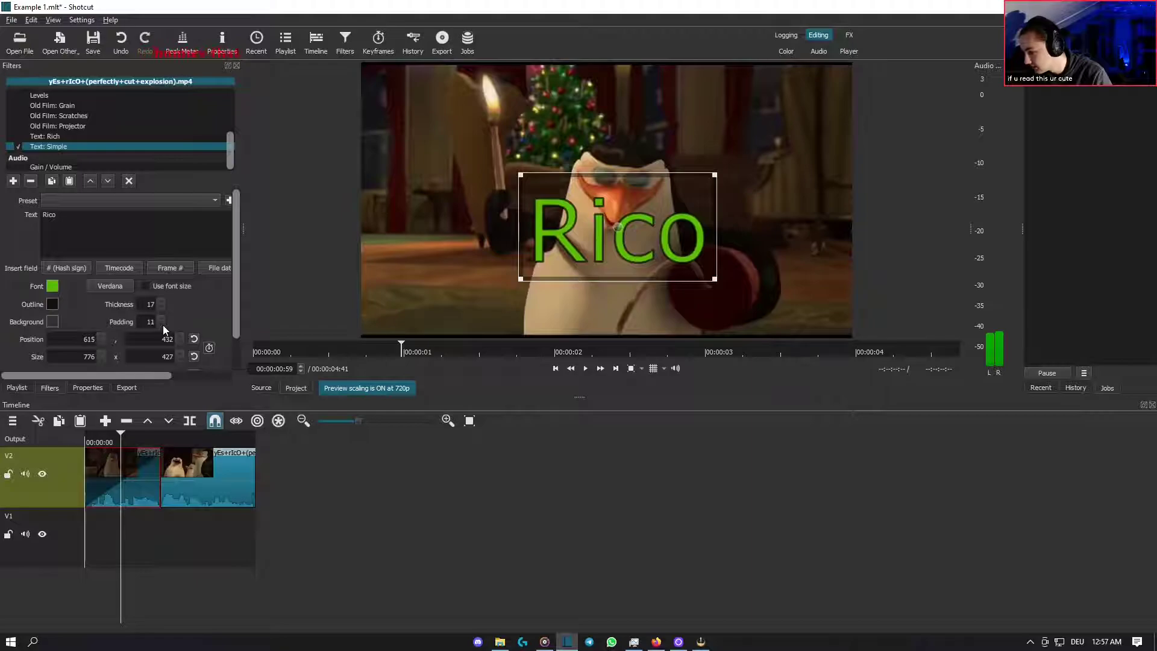
- Move the "Rico" text box to position 288, 428
{"action": "scroll", "coordinate": [146, 335], "scroll_direction": "down", "scroll_amount": 4}
{"action": "scroll", "coordinate": [101, 342], "scroll_direction": "down", "scroll_amount": 13}
{"action": "scroll", "coordinate": [95, 339], "scroll_direction": "down", "scroll_amount": 20}
{"action": "scroll", "coordinate": [95, 338], "scroll_direction": "down", "scroll_amount": 20}
{"action": "scroll", "coordinate": [91, 341], "scroll_direction": "down", "scroll_amount": 20}
- Set the "Rico" text's vertical fit to Middle and its horizontal fit to Right
{"action": "left_click_drag", "start_coordinate": [234, 325], "coordinate": [233, 363]}
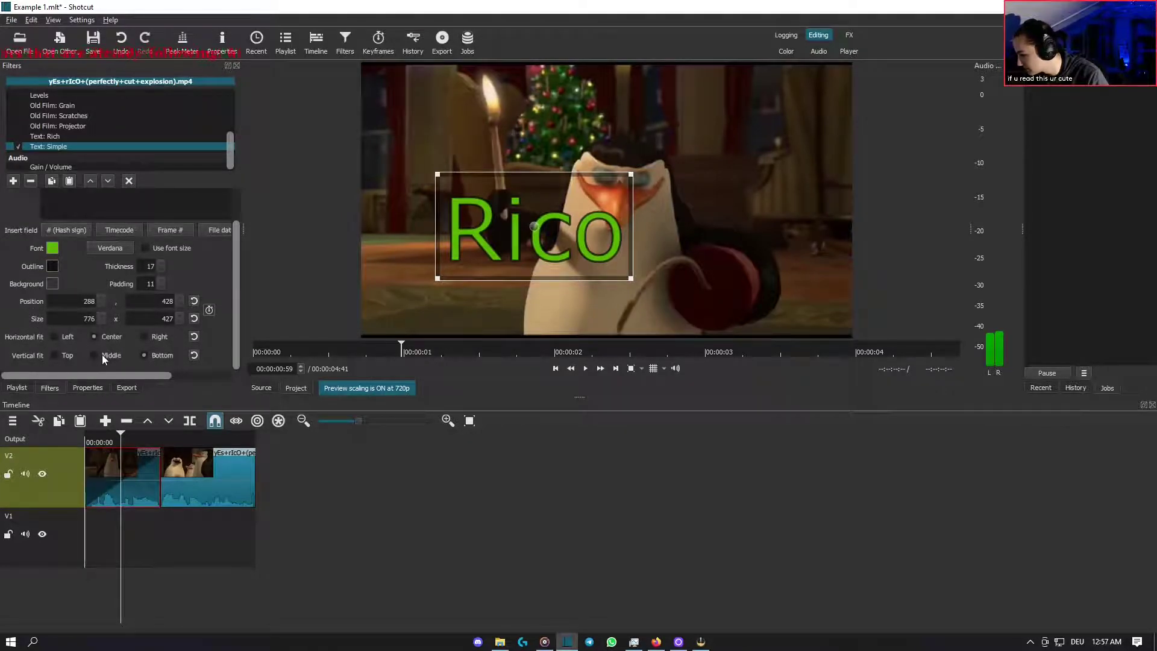
{"action": "left_click", "coordinate": [149, 335]}
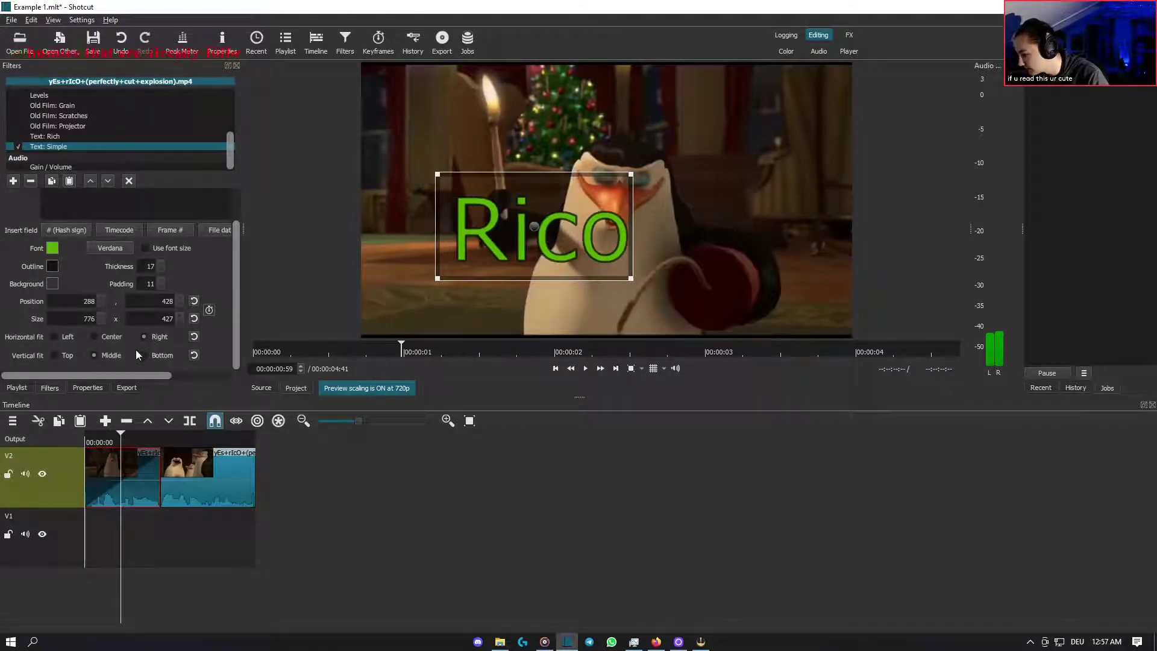
- Set the "Rico" text's vertical fit to Middle and horizontal fit to Center, and move its box to position 260, 551
{"action": "left_click", "coordinate": [143, 355]}
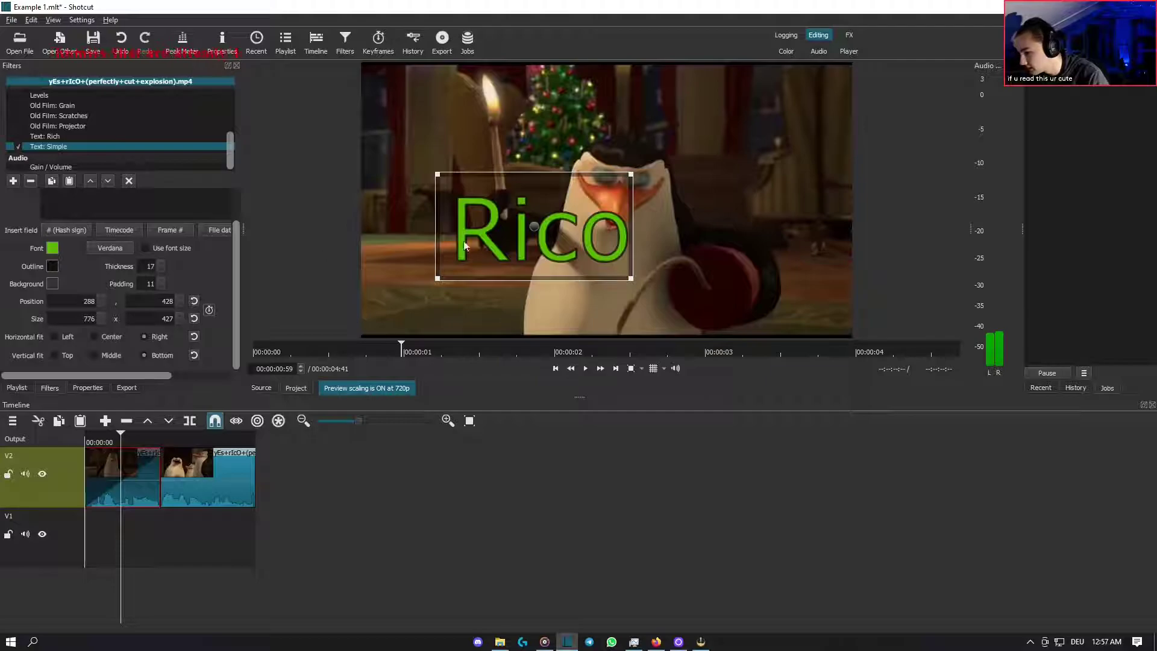
{"action": "left_click", "coordinate": [102, 355]}
{"action": "left_click", "coordinate": [100, 337]}
{"action": "left_click_drag", "start_coordinate": [531, 229], "coordinate": [487, 269]}
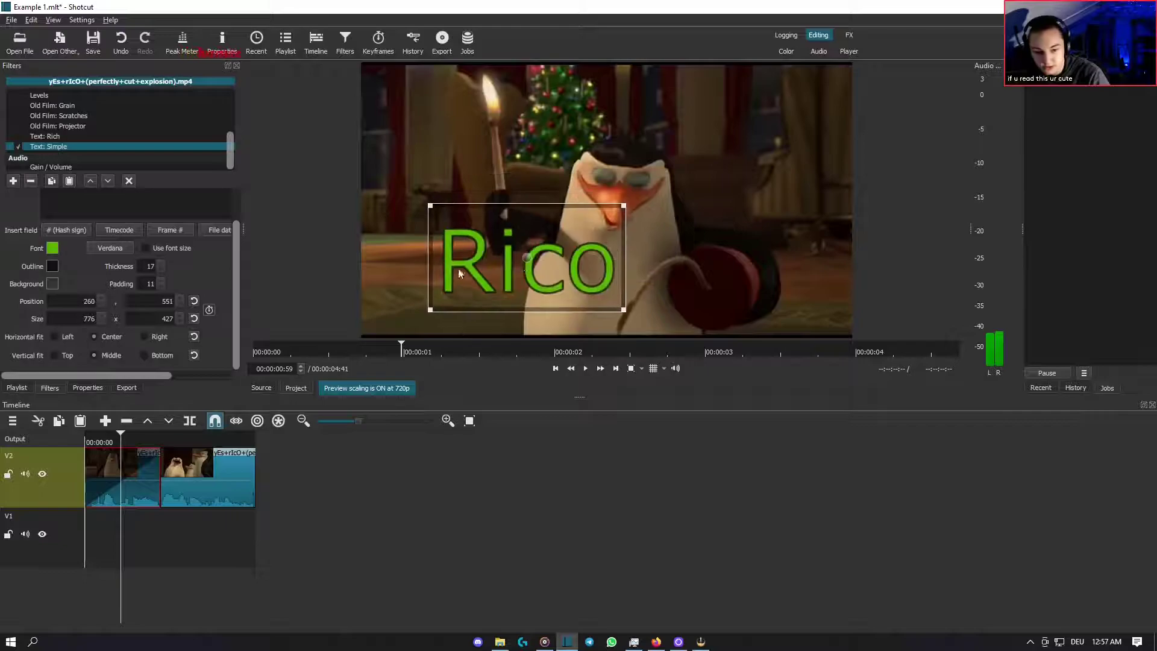
- Make the "Rico" text use a fixed font size and set it to Verdana 120
{"action": "scroll", "coordinate": [92, 325], "scroll_direction": "down", "scroll_amount": 2}
{"action": "left_click_drag", "start_coordinate": [236, 279], "coordinate": [236, 243]}
{"action": "left_click", "coordinate": [126, 287]}
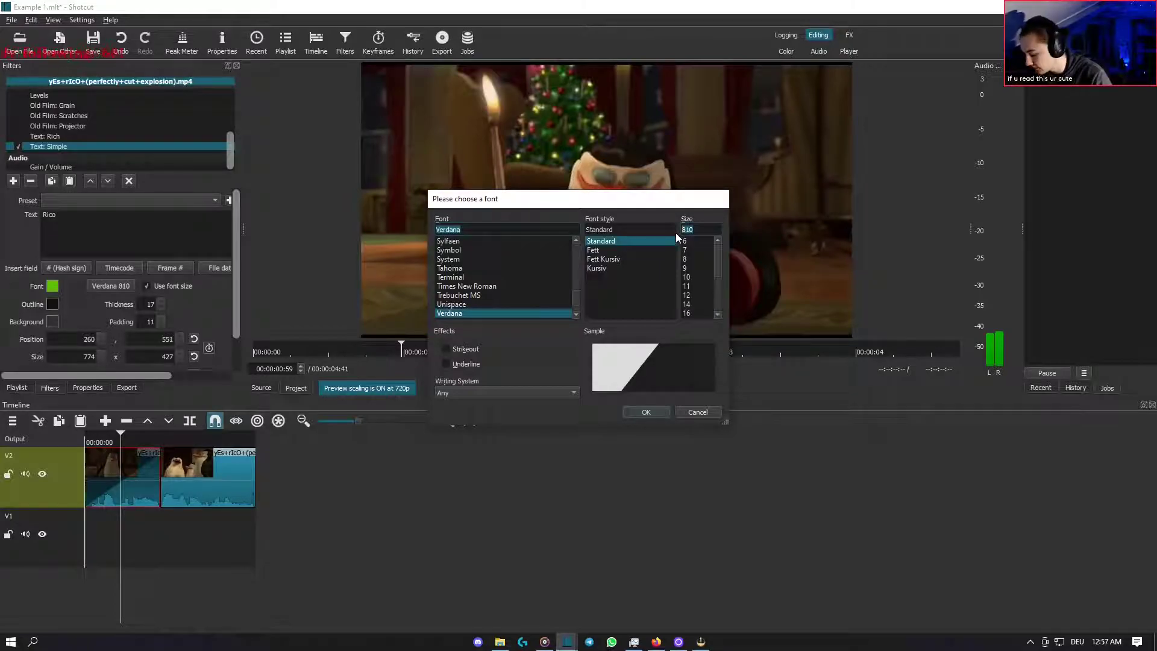
{"action": "type", "text": "120"}
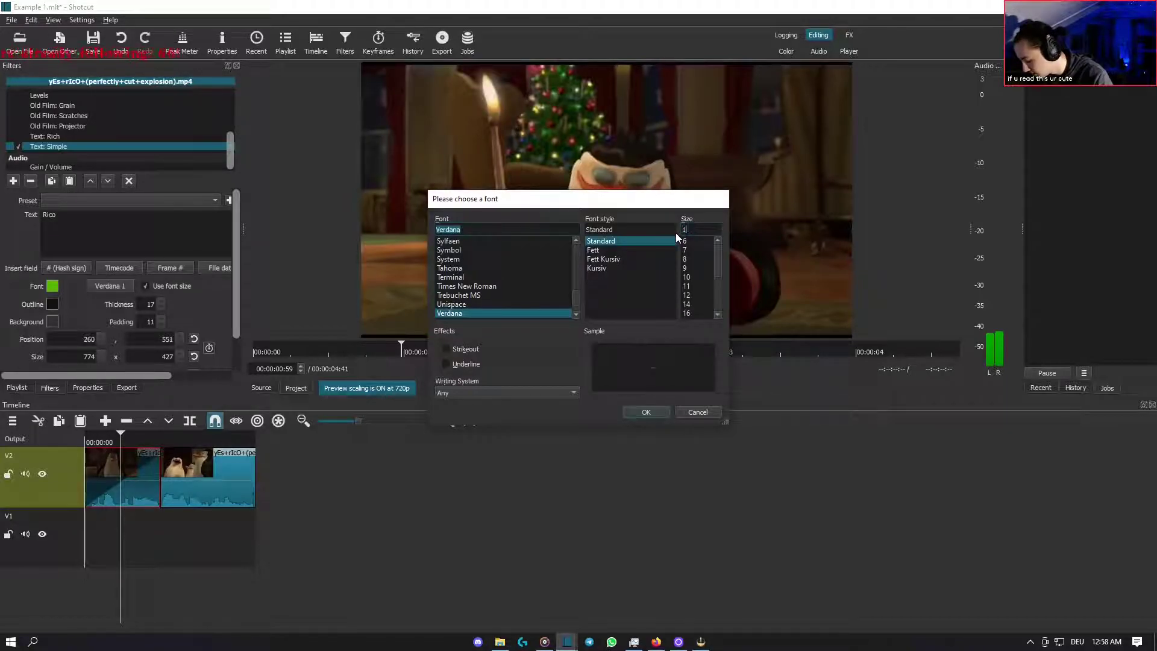
{"action": "left_click", "coordinate": [646, 412]}
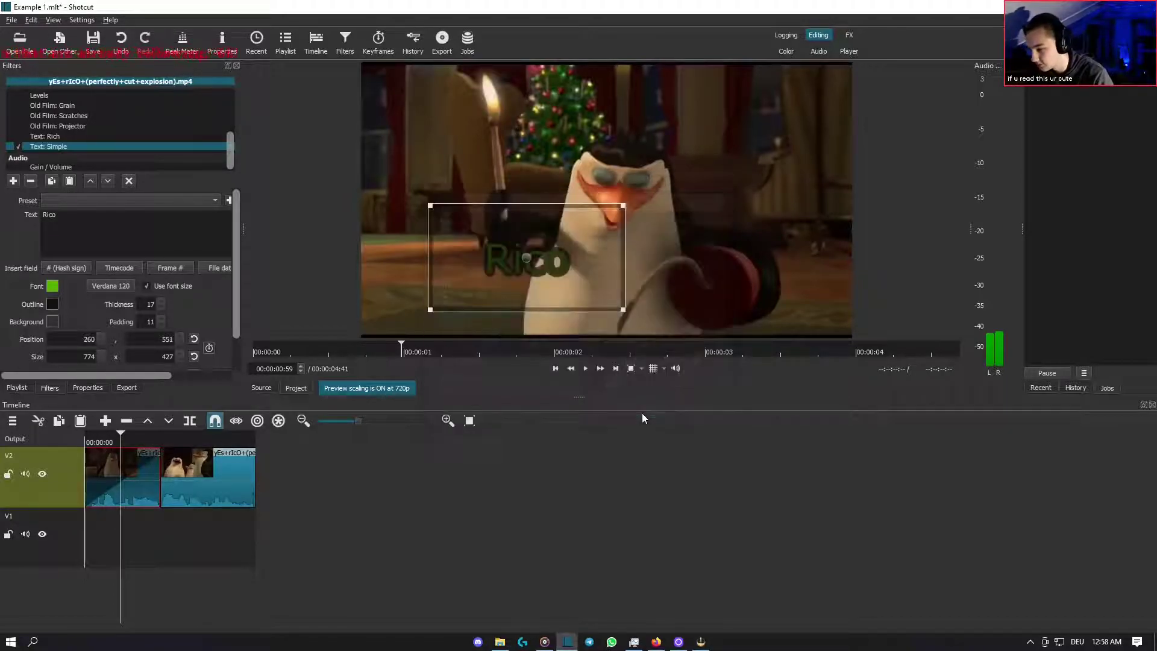
- Reduce the "Rico" text's padding to 0 and its outline thickness to 2
{"action": "left_click", "coordinate": [164, 324]}
{"action": "left_click", "coordinate": [164, 324]}
{"action": "left_click", "coordinate": [164, 324]}
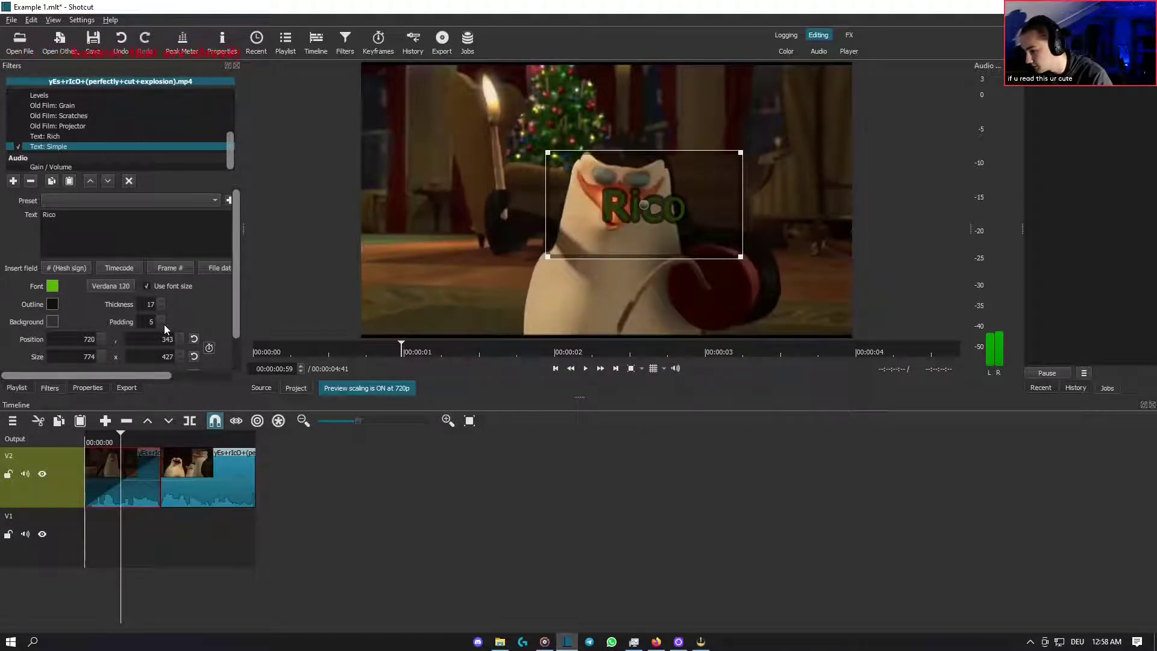
{"action": "left_click", "coordinate": [164, 324]}
{"action": "left_click", "coordinate": [164, 324]}
{"action": "left_click", "coordinate": [164, 324]}
{"action": "scroll", "coordinate": [163, 308], "scroll_direction": "down", "scroll_amount": 12}
{"action": "scroll", "coordinate": [162, 310], "scroll_direction": "down", "scroll_amount": 1}
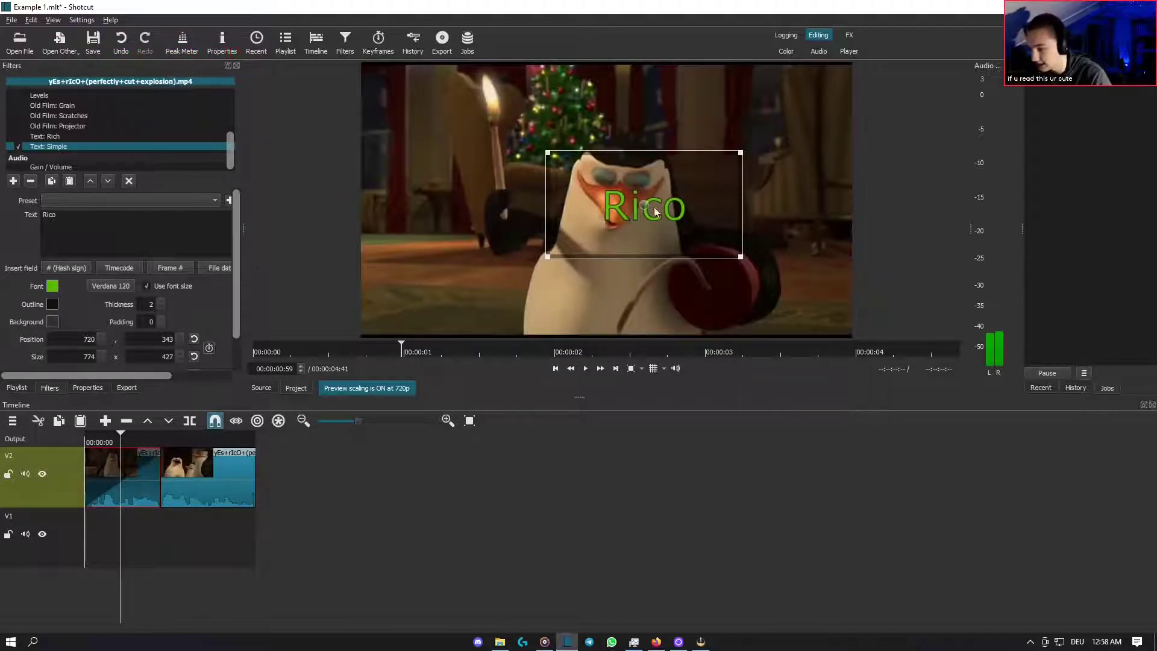
- Move the "Rico" text box to position 1,149, 11 and preview the clip from the beginning
{"action": "left_click_drag", "start_coordinate": [658, 211], "coordinate": [767, 125]}
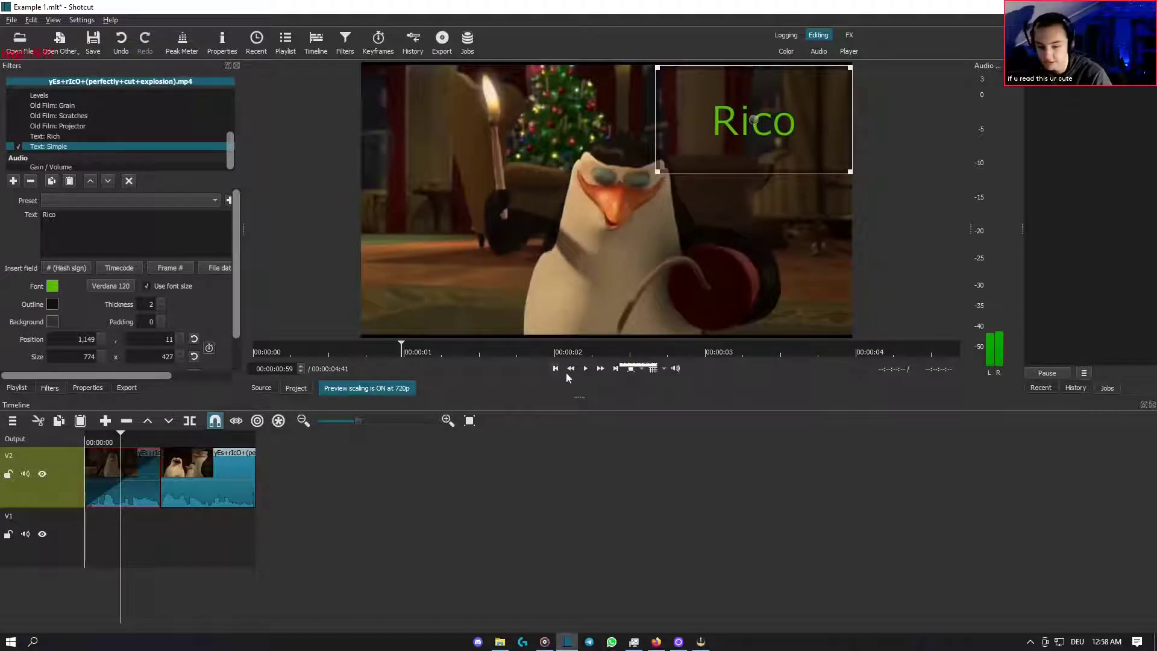
{"action": "left_click", "coordinate": [258, 350]}
{"action": "left_click", "coordinate": [586, 368]}
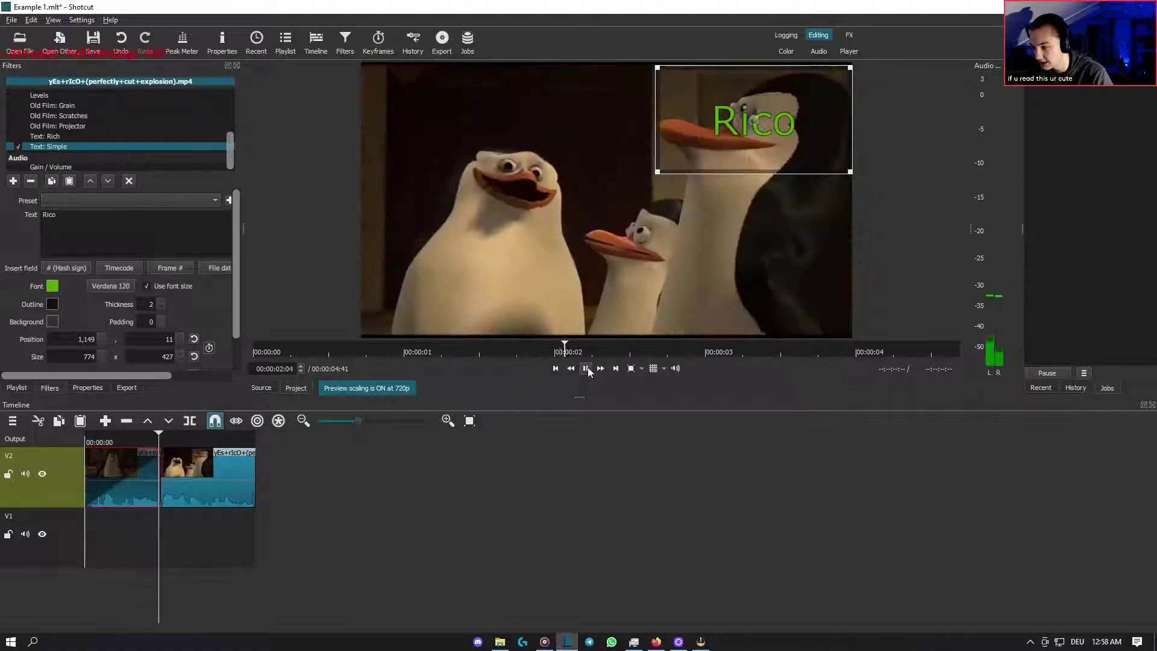
{"action": "left_click", "coordinate": [588, 368]}
{"action": "left_click", "coordinate": [115, 597]}
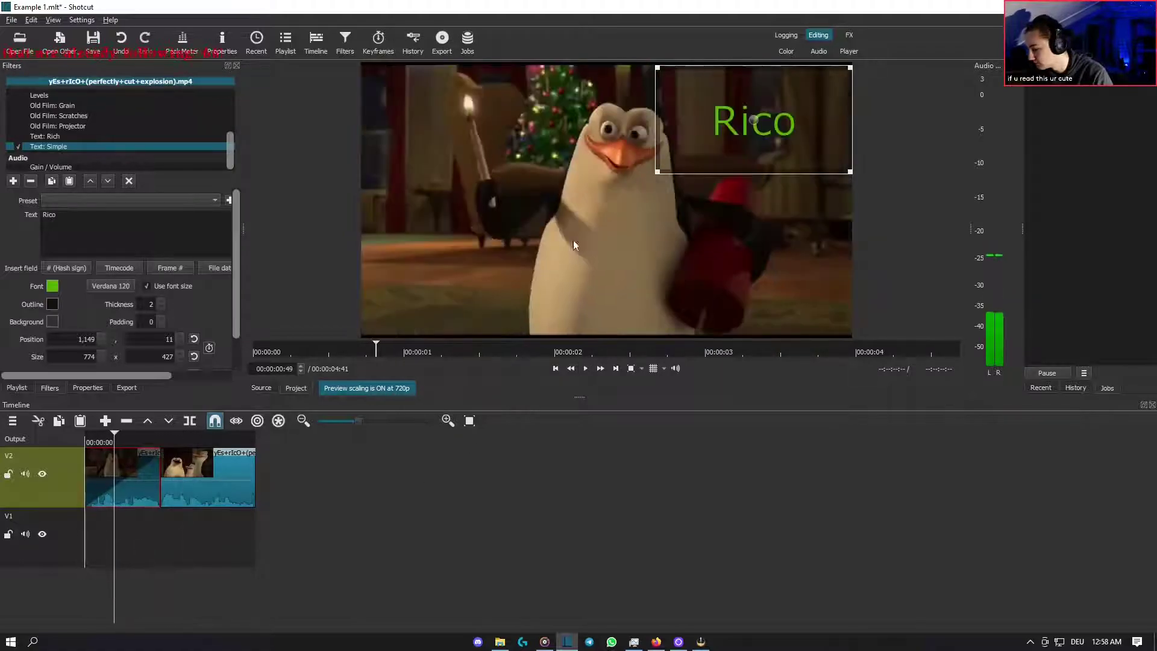
- Move the "Rico" text over the penguin, then load the saved friends preset for the simple text and preview it
{"action": "left_click_drag", "start_coordinate": [754, 130], "coordinate": [606, 190]}
{"action": "left_click", "coordinate": [205, 200]}
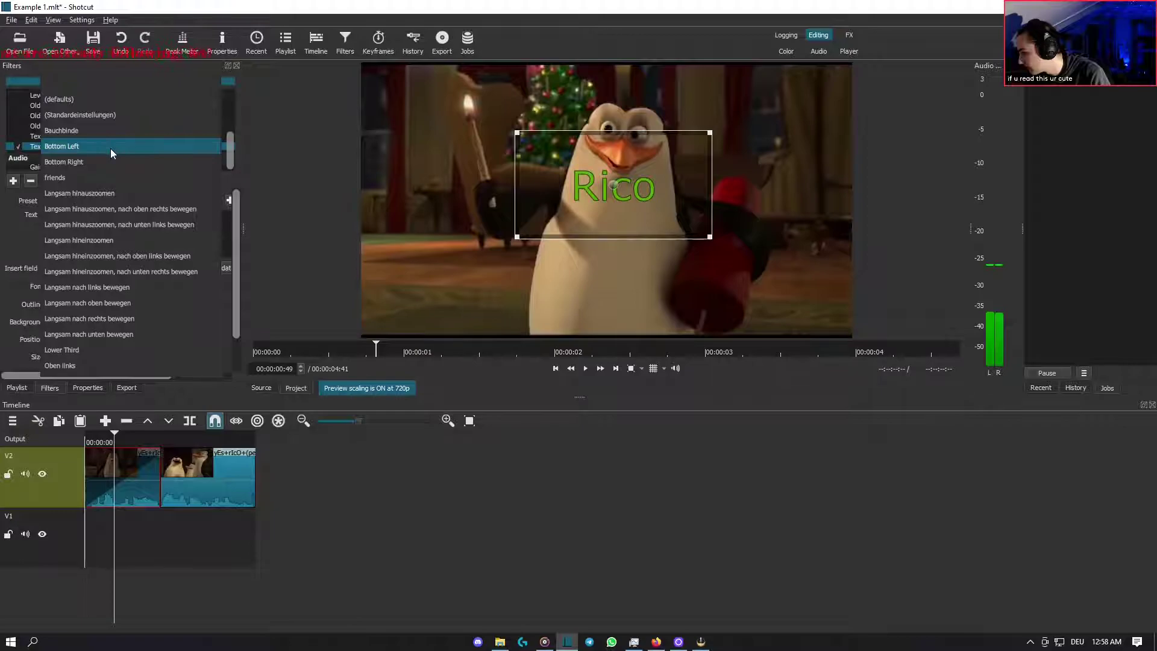
{"action": "left_click", "coordinate": [86, 182]}
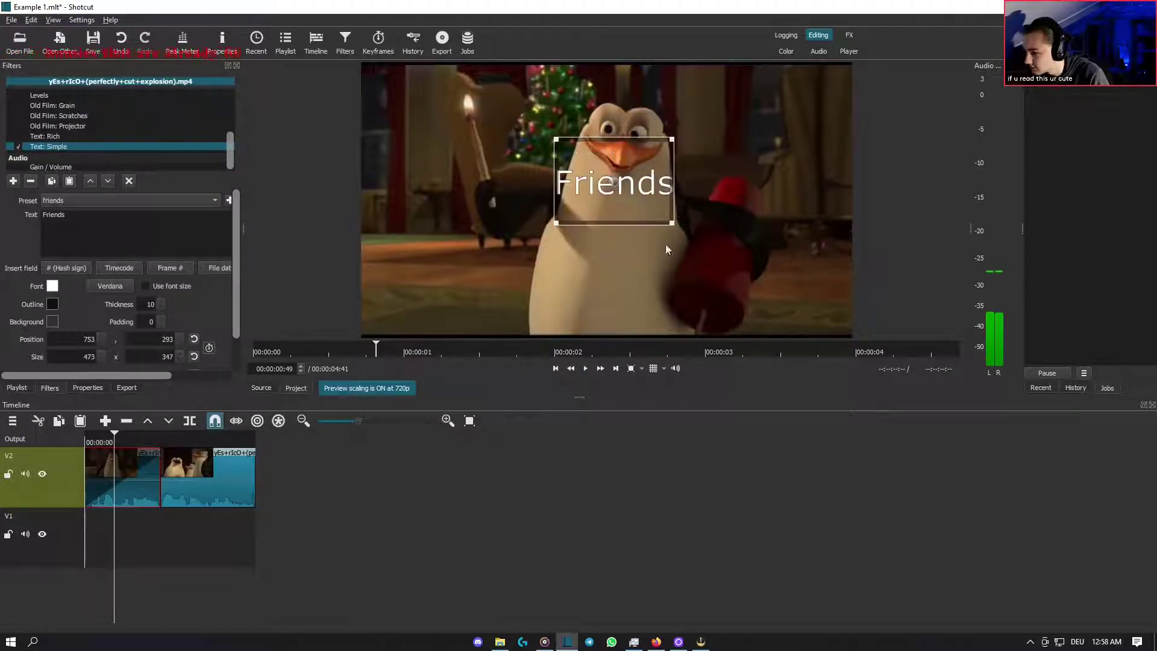
{"action": "left_click", "coordinate": [585, 369]}
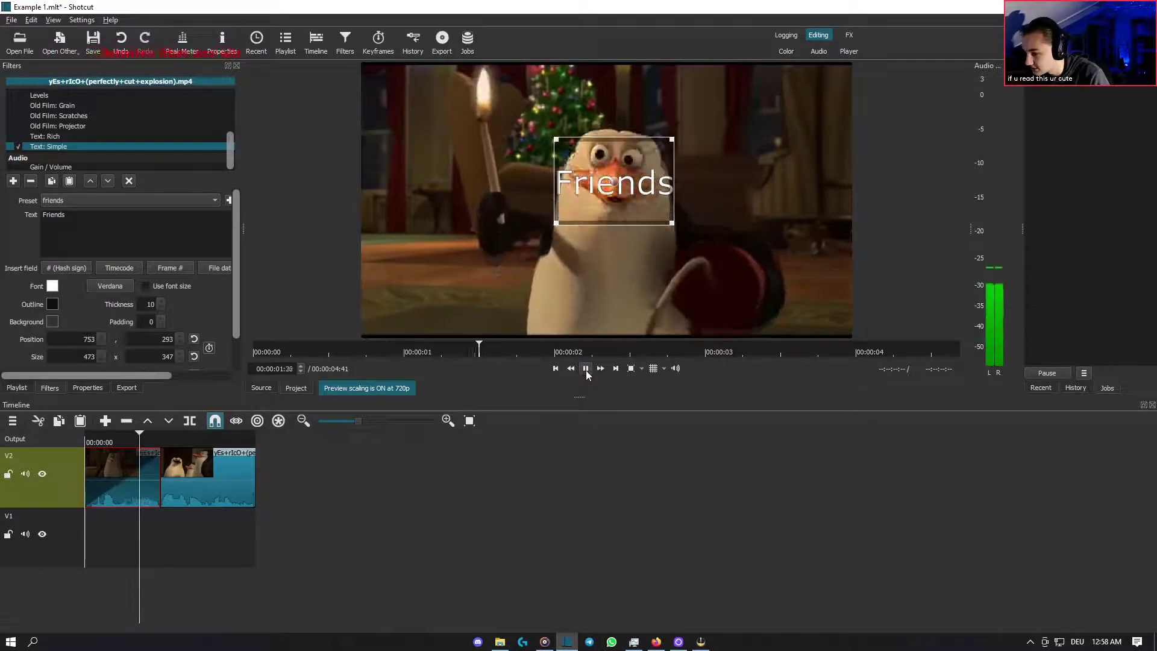
{"action": "left_click", "coordinate": [586, 369]}
{"action": "left_click", "coordinate": [108, 530]}
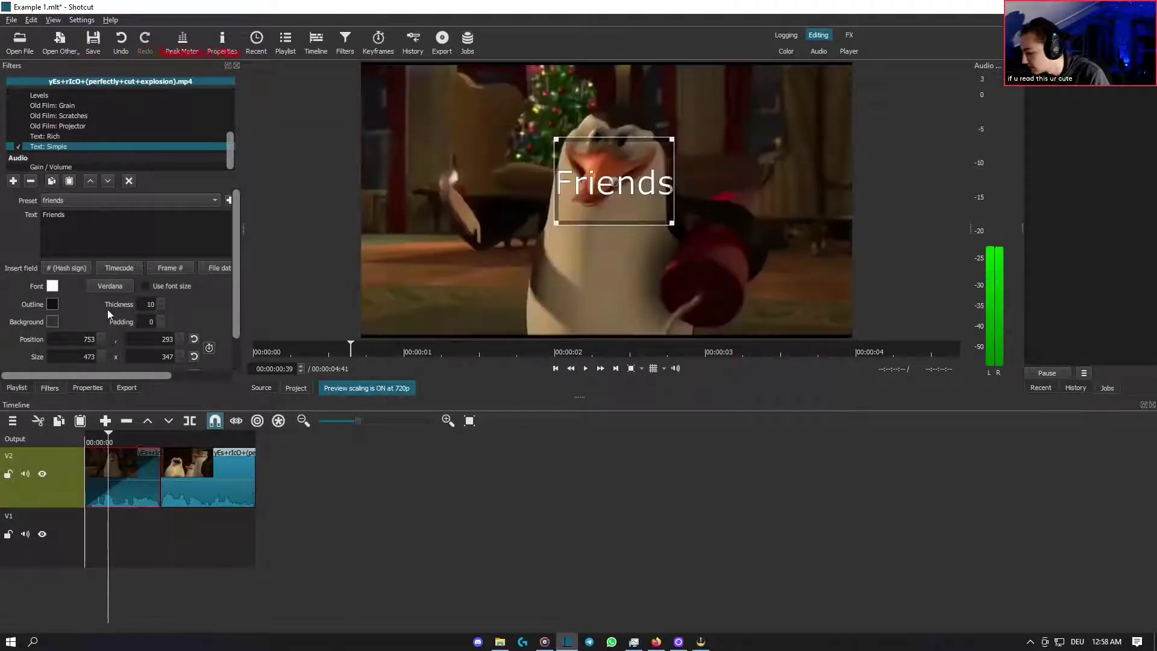
- Apply the Lower Third preset to the "Friends" text and preview the clip from the beginning
{"action": "left_click", "coordinate": [157, 205]}
{"action": "left_click", "coordinate": [119, 258]}
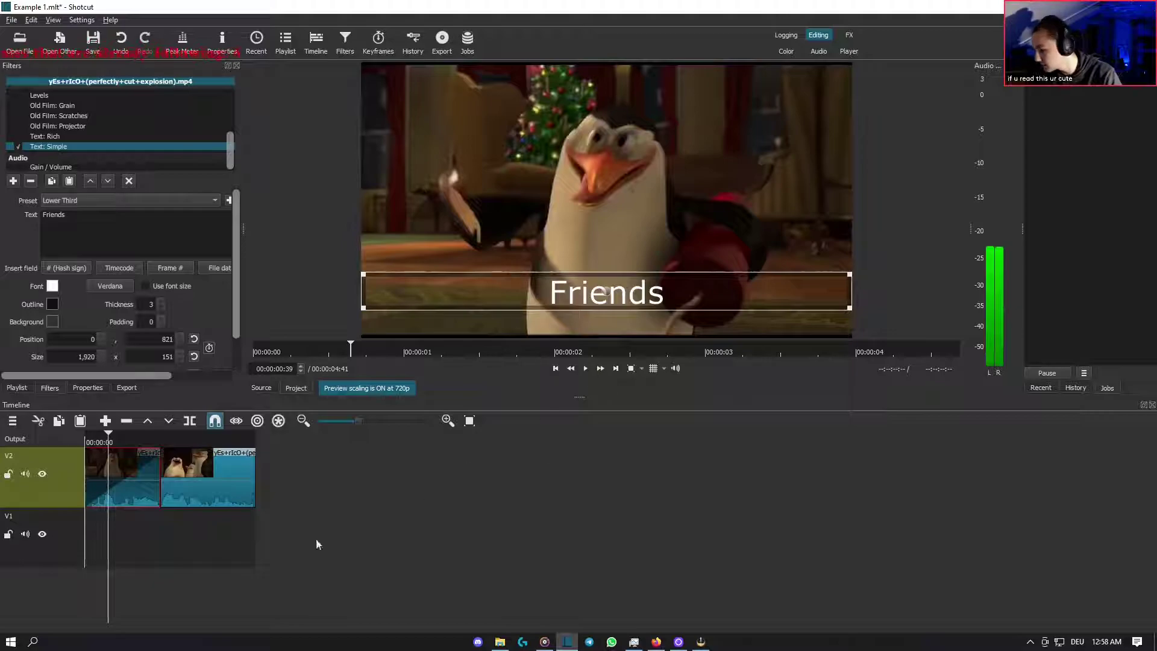
{"action": "key", "text": "Home"}
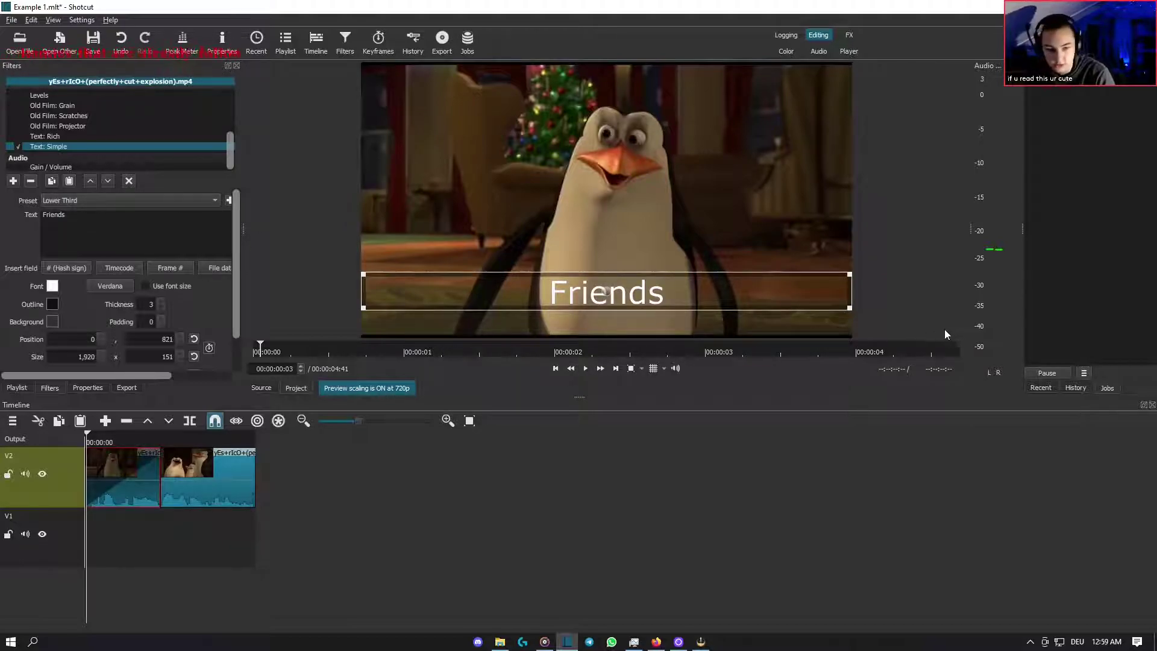
{"action": "left_click", "coordinate": [586, 368]}
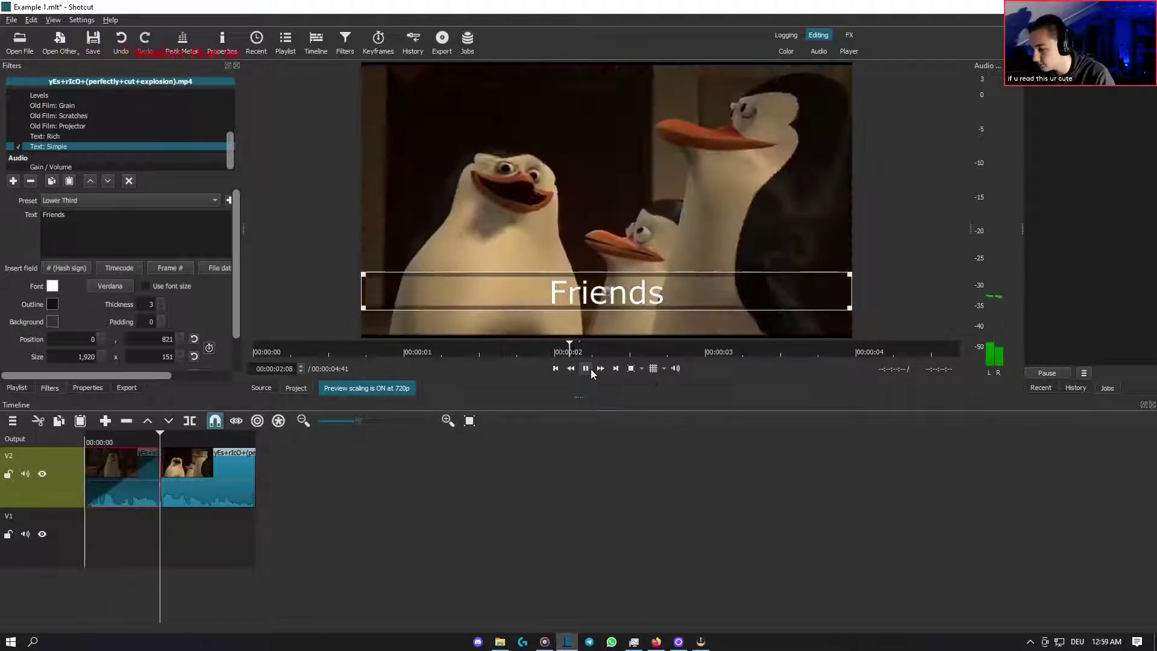
{"action": "left_click", "coordinate": [590, 369]}
{"action": "left_click", "coordinate": [148, 609]}
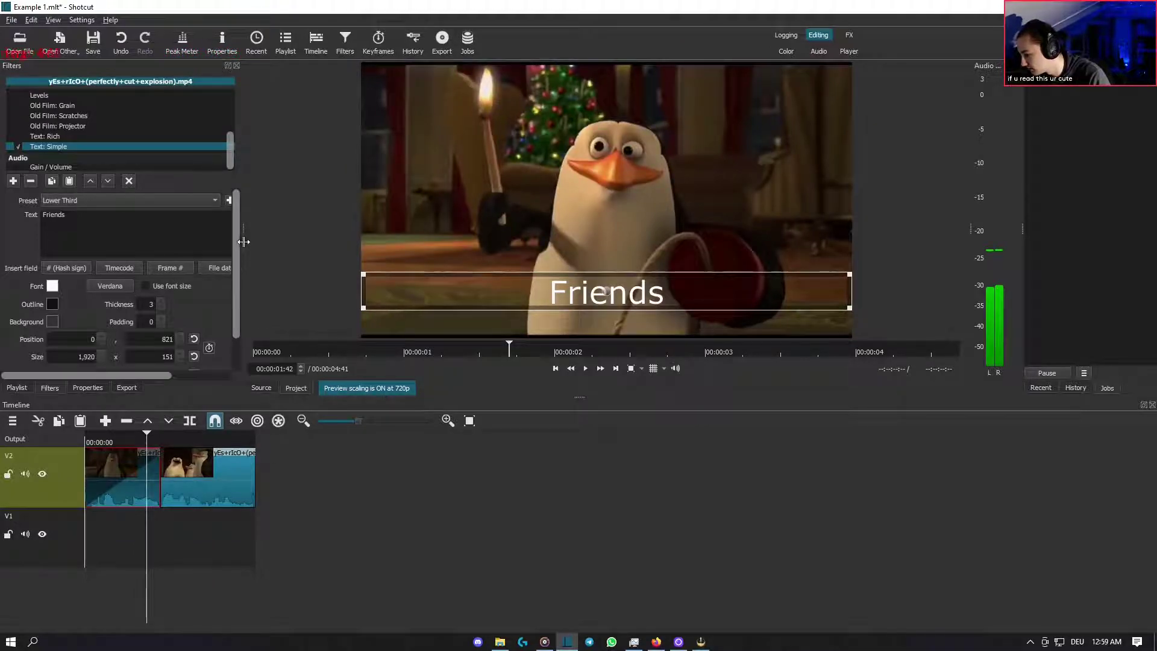
- Try the Slow Move Up preset on the "Friends" text and preview the clip from the beginning
{"action": "left_click_drag", "start_coordinate": [248, 229], "coordinate": [285, 241]}
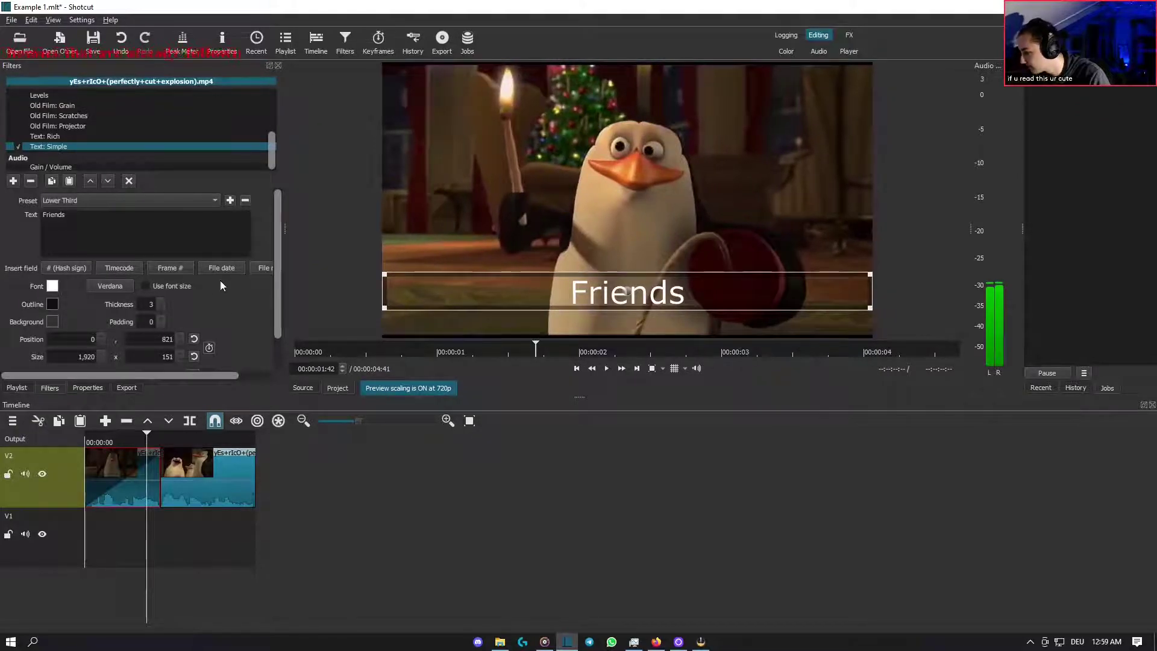
{"action": "left_click", "coordinate": [118, 199]}
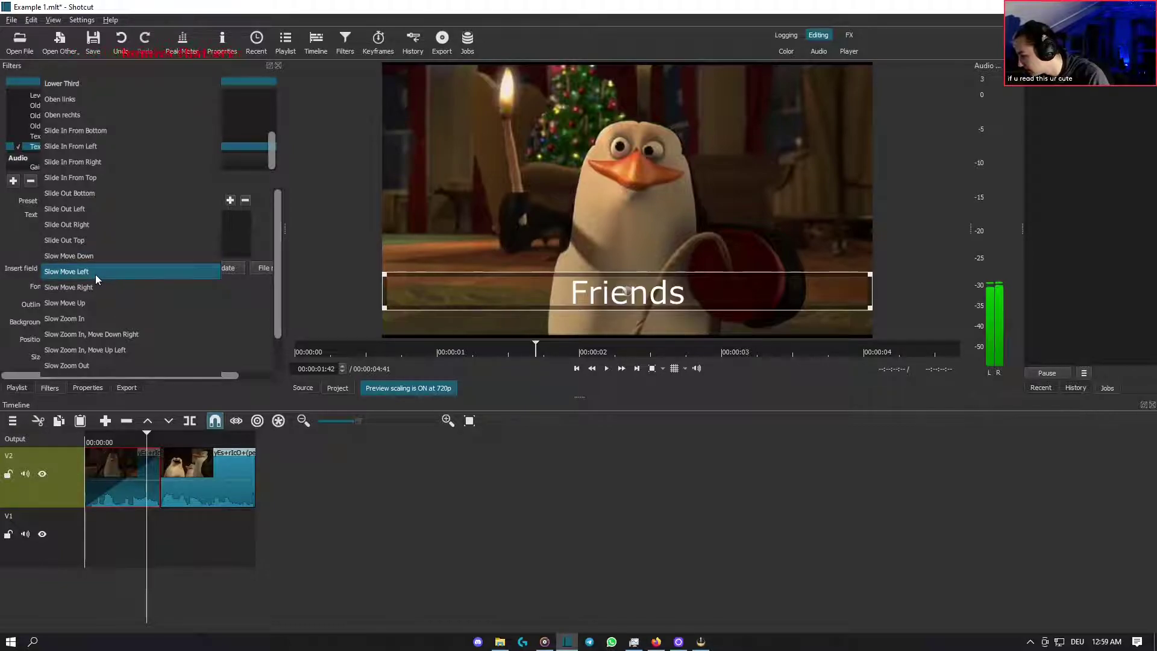
{"action": "scroll", "coordinate": [96, 274], "scroll_direction": "down", "scroll_amount": 3}
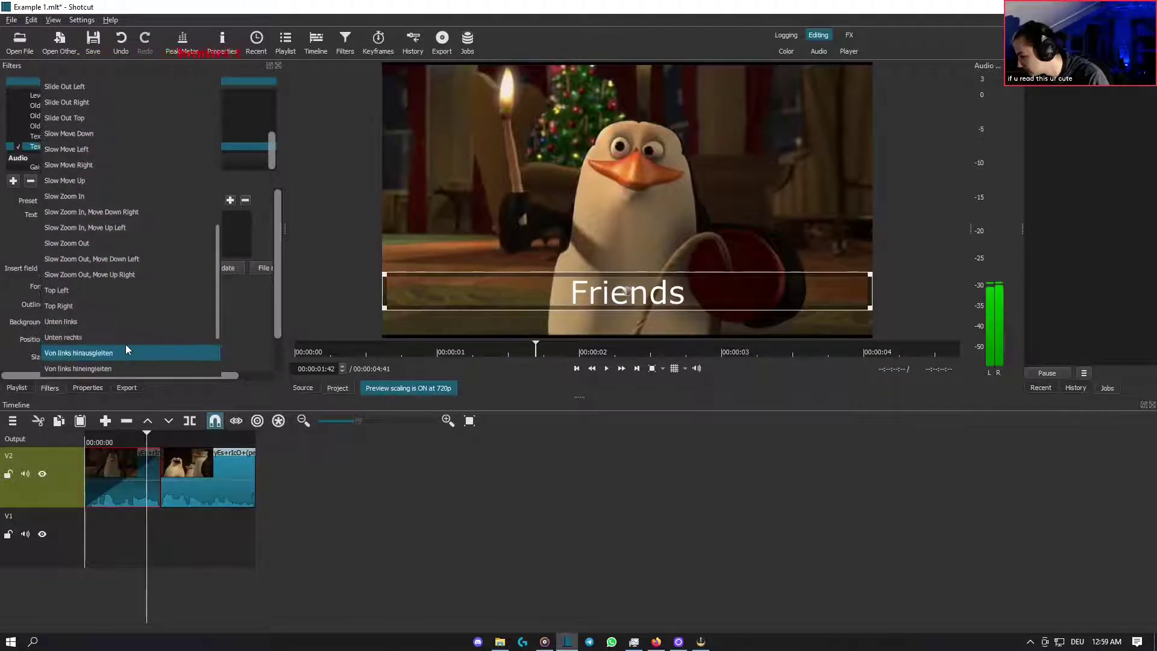
{"action": "scroll", "coordinate": [124, 335], "scroll_direction": "up", "scroll_amount": 2}
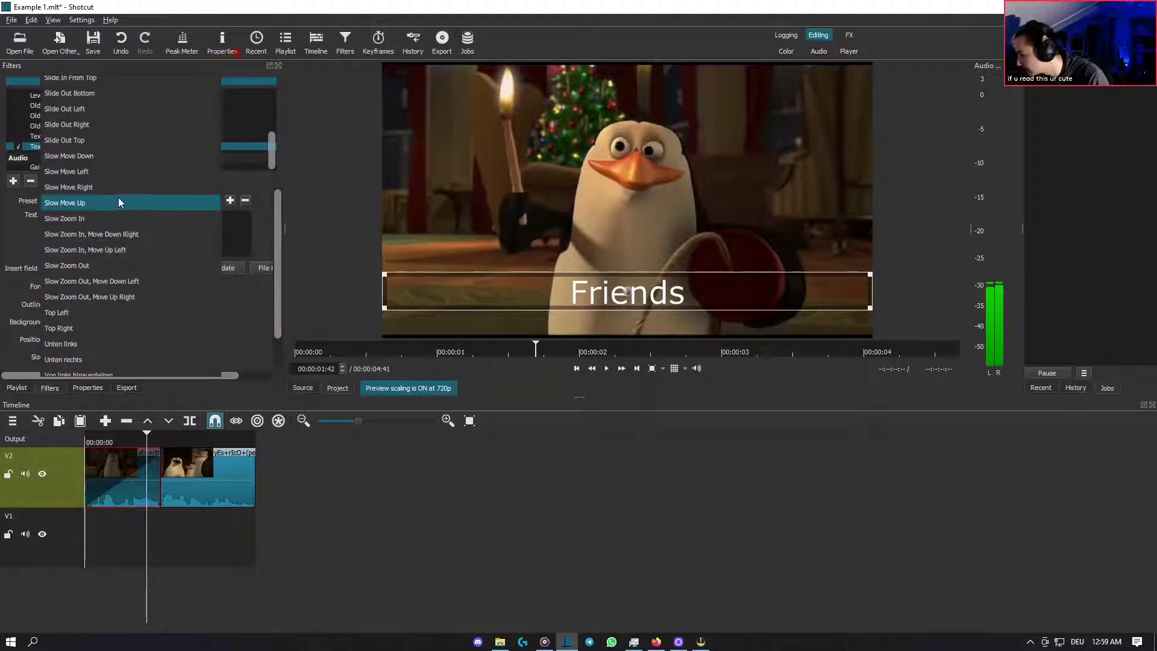
{"action": "left_click", "coordinate": [121, 204]}
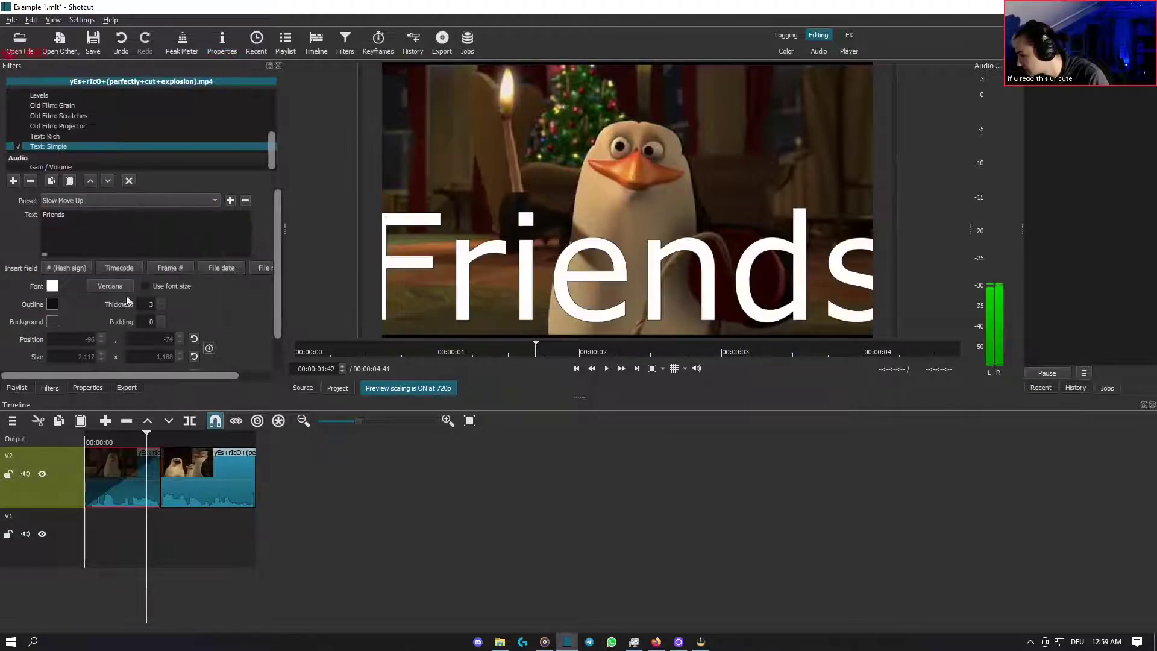
{"action": "key", "text": "Home"}
{"action": "left_click", "coordinate": [607, 370]}
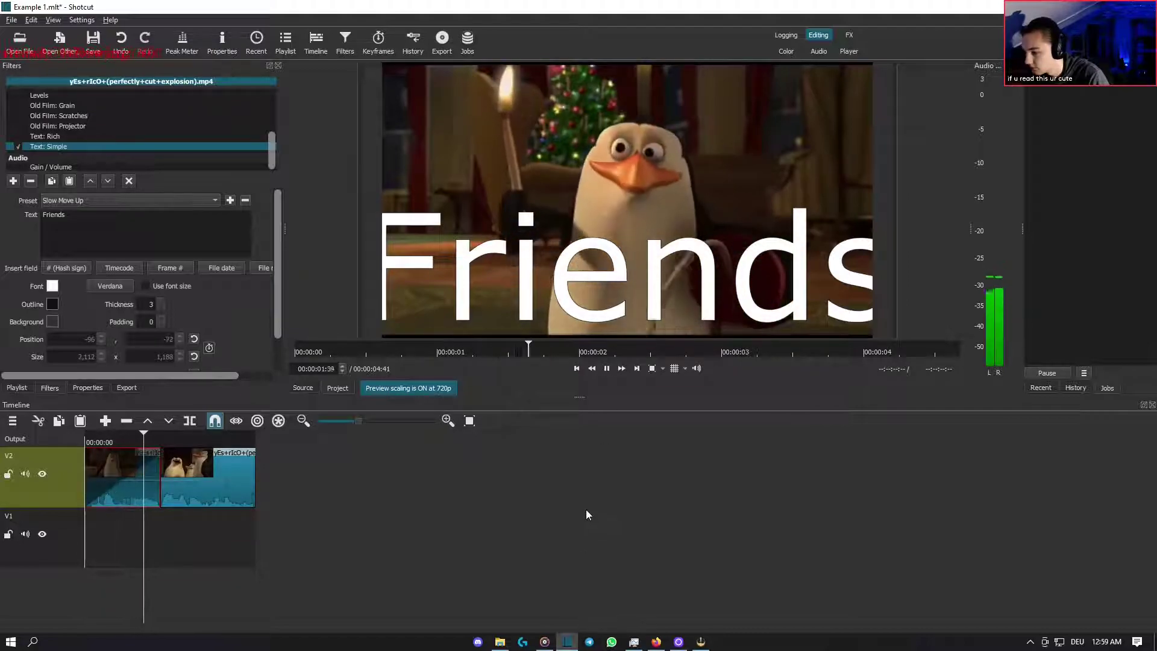
{"action": "left_click", "coordinate": [118, 593]}
- Apply the "Von links hineingleiten" preset to the "Friends" text and move its box to position 1,038, 40
{"action": "left_click", "coordinate": [116, 200]}
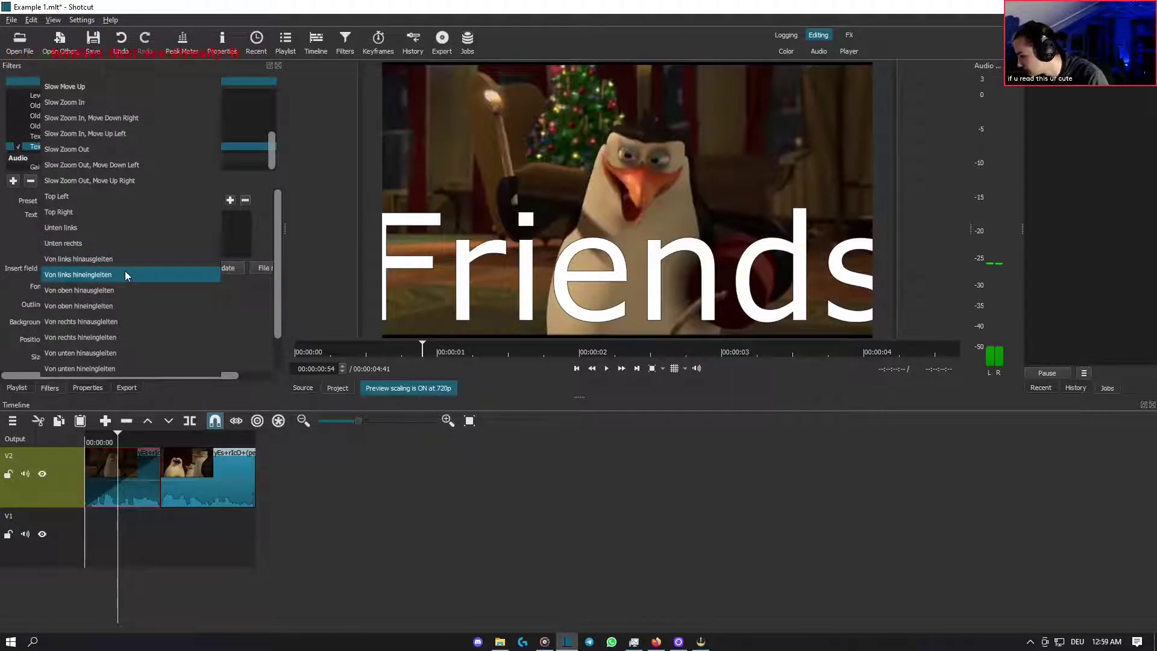
{"action": "left_click", "coordinate": [126, 273]}
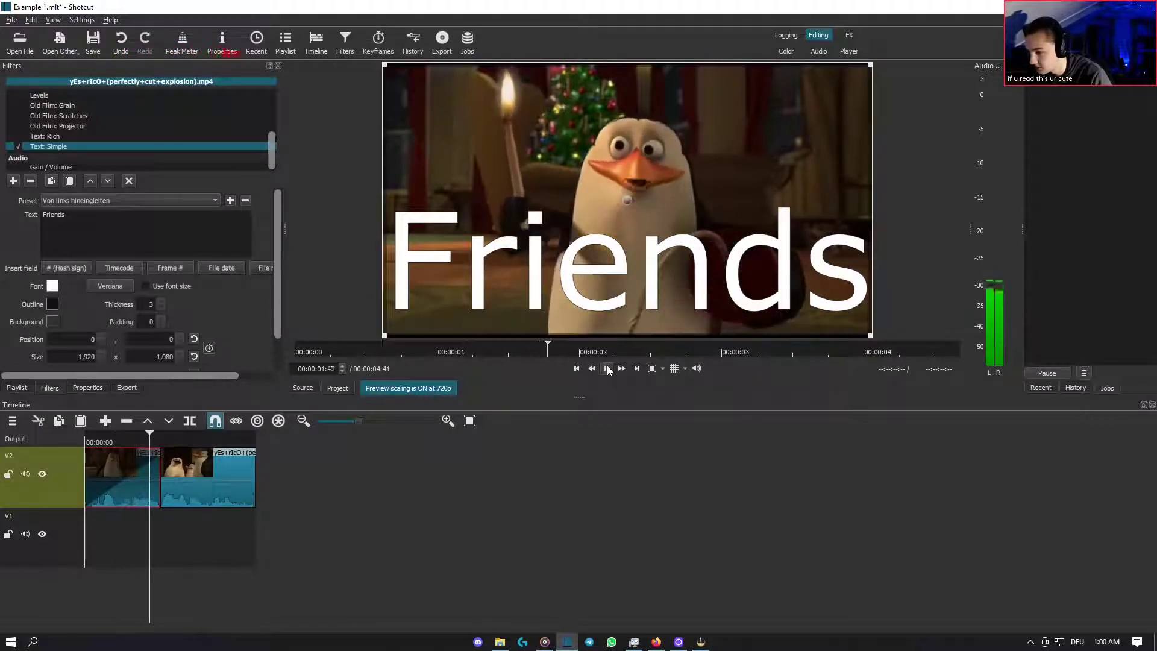
{"action": "left_click_drag", "start_coordinate": [624, 203], "coordinate": [889, 218]}
- Play the clip from the beginning to check the slide-in animation of the "Friends" text
{"action": "left_click", "coordinate": [575, 369]}
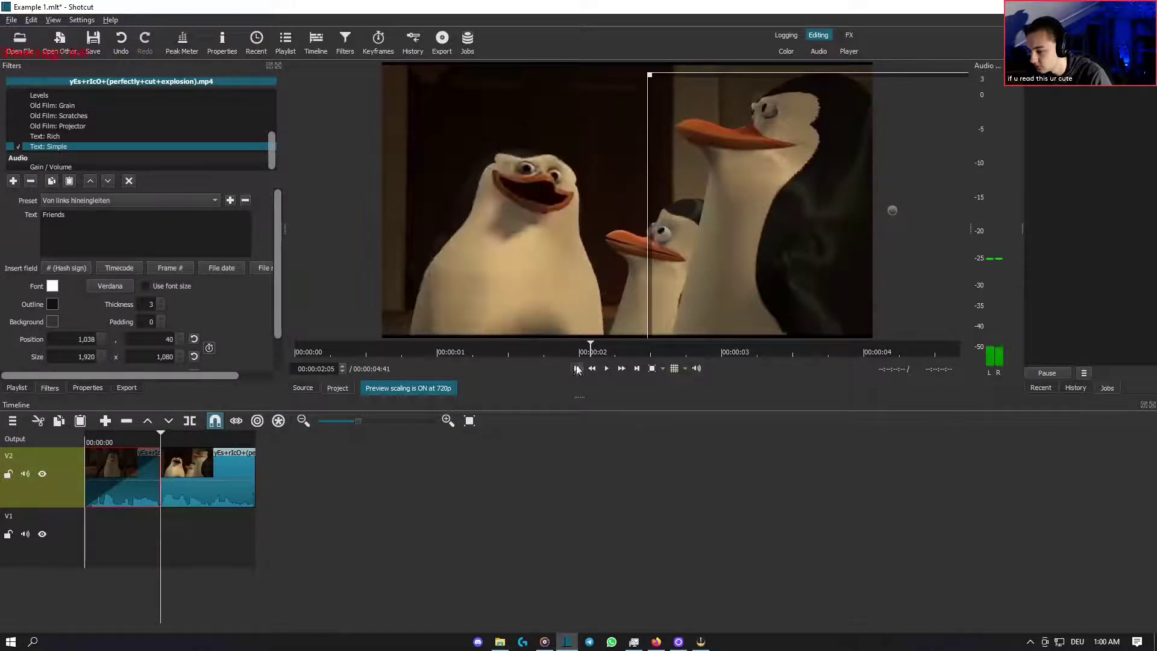
{"action": "left_click", "coordinate": [576, 368]}
{"action": "left_click", "coordinate": [606, 368]}
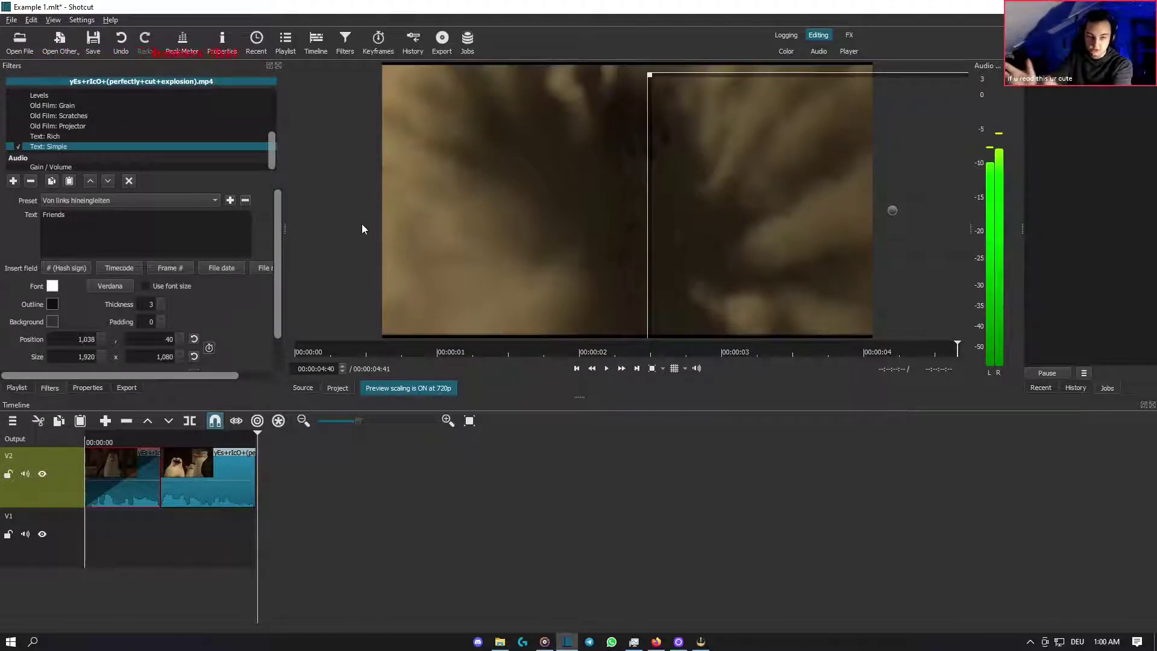
- Disable the Text: Simple filter and add a White Balance filter with a color temperature of 1,000 degrees
{"action": "left_click", "coordinate": [18, 147]}
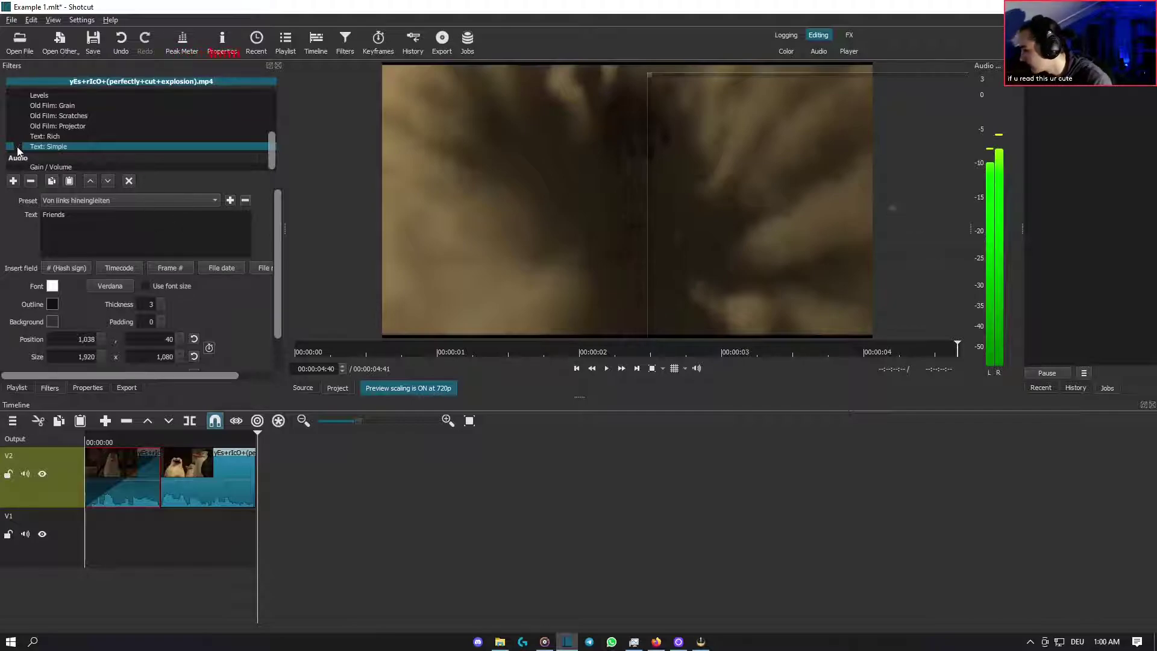
{"action": "left_click", "coordinate": [17, 182]}
{"action": "scroll", "coordinate": [129, 298], "scroll_direction": "down", "scroll_amount": 3}
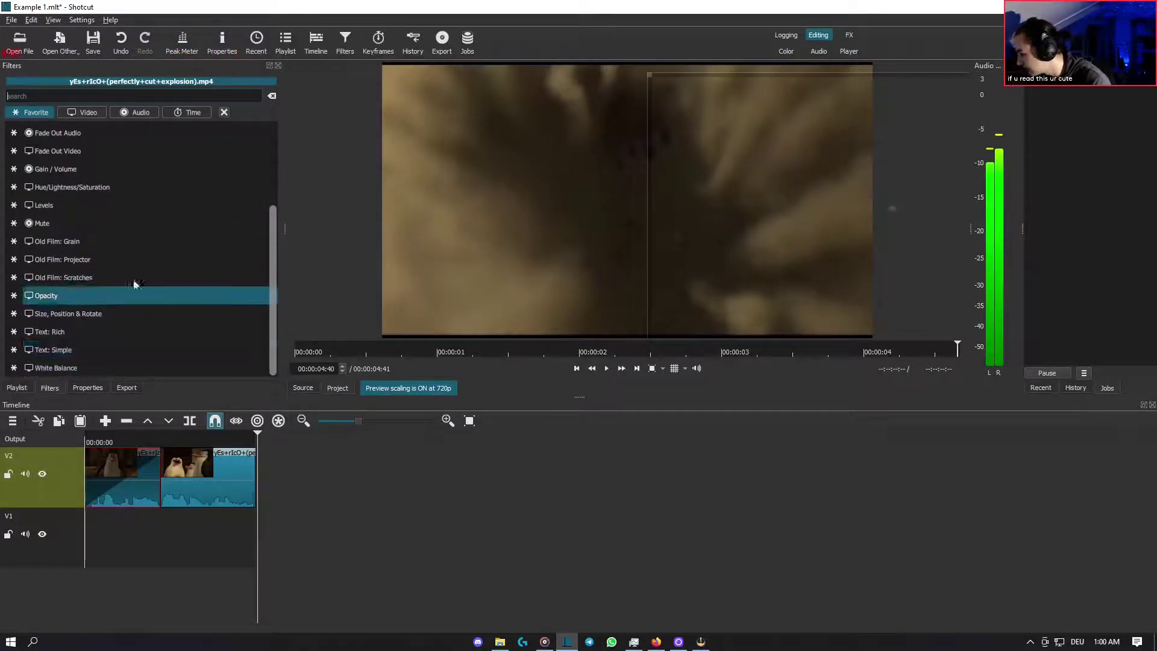
{"action": "left_click", "coordinate": [91, 368]}
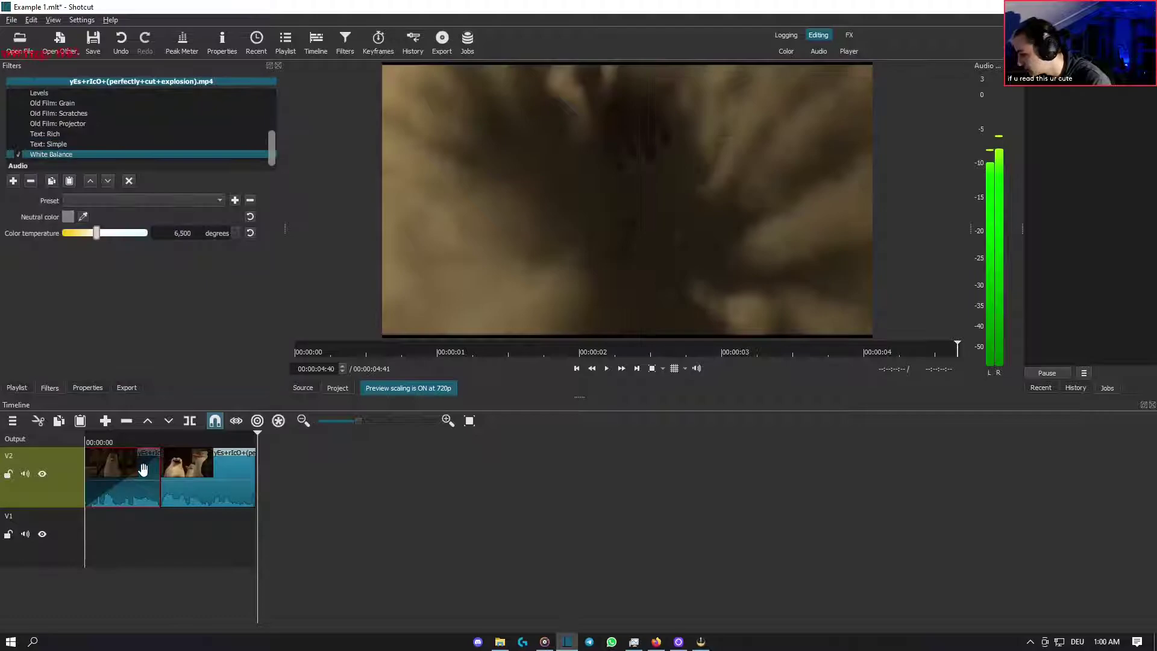
{"action": "left_click_drag", "start_coordinate": [155, 555], "coordinate": [64, 233]}
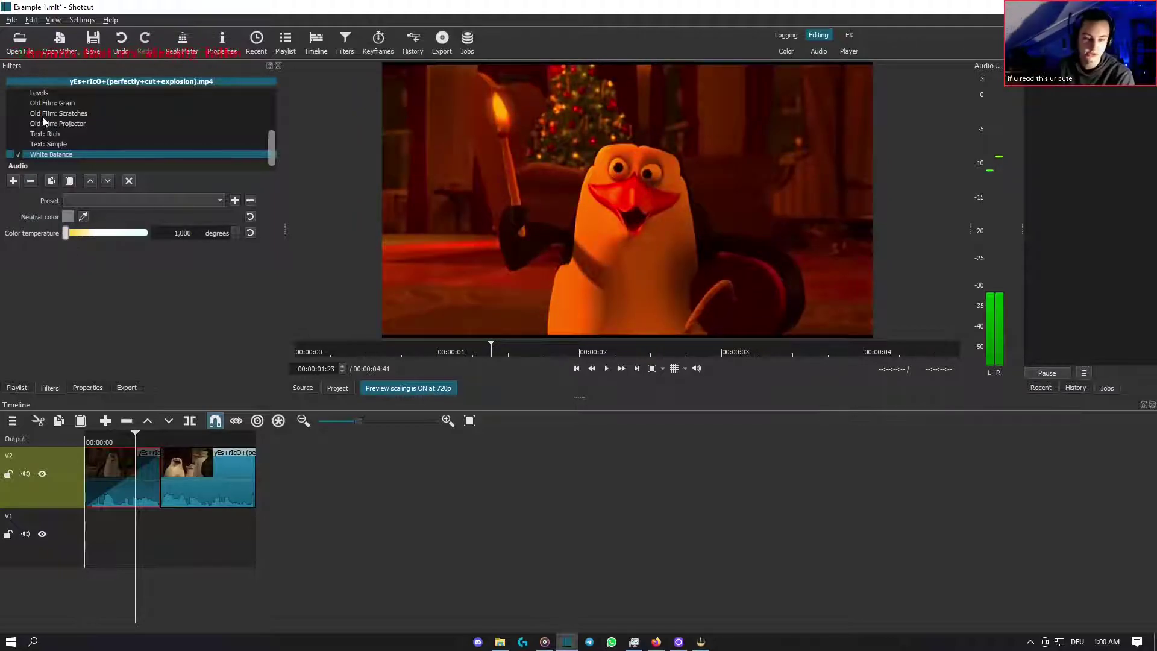
- Disable the White Balance filter and enable the Text: Rich filter
{"action": "left_click", "coordinate": [19, 156]}
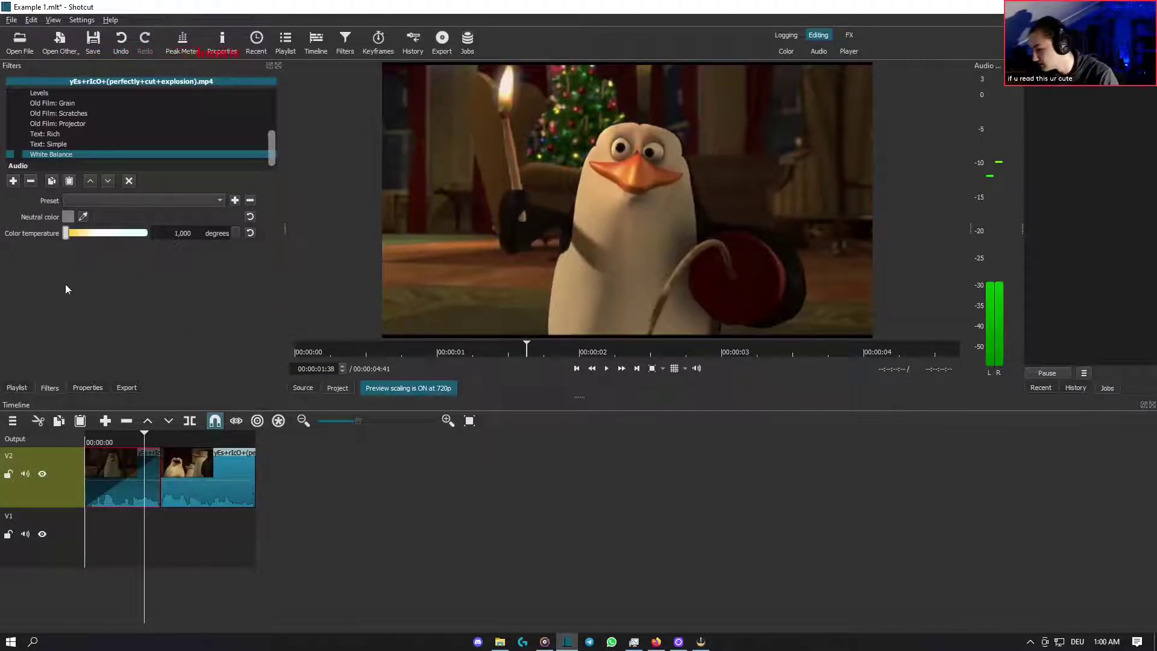
{"action": "left_click", "coordinate": [18, 136]}
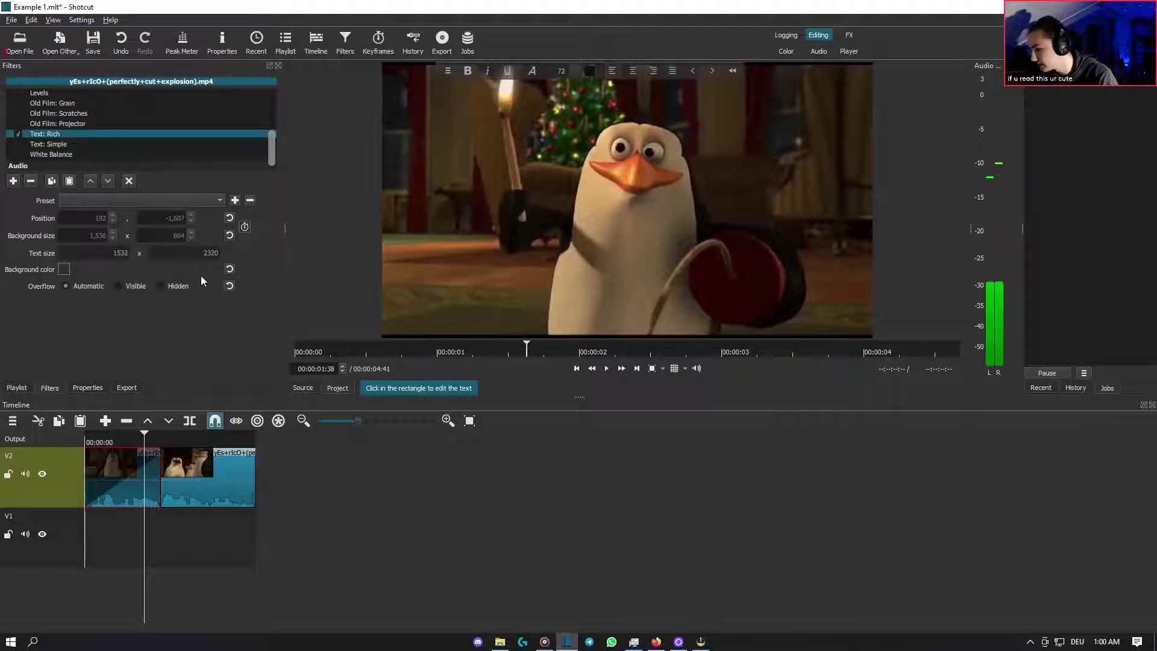
- Switch the workspace to the Logging layout
{"action": "left_click", "coordinate": [785, 35]}
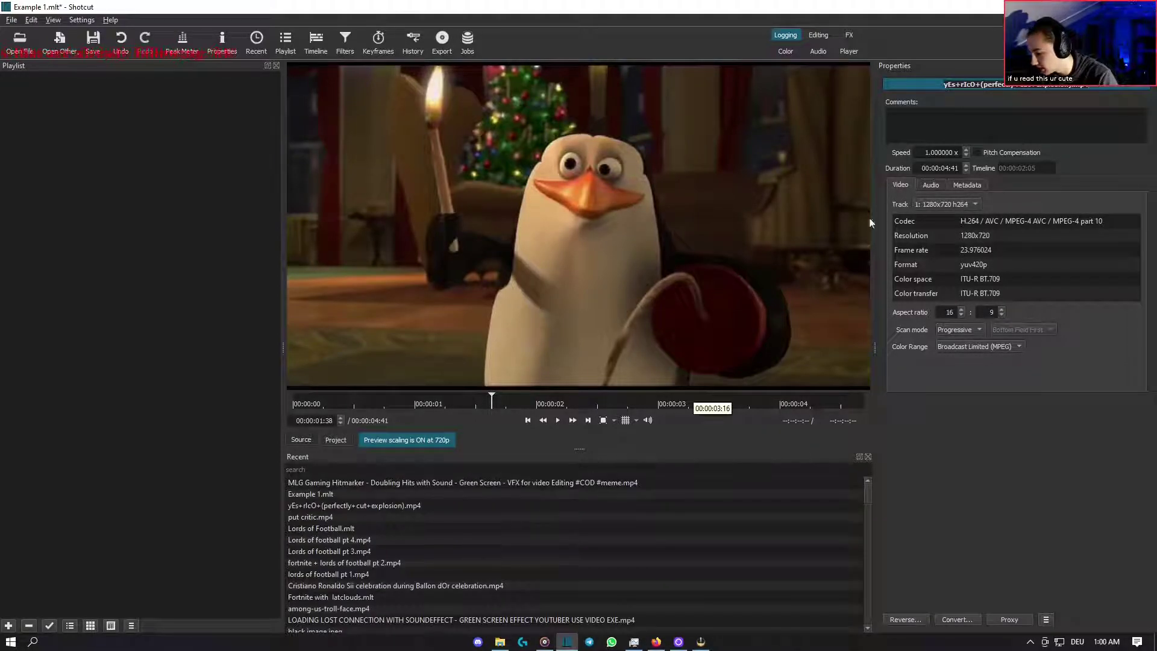
- Go through the Editing, FX, Color and Audio workspace layouts, and play the clip in the Audio layout to view its meters
{"action": "left_click", "coordinate": [820, 35]}
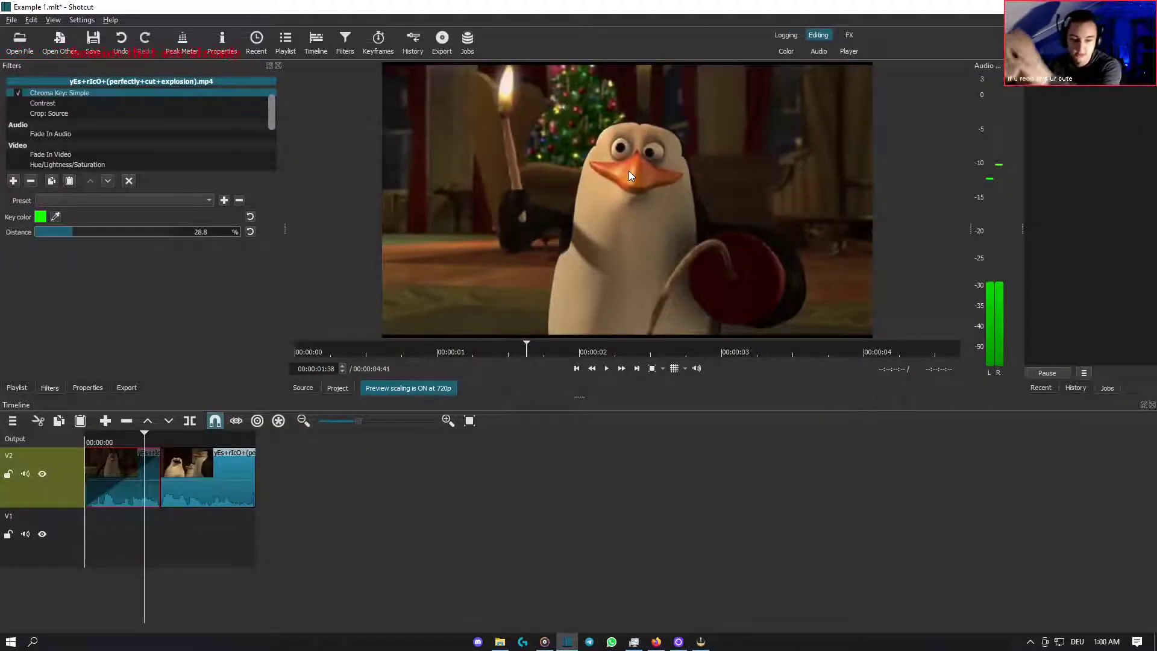
{"action": "left_click", "coordinate": [847, 35]}
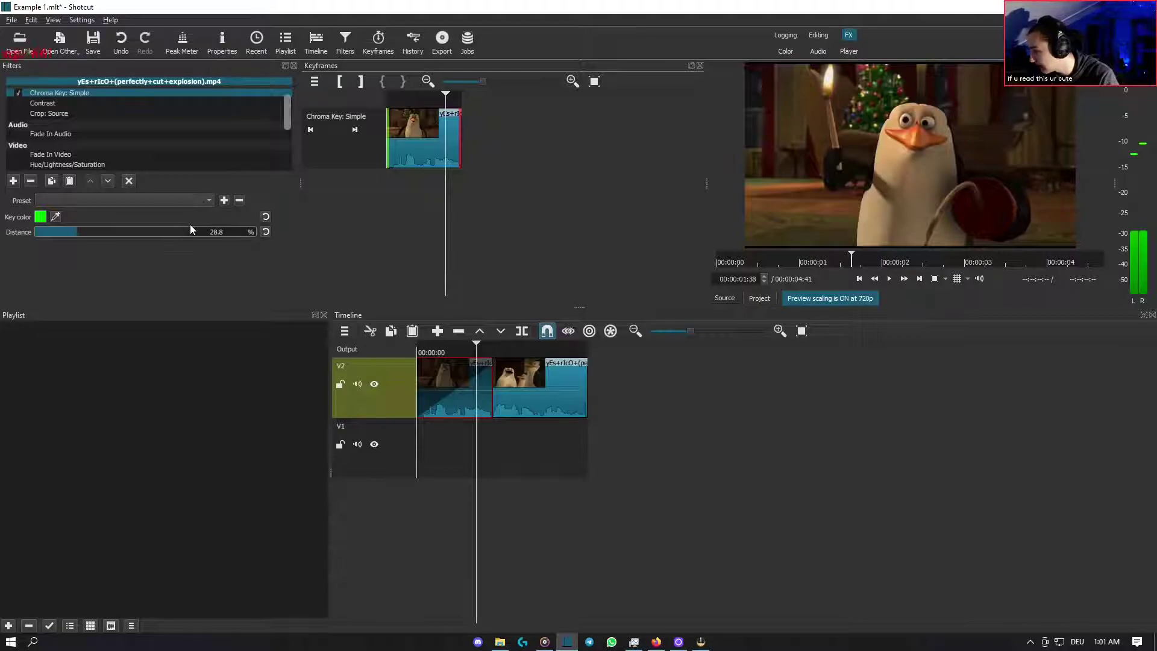
{"action": "left_click", "coordinate": [795, 52]}
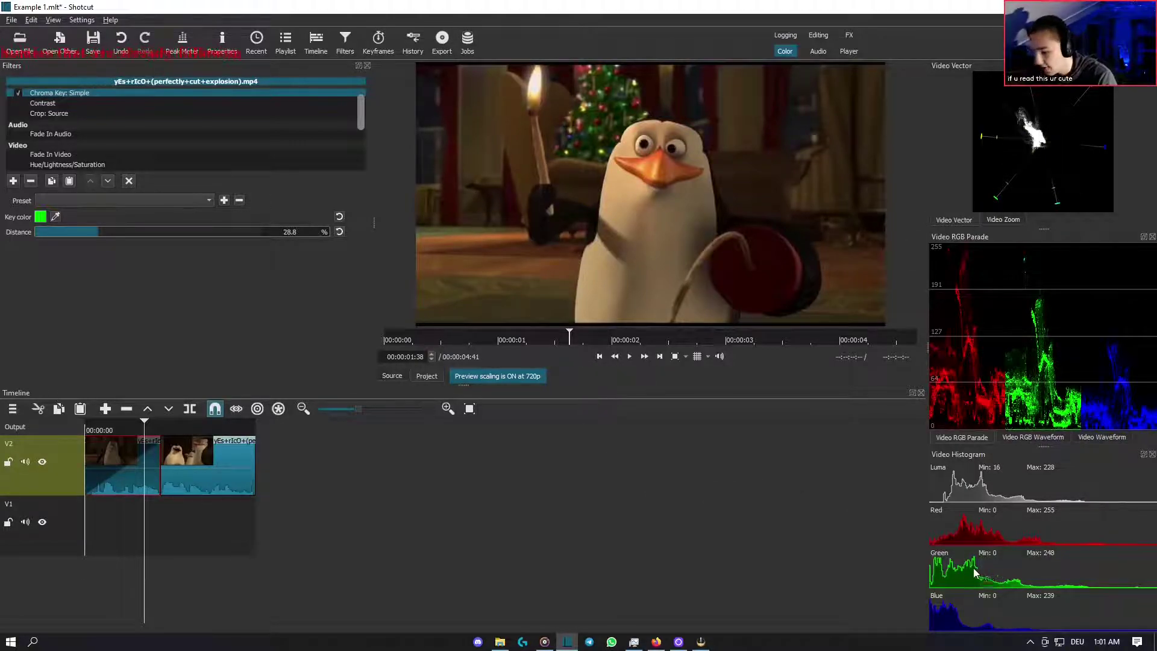
{"action": "left_click", "coordinate": [818, 52]}
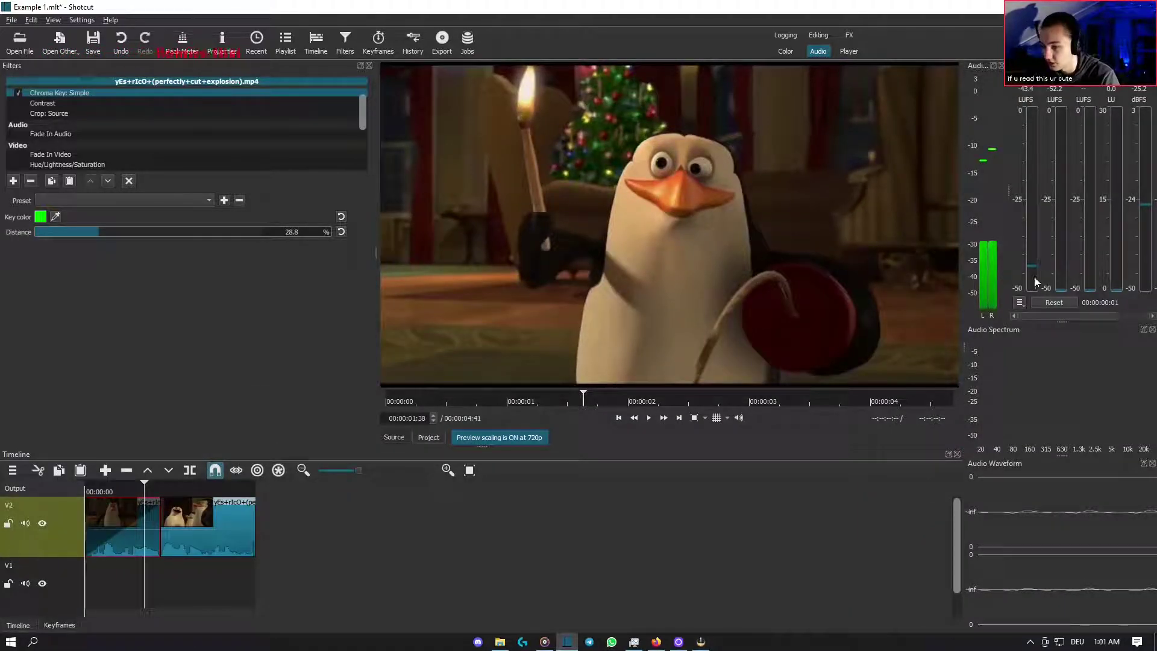
{"action": "left_click", "coordinate": [649, 418]}
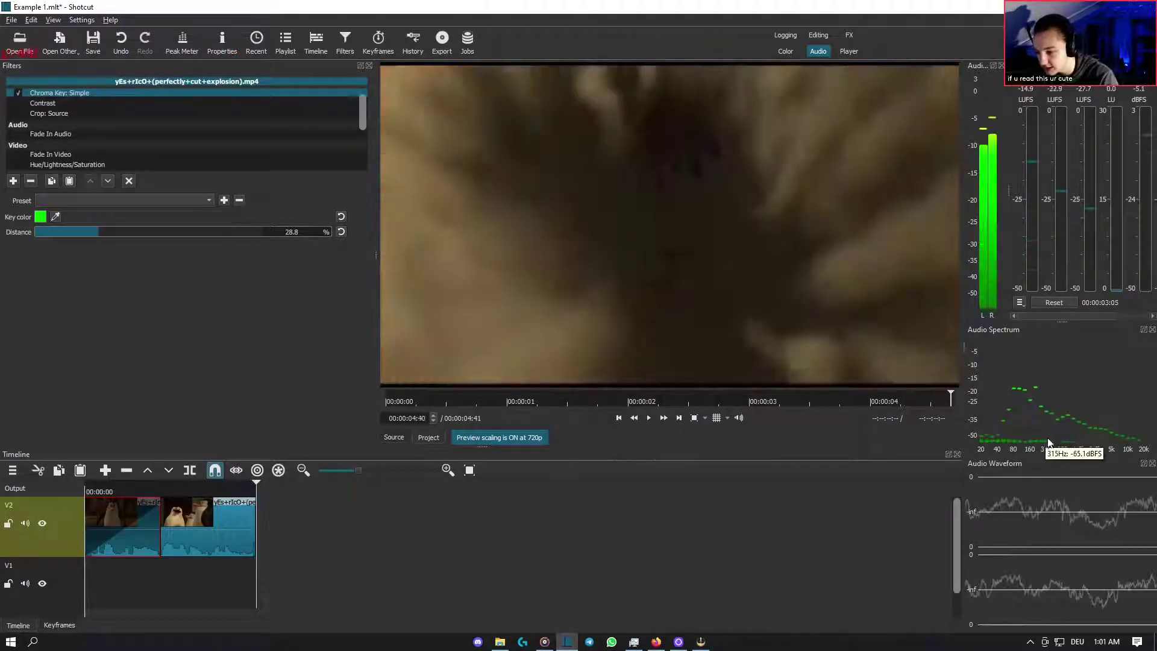
- Return to the Editing layout and replay the clip's ending to examine the peak meter, stepping back a few frames
{"action": "left_click", "coordinate": [819, 36]}
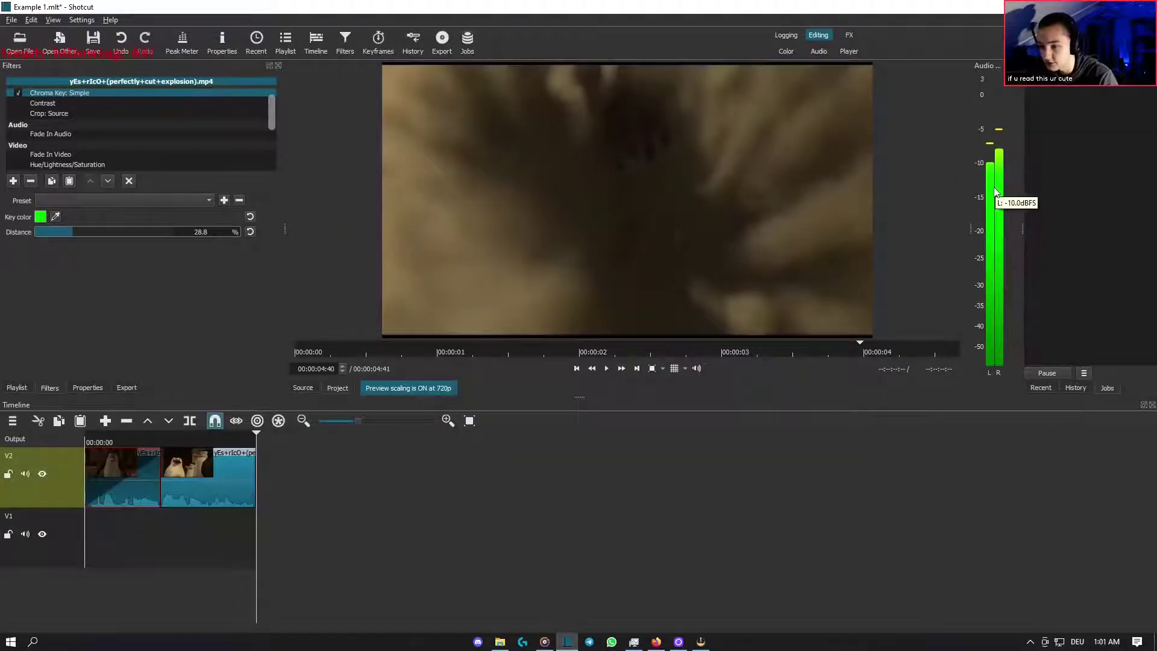
{"action": "left_click_drag", "start_coordinate": [193, 550], "coordinate": [158, 569]}
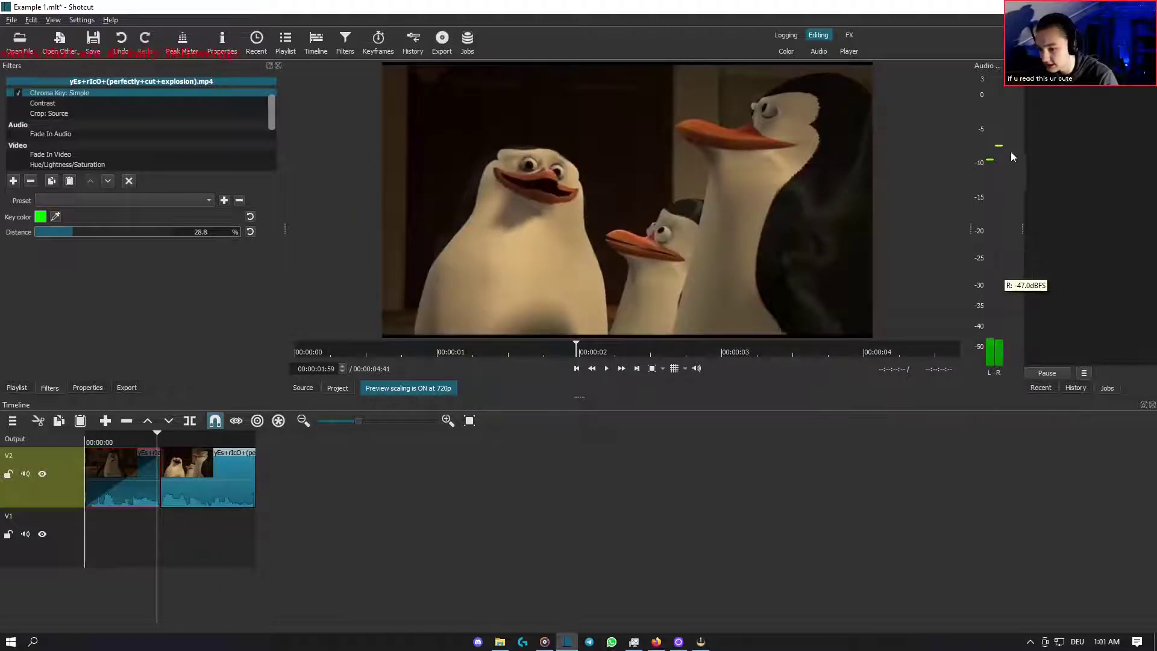
{"action": "left_click", "coordinate": [622, 369]}
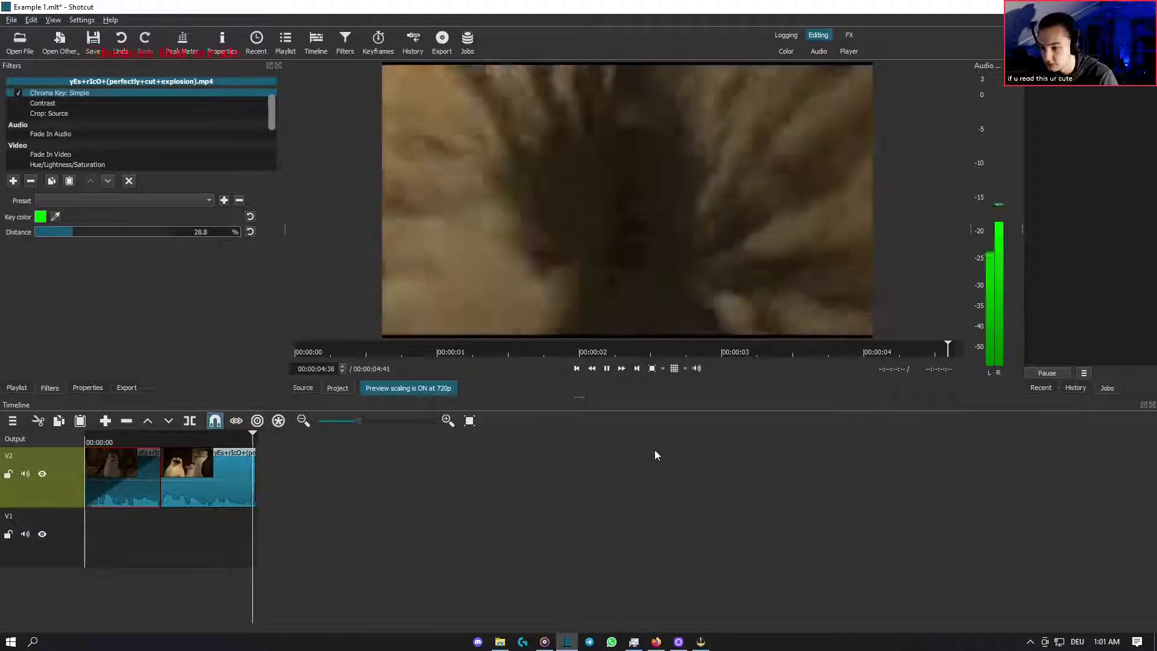
{"action": "key", "text": "Left"}
{"action": "key", "text": "Left"}
{"action": "key", "text": "Left"}
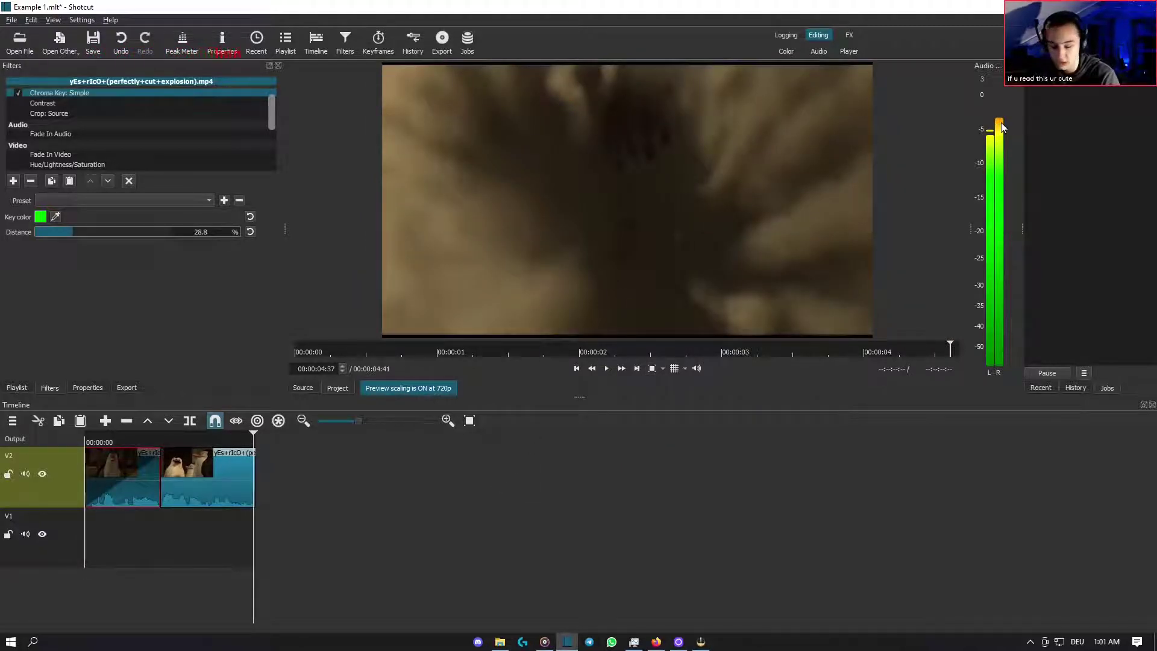
- Shift the second clip slightly toward the first one and split it just before the explosion, at about 00:00:04:20
{"action": "left_click_drag", "start_coordinate": [225, 489], "coordinate": [221, 490]}
{"action": "left_click", "coordinate": [243, 549]}
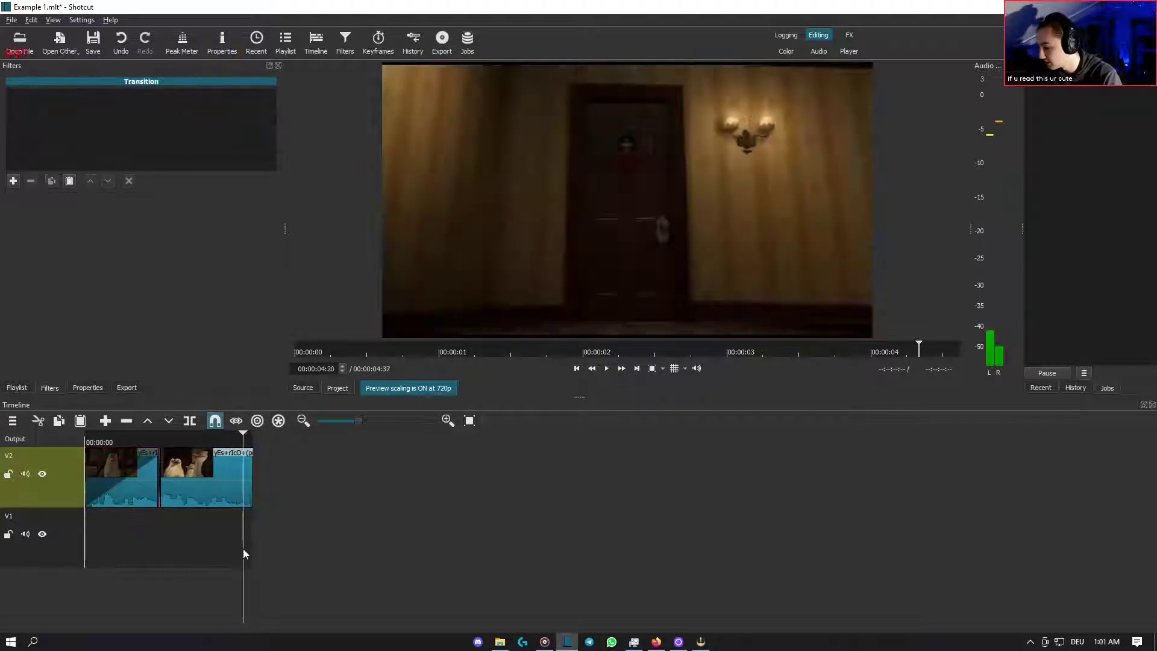
{"action": "left_click", "coordinate": [214, 496]}
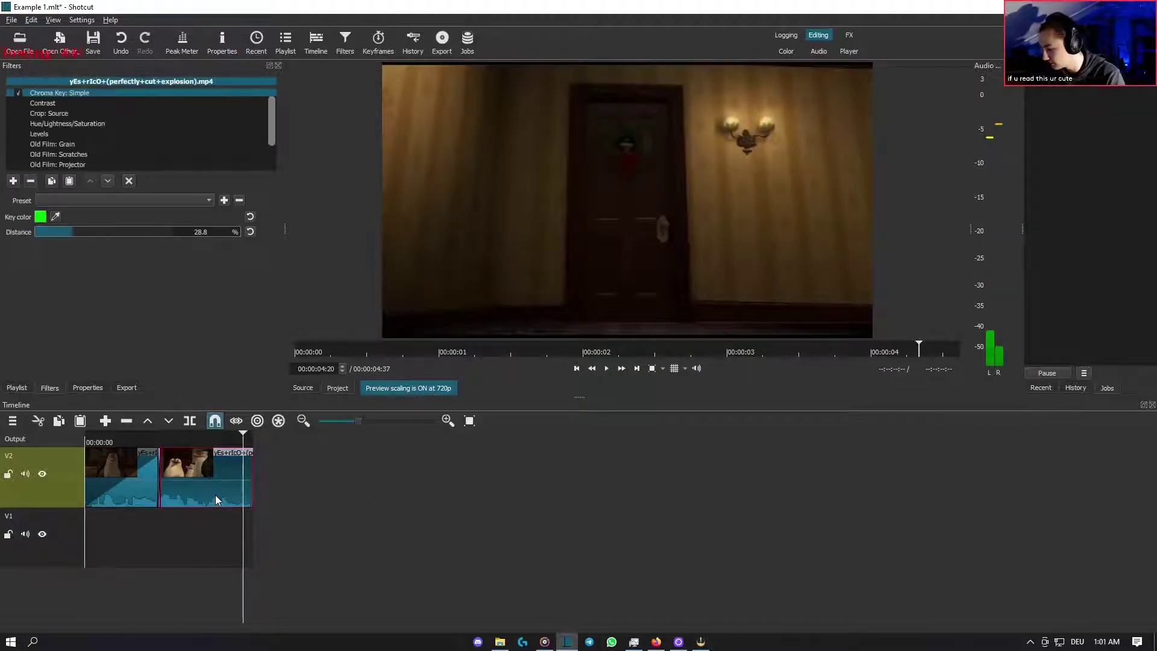
{"action": "left_click", "coordinate": [244, 545]}
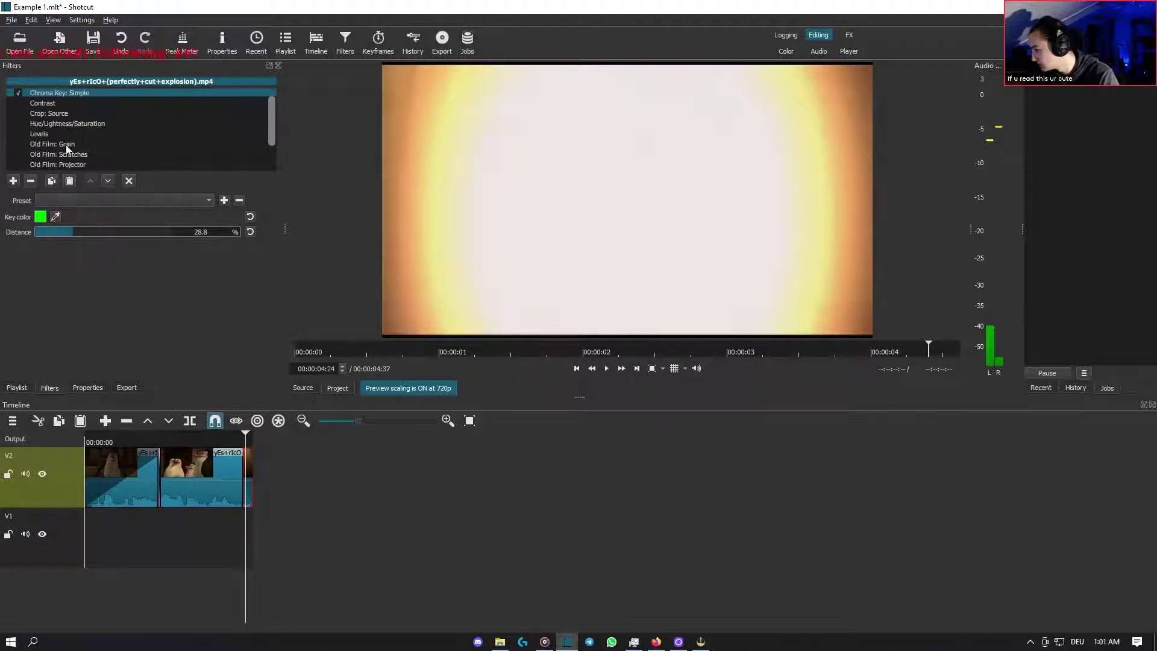
- Add a Gain / Volume filter at 14.4 dB to the explosion segment and check its loudness on the peak meter
{"action": "left_click", "coordinate": [13, 181]}
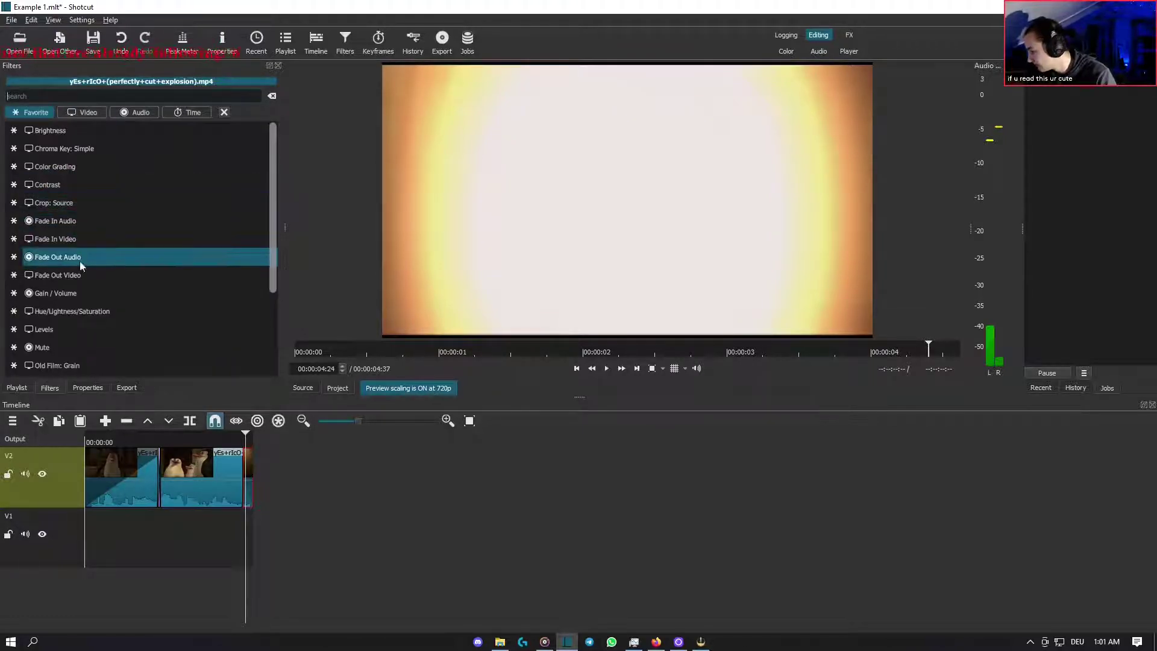
{"action": "left_click", "coordinate": [85, 292]}
{"action": "left_click_drag", "start_coordinate": [128, 220], "coordinate": [142, 220]}
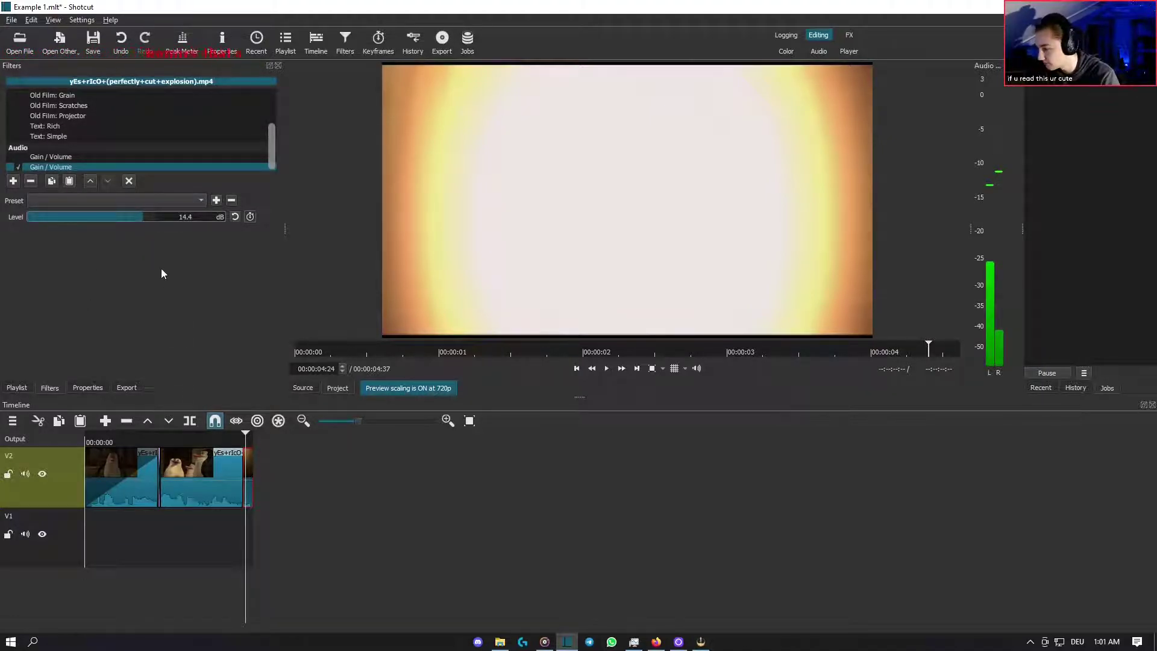
{"action": "left_click", "coordinate": [255, 534]}
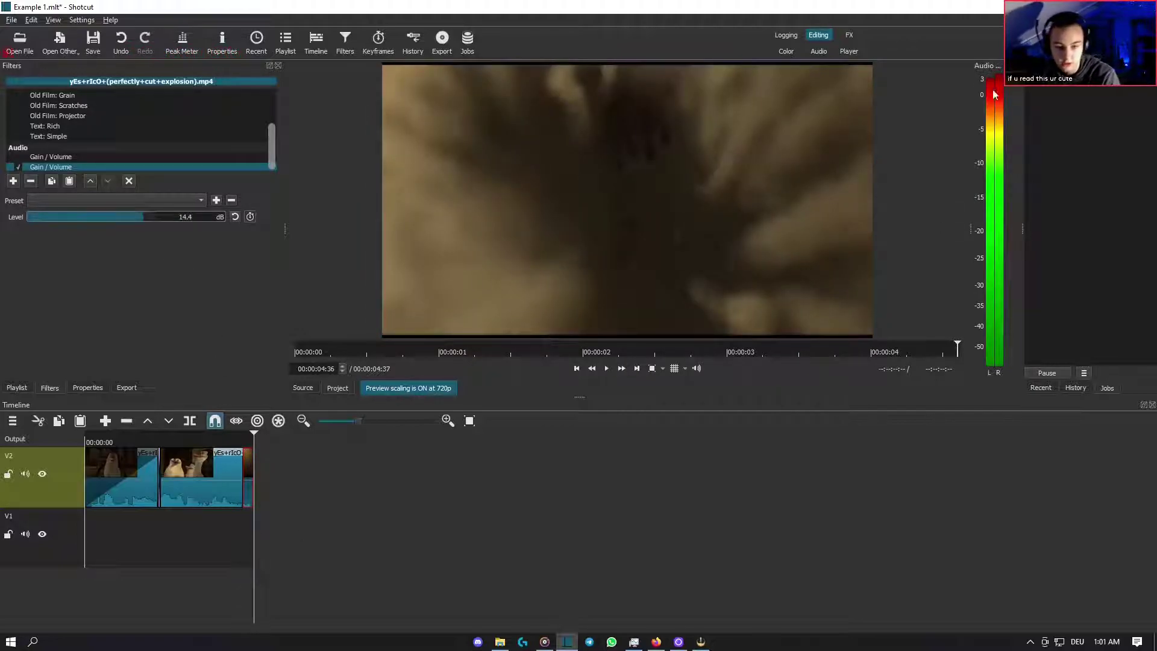
{"action": "mouse_move", "coordinate": [991, 98]}
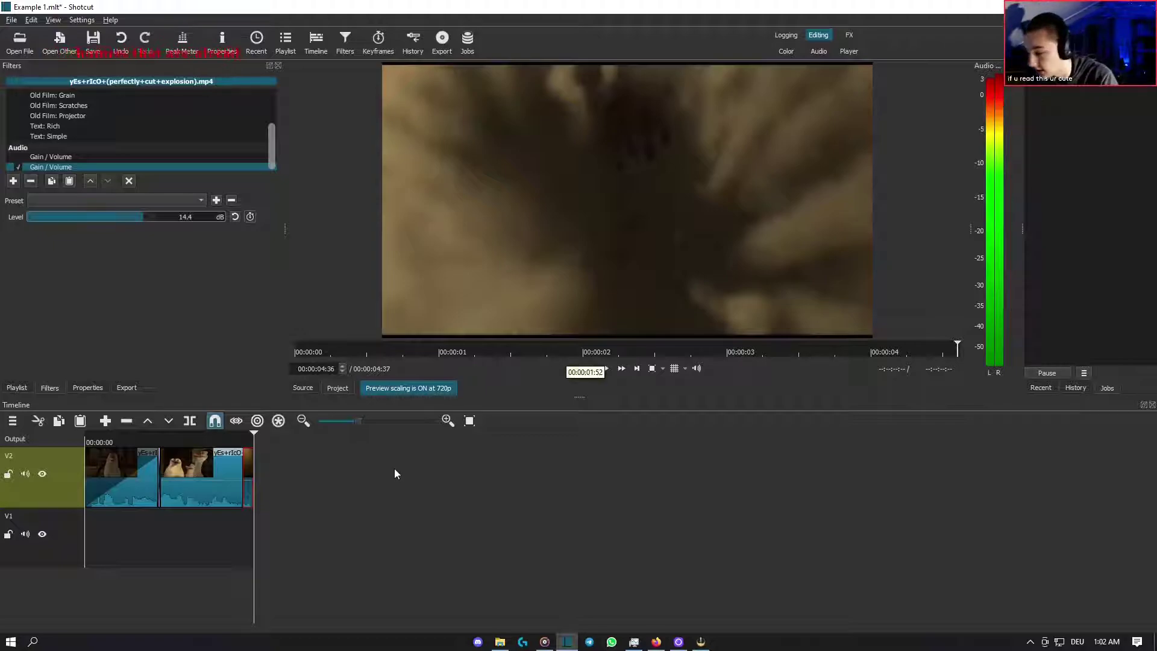
- Lower the explosion segment's gain to -31.4 dB and replay it to compare the peak meter
{"action": "left_click", "coordinate": [105, 218]}
{"action": "left_click_drag", "start_coordinate": [105, 217], "coordinate": [61, 217]}
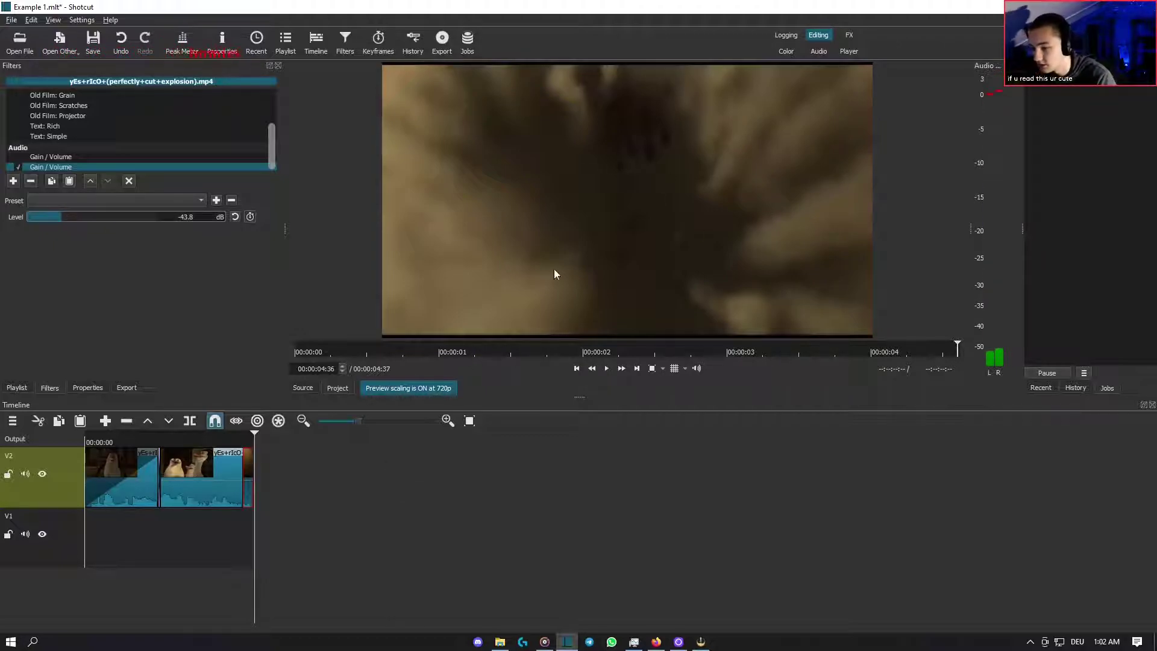
{"action": "left_click", "coordinate": [78, 218]}
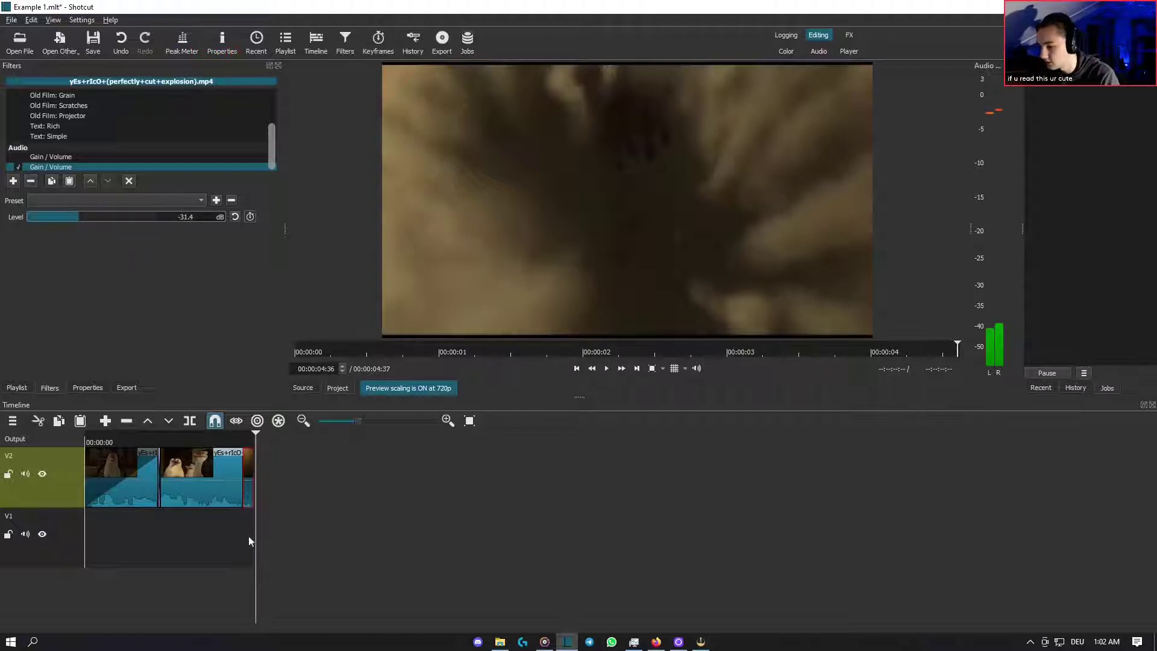
{"action": "left_click", "coordinate": [244, 536]}
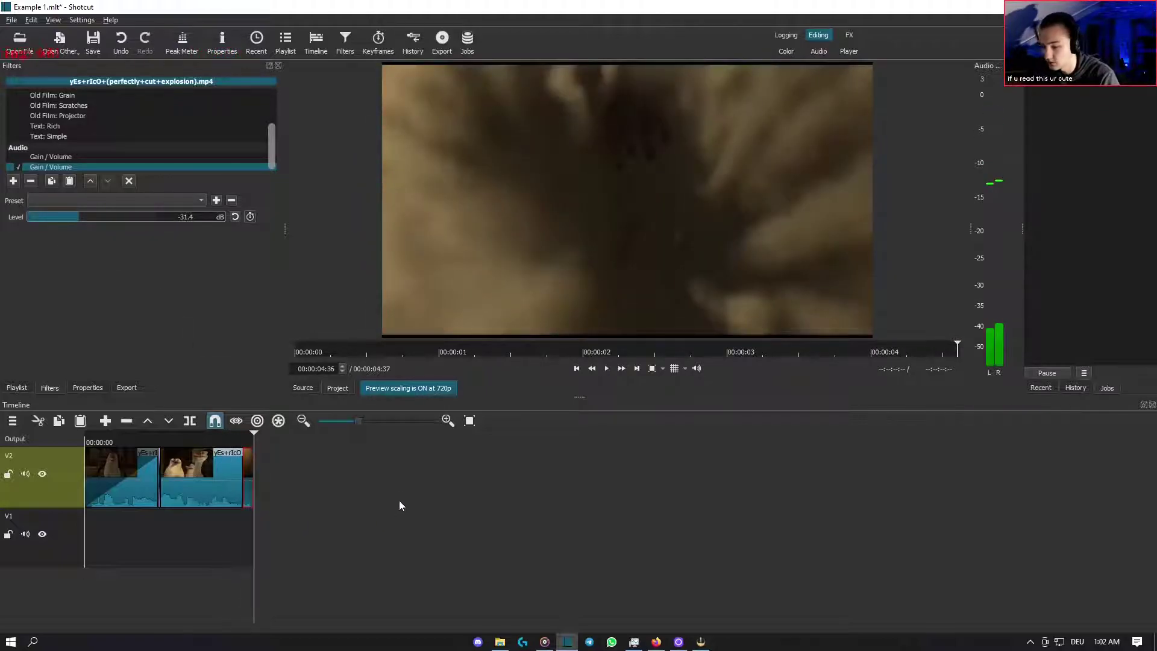
{"action": "mouse_move", "coordinate": [989, 182]}
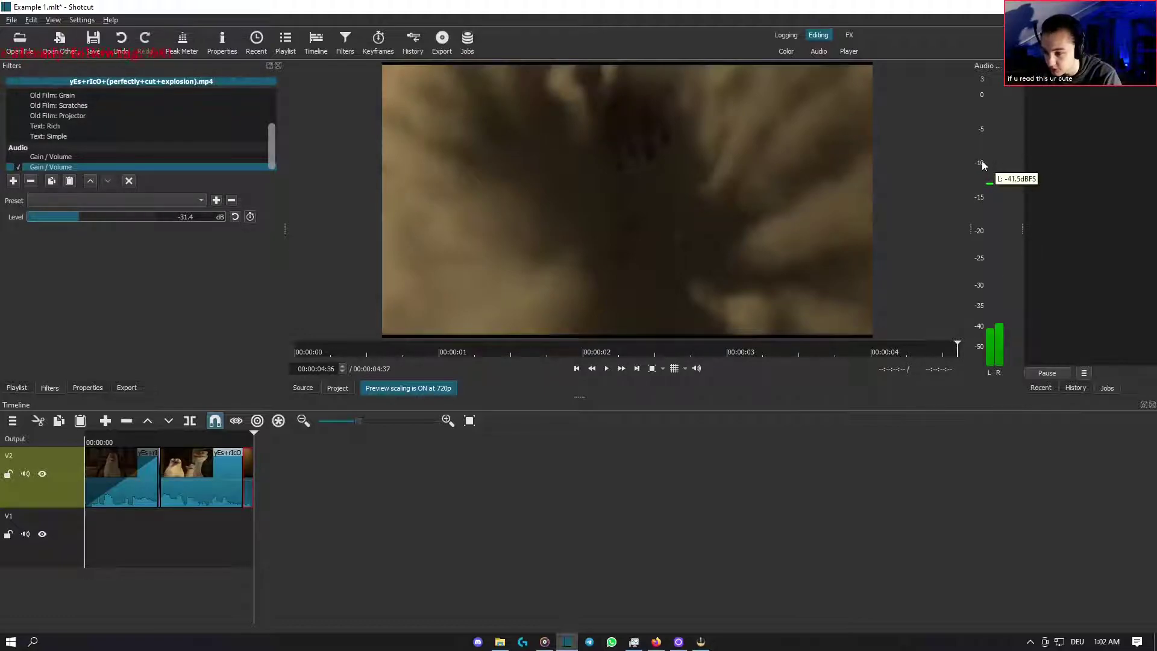
- Reset the explosion segment's gain to its default level and replay the ending while watching the peak meter
{"action": "left_click", "coordinate": [235, 216]}
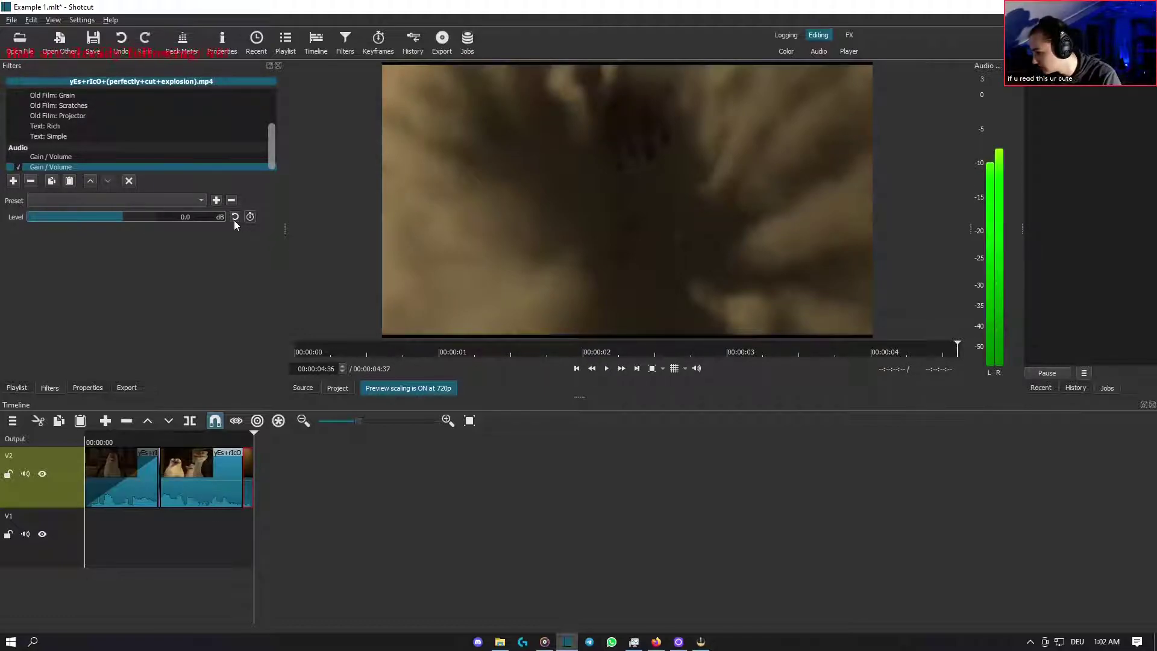
{"action": "mouse_move", "coordinate": [1000, 155]}
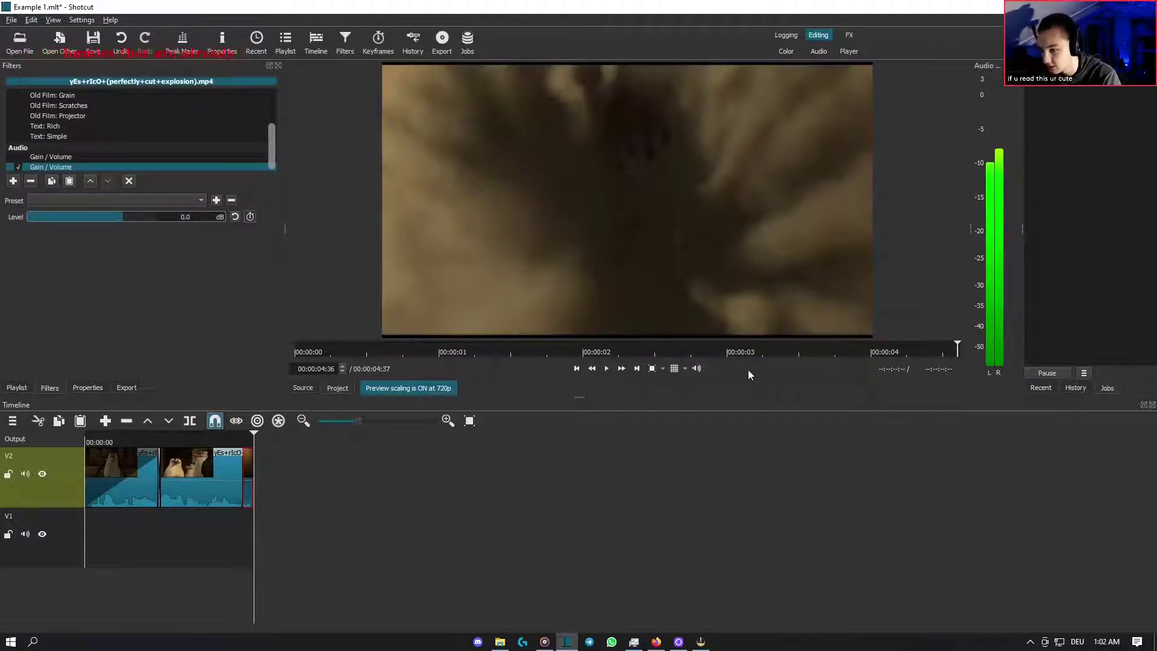
{"action": "left_click", "coordinate": [234, 562]}
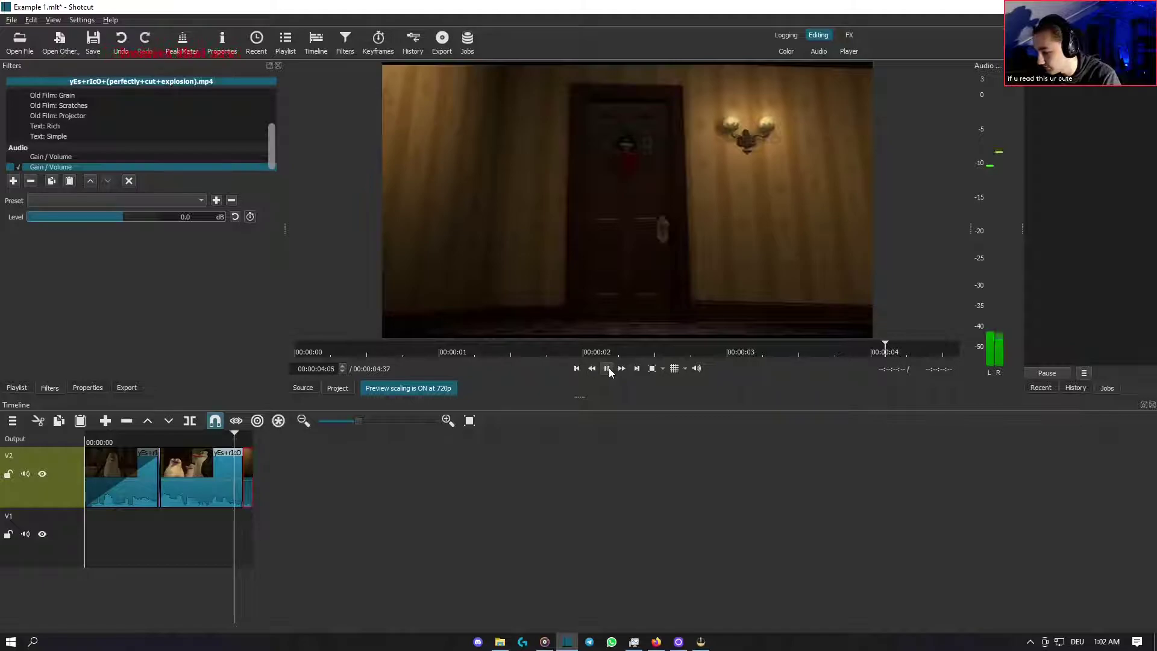
{"action": "left_click", "coordinate": [606, 369]}
{"action": "mouse_move", "coordinate": [990, 132]}
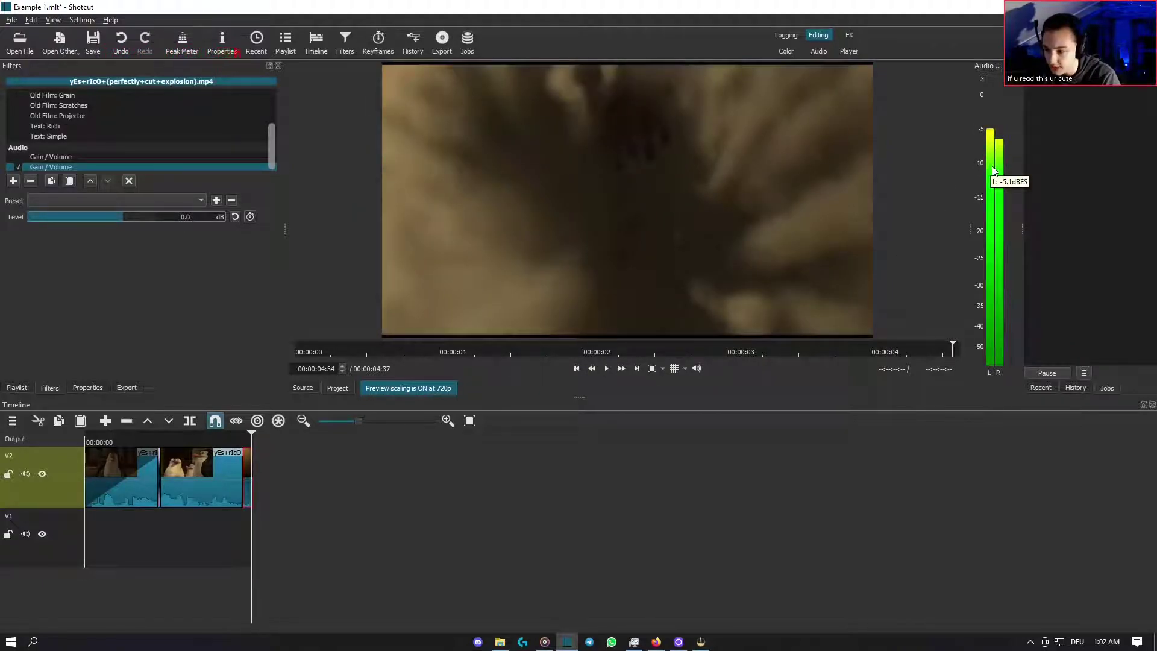
{"action": "mouse_move", "coordinate": [995, 204]}
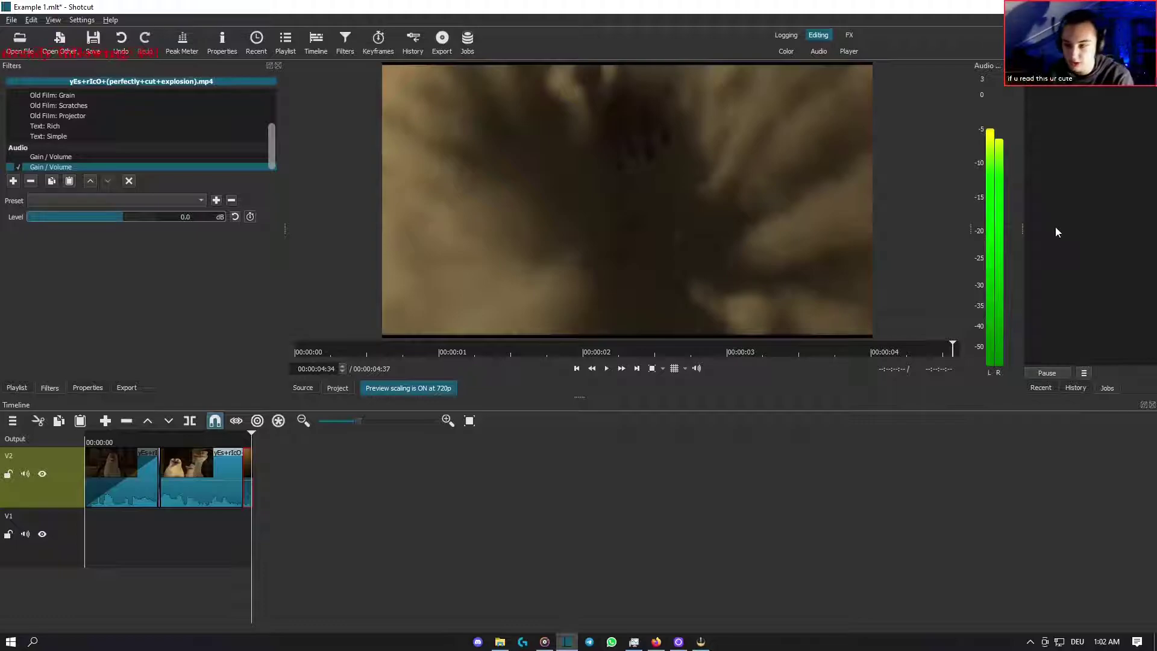
- Disable the added Gain / Volume filter and undo the cuts so the timeline holds one continuous clip
{"action": "left_click", "coordinate": [18, 167]}
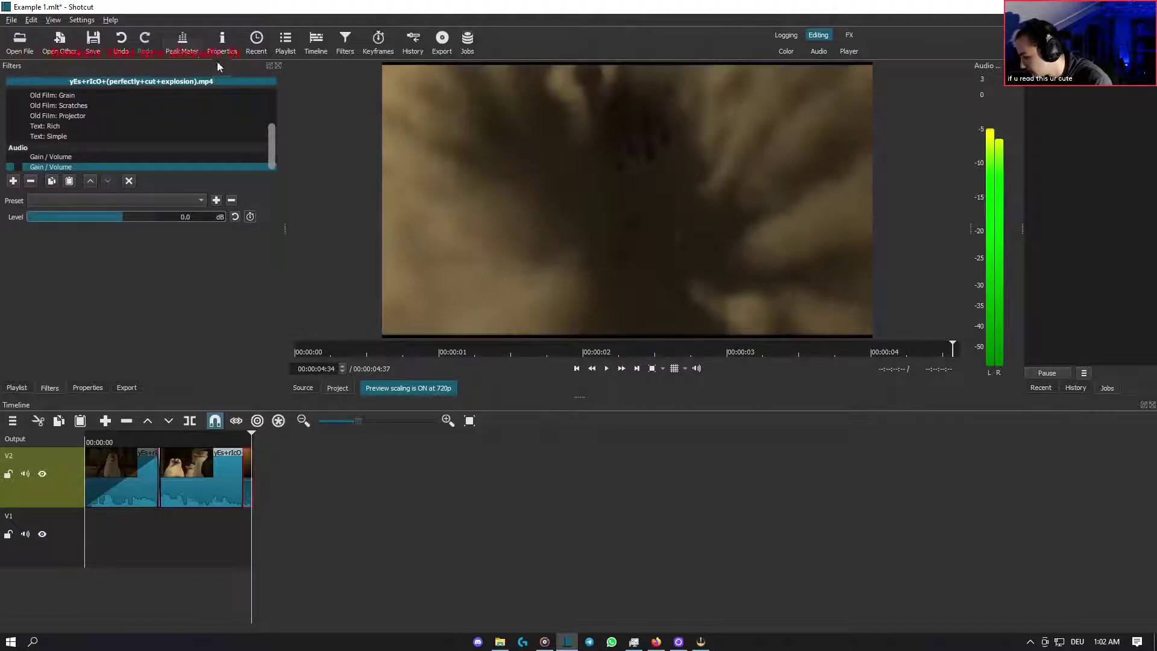
{"action": "left_click", "coordinate": [122, 41]}
{"action": "left_click", "coordinate": [122, 41]}
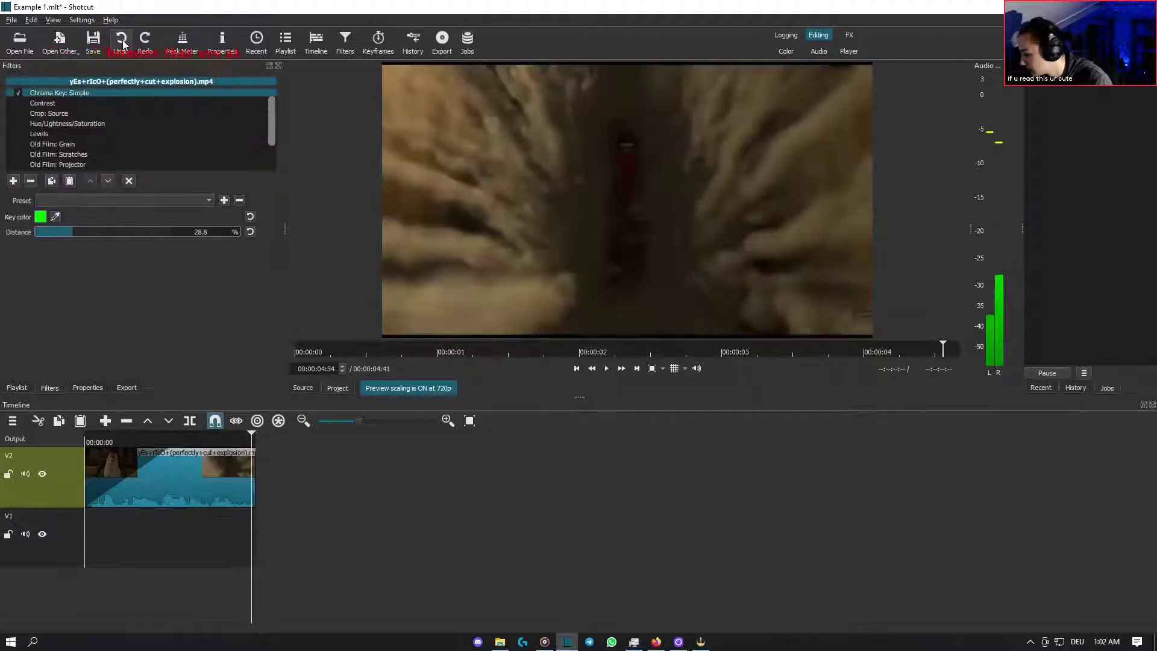
- Try to remove all filters from the penguin clip, one after another
{"action": "left_click", "coordinate": [196, 543]}
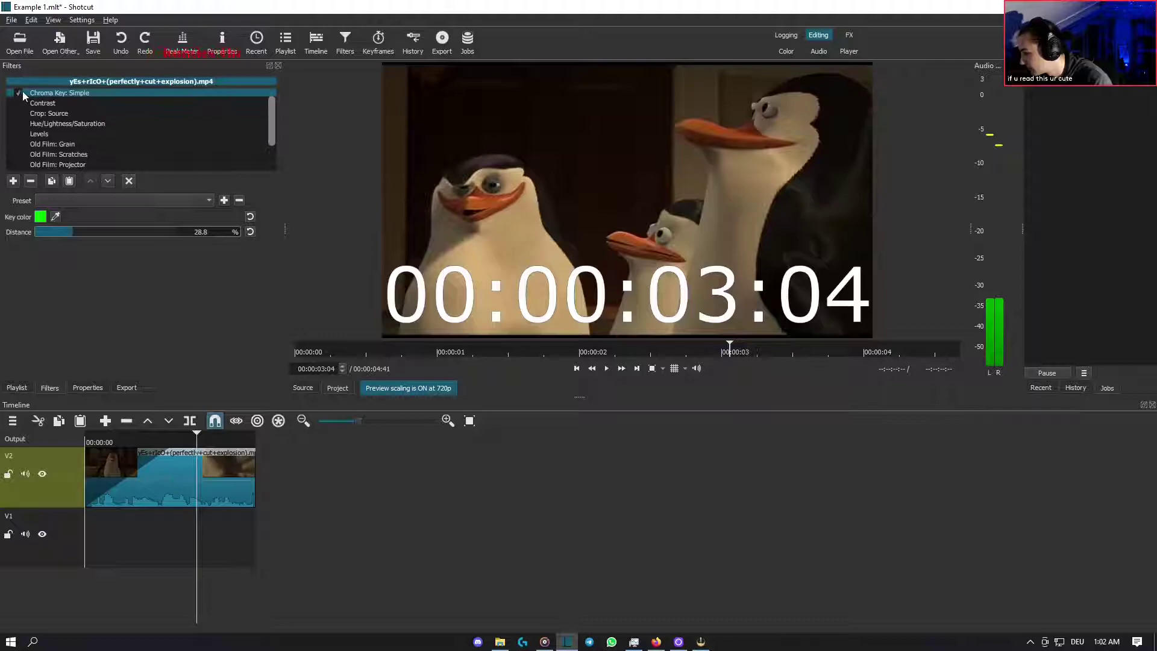
{"action": "left_click", "coordinate": [30, 179]}
{"action": "left_click", "coordinate": [30, 180]}
{"action": "left_click", "coordinate": [30, 179]}
{"action": "left_click", "coordinate": [30, 180]}
{"action": "left_click", "coordinate": [31, 180]}
{"action": "left_click", "coordinate": [31, 179]}
{"action": "left_click", "coordinate": [31, 179]}
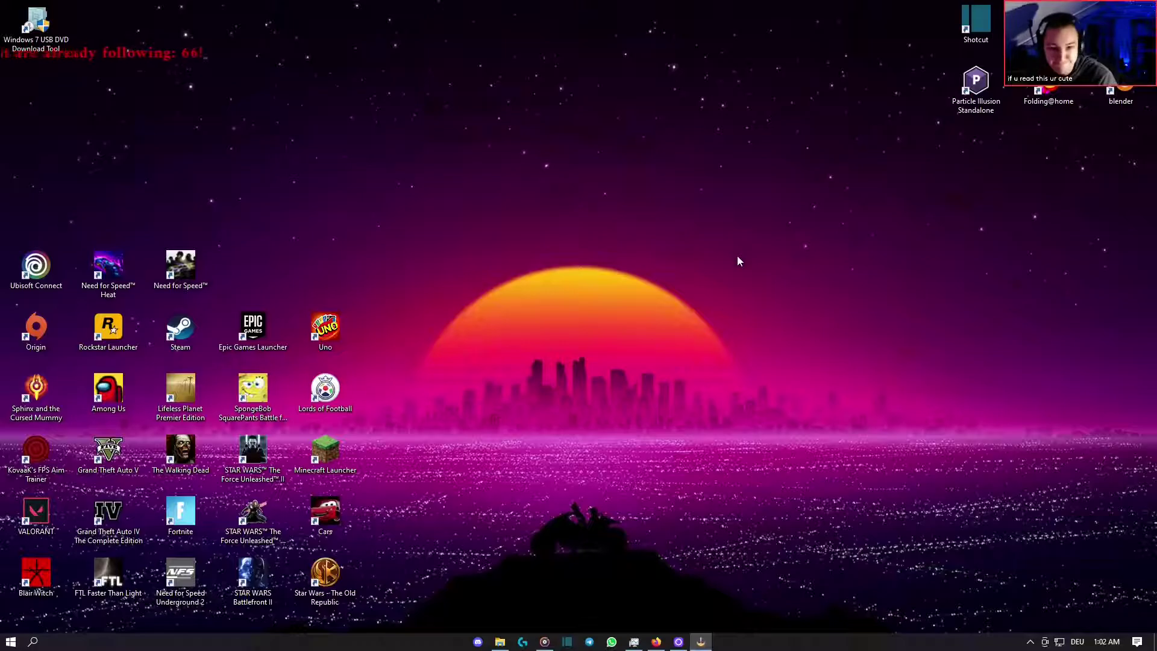
- Relaunch Shotcut, reopen the Example 1.mlt project, enlarge the timeline area and select the clip on track V2
{"action": "double_click", "coordinate": [969, 29]}
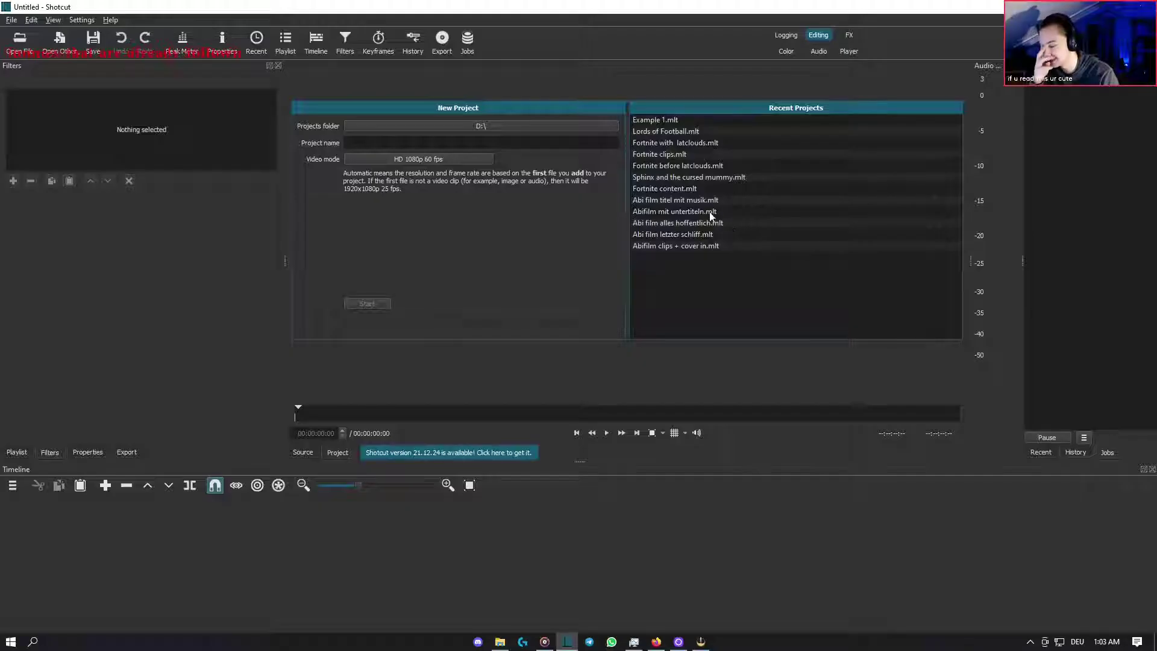
{"action": "left_click", "coordinate": [715, 122]}
{"action": "left_click", "coordinate": [187, 598]}
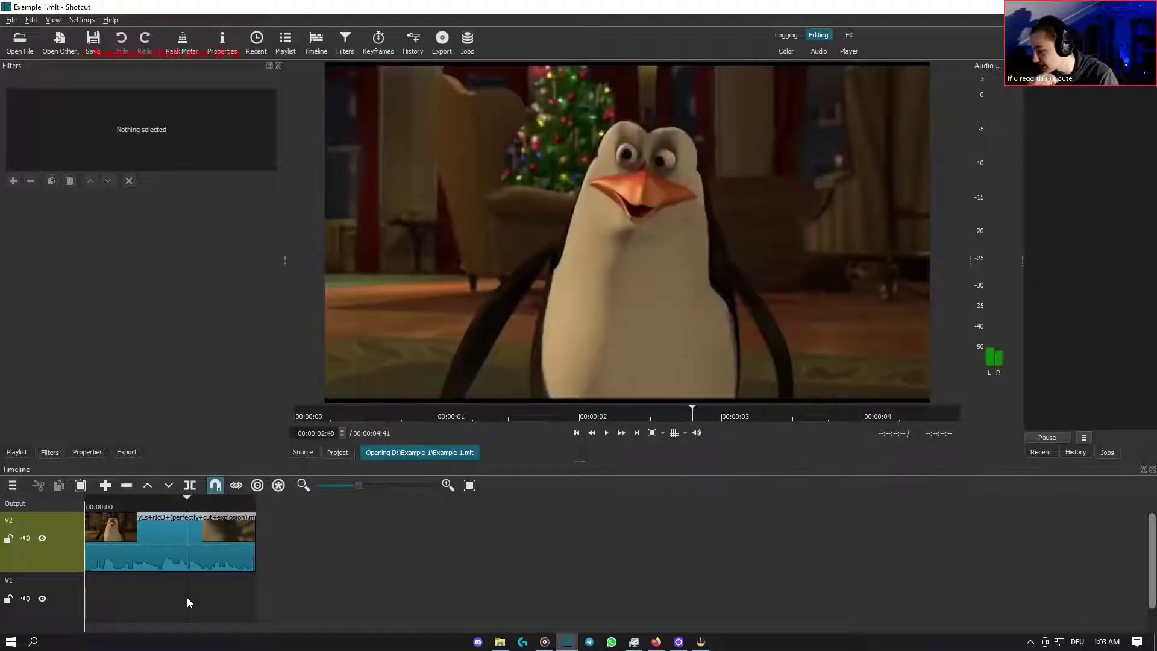
{"action": "left_click_drag", "start_coordinate": [584, 462], "coordinate": [586, 388]}
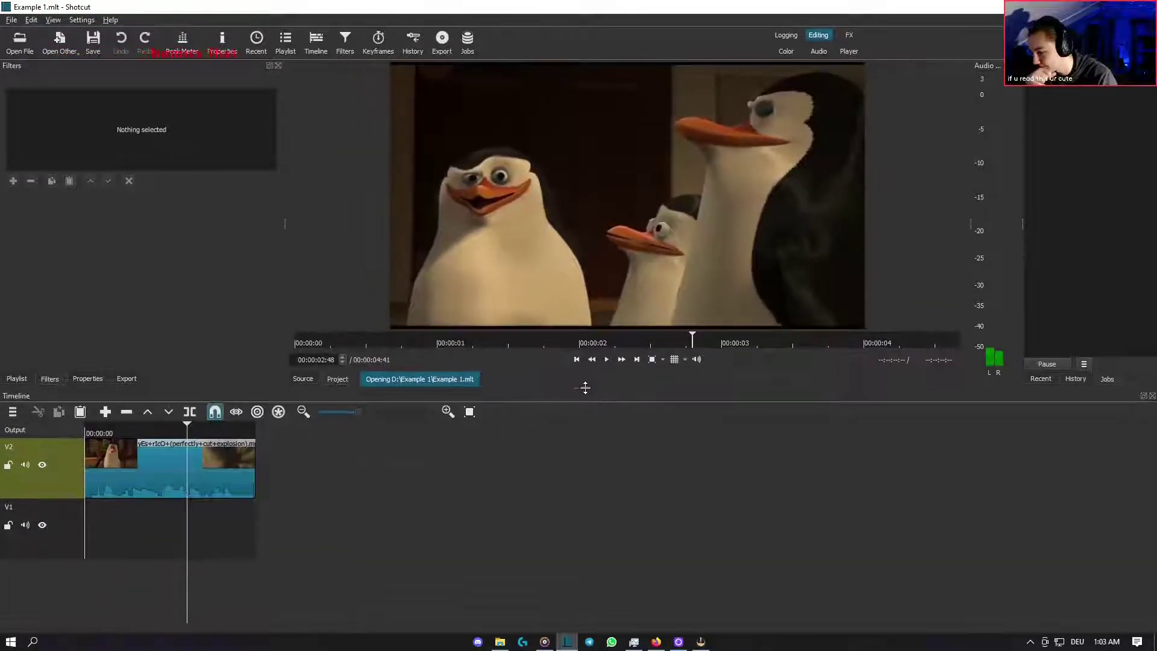
{"action": "left_click", "coordinate": [187, 465]}
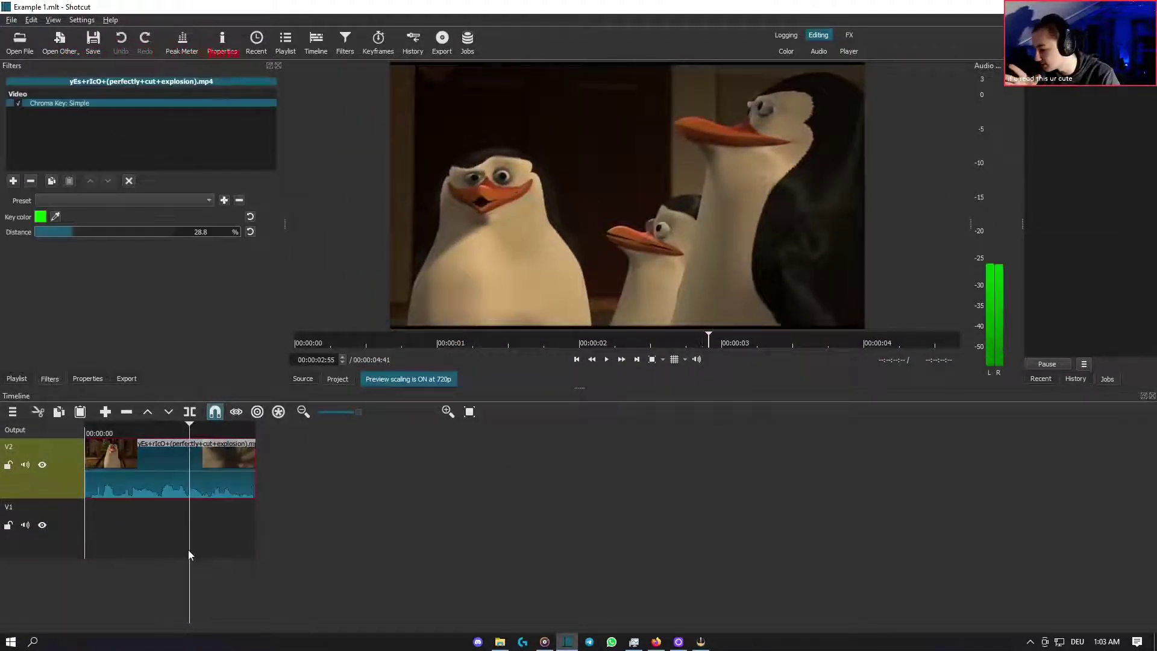
- Switch to the Player layout, play the clip from the start, pause it and return to the Editing layout
{"action": "left_click", "coordinate": [850, 51]}
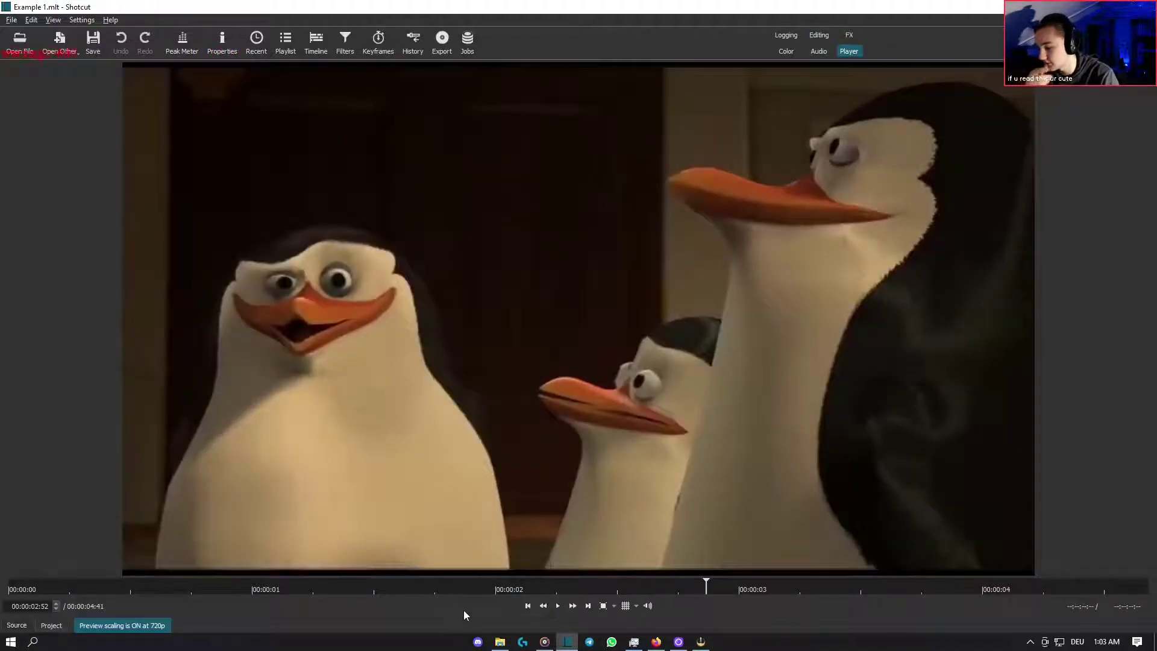
{"action": "left_click", "coordinate": [529, 607]}
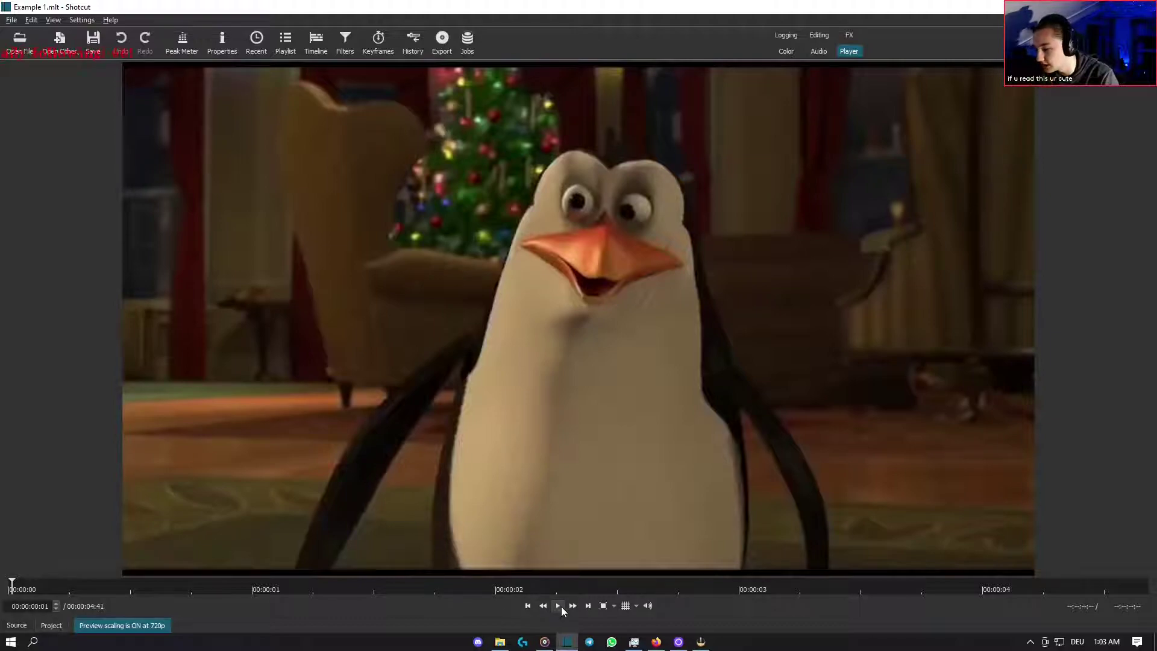
{"action": "left_click", "coordinate": [561, 608]}
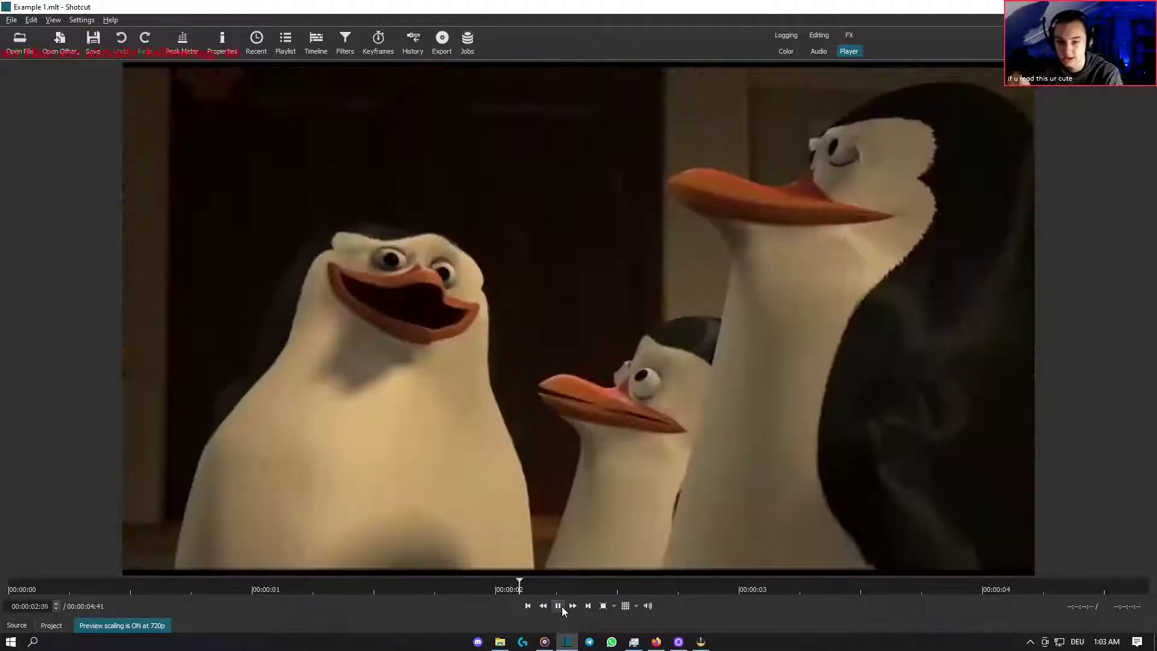
{"action": "left_click", "coordinate": [561, 606]}
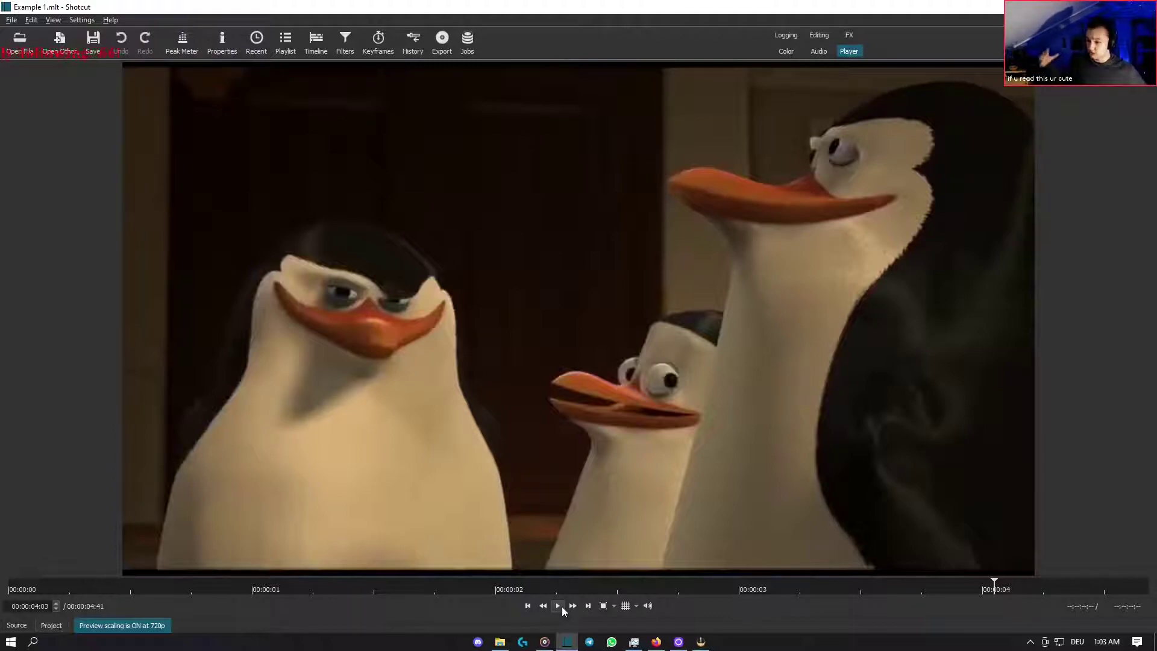
{"action": "left_click", "coordinate": [819, 35]}
- Resize the filters, preview and timeline areas, leaving a narrow filters area and a large preview above the timeline
{"action": "left_click_drag", "start_coordinate": [592, 260], "coordinate": [591, 258]}
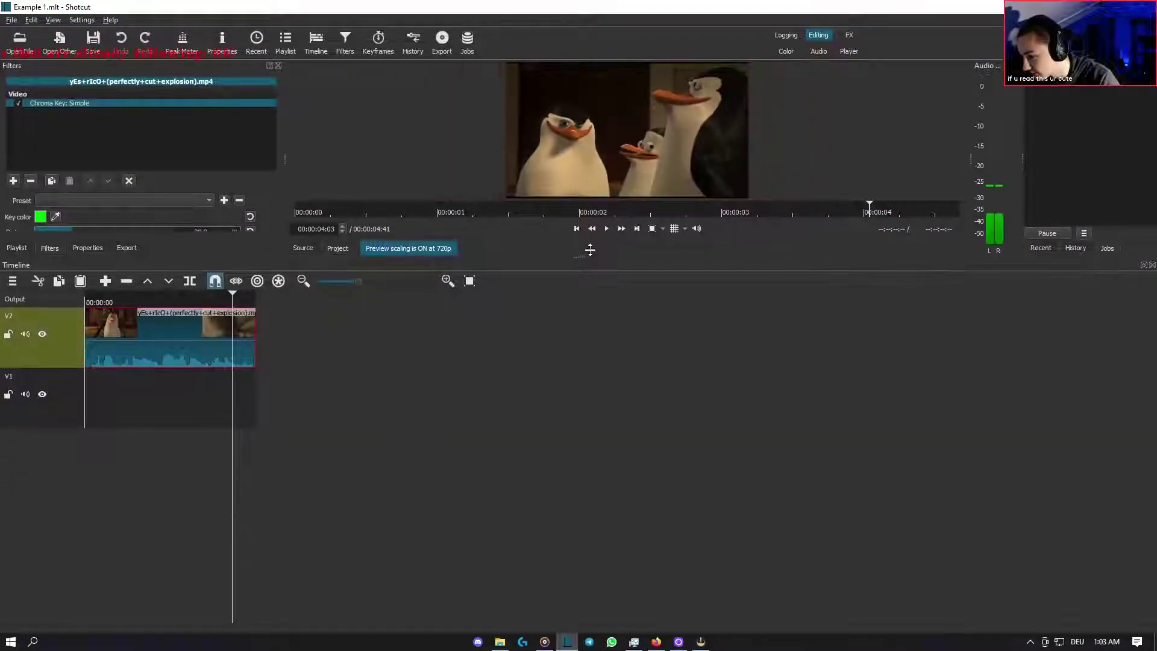
{"action": "left_click_drag", "start_coordinate": [284, 155], "coordinate": [574, 147]}
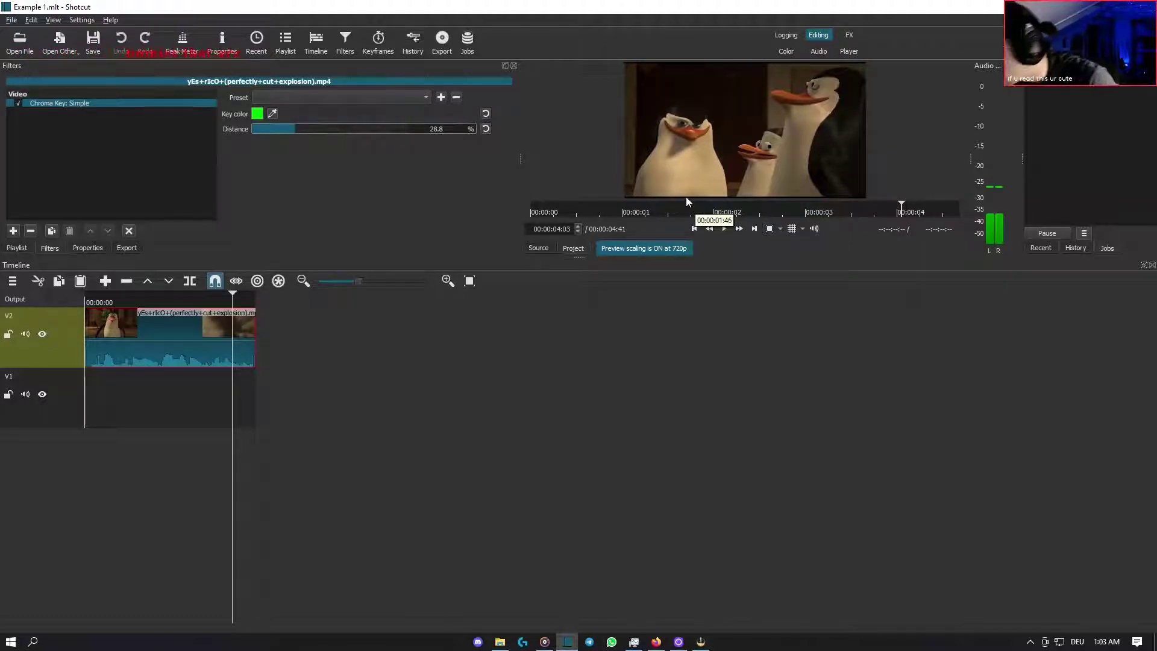
{"action": "left_click_drag", "start_coordinate": [519, 156], "coordinate": [251, 162]}
{"action": "left_click_drag", "start_coordinate": [579, 256], "coordinate": [612, 489]}
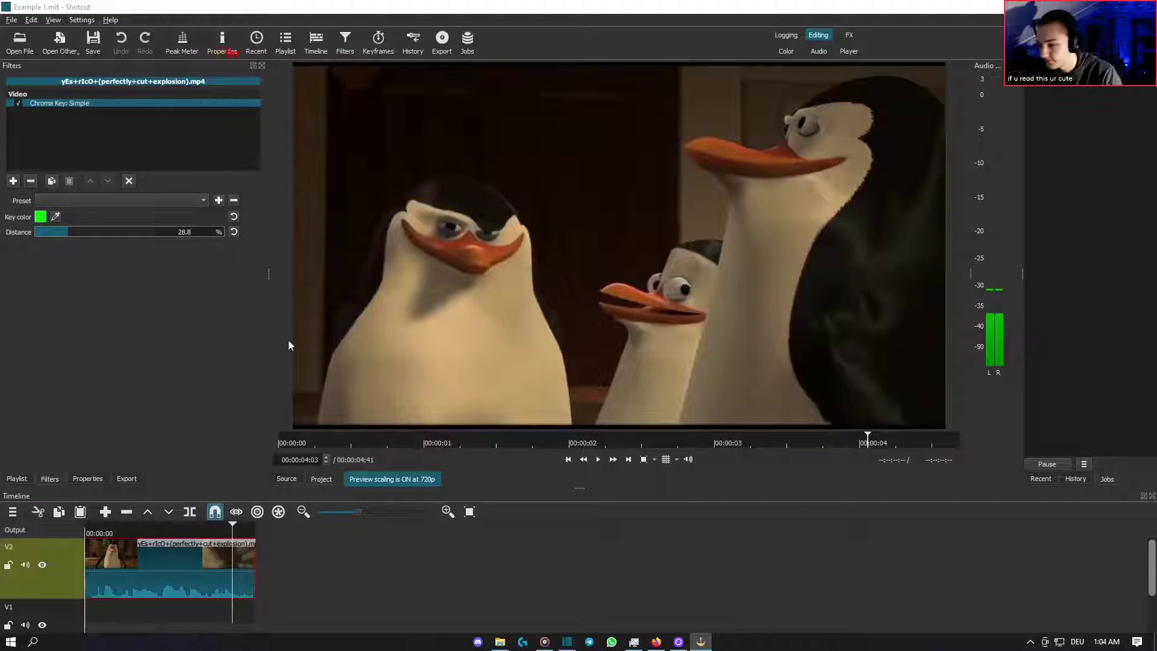
{"action": "left_click", "coordinate": [205, 320]}
{"action": "left_click_drag", "start_coordinate": [580, 488], "coordinate": [573, 438]}
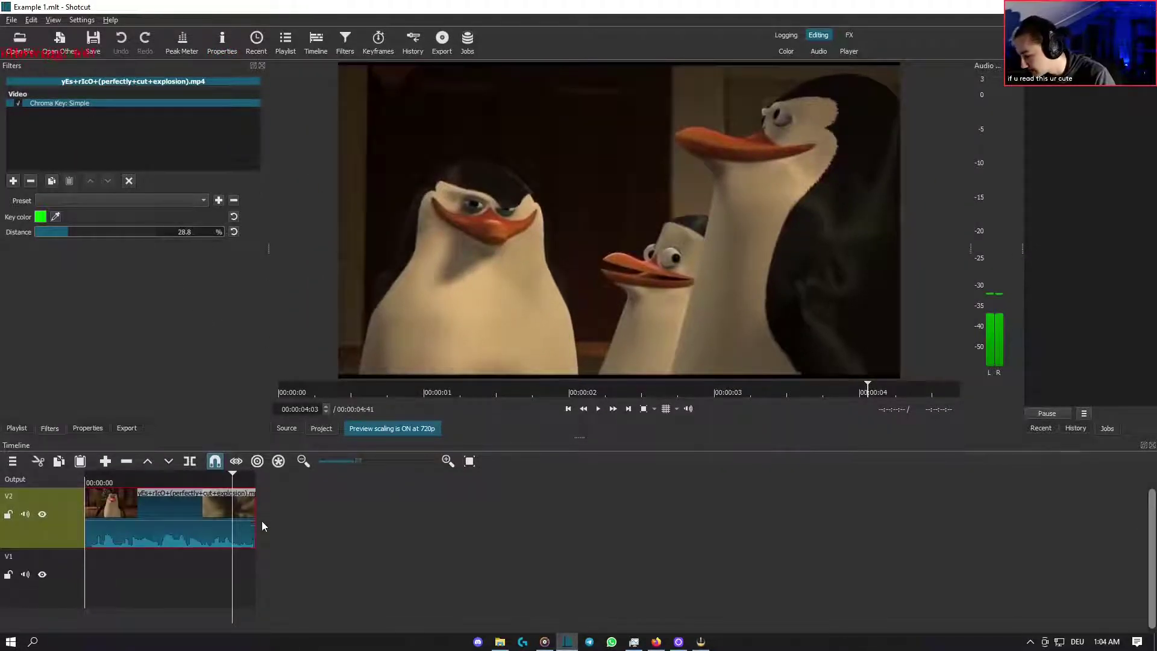
- Open video0-17.mp4 from the DATA (D:) drive and add it to track V2, leaving a gap after the penguin clip
{"action": "left_click", "coordinate": [9, 41]}
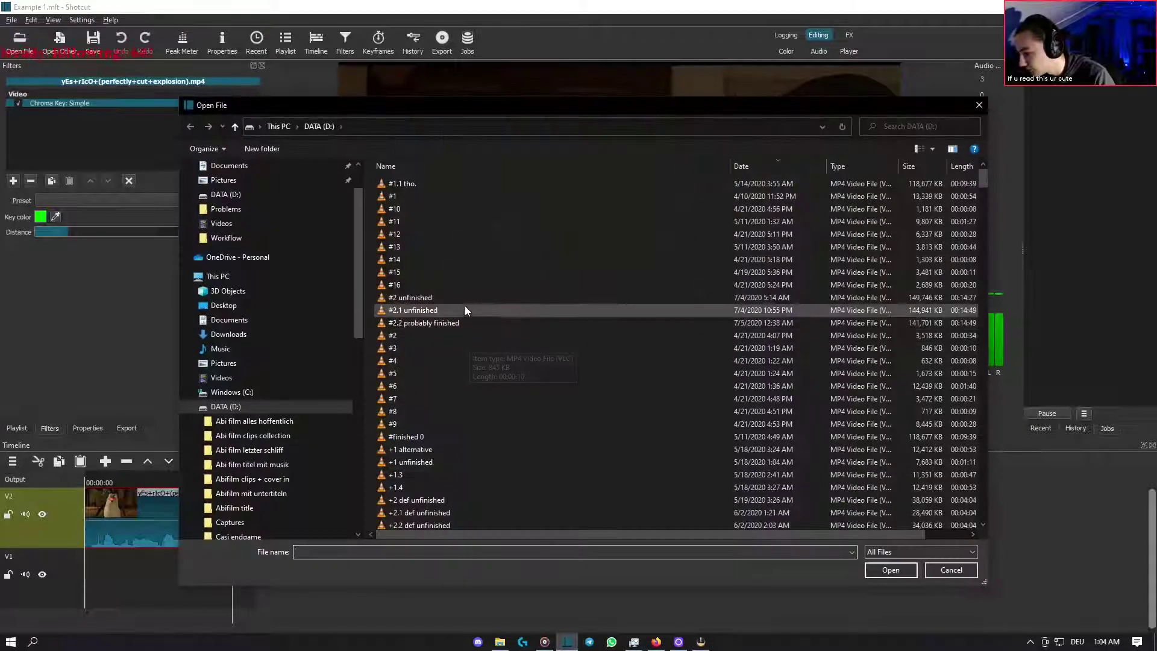
{"action": "scroll", "coordinate": [468, 306], "scroll_direction": "down", "scroll_amount": 10}
{"action": "scroll", "coordinate": [475, 320], "scroll_direction": "down", "scroll_amount": 15}
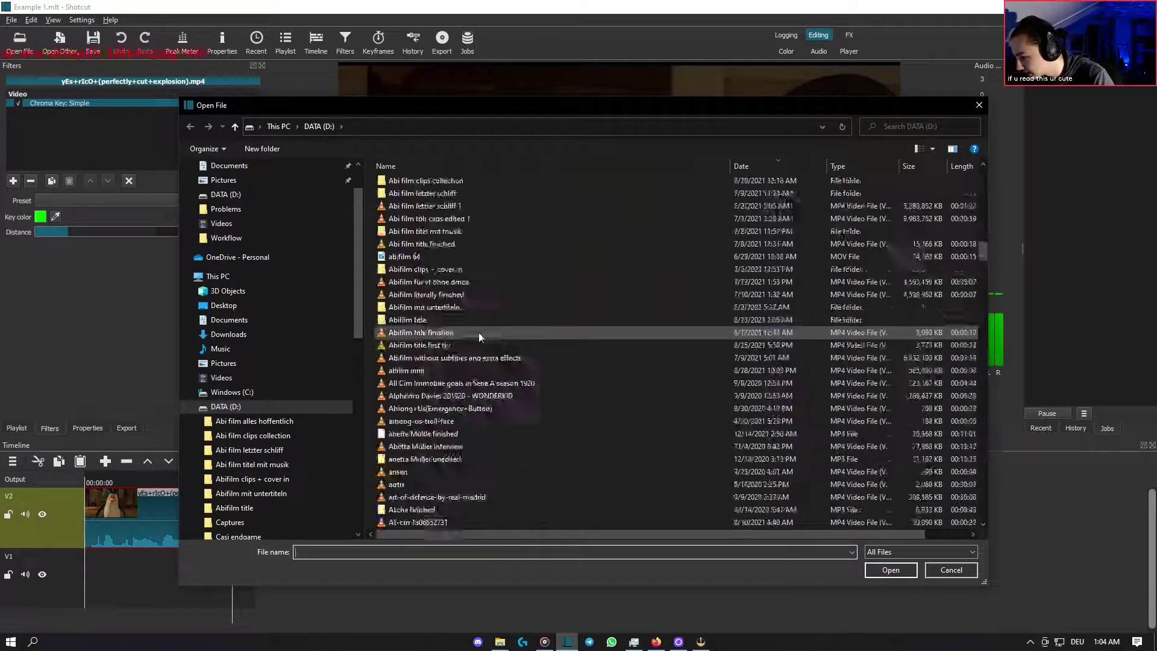
{"action": "double_click", "coordinate": [478, 329]}
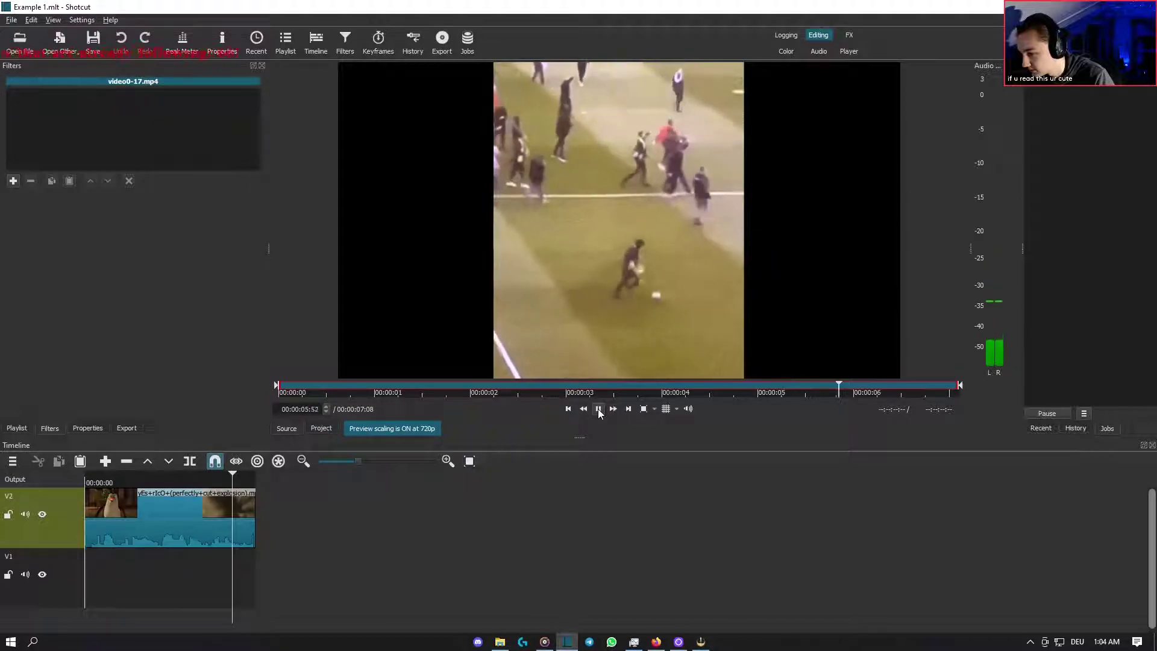
{"action": "left_click_drag", "start_coordinate": [605, 367], "coordinate": [535, 538]}
{"action": "left_click_drag", "start_coordinate": [158, 586], "coordinate": [220, 571]}
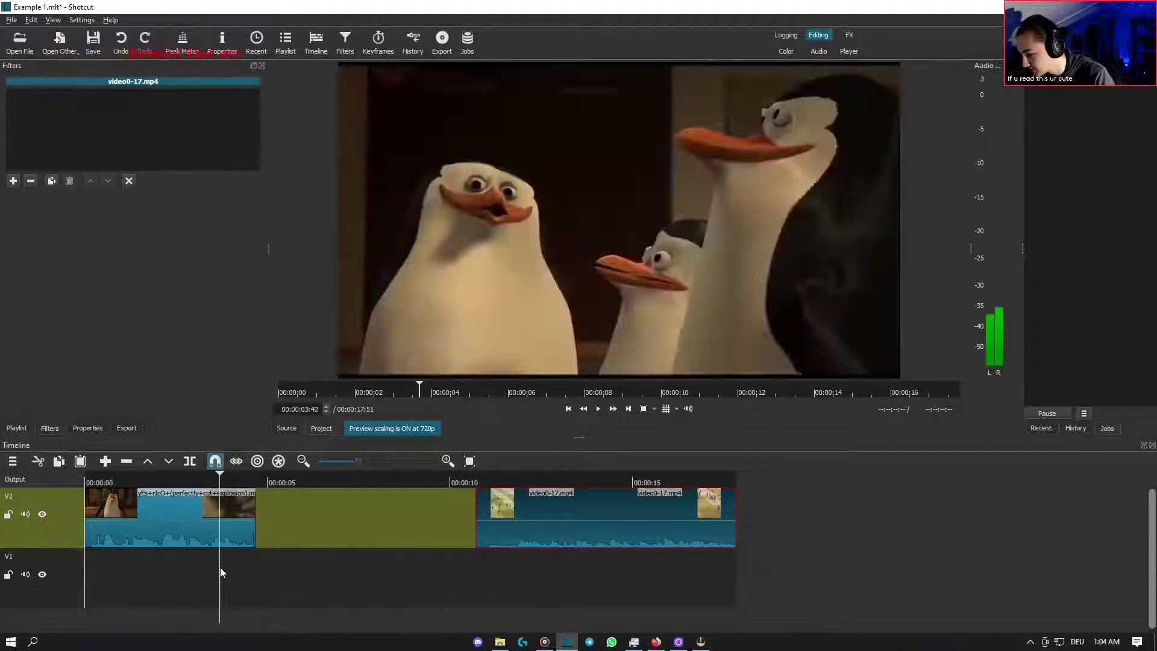
- Move the video0-17.mp4 clip far along V2 to about 36 seconds and try different timeline zoom levels to reach it
{"action": "left_click_drag", "start_coordinate": [573, 527], "coordinate": [1133, 517]}
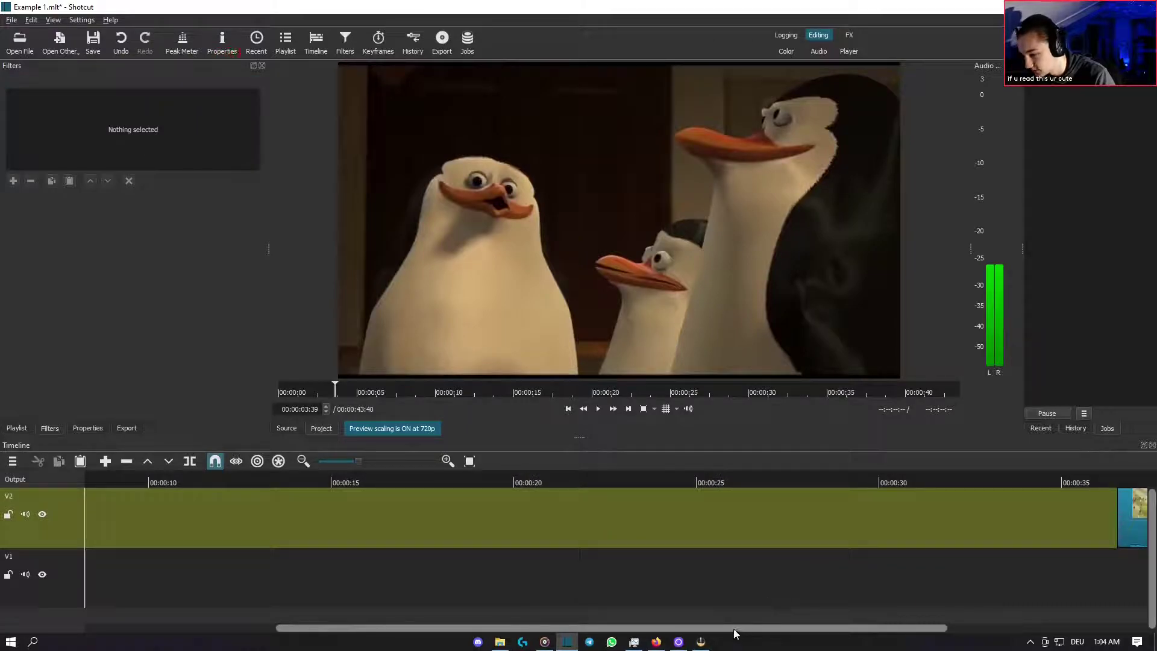
{"action": "left_click_drag", "start_coordinate": [736, 629], "coordinate": [464, 612]}
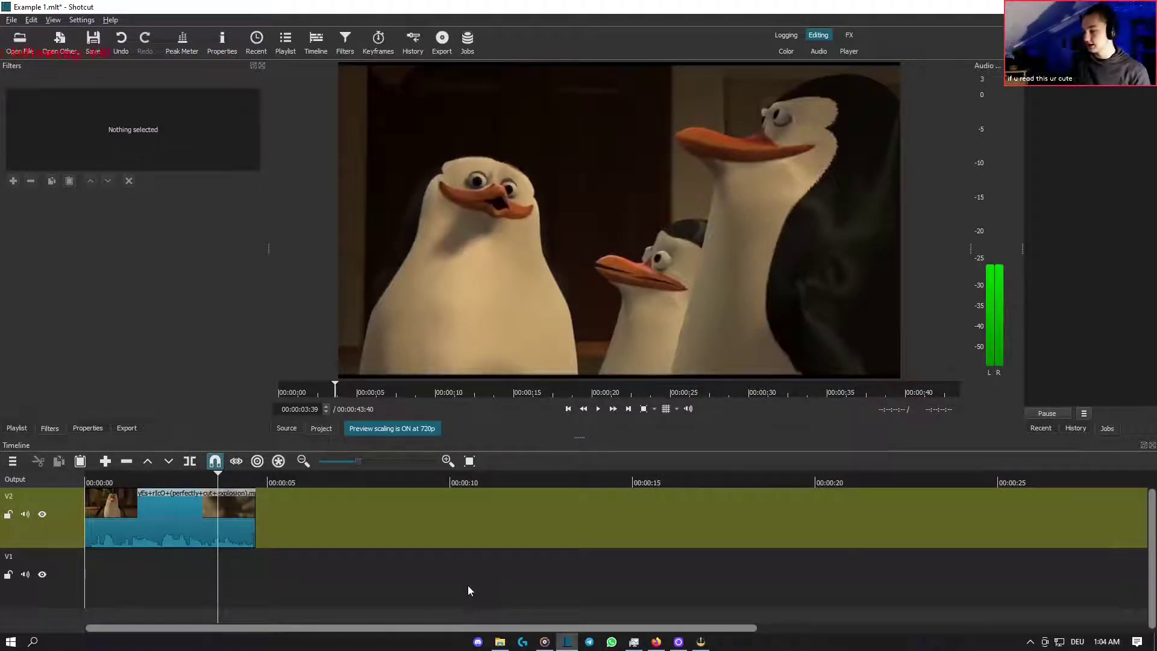
{"action": "left_click", "coordinate": [469, 461]}
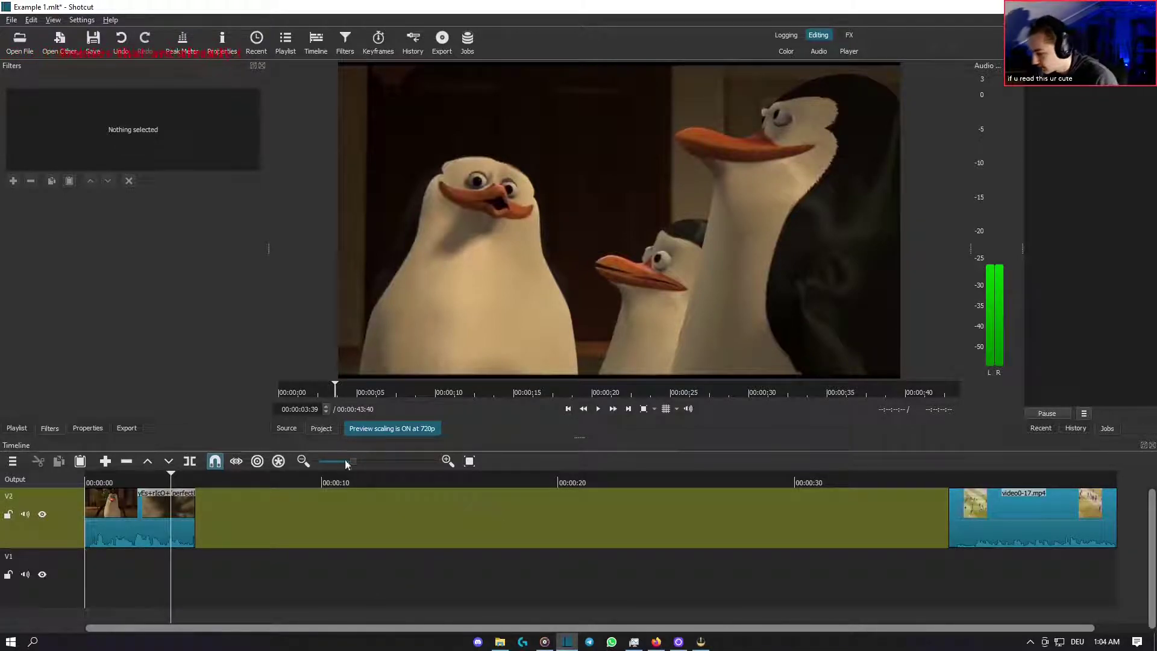
{"action": "left_click_drag", "start_coordinate": [347, 461], "coordinate": [328, 462]}
{"action": "mouse_move", "coordinate": [88, 587]}
{"action": "left_mouse_down"}
{"action": "mouse_move", "coordinate": [102, 588]}
{"action": "mouse_move", "coordinate": [92, 588]}
{"action": "left_mouse_up"}
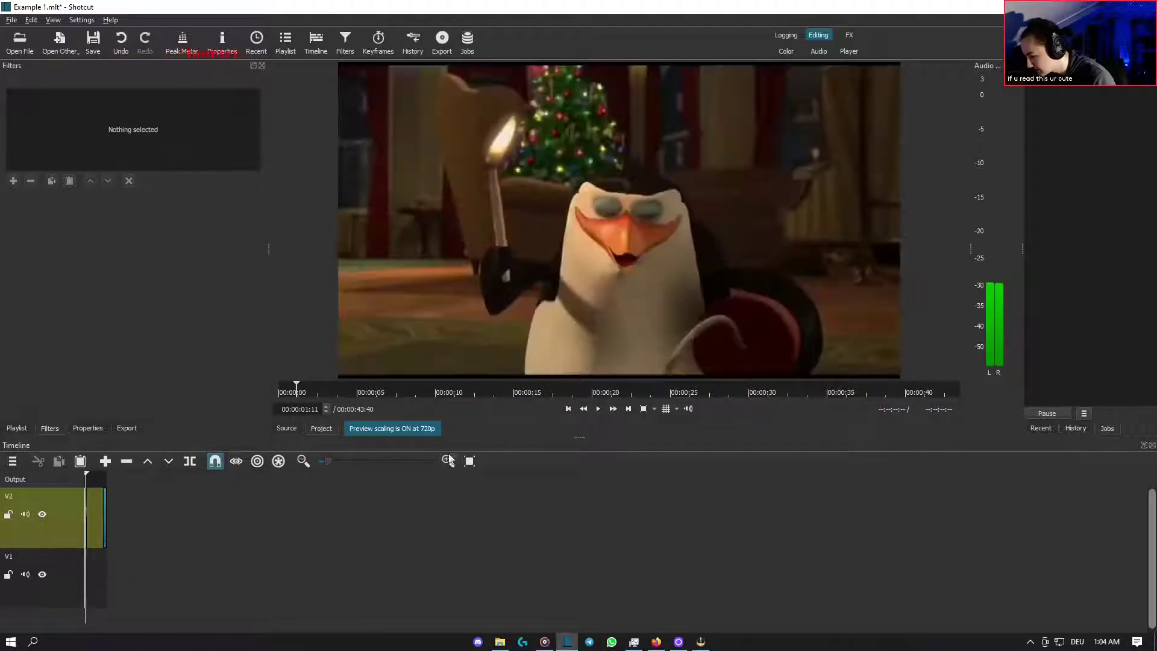
{"action": "left_click", "coordinate": [391, 462]}
{"action": "left_click_drag", "start_coordinate": [589, 598], "coordinate": [409, 584]}
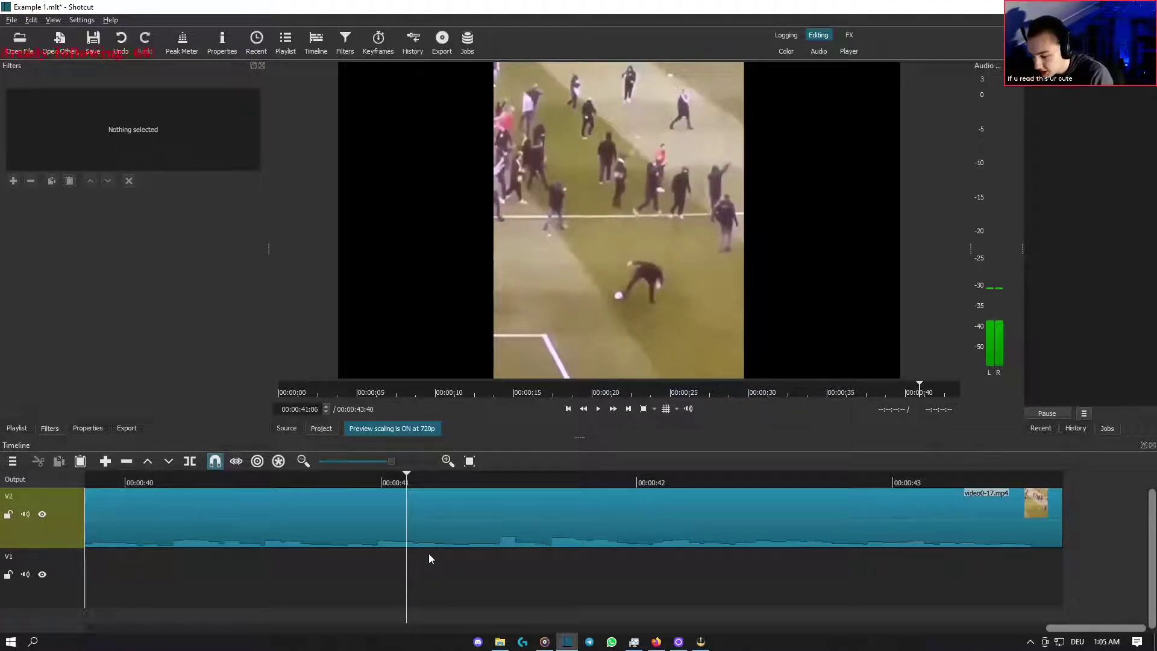
- Select the video0-17.mp4 clip and examine the ball-kicking scene frame by frame, from about 41 to 42 seconds
{"action": "left_click", "coordinate": [512, 546]}
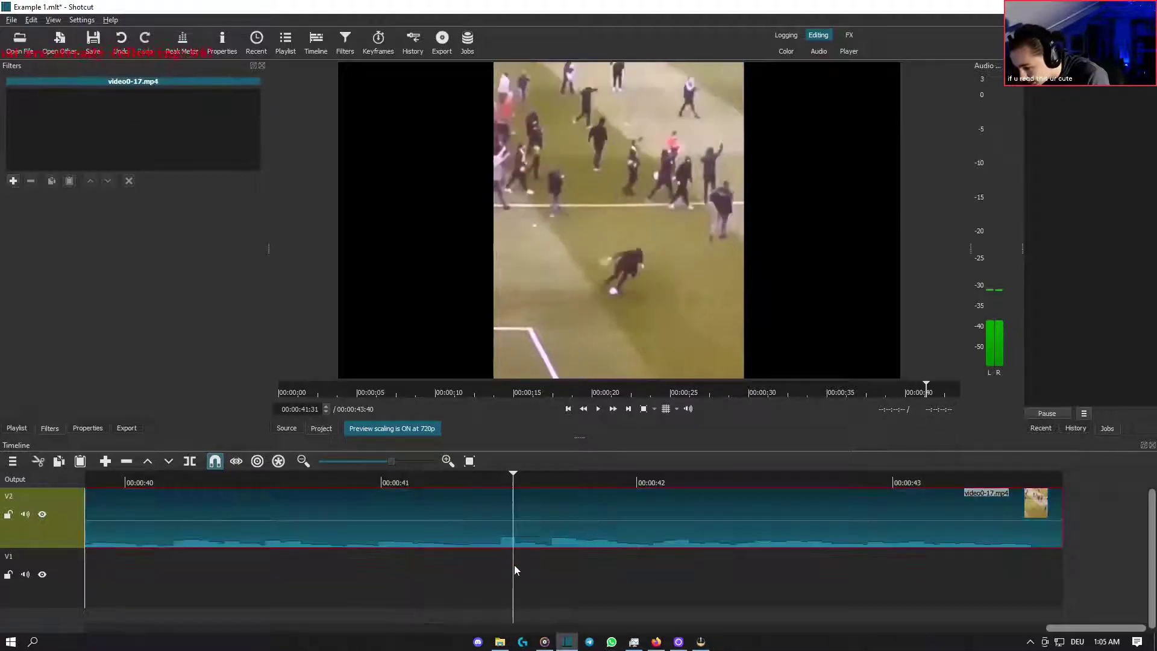
{"action": "key", "text": "Left"}
{"action": "key", "text": "Left"}
{"action": "key", "text": "Right"}
{"action": "key", "text": "Right"}
{"action": "key", "text": "Right"}
{"action": "key", "text": "Right"}
{"action": "key", "text": "Right"}
{"action": "key", "text": "Right"}
{"action": "key", "text": "Right"}
{"action": "key", "text": "Right"}
{"action": "key", "text": "Right"}
{"action": "key", "text": "Right"}
{"action": "key", "text": "Right"}
{"action": "key", "text": "Right"}
{"action": "key", "text": "Right"}
{"action": "key", "text": "Right"}
{"action": "key", "text": "Right"}
{"action": "key", "text": "Right"}
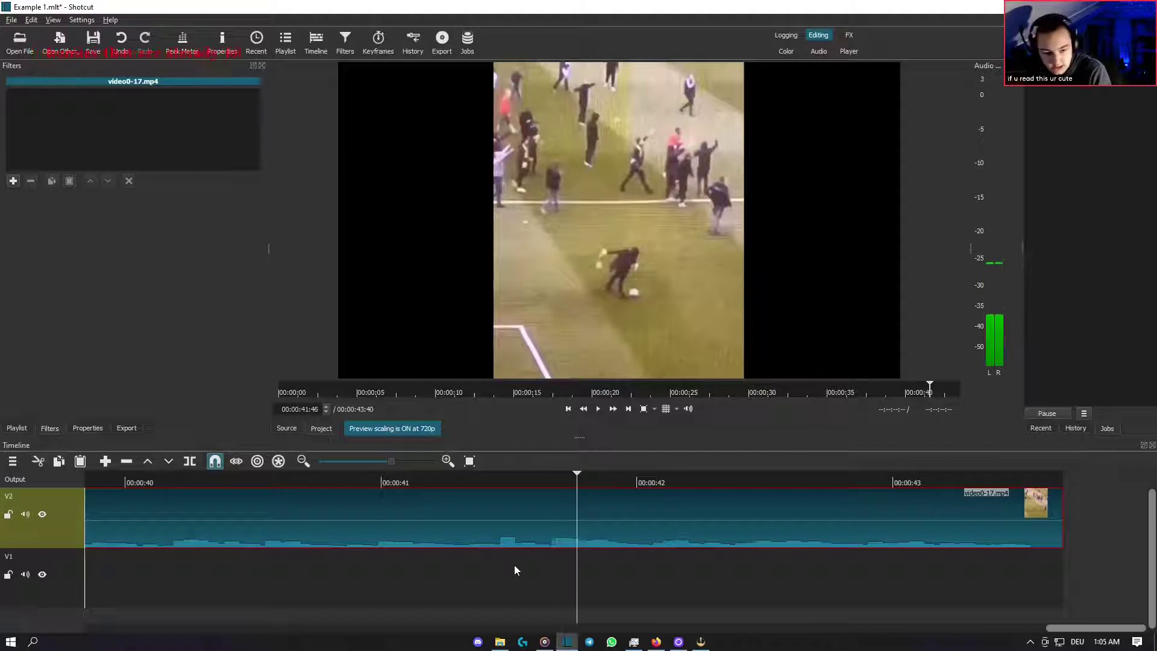
{"action": "key", "text": "Right"}
{"action": "key", "text": "Right"}
{"action": "key", "text": "Right"}
{"action": "key", "text": "Right"}
{"action": "key", "text": "Right"}
{"action": "key", "text": "Right"}
{"action": "key", "text": "Right"}
{"action": "key", "text": "Right"}
{"action": "key", "text": "Right"}
{"action": "key", "text": "Right"}
{"action": "key", "text": "Right"}
{"action": "key", "text": "Right"}
{"action": "key", "text": "Right"}
{"action": "key", "text": "Right"}
{"action": "key", "text": "Right"}
{"action": "key", "text": "Right"}
{"action": "key", "text": "Right"}
{"action": "key", "text": "Right"}
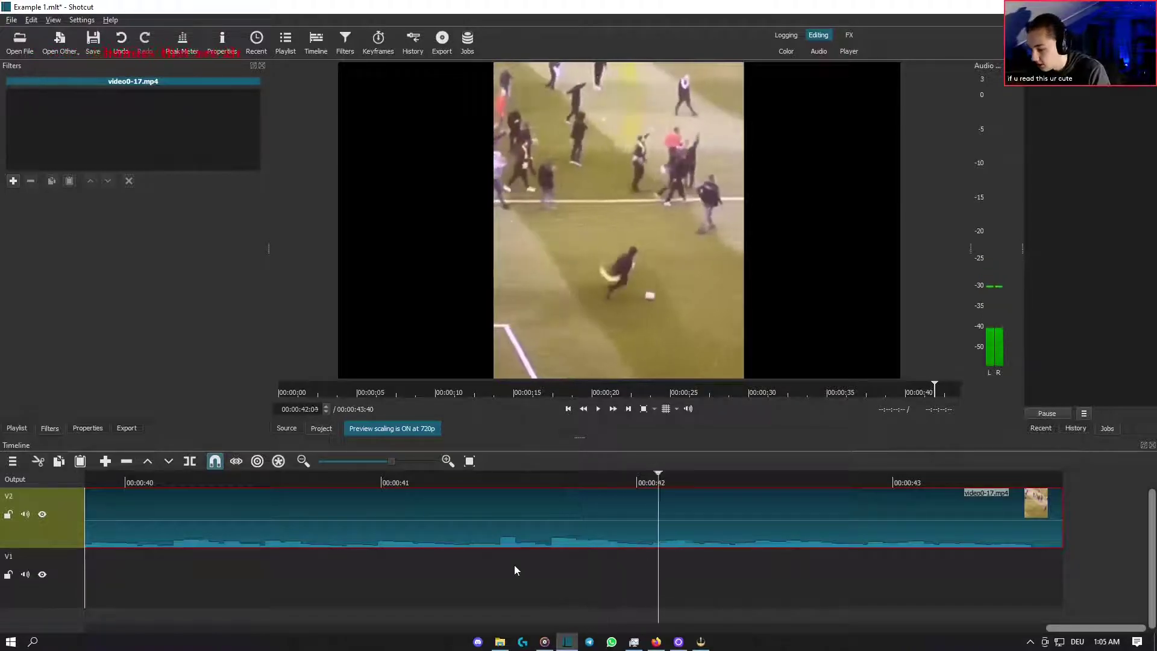
{"action": "key", "text": "Right"}
{"action": "key", "text": "Right"}
{"action": "key", "text": "Right"}
{"action": "key", "text": "Right"}
{"action": "key", "text": "Right"}
{"action": "key", "text": "Right"}
{"action": "key", "text": "Right"}
{"action": "key", "text": "Right"}
{"action": "key", "text": "Right"}
{"action": "key", "text": "Right"}
{"action": "key", "text": "Right"}
{"action": "key", "text": "Right"}
{"action": "key", "text": "Right"}
{"action": "key", "text": "Right"}
{"action": "key", "text": "Right"}
{"action": "key", "text": "Right"}
{"action": "key", "text": "Right"}
{"action": "key", "text": "Right"}
{"action": "key", "text": "Right"}
{"action": "key", "text": "Right"}
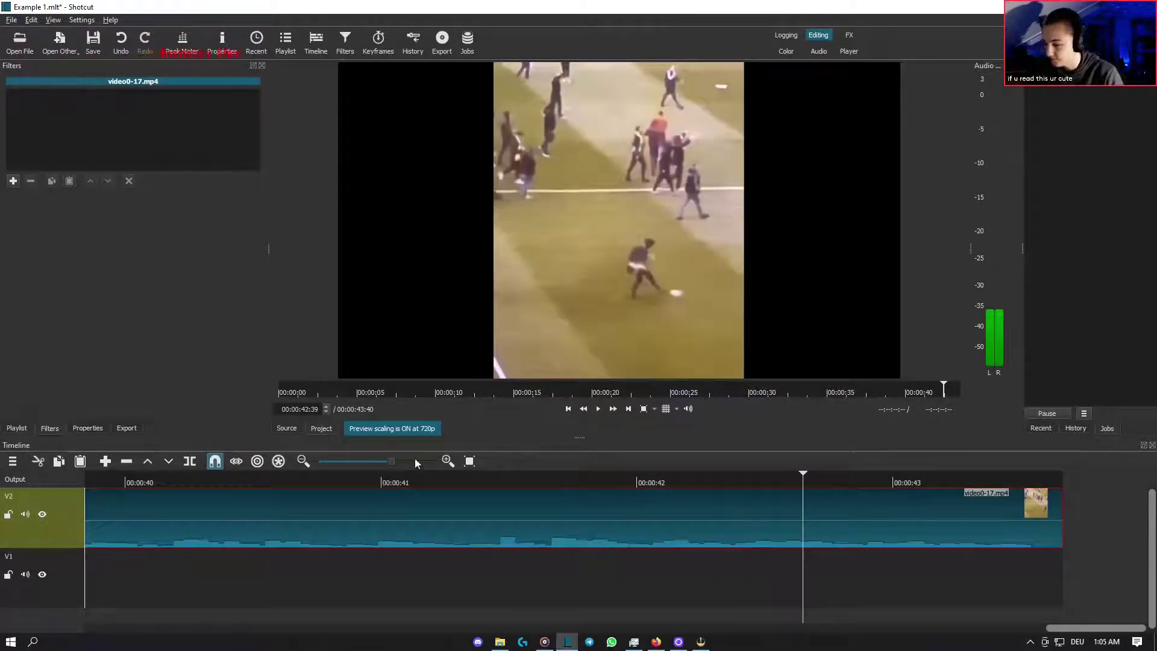
- Bring the video0-17.mp4 clip back along V2 to just after the penguin clip, leaving only a tiny gap
{"action": "left_click_drag", "start_coordinate": [372, 463], "coordinate": [356, 462]}
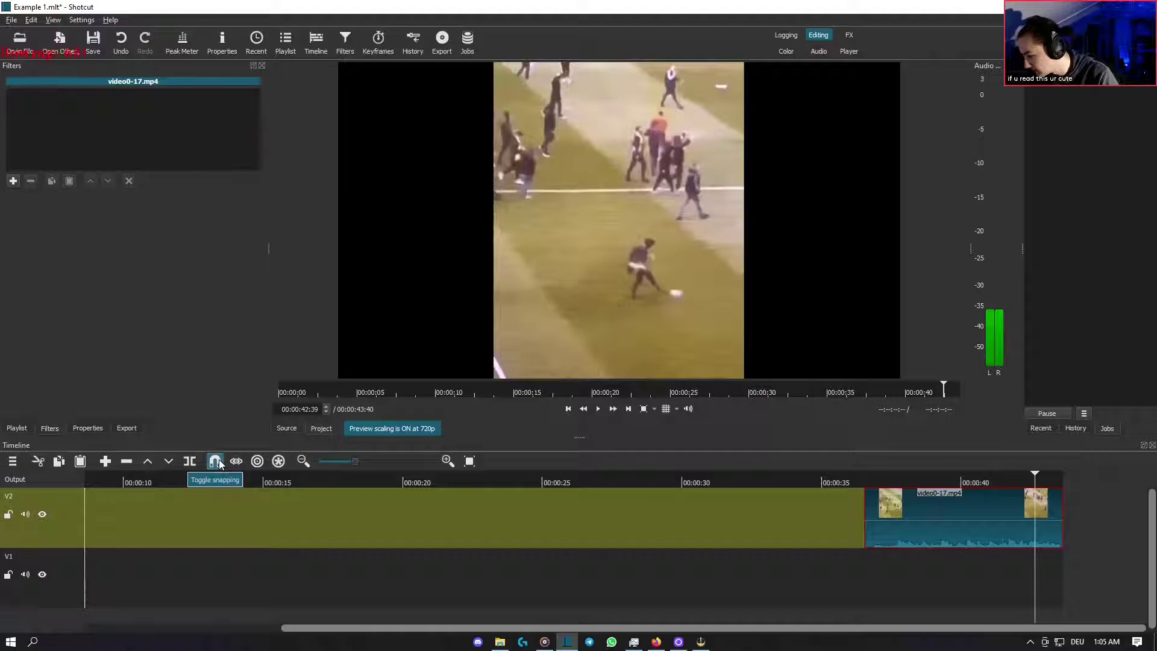
{"action": "mouse_move", "coordinate": [355, 462]}
{"action": "left_mouse_down"}
{"action": "mouse_move", "coordinate": [331, 469]}
{"action": "mouse_move", "coordinate": [352, 462]}
{"action": "left_mouse_up"}
{"action": "left_click_drag", "start_coordinate": [516, 512], "coordinate": [405, 509]}
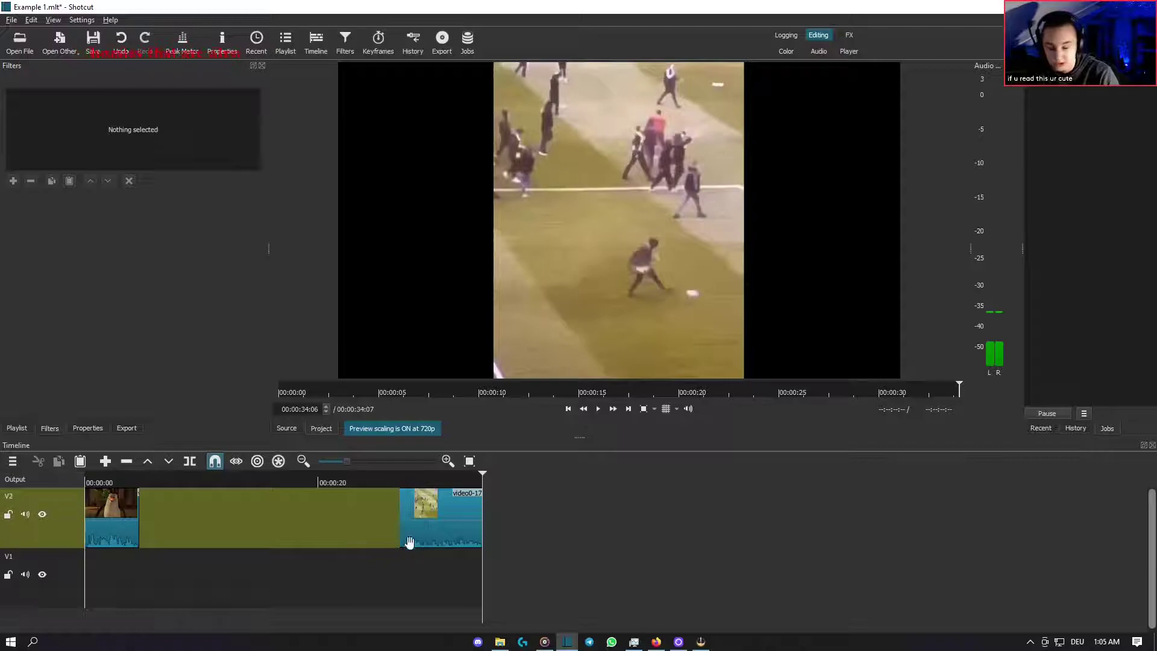
{"action": "left_click_drag", "start_coordinate": [452, 514], "coordinate": [169, 515]}
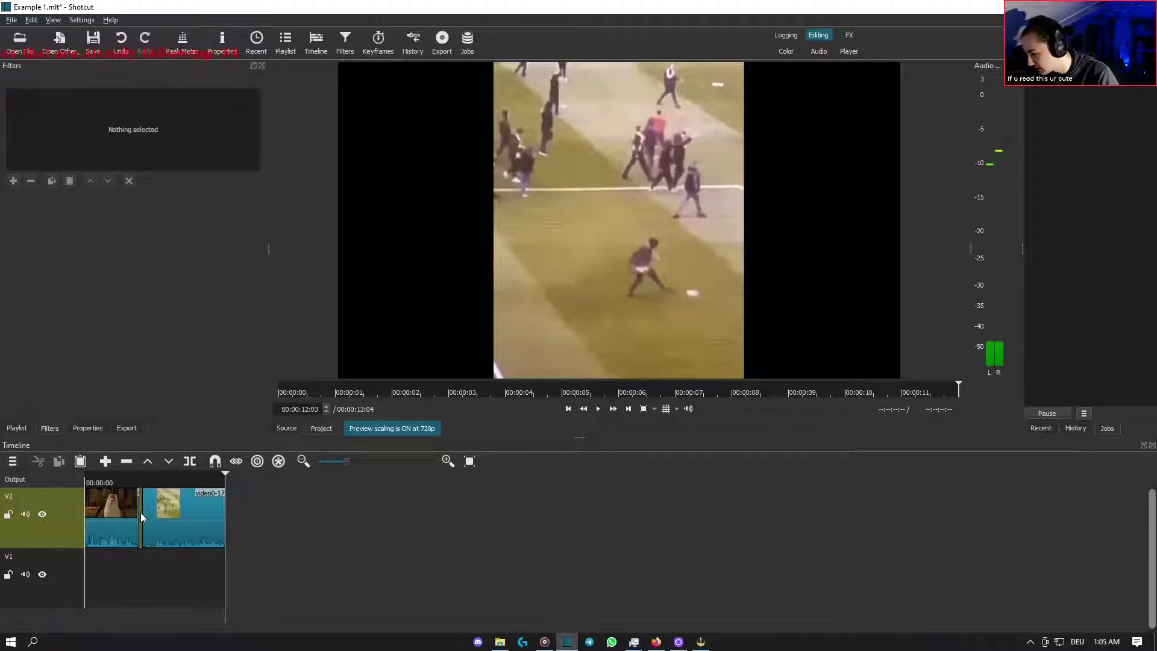
- Try overlapping the video0-17.mp4 clip with the end of the penguin clip, undo it and reopen a gap between them
{"action": "mouse_move", "coordinate": [183, 514]}
{"action": "left_mouse_down"}
{"action": "mouse_move", "coordinate": [220, 517]}
{"action": "mouse_move", "coordinate": [180, 521]}
{"action": "left_mouse_up"}
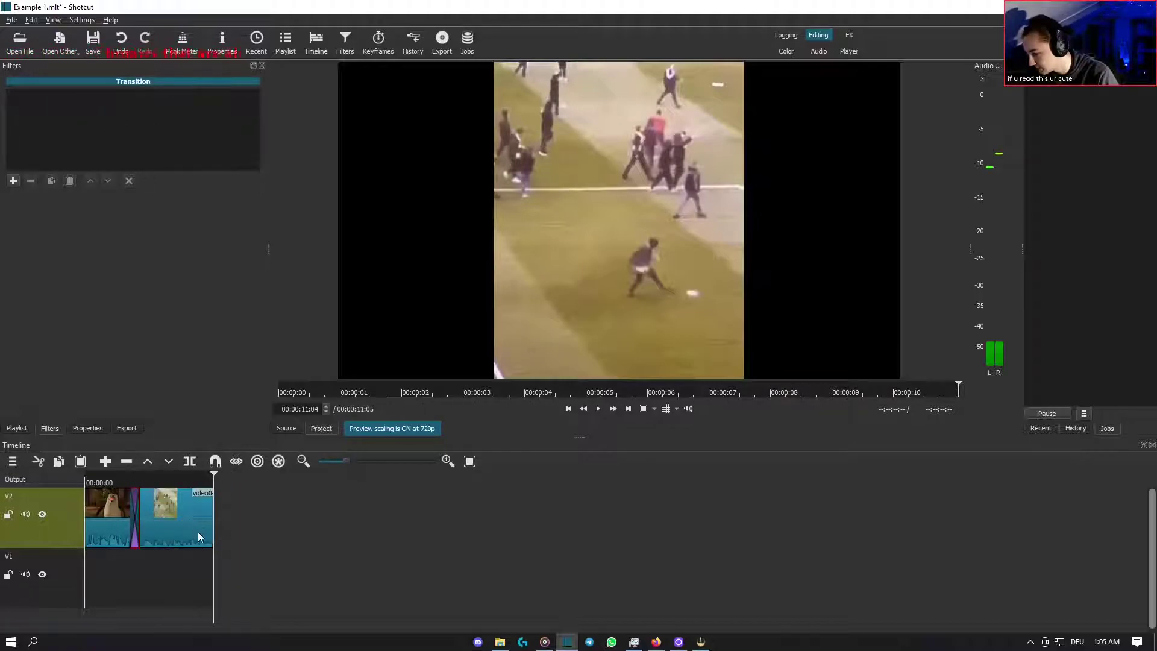
{"action": "left_click", "coordinate": [127, 41]}
{"action": "mouse_move", "coordinate": [183, 511]}
{"action": "left_mouse_down"}
{"action": "mouse_move", "coordinate": [209, 512]}
{"action": "mouse_move", "coordinate": [142, 517]}
{"action": "mouse_move", "coordinate": [182, 505]}
{"action": "left_mouse_up"}
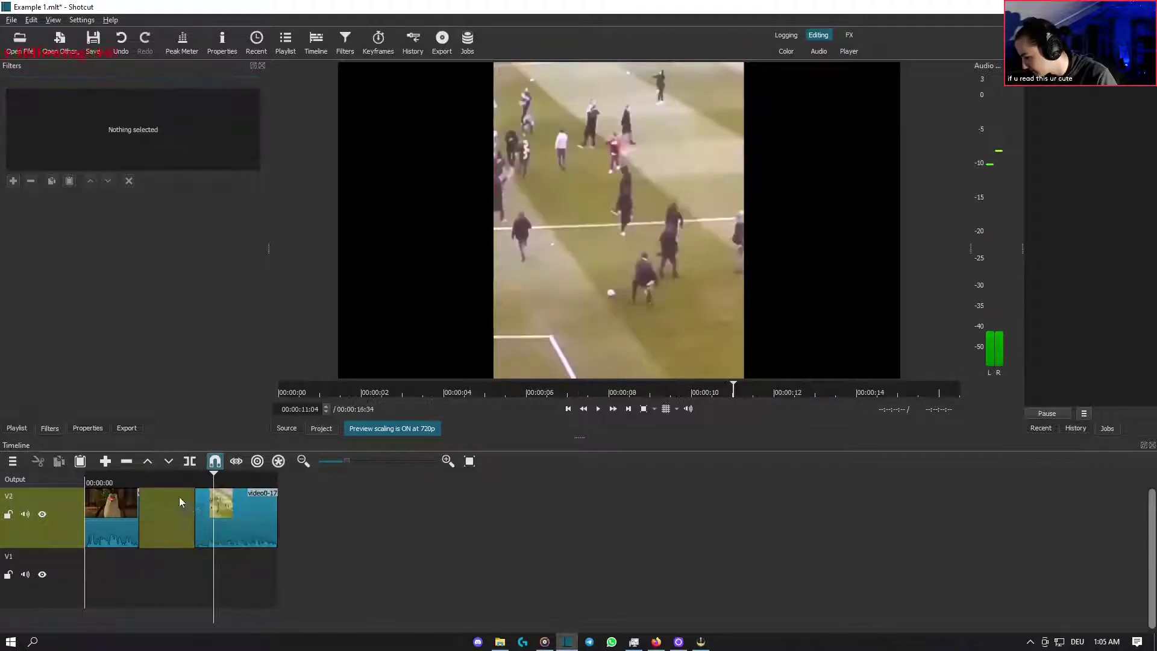
- Use timeline snapping to place the video0-17.mp4 clip flush against the end of the penguin clip and play across the cut
{"action": "left_click", "coordinate": [356, 461]}
{"action": "left_click", "coordinate": [247, 580]}
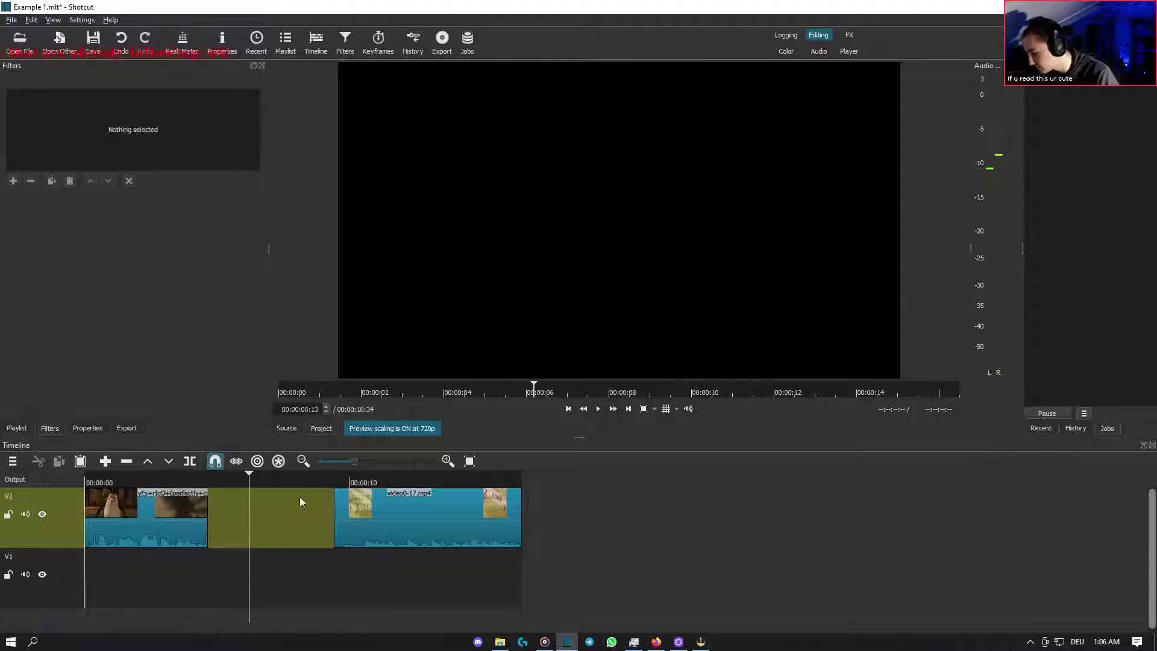
{"action": "key", "text": "ctrl+p"}
{"action": "left_click", "coordinate": [179, 575]}
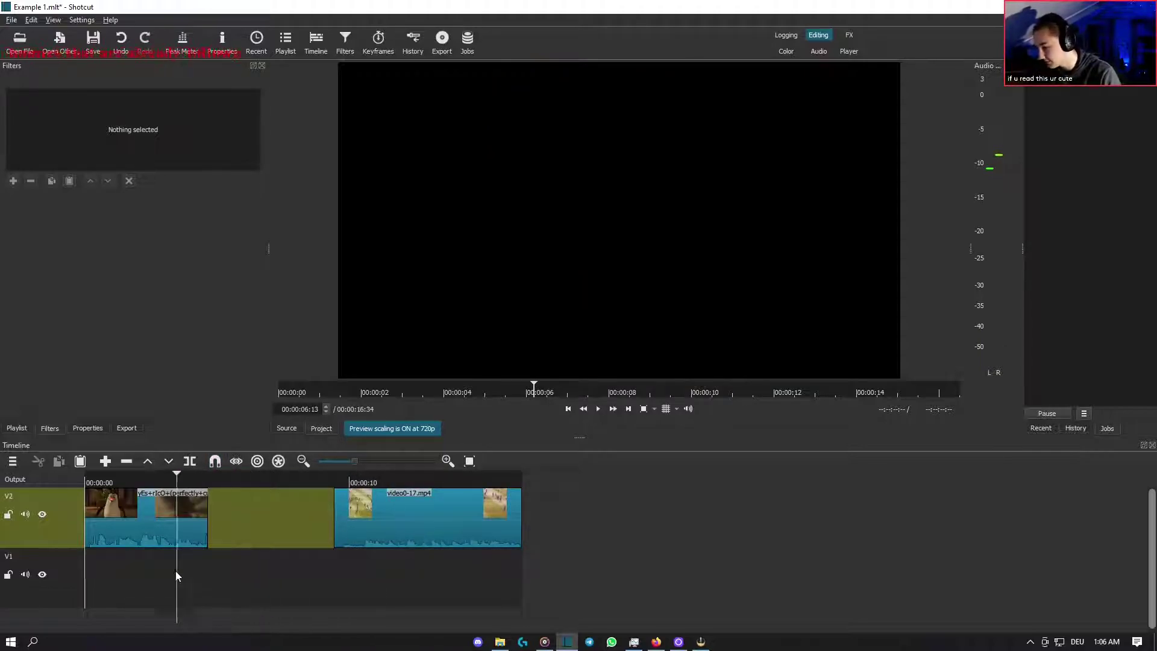
{"action": "left_click_drag", "start_coordinate": [436, 523], "coordinate": [357, 516]}
{"action": "left_click_drag", "start_coordinate": [286, 528], "coordinate": [225, 480]}
{"action": "left_click_drag", "start_coordinate": [269, 519], "coordinate": [250, 518]}
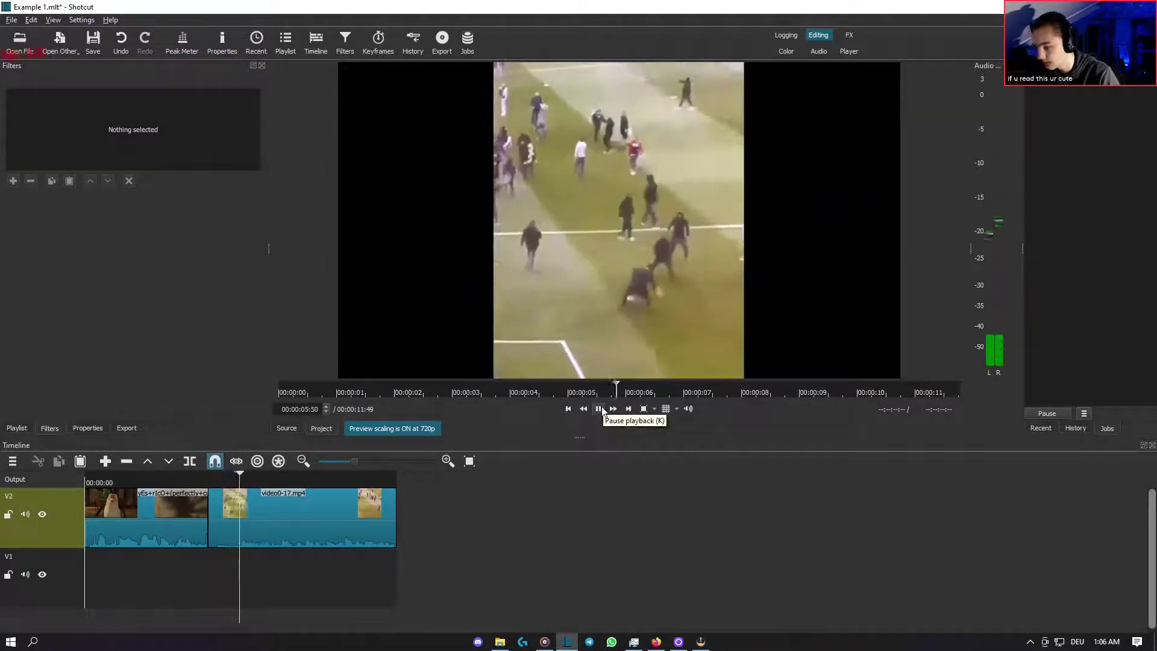
{"action": "left_click", "coordinate": [599, 409]}
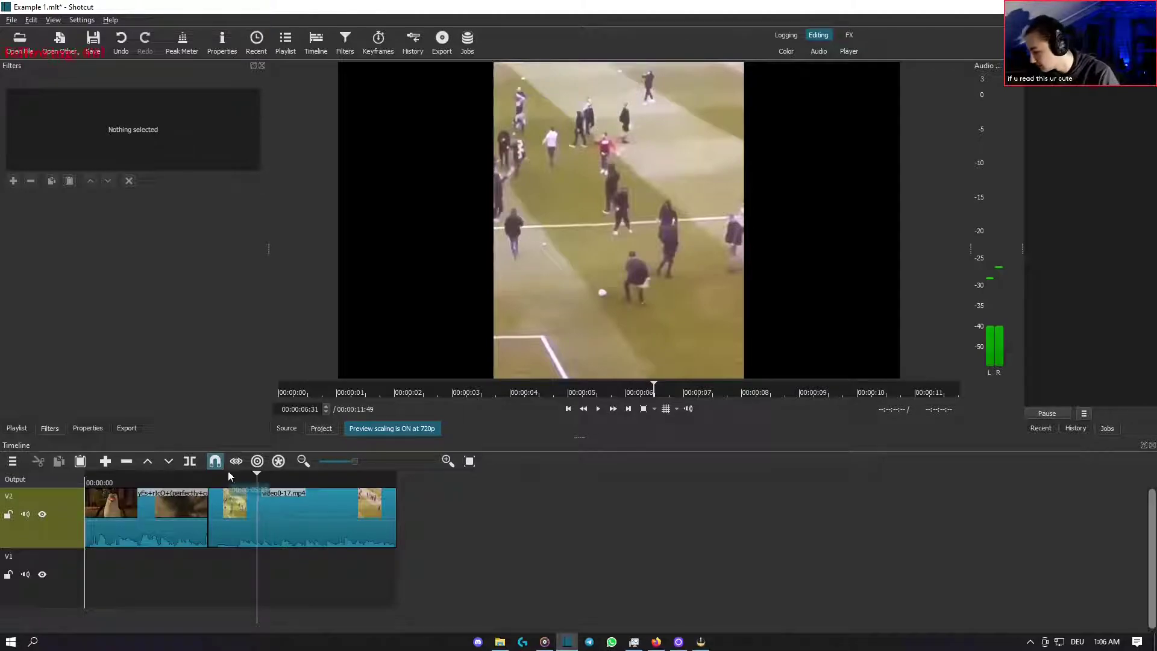
- Overlap the video0-17.mp4 clip with the penguin clip by about one second to create a transition and play through it
{"action": "left_click_drag", "start_coordinate": [331, 516], "coordinate": [295, 524]}
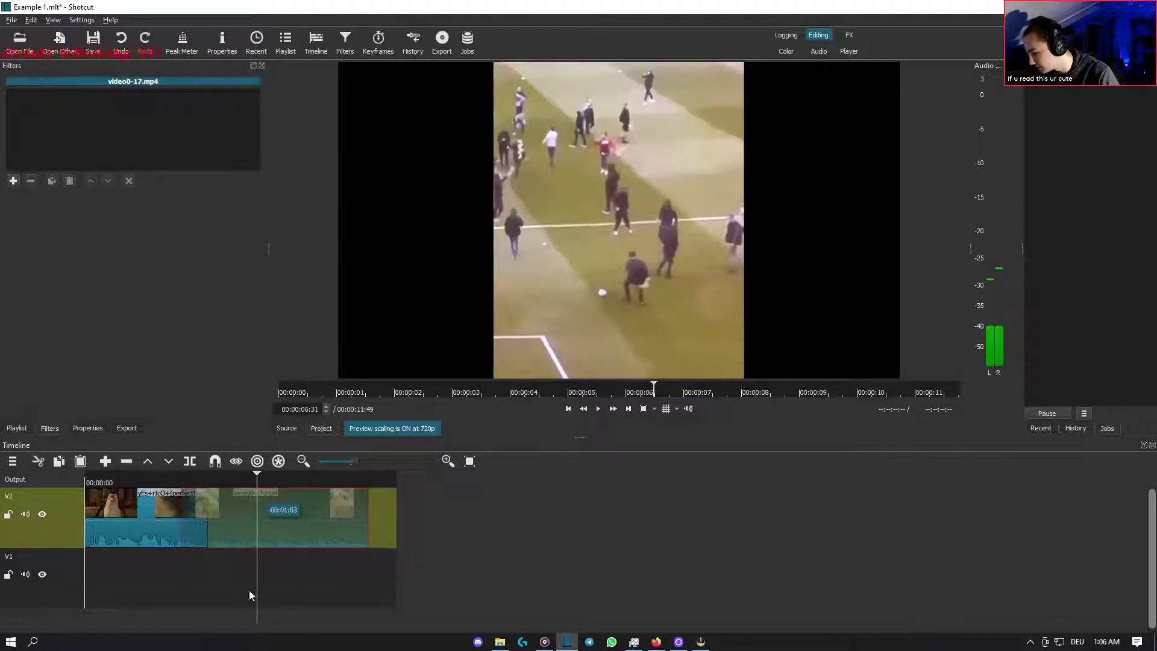
{"action": "left_click", "coordinate": [165, 589]}
{"action": "left_click", "coordinate": [598, 409]}
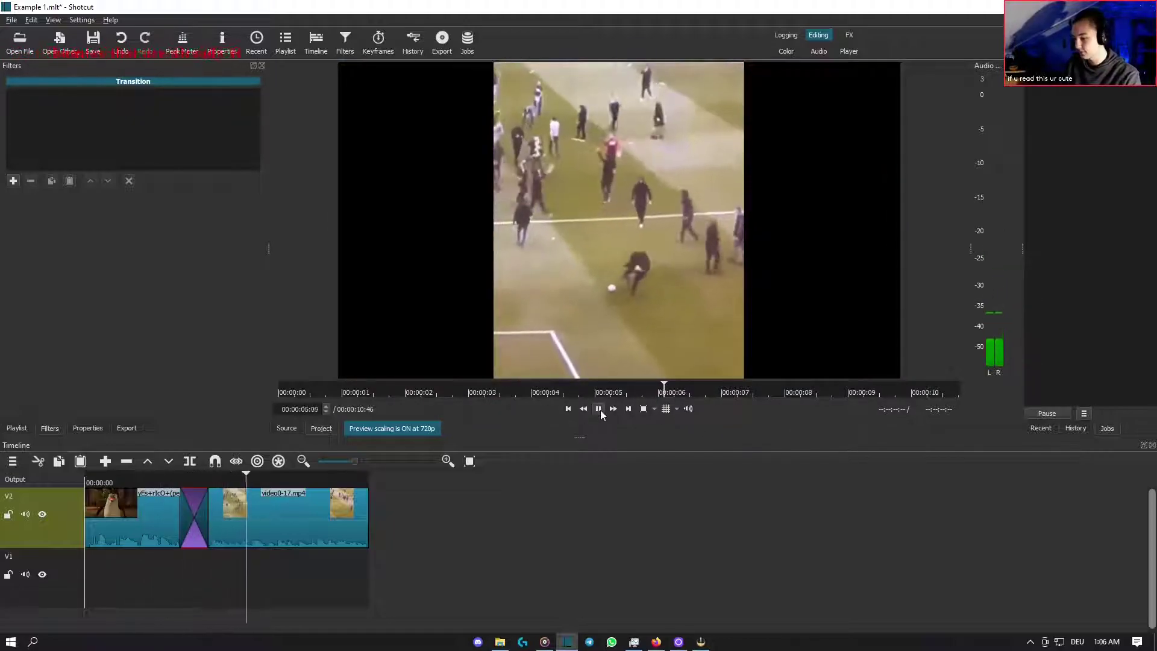
{"action": "left_click", "coordinate": [598, 408]}
- Scrub the playhead back and forth across the transition between the penguin clip and video0-17.mp4
{"action": "left_click", "coordinate": [193, 584]}
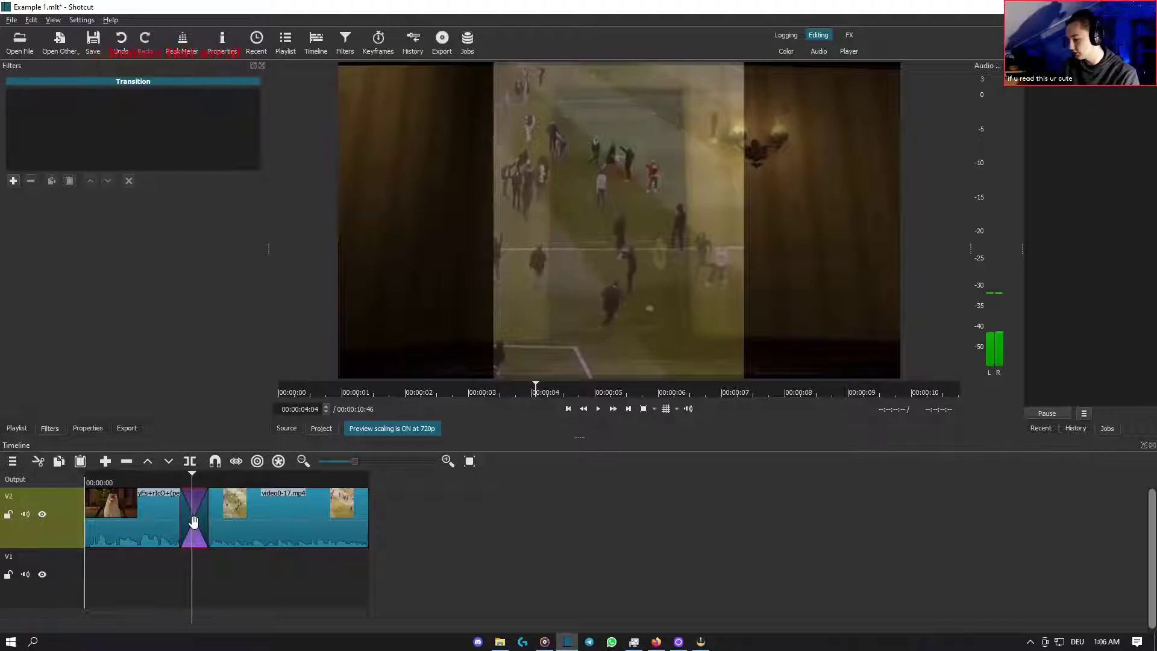
{"action": "left_click", "coordinate": [245, 519]}
{"action": "left_click", "coordinate": [197, 525]}
{"action": "left_click", "coordinate": [239, 525]}
{"action": "left_click", "coordinate": [195, 525]}
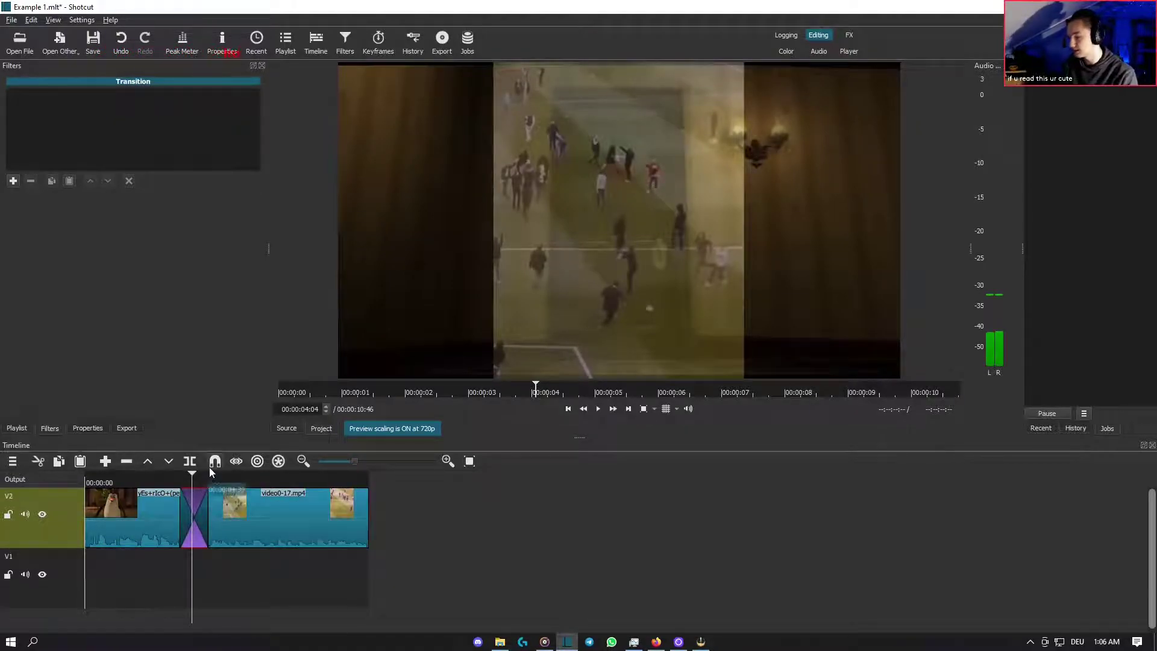
- Open the transition's properties, set its video type to Barn Door Vertical and play through it
{"action": "left_click", "coordinate": [14, 184]}
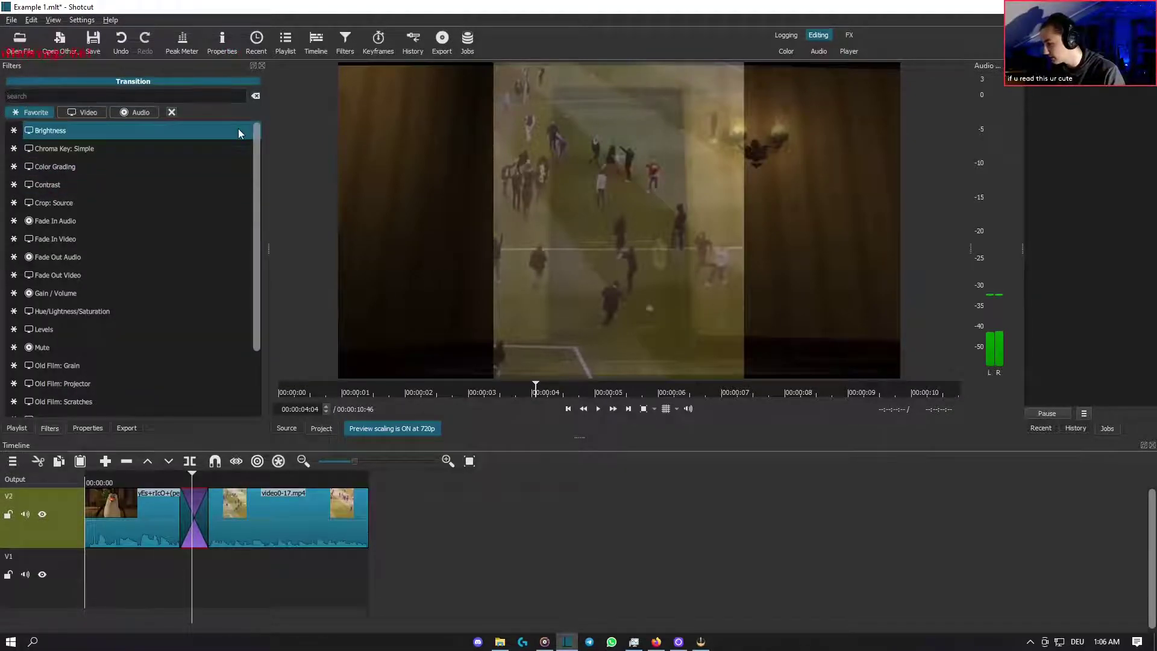
{"action": "left_click", "coordinate": [171, 112]}
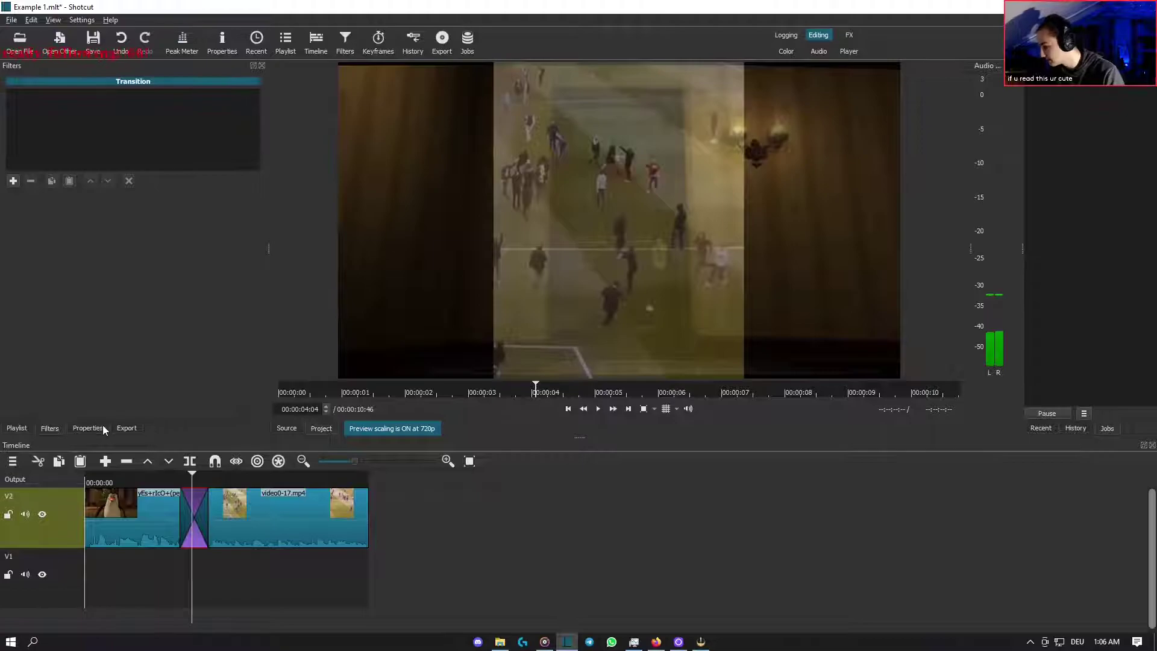
{"action": "left_click", "coordinate": [88, 428]}
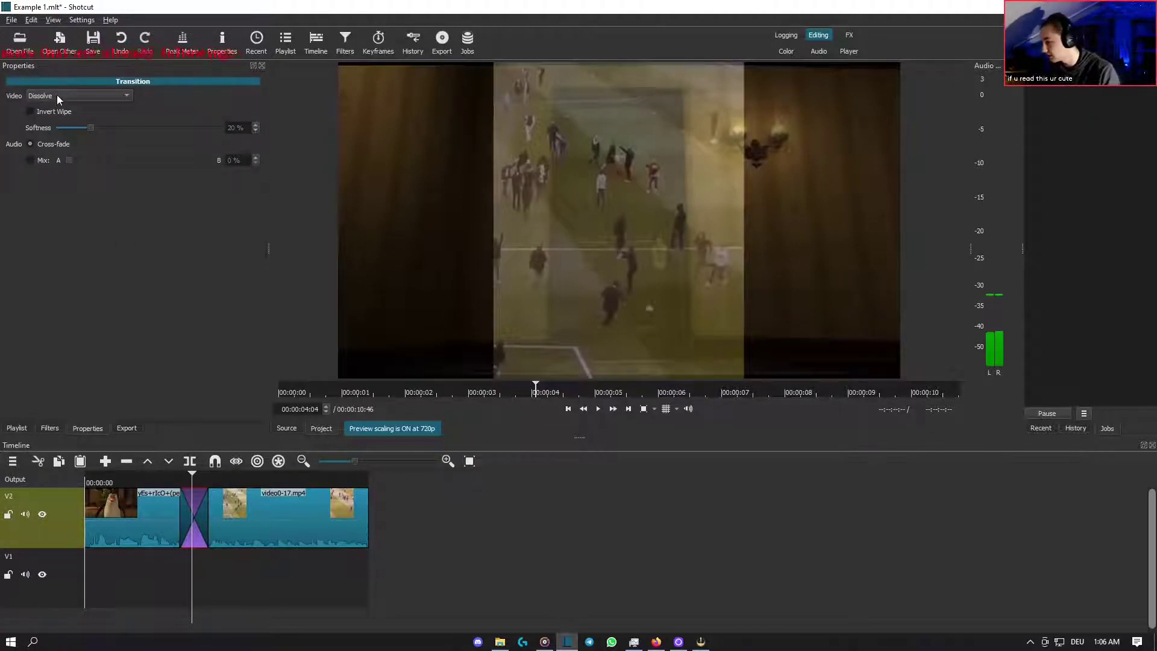
{"action": "left_click", "coordinate": [56, 95]}
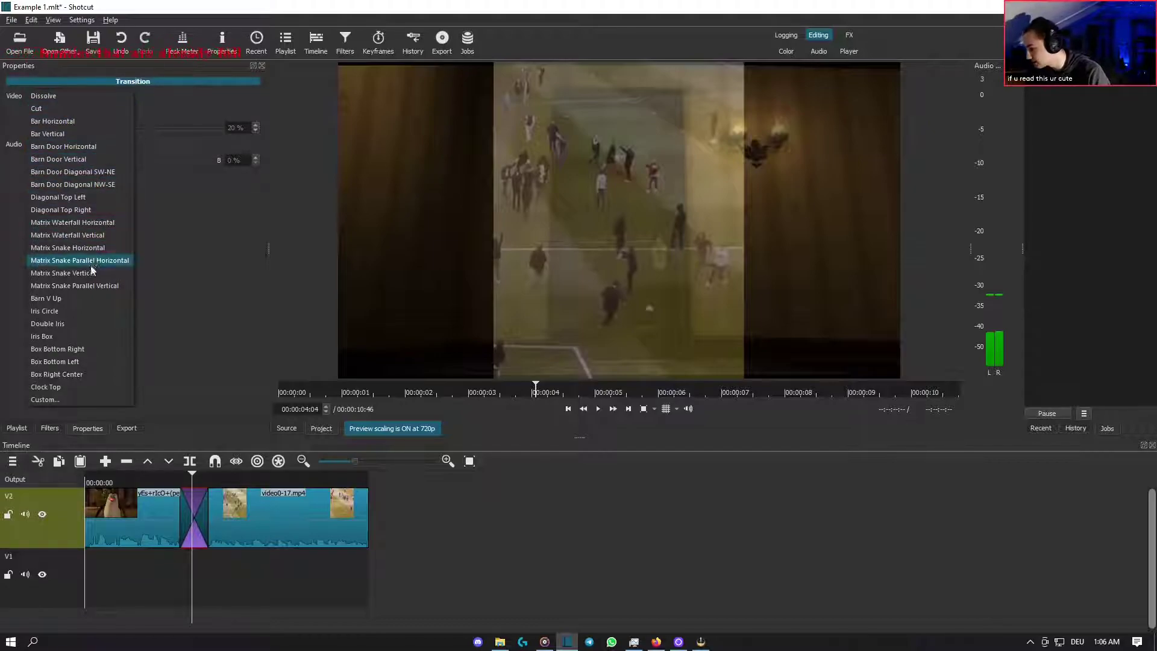
{"action": "left_click", "coordinate": [96, 158]}
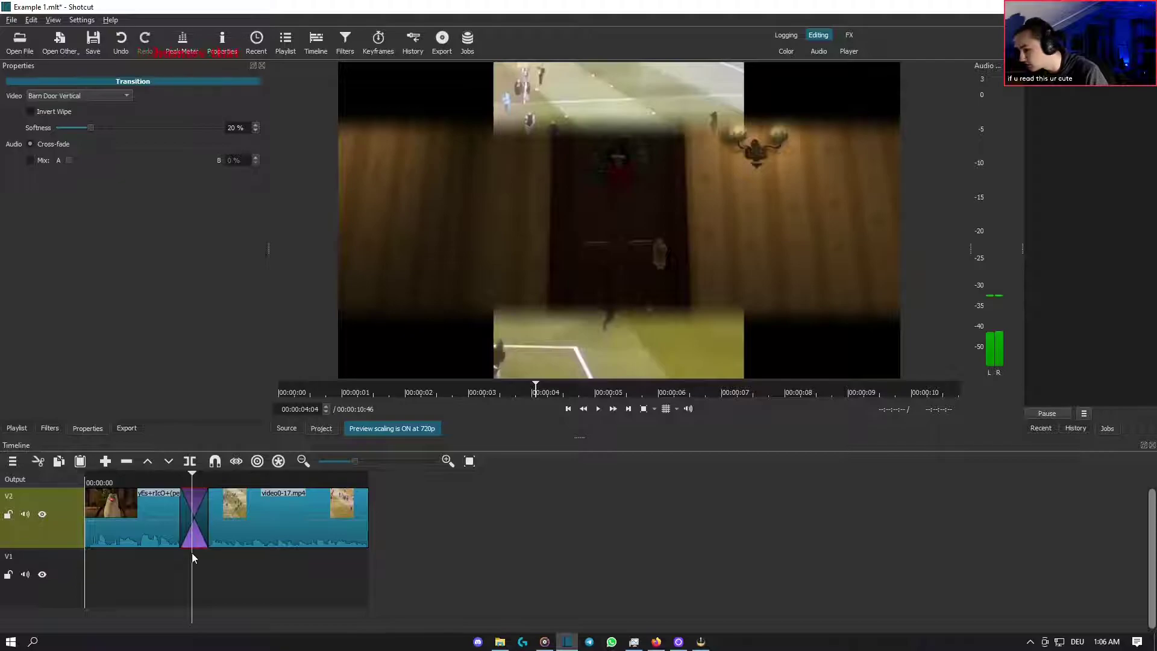
{"action": "left_click_drag", "start_coordinate": [161, 481], "coordinate": [255, 483]}
{"action": "left_click", "coordinate": [600, 410]}
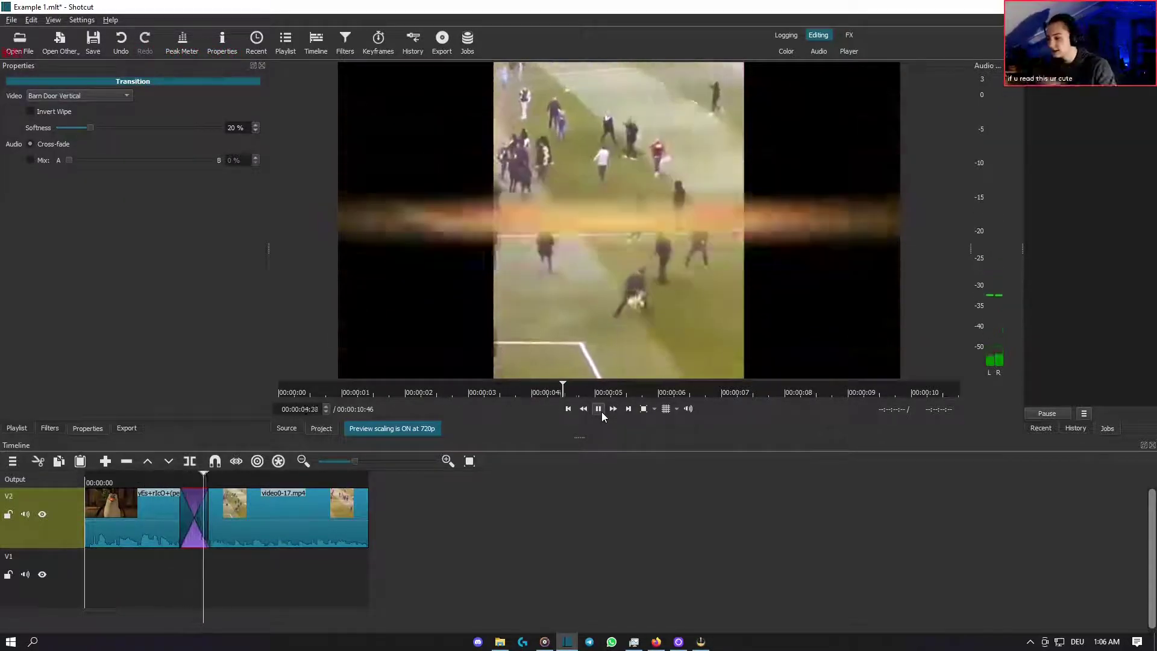
{"action": "left_click", "coordinate": [599, 408]}
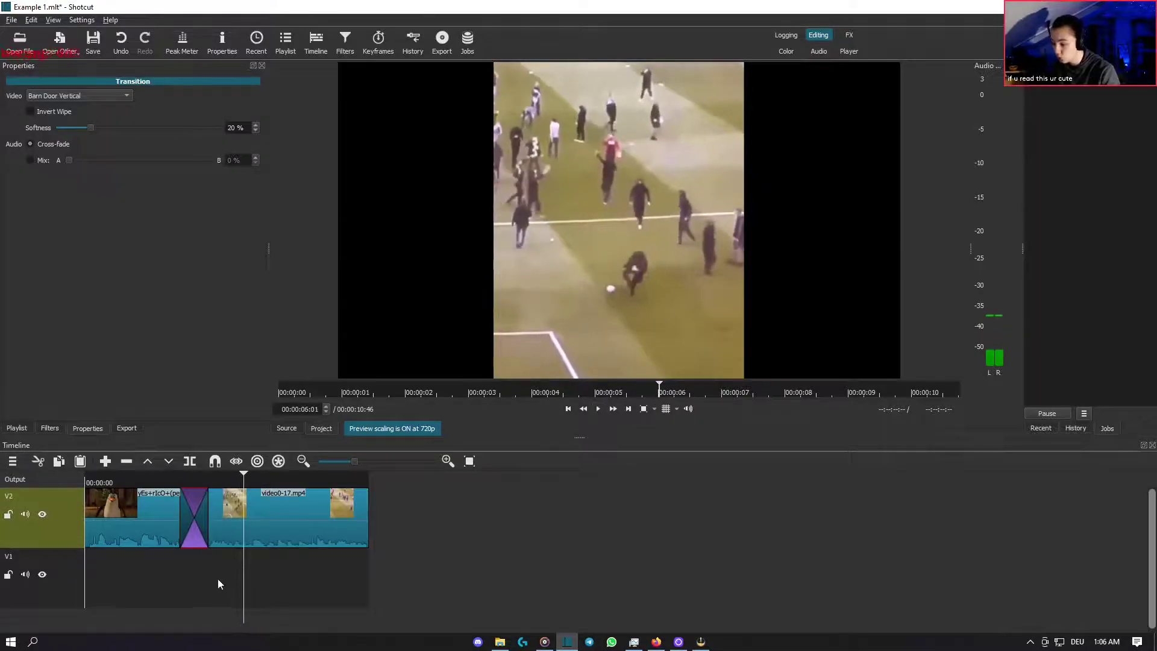
- Change the transition's video type to Iris Box and play through it from just before the overlap
{"action": "left_click", "coordinate": [195, 580]}
{"action": "left_click", "coordinate": [164, 599]}
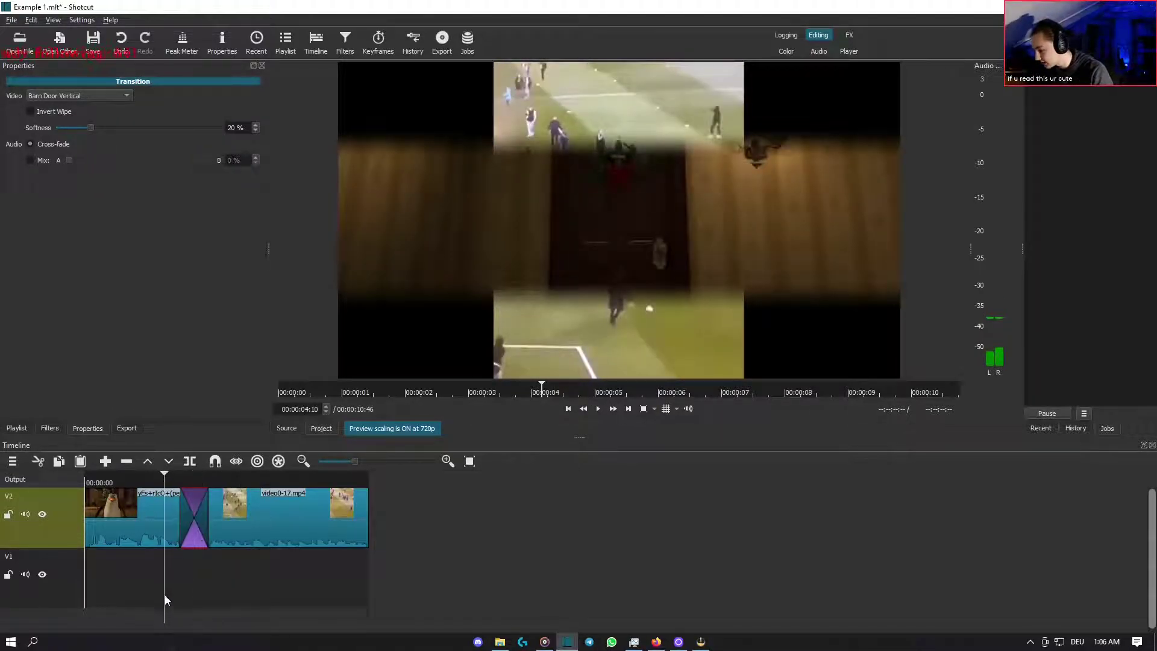
{"action": "left_click", "coordinate": [68, 98]}
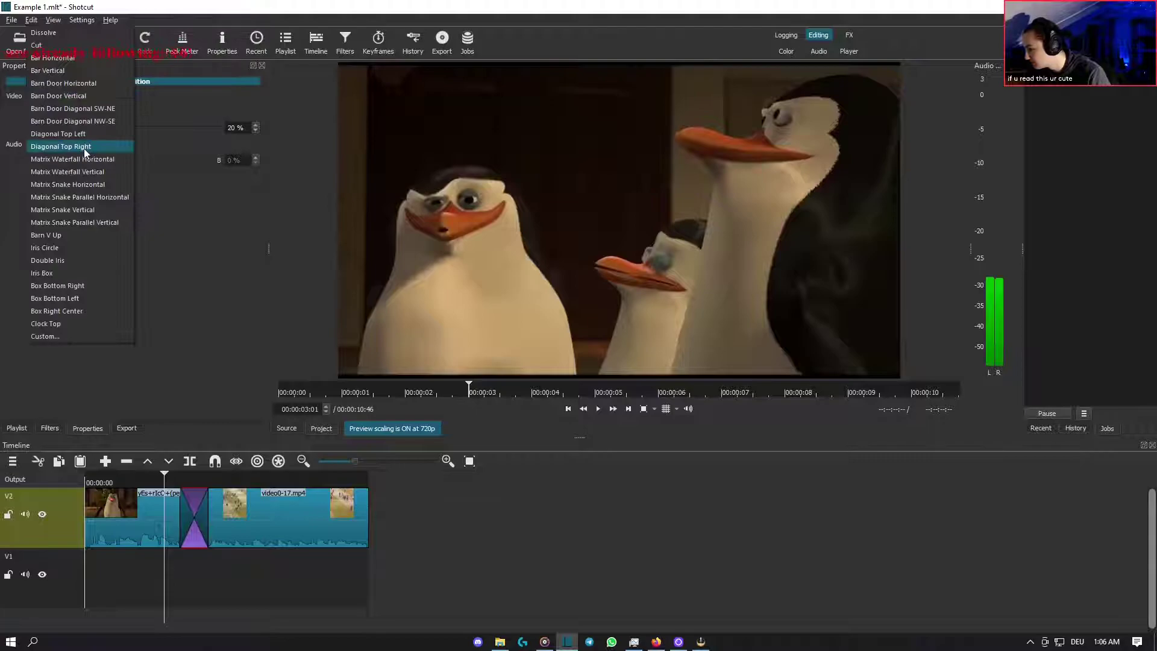
{"action": "left_click", "coordinate": [94, 268]}
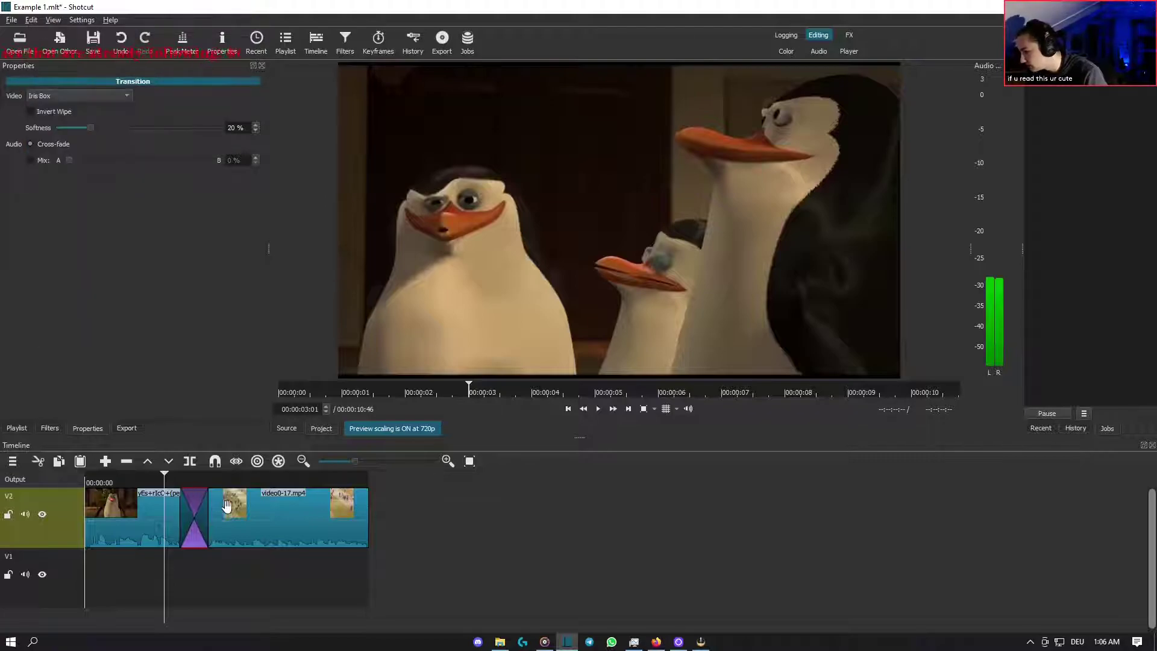
{"action": "left_click", "coordinate": [598, 409]}
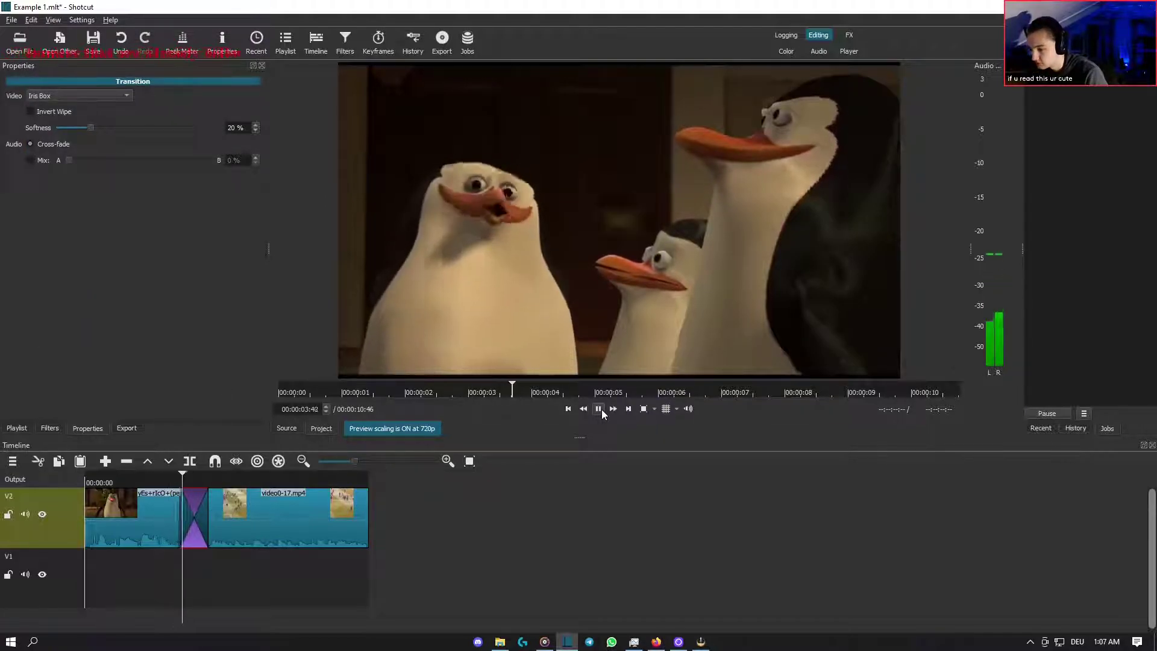
{"action": "left_click", "coordinate": [598, 409]}
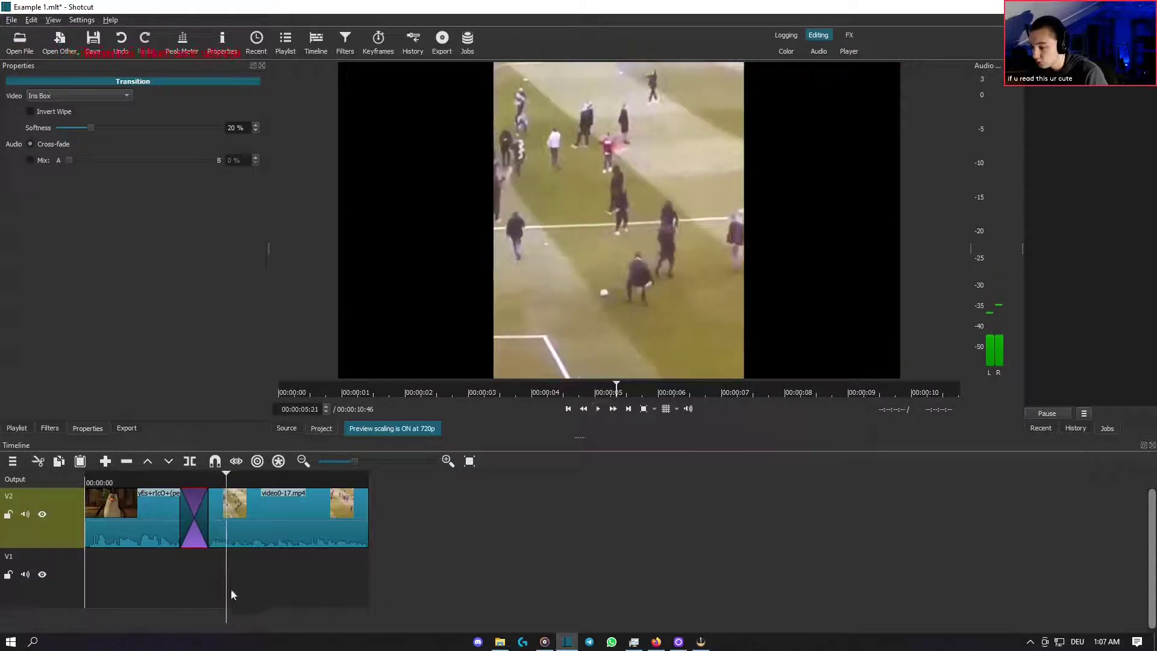
- Enable Invert Wipe on the Iris Box transition and play through it again
{"action": "left_click", "coordinate": [196, 597]}
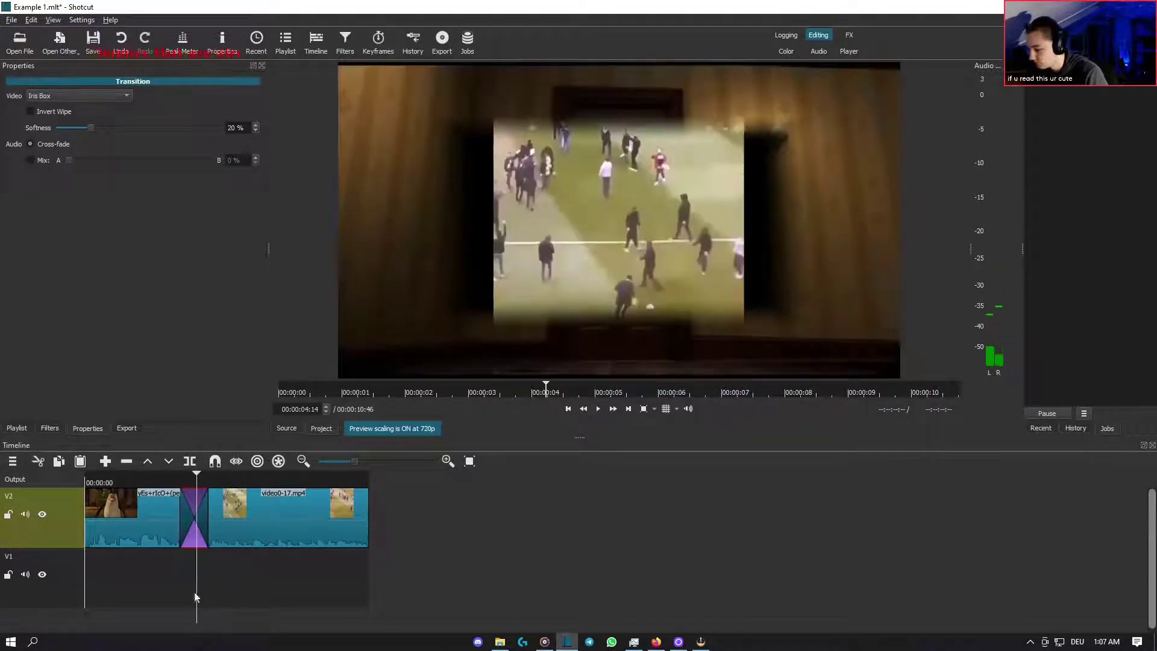
{"action": "left_click", "coordinate": [30, 112]}
{"action": "left_click_drag", "start_coordinate": [181, 592], "coordinate": [153, 595]}
{"action": "left_click", "coordinate": [598, 409]}
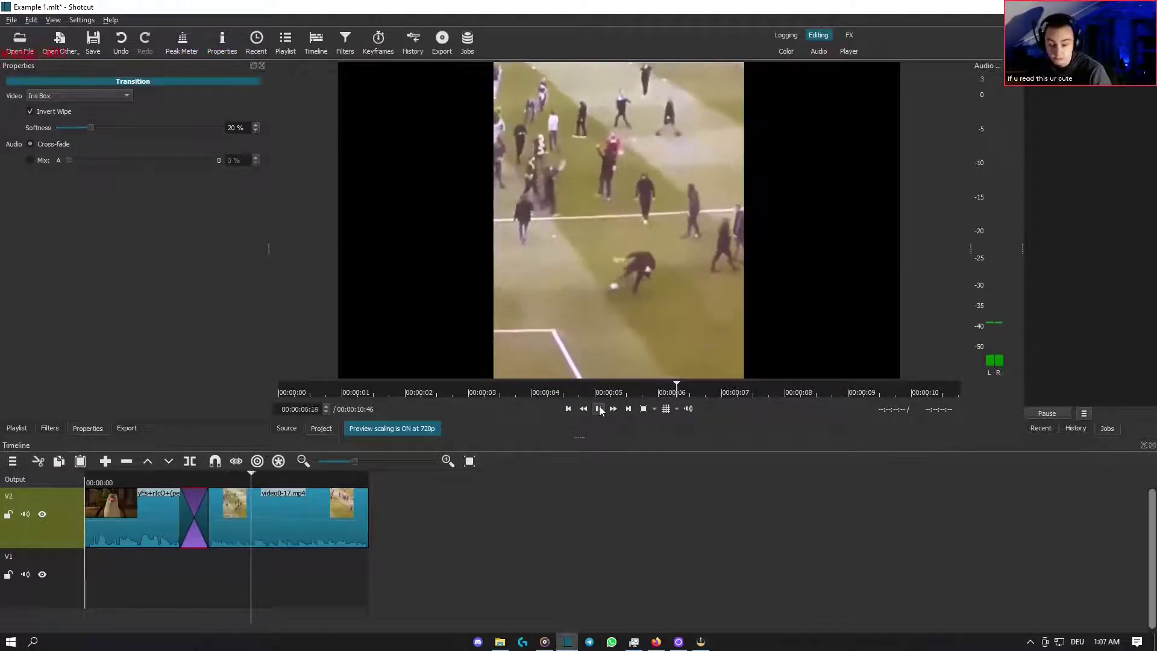
{"action": "left_click", "coordinate": [597, 410]}
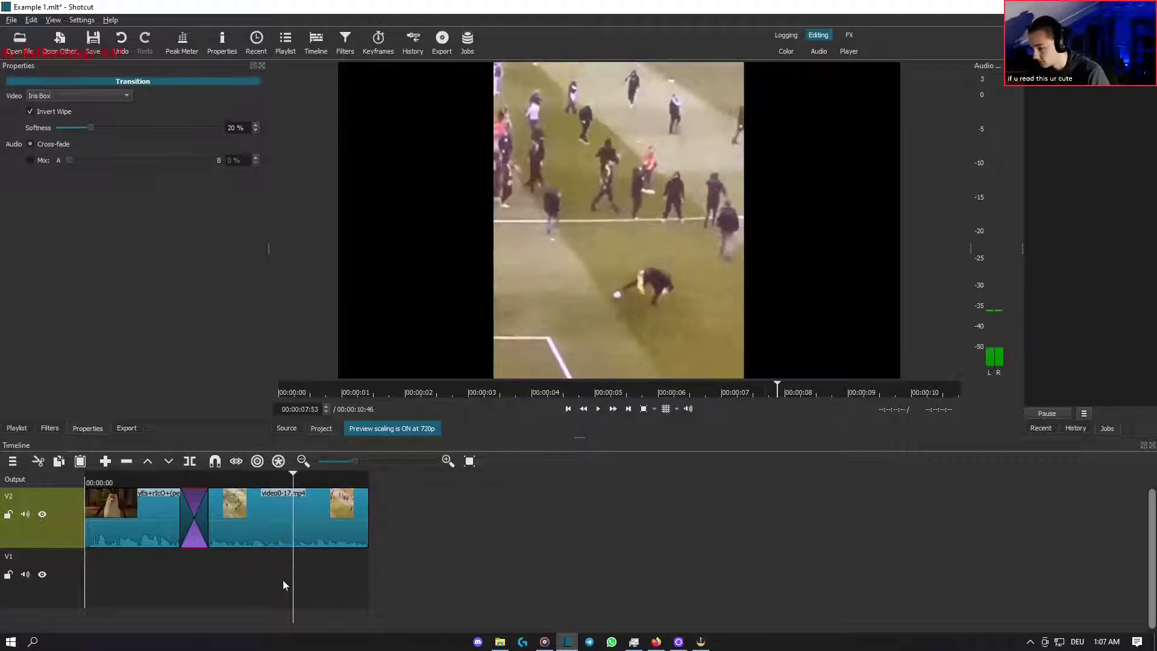
- Set the transition's video type to Bar Horizontal and play it from the penguin clip
{"action": "left_click", "coordinate": [192, 601]}
{"action": "left_click", "coordinate": [87, 97]}
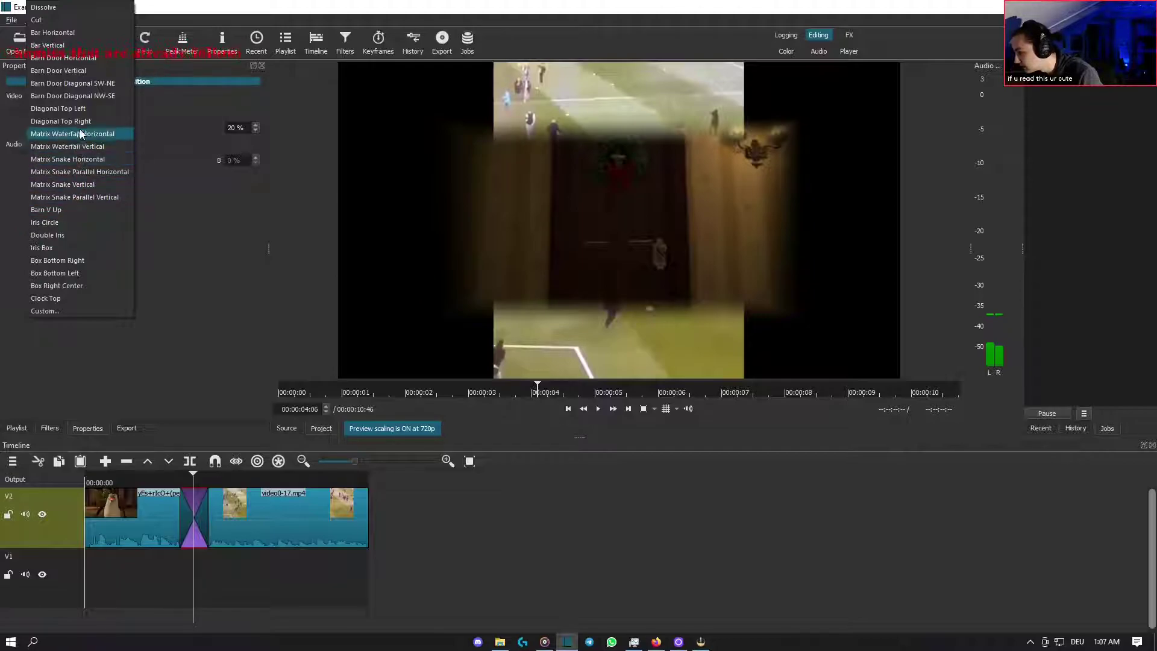
{"action": "left_click", "coordinate": [85, 32]}
{"action": "left_click", "coordinate": [161, 589]}
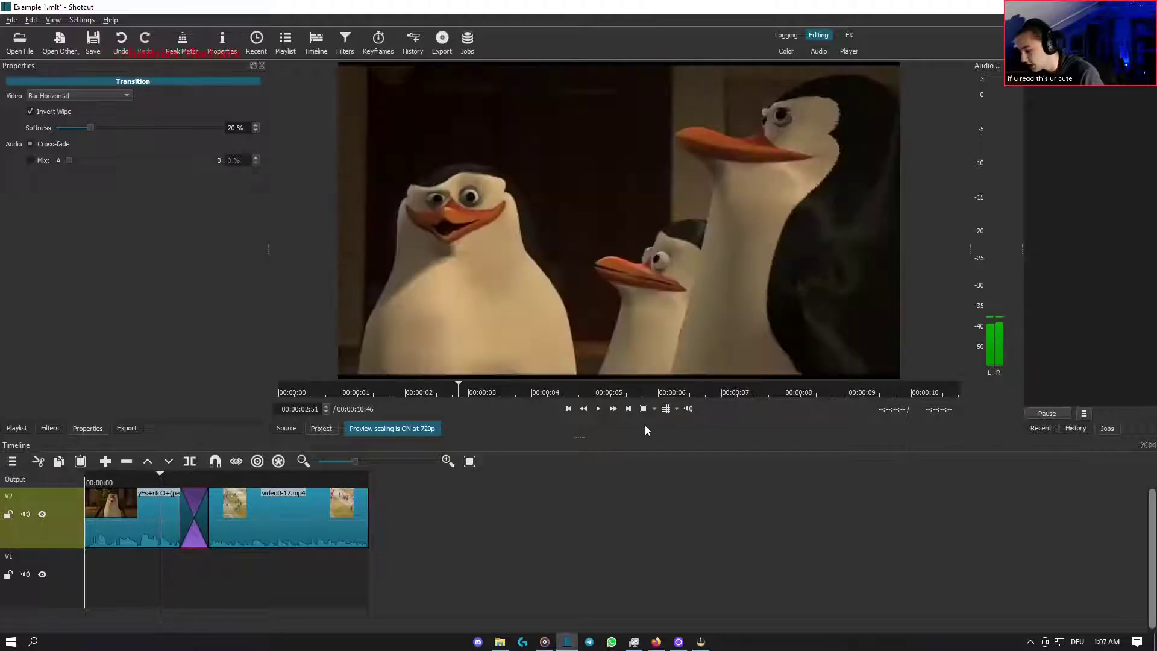
{"action": "left_click", "coordinate": [599, 409]}
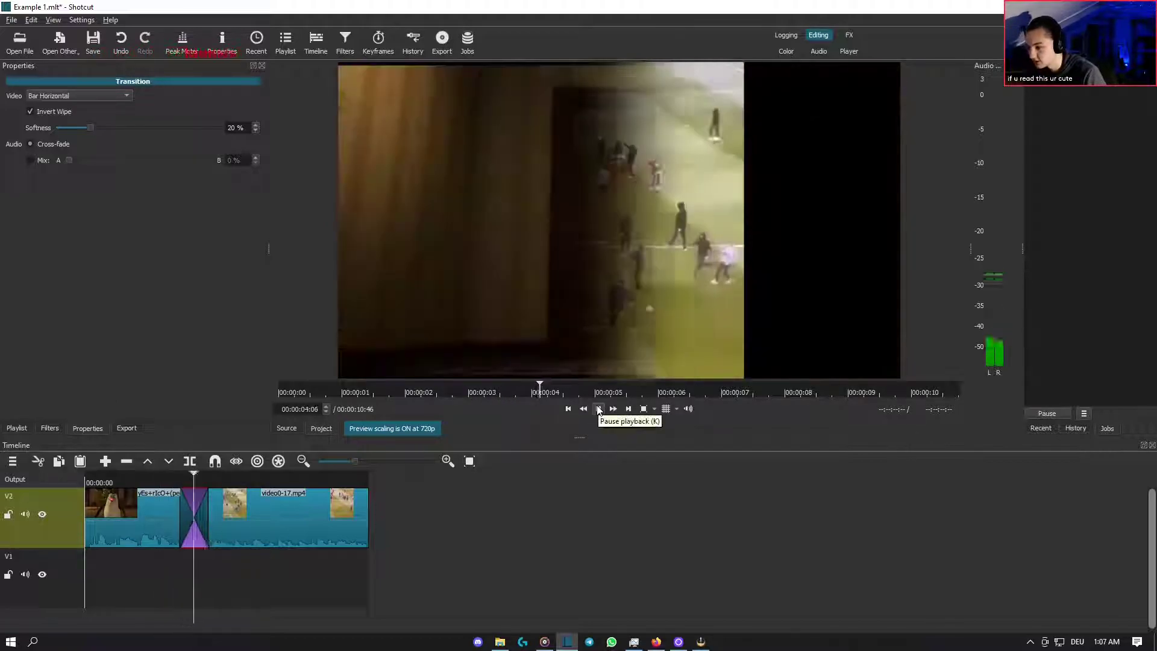
- Disable Invert Wipe on the Bar Horizontal transition and play across it to compare the wipe direction
{"action": "left_click", "coordinate": [190, 569]}
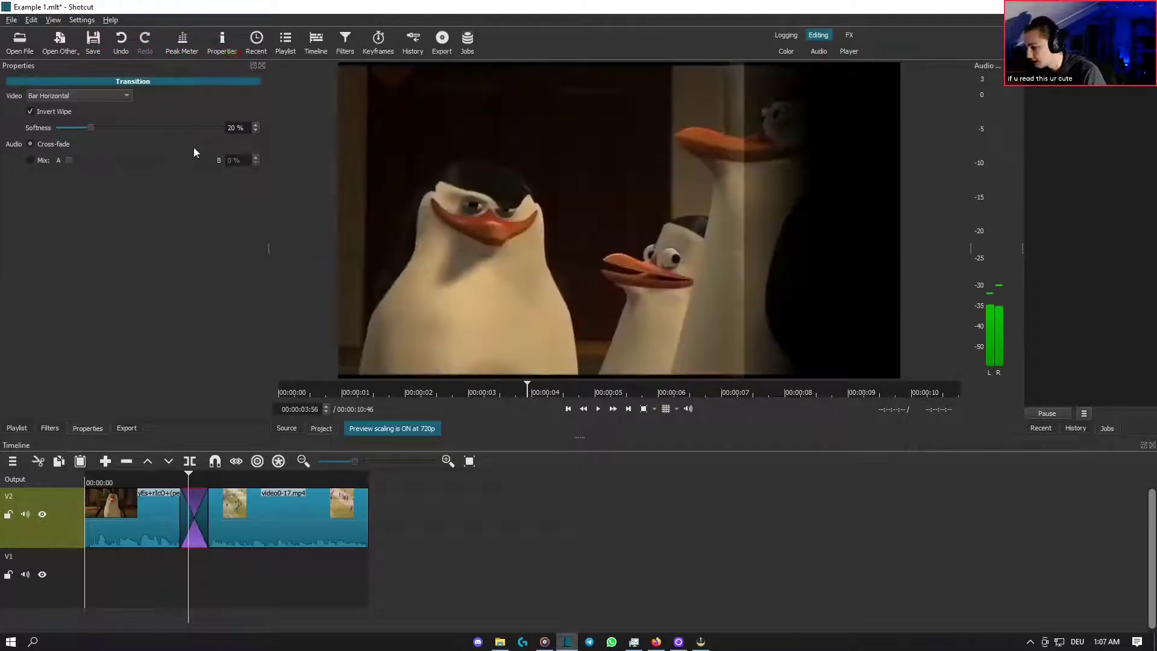
{"action": "left_click", "coordinate": [33, 111]}
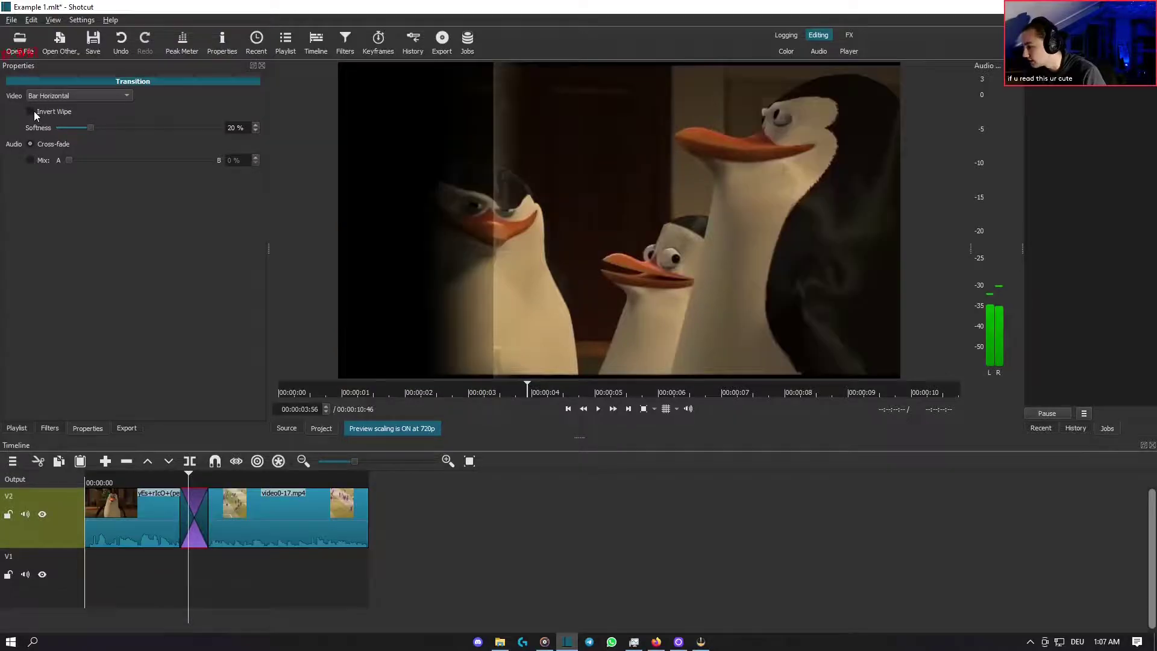
{"action": "left_click", "coordinate": [154, 590]}
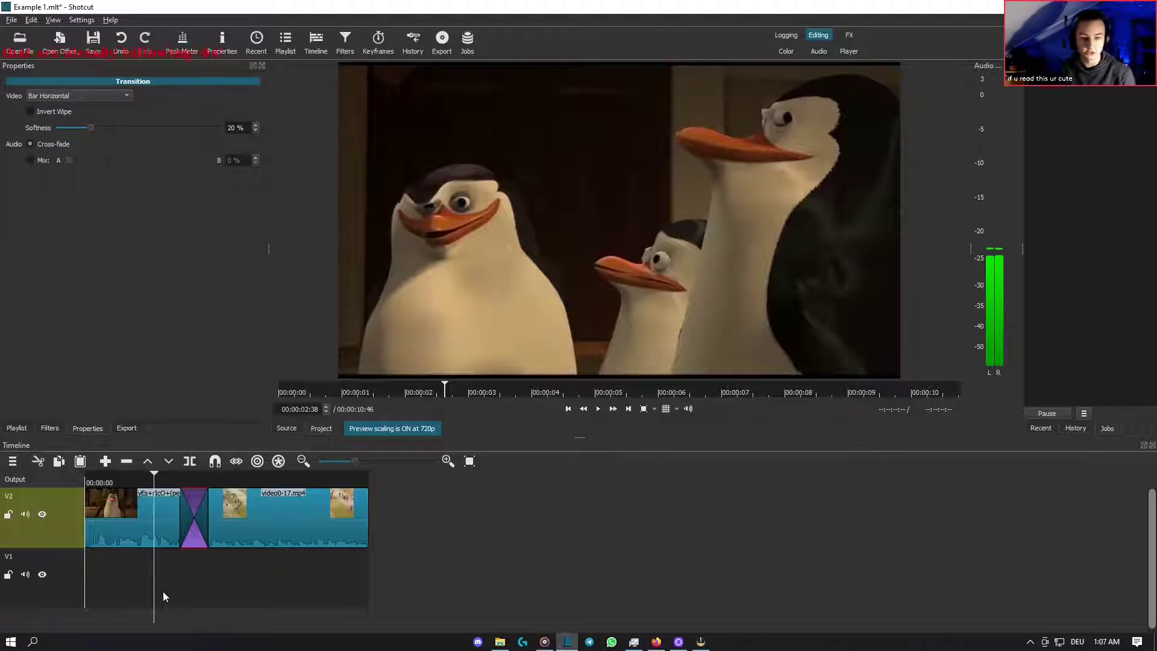
{"action": "left_click", "coordinate": [597, 409]}
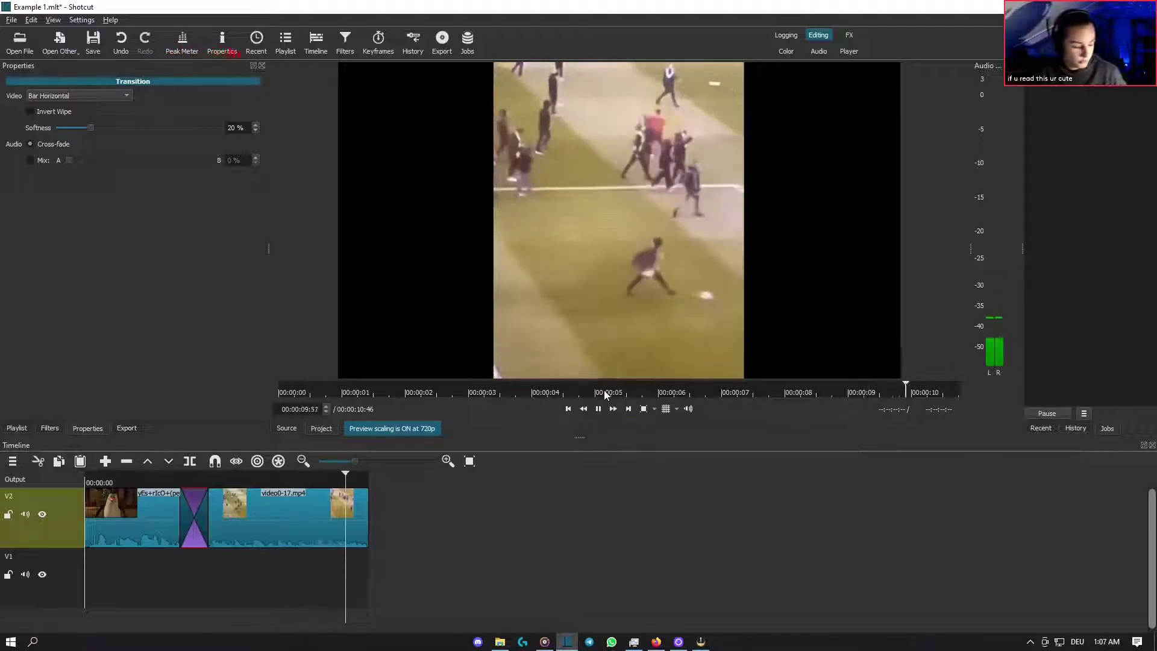
- Raise the transition's softness to 69 % and preview the wipe
{"action": "left_click", "coordinate": [170, 574]}
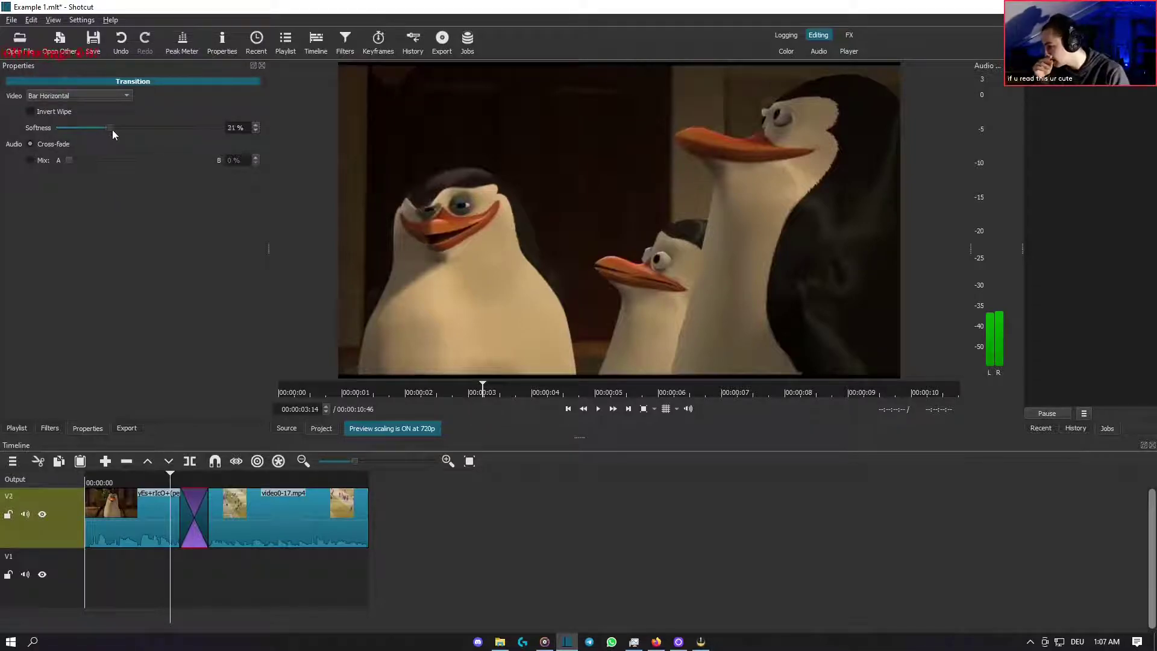
{"action": "left_click", "coordinate": [162, 574]}
{"action": "left_click", "coordinate": [598, 408]}
{"action": "left_click", "coordinate": [598, 409]}
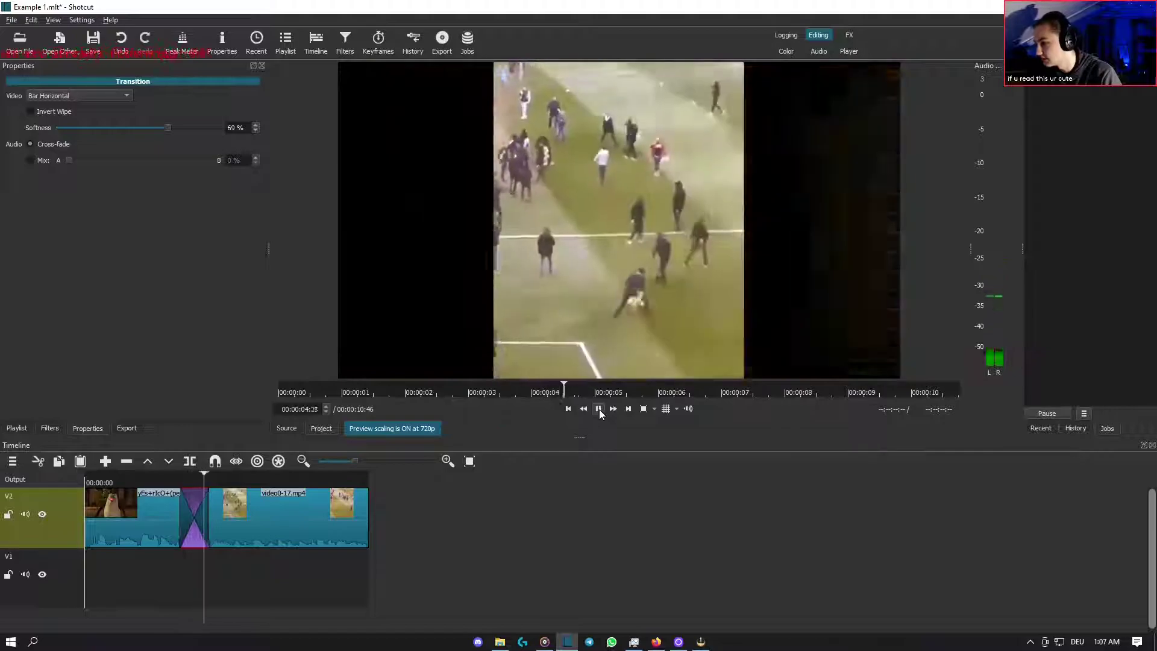
- Lower the transition's softness to 12 % and preview the sharper wipe
{"action": "left_click", "coordinate": [183, 588]}
{"action": "left_click", "coordinate": [75, 128]}
{"action": "left_click", "coordinate": [67, 126]}
{"action": "left_click", "coordinate": [68, 128]}
{"action": "left_click_drag", "start_coordinate": [120, 127], "coordinate": [78, 128]}
{"action": "left_click", "coordinate": [158, 587]}
{"action": "left_click", "coordinate": [597, 410]}
{"action": "left_click", "coordinate": [598, 410]}
- Switch the transition's audio from cross-fade to a mix at 39 % and play through it
{"action": "left_click", "coordinate": [184, 594]}
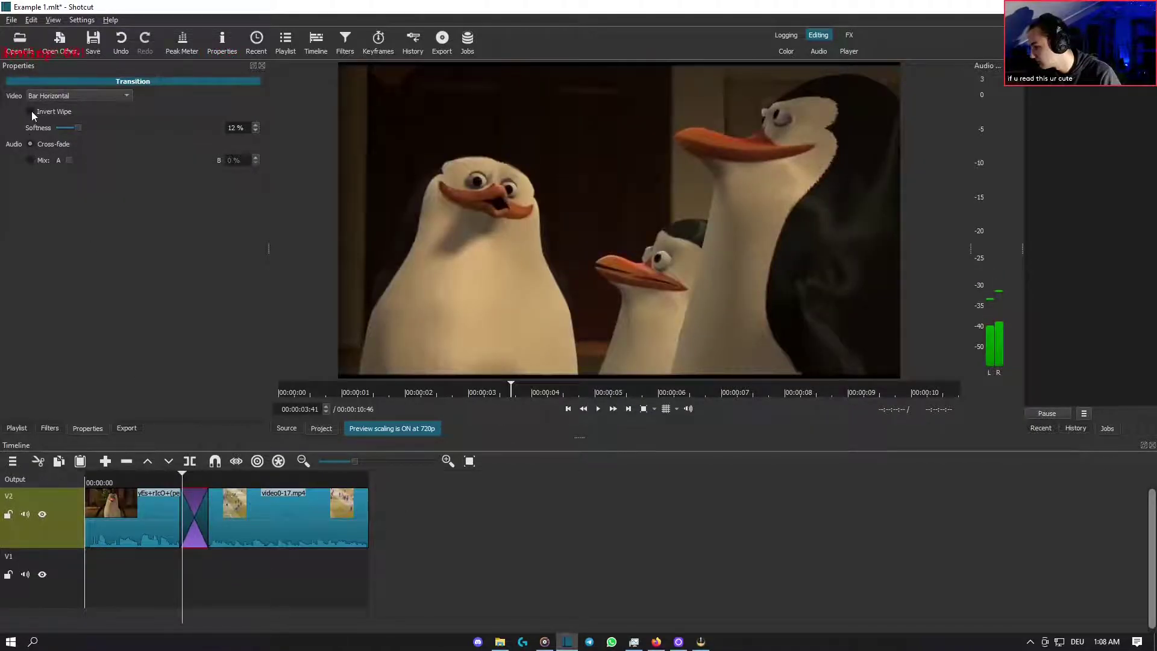
{"action": "left_click", "coordinate": [30, 160]}
{"action": "left_click_drag", "start_coordinate": [71, 161], "coordinate": [124, 160]}
{"action": "left_click", "coordinate": [152, 591]}
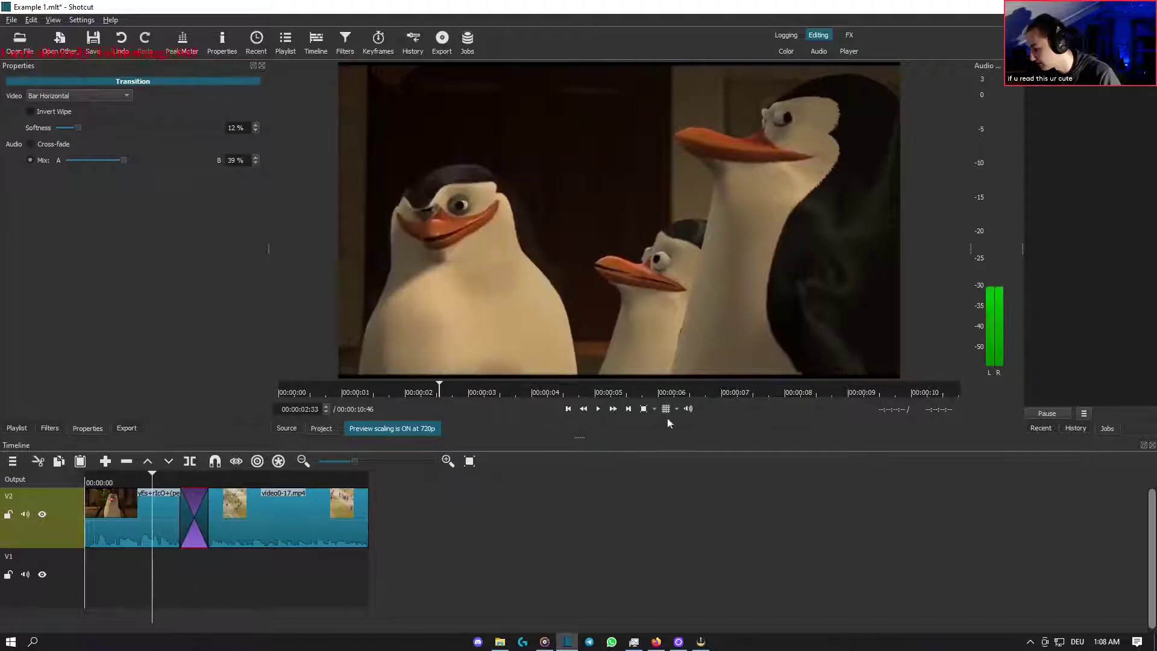
{"action": "left_click", "coordinate": [598, 409]}
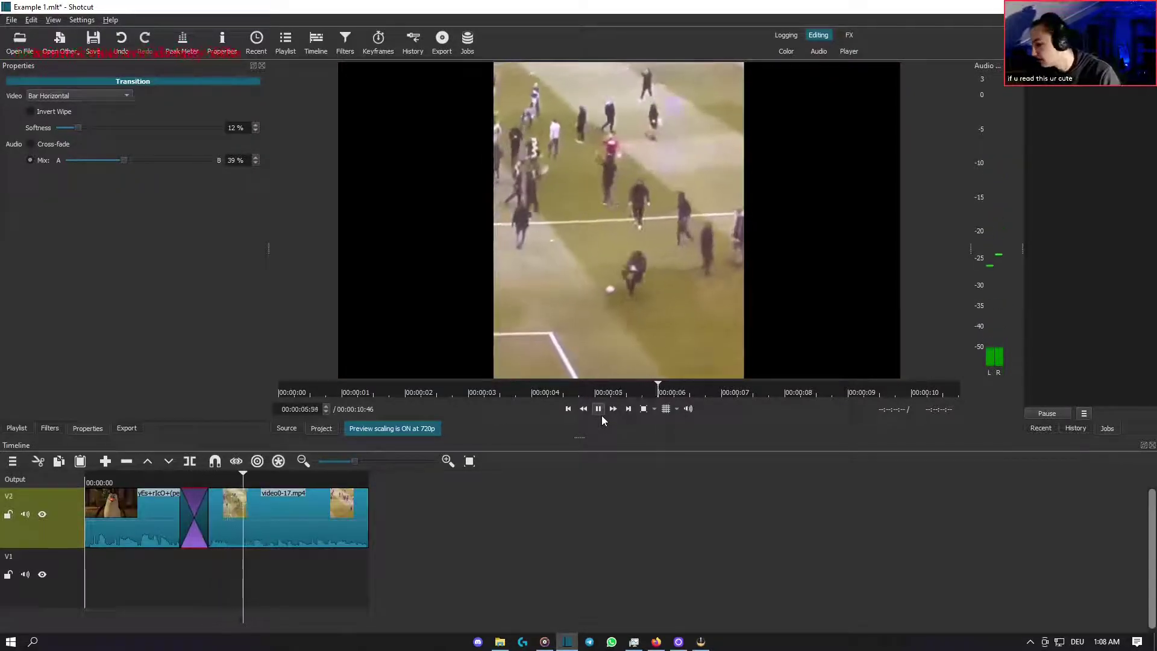
{"action": "left_click", "coordinate": [600, 412]}
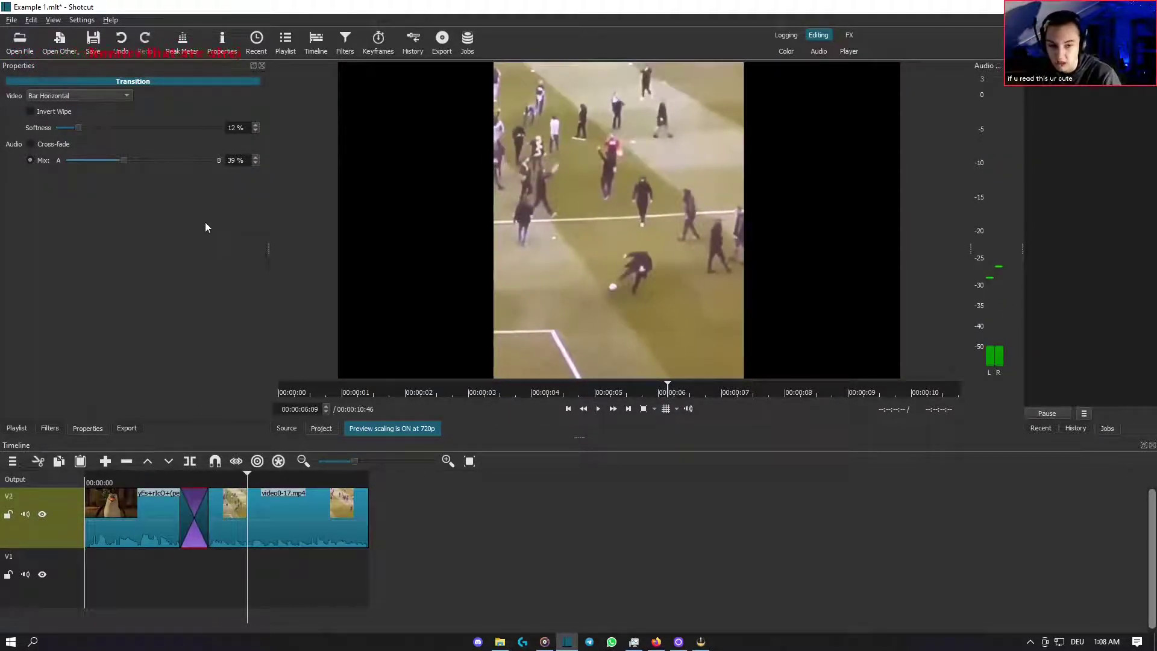
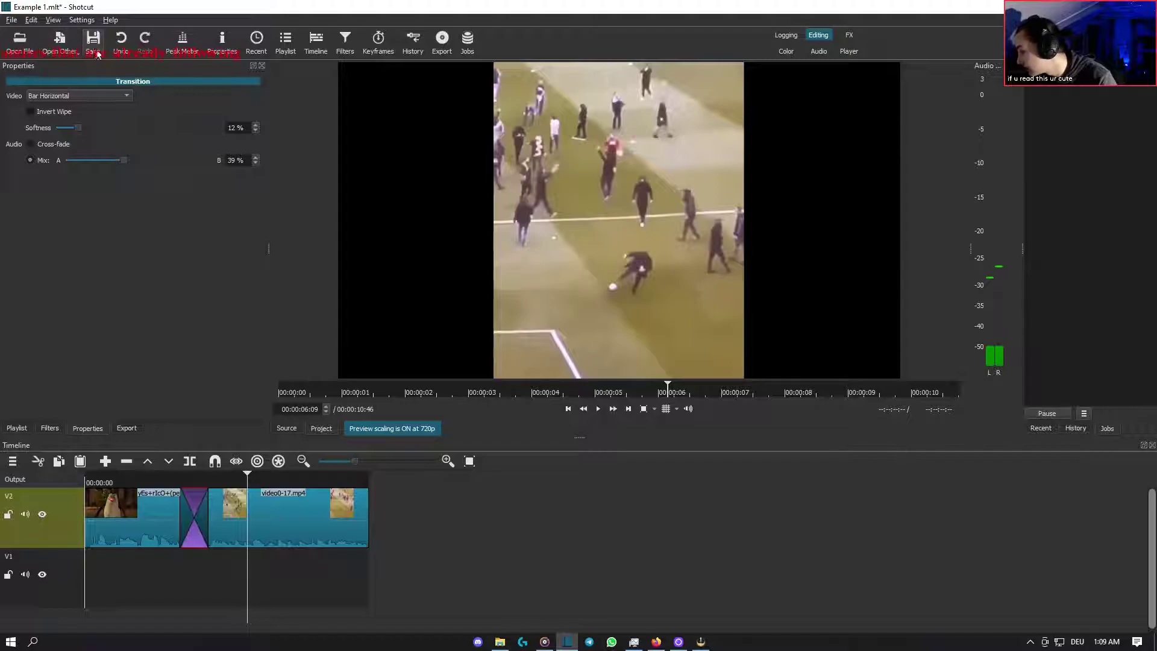
- Undo the transition between the two clips and select the penguin clip on V2
{"action": "left_click", "coordinate": [120, 41]}
{"action": "left_click", "coordinate": [178, 538]}
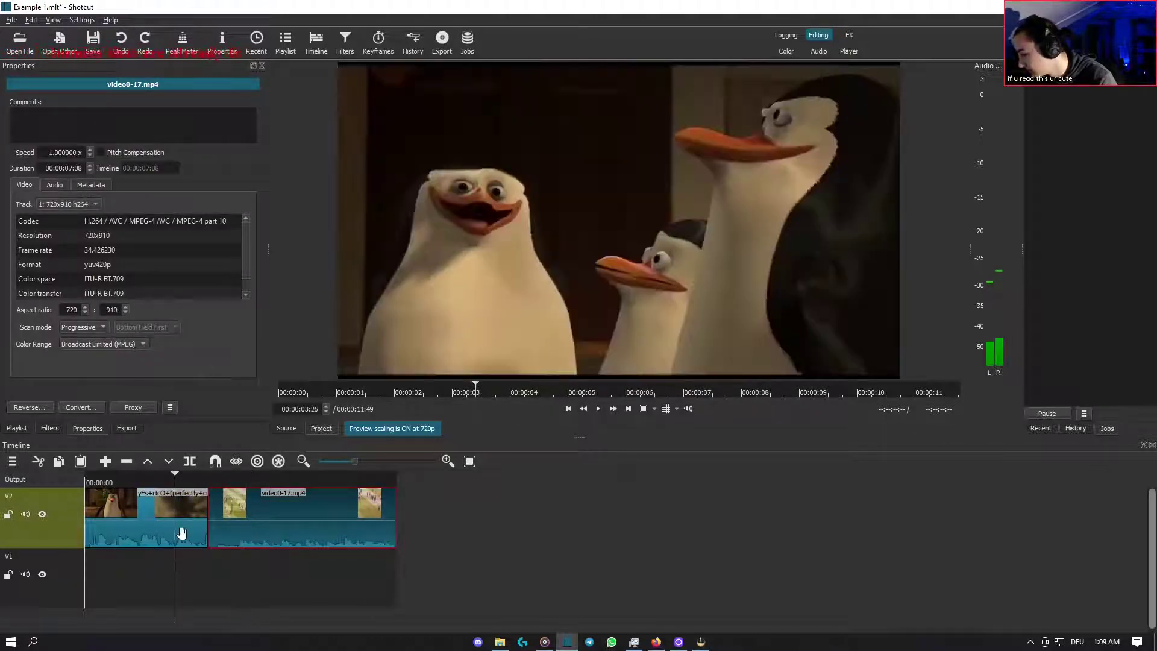
{"action": "left_click", "coordinate": [178, 538]}
- Open arrrrr.mp4 from the DATA (D:) drive, pause it and add it to the empty playlist
{"action": "left_click", "coordinate": [15, 428]}
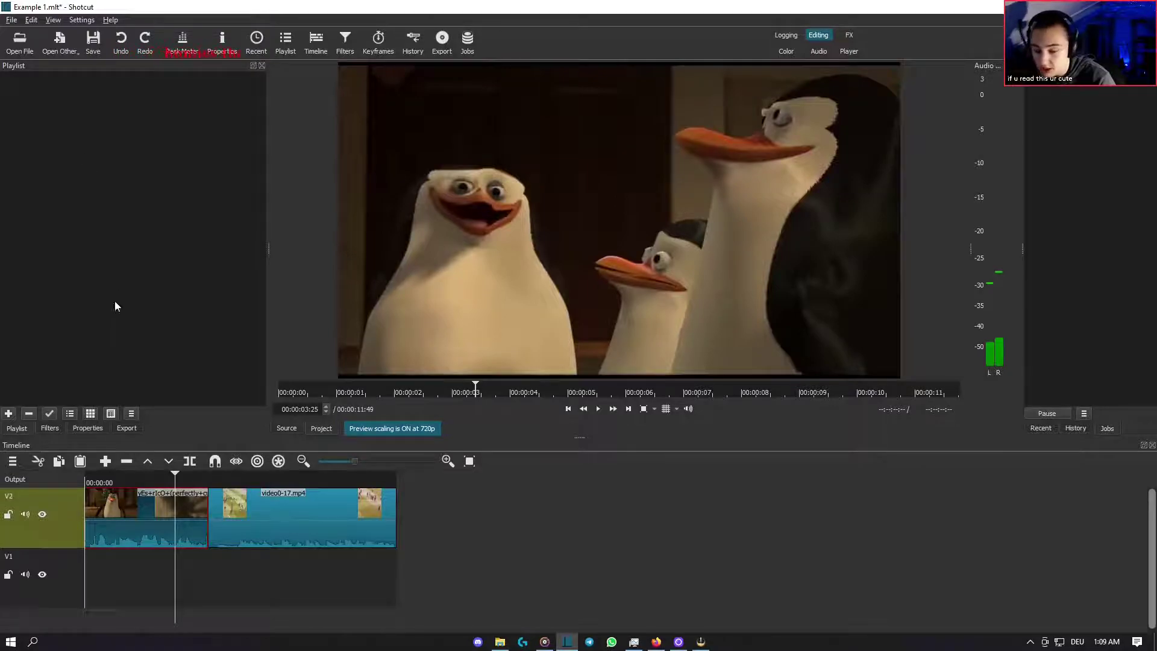
{"action": "left_click_drag", "start_coordinate": [422, 217], "coordinate": [438, 200]}
{"action": "left_click", "coordinate": [20, 41]}
{"action": "scroll", "coordinate": [542, 350], "scroll_direction": "down", "scroll_amount": 5}
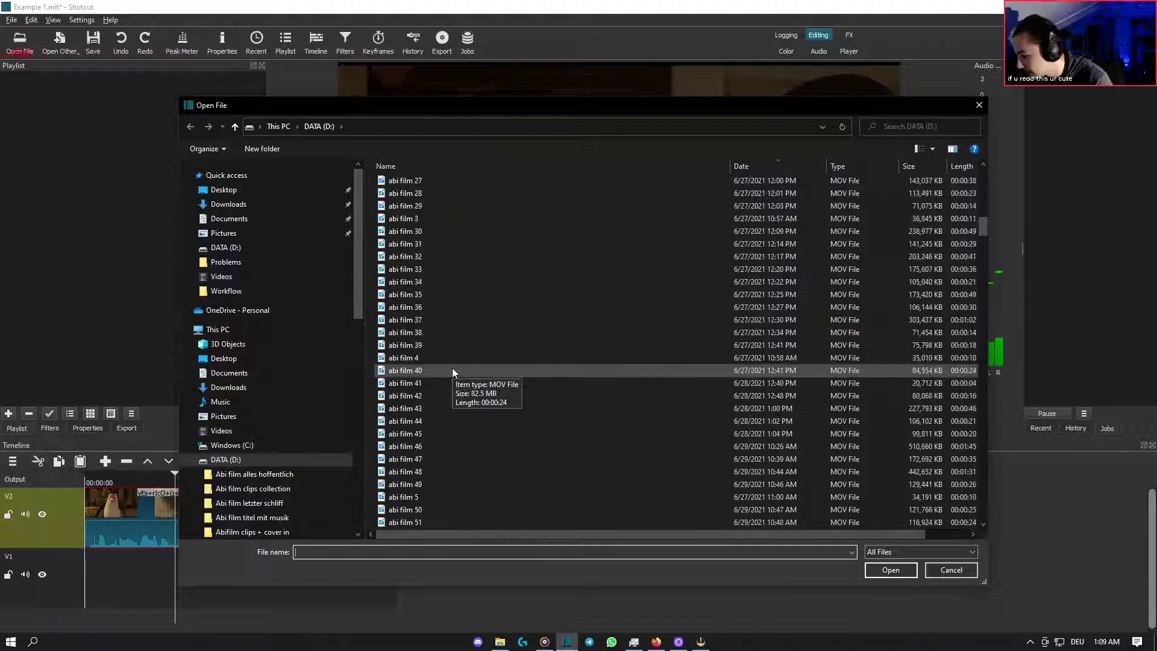
{"action": "scroll", "coordinate": [458, 371], "scroll_direction": "down", "scroll_amount": 20}
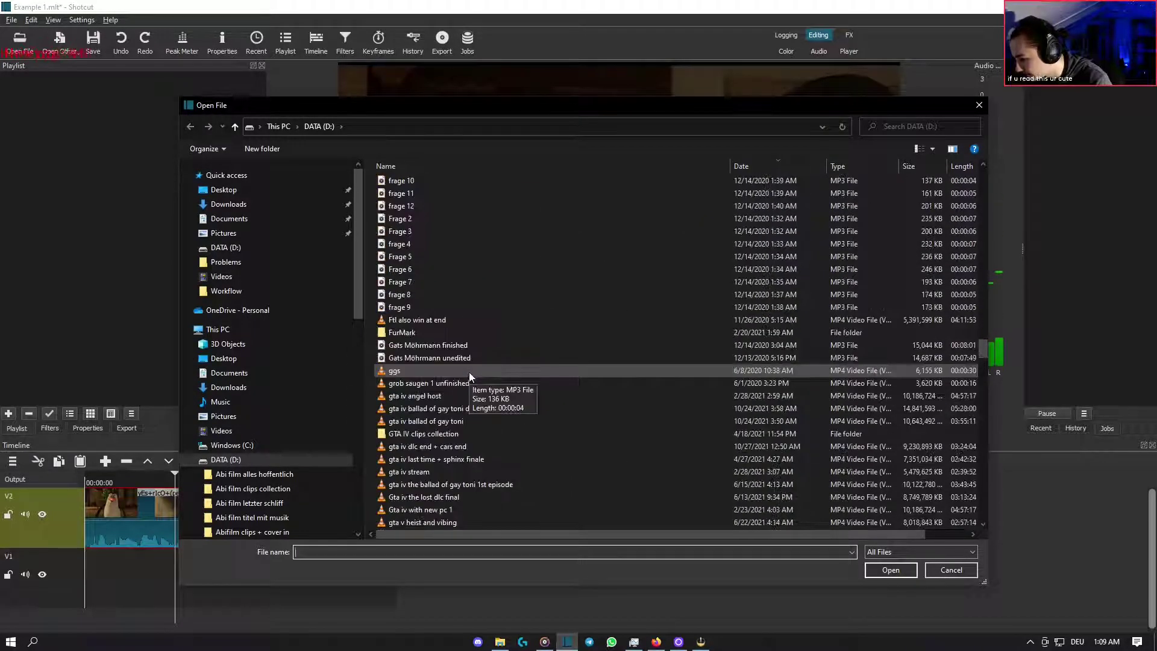
{"action": "scroll", "coordinate": [477, 343], "scroll_direction": "down", "scroll_amount": 10}
{"action": "double_click", "coordinate": [483, 309]}
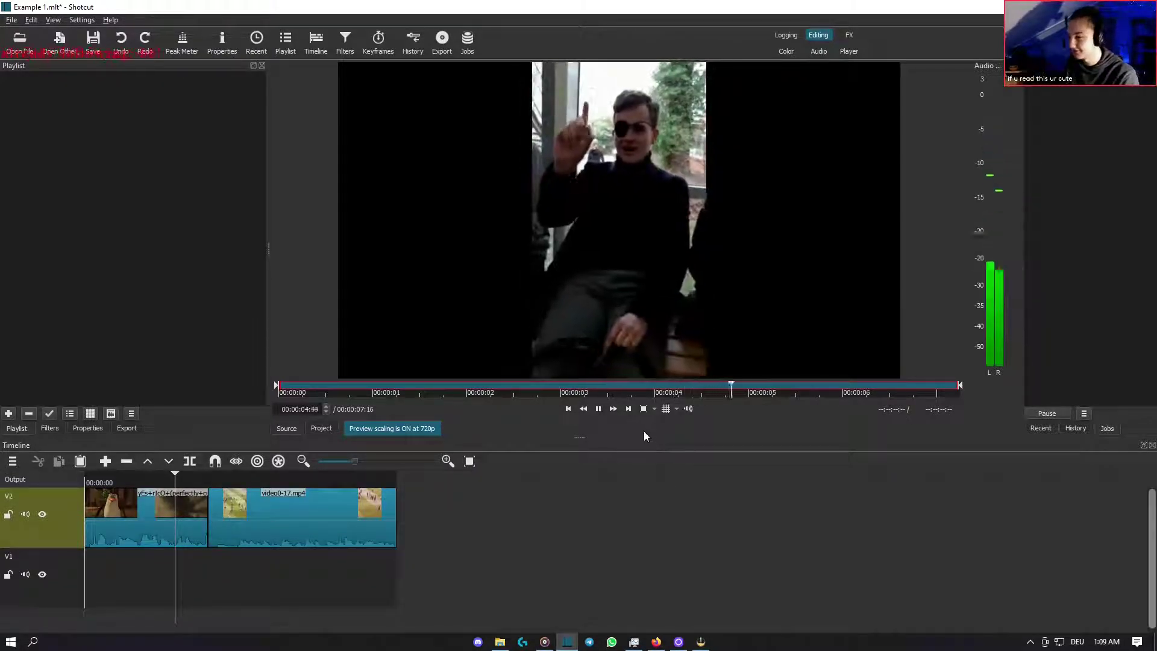
{"action": "left_click", "coordinate": [598, 409]}
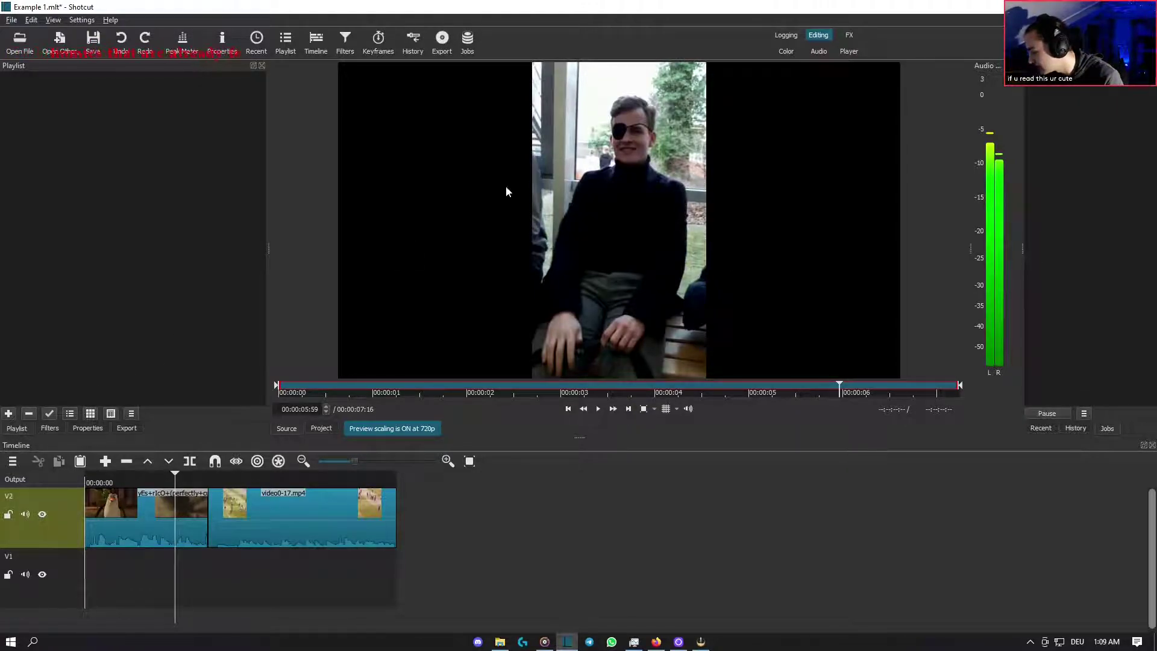
{"action": "left_click_drag", "start_coordinate": [346, 182], "coordinate": [102, 127]}
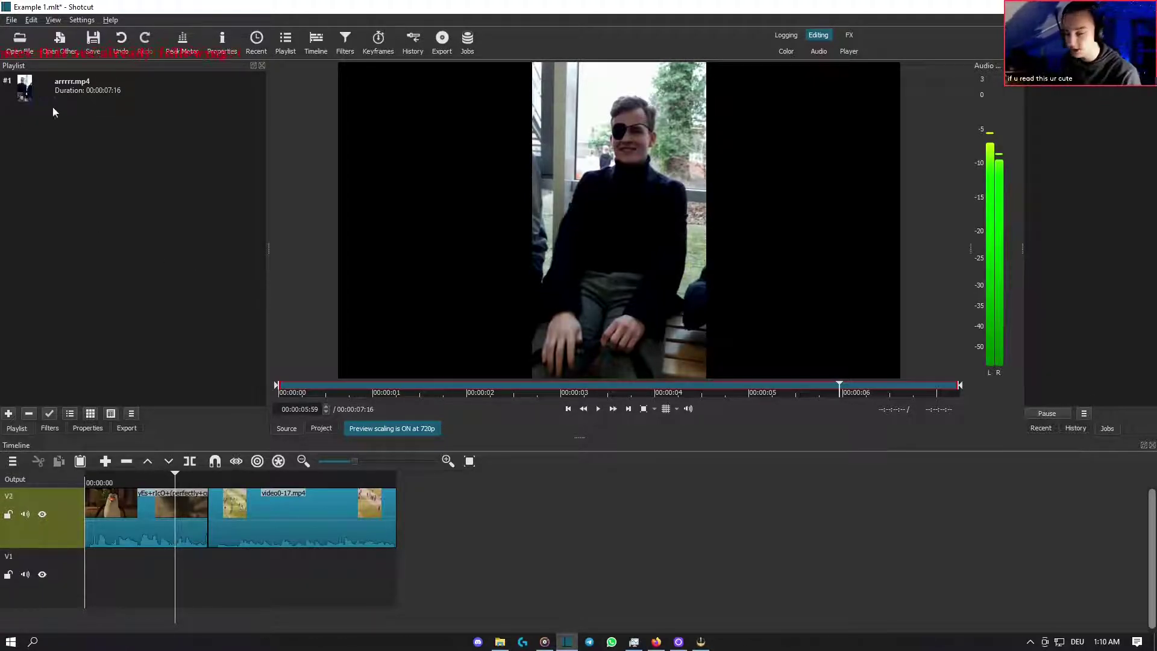
- Open skibidi-bop-mm-dada from the DATA (D:) drive, pause it and add it to the playlist
{"action": "left_click", "coordinate": [21, 43]}
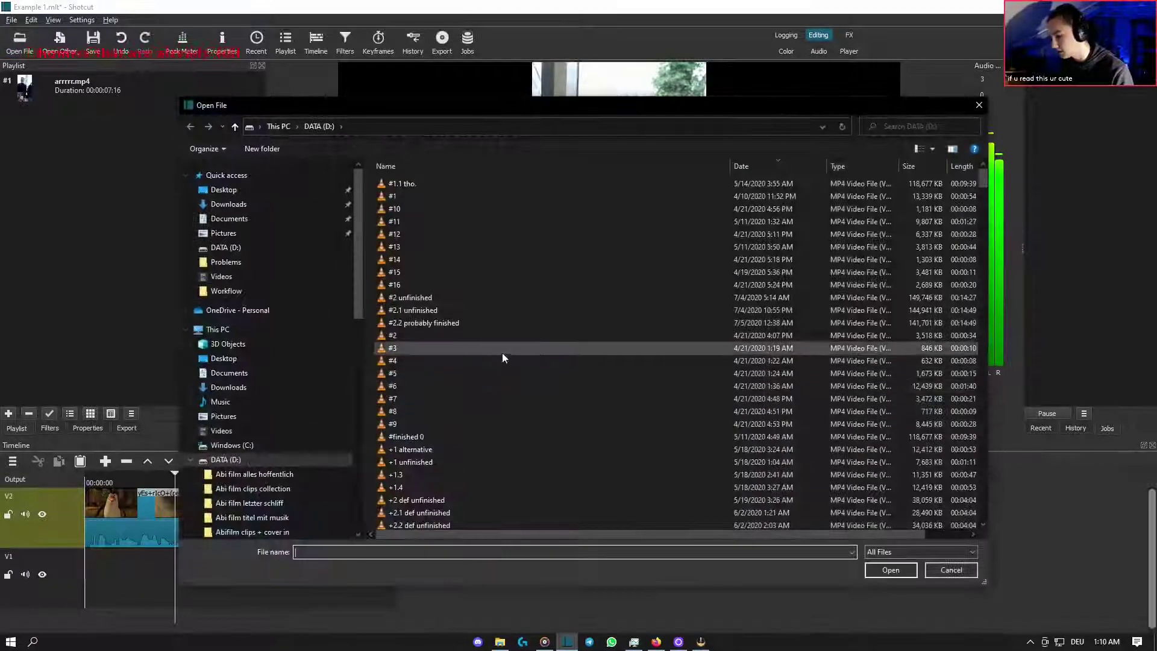
{"action": "scroll", "coordinate": [500, 368], "scroll_direction": "down", "scroll_amount": 15}
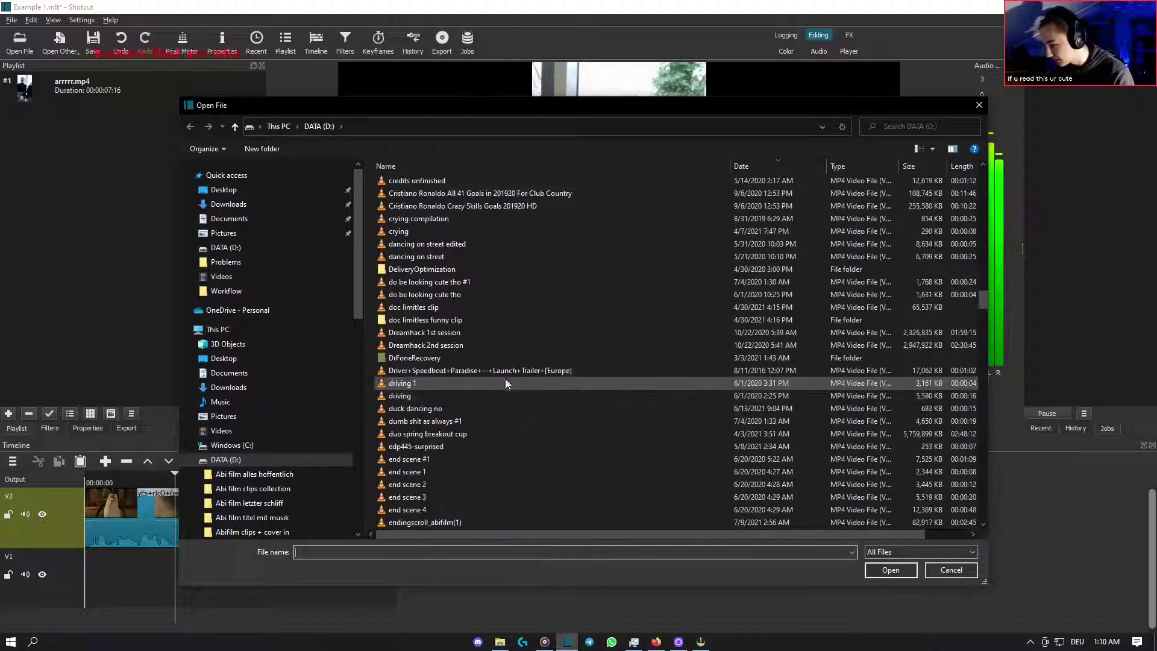
{"action": "scroll", "coordinate": [468, 249], "scroll_direction": "down", "scroll_amount": 5}
{"action": "double_click", "coordinate": [466, 325]}
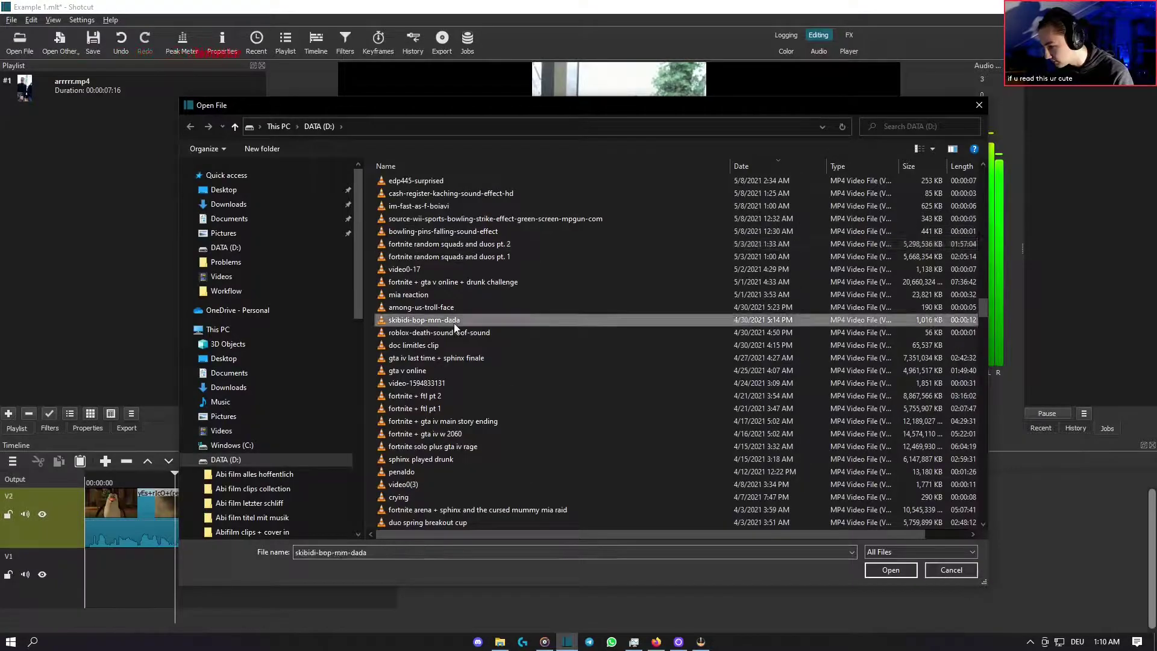
{"action": "left_click", "coordinate": [597, 411]}
{"action": "left_click_drag", "start_coordinate": [642, 297], "coordinate": [126, 166]}
- Open cash-register-kaching-sound-effect-hd, add it to the playlist and move arrrrr.mp4 to the end of the list
{"action": "left_click", "coordinate": [20, 41]}
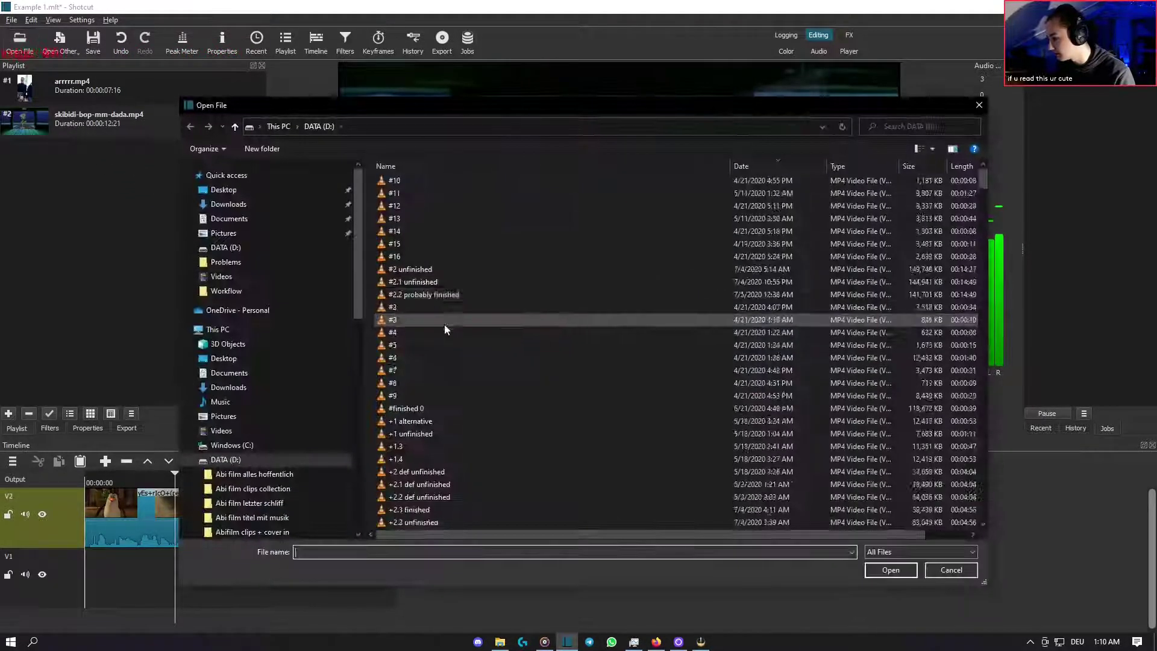
{"action": "scroll", "coordinate": [522, 399], "scroll_direction": "down", "scroll_amount": 10}
{"action": "double_click", "coordinate": [497, 358]}
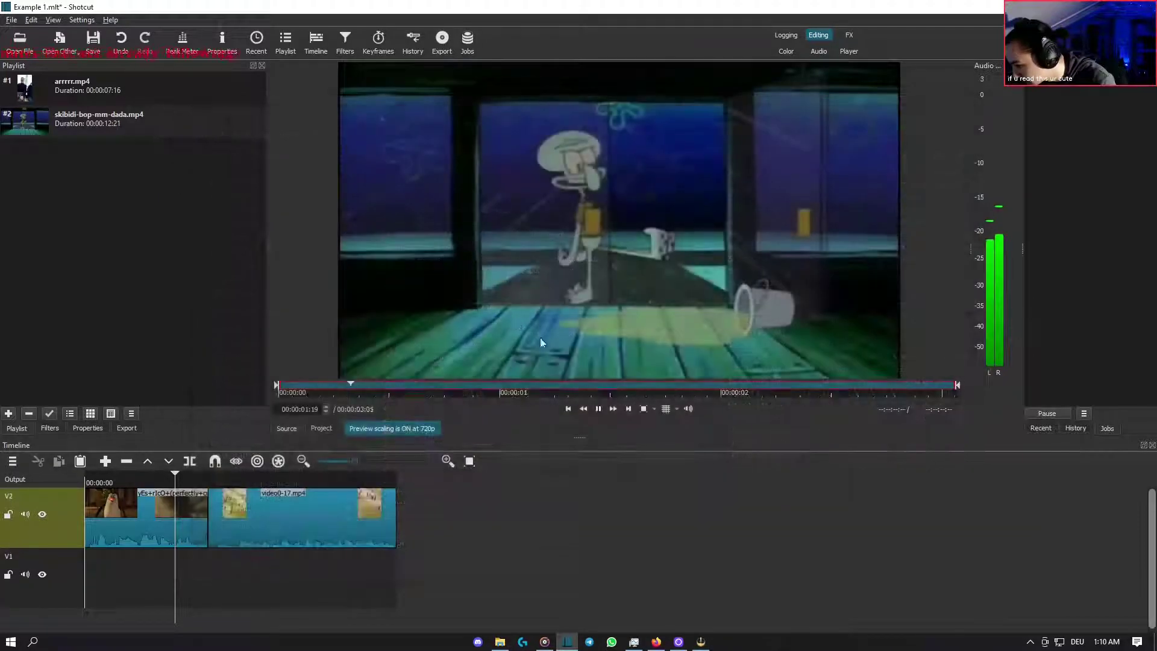
{"action": "left_click", "coordinate": [596, 410]}
{"action": "left_click_drag", "start_coordinate": [641, 323], "coordinate": [160, 174]}
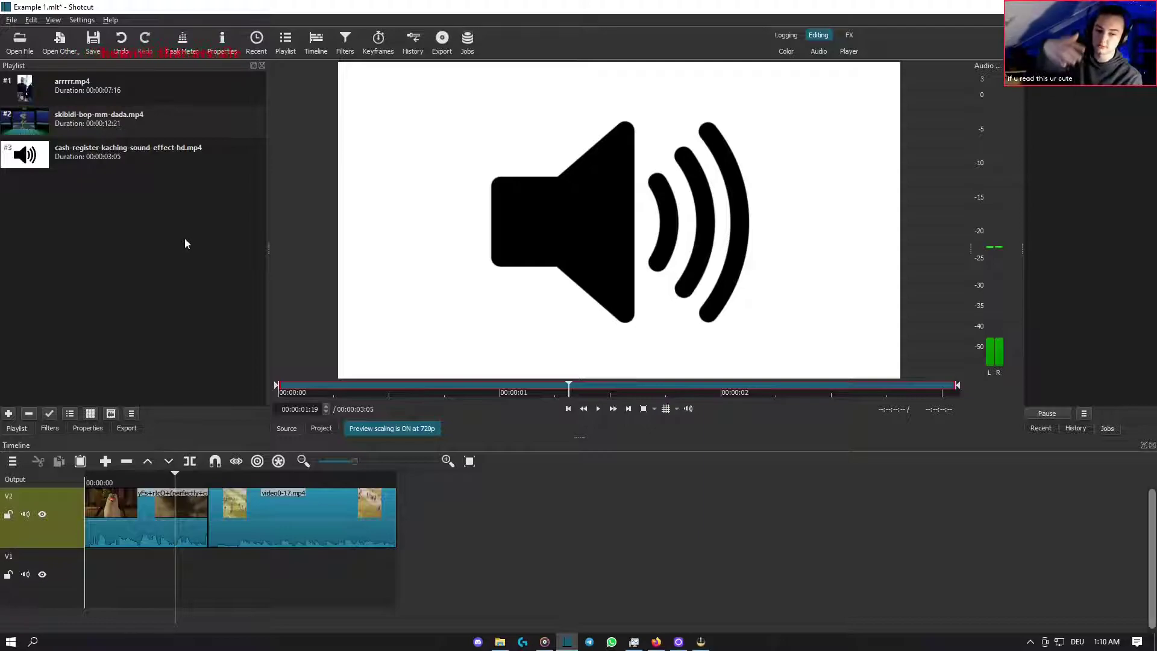
{"action": "left_click_drag", "start_coordinate": [107, 100], "coordinate": [110, 140]}
- Preview the three playlist clips one after another in the player, finishing back on skibidi-bop-mm-dada.mp4
{"action": "double_click", "coordinate": [113, 93]}
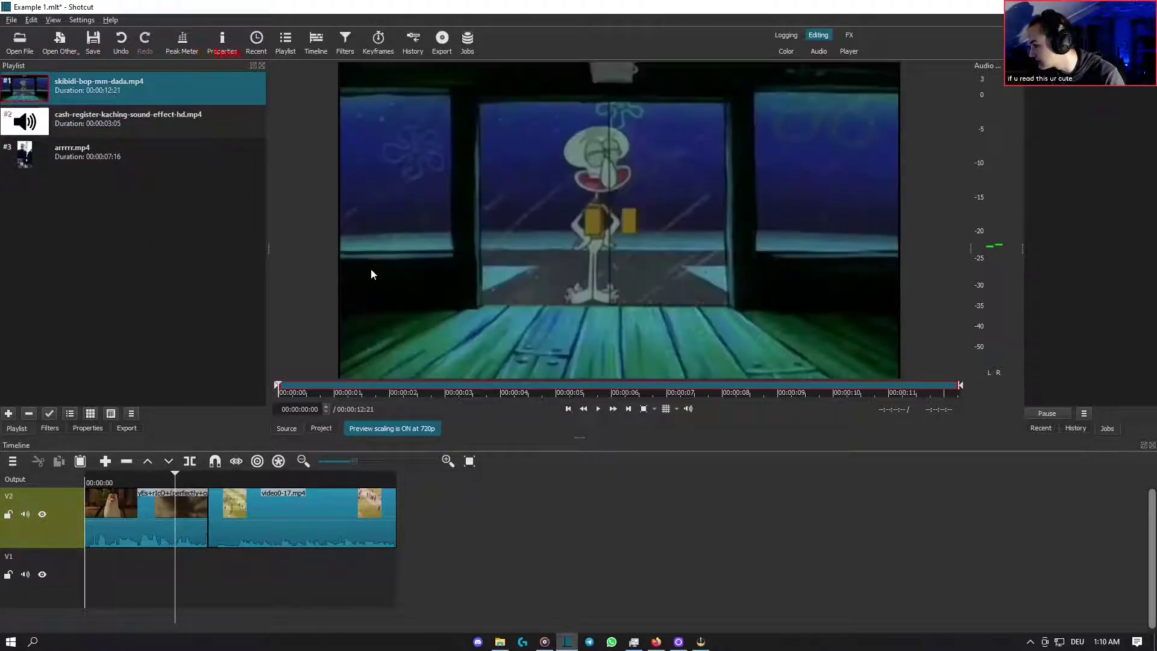
{"action": "left_click", "coordinate": [601, 408]}
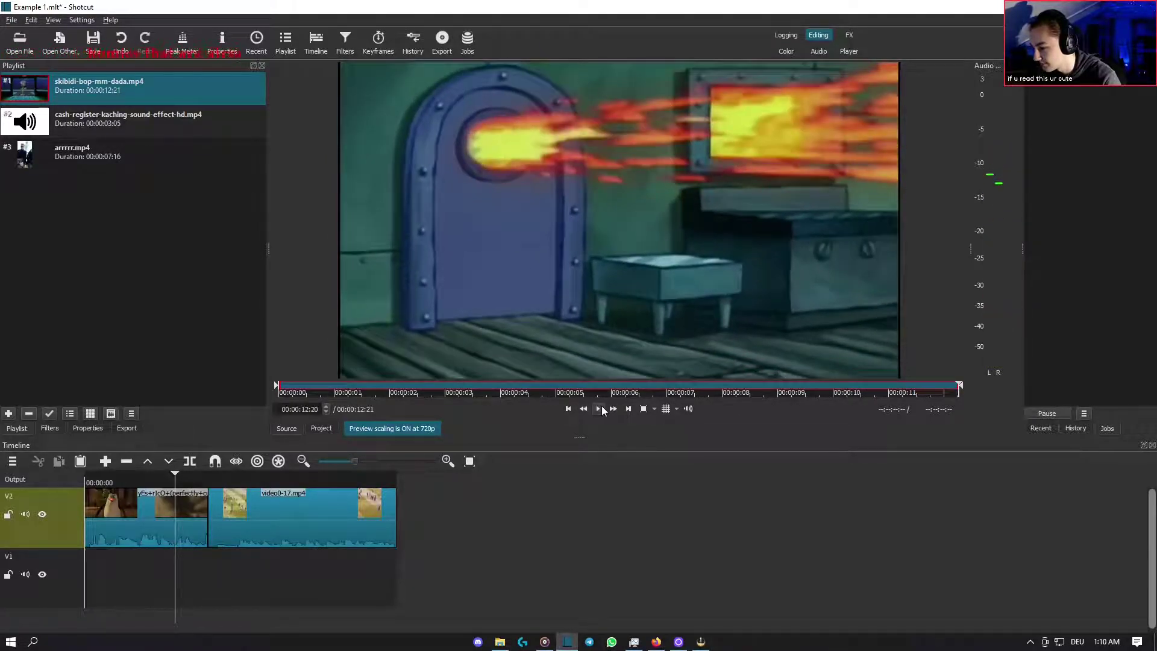
{"action": "left_click", "coordinate": [118, 132]}
{"action": "double_click", "coordinate": [119, 131]}
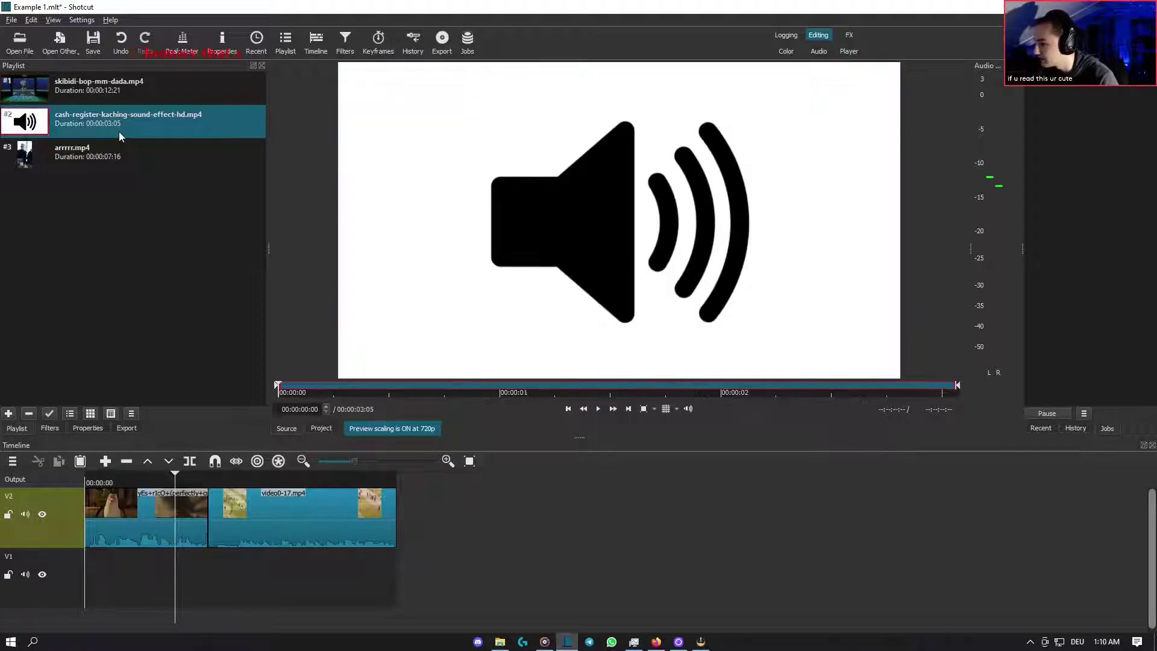
{"action": "left_click", "coordinate": [598, 409]}
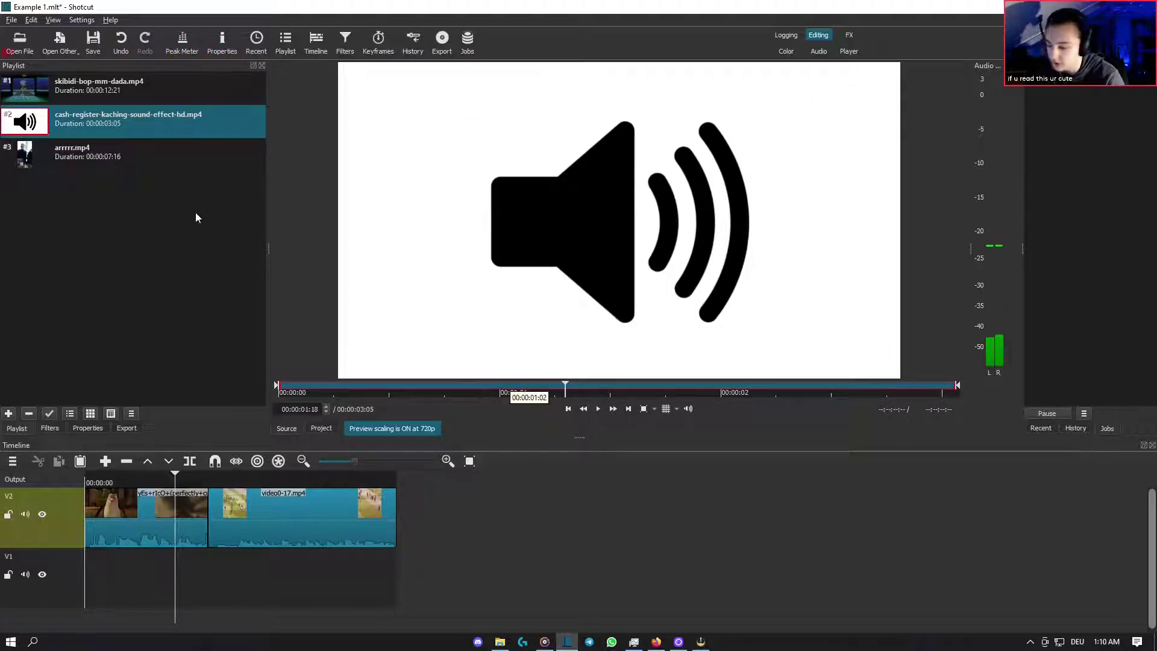
{"action": "double_click", "coordinate": [155, 158]}
{"action": "left_click", "coordinate": [598, 409]}
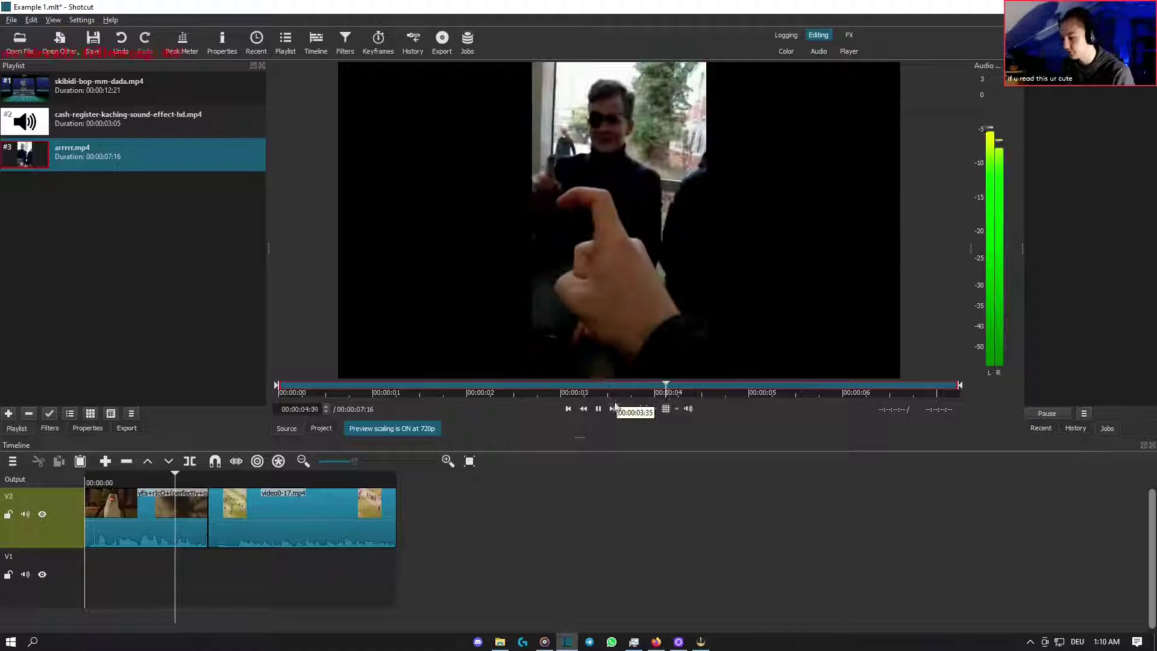
{"action": "left_click", "coordinate": [597, 409]}
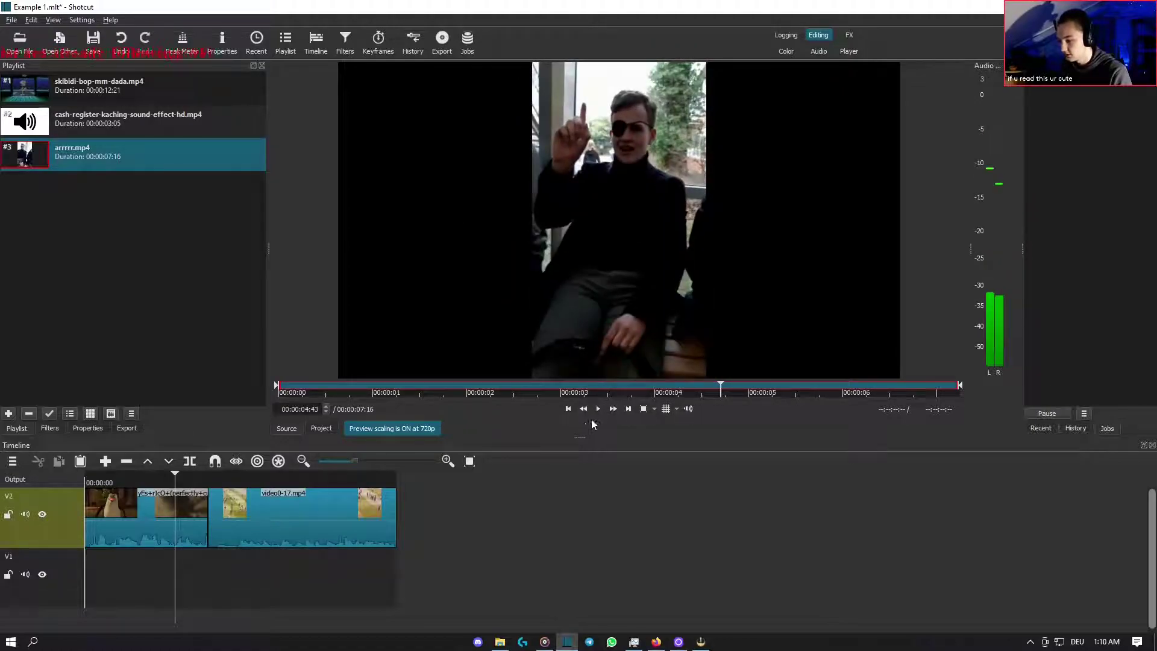
{"action": "left_click", "coordinate": [177, 100]}
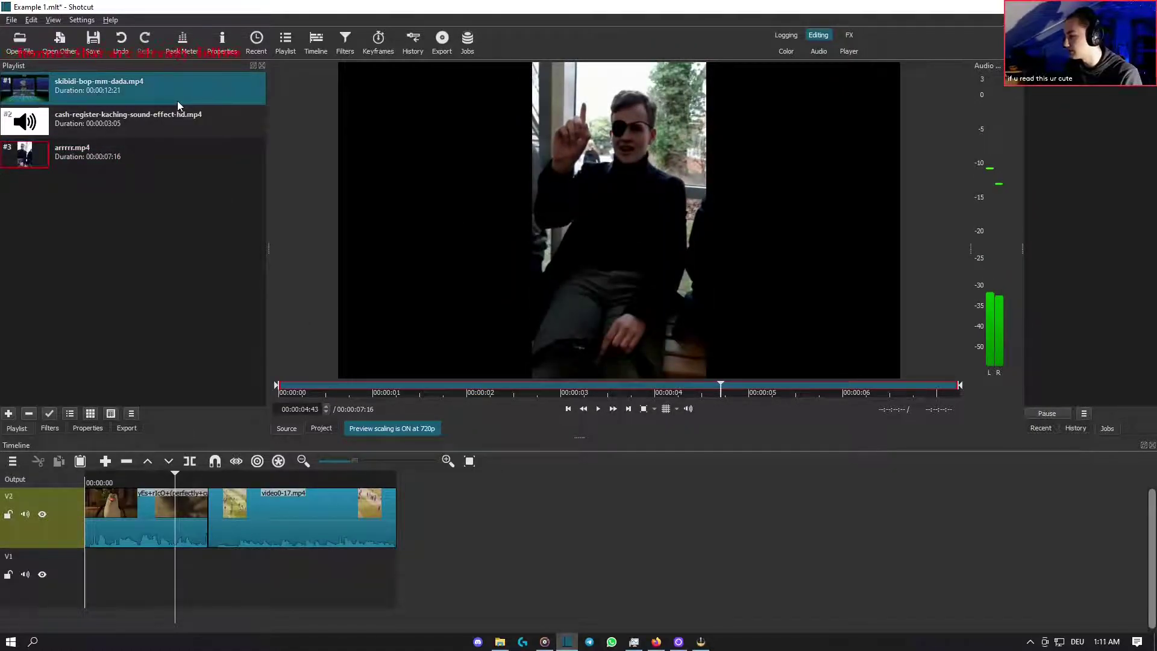
{"action": "double_click", "coordinate": [177, 100]}
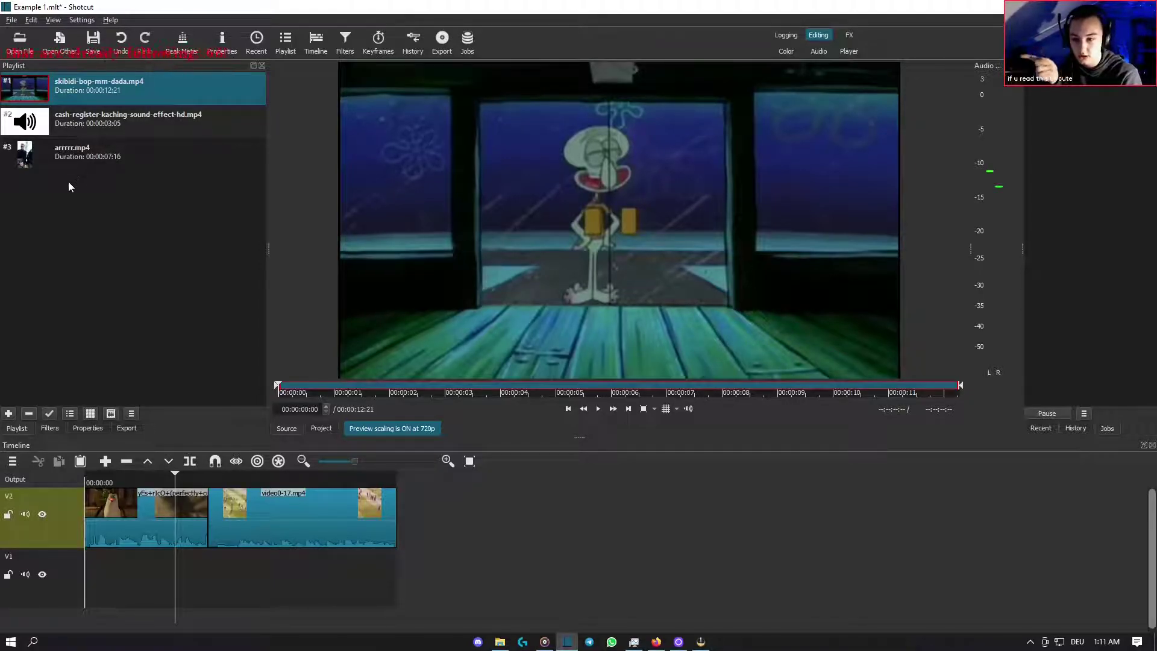
- Place arrrrr.mp4 and the cash-register clip on track V2 and skibidi-bop-mm-dada.mp4 on V1 from the playlist
{"action": "left_click_drag", "start_coordinate": [90, 156], "coordinate": [540, 533]}
{"action": "left_click_drag", "start_coordinate": [151, 115], "coordinate": [226, 235]}
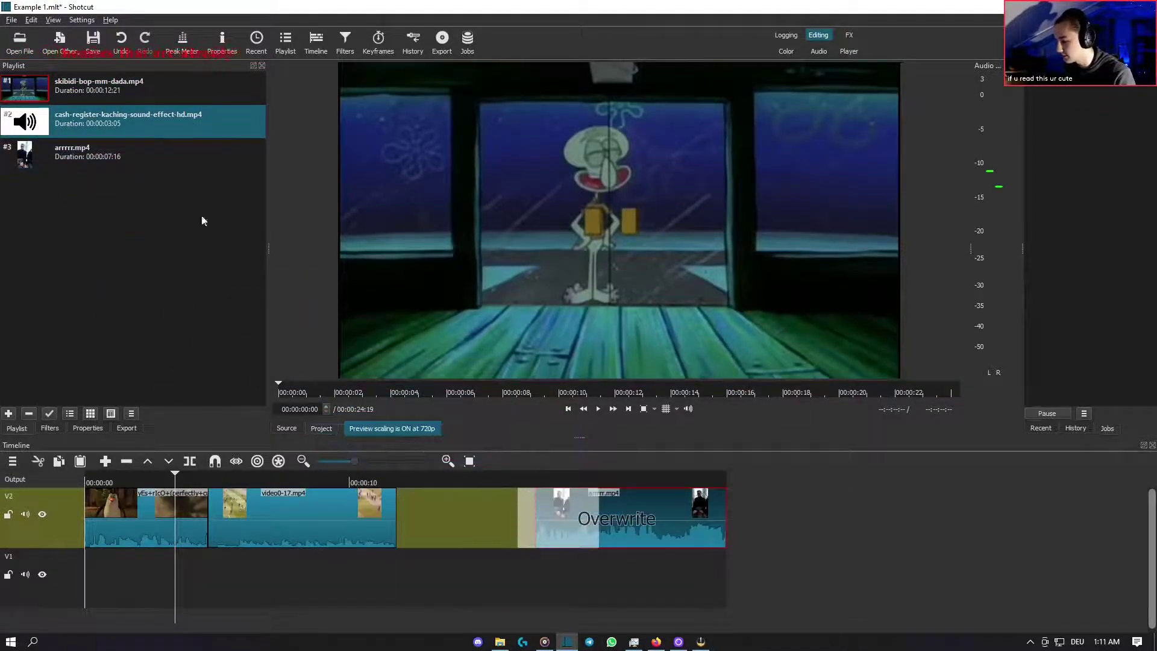
{"action": "left_click_drag", "start_coordinate": [136, 94], "coordinate": [418, 575]}
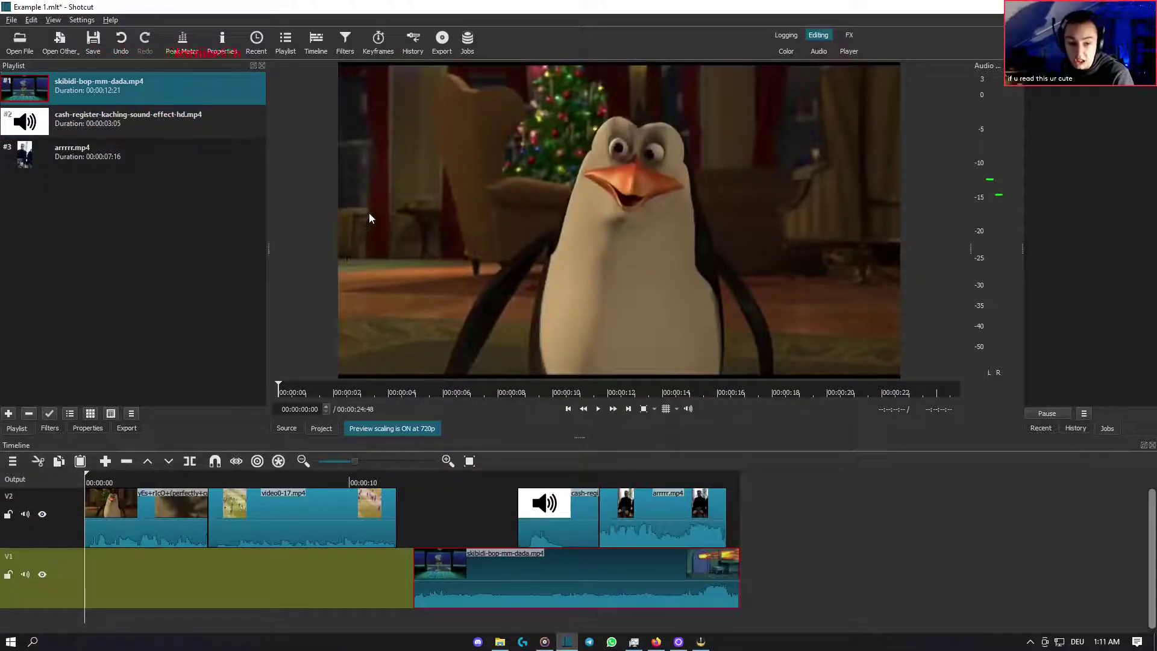
- Undo the three clip placements on V2 and V1 and deselect the playlist entry
{"action": "left_click", "coordinate": [120, 39]}
{"action": "left_click", "coordinate": [120, 39]}
{"action": "left_click", "coordinate": [121, 39]}
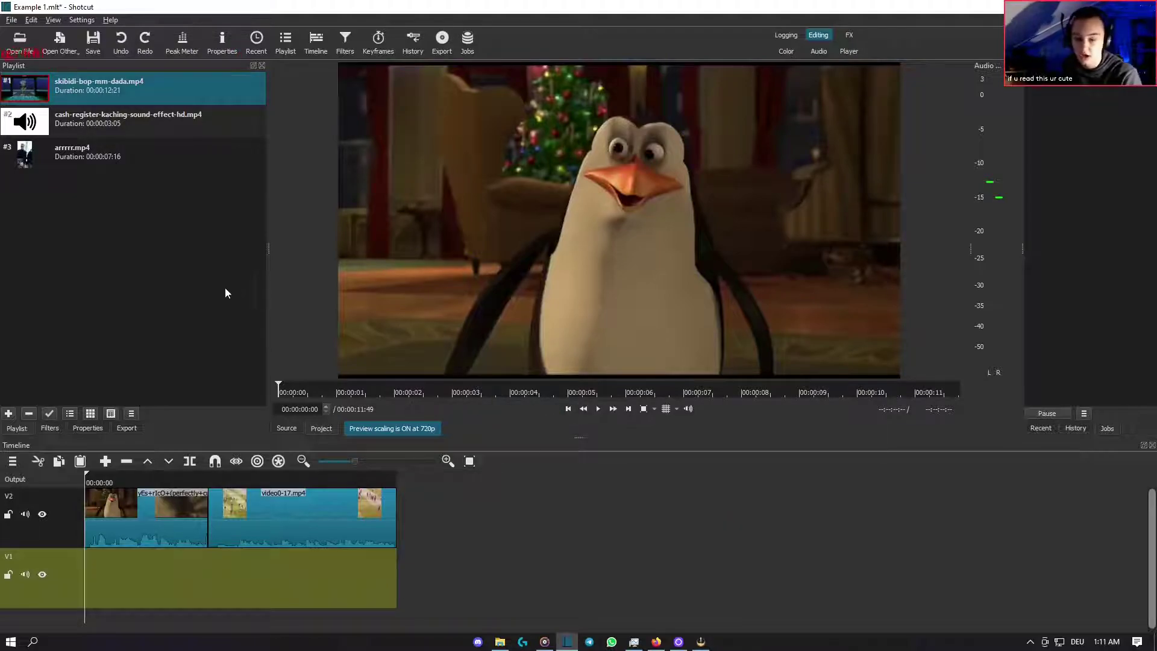
{"action": "left_click", "coordinate": [194, 283]}
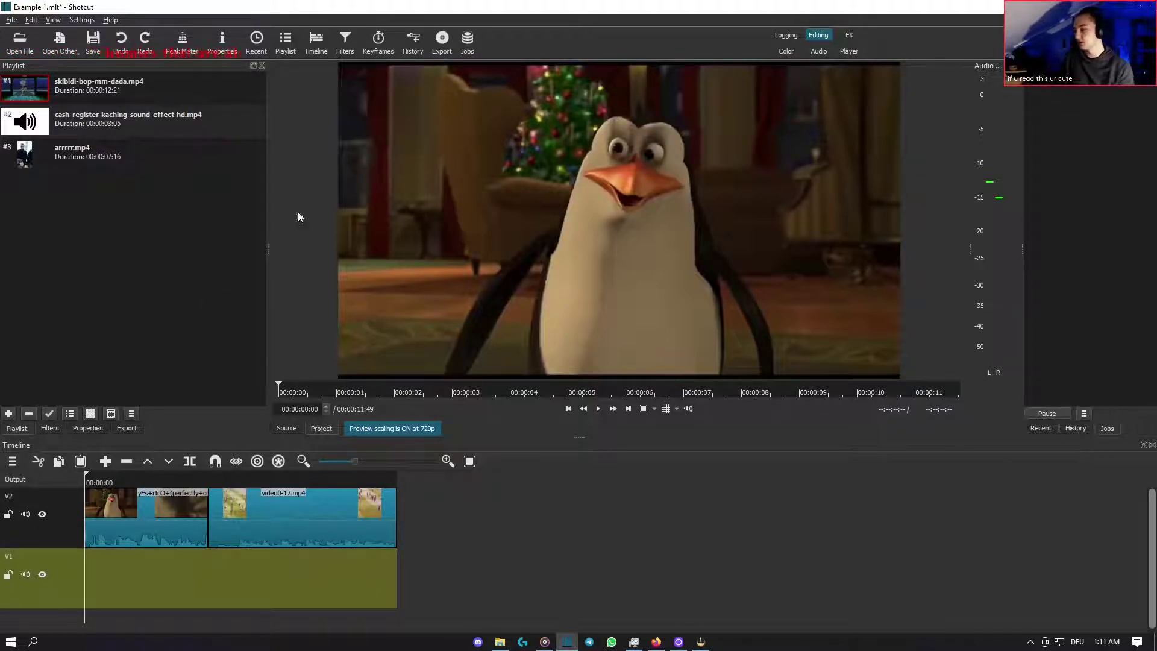
{"action": "left_click", "coordinate": [20, 48]}
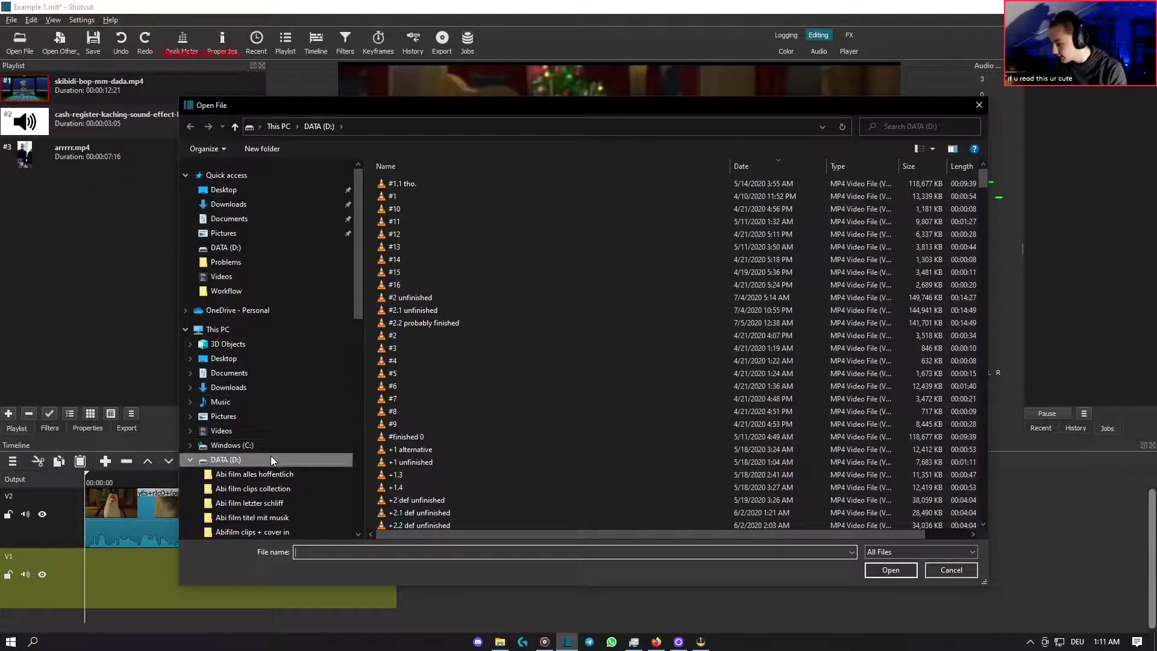
{"action": "scroll", "coordinate": [409, 388], "scroll_direction": "down", "scroll_amount": 20}
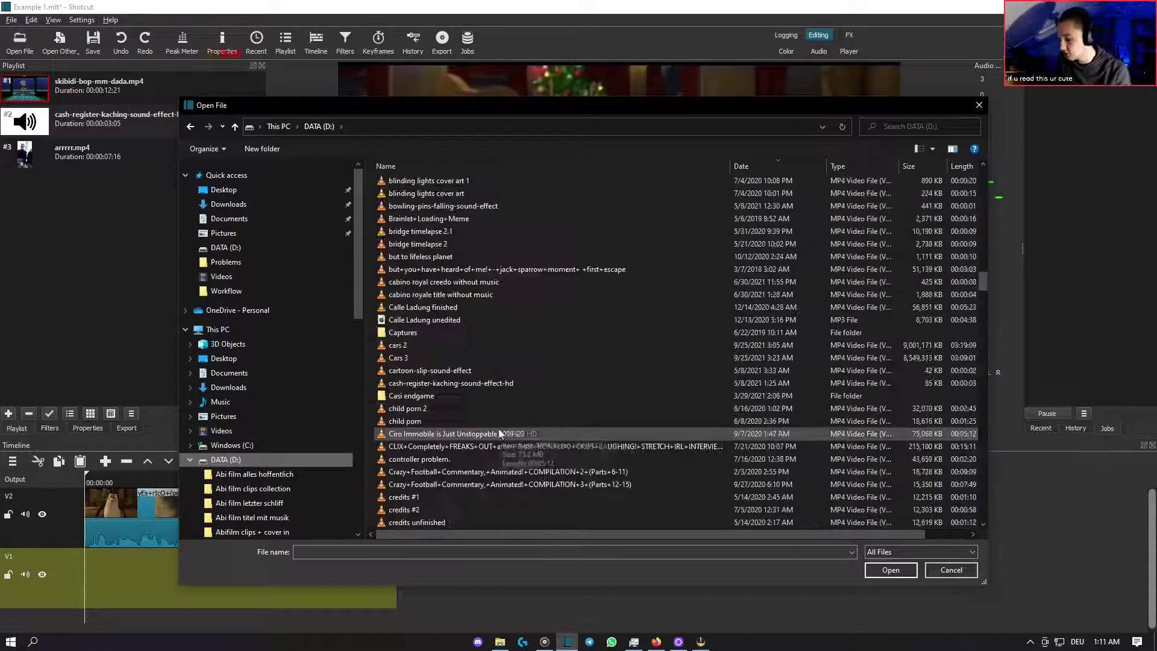
{"action": "left_click", "coordinate": [979, 105]}
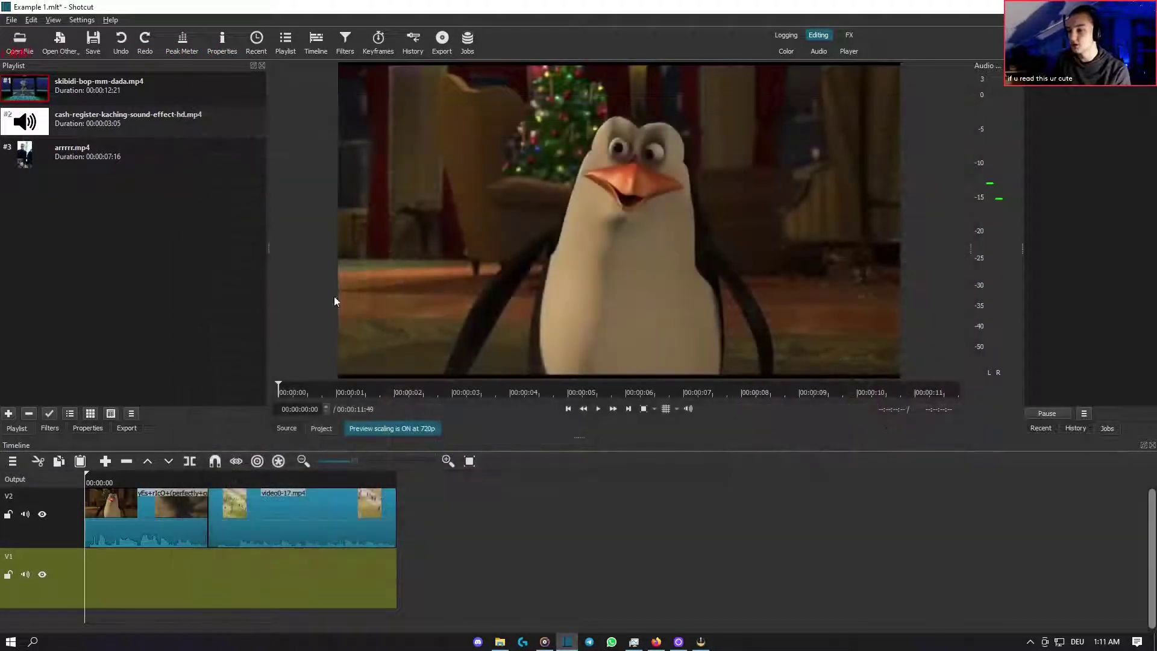
- Place the cash-register clip three times and skibidi-bop-mm-dada.mp4 once on track V2, after the existing clips
{"action": "left_click", "coordinate": [131, 124]}
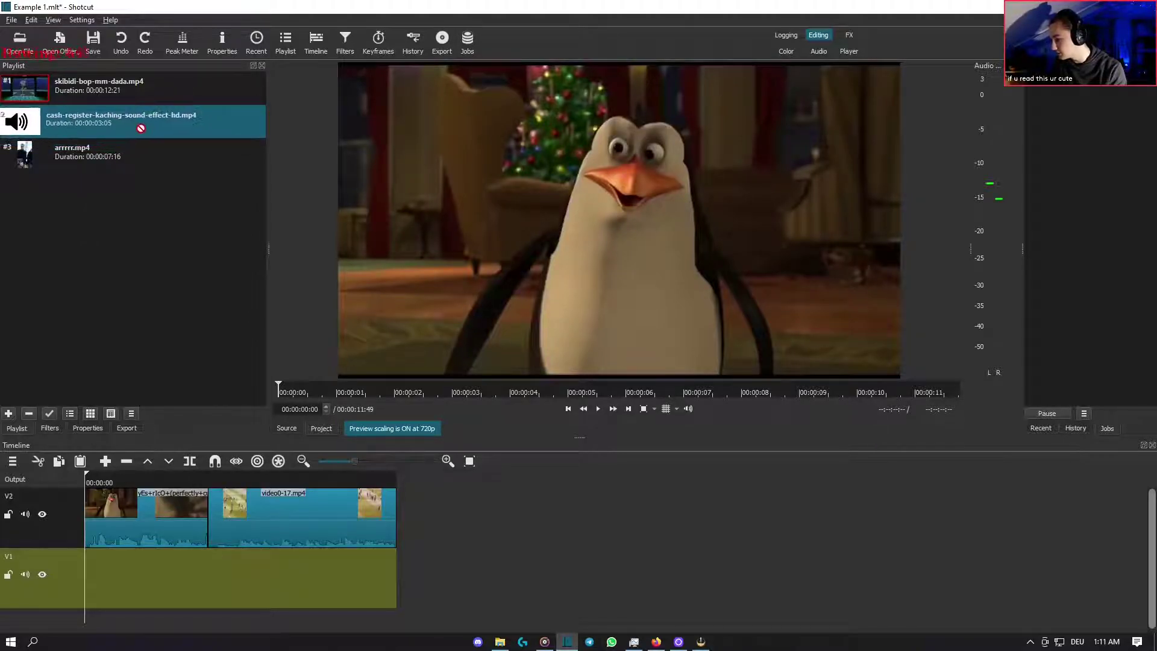
{"action": "left_click_drag", "start_coordinate": [145, 117], "coordinate": [441, 500]}
{"action": "left_click_drag", "start_coordinate": [103, 119], "coordinate": [583, 507]}
{"action": "left_click_drag", "start_coordinate": [108, 88], "coordinate": [766, 512]}
{"action": "left_click_drag", "start_coordinate": [145, 120], "coordinate": [676, 518]}
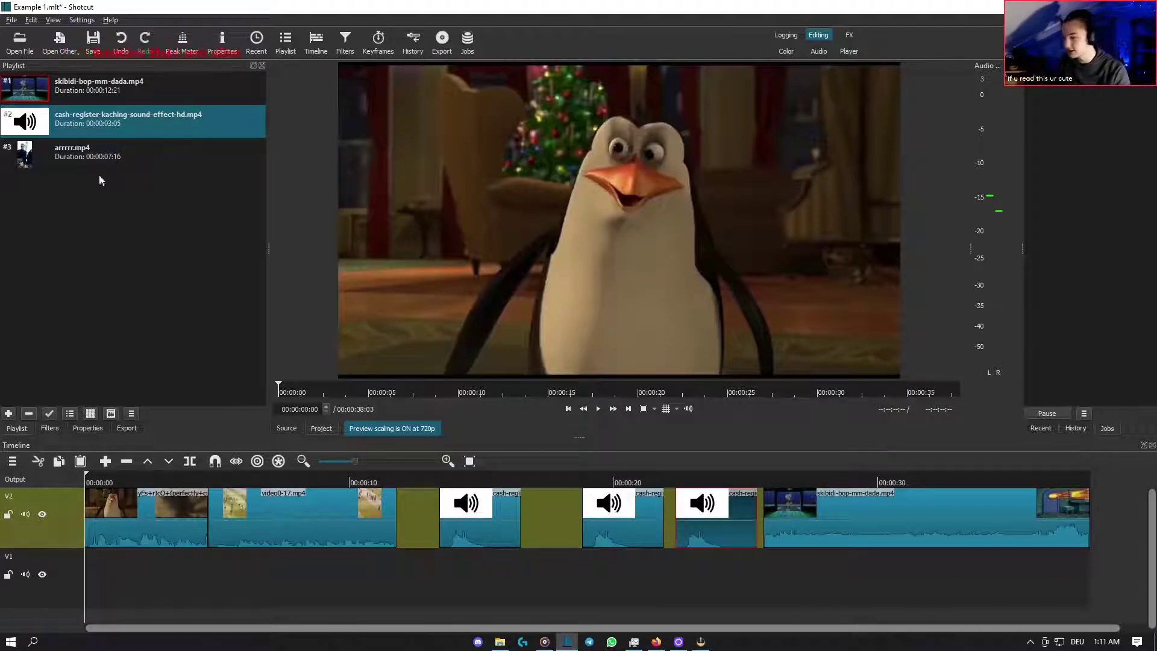
- Undo the placement of the three cash-register clips and the skibidi-bop-mm-dada clip on V2
{"action": "left_click", "coordinate": [124, 36]}
{"action": "left_click", "coordinate": [125, 36]}
{"action": "left_click", "coordinate": [124, 36]}
{"action": "left_click", "coordinate": [124, 36]}
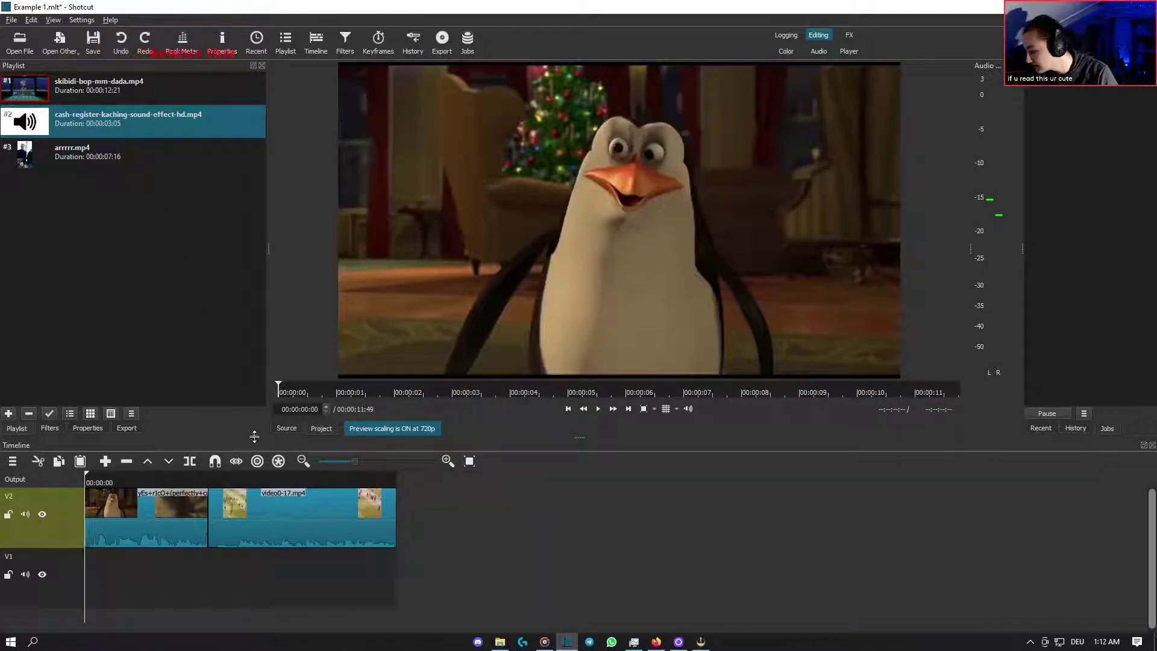
- Open the cash-register clip's properties and examine its video details and the scan mode options
{"action": "left_click", "coordinate": [251, 579]}
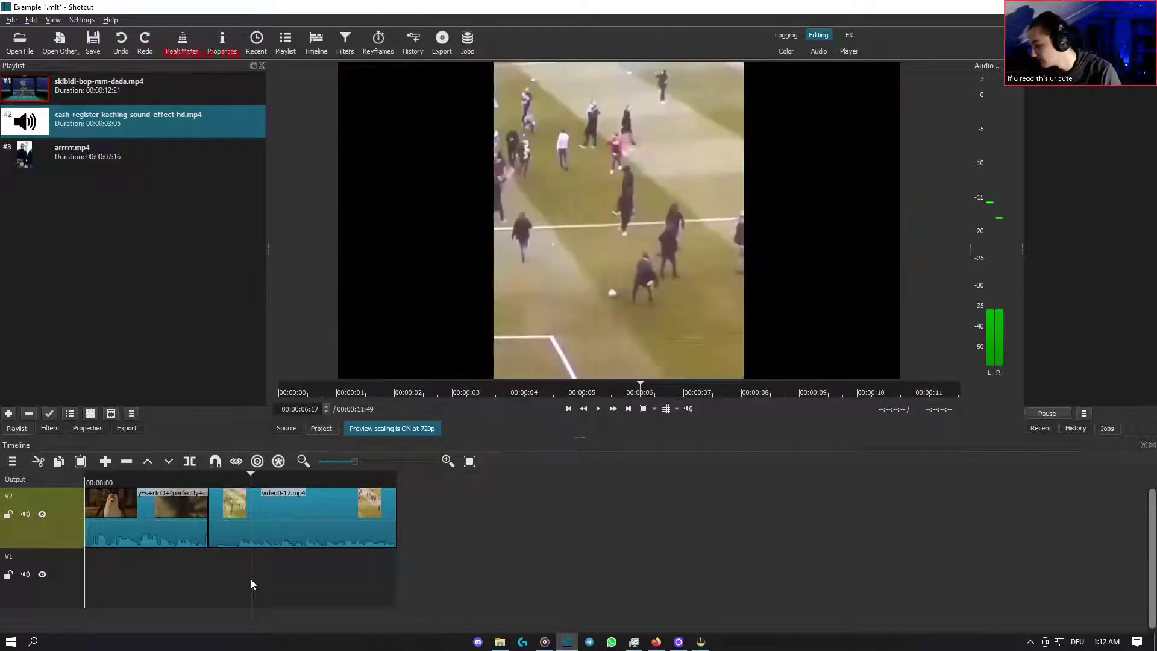
{"action": "left_click", "coordinate": [60, 428]}
{"action": "left_click", "coordinate": [88, 428]}
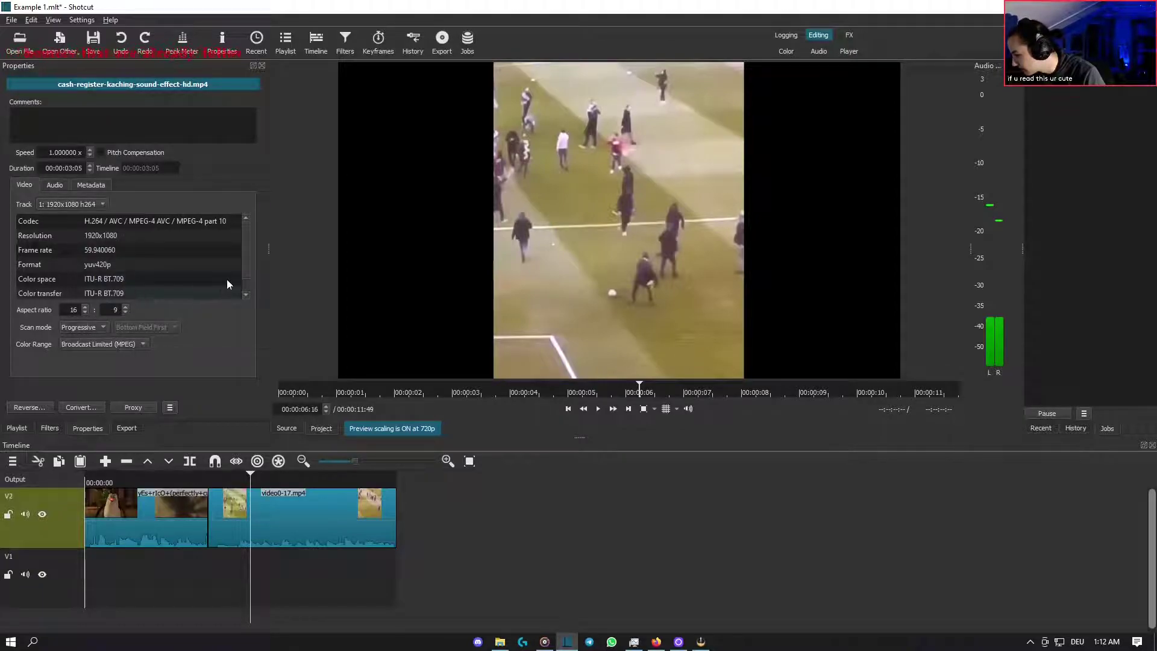
{"action": "scroll", "coordinate": [248, 277], "scroll_direction": "down", "scroll_amount": 1}
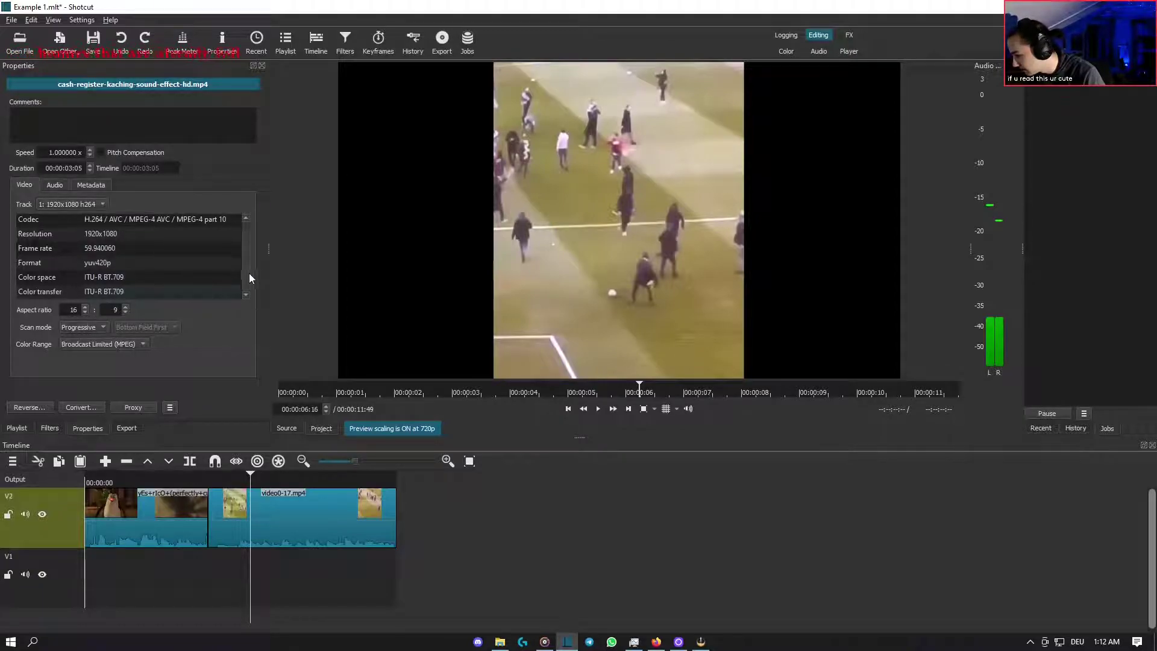
{"action": "left_click", "coordinate": [95, 328]}
{"action": "left_click", "coordinate": [95, 328]}
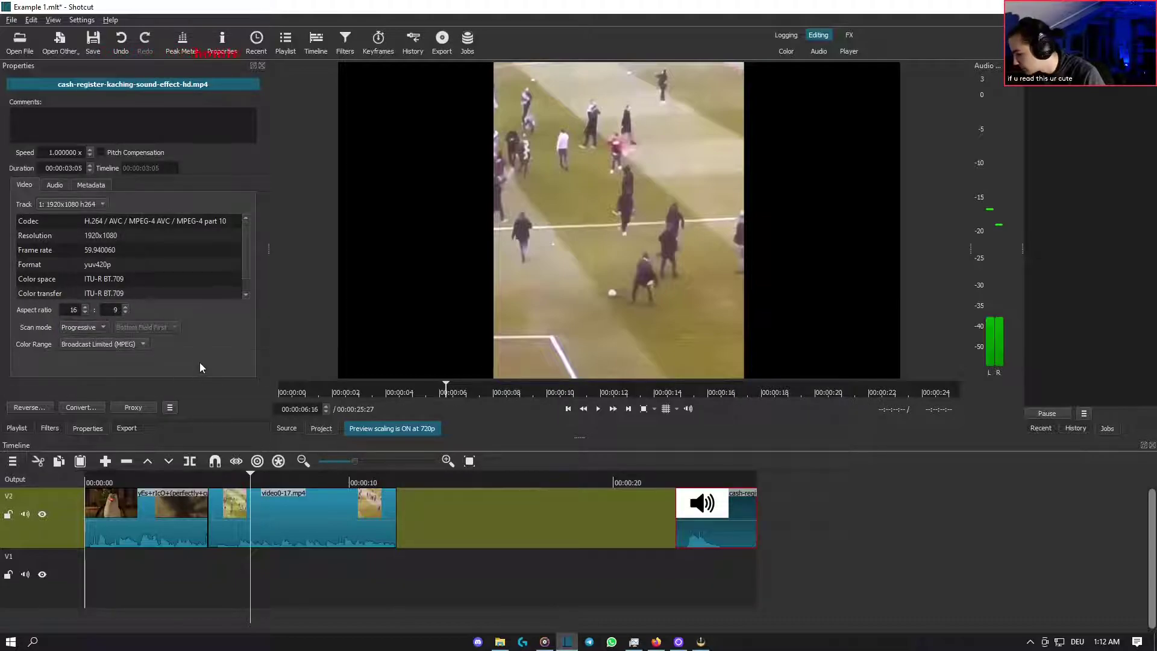
- Examine the cash-register clip's audio details and metadata, ending on its video details
{"action": "left_click", "coordinate": [61, 186]}
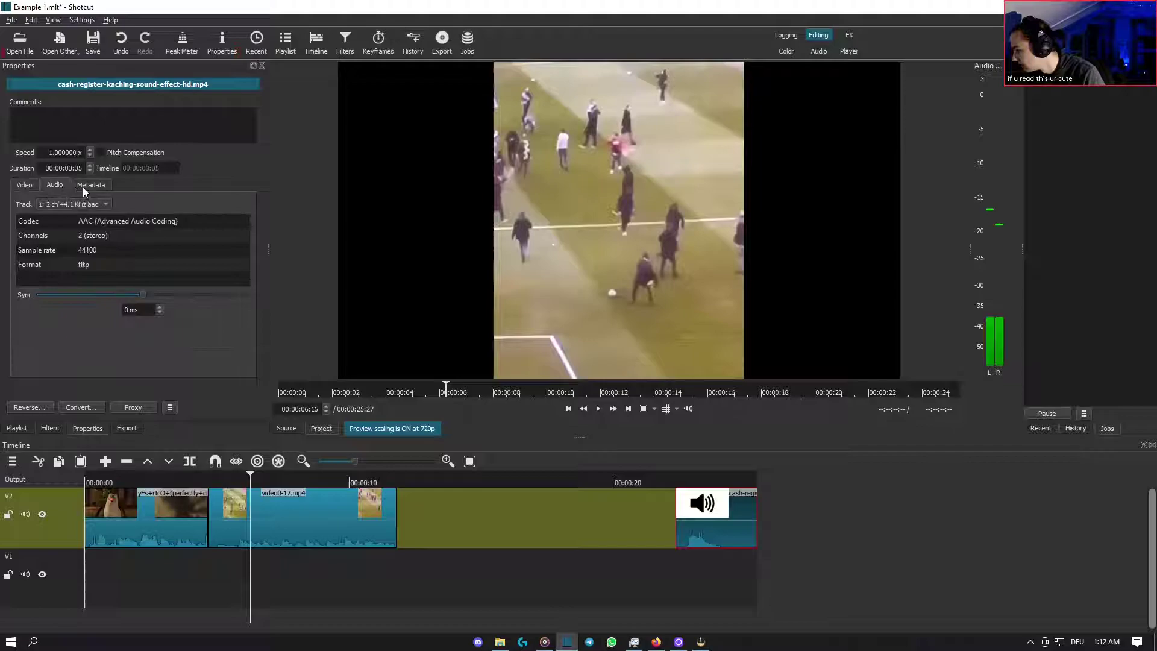
{"action": "left_click", "coordinate": [93, 186]}
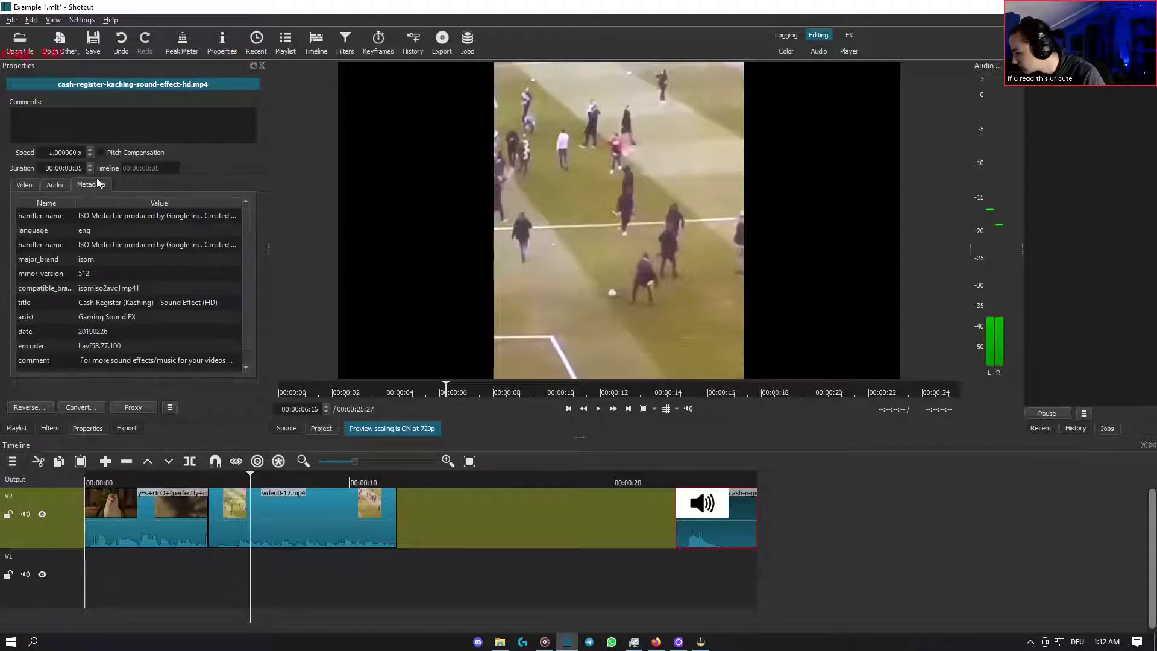
{"action": "left_click", "coordinate": [60, 187]}
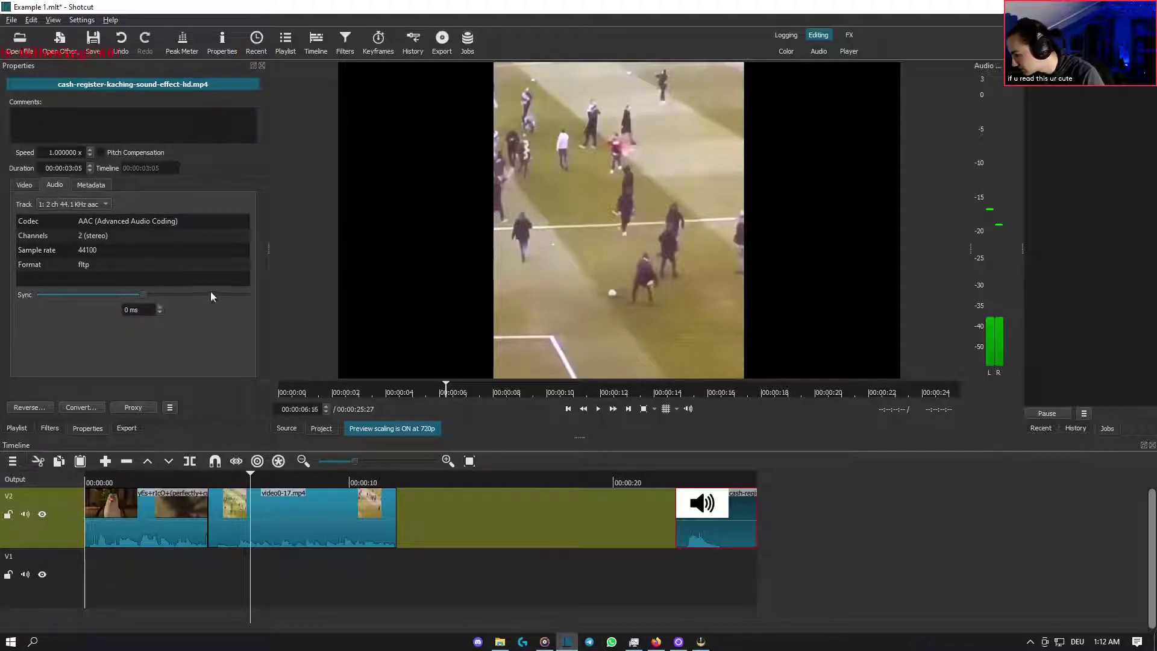
{"action": "left_click", "coordinate": [34, 182]}
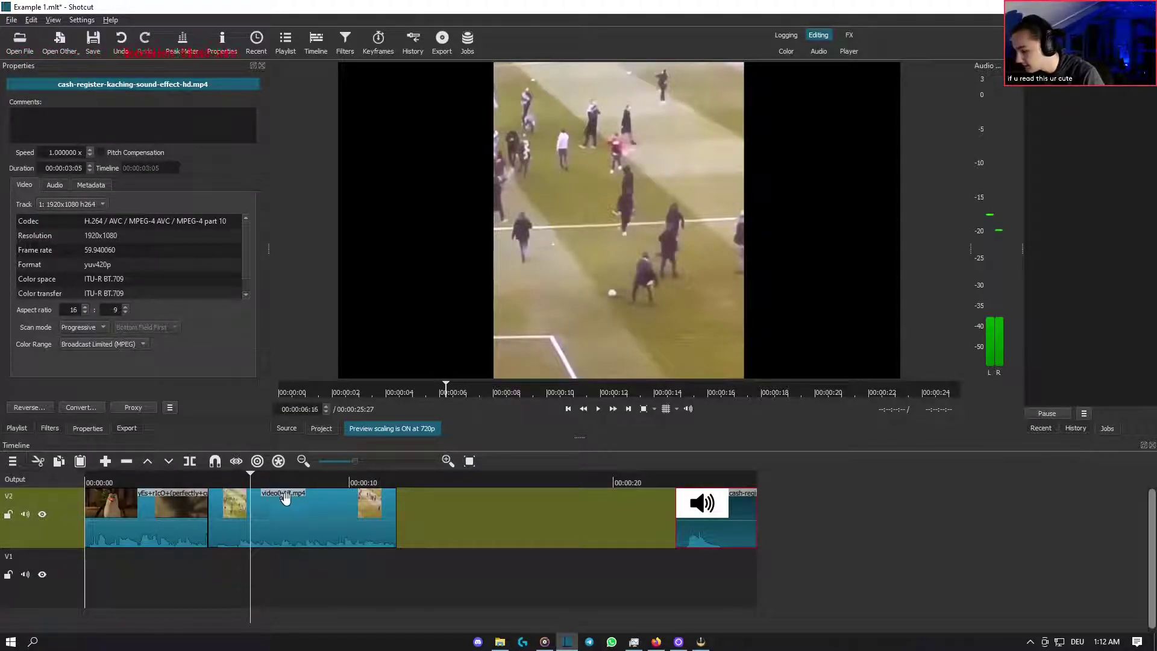
- Set the speed of video0-17.mp4 on V2 to 0.5x and play the slowed clip
{"action": "left_click", "coordinate": [313, 528]}
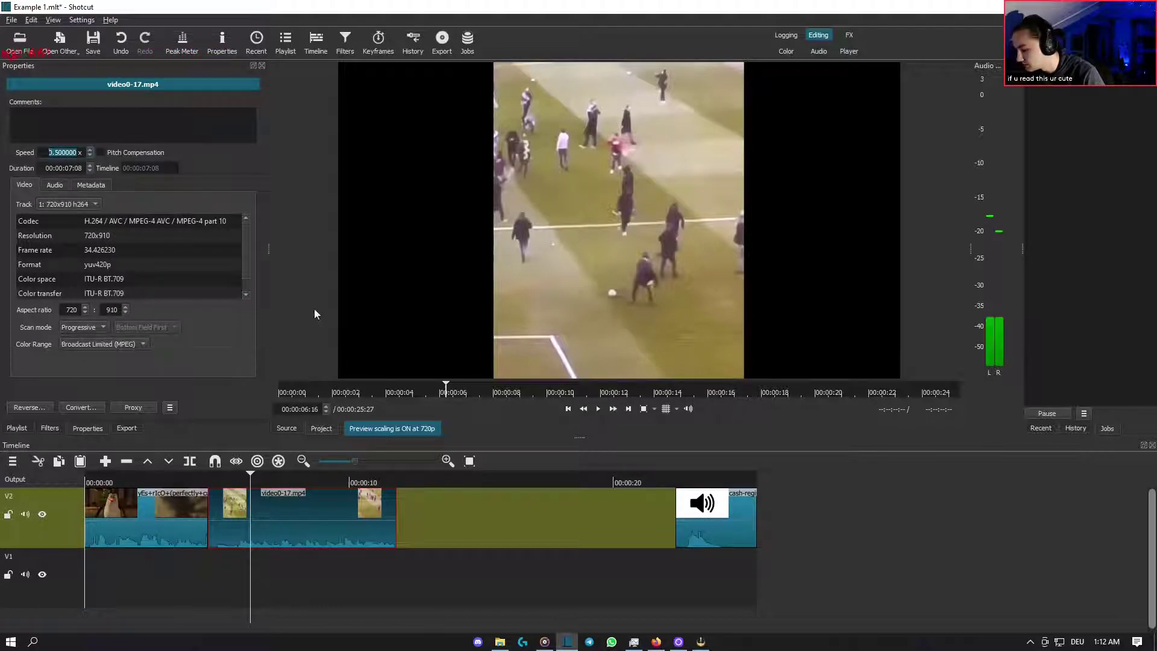
{"action": "key", "text": "Return"}
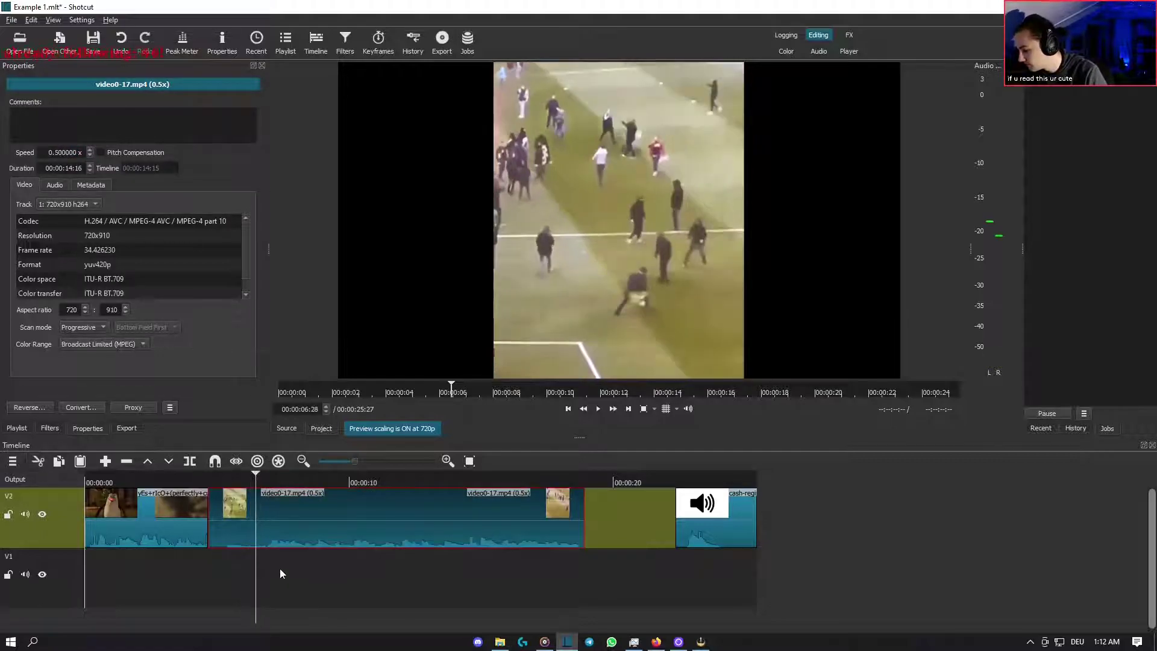
{"action": "left_click", "coordinate": [599, 410]}
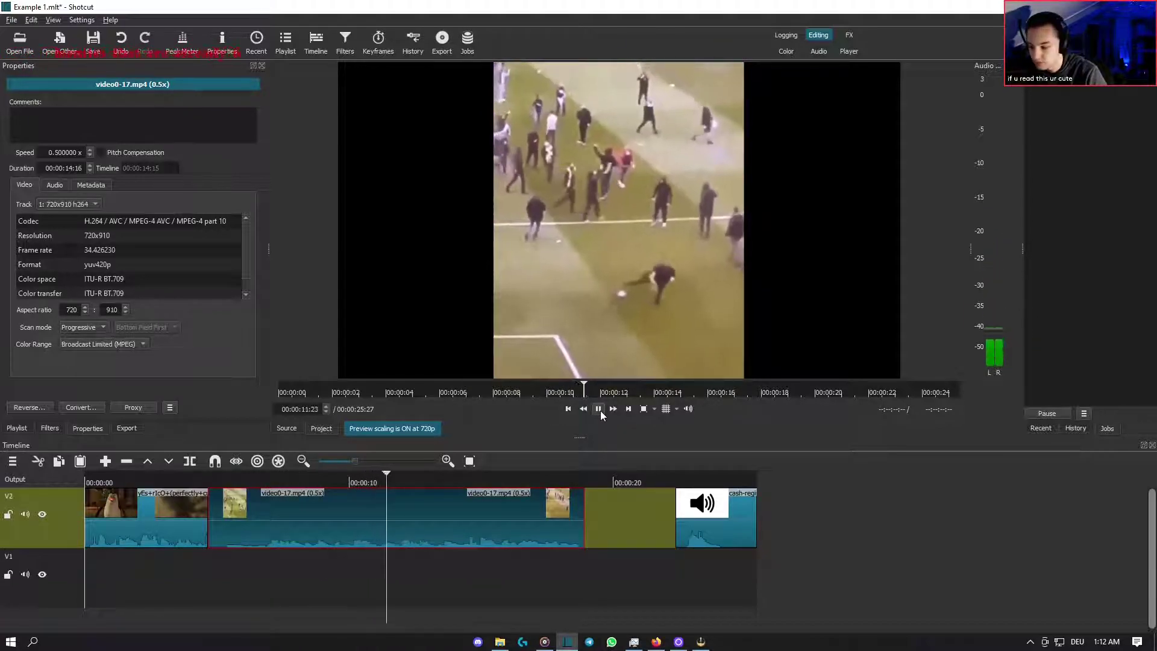
{"action": "left_click", "coordinate": [598, 410]}
- Move the cash-register and video0-17 clips further along V2 and set the penguin explosion clip's speed to 0.5x
{"action": "left_click_drag", "start_coordinate": [754, 518], "coordinate": [1003, 515]}
{"action": "left_click_drag", "start_coordinate": [482, 537], "coordinate": [823, 491]}
{"action": "left_click", "coordinate": [138, 521]}
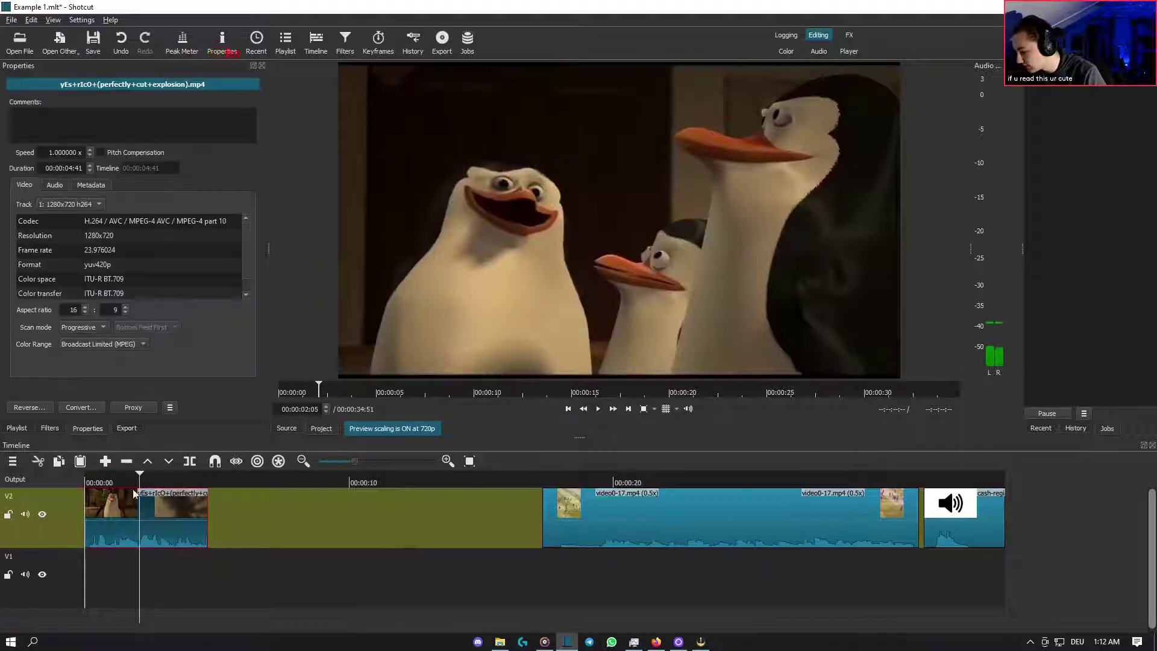
{"action": "left_click", "coordinate": [92, 156]}
{"action": "left_click", "coordinate": [91, 156]}
{"action": "left_click", "coordinate": [91, 156]}
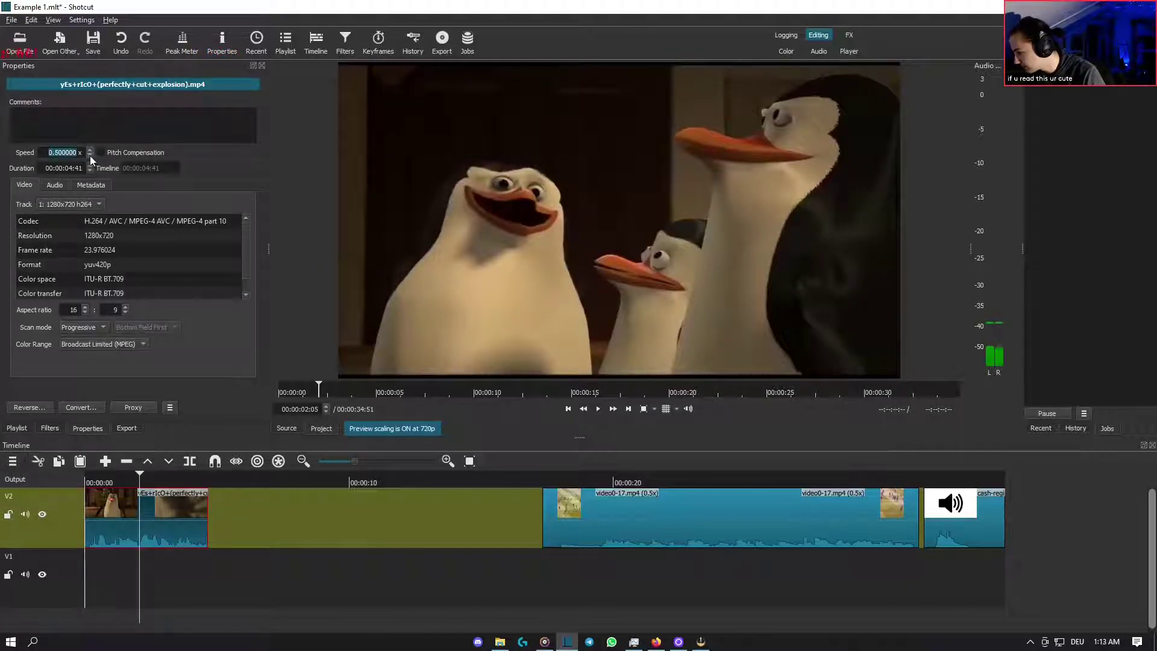
{"action": "key", "text": "Return"}
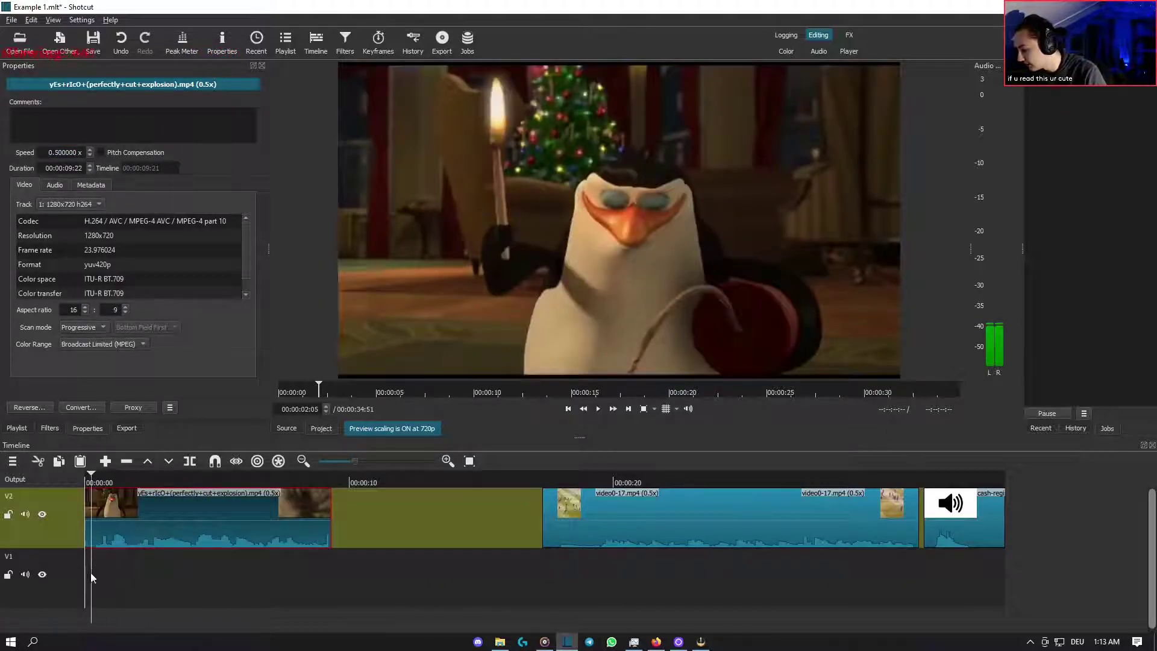
- Play the slowed penguin clip, enable its pitch compensation and replay it from the start to compare the sound
{"action": "left_click", "coordinate": [597, 408]}
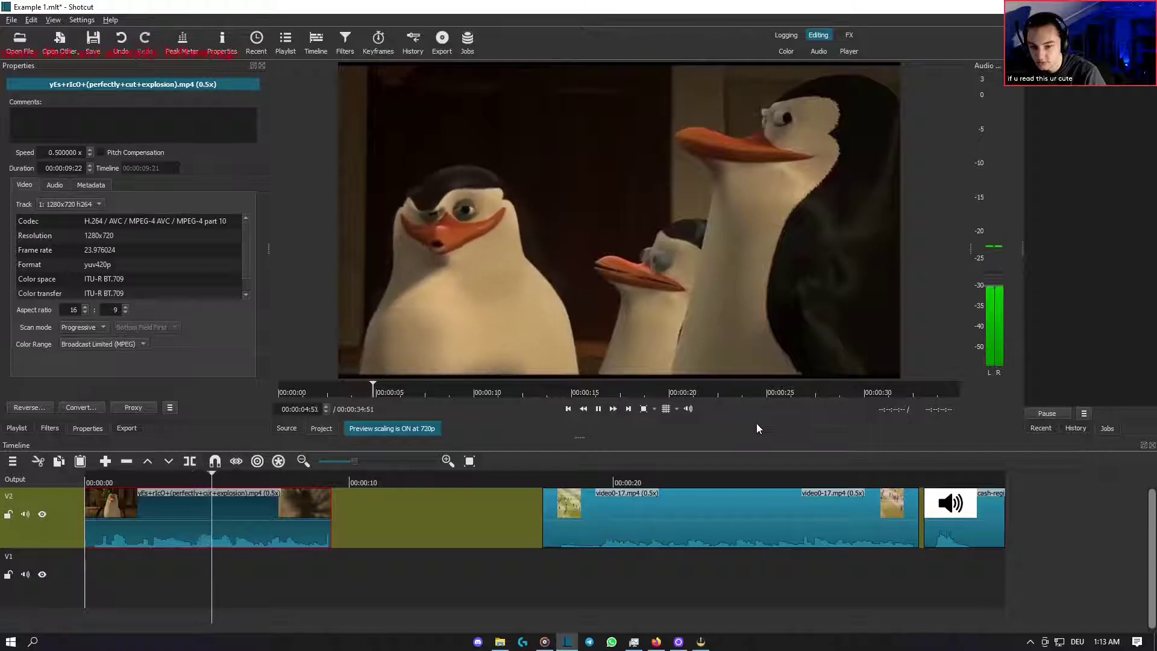
{"action": "left_click", "coordinate": [598, 409]}
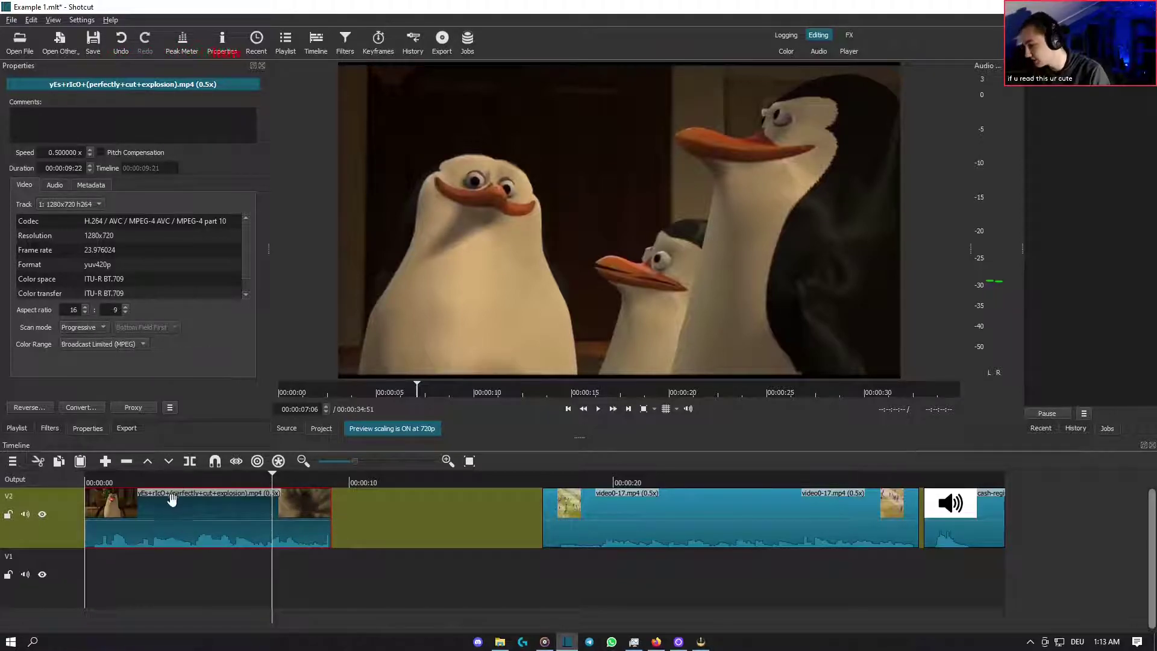
{"action": "left_click_drag", "start_coordinate": [127, 584], "coordinate": [84, 583]}
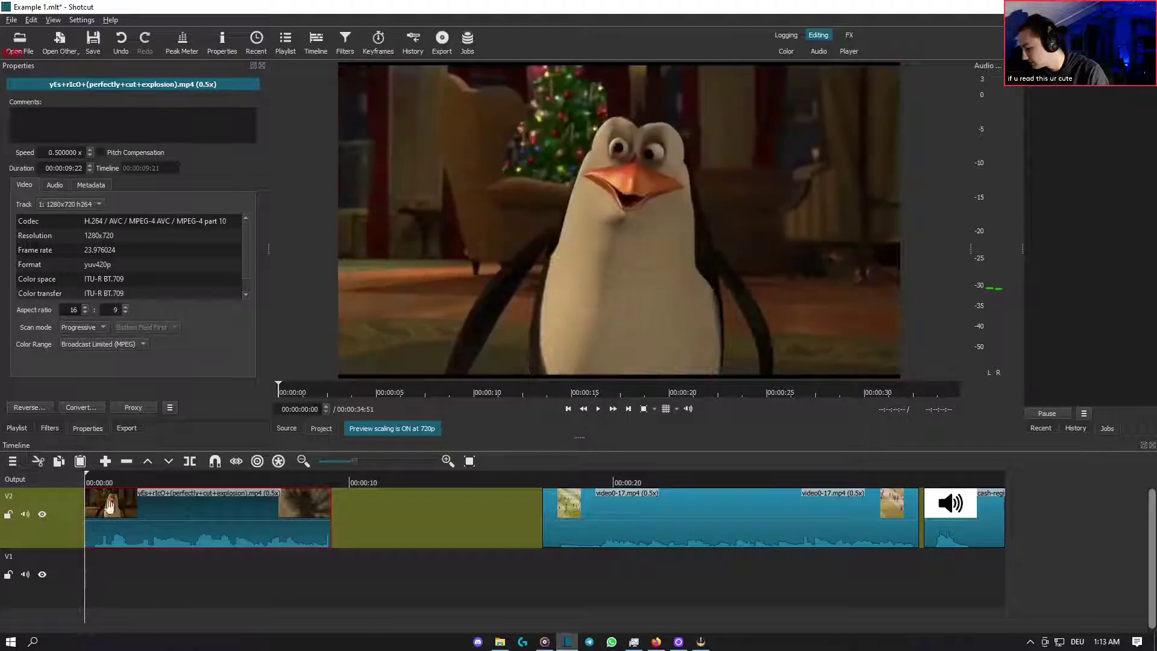
{"action": "left_click", "coordinate": [101, 153]}
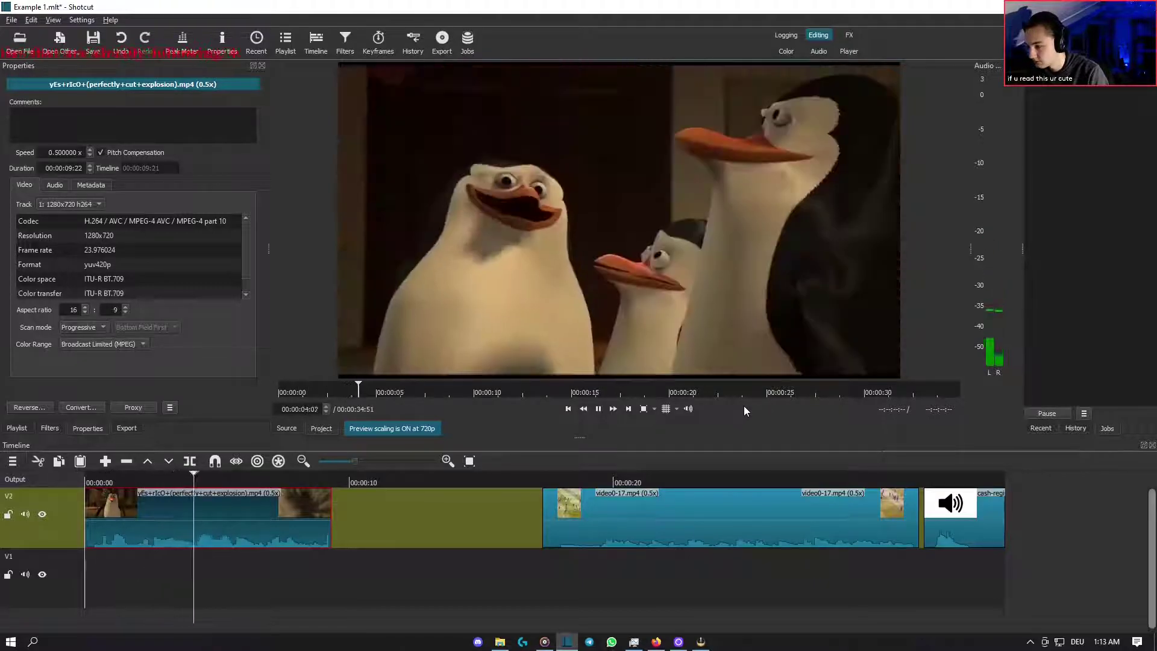
{"action": "left_click", "coordinate": [600, 410]}
- Set the penguin explosion clip's speed to 1.5x
{"action": "left_click", "coordinate": [132, 544]}
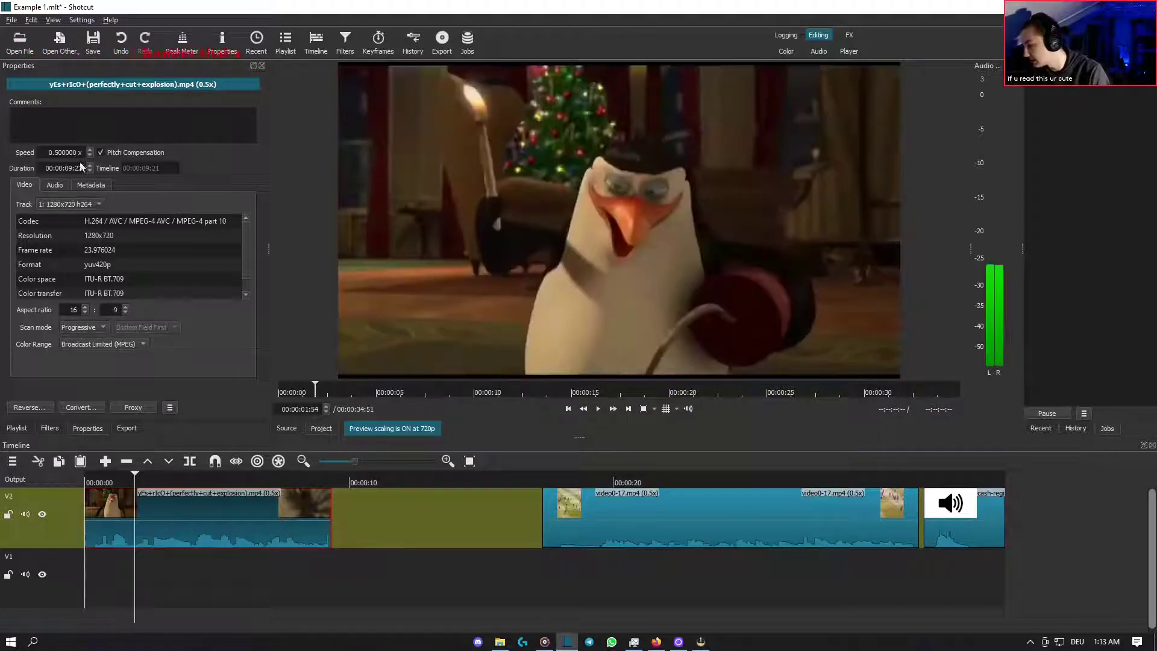
{"action": "scroll", "coordinate": [89, 150], "scroll_direction": "up", "scroll_amount": 6}
{"action": "scroll", "coordinate": [89, 151], "scroll_direction": "up", "scroll_amount": 4}
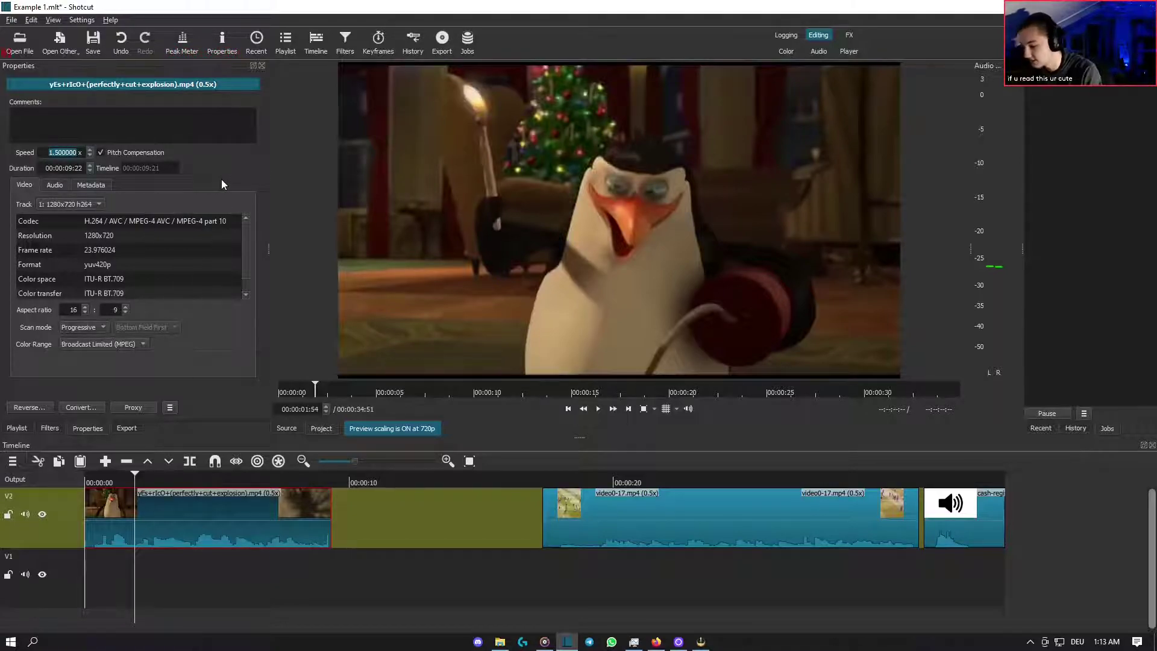
{"action": "key", "text": "Return"}
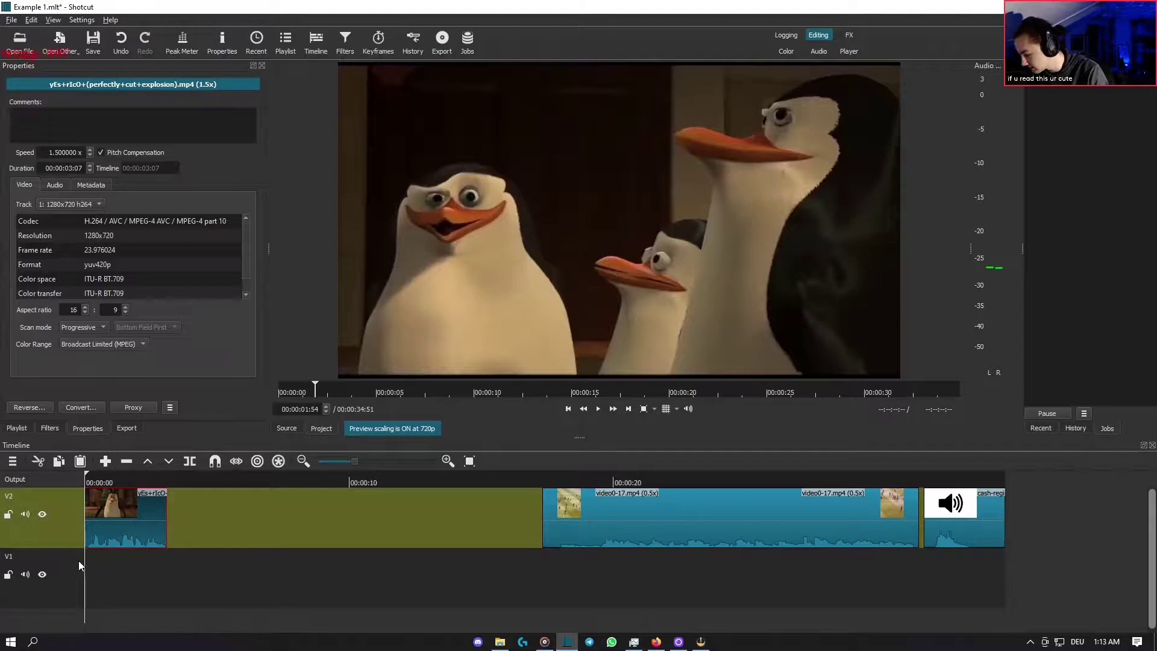
- Play the 1.5x penguin clip with pitch compensation off and again with it on
{"action": "left_click", "coordinate": [598, 410]}
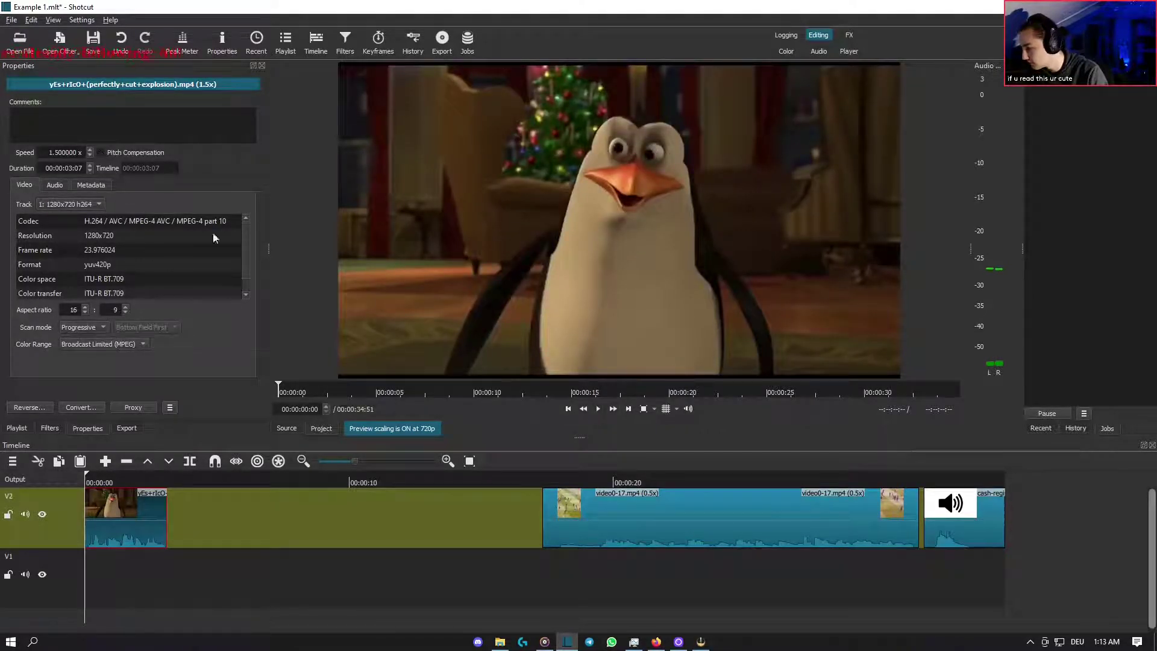
{"action": "left_click", "coordinate": [598, 408]}
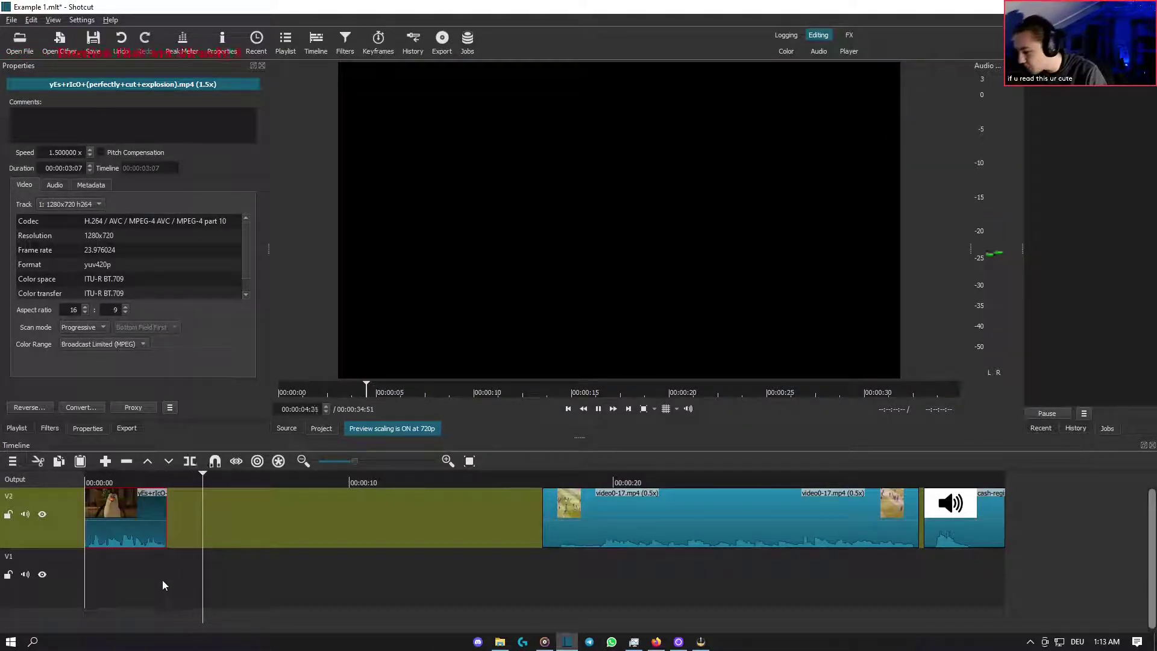
{"action": "key", "text": "space"}
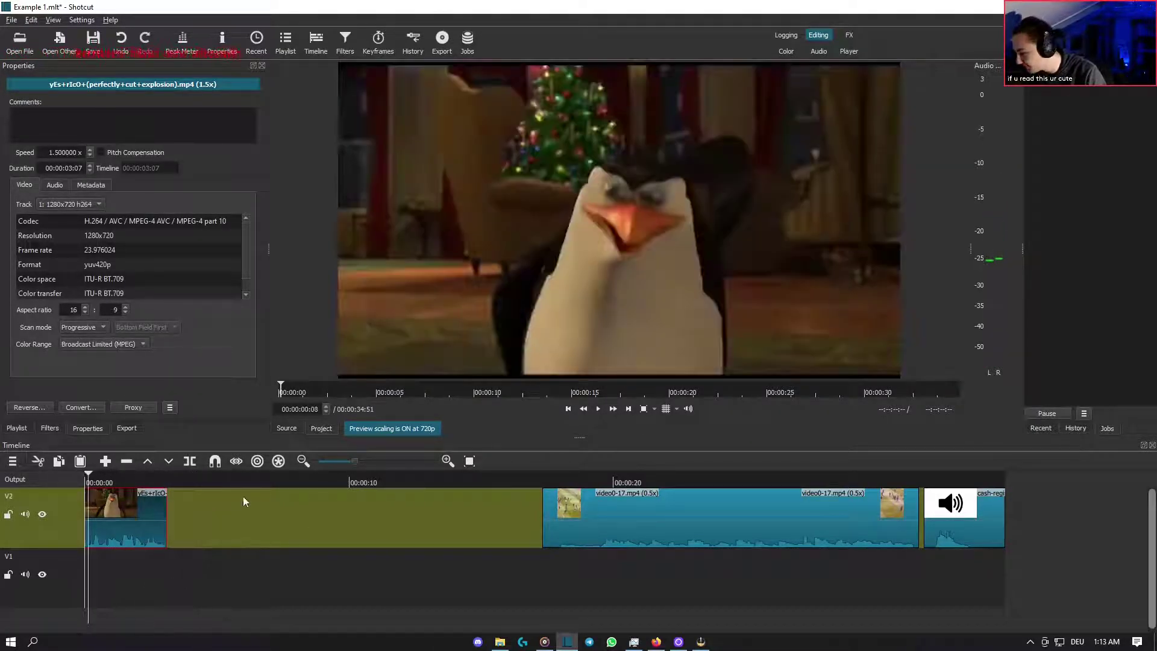
{"action": "left_click", "coordinate": [598, 409]}
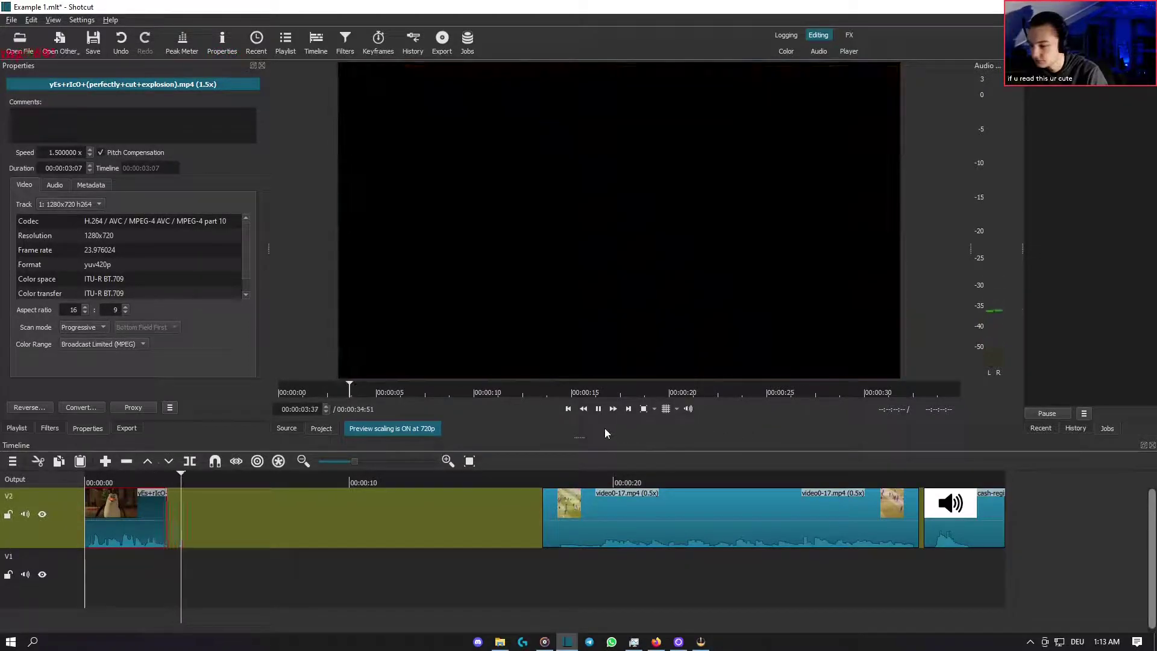
{"action": "left_click", "coordinate": [599, 413]}
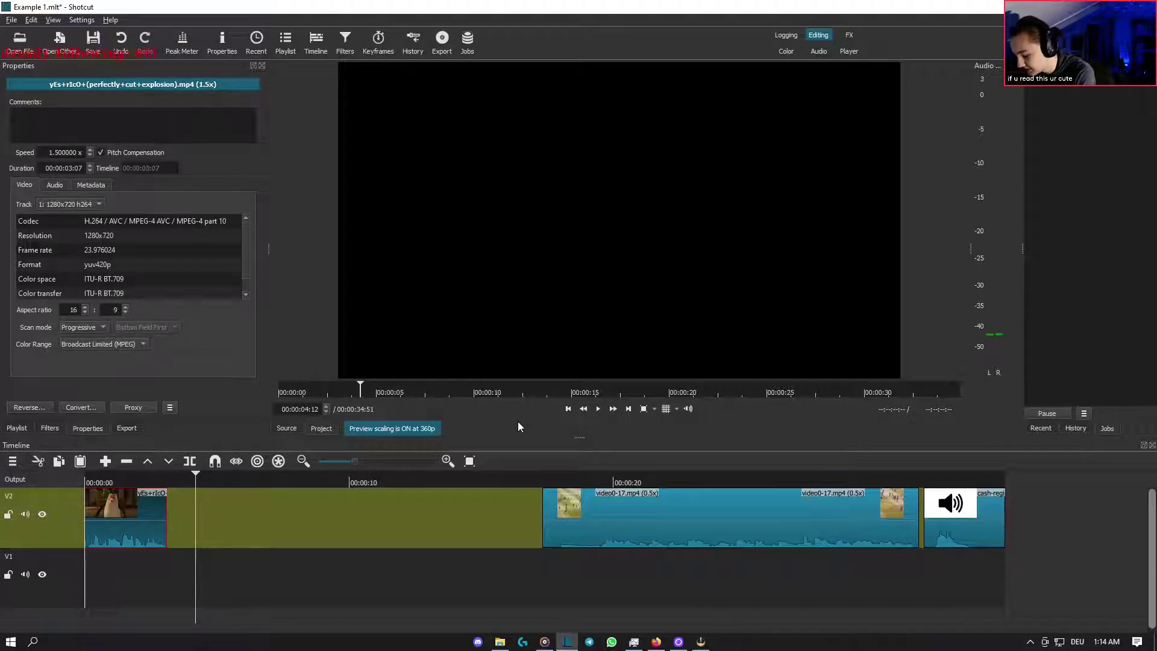
- Try preview scaling at 540p and 360p, playing the 1.5x penguin clip from the start
{"action": "key", "text": "F8"}
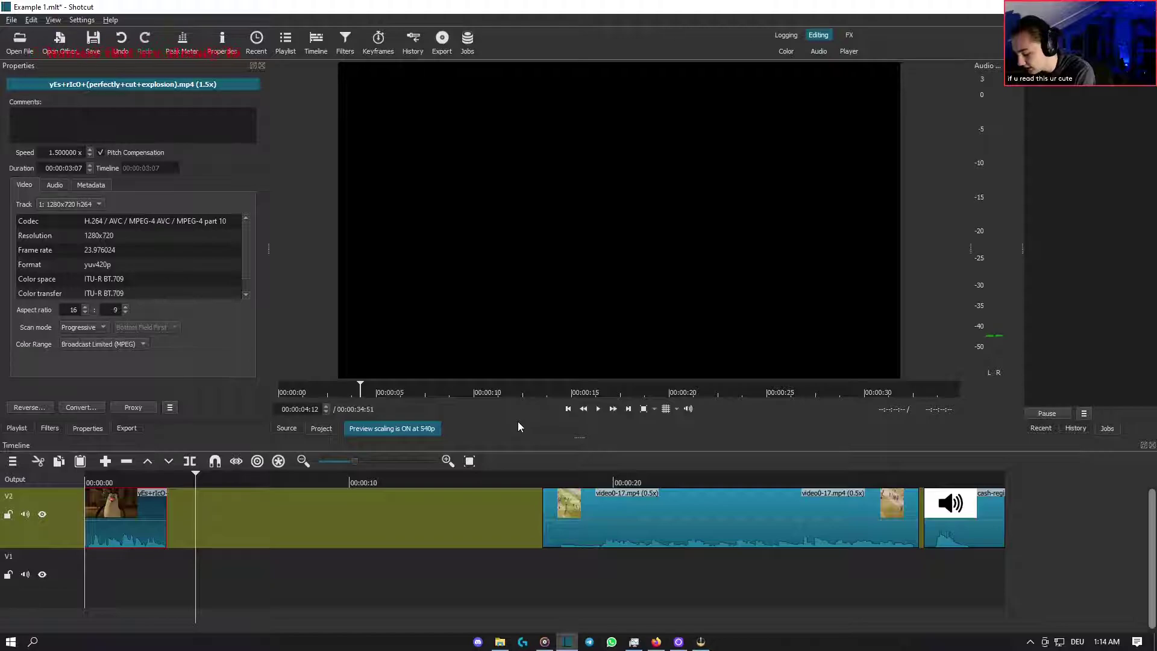
{"action": "left_click_drag", "start_coordinate": [136, 570], "coordinate": [85, 577]}
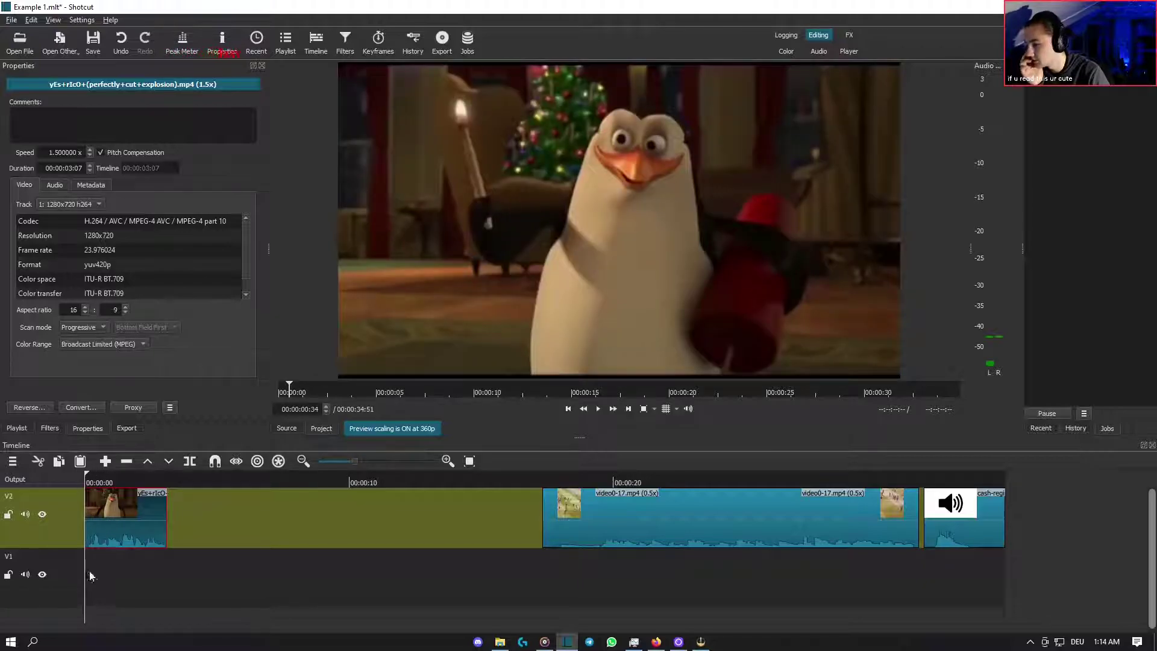
{"action": "left_click", "coordinate": [597, 409]}
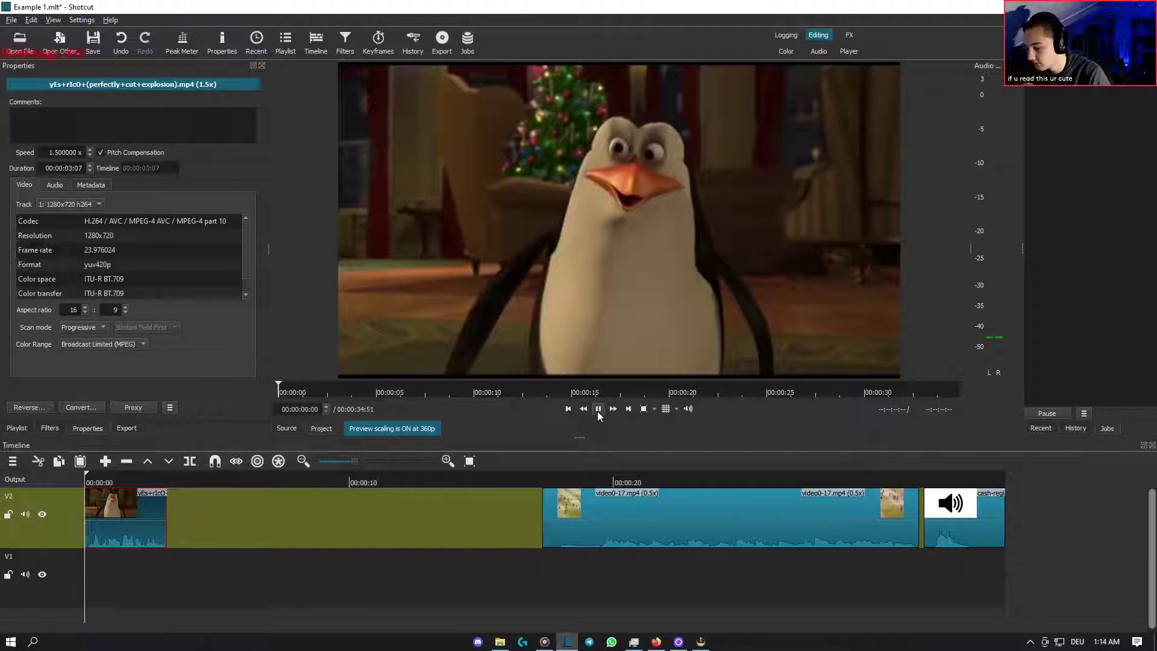
{"action": "left_click", "coordinate": [598, 411]}
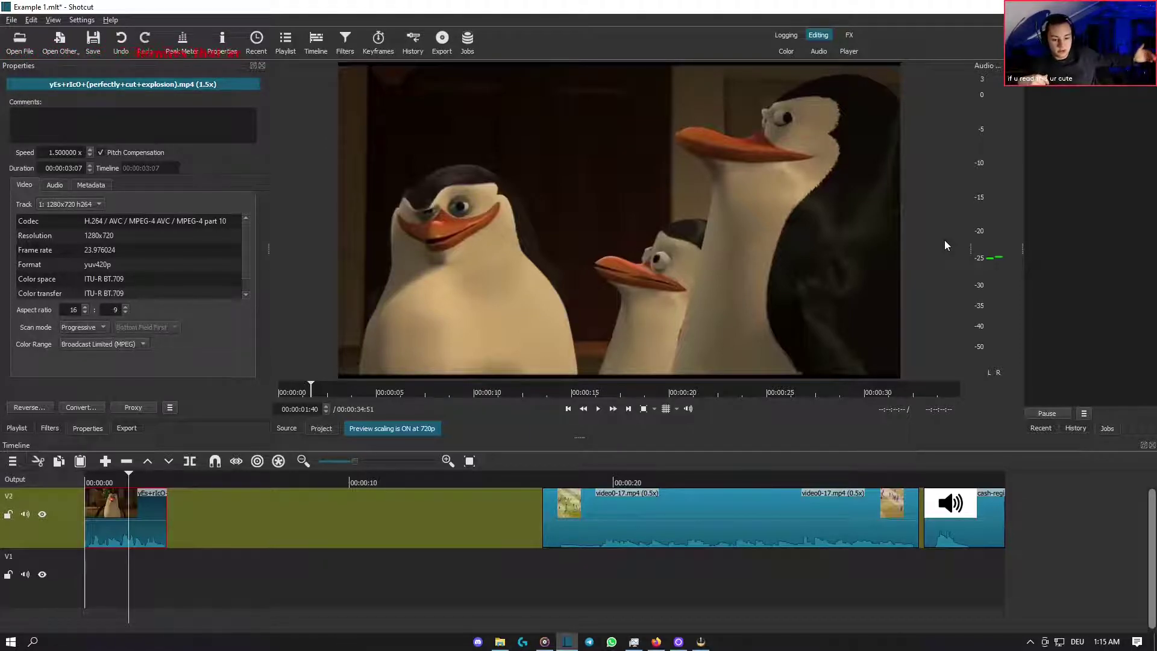
- Return to the start of the timeline and replay the sped-up penguin clip
{"action": "left_click_drag", "start_coordinate": [124, 563], "coordinate": [96, 550]}
{"action": "key", "text": "space"}
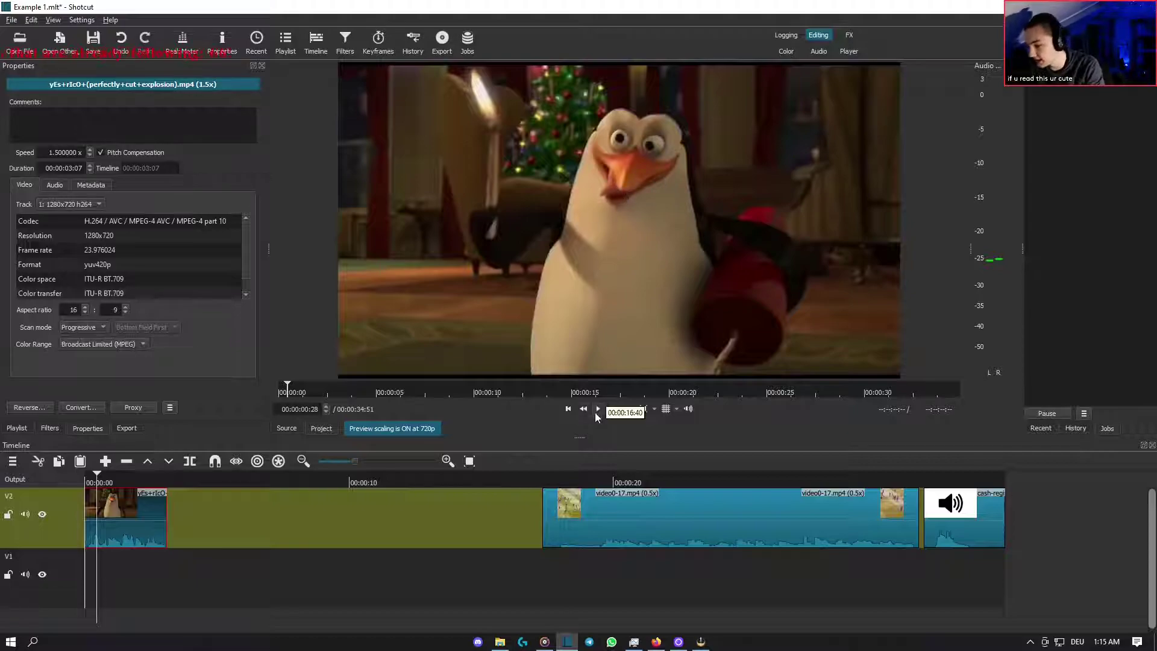
{"action": "left_click", "coordinate": [567, 410]}
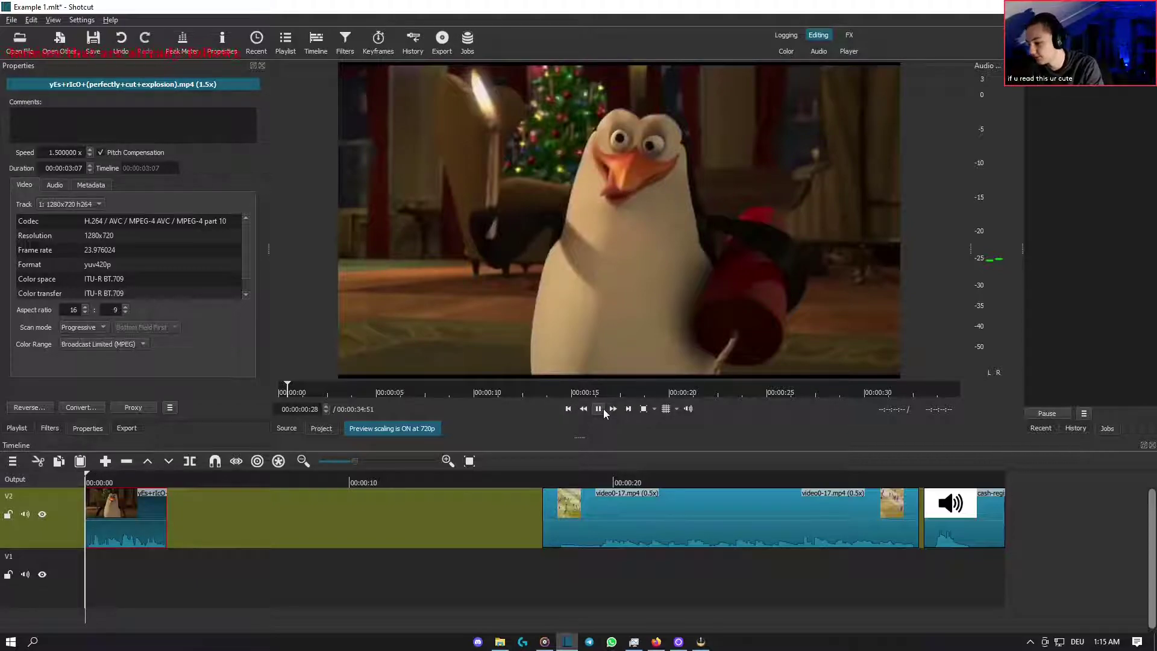
{"action": "left_click", "coordinate": [599, 409]}
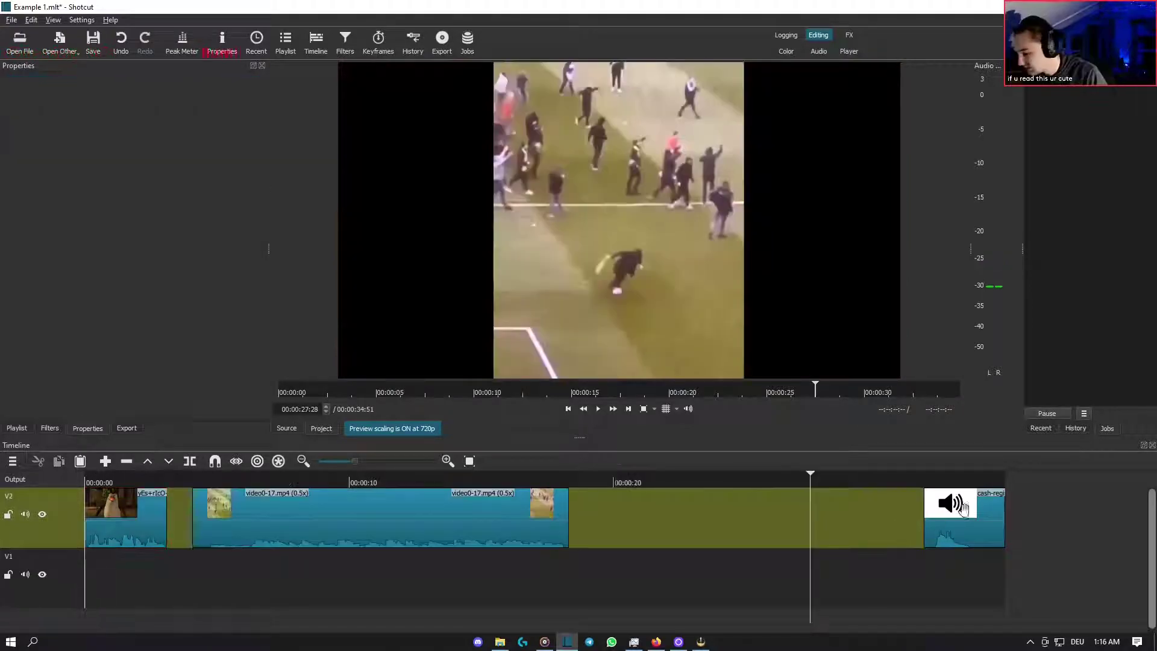
- Move the cash-register clip close behind the 0.5x football clip on V2 and remove the gaps between the clips
{"action": "left_click_drag", "start_coordinate": [965, 519], "coordinate": [561, 518]}
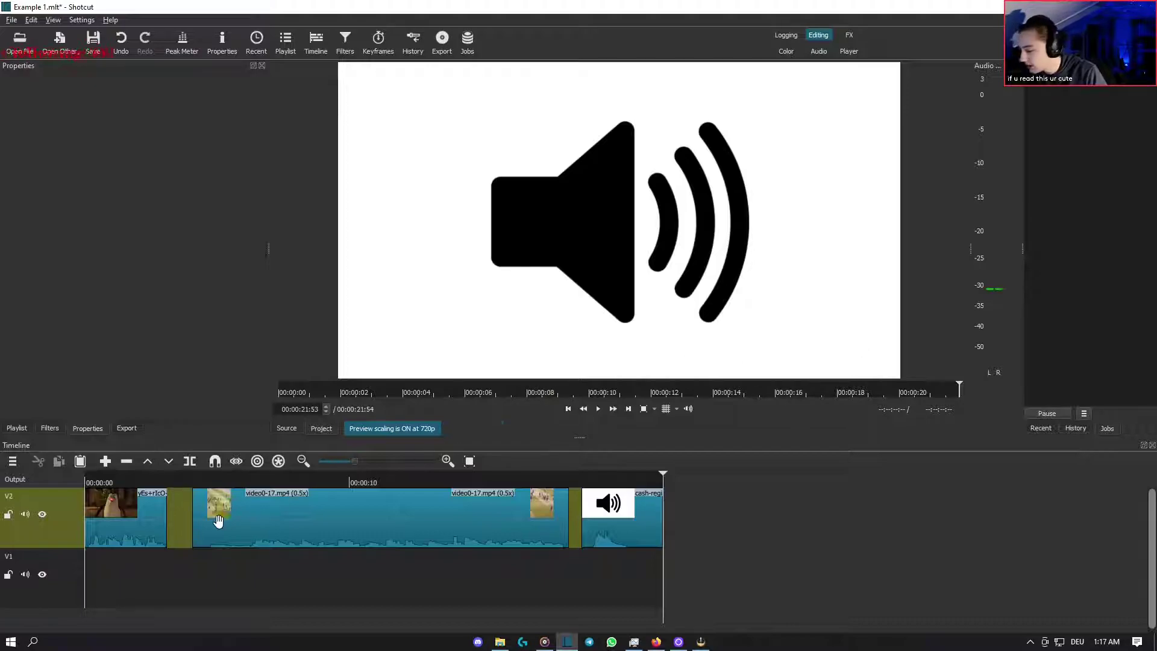
{"action": "right_click", "coordinate": [575, 524]}
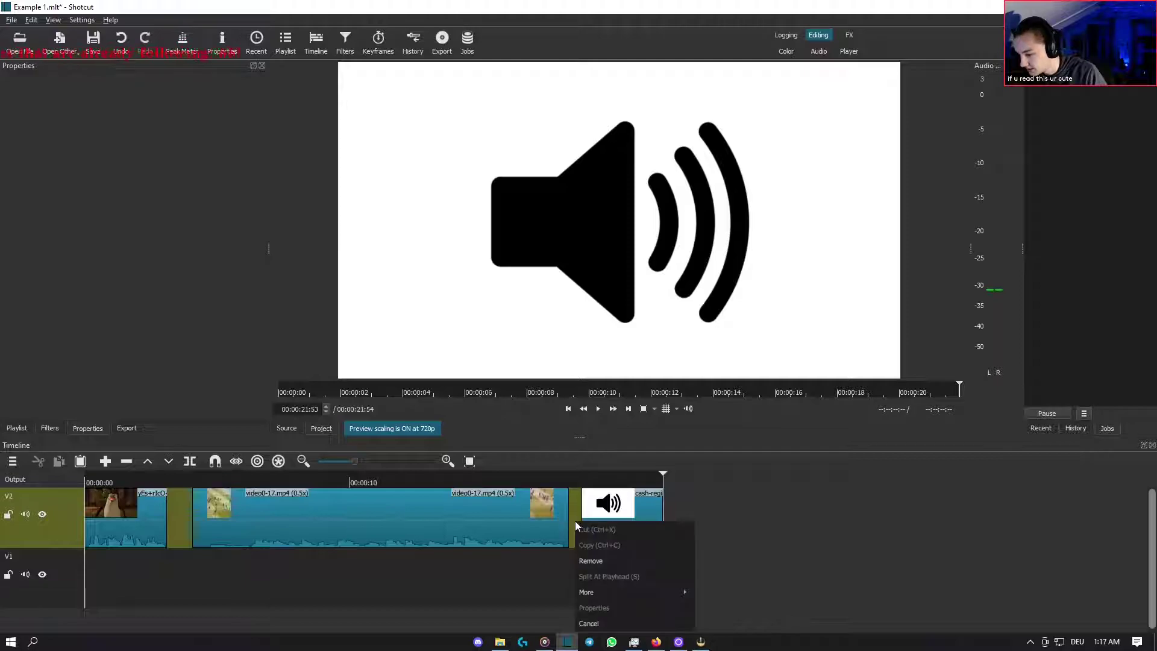
{"action": "left_click", "coordinate": [622, 560]}
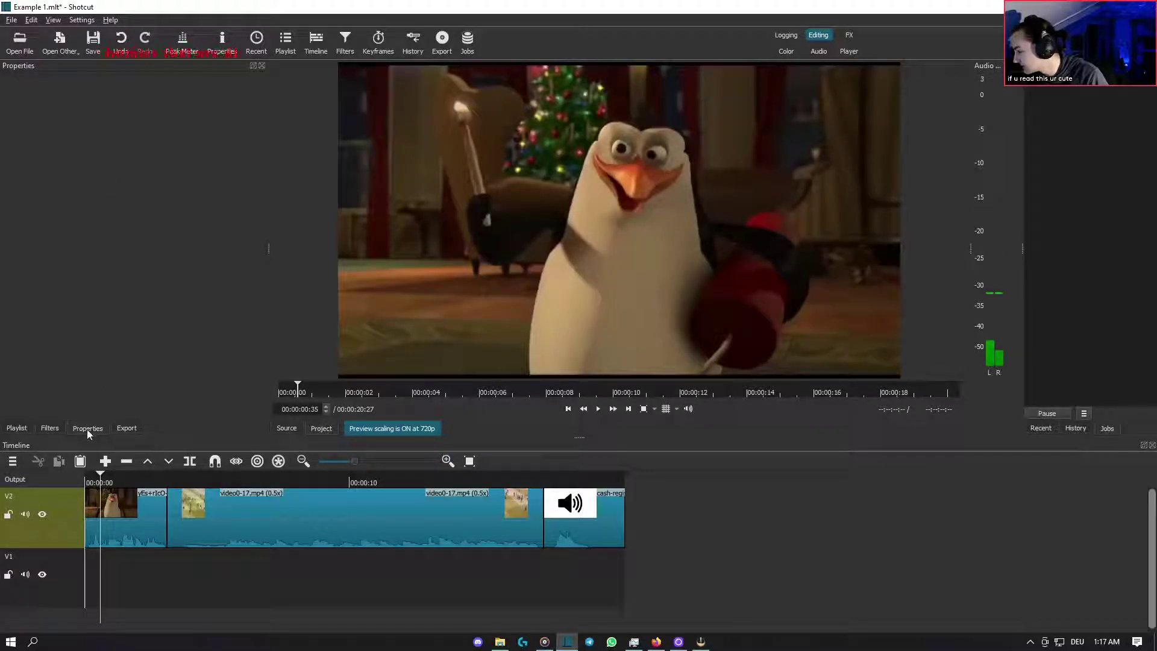
- Open the export settings with a wider panel and save the project
{"action": "left_click", "coordinate": [127, 427]}
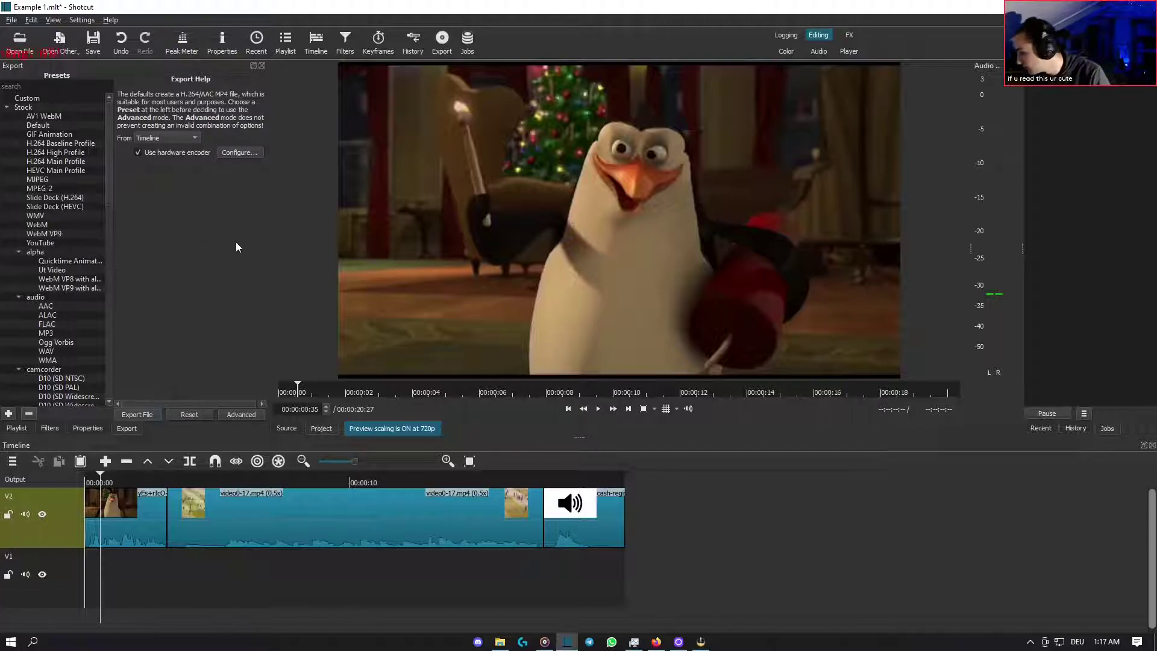
{"action": "left_click_drag", "start_coordinate": [269, 245], "coordinate": [316, 255]}
{"action": "left_click", "coordinate": [93, 40]}
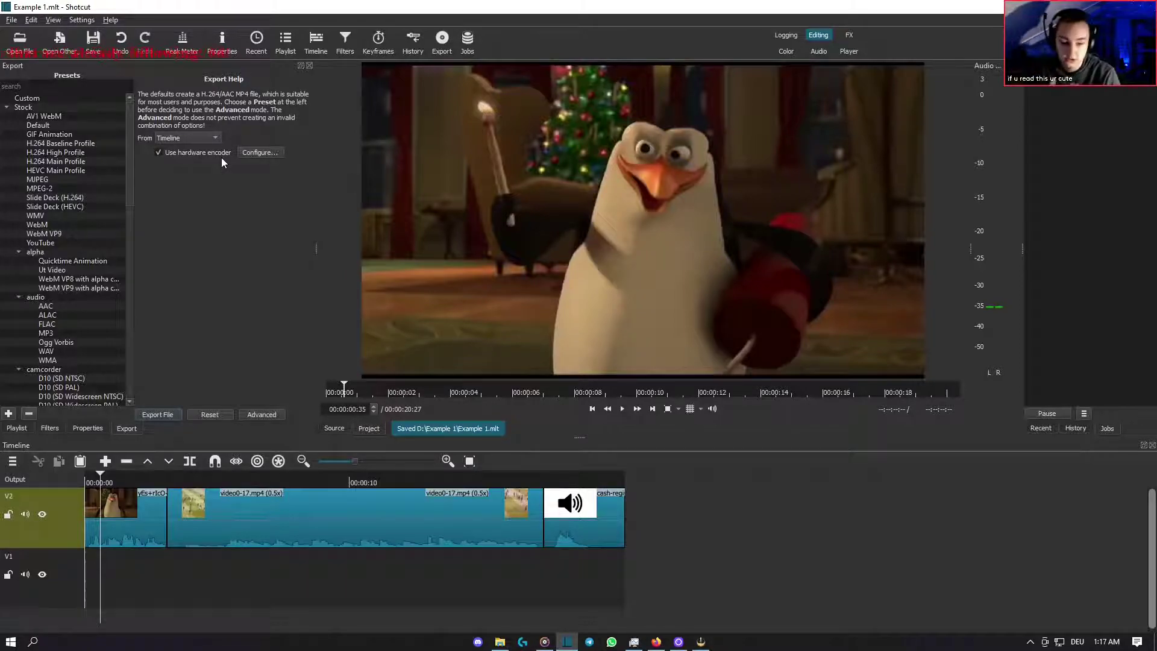
- Look through the export presets, try YouTube, and choose H.264 High Profile
{"action": "scroll", "coordinate": [78, 309], "scroll_direction": "down", "scroll_amount": 3}
{"action": "scroll", "coordinate": [79, 315], "scroll_direction": "up", "scroll_amount": 3}
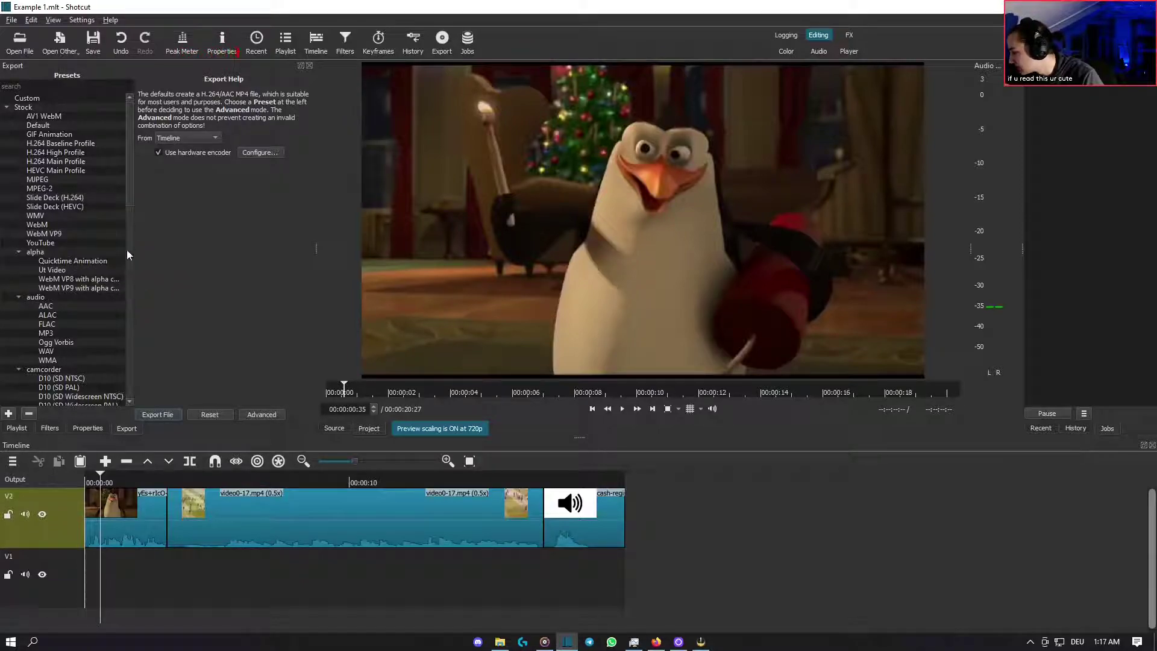
{"action": "left_click", "coordinate": [79, 242]}
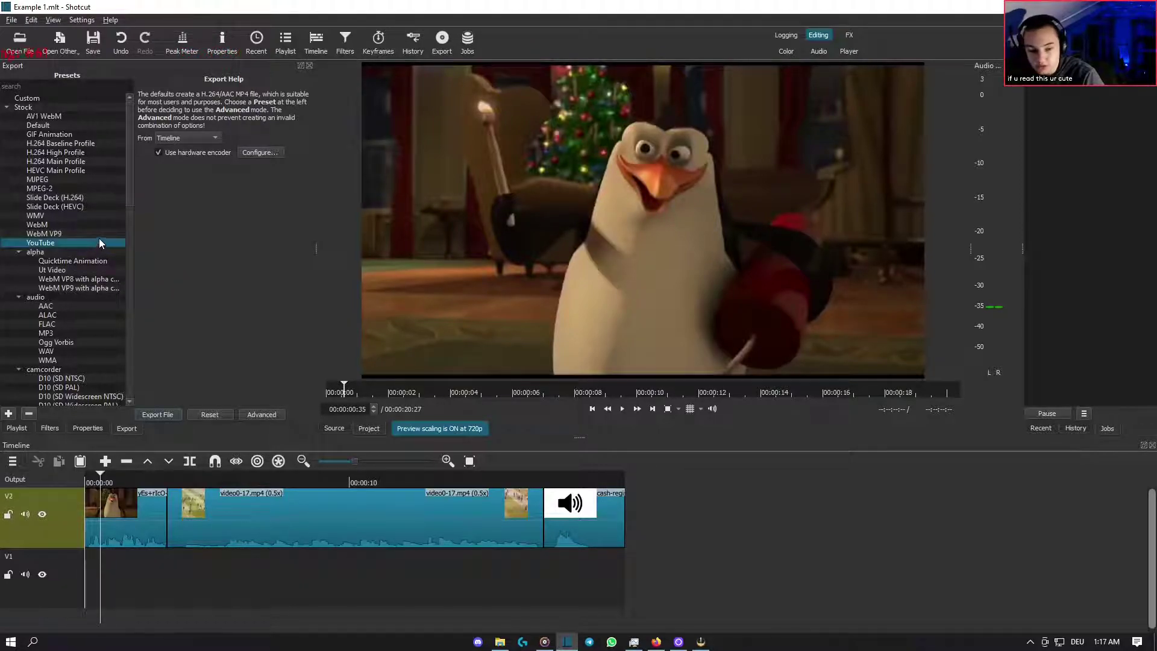
{"action": "left_click", "coordinate": [85, 155]}
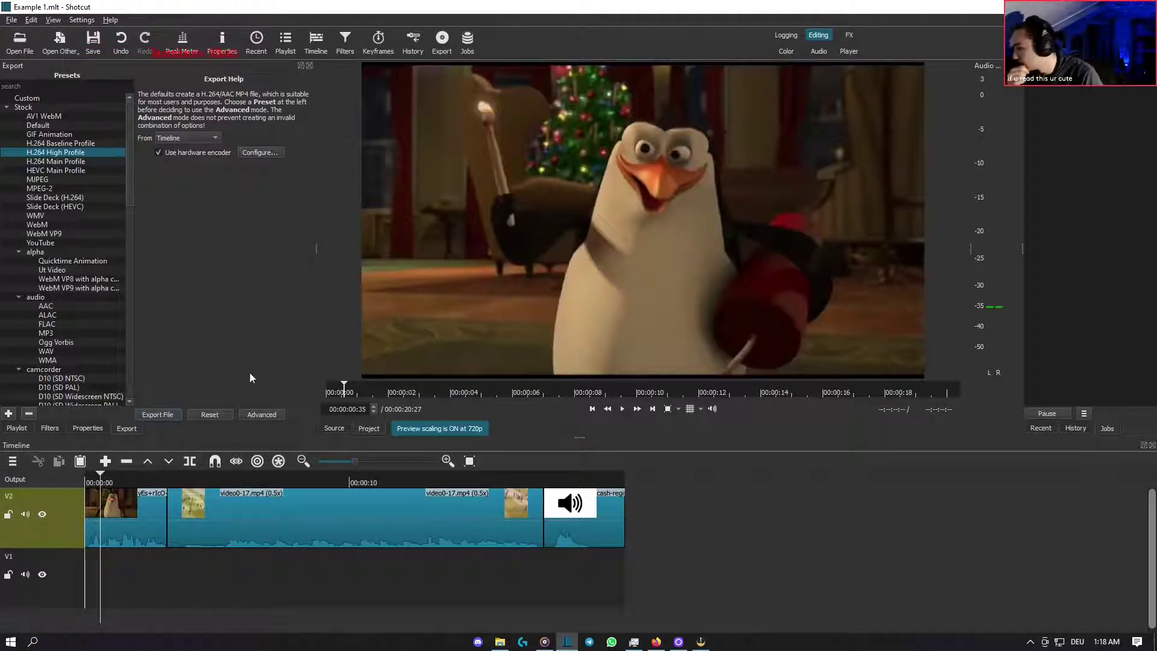
- Show the advanced export settings and choose Bilinear (good) as the video interpolation
{"action": "left_click", "coordinate": [255, 414]}
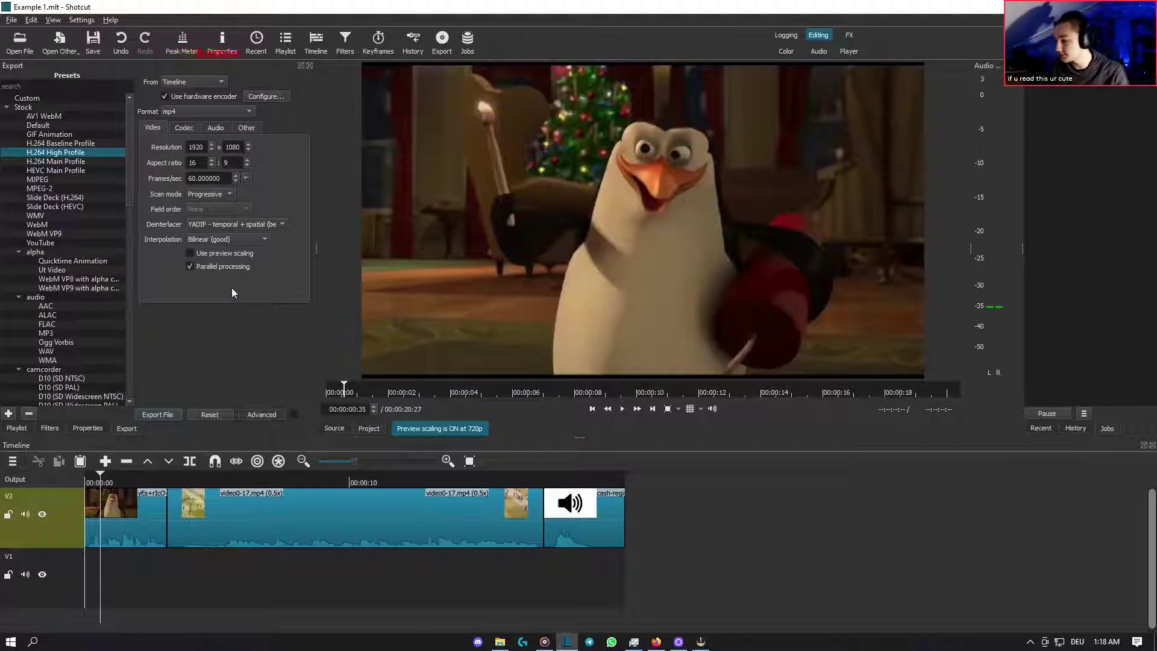
{"action": "left_click", "coordinate": [205, 244]}
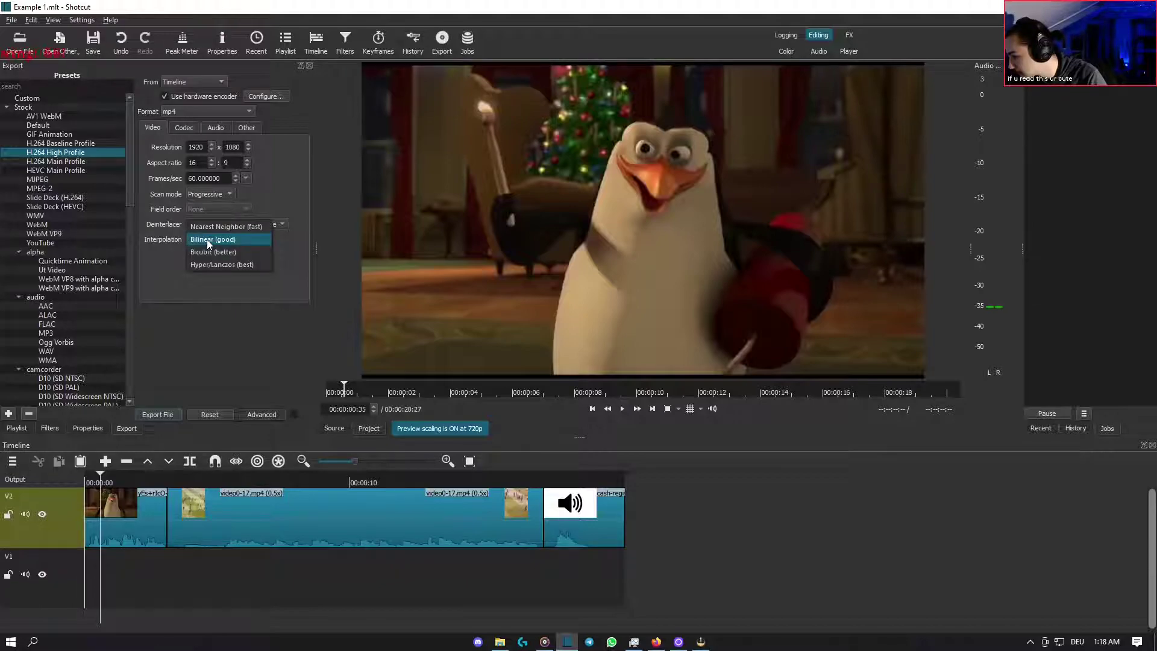
{"action": "left_click", "coordinate": [210, 239]}
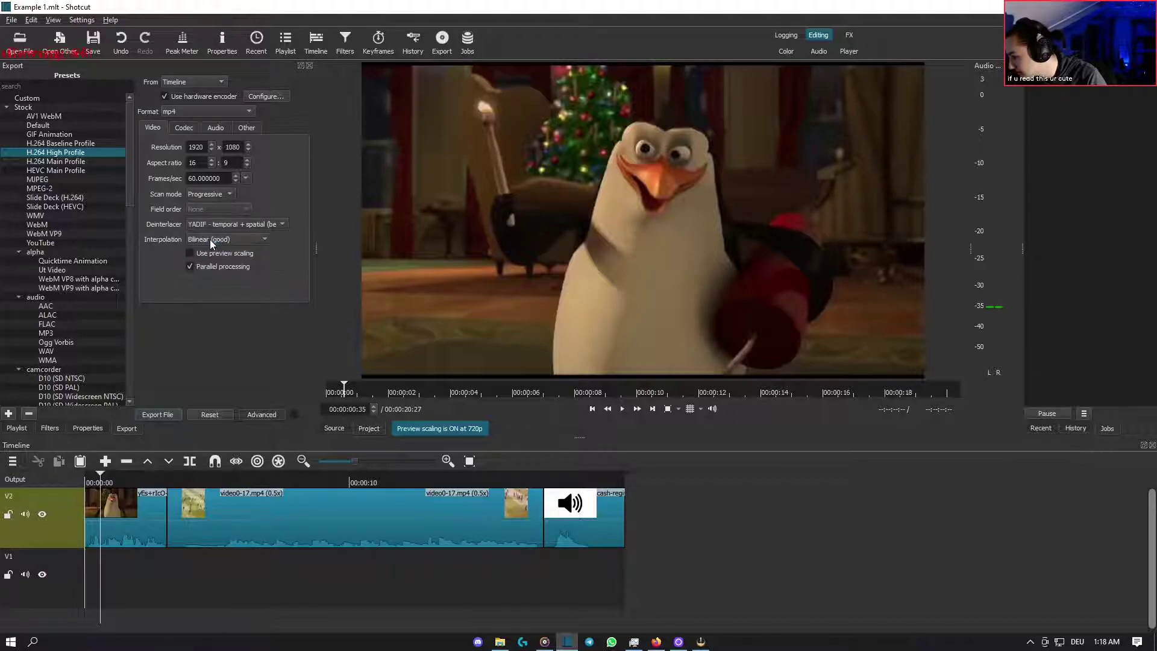
- Choose the h264_nvenc video codec with Quality-based VBR rate control for the export
{"action": "left_click", "coordinate": [193, 125]}
{"action": "left_click", "coordinate": [234, 148]}
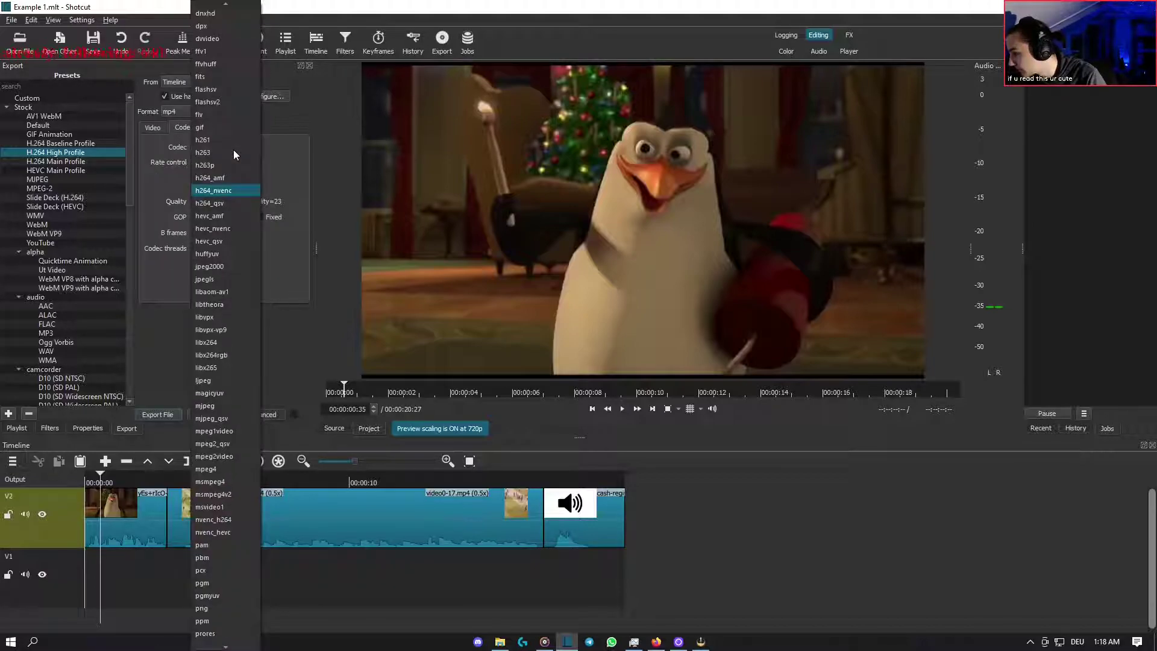
{"action": "left_click", "coordinate": [237, 191]}
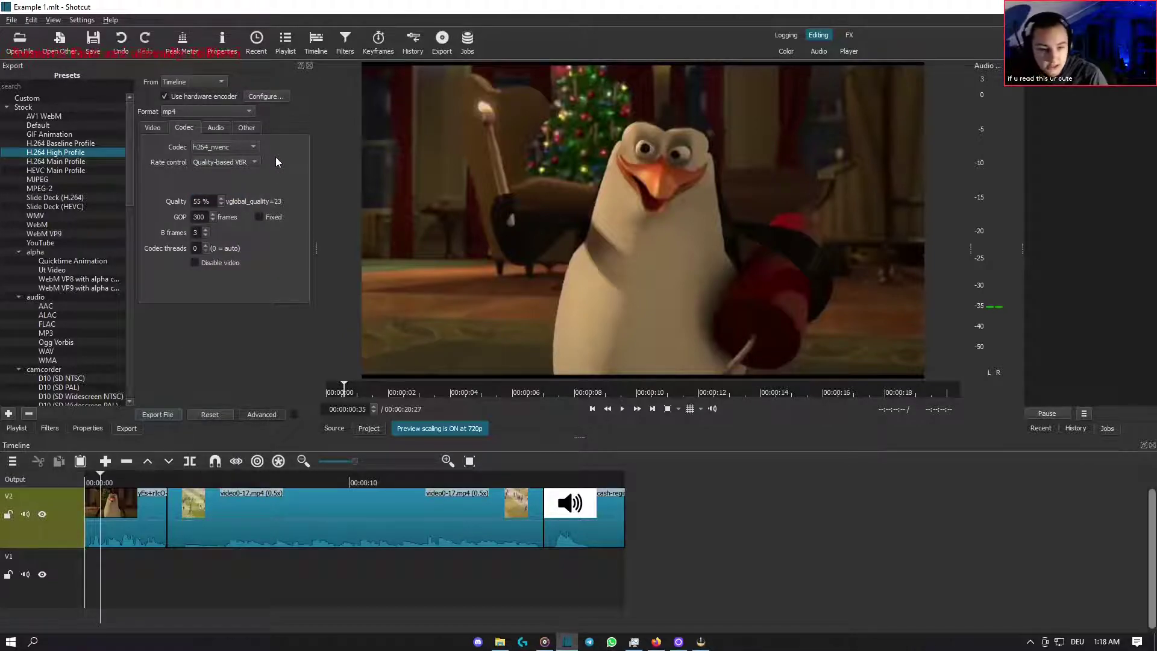
{"action": "left_click", "coordinate": [246, 165]}
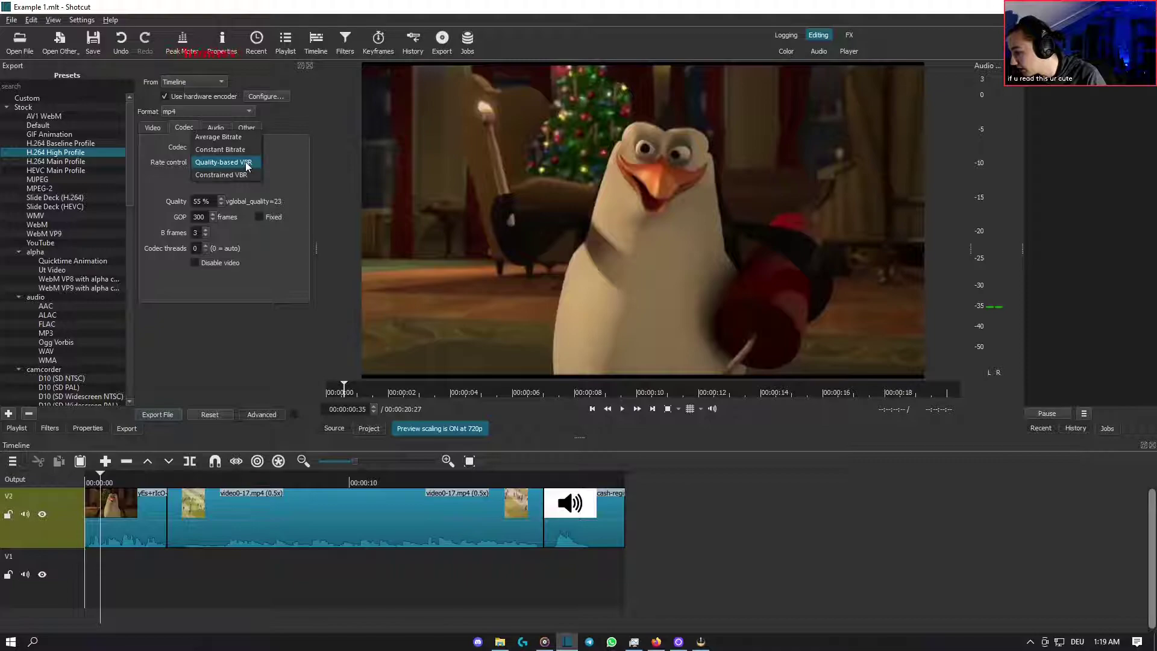
{"action": "left_click", "coordinate": [245, 163]}
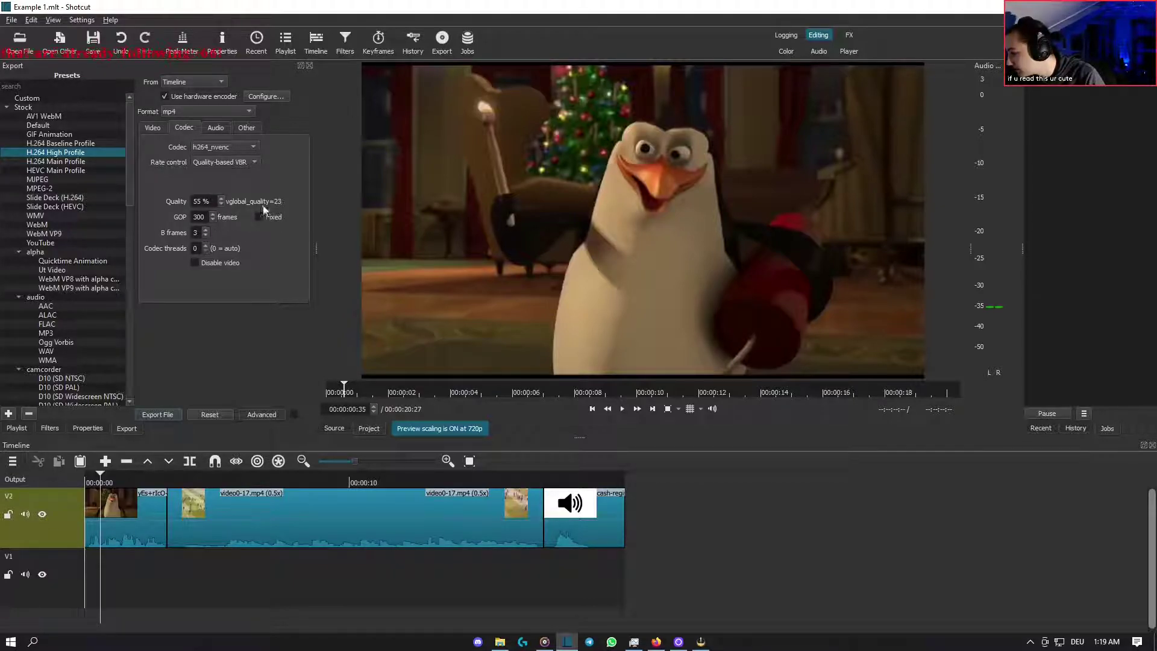
- Review the export's audio sample rate, bitrate and other encoder options, and return to the video settings
{"action": "left_click", "coordinate": [222, 127]}
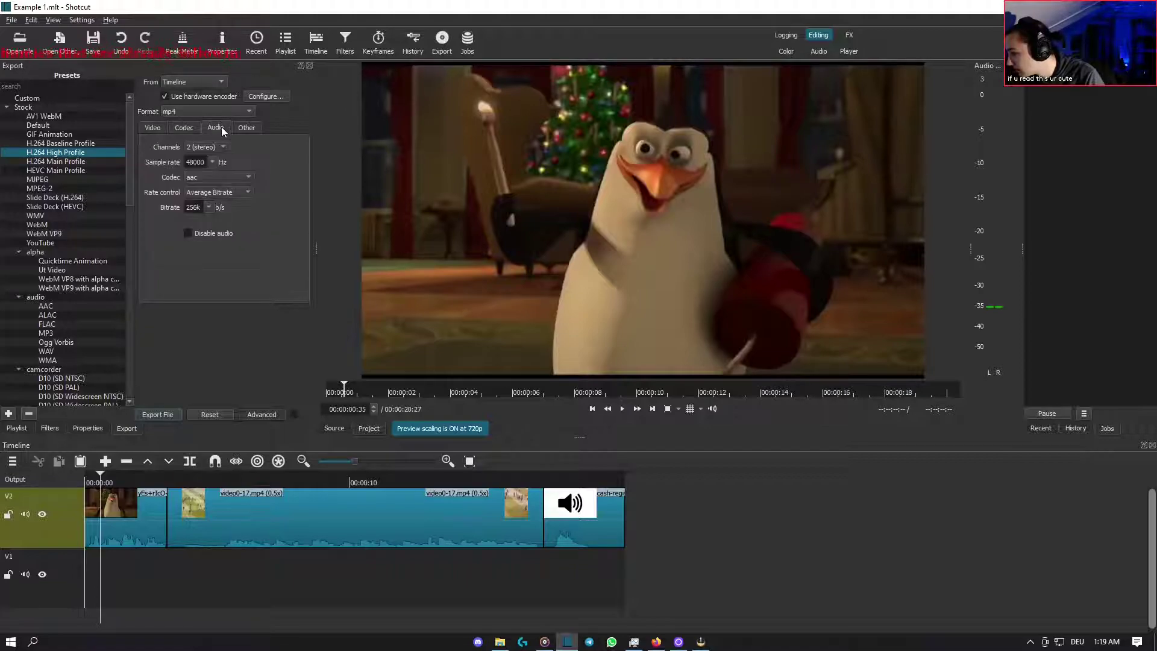
{"action": "left_click", "coordinate": [213, 161]}
{"action": "left_click", "coordinate": [212, 160]}
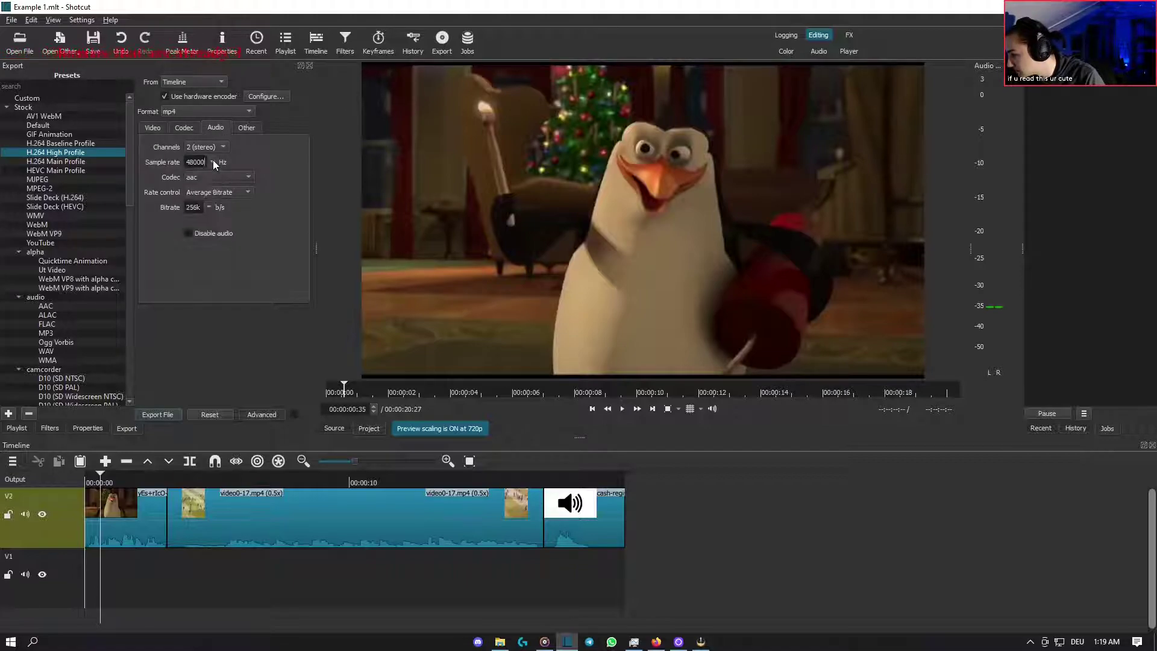
{"action": "left_click", "coordinate": [206, 209]}
{"action": "left_click", "coordinate": [206, 211]}
{"action": "left_click", "coordinate": [245, 127]}
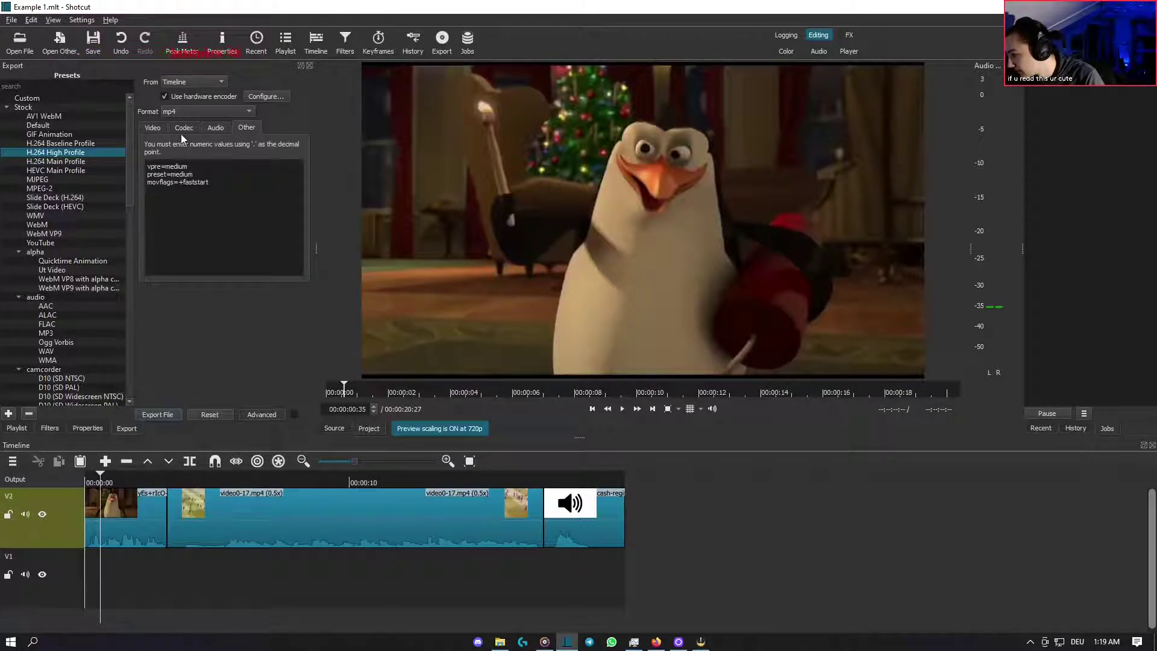
{"action": "left_click", "coordinate": [152, 127]}
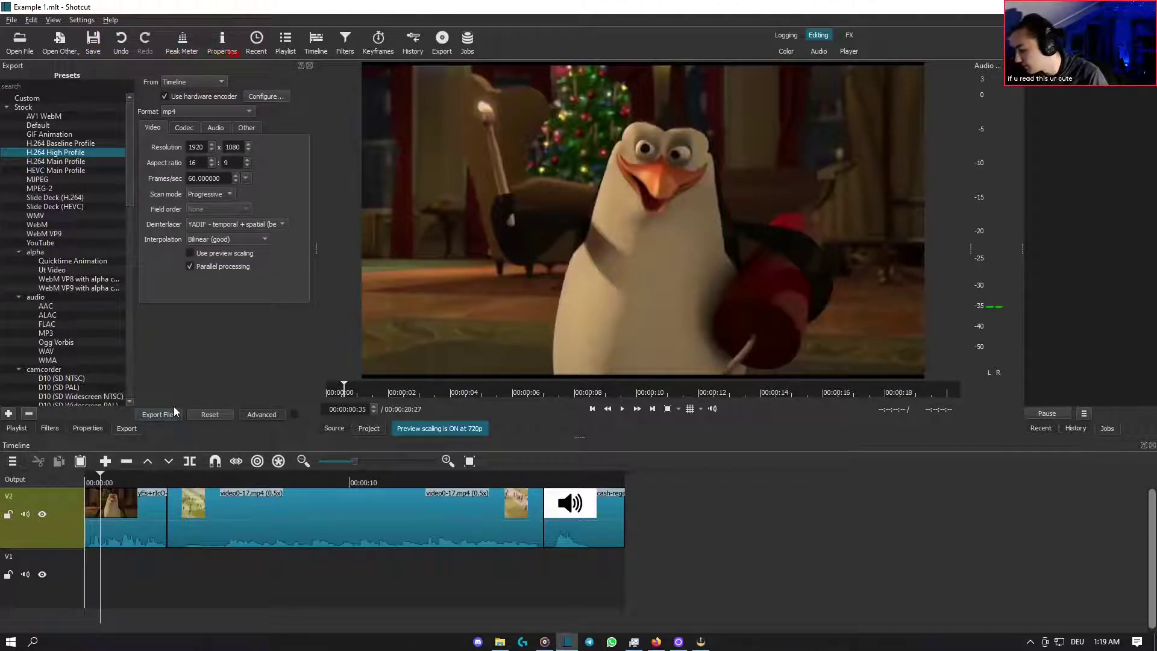
- Export the timeline to the D: drive as the mp4 file "Example 1 finished" and close its playback in VLC
{"action": "left_click", "coordinate": [162, 416]}
{"action": "left_click", "coordinate": [302, 529]}
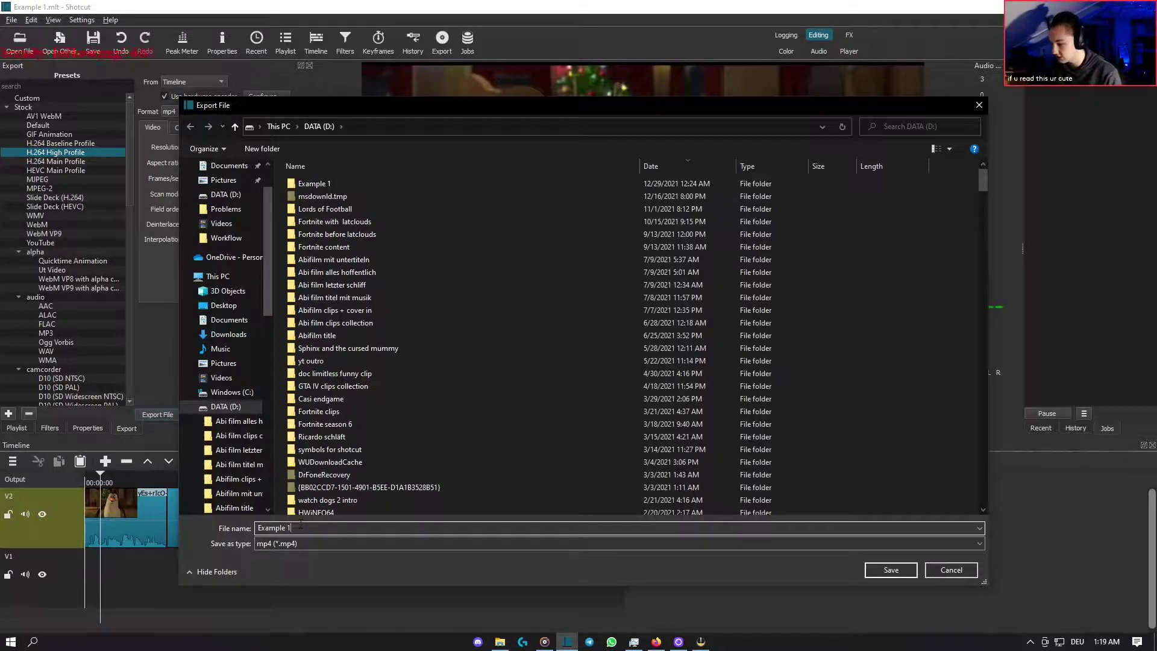
{"action": "key", "text": "BackSpace"}
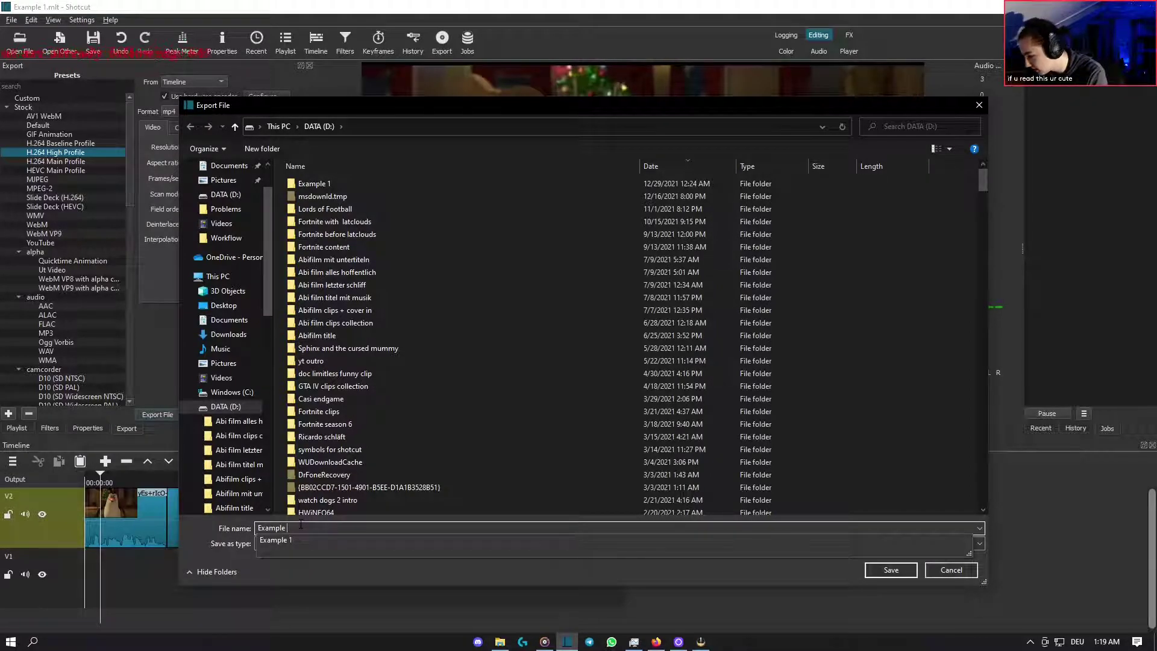
{"action": "type", "text": "1 finished"}
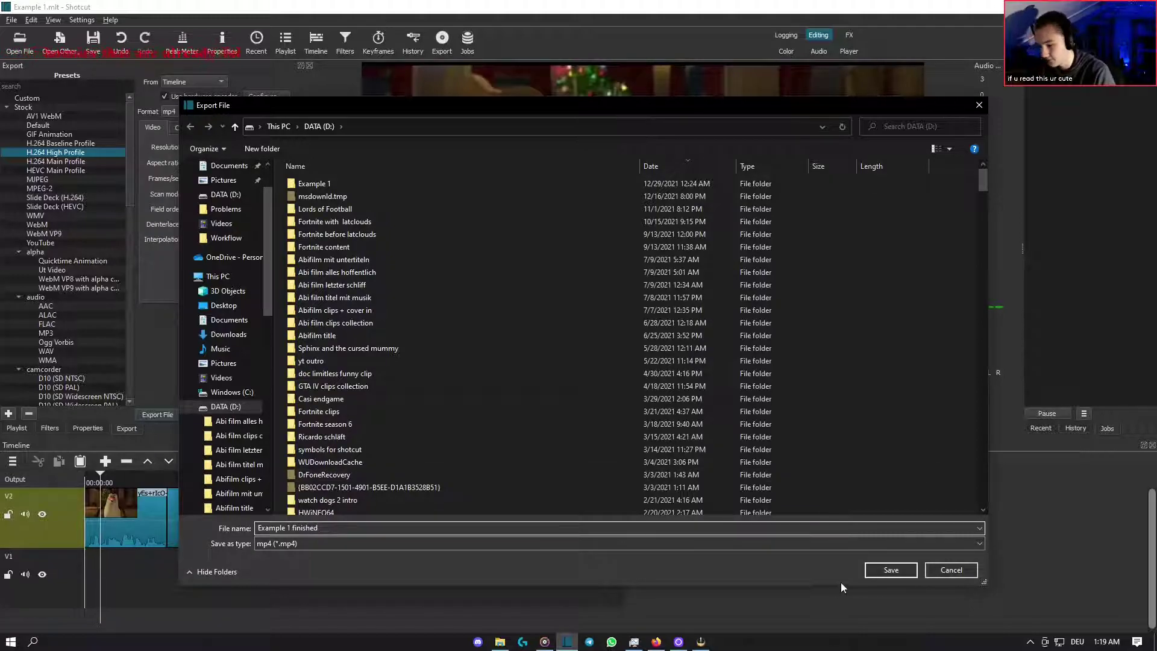
{"action": "left_click", "coordinate": [891, 571]}
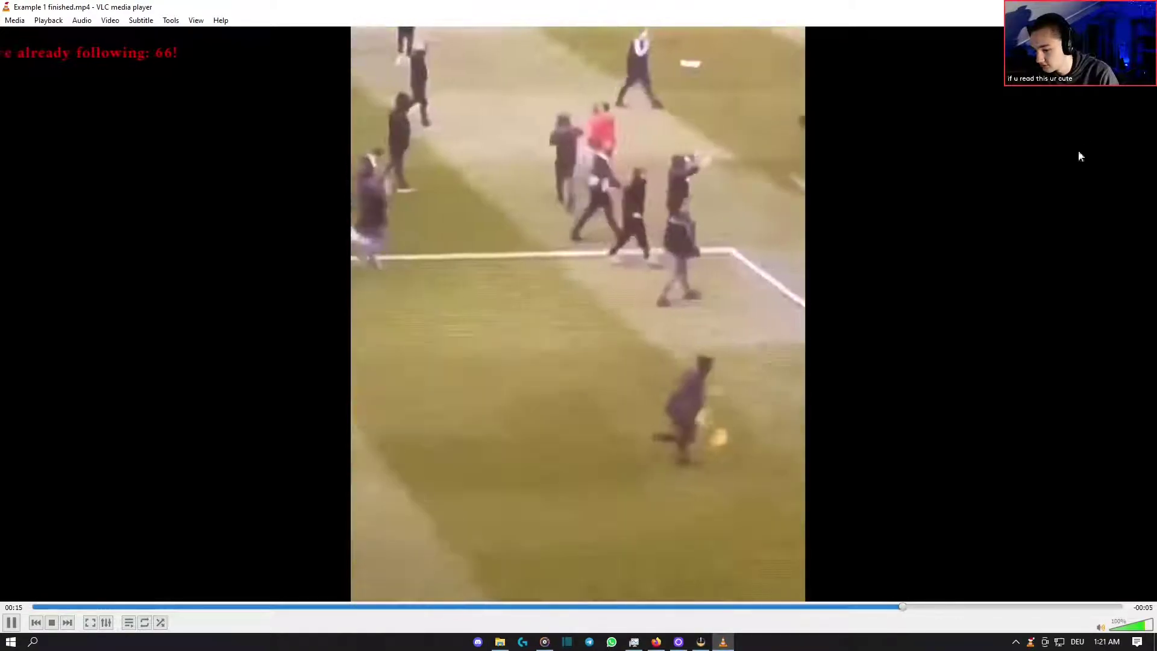
{"action": "left_click", "coordinate": [1144, 7]}
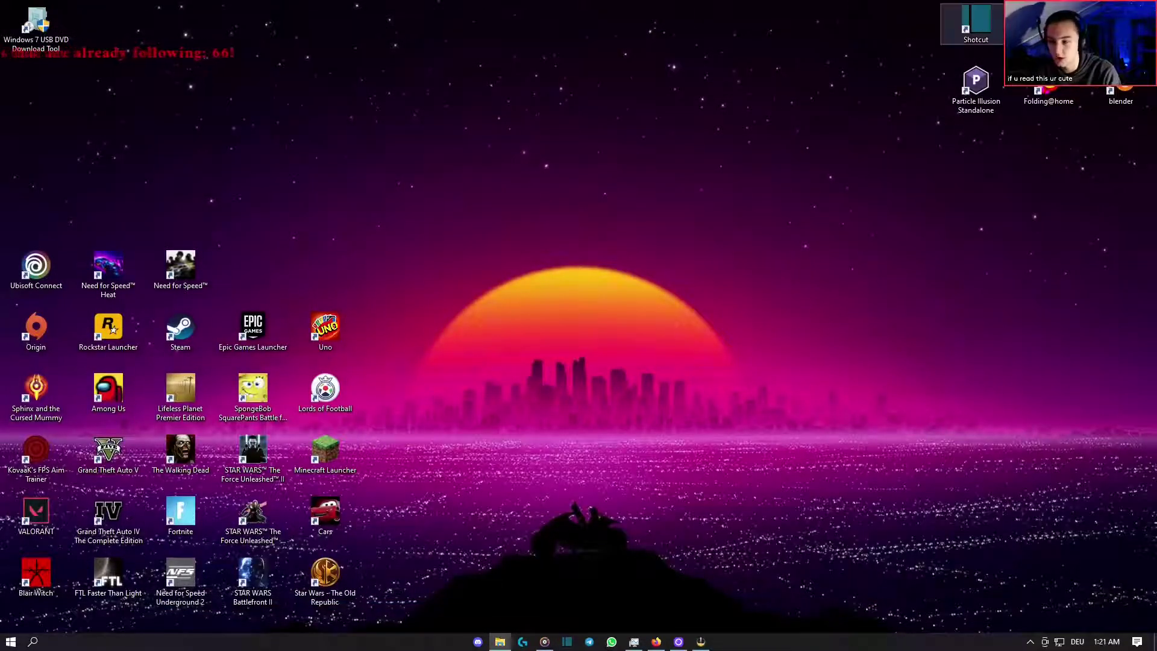